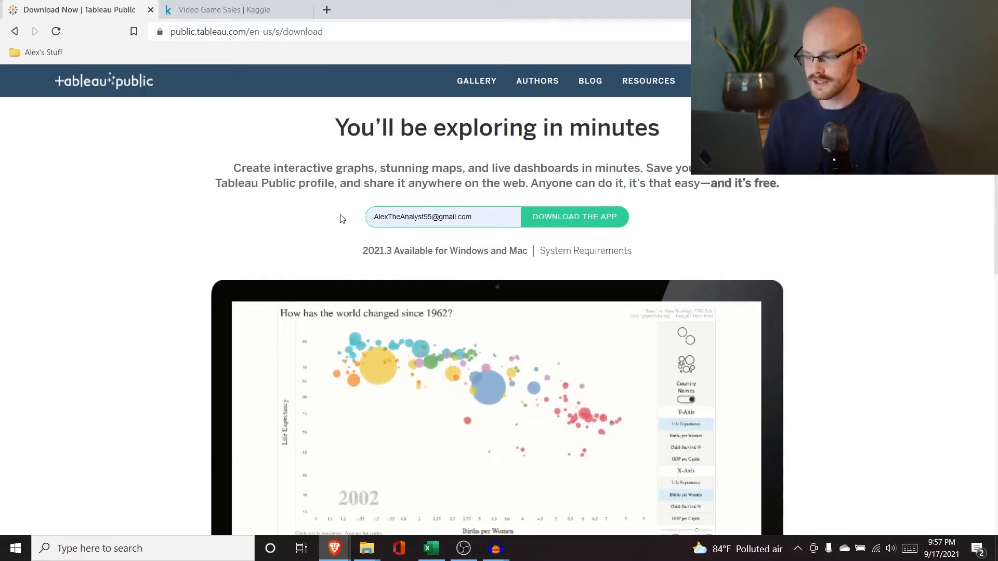
Step: Download the Tableau Public installer for Windows and save it in the Downloads folder
left_click(595, 221)
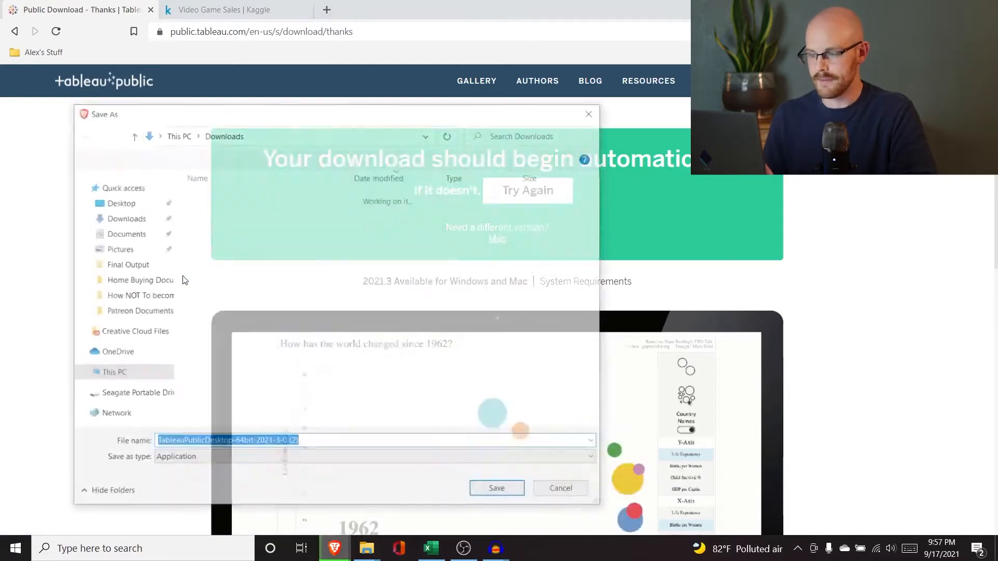
left_click(500, 491)
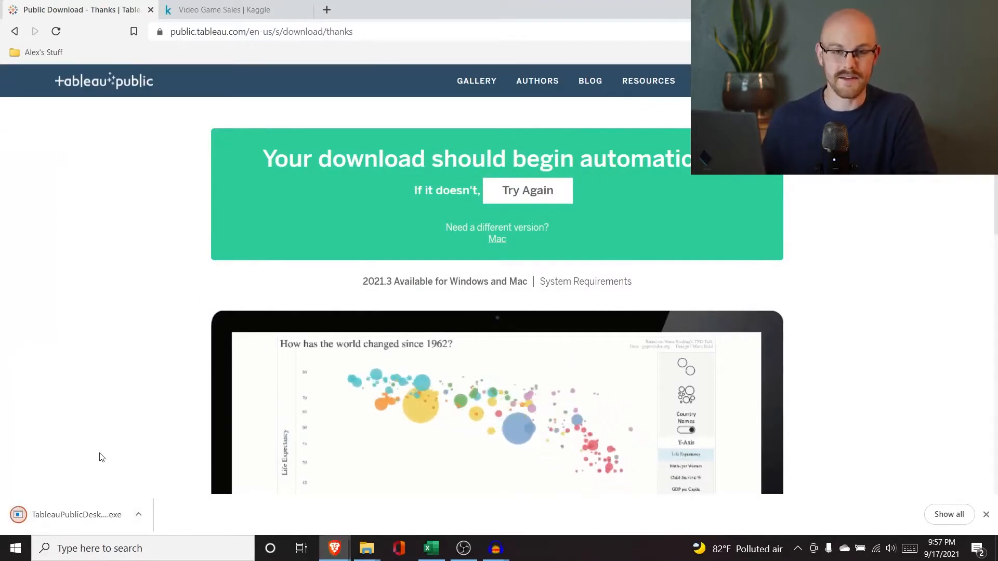
left_click(79, 514)
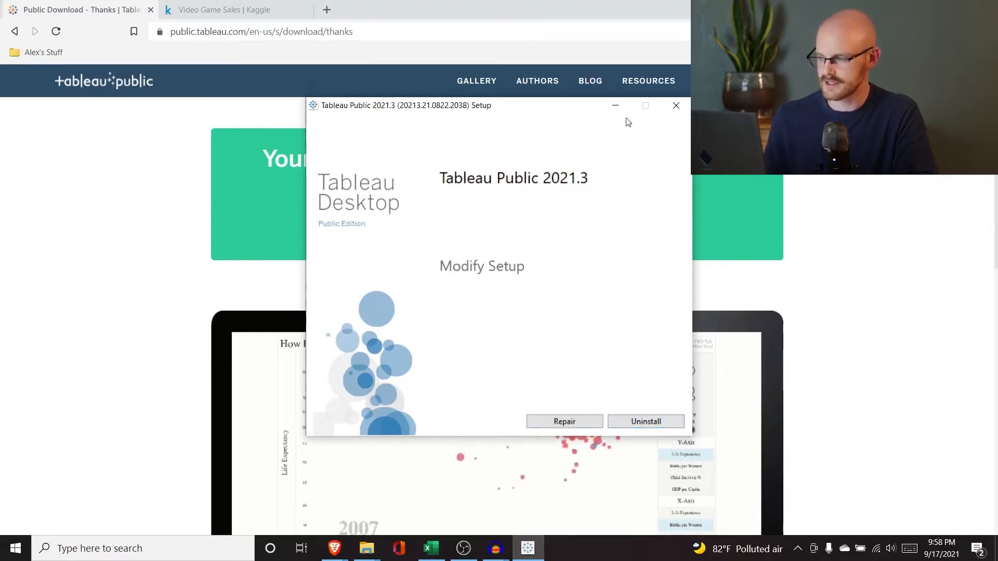
left_click(676, 107)
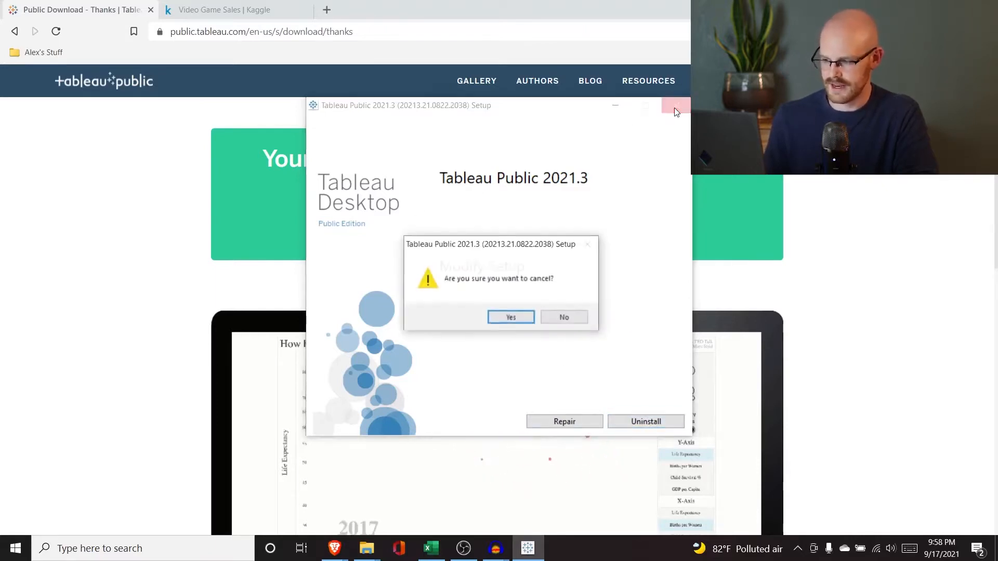
left_click(508, 314)
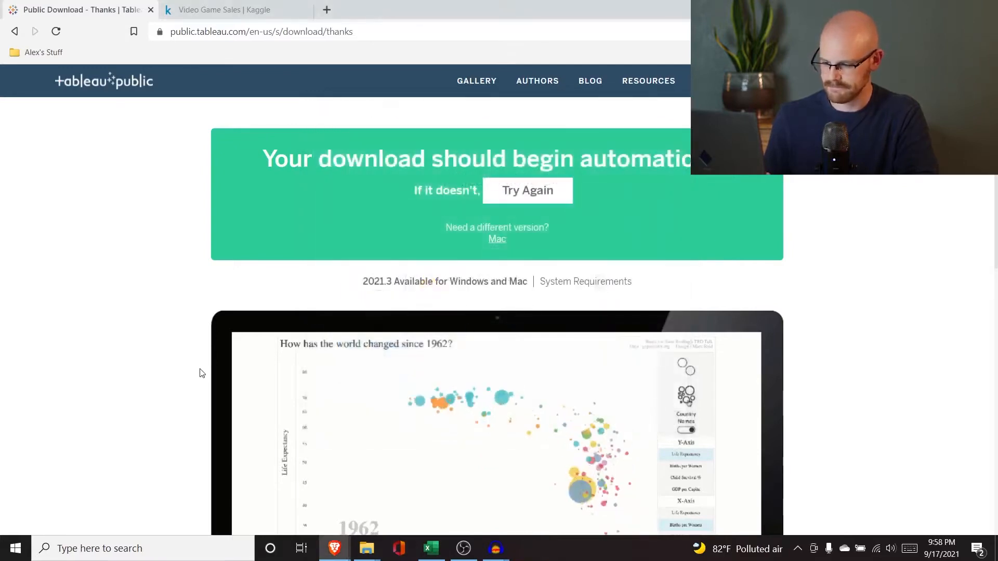
Step: Search Windows for "tableau" and launch Tableau Public 2021.3
left_click(98, 548)
type("tableau")
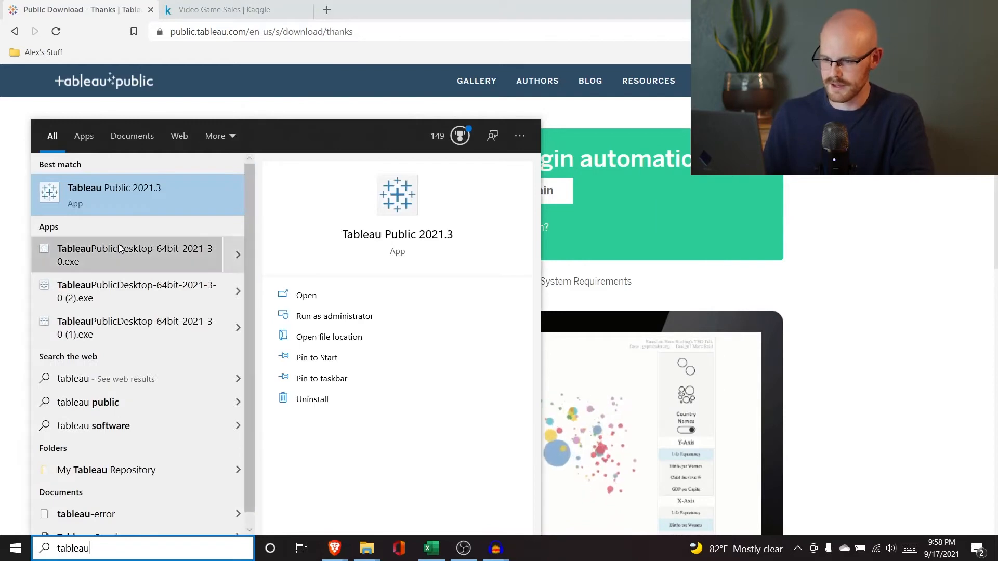
left_click(169, 183)
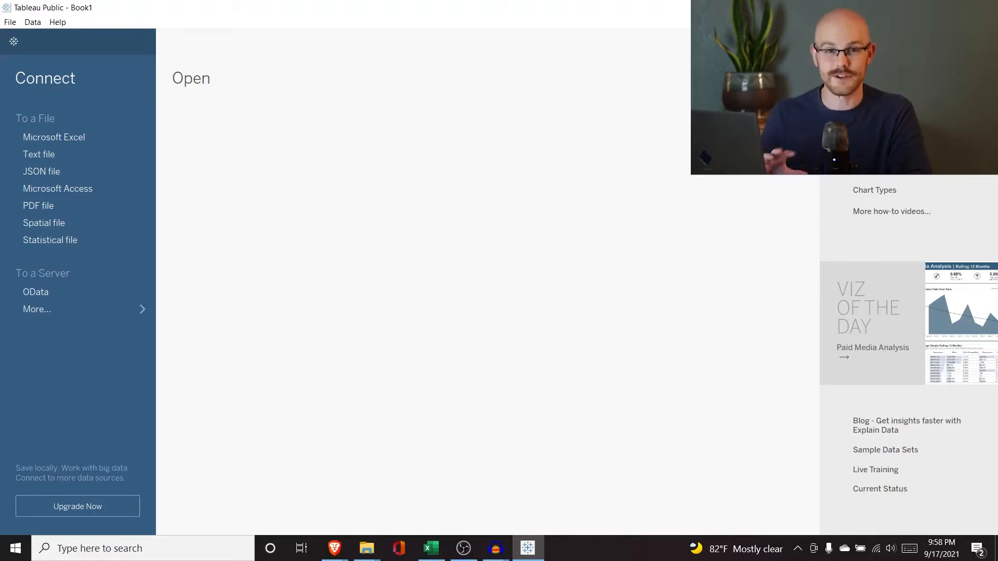
Step: Switch to the browser and examine the Kaggle Video Game Sales dataset's field descriptions and the columns in the vgsales.csv preview
key("alt+Tab")
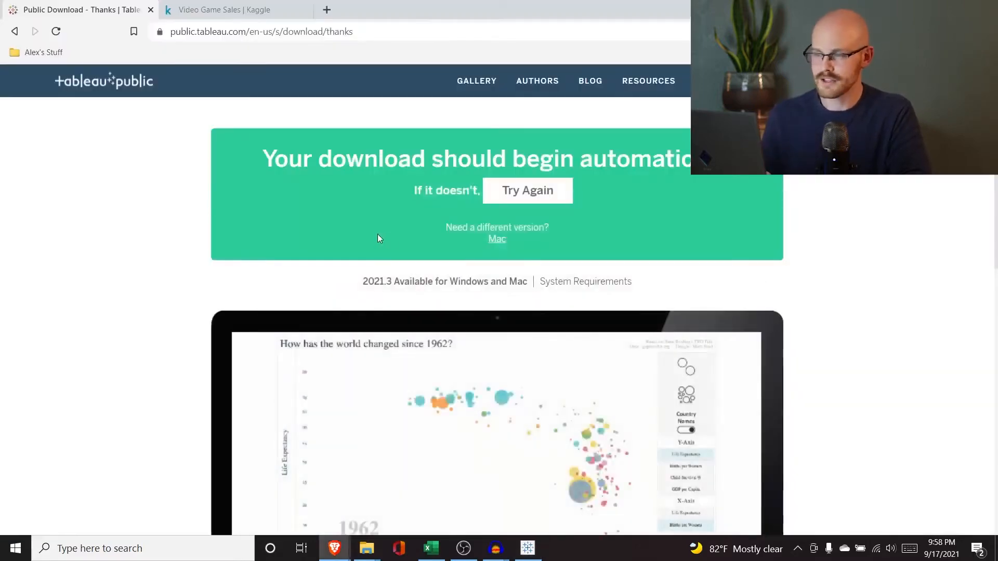
left_click(221, 5)
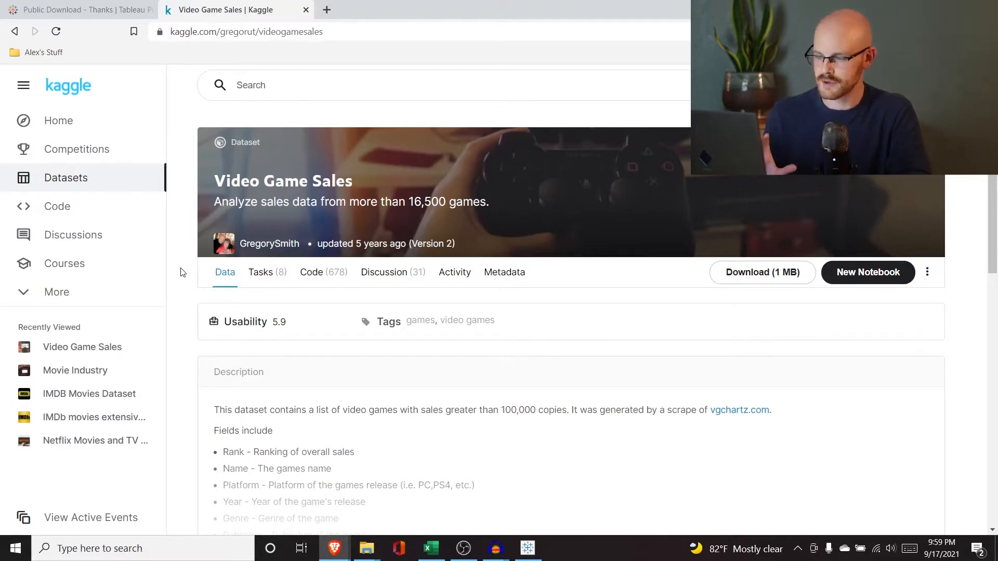
scroll(182, 272, "down", 1)
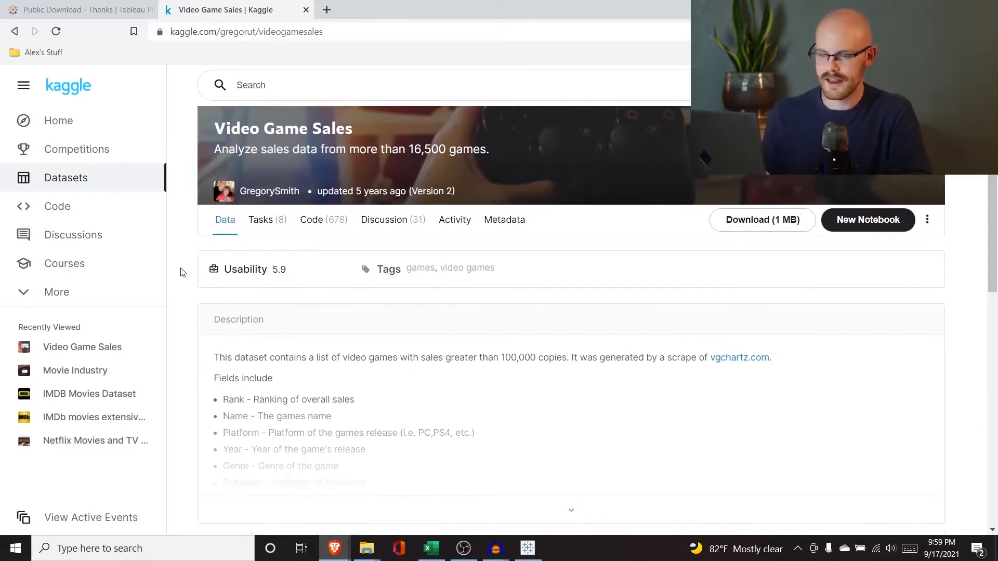
scroll(182, 272, "up", 1)
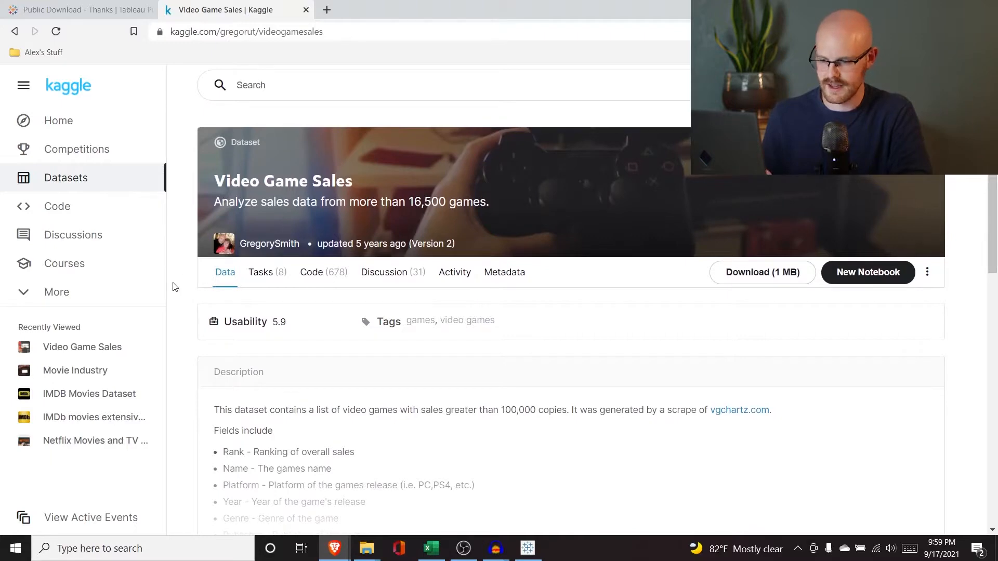
scroll(175, 287, "down", 4)
left_click(534, 340)
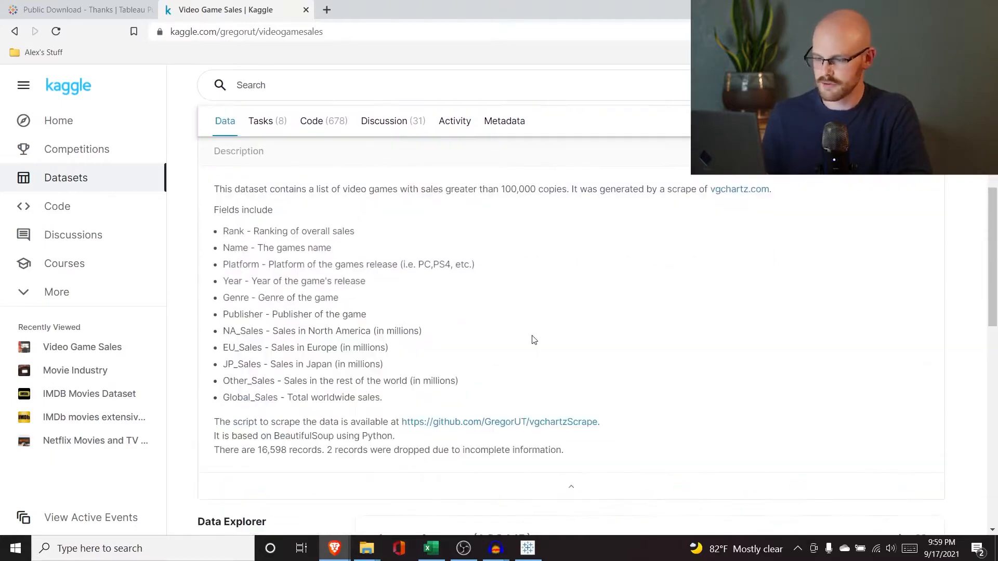
scroll(300, 258, "down", 1)
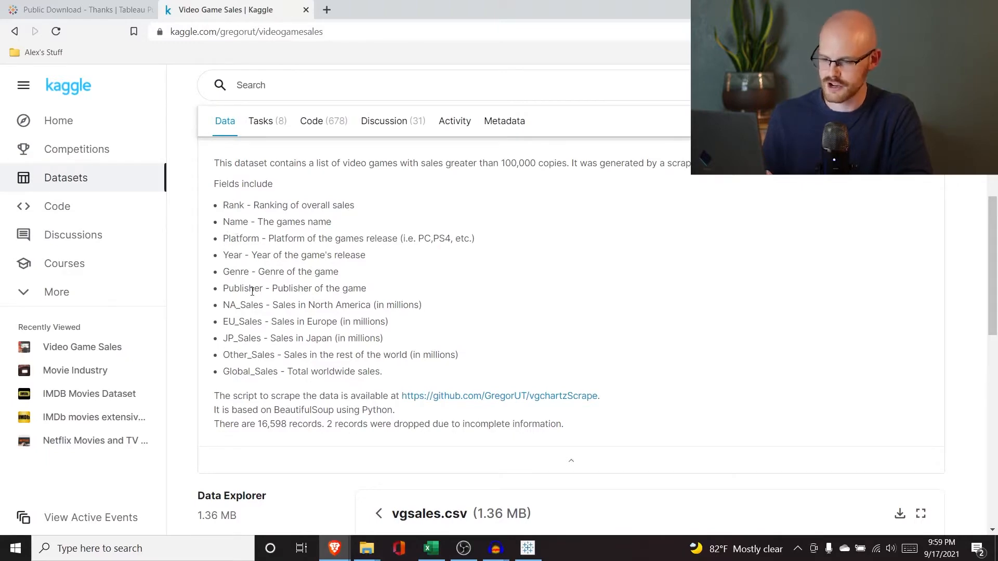
scroll(237, 339, "down", 2)
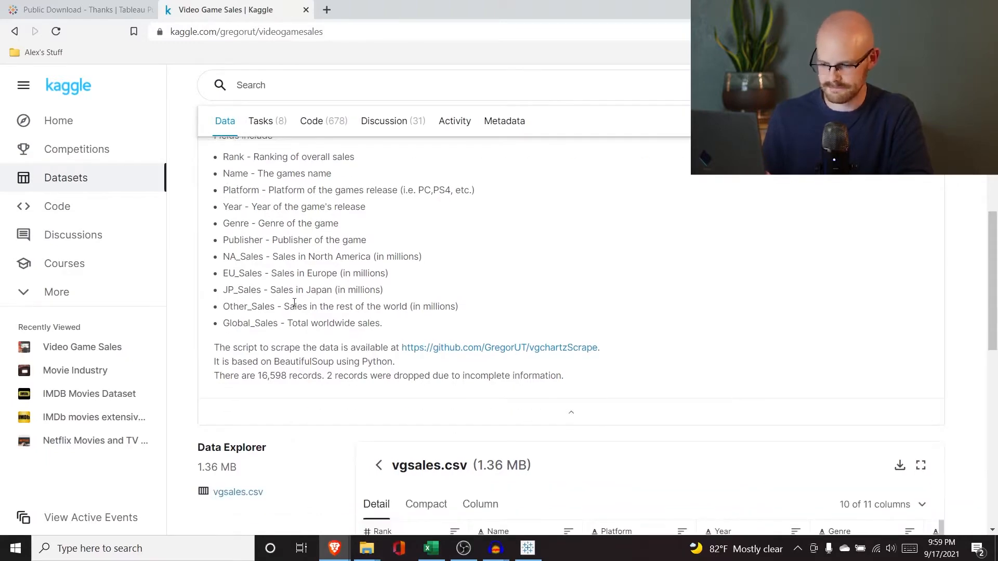
scroll(295, 302, "down", 6)
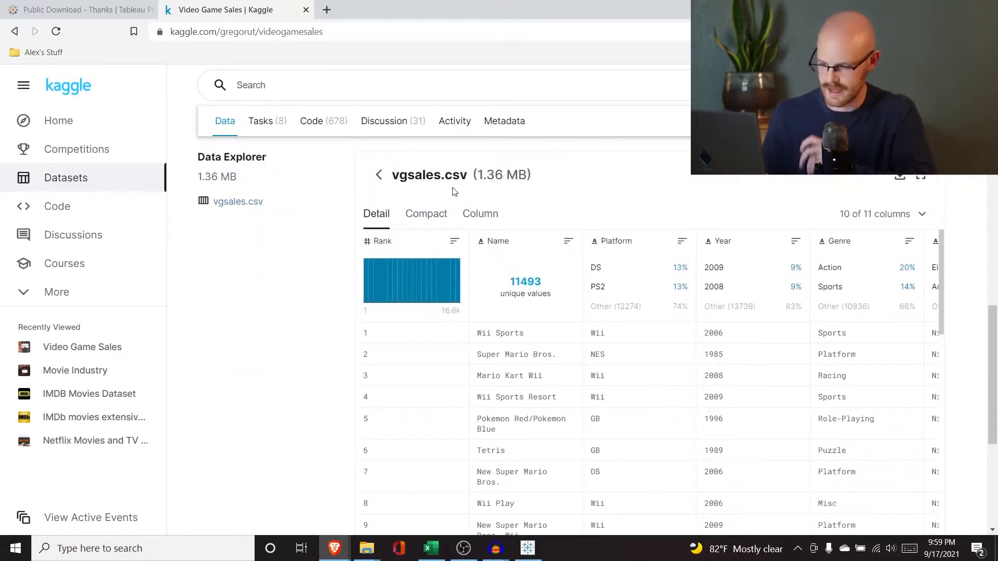
scroll(581, 369, "right", 2)
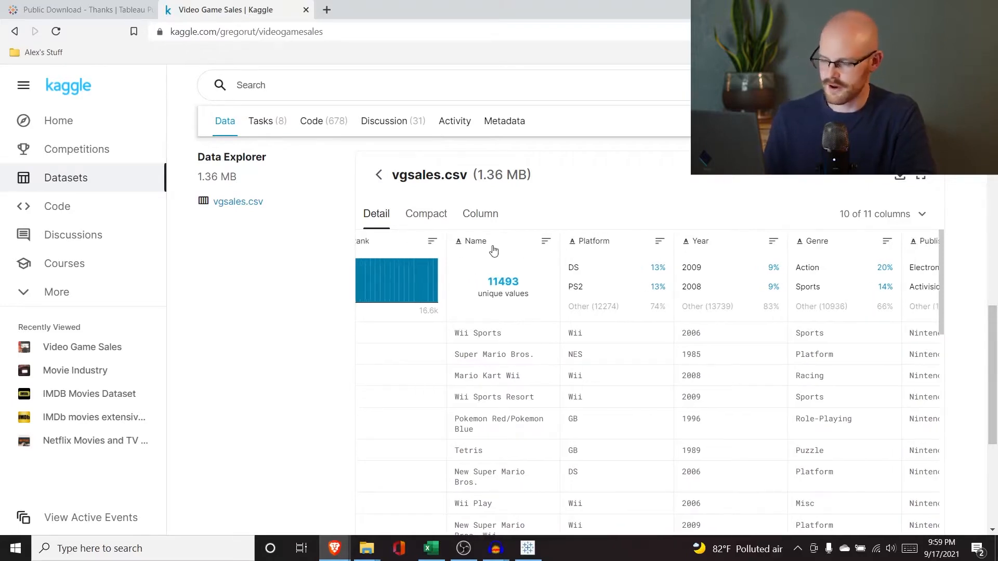
scroll(535, 454, "right", 10)
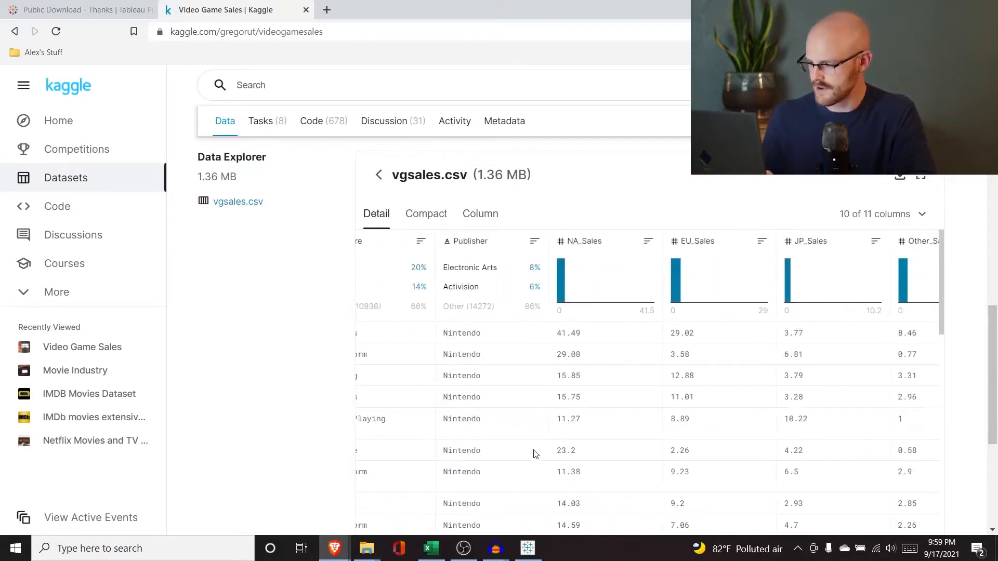
scroll(535, 453, "left", 10)
Step: Download the Video Game Sales dataset archive from Kaggle and save it in the Downloads folder
scroll(580, 276, "up", 3)
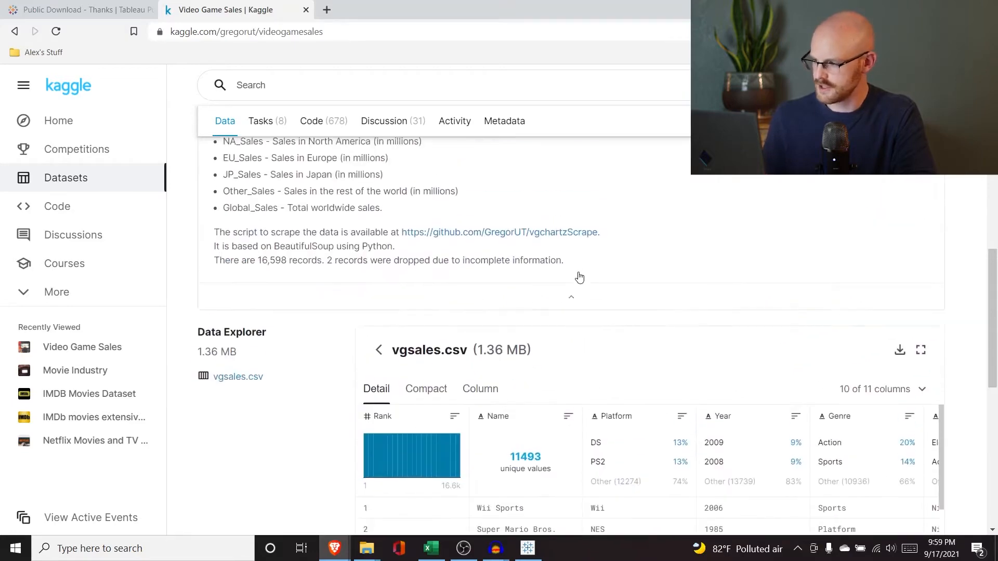
left_click(764, 121)
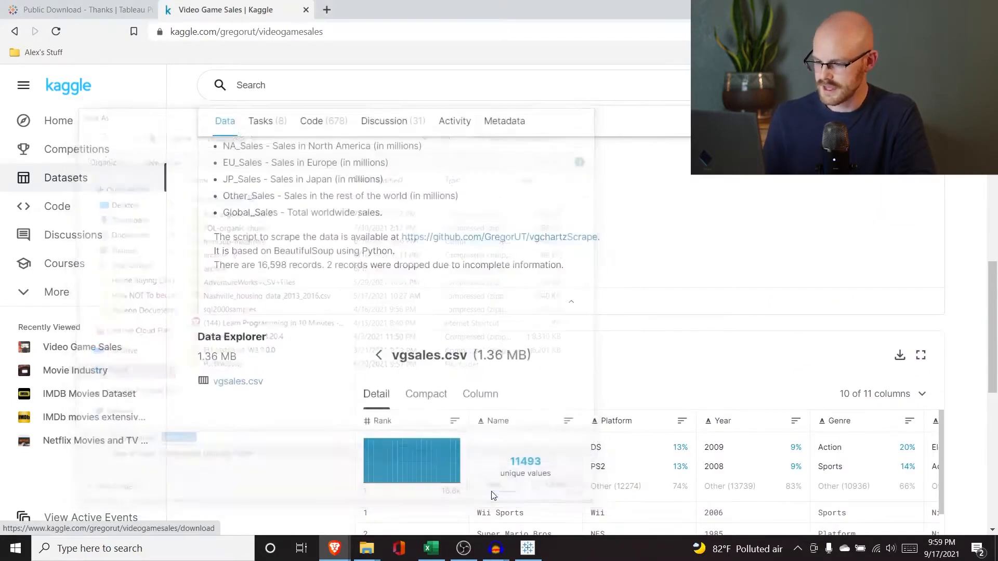
left_click(496, 492)
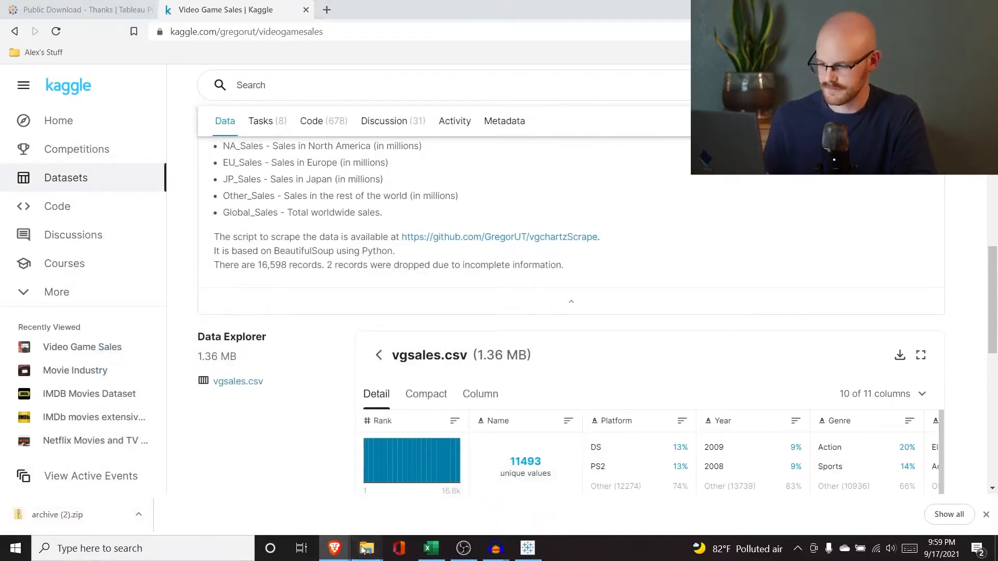
Step: In File Explorer, copy the vgsales file out of the archive (2) zip into the Downloads folder
mouse_move(366, 548)
left_click(300, 509)
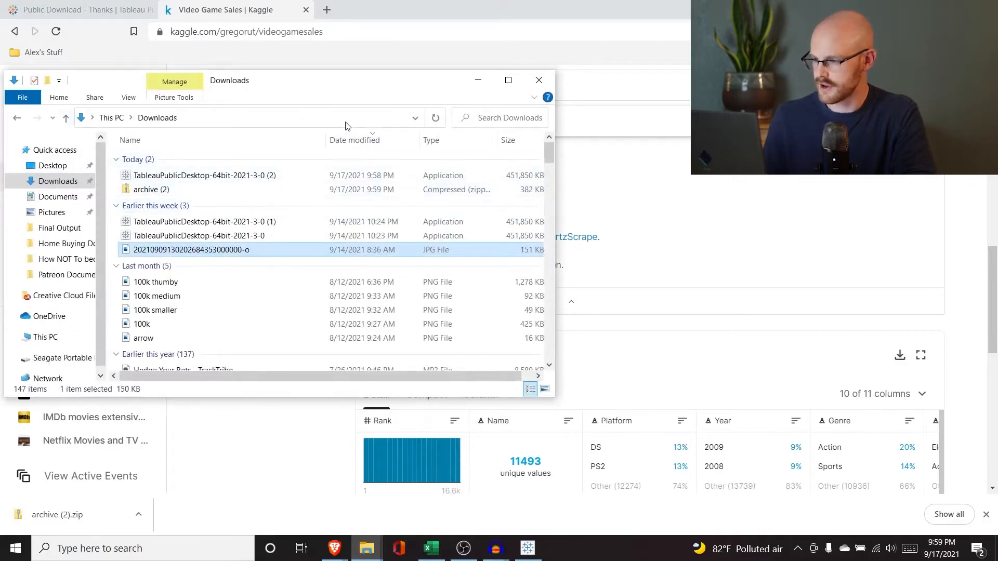
left_click(442, 123)
double_click(228, 175)
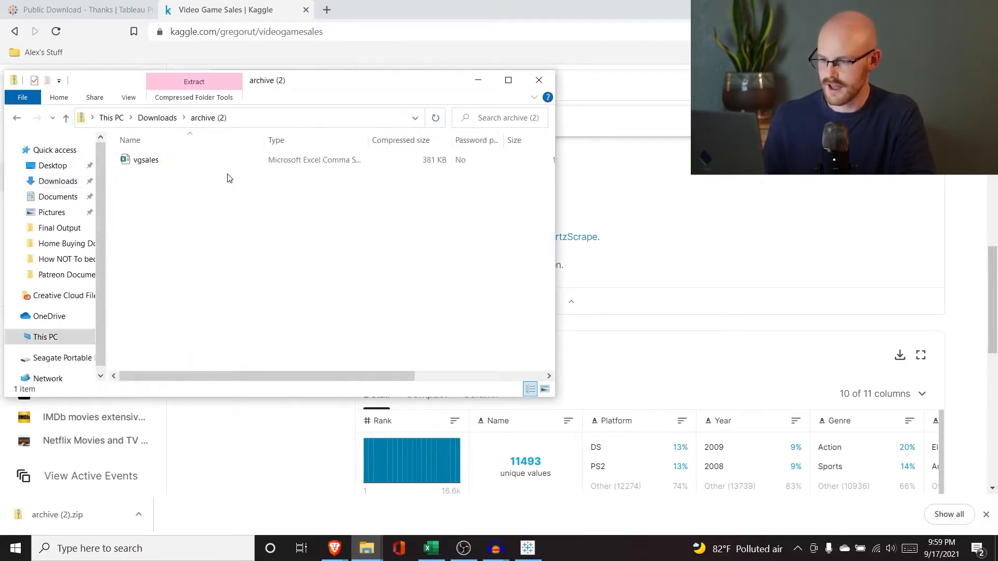
left_click(193, 162)
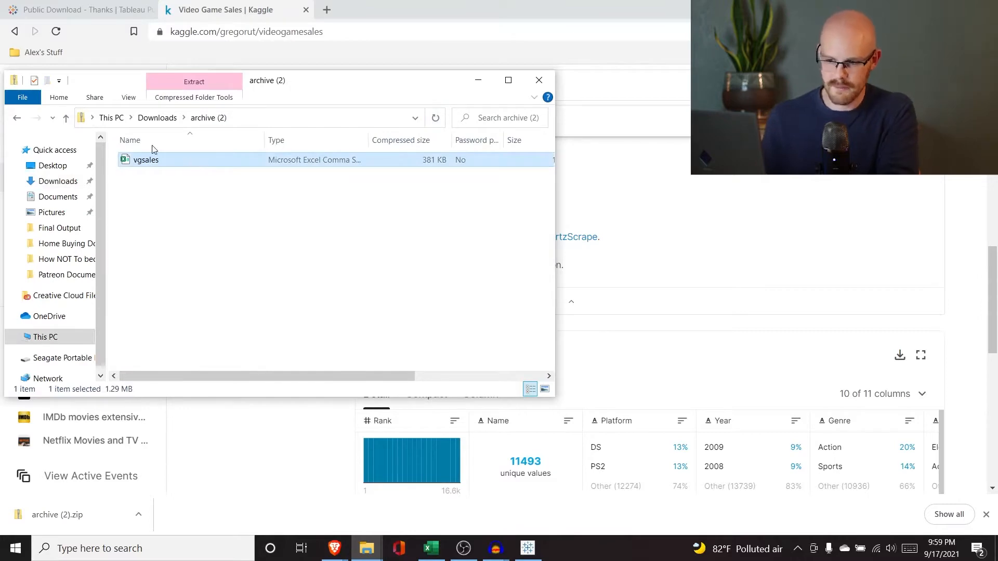
left_click(18, 119)
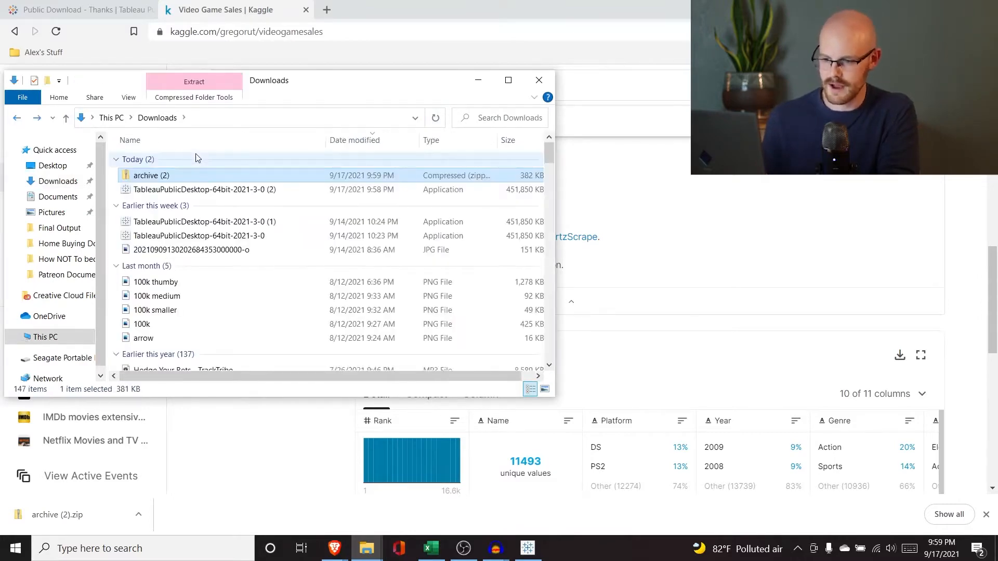
key("ctrl+v")
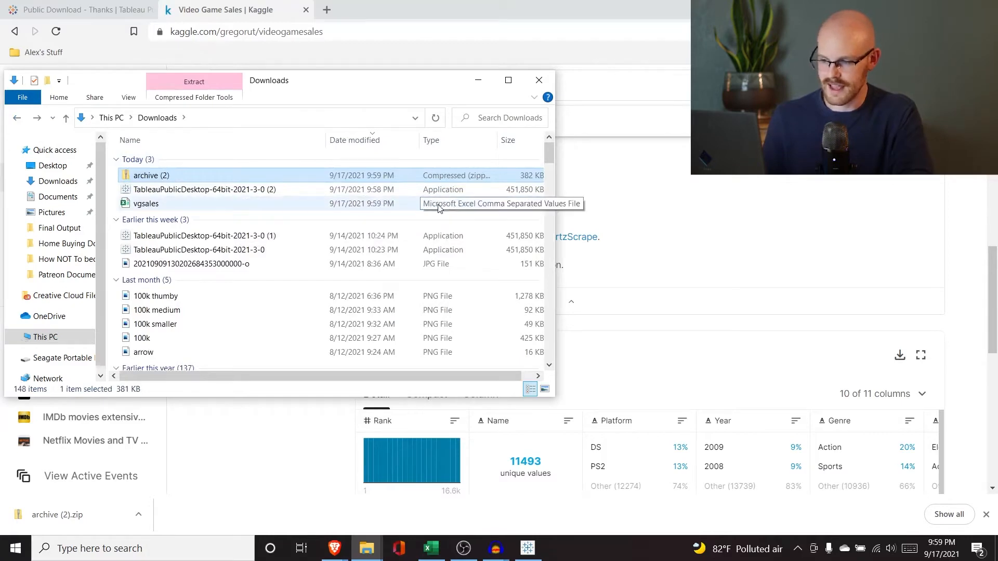
left_click(612, 214)
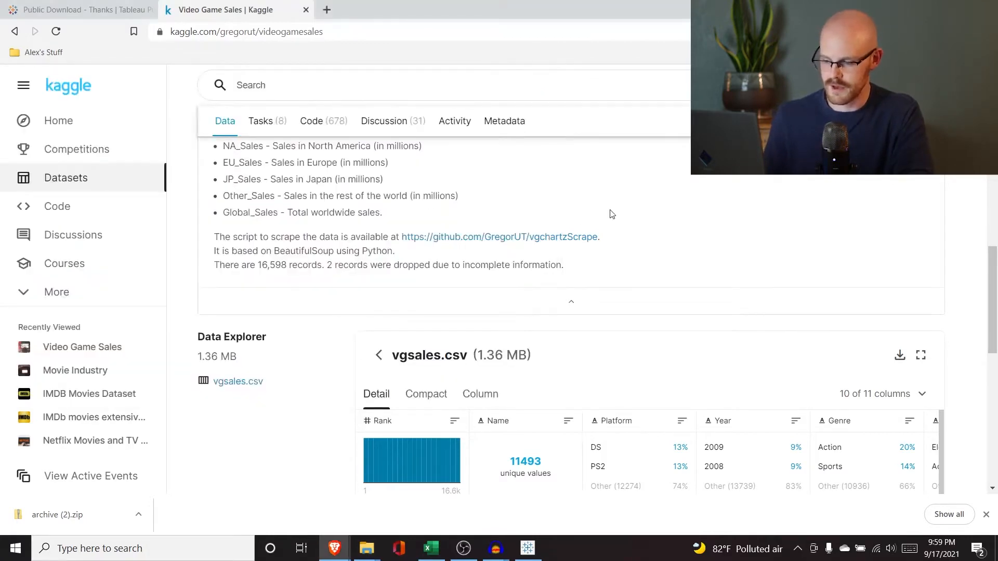
left_click(527, 548)
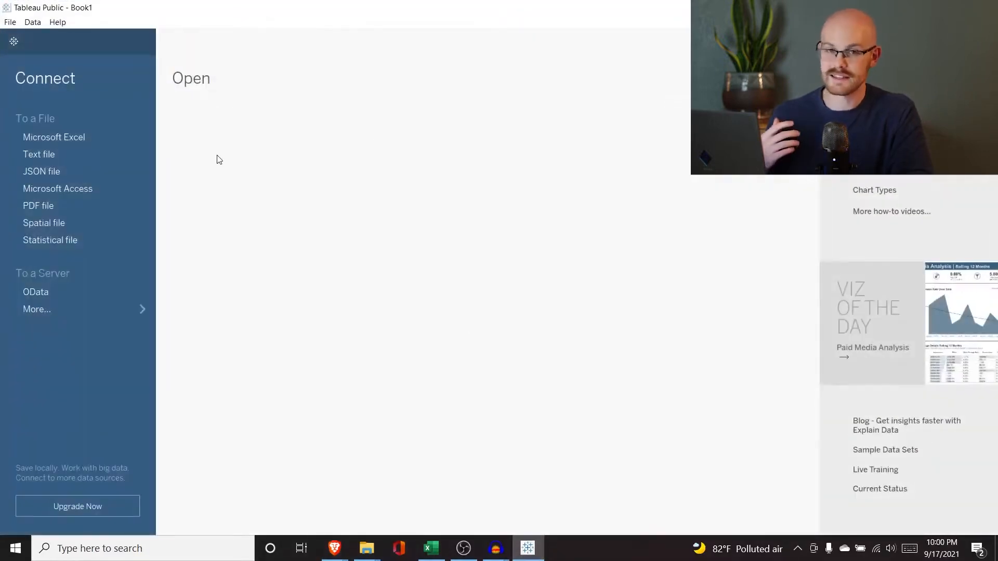
left_click(80, 155)
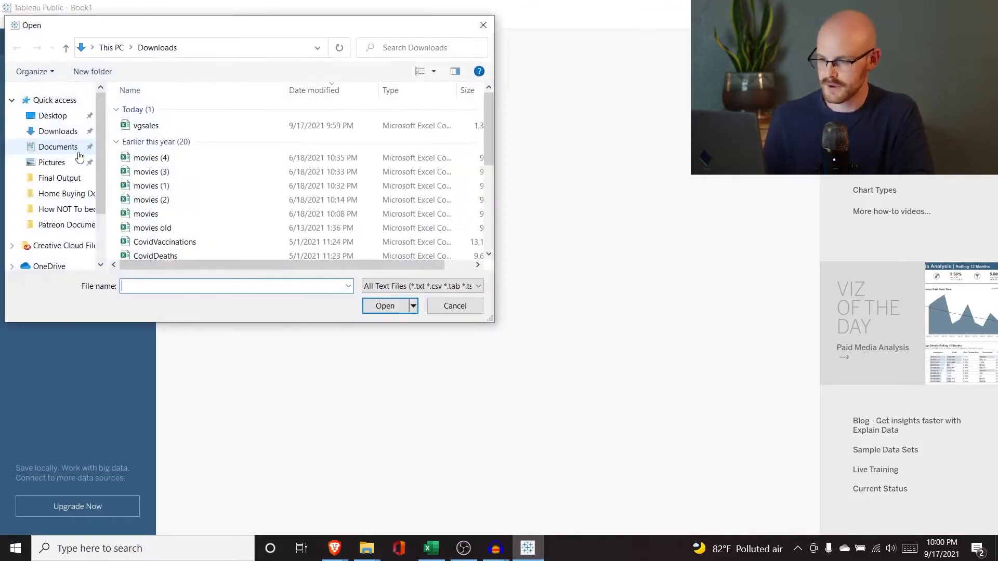
left_click(159, 128)
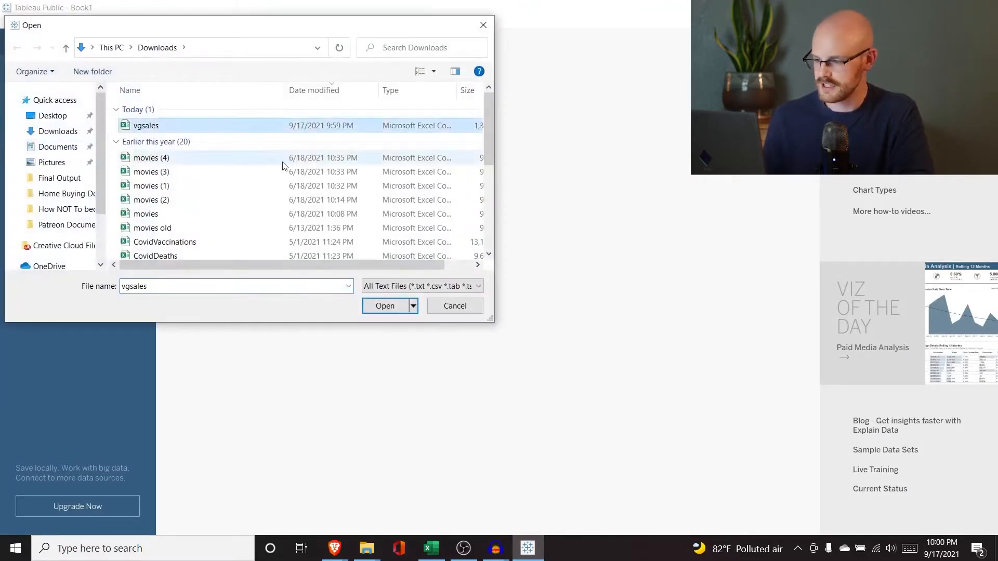
left_click(385, 306)
Step: Switch to File Explorer, rename the vgsales file in Downloads as vgsales_1, and return to Tableau Public
mouse_move(367, 548)
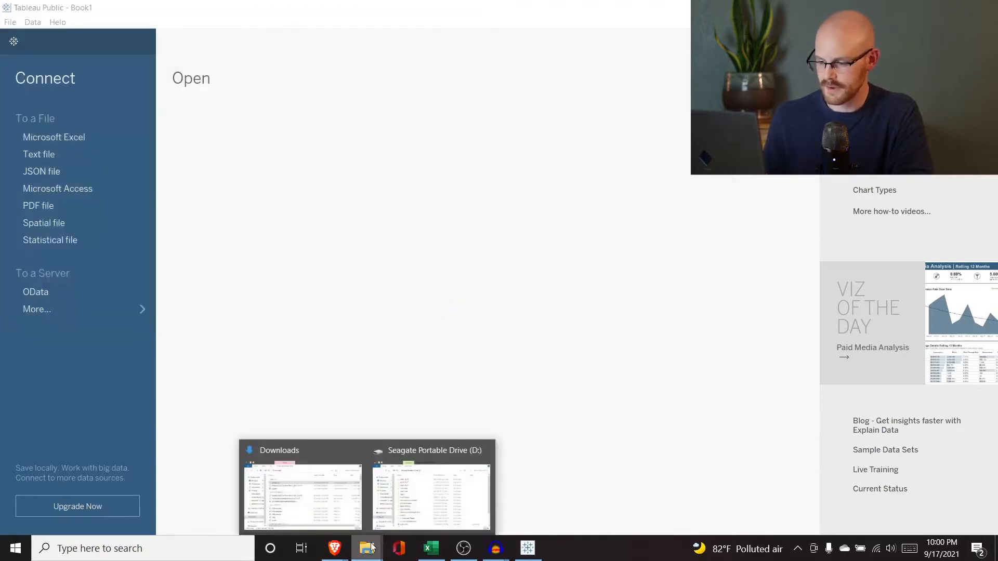
left_click(301, 489)
left_click(155, 204)
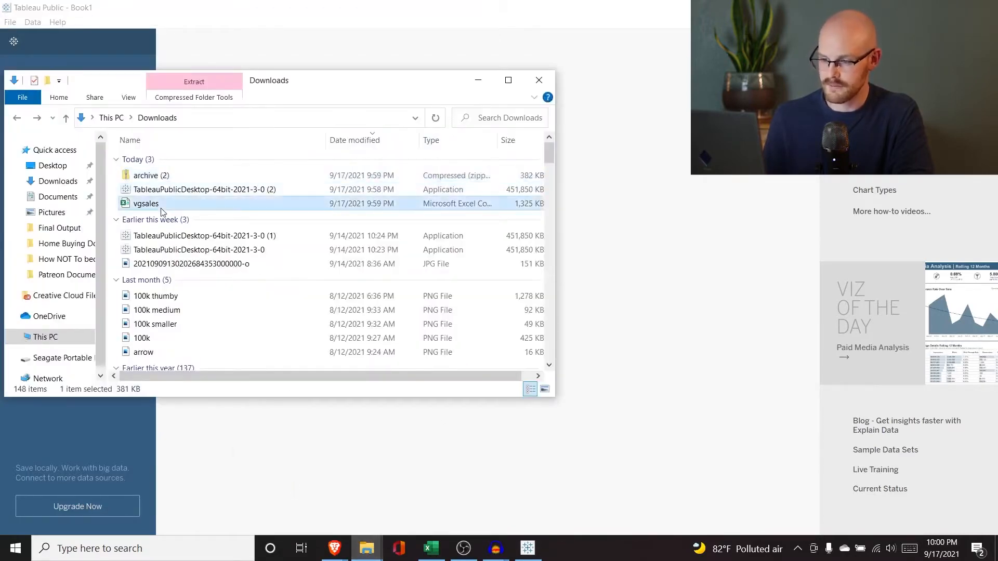
left_click(160, 204)
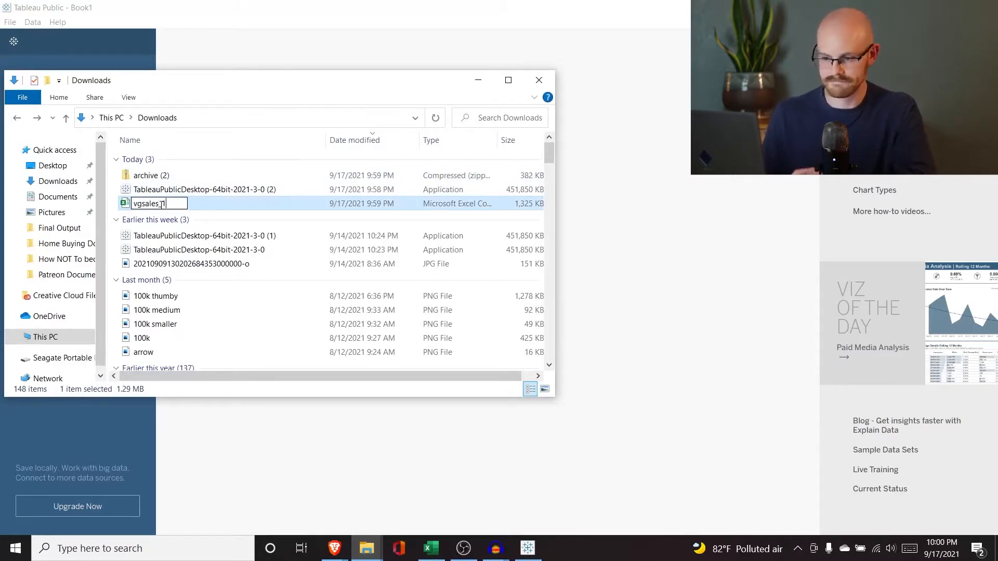
type("_1")
key("Return")
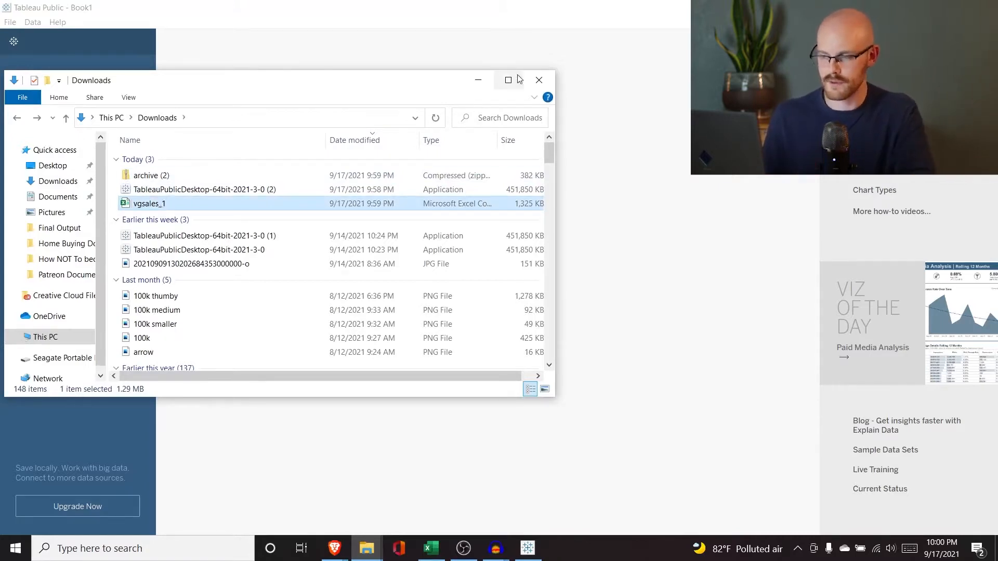
left_click(477, 80)
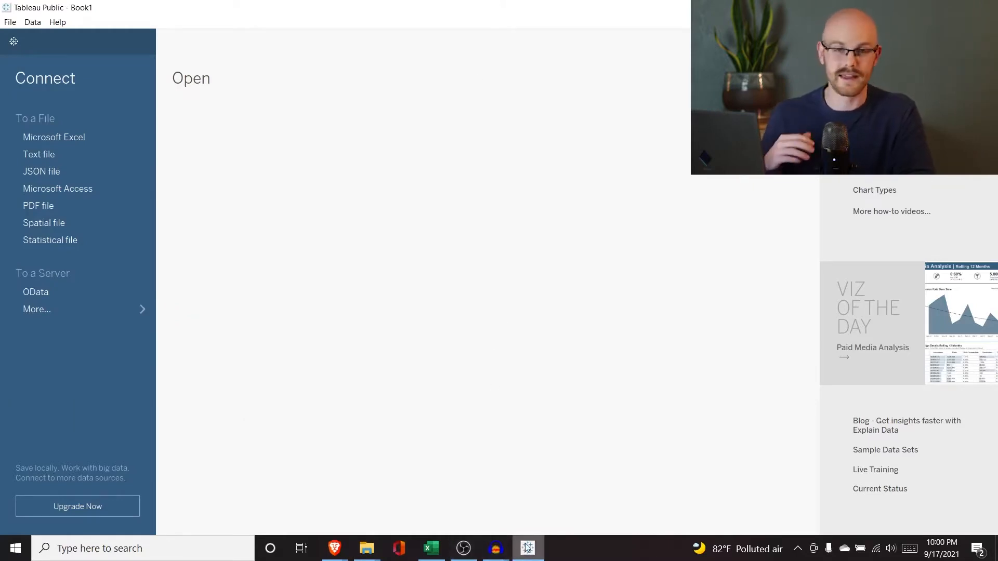
mouse_move(527, 547)
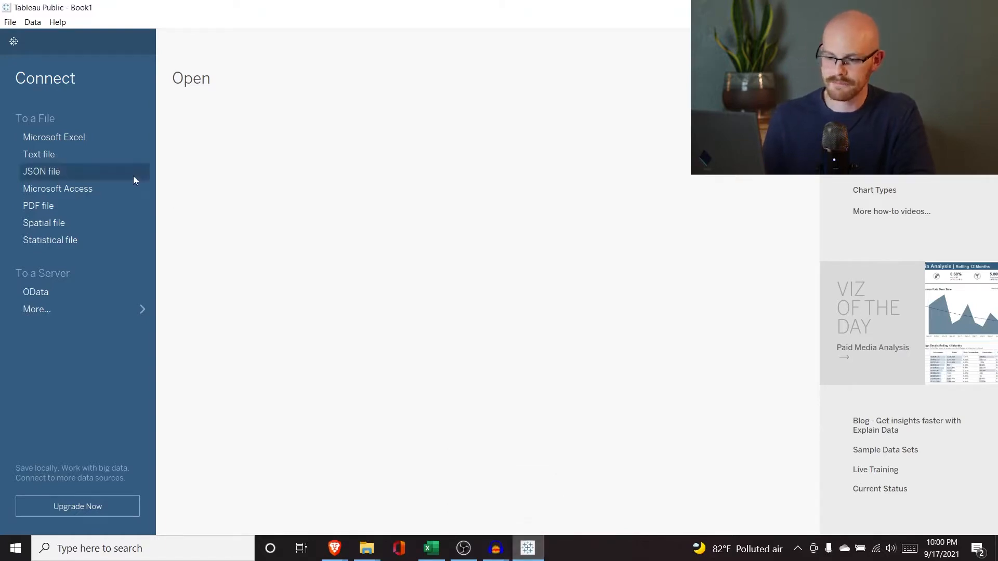
Step: Connect to the vgsales_1 text file in the Downloads folder as the data source
left_click(76, 154)
left_click(187, 126)
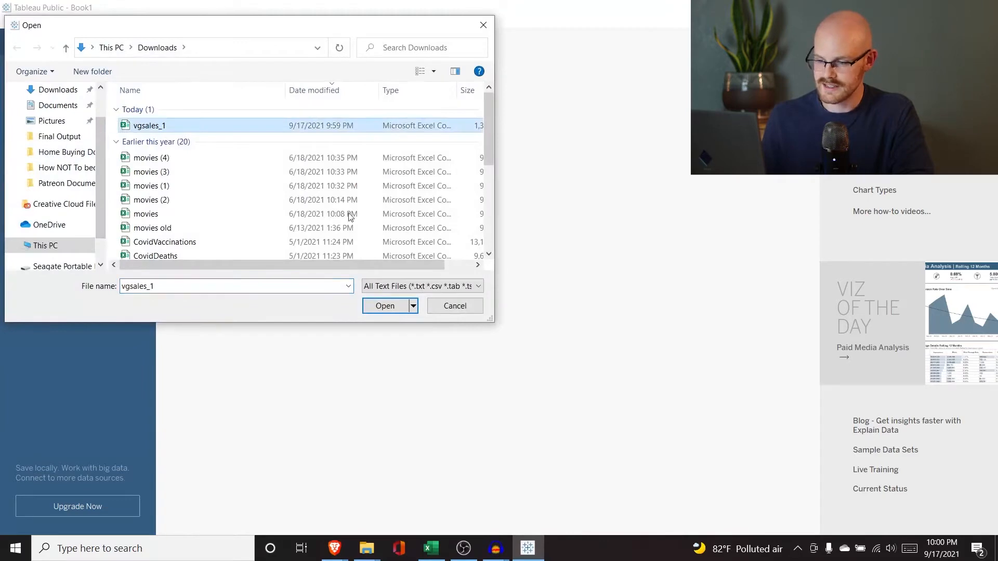
left_click(385, 307)
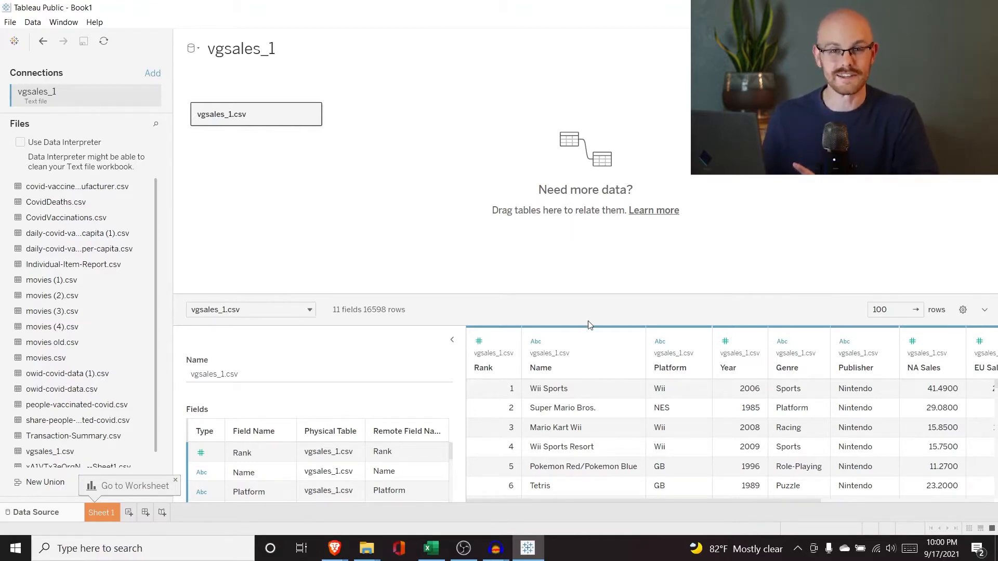
Step: Examine the vgsales_1.csv field list and data preview columns, and open the Sheet 1 worksheet
scroll(600, 476, "down", 1)
scroll(600, 476, "up", 1)
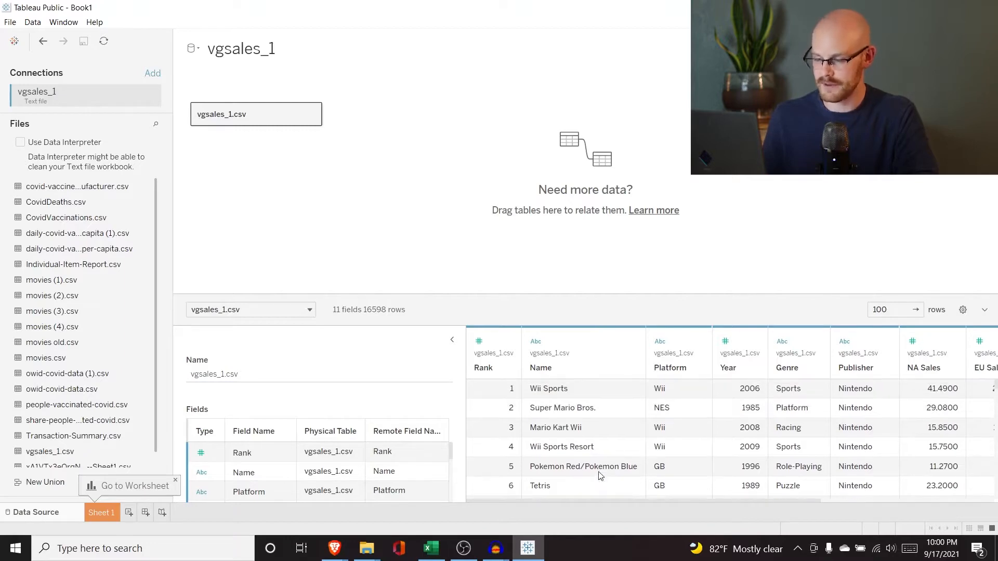
scroll(600, 476, "right", 3)
scroll(600, 475, "right", 5)
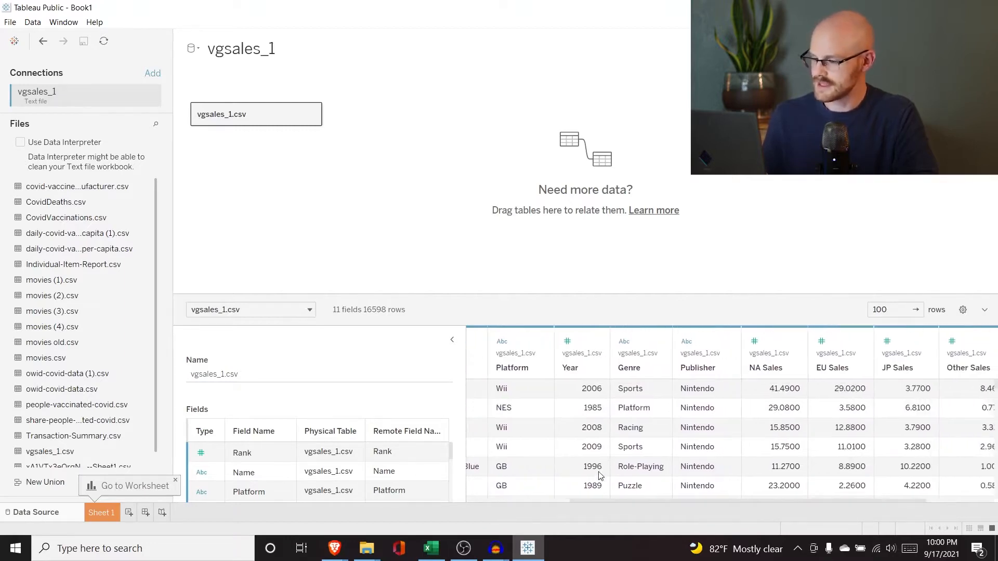
scroll(601, 475, "left", 5)
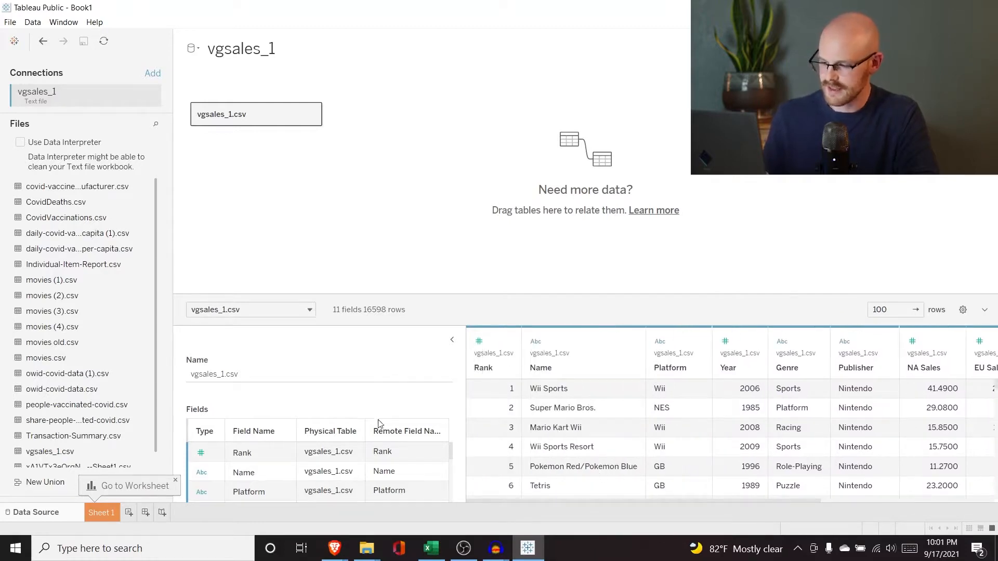
scroll(383, 474, "down", 1)
scroll(383, 474, "down", 2)
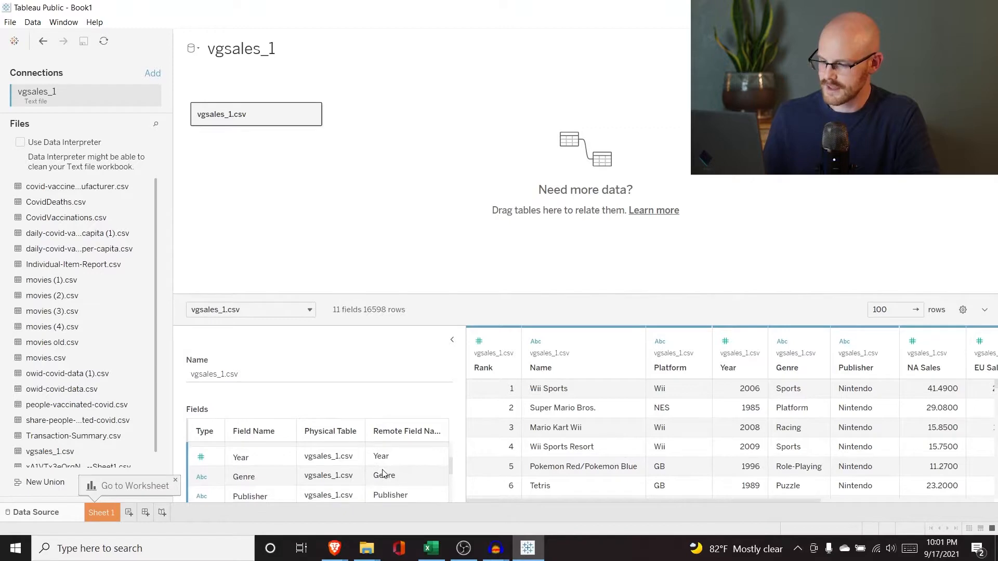
scroll(202, 466, "up", 1)
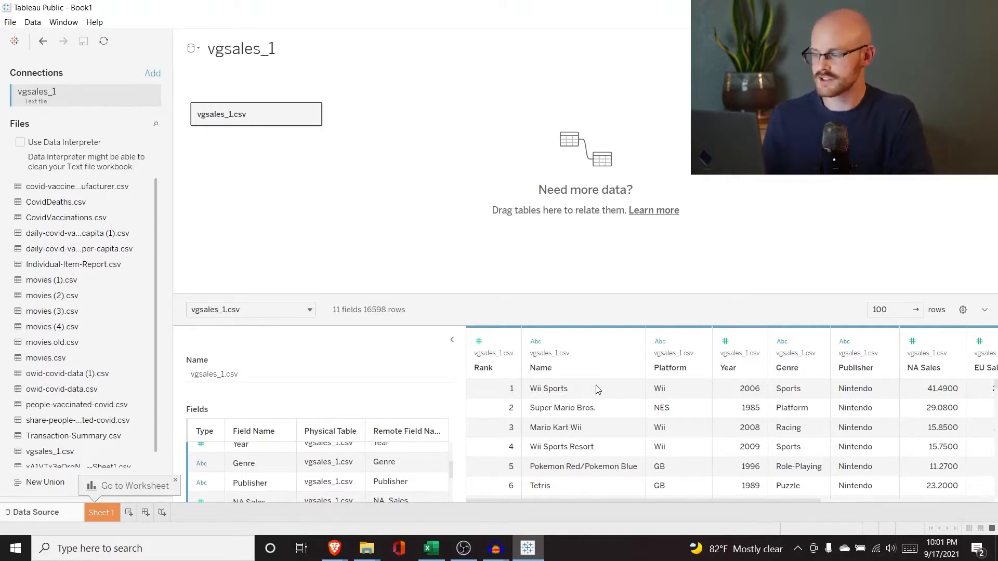
scroll(667, 419, "right", 3)
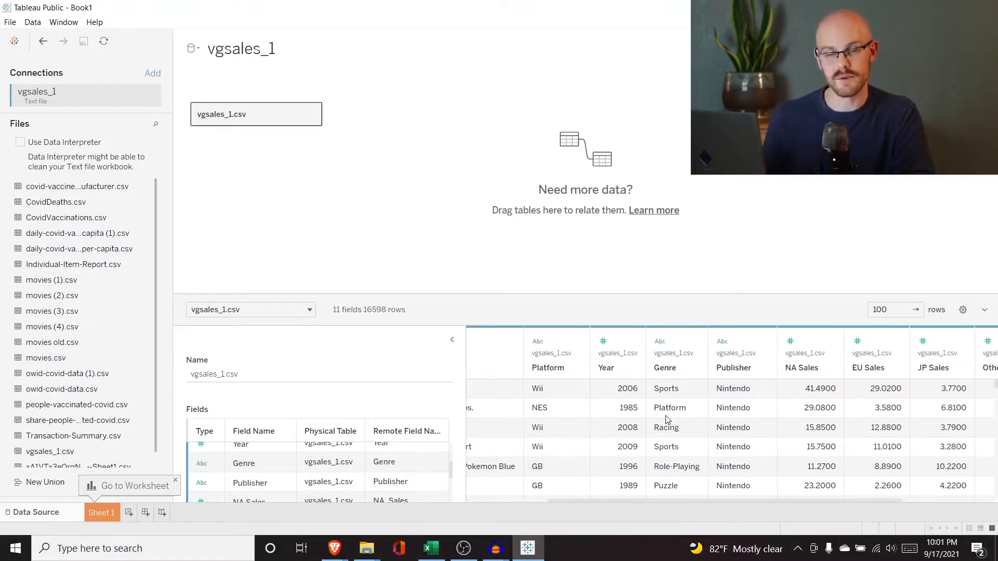
scroll(667, 419, "right", 3)
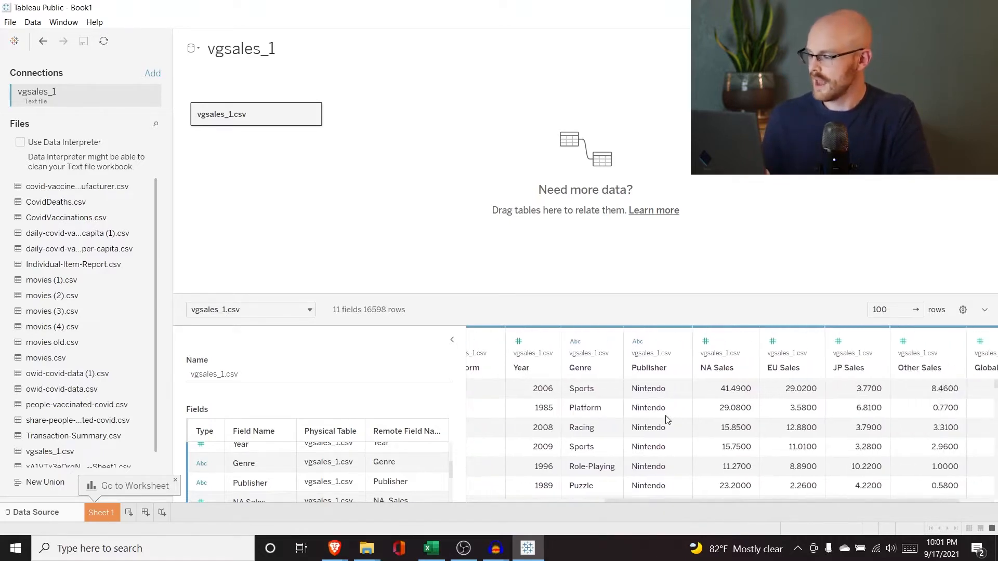
scroll(667, 419, "left", 6)
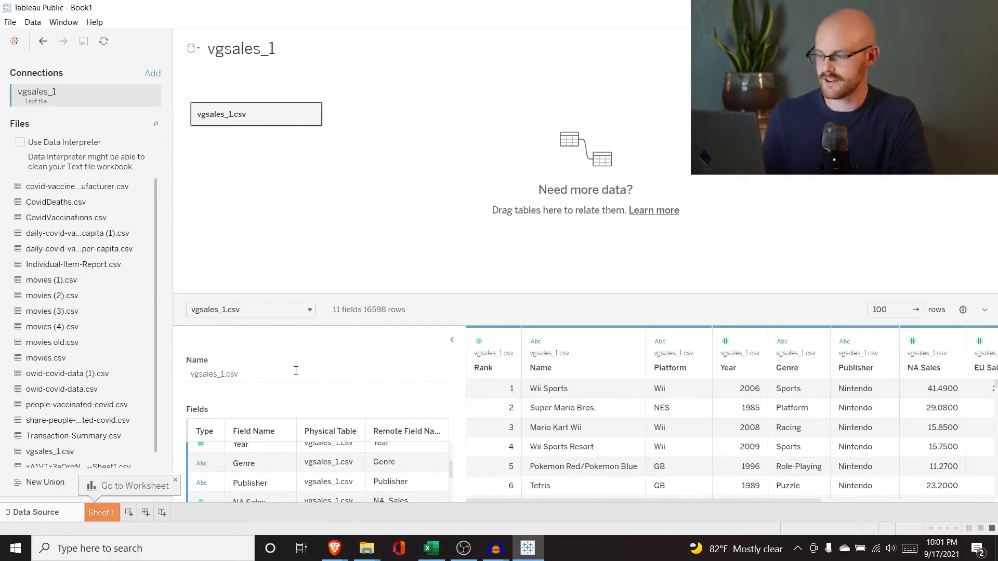
left_click(98, 513)
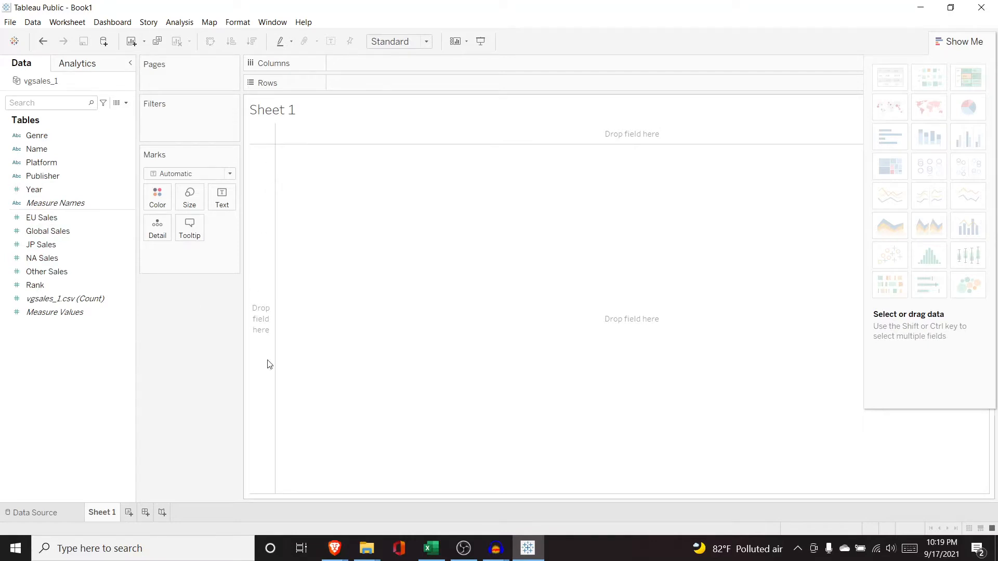
Step: Try the Global Sales measure on Rows and on Columns, and remove it from the sheet
left_click(69, 230)
left_click_drag(69, 229, 263, 263)
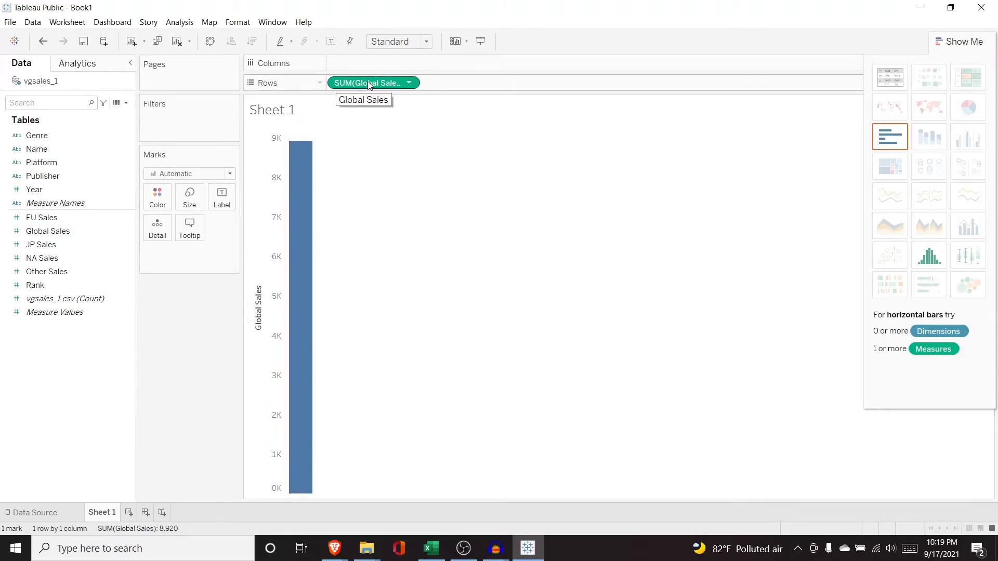
left_click_drag(377, 87, 429, 130)
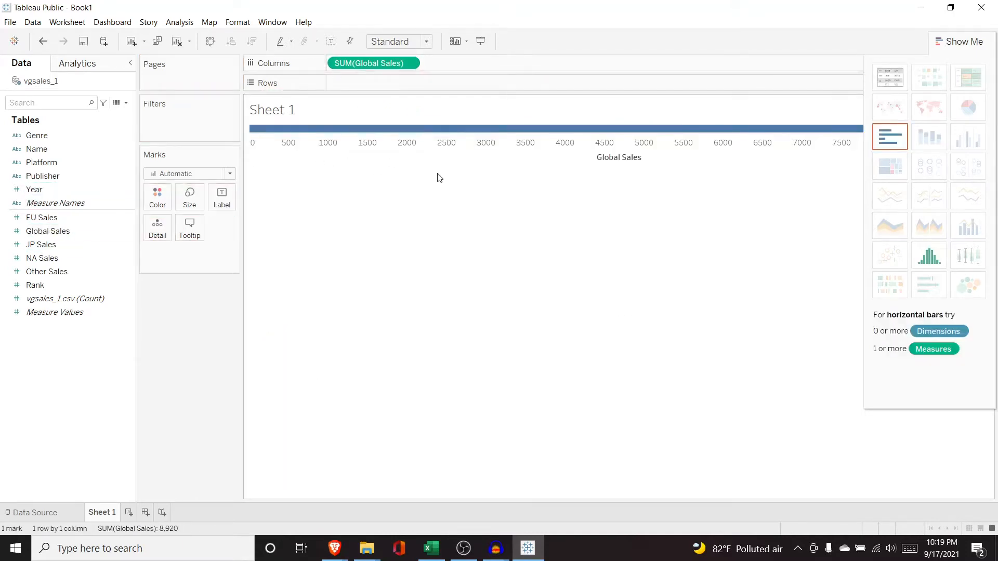
left_click_drag(349, 63, 375, 86)
left_click(62, 232)
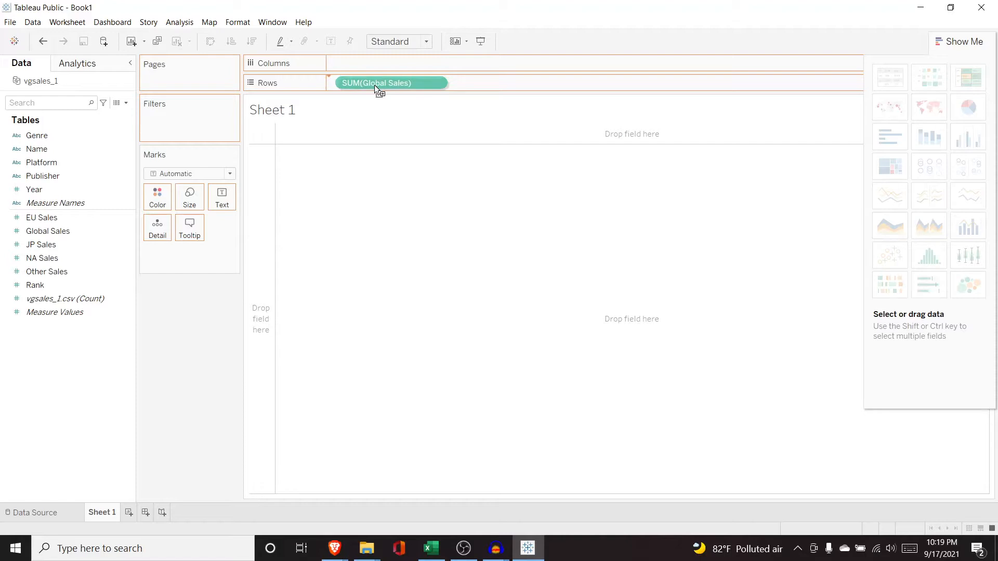
left_click_drag(375, 85, 500, 266)
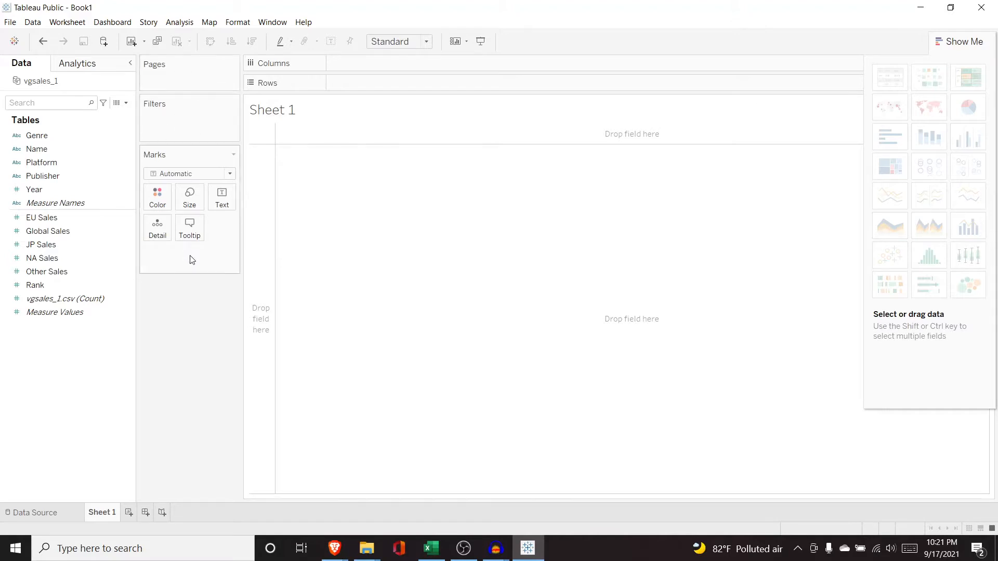
Step: Build a line chart with Global Sales on Rows and Year on Columns
left_click(83, 231)
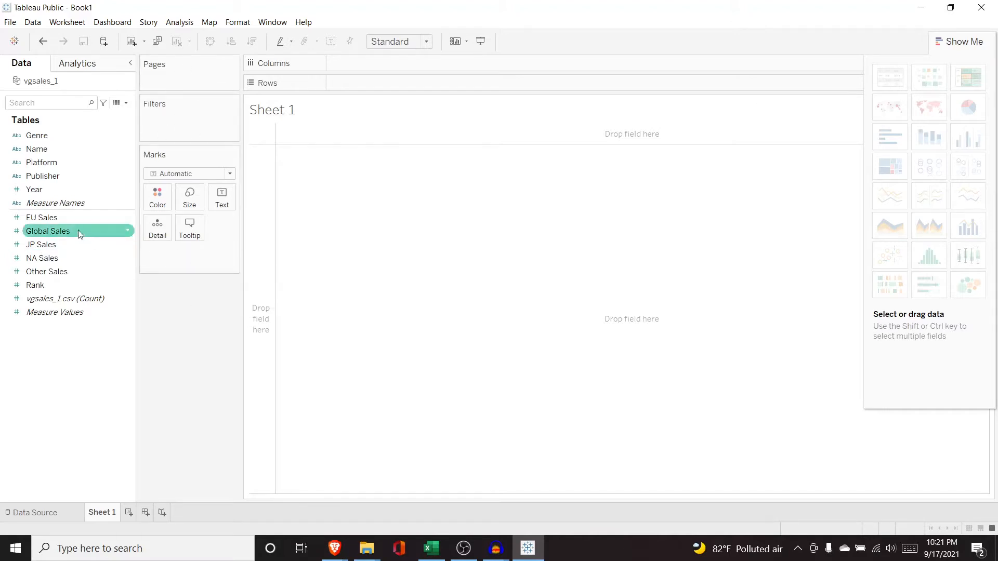
left_click_drag(78, 230, 387, 83)
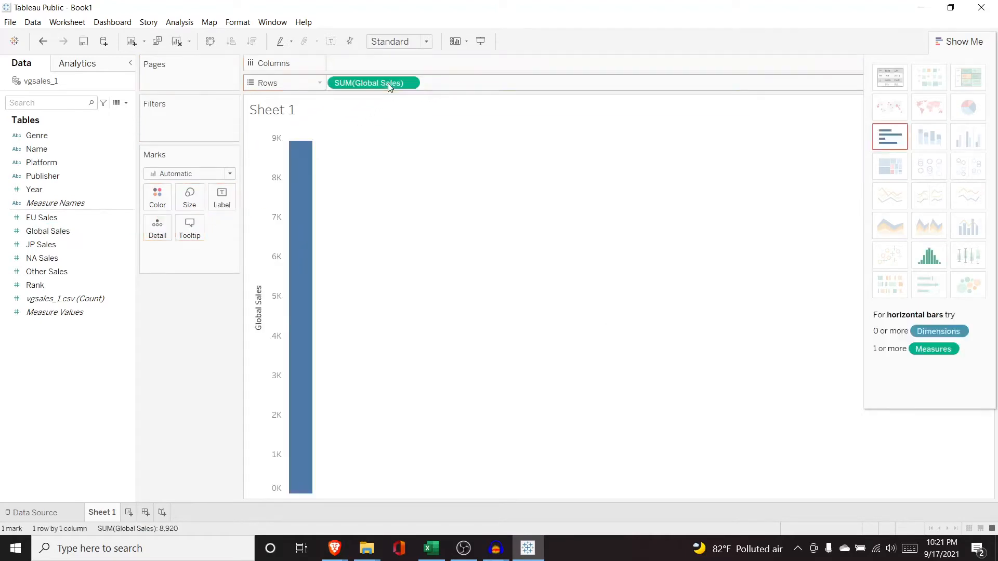
left_click(73, 177)
left_click_drag(67, 191, 382, 61)
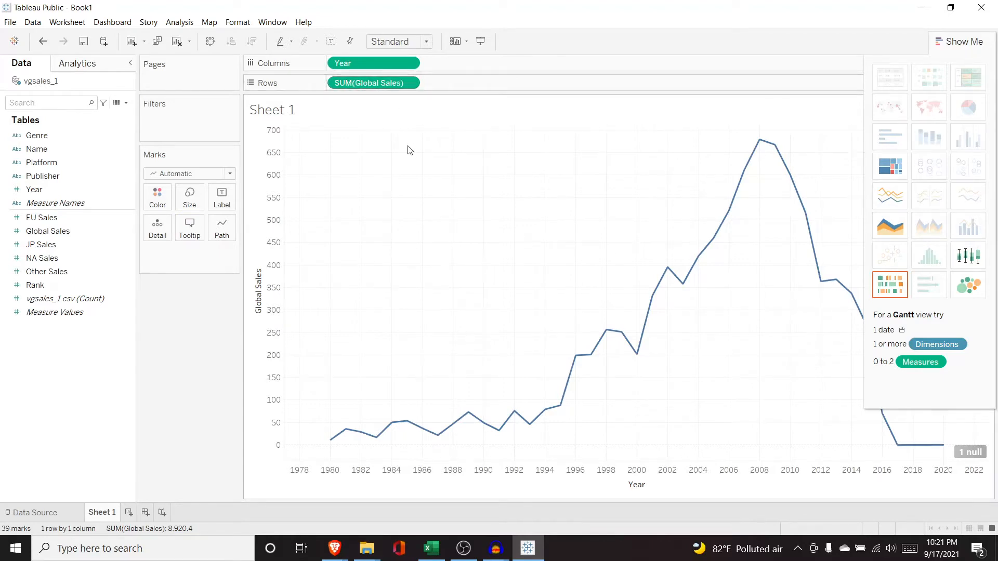
Step: Try splitting the line chart by Genre on Columns and on Rows, and remove Genre from the shelves
left_click(114, 141)
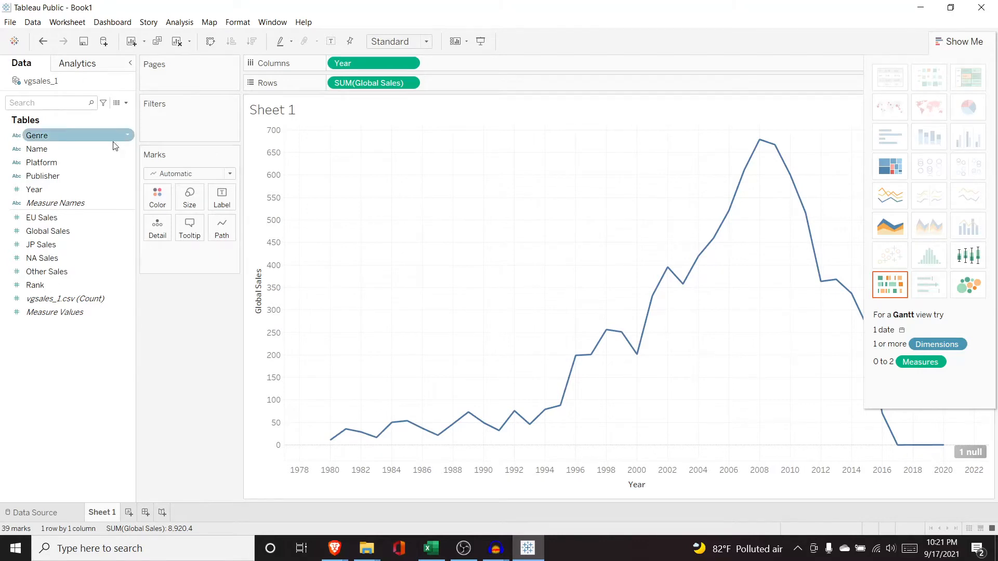
left_click(70, 136)
left_click_drag(71, 139, 334, 64)
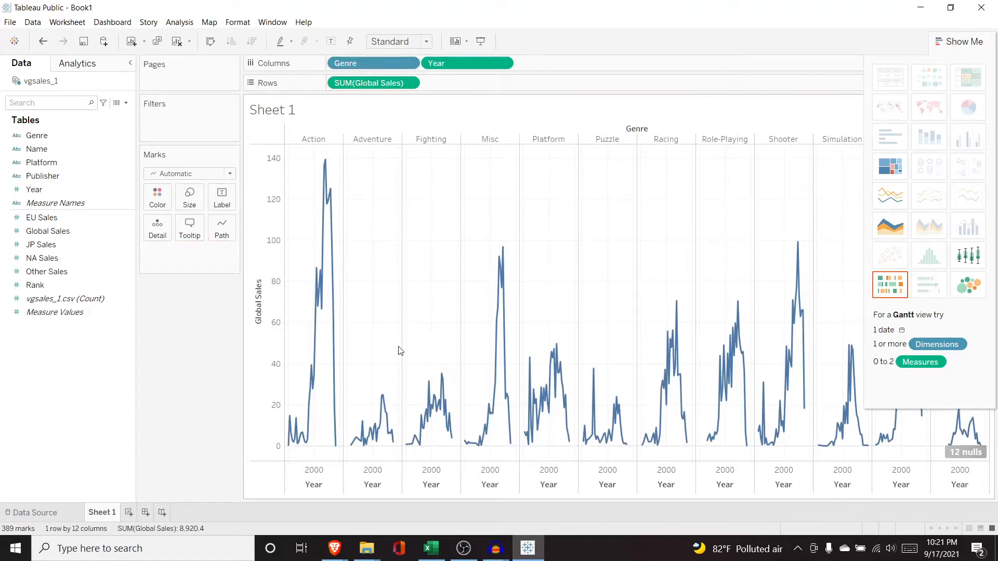
left_click_drag(368, 61, 344, 84)
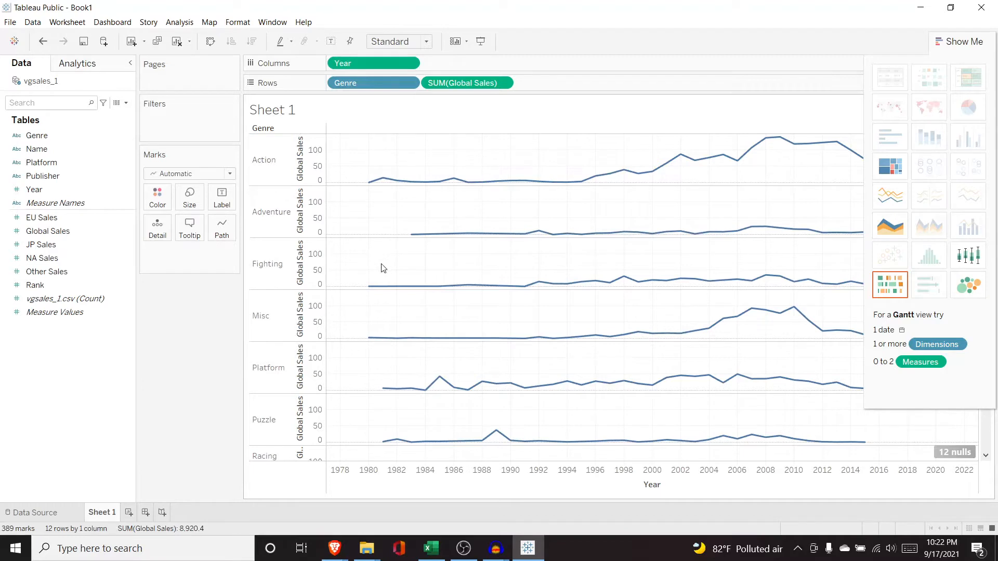
left_click_drag(354, 82, 77, 200)
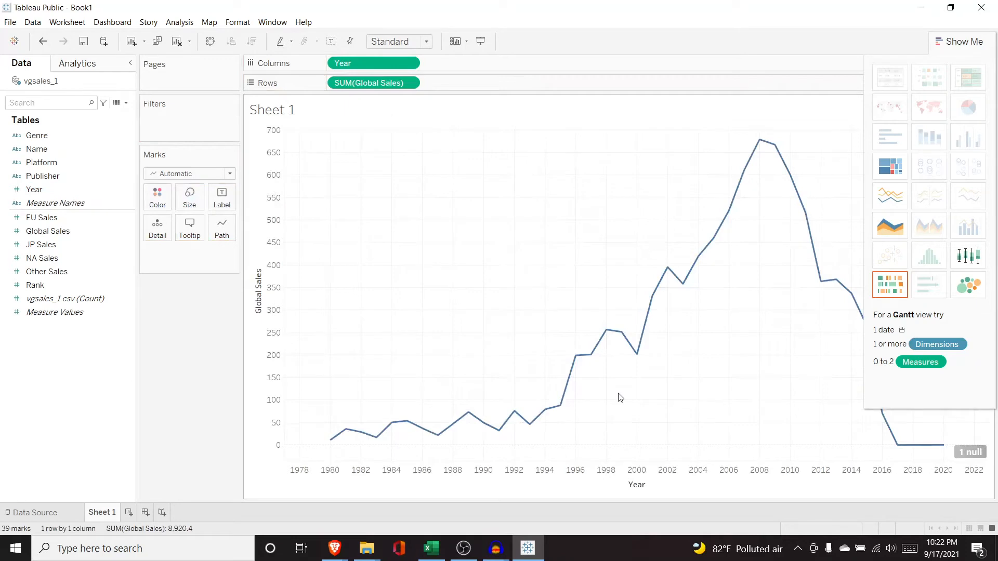
Step: Add Genre to the marks as a detail and inspect the tooltips of several genre lines
left_click(77, 137)
left_click_drag(78, 140, 188, 259)
mouse_move(667, 309)
mouse_move(712, 271)
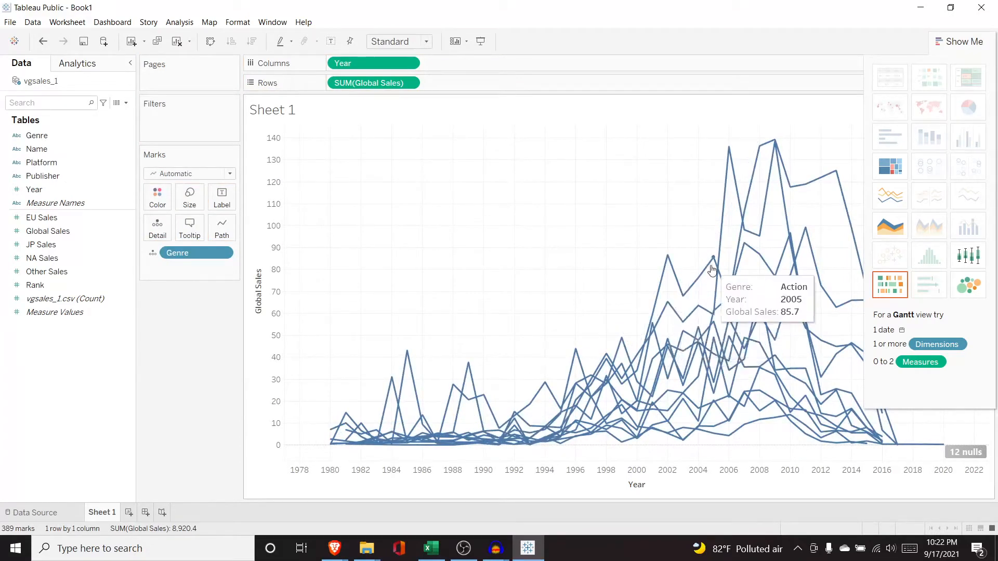
mouse_move(692, 288)
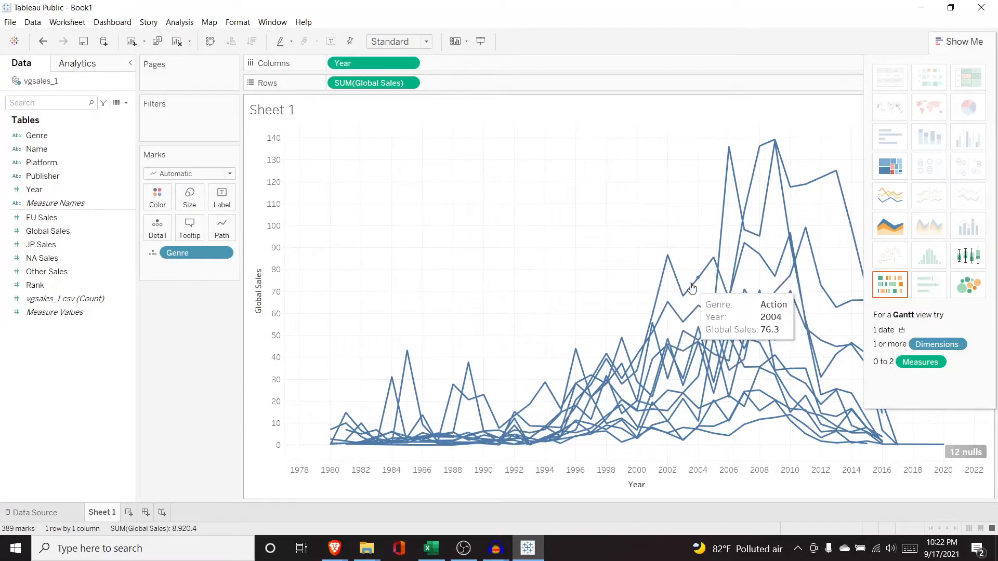
mouse_move(695, 321)
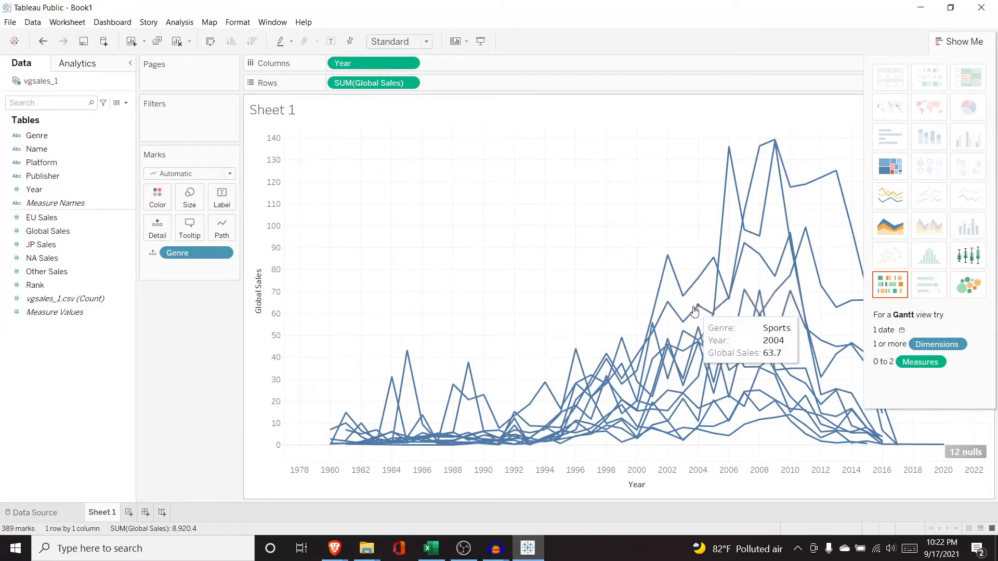
mouse_move(683, 370)
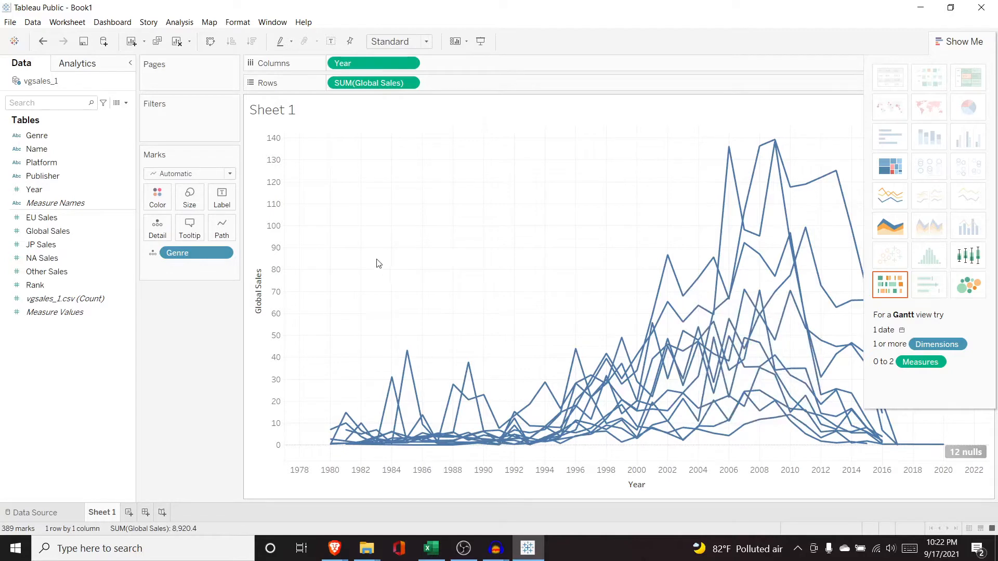
Step: Hide the Show Me chart suggestions and assign the Genre mark to Color
left_click(959, 42)
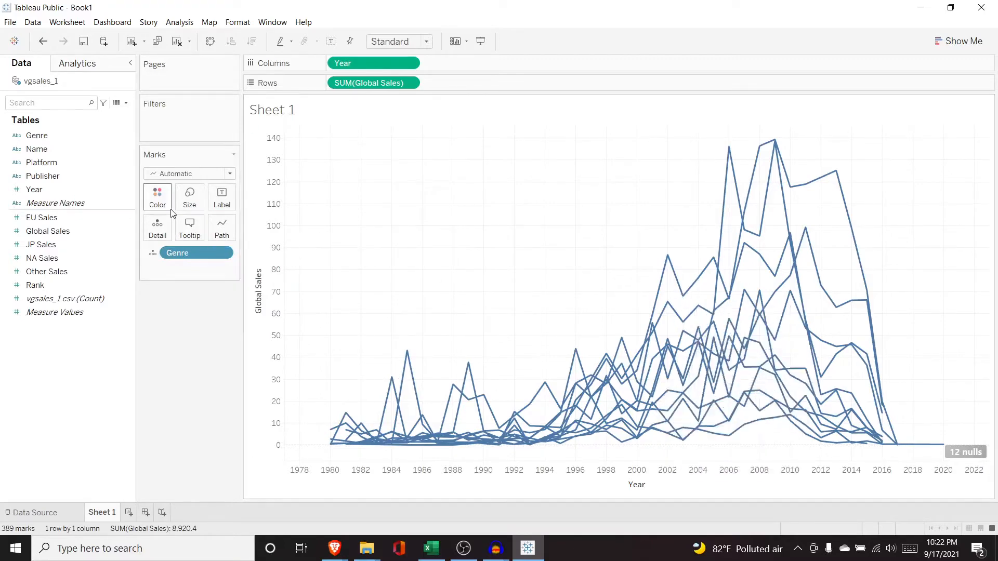
left_click(153, 253)
left_click(157, 267)
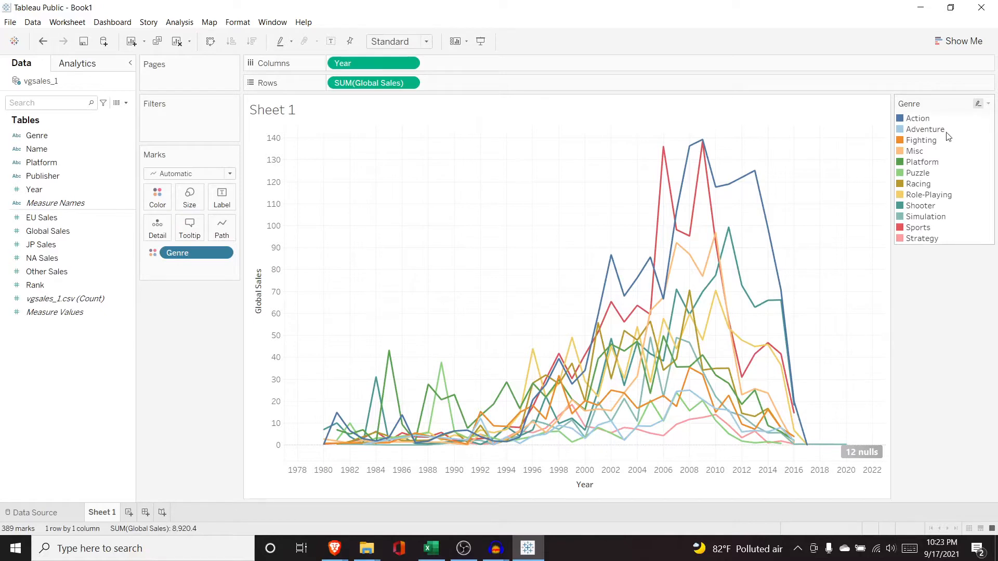
mouse_move(688, 154)
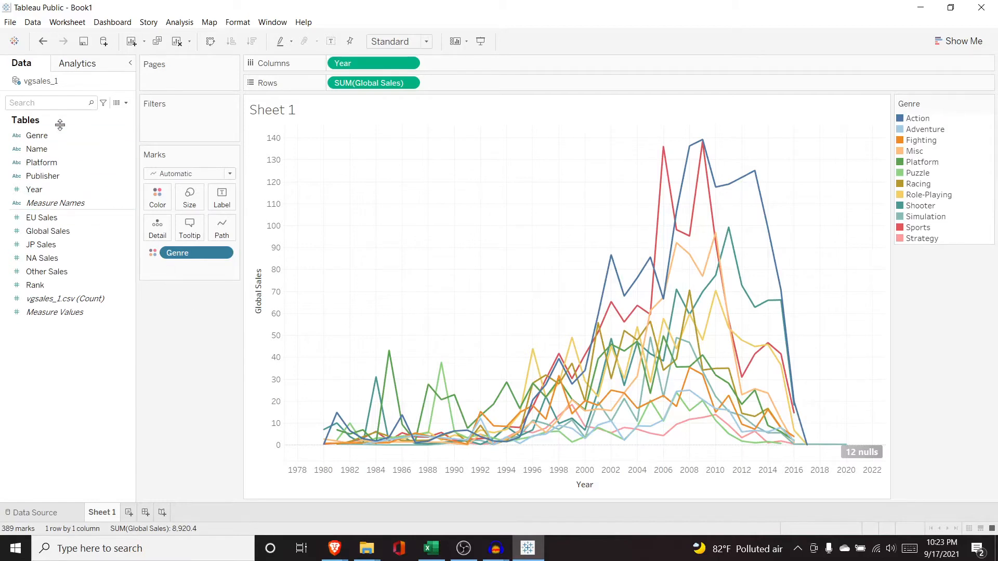
Step: Add Genre to the marks a second time as a label, keeping Show mark labels enabled
left_click_drag(55, 133, 197, 270)
left_click(153, 267)
left_click(169, 295)
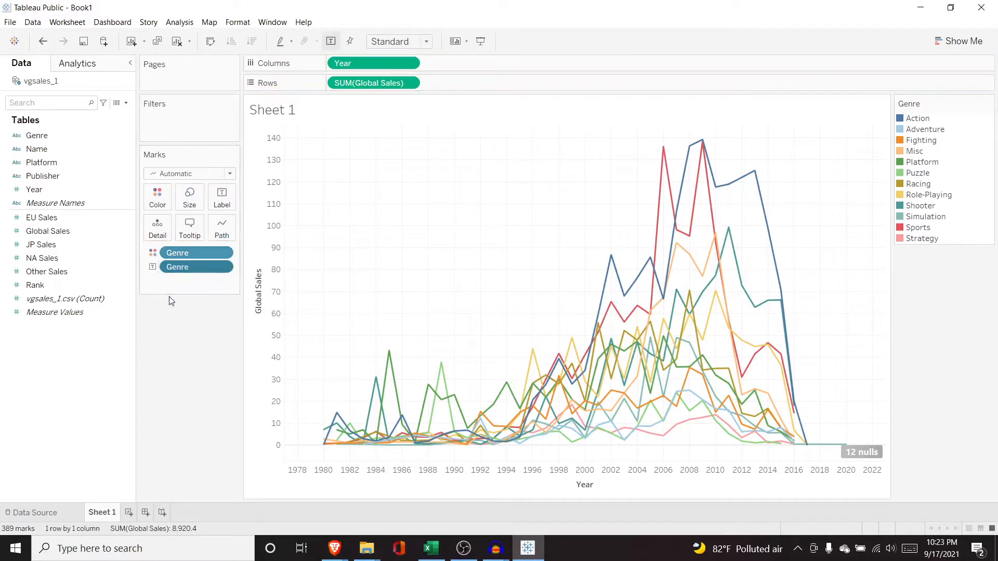
left_click(222, 197)
left_click(246, 225)
left_click(247, 225)
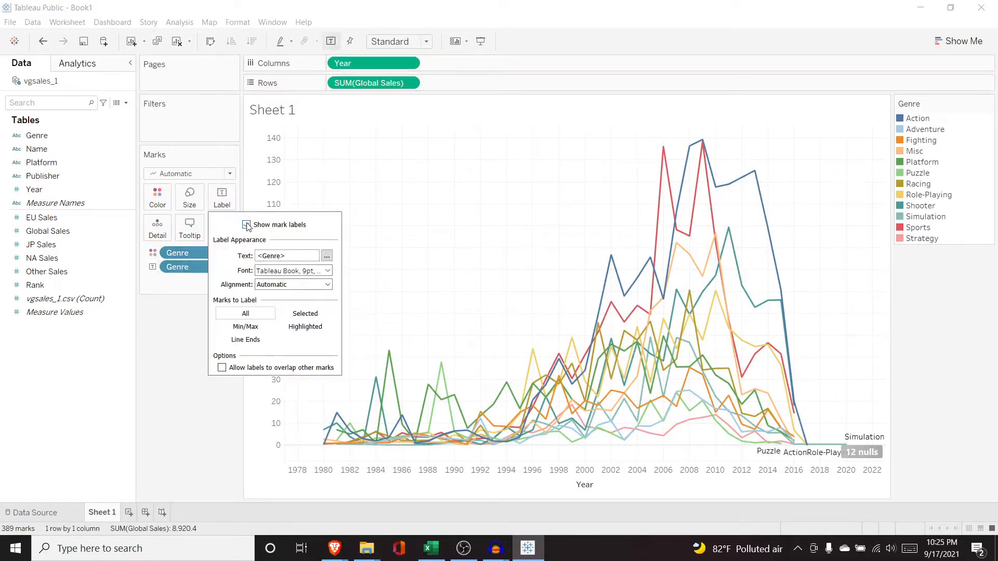
left_click(246, 225)
left_click(247, 225)
Step: Change the font color of the Genre labels and set the marks to label to Min/Max
left_click(290, 272)
left_click(286, 348)
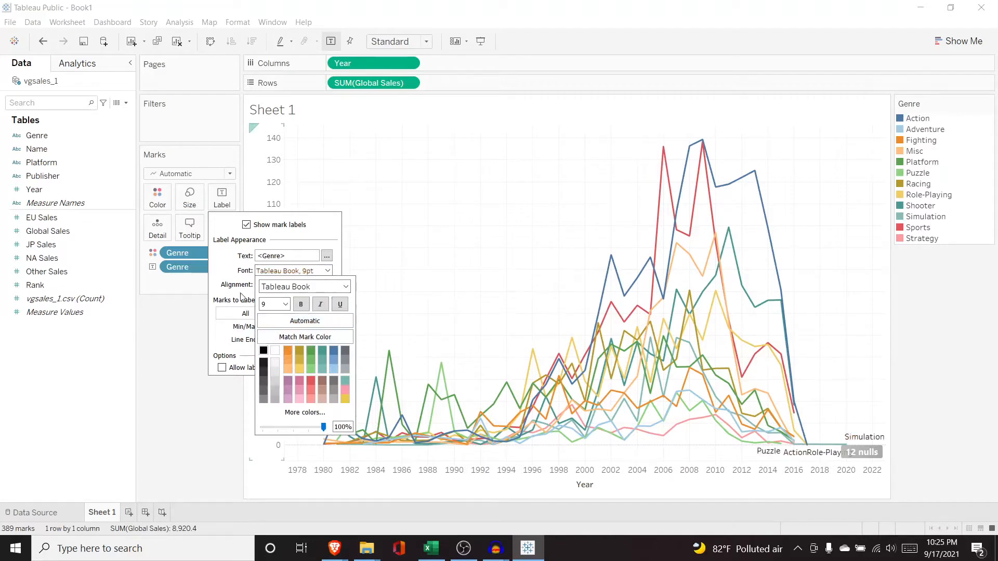
left_click(227, 280)
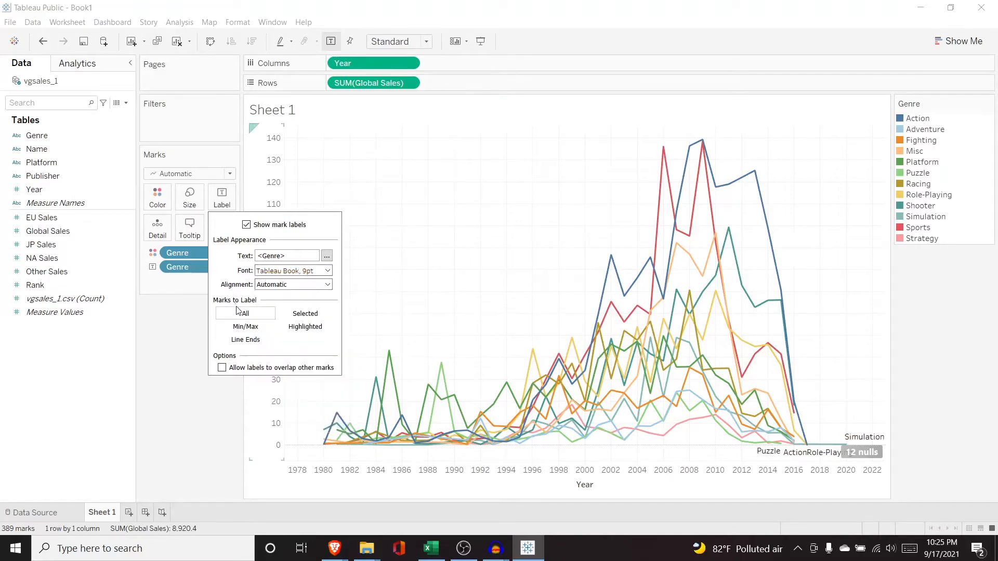
left_click(245, 327)
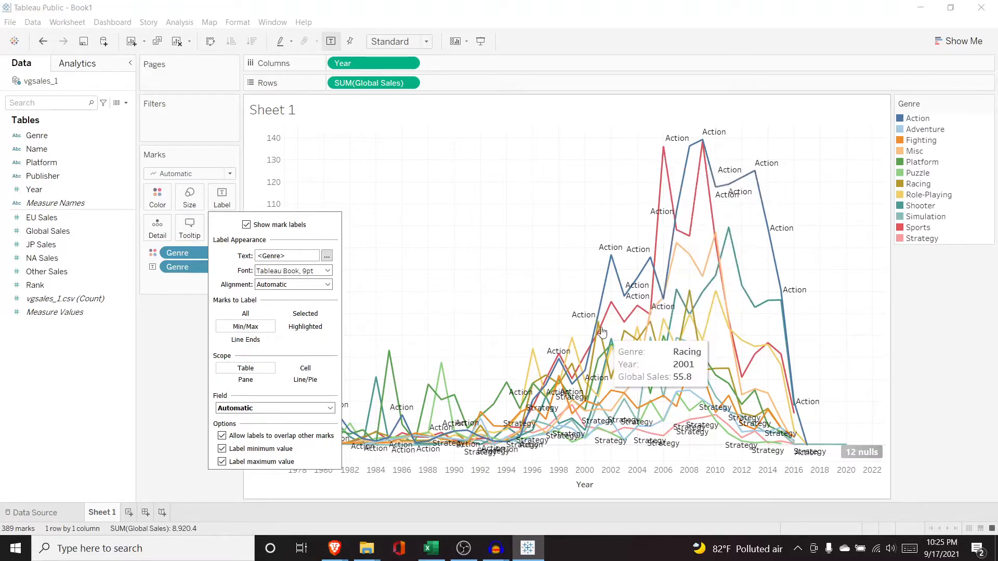
mouse_move(616, 257)
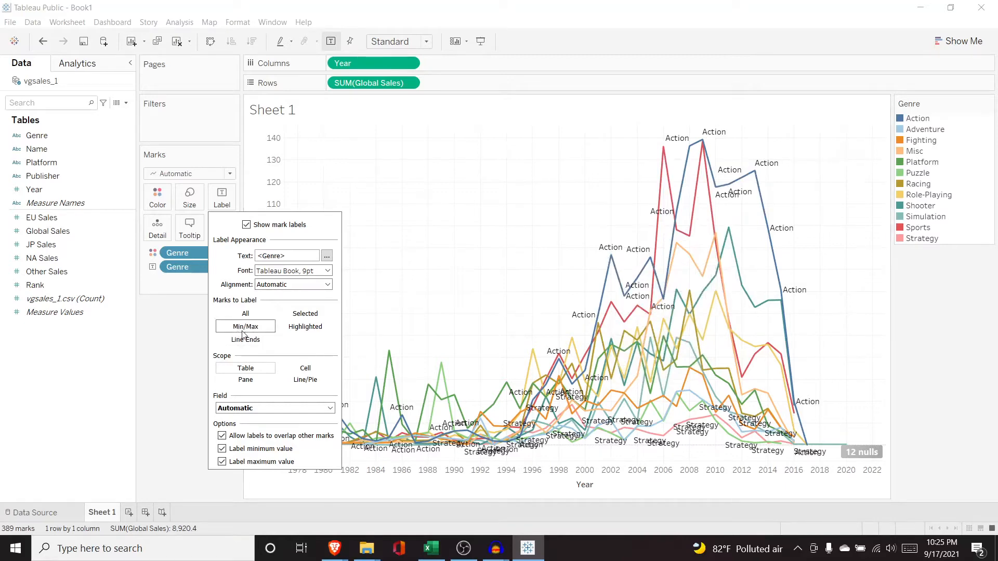
Step: Try limiting the Genre labels to selected marks with a block of data points selected, and switch the marks to label to All
left_click(307, 315)
left_click_drag(552, 140, 831, 306)
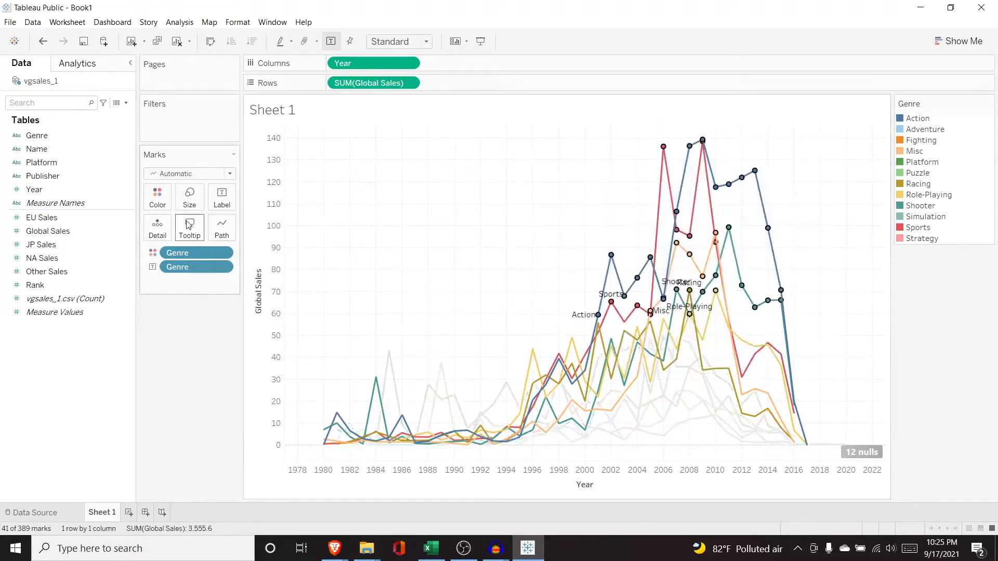
left_click(222, 197)
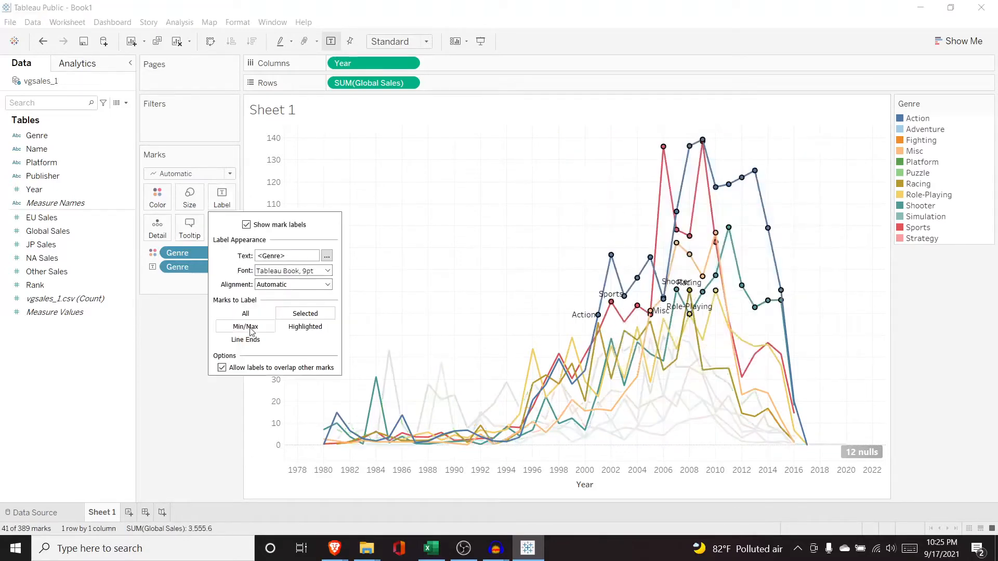
left_click(257, 317)
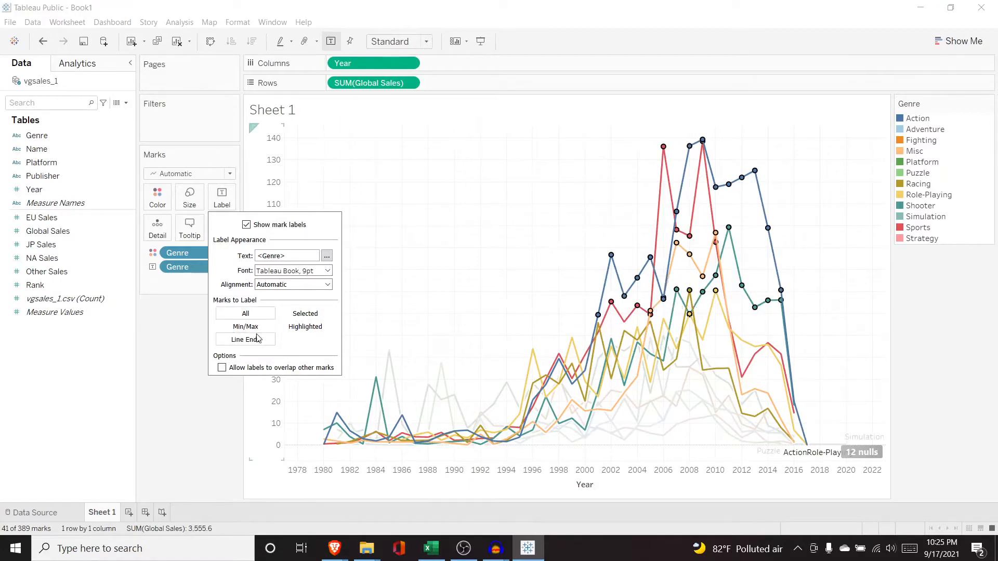
left_click(191, 328)
Step: Set the Genre labels to Line Ends, toggling the start and end of line options off and back on
left_click(227, 206)
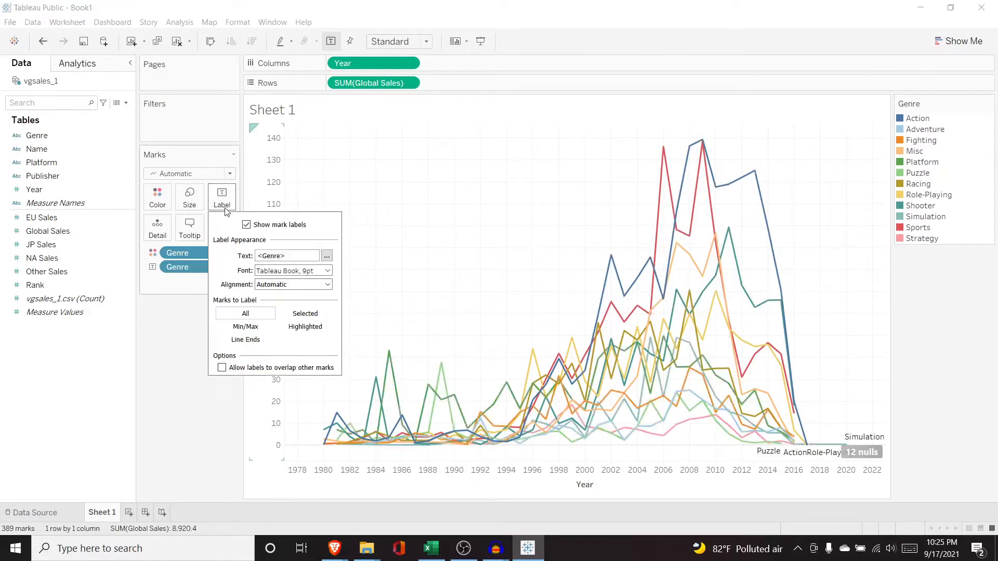
left_click(255, 343)
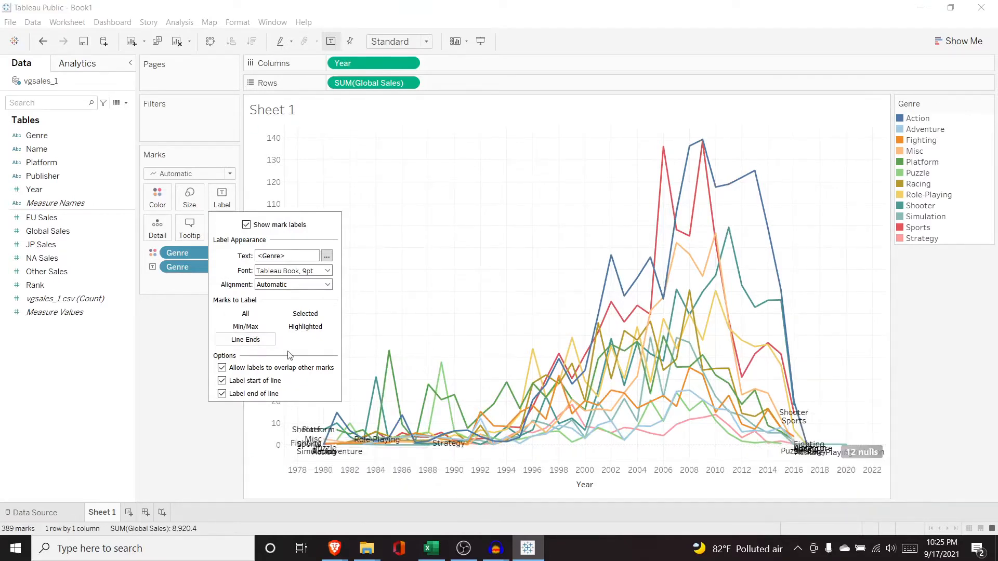
left_click(222, 383)
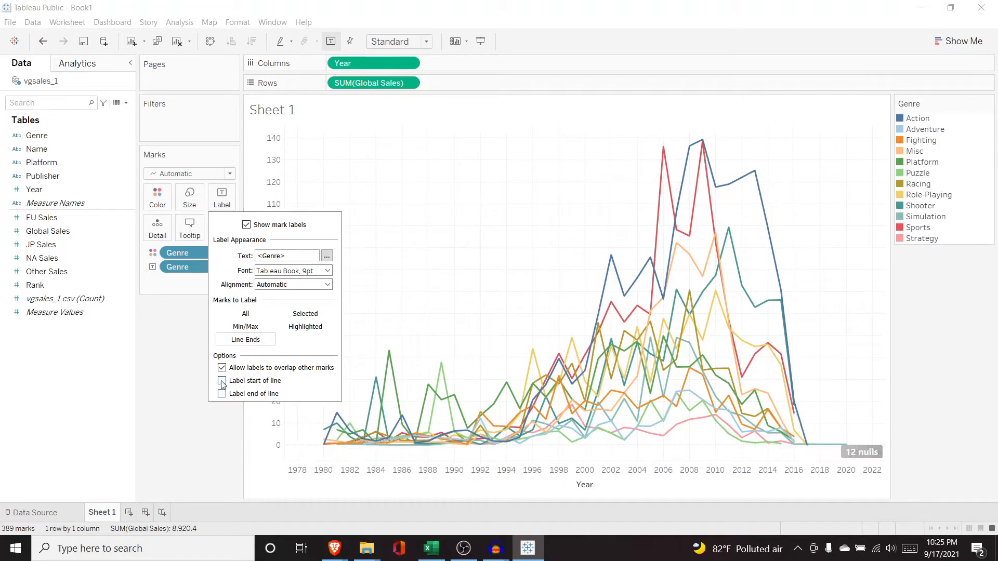
left_click(222, 381)
left_click(222, 394)
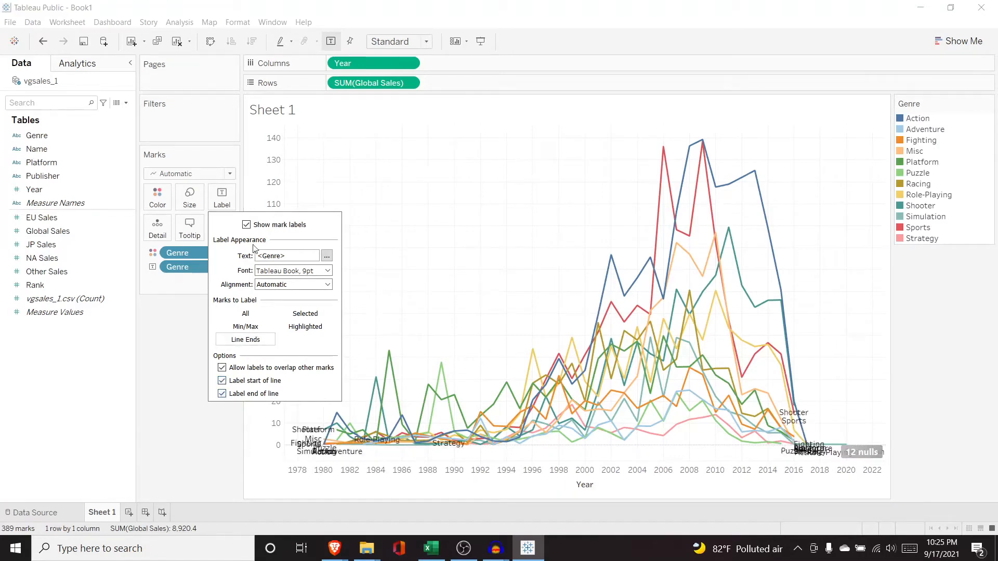
left_click(191, 281)
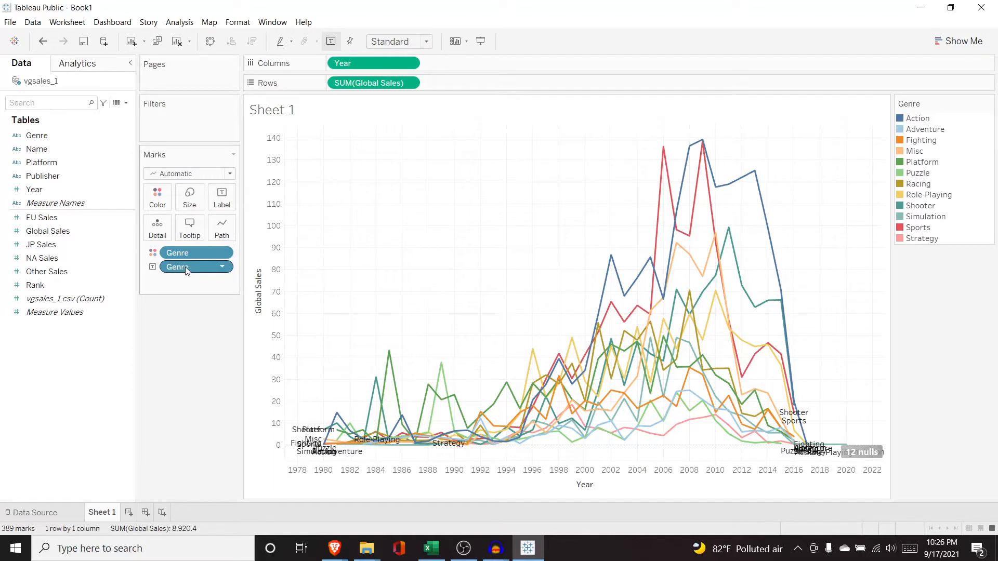
Step: Replace the Genre label on the marks with the sum of Global Sales as the label
left_click_drag(186, 267, 72, 151)
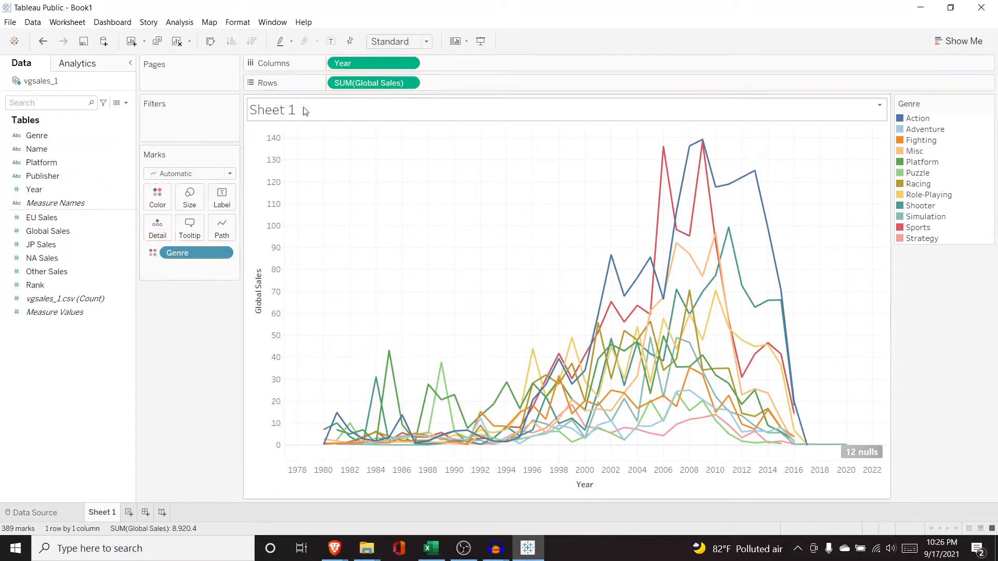
left_click_drag(83, 232, 206, 278)
left_click(153, 268)
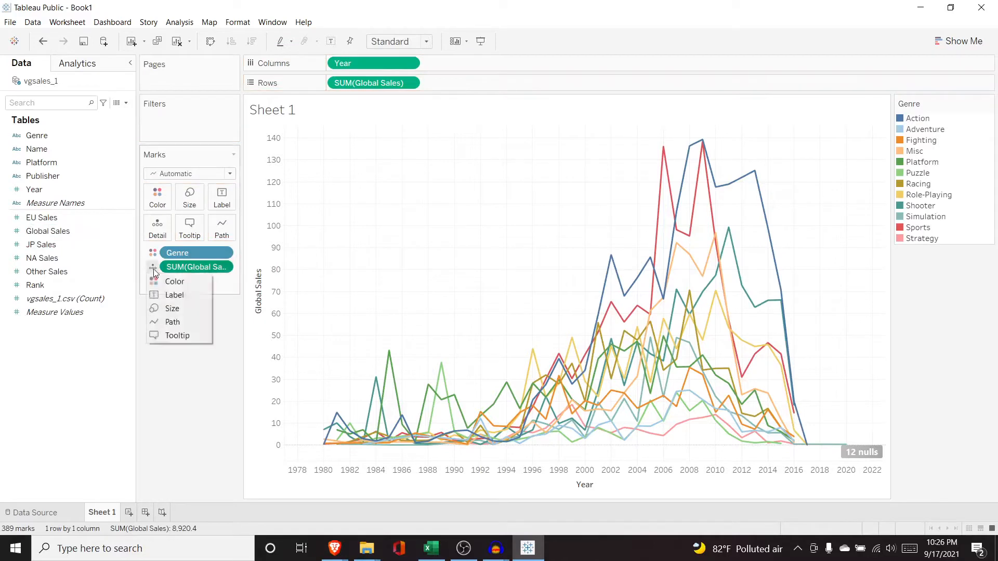
left_click(174, 296)
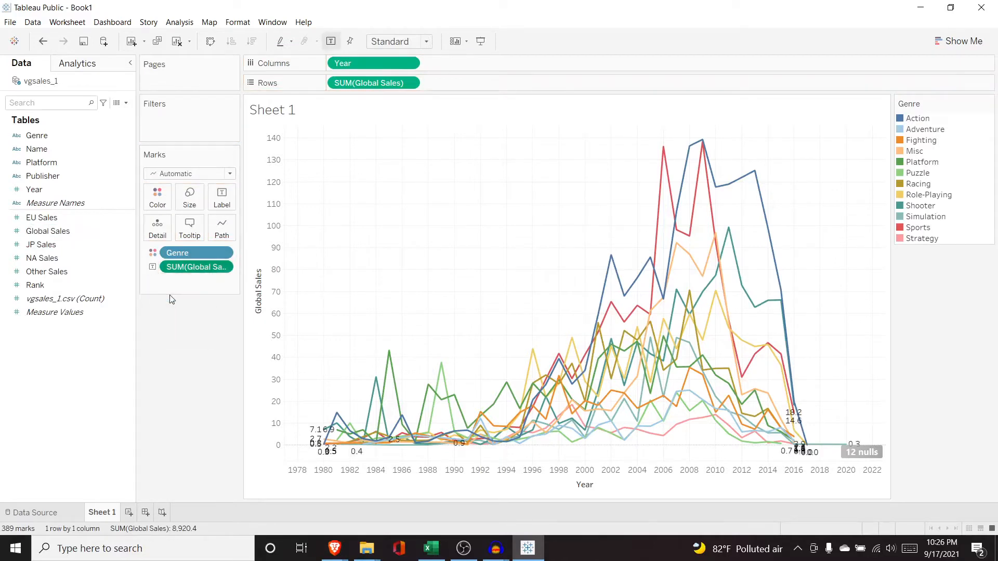
Step: Set the marks to label to Min/Max with the scope set to Line/Pie
left_click(222, 200)
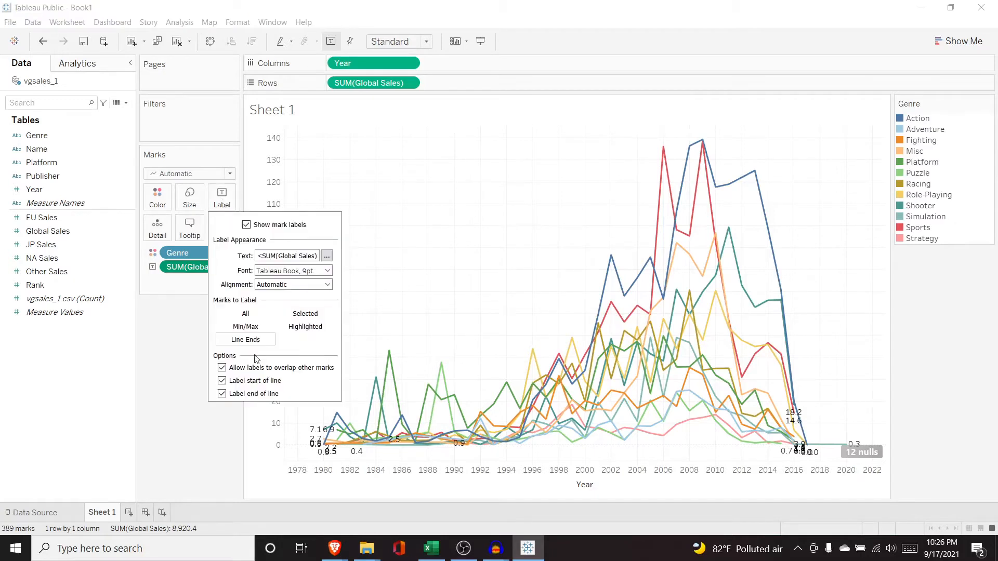
left_click(255, 328)
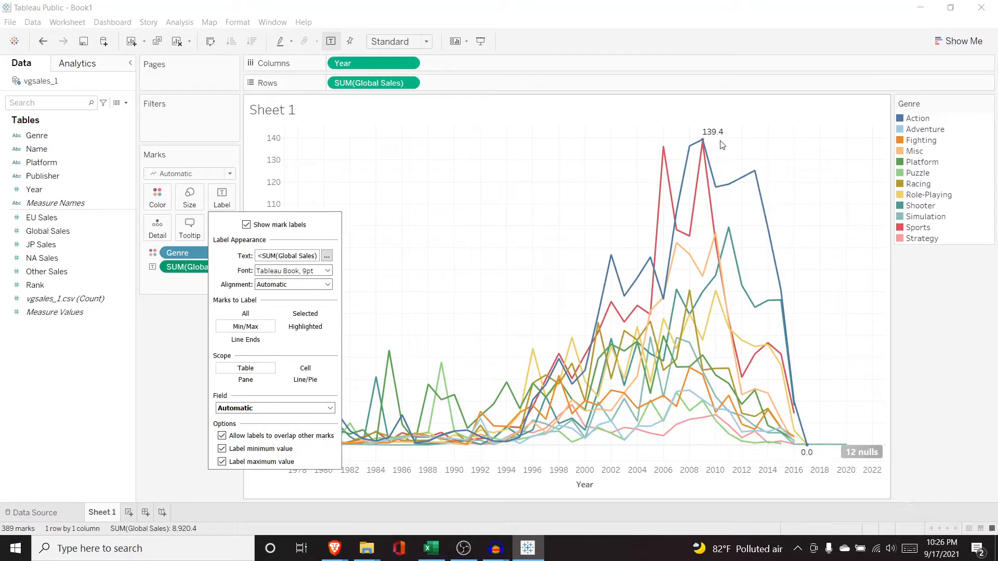
left_click(304, 380)
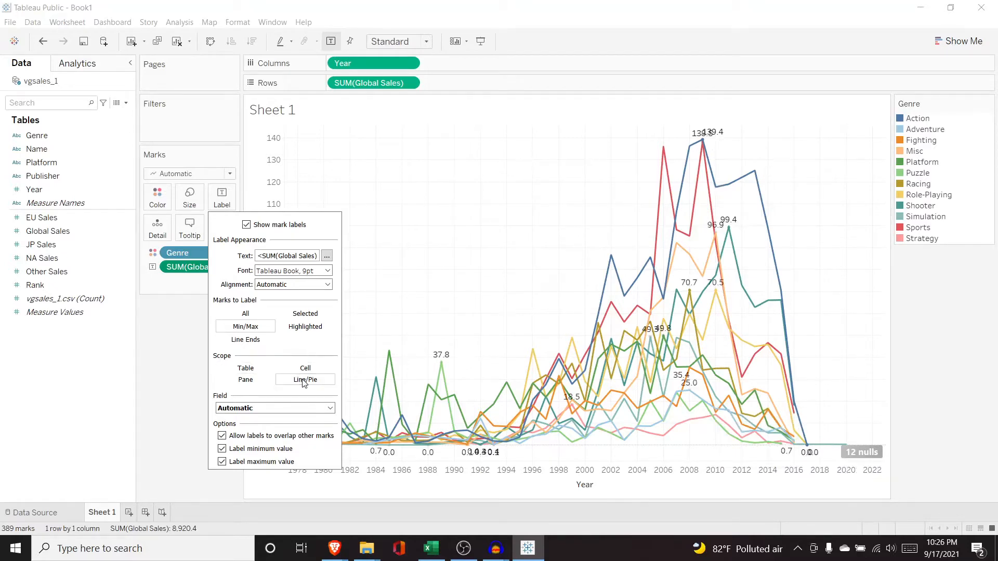
left_click(181, 365)
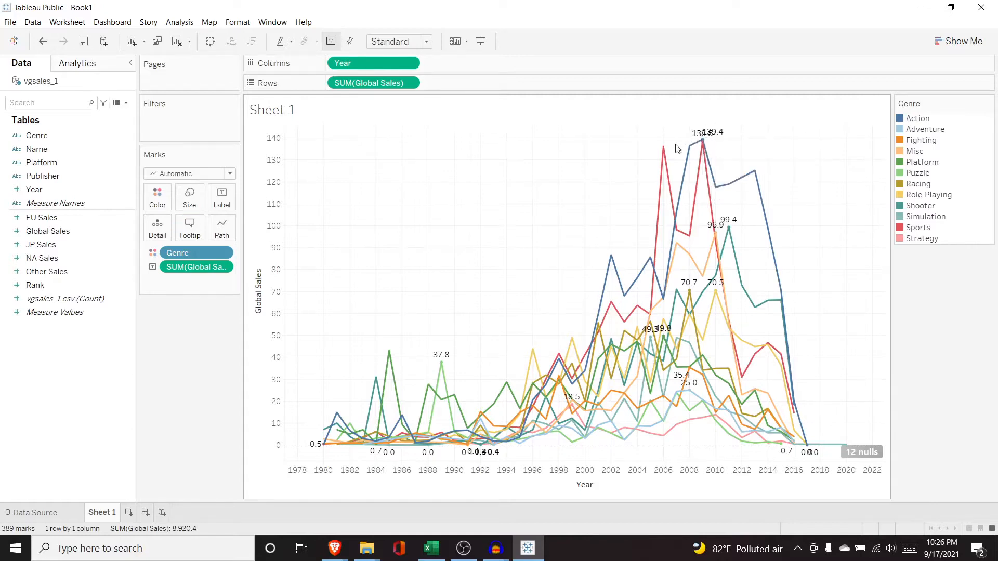
Step: Turn off the minimum value labels and keep only the maximum value labelled on each genre line
left_click(222, 198)
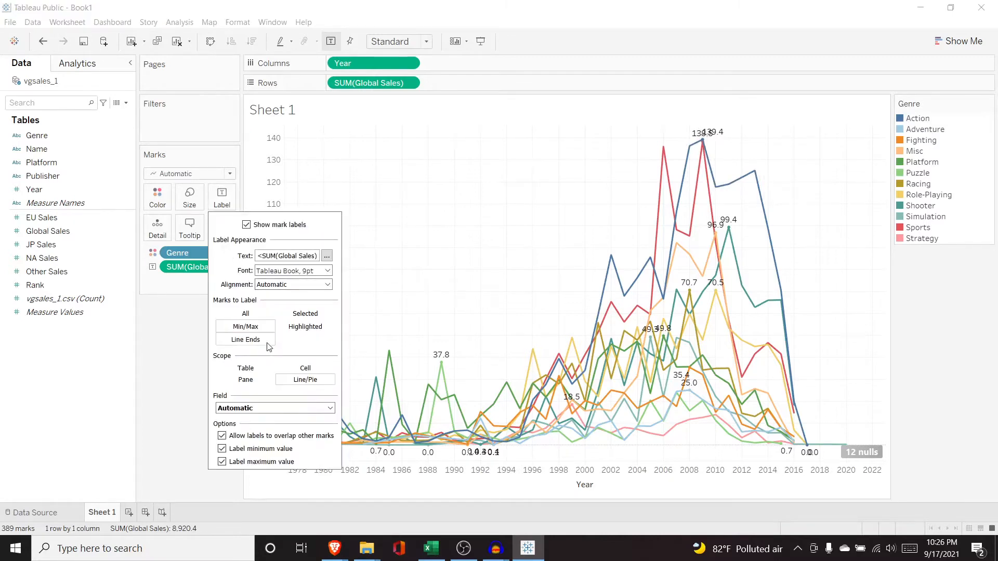
left_click(222, 449)
left_click(222, 462)
left_click(222, 449)
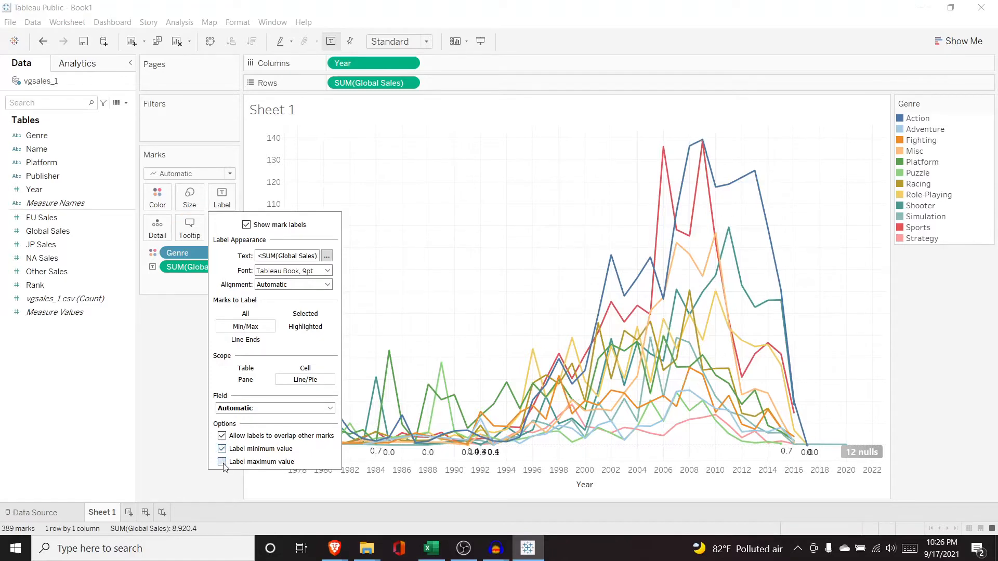
left_click(222, 461)
left_click(222, 449)
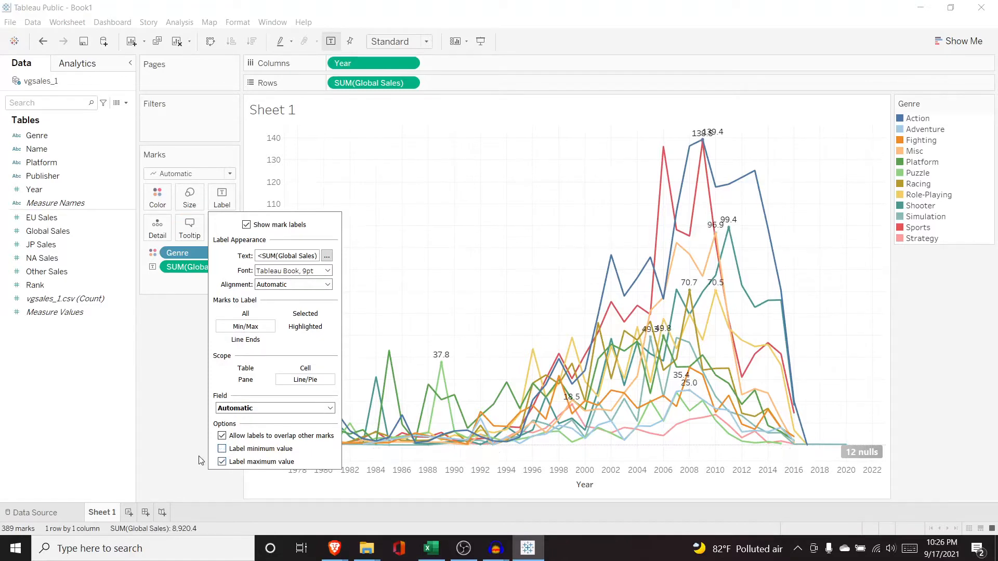
left_click(189, 362)
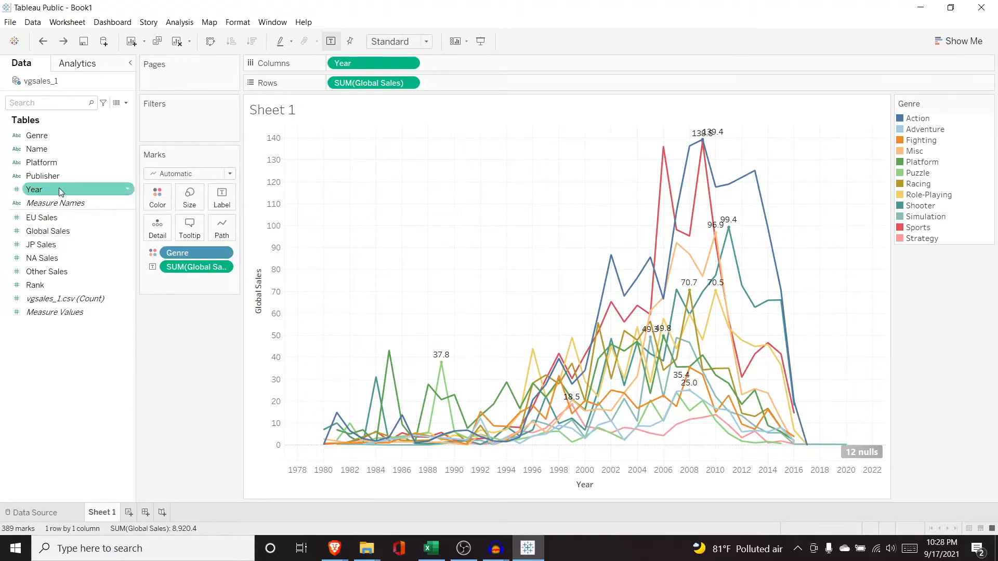
Step: Try Year as a second label on the marks and remove it again
left_click(89, 191)
left_click_drag(91, 194, 203, 279)
left_click(154, 282)
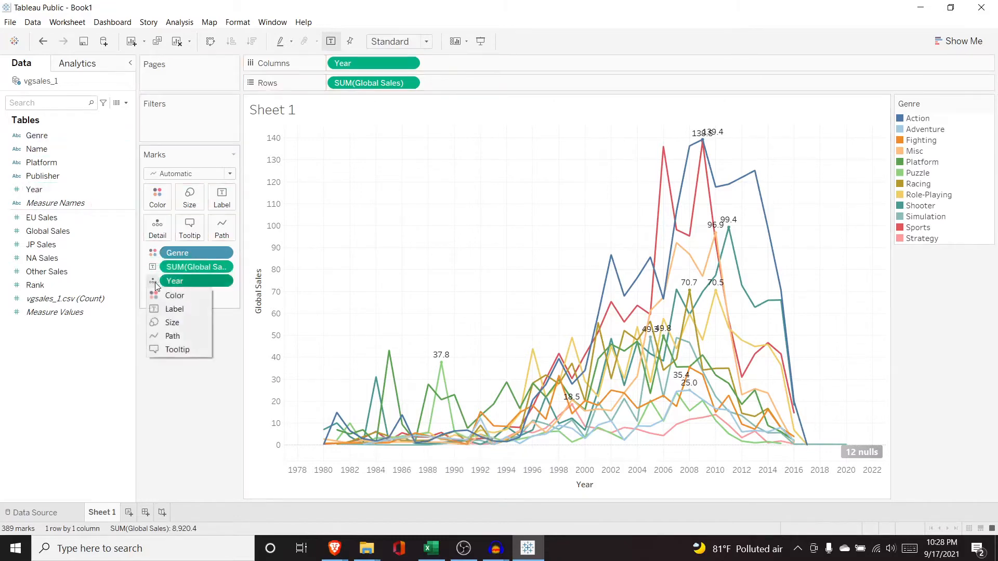
left_click(174, 309)
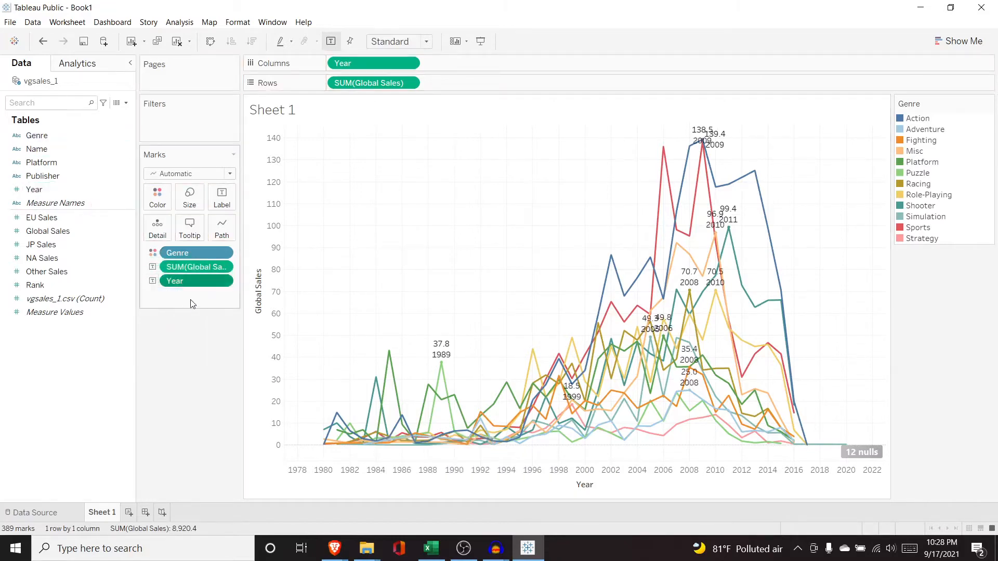
mouse_move(442, 370)
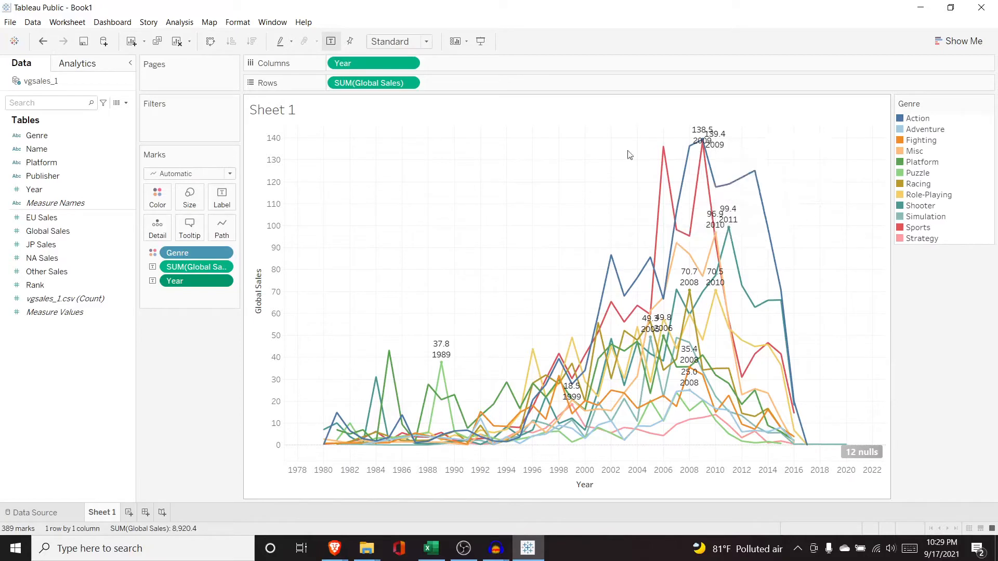
left_click_drag(196, 281, 73, 189)
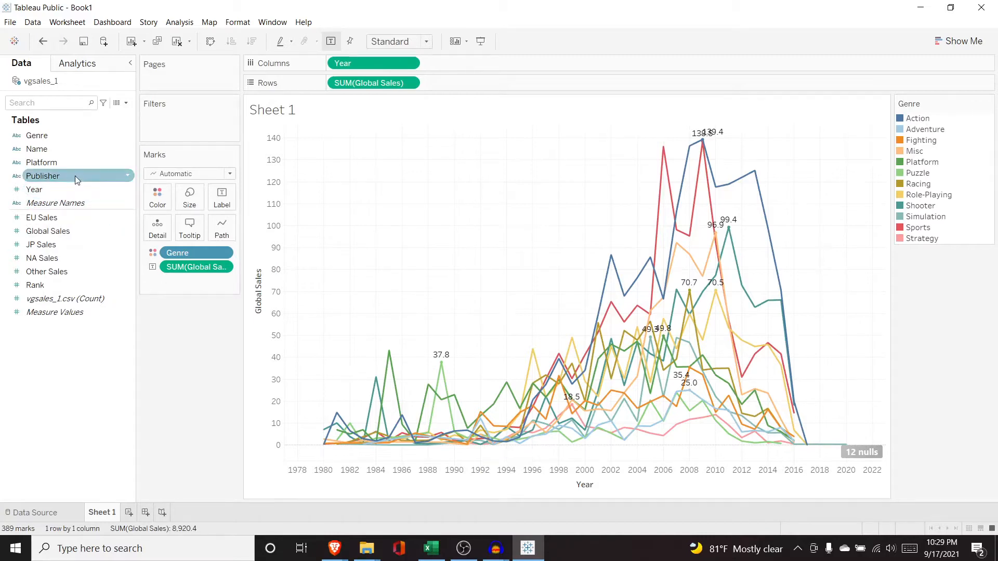
Step: Add a Platform filter that includes all values and show the filter control on the sheet
left_click_drag(62, 165, 180, 117)
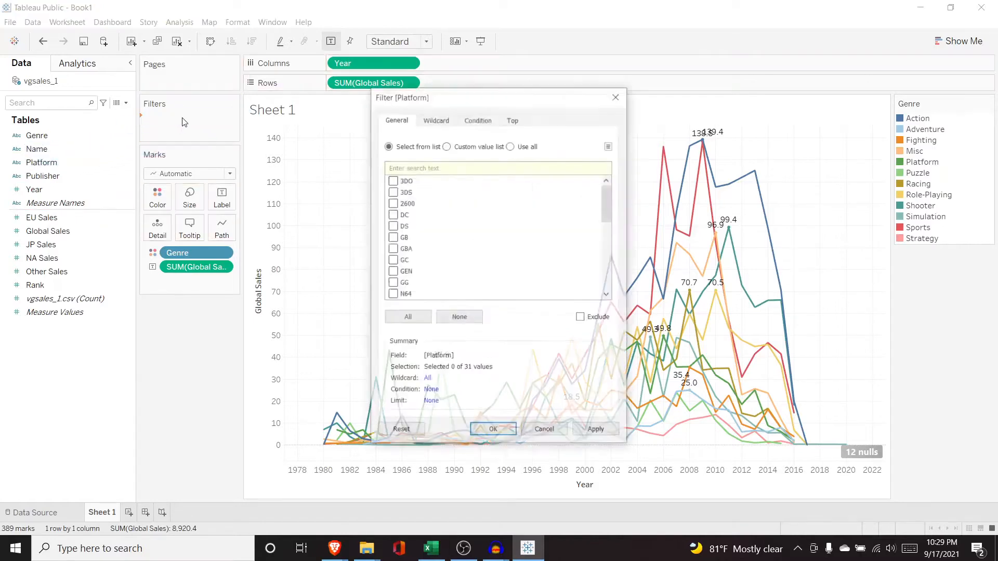
mouse_move(607, 195)
left_mouse_down()
mouse_move(609, 258)
mouse_move(608, 188)
left_mouse_up()
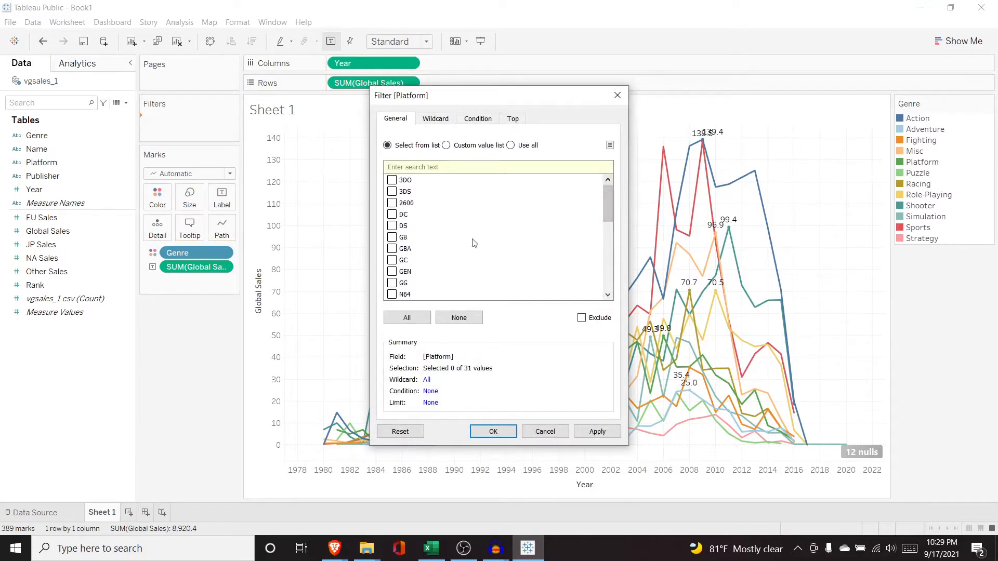
left_click(407, 318)
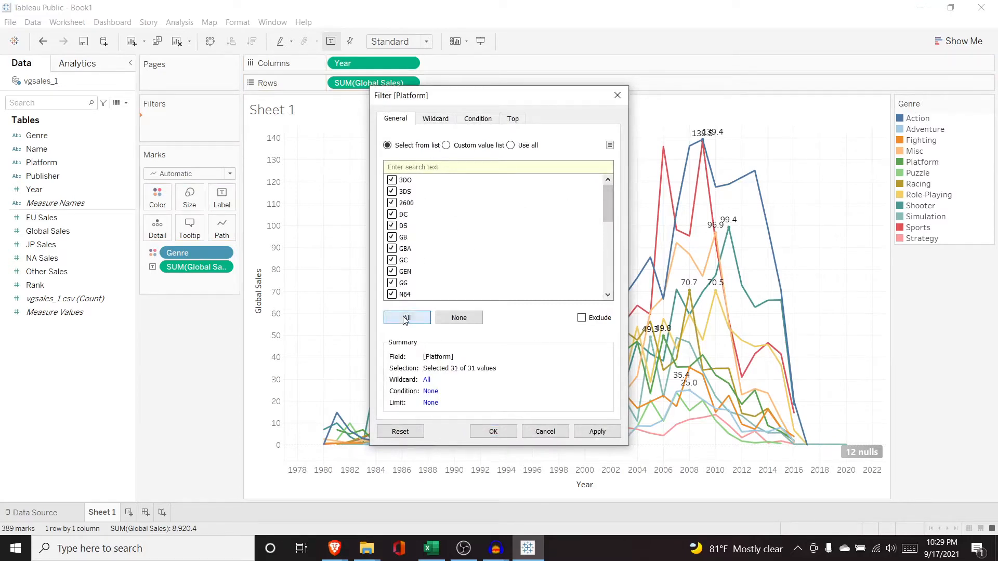
left_click(586, 435)
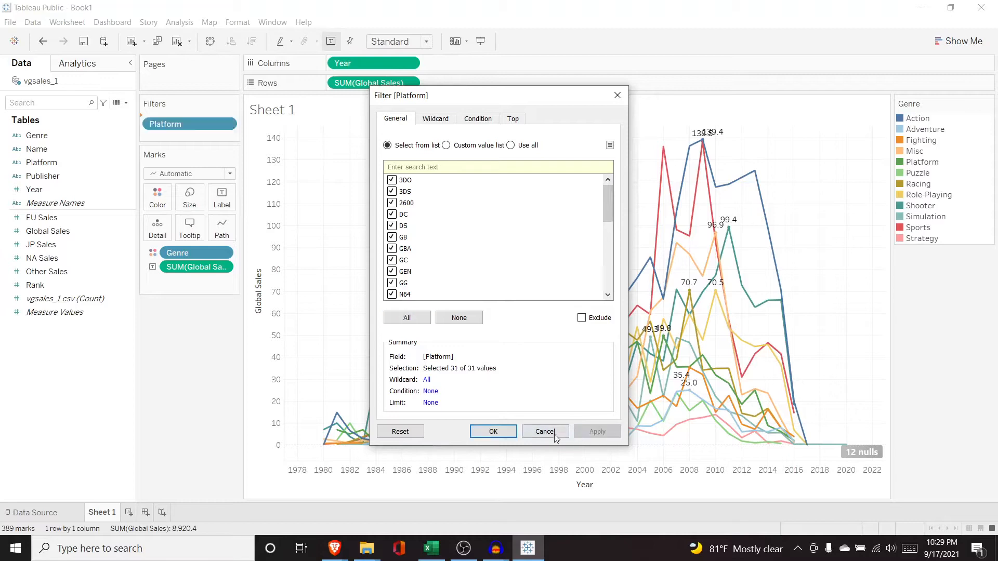
left_click(503, 435)
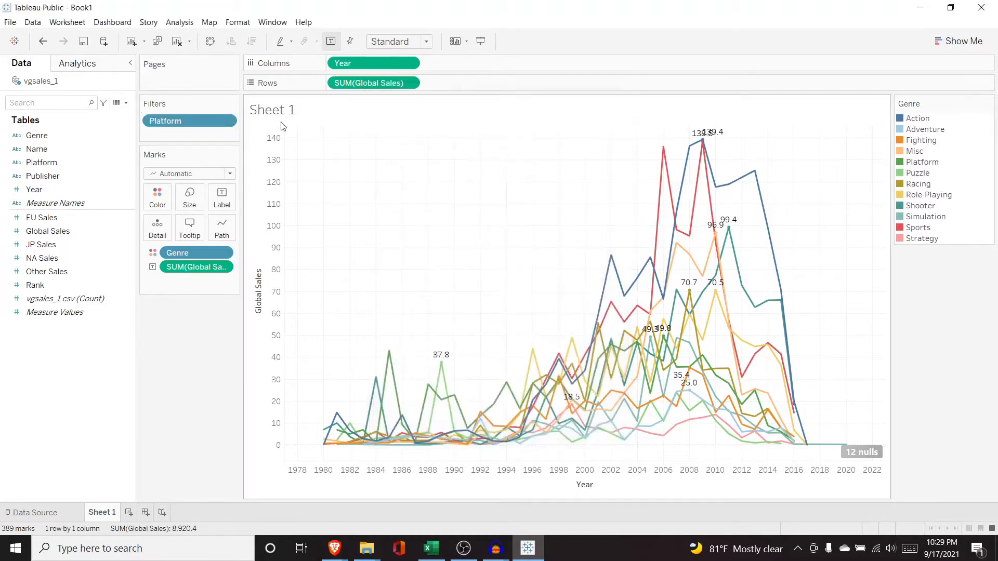
left_click(226, 122)
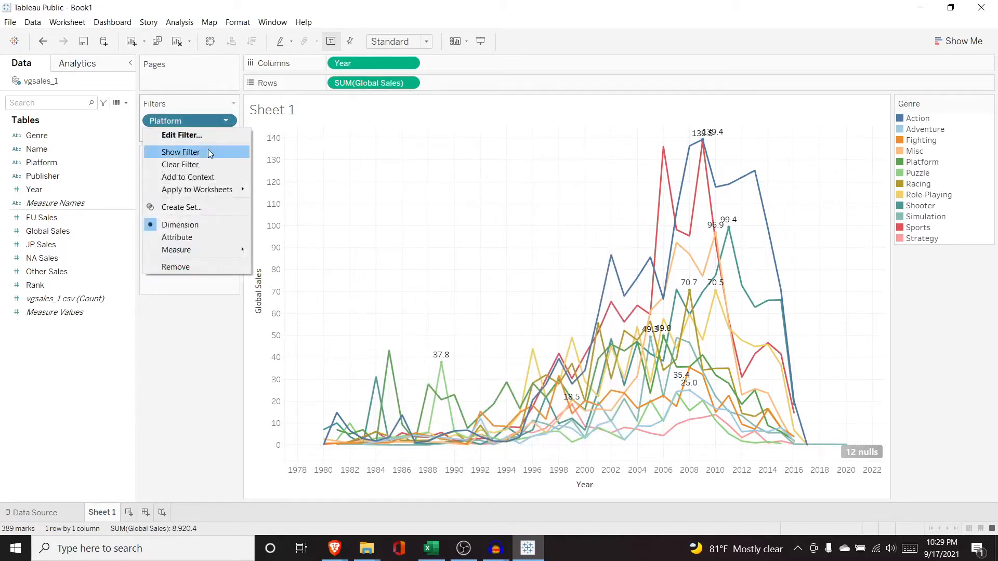
left_click(210, 152)
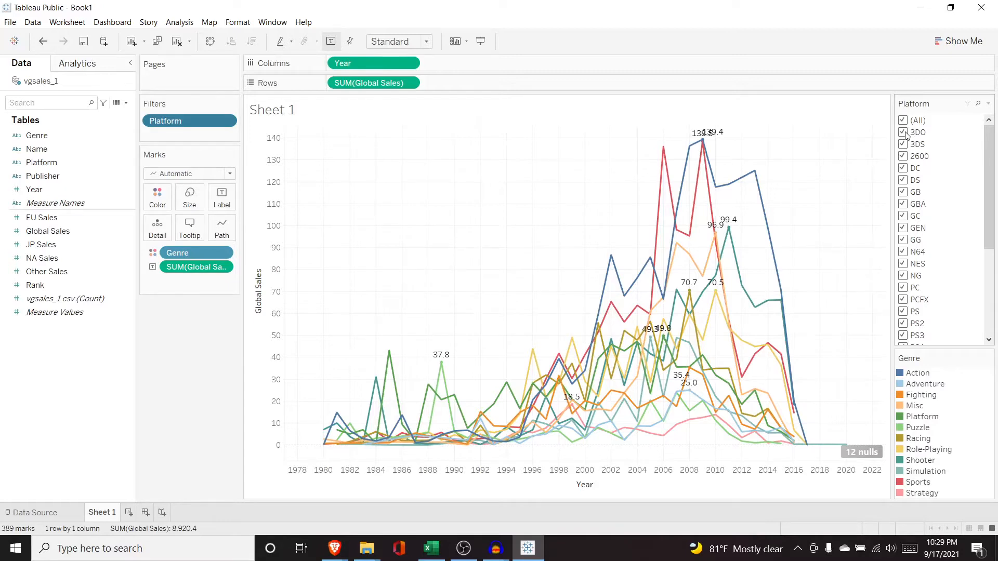
Step: Try excluding PS, PS2, PS3 and PS4 with the Platform filter, and restore all platforms
left_click_drag(987, 219, 989, 279)
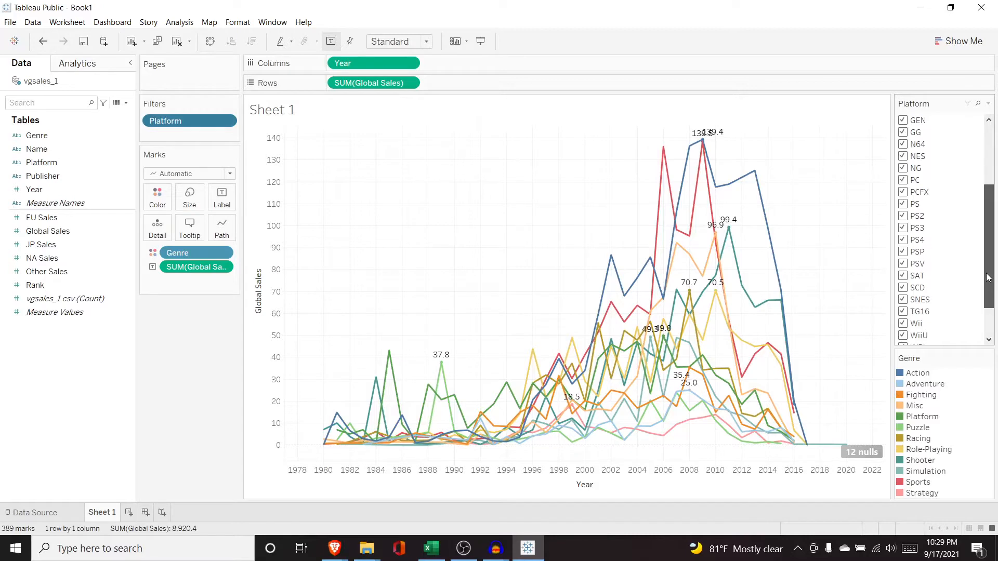
left_click(903, 204)
left_click(903, 216)
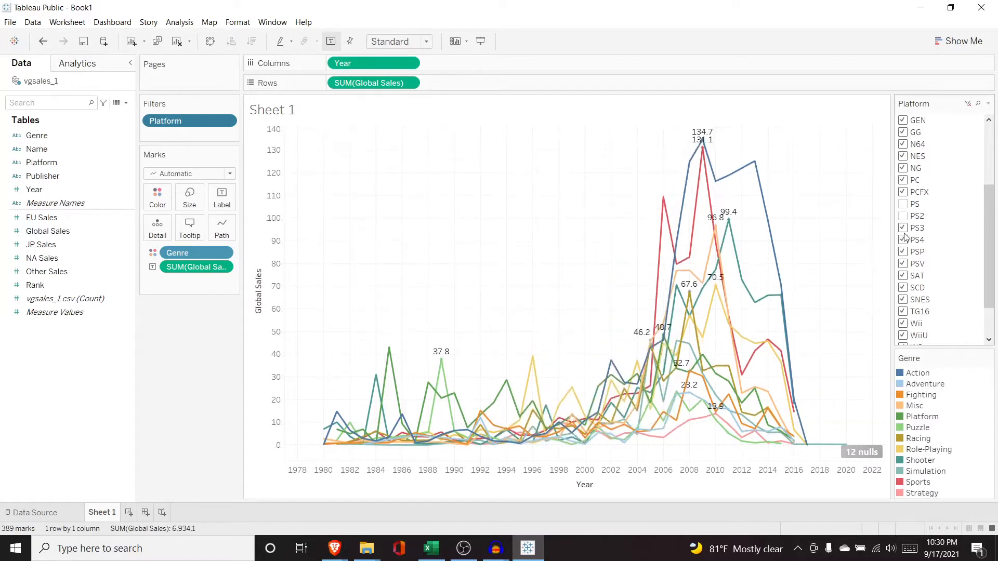
left_click(903, 227)
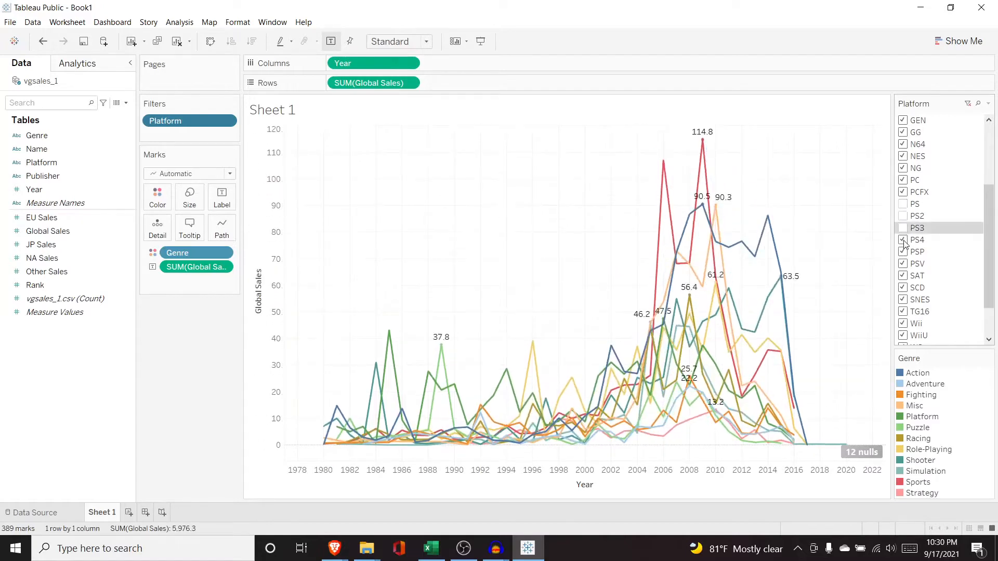
left_click(903, 240)
mouse_move(717, 303)
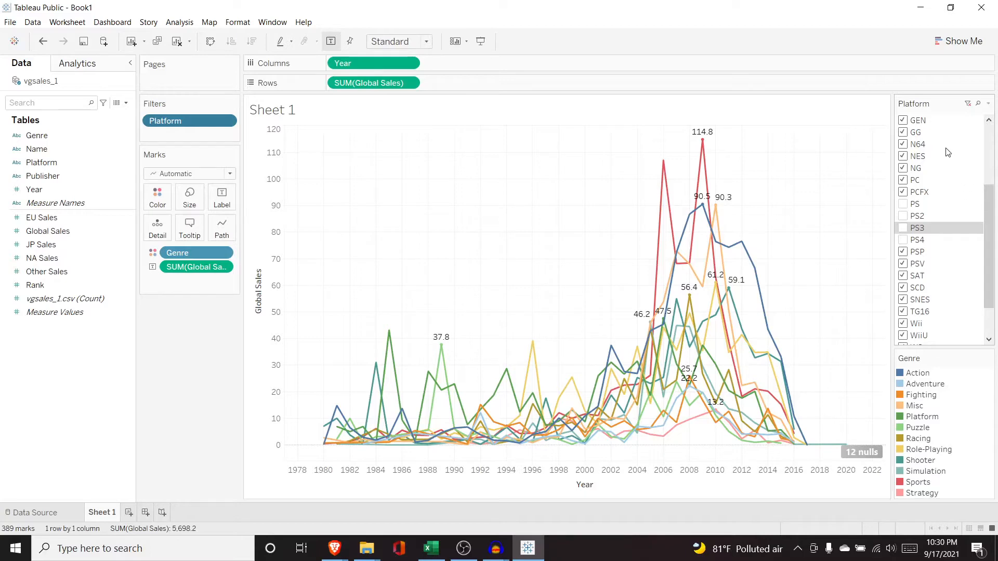
left_click(968, 104)
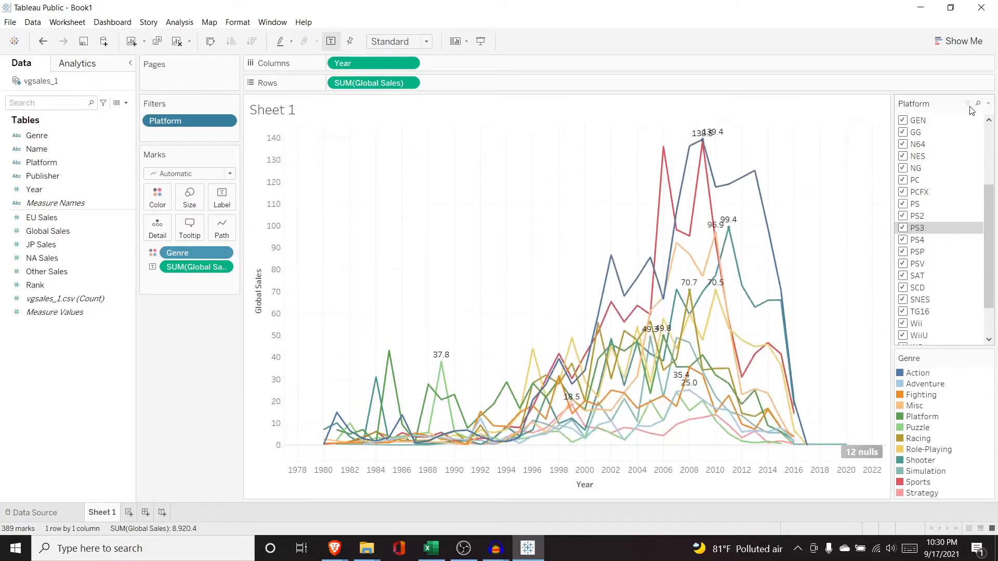
Step: Restrict the Platform filter to PS, PS2, PS3 and PS4 only, and hide its filter control from the sheet
left_click_drag(988, 198, 988, 136)
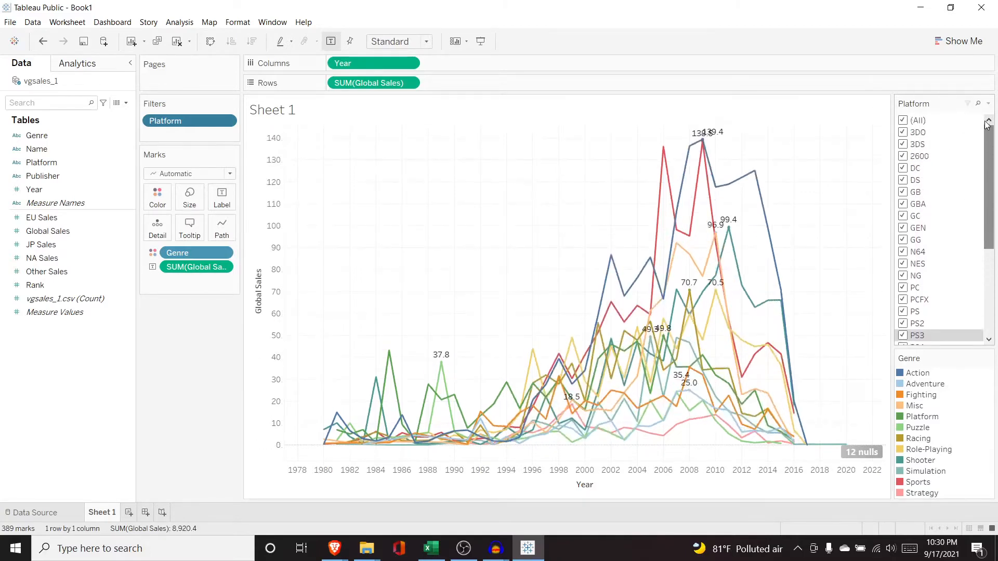
left_click(904, 121)
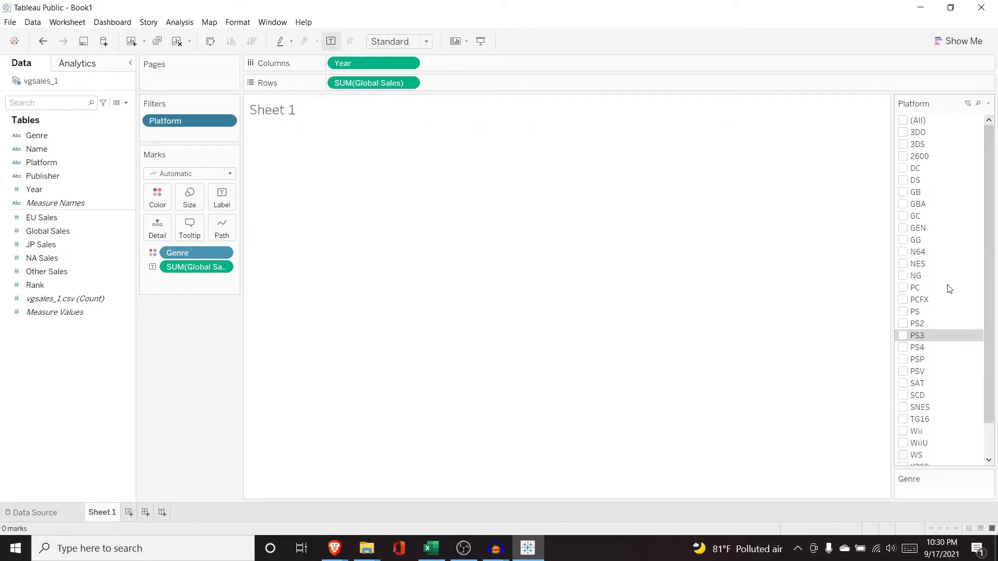
left_click(906, 348)
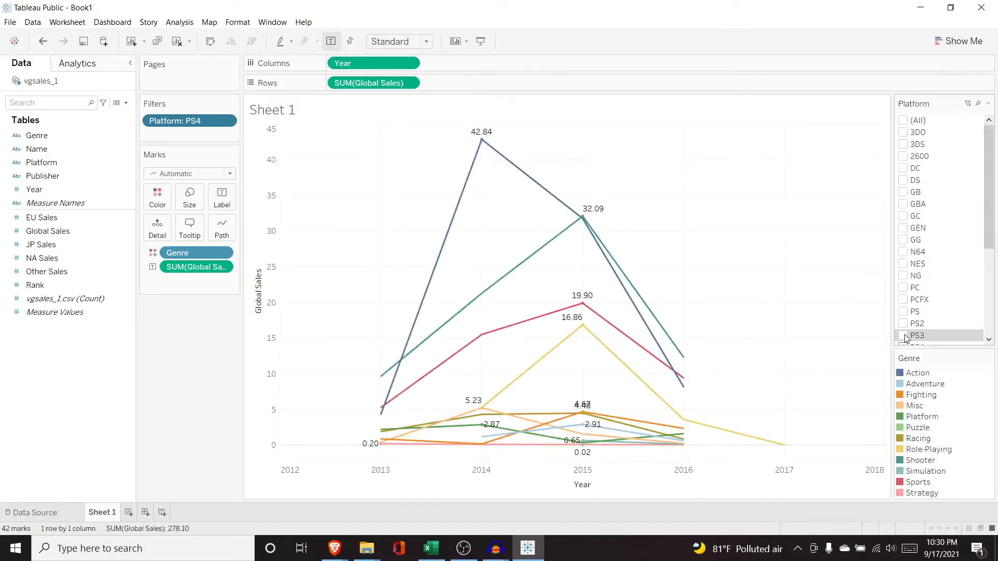
left_click(904, 336)
left_click(904, 324)
left_click(904, 312)
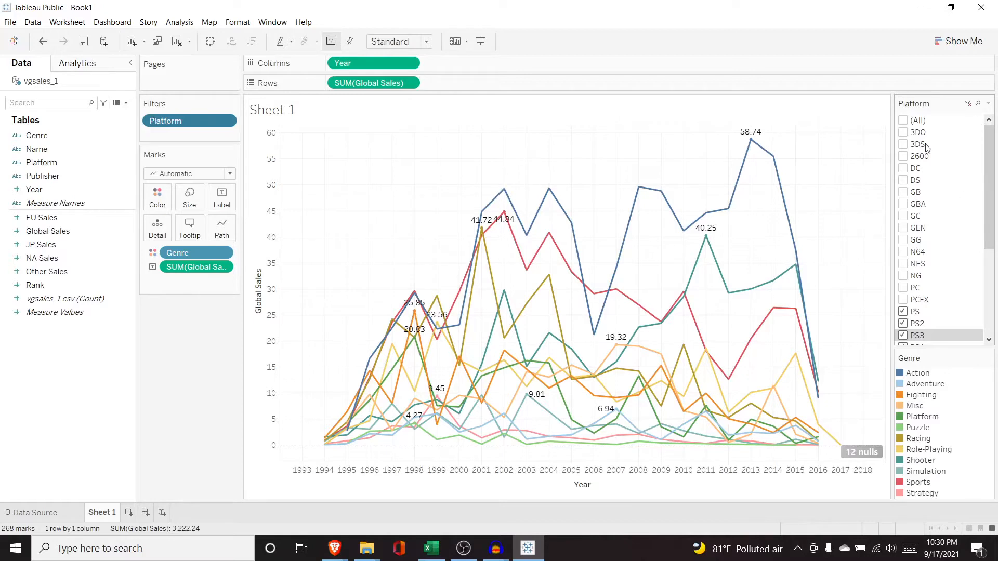
left_click(229, 124)
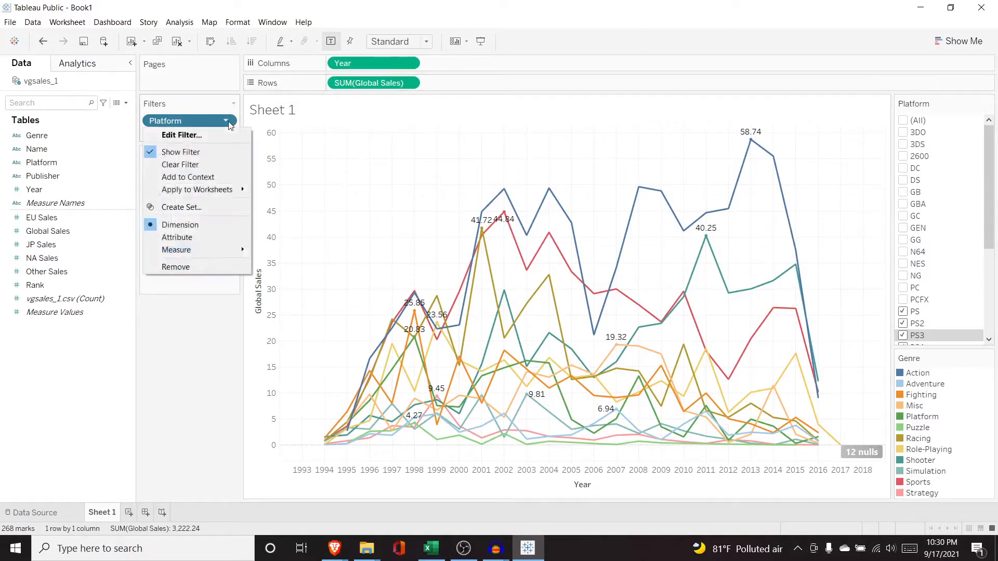
left_click(171, 151)
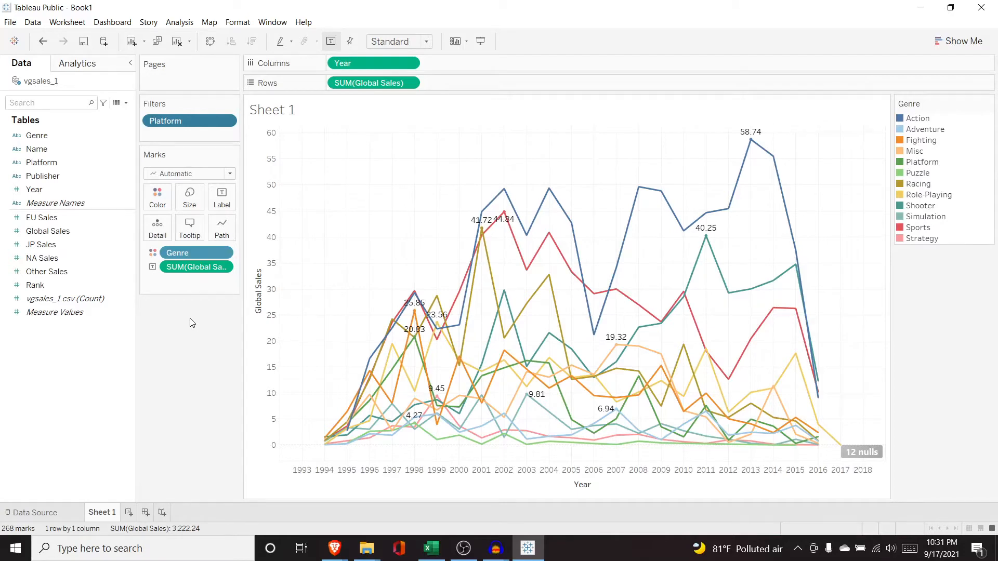
Step: Build a bar chart of Global Sales by Genre on a new worksheet and sort the bars in descending order
left_click(128, 513)
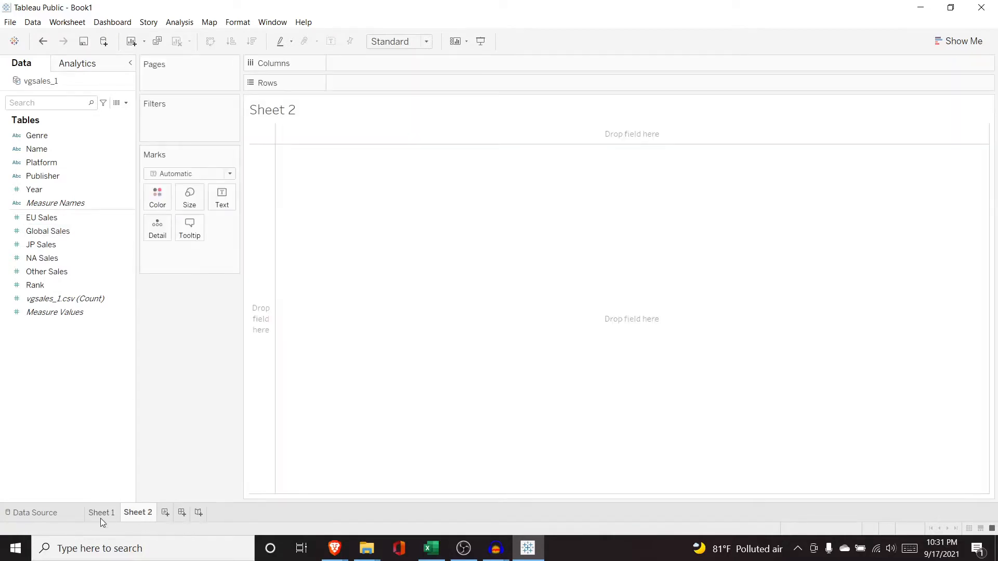
left_click(73, 256)
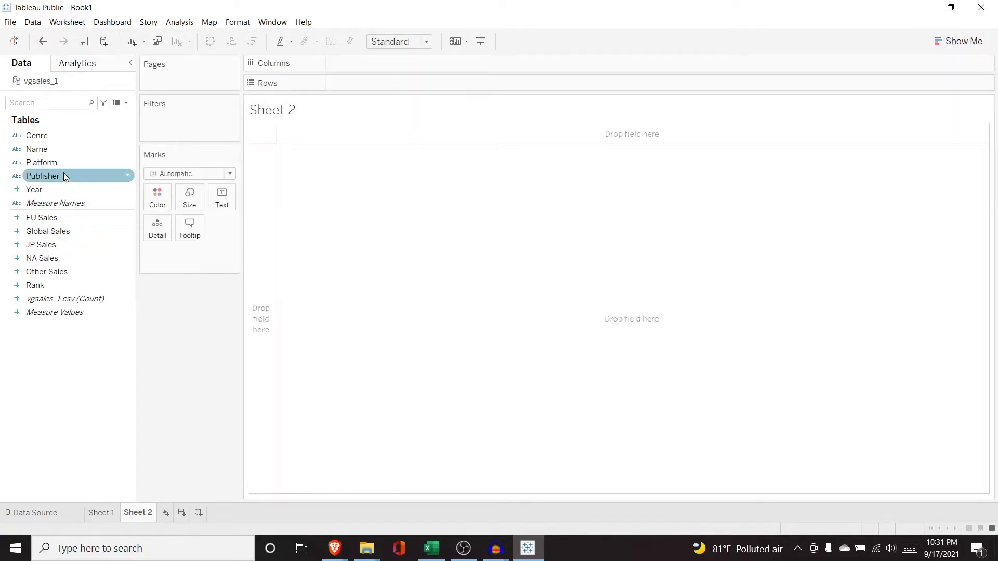
left_click_drag(66, 145, 354, 70)
left_click_drag(67, 232, 280, 144)
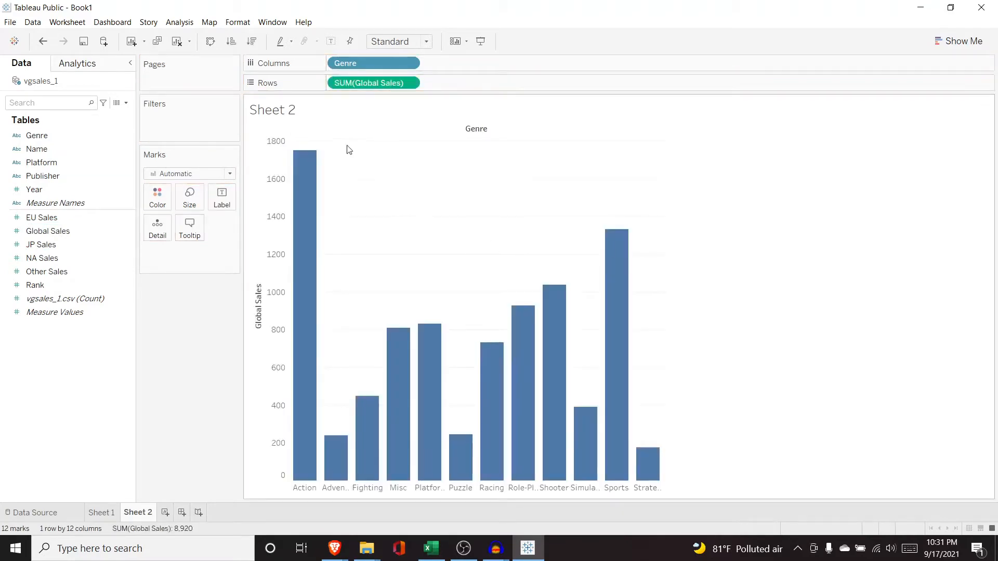
left_click(252, 41)
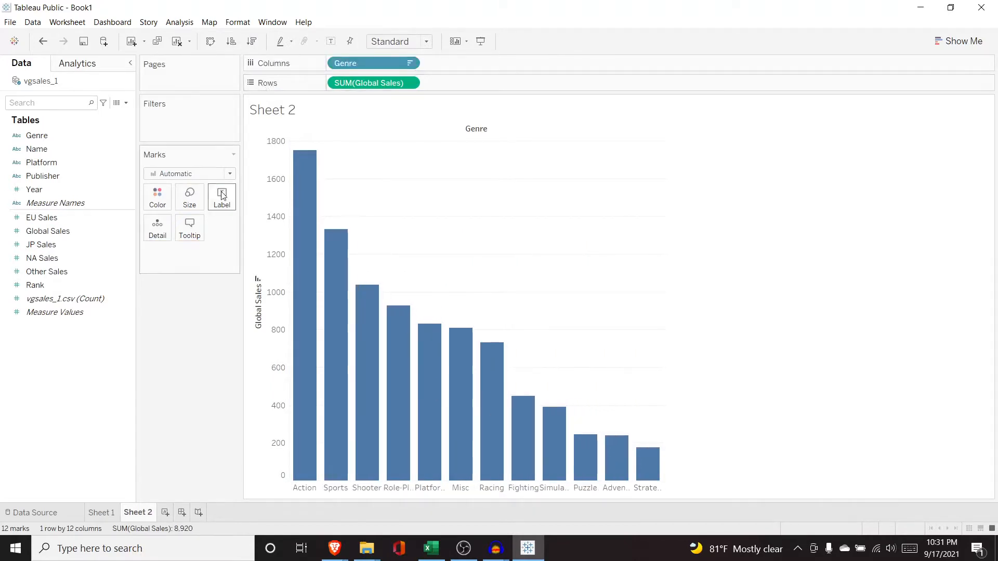
Step: Color the bars by Genre and compare the colors with those of the line chart on Sheet 1
left_click_drag(67, 134, 178, 252)
left_click(159, 255)
left_click(162, 268)
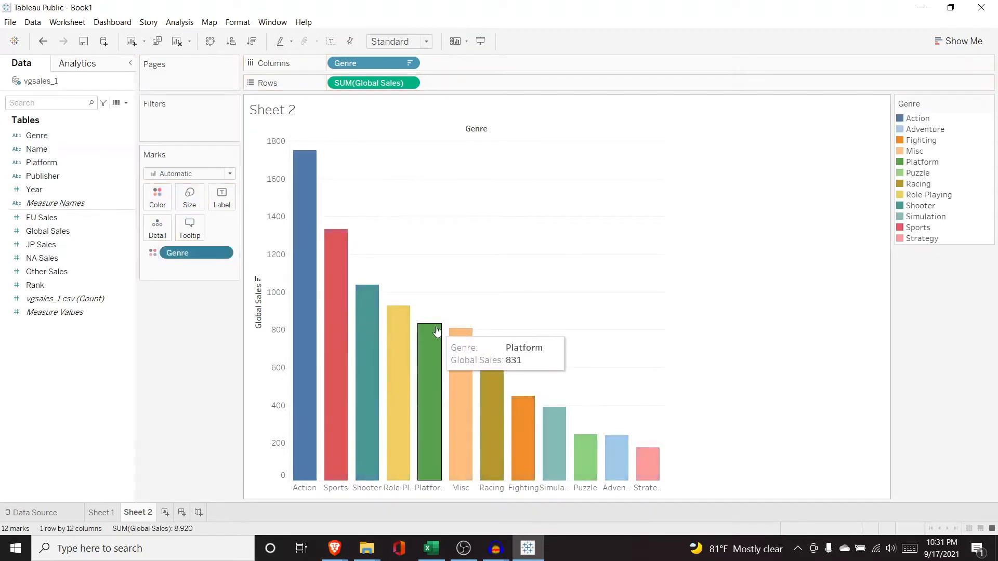
left_click(106, 513)
left_click(136, 512)
left_click(102, 513)
left_click(138, 513)
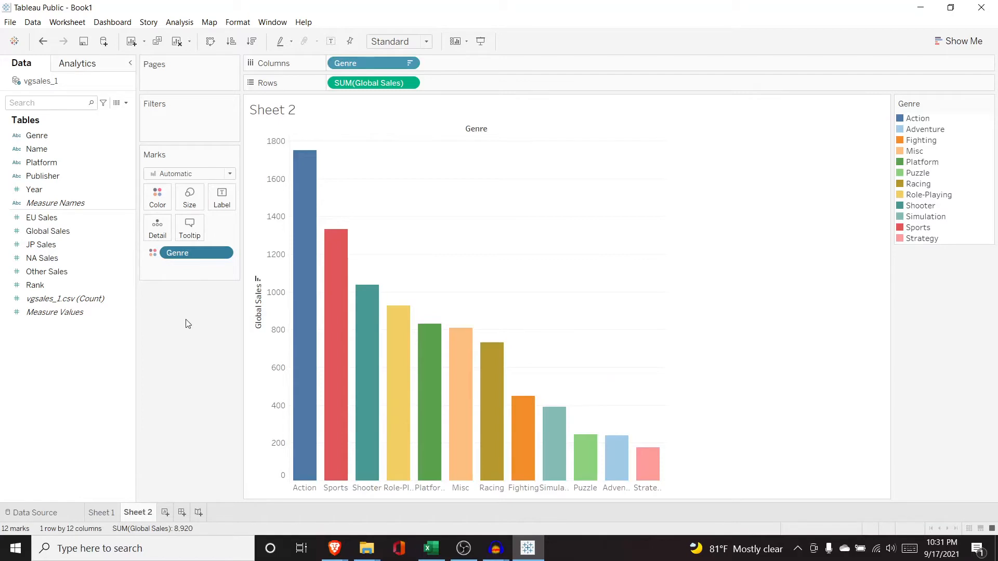
Step: Create a new dashboard and set its size to Automatic
left_click(182, 514)
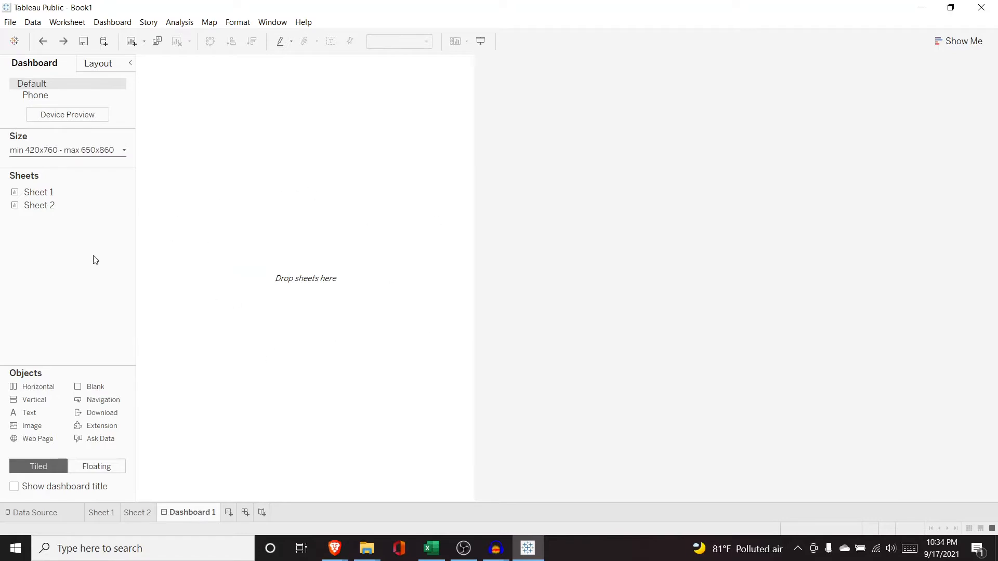
left_click(124, 152)
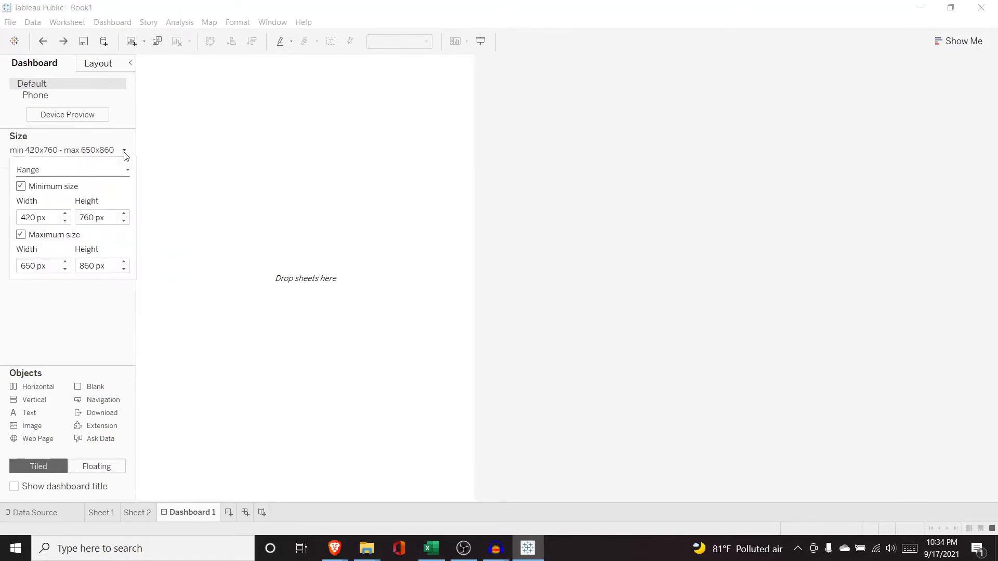
left_click(101, 171)
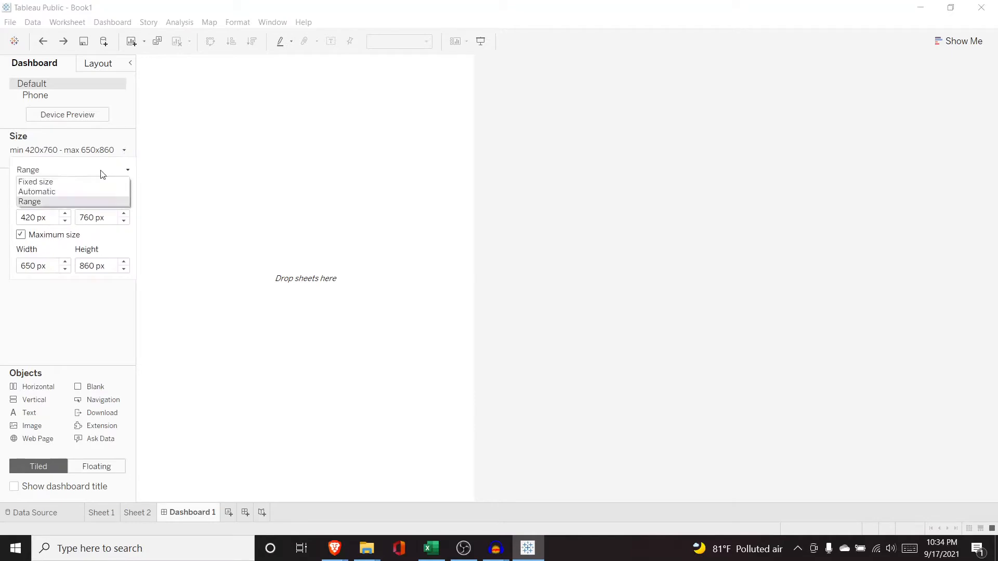
left_click(77, 195)
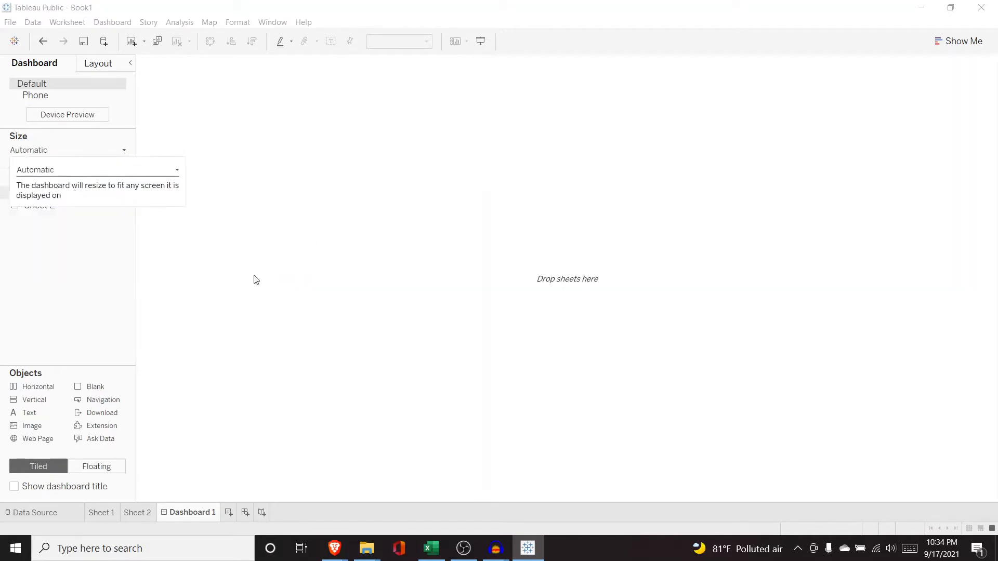
left_click(111, 307)
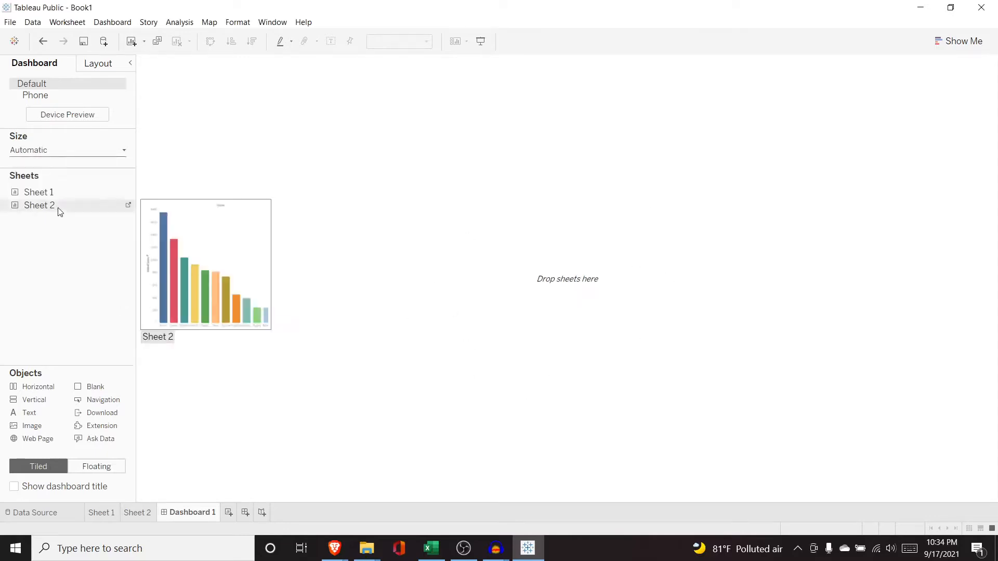
Step: Place Sheet 1 on the dashboard with Sheet 2 above it, and give the bar chart slightly more height
mouse_move(57, 193)
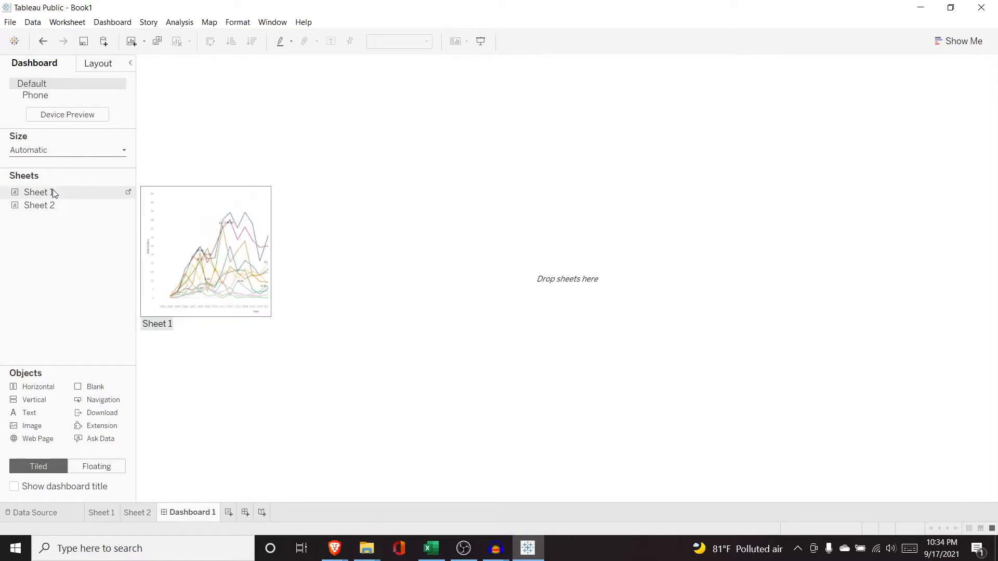
left_click_drag(52, 199, 282, 221)
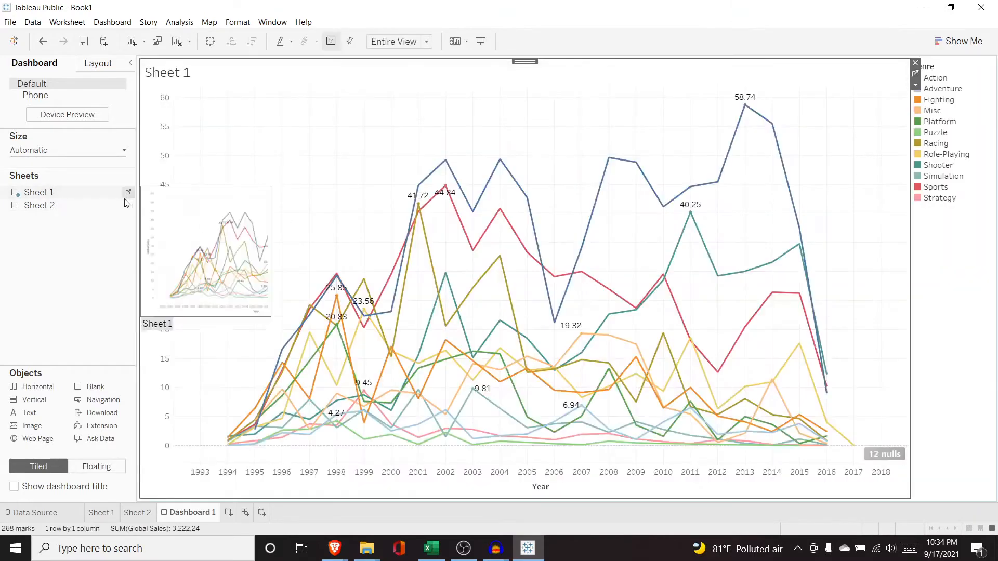
left_click_drag(91, 208, 335, 134)
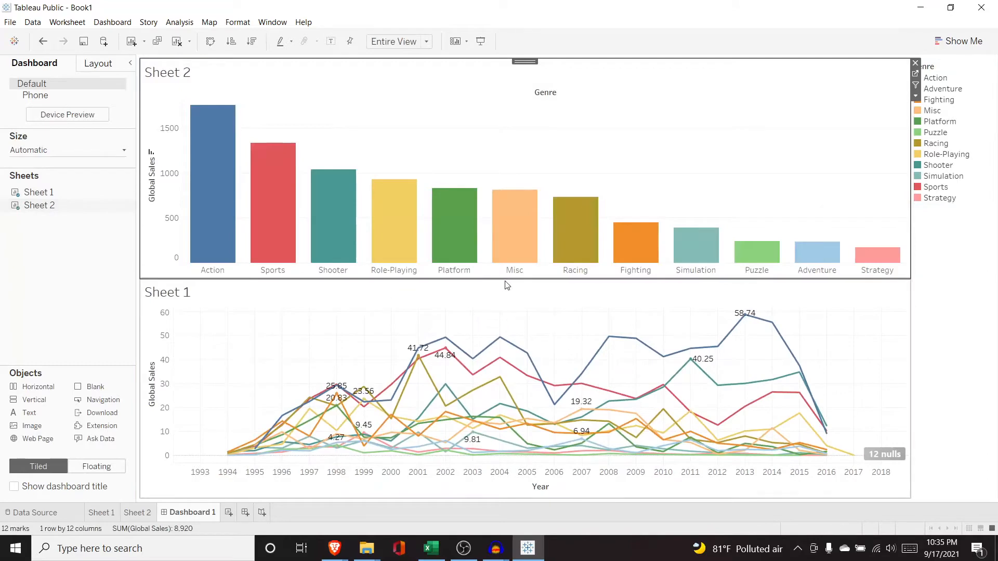
left_click_drag(507, 279, 510, 302)
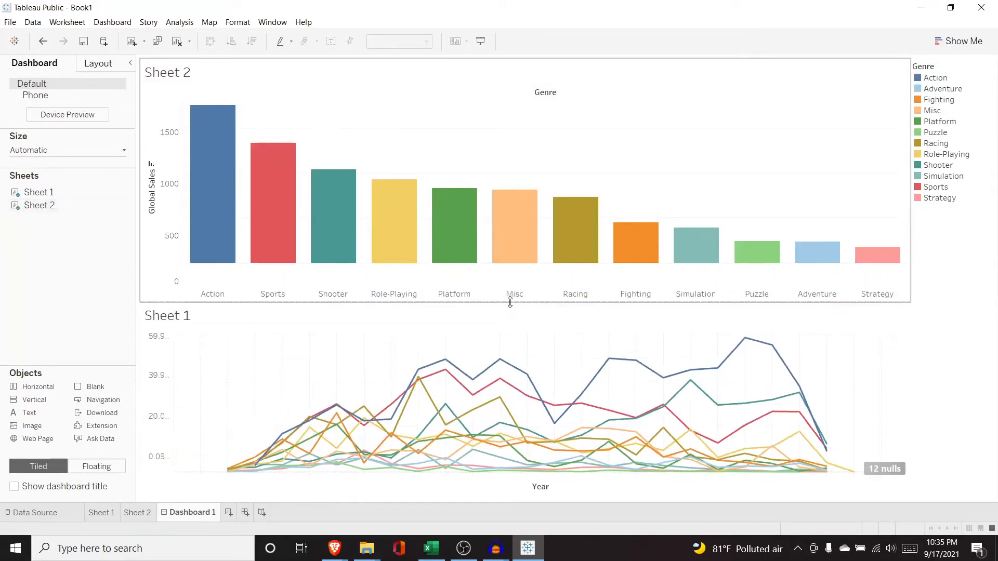
double_click(175, 318)
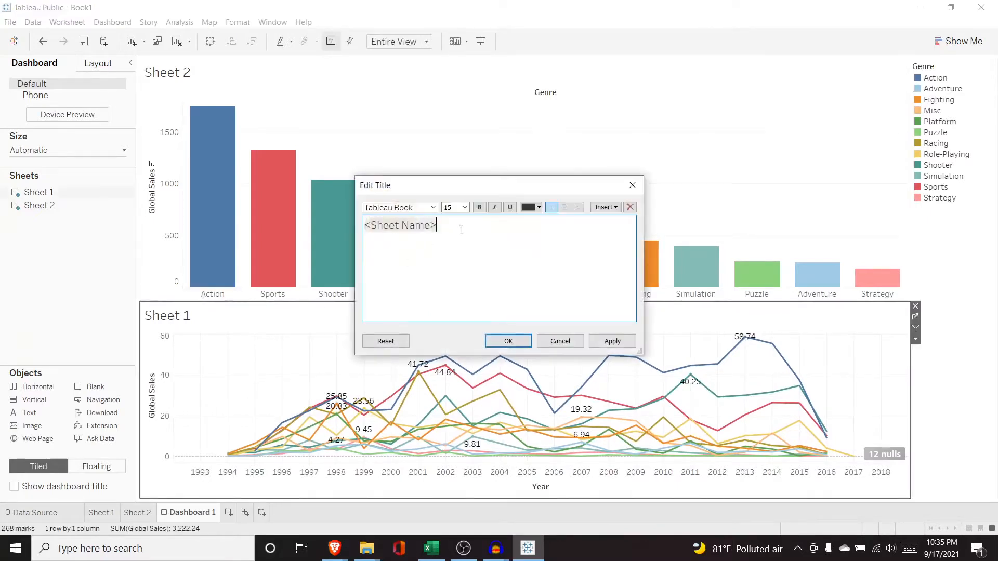
left_click_drag(445, 222, 351, 224)
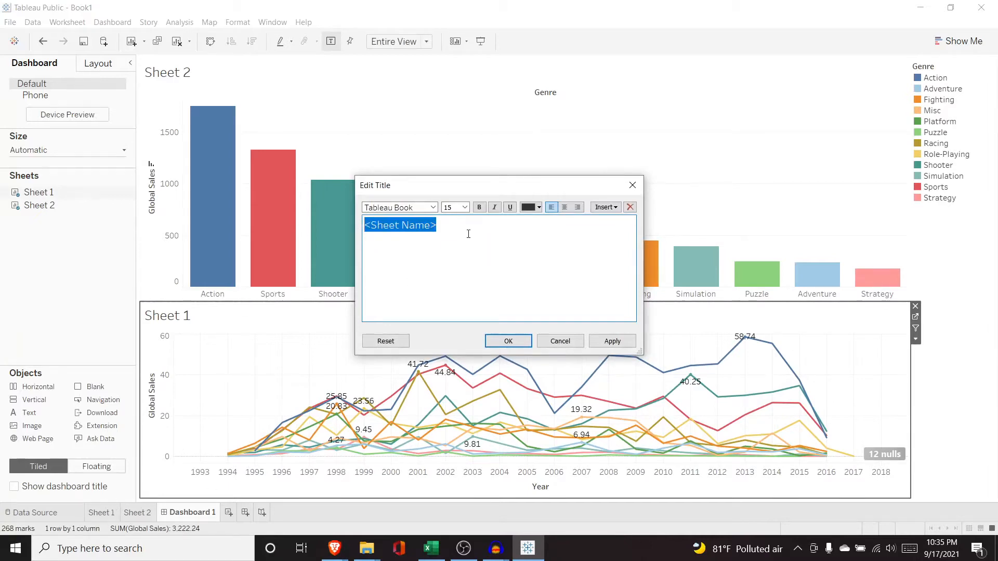
left_click(559, 341)
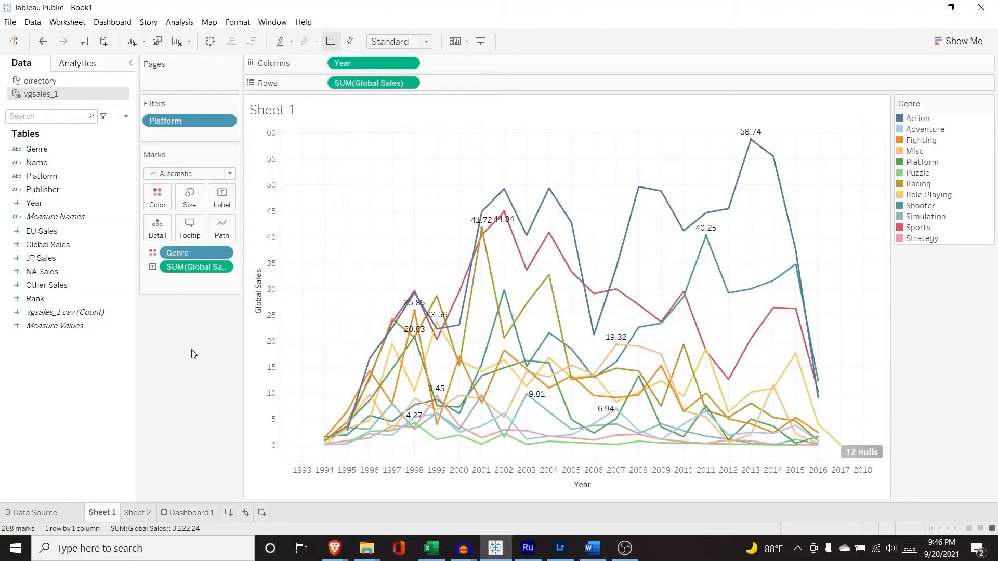
Step: Create a bin field from Year on Sheet 1, named "Year (bin!)", with a bin size of 5
left_click(71, 204)
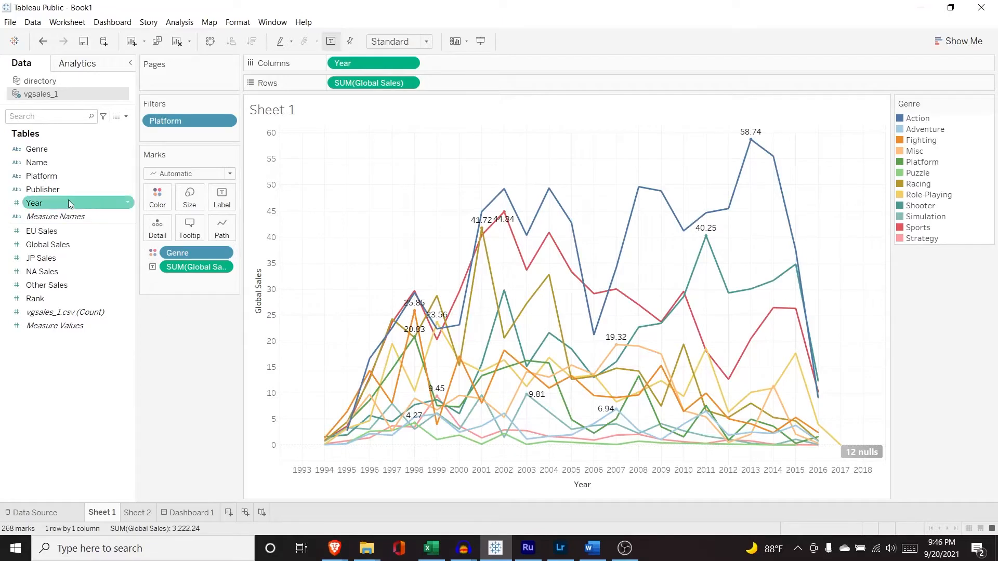
left_click(128, 203)
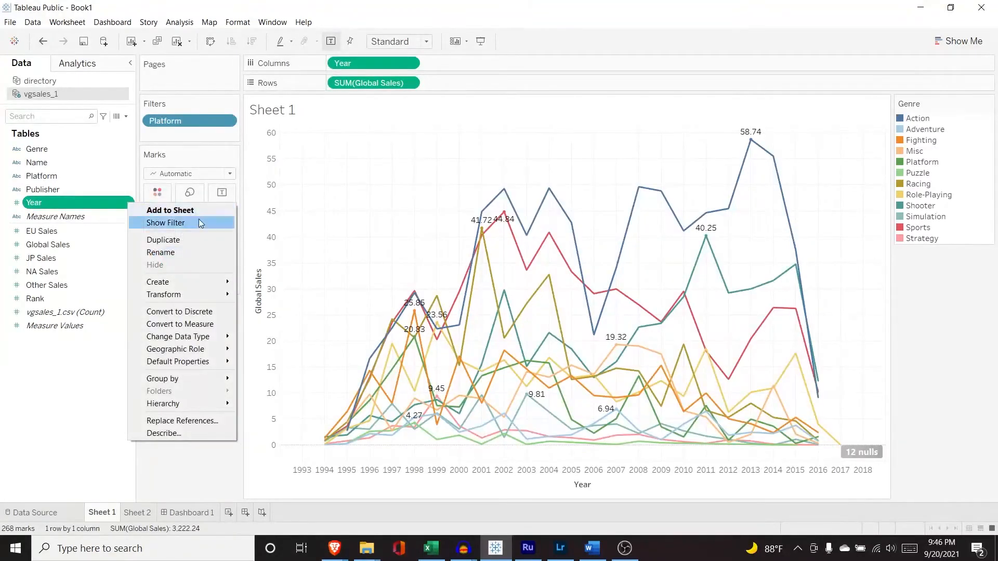
mouse_move(203, 285)
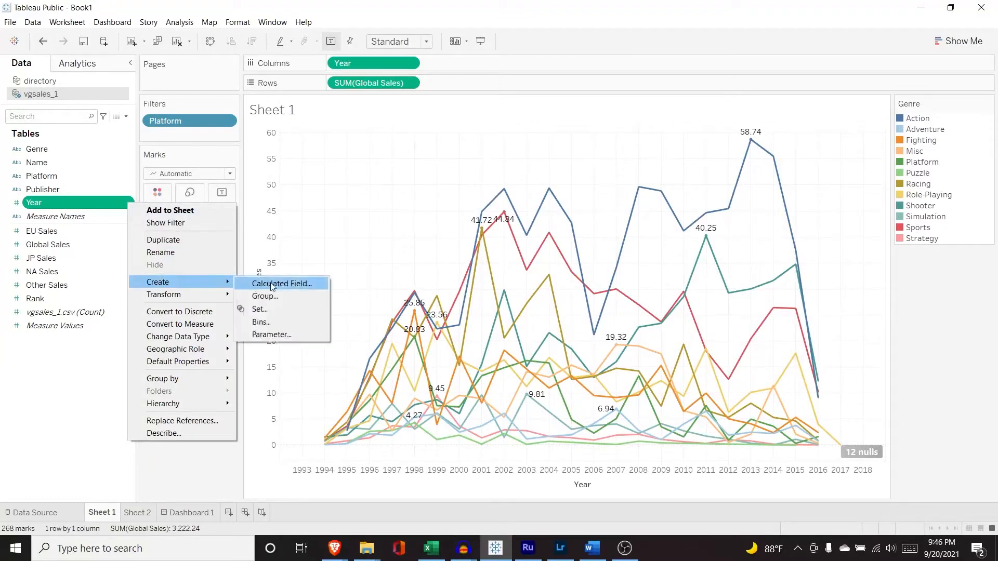
left_click(280, 323)
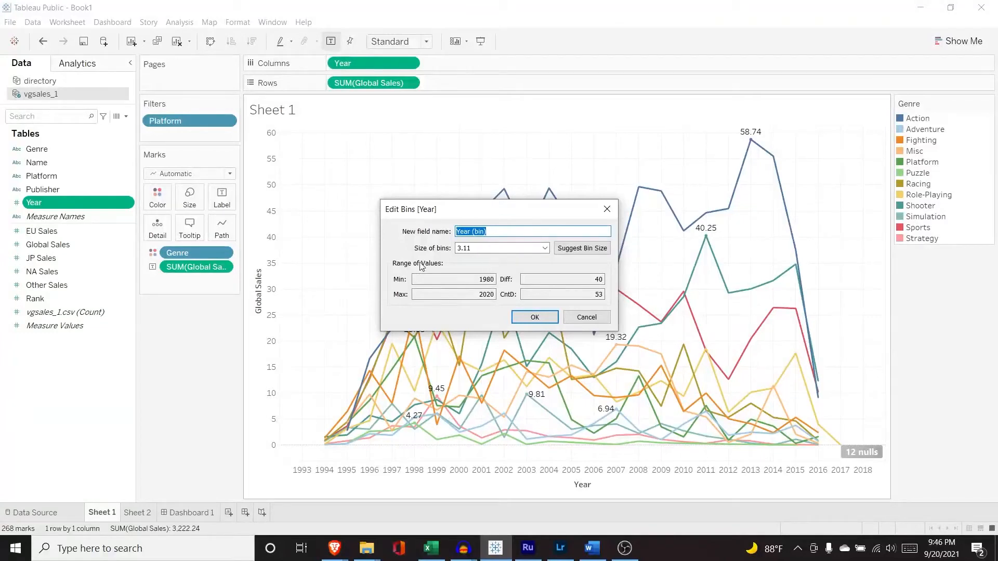
left_click_drag(463, 248, 496, 251)
double_click(497, 251)
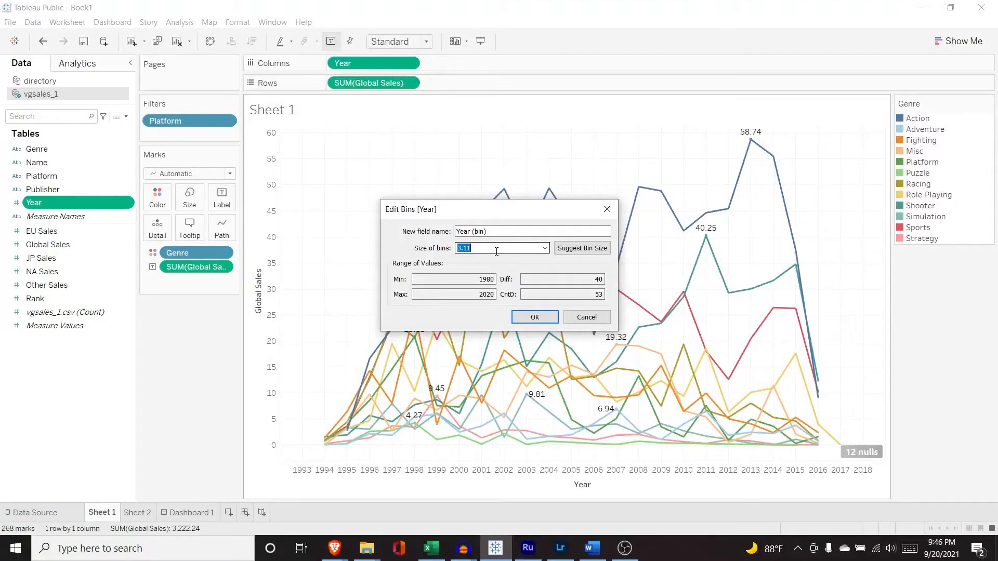
type("5")
left_click(489, 232)
left_click_drag(487, 231, 454, 232)
left_click(489, 231)
type("!")
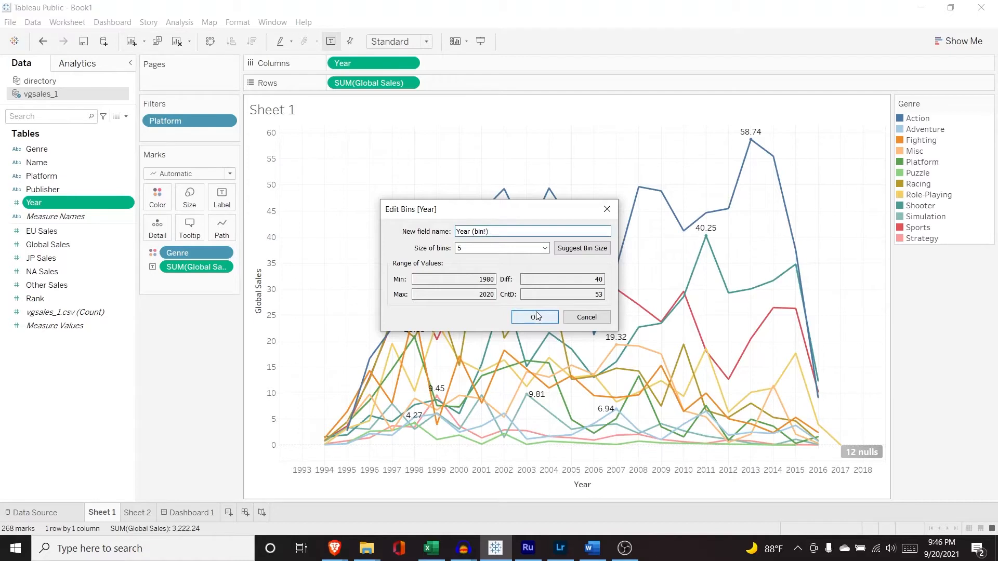
left_click(536, 316)
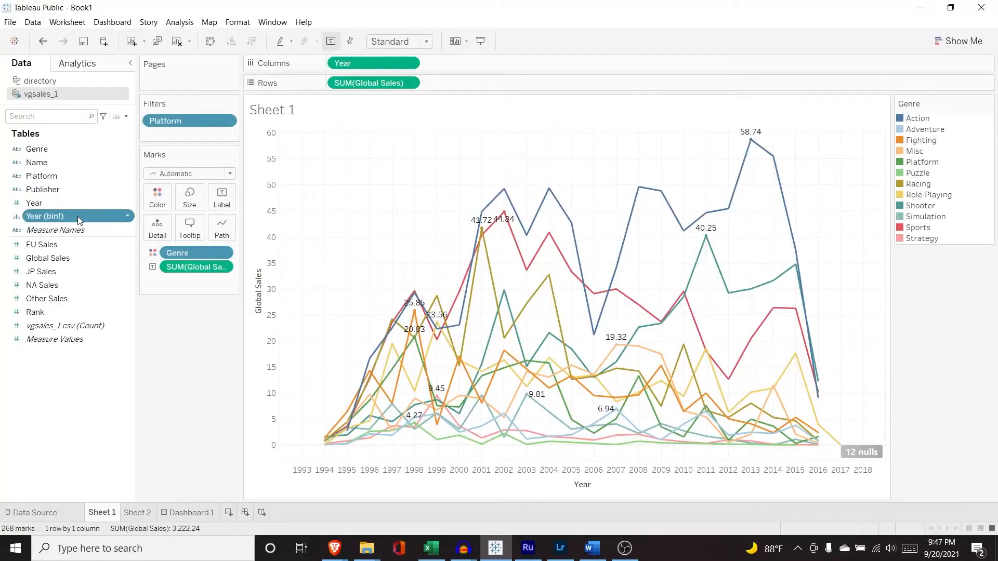
Step: Replace Year with Year (bin!) on the columns of Sheet 1, keeping Global Sales on the rows
mouse_move(348, 65)
left_mouse_down()
mouse_move(125, 161)
mouse_move(356, 66)
left_mouse_up()
left_click_drag(73, 216, 379, 61)
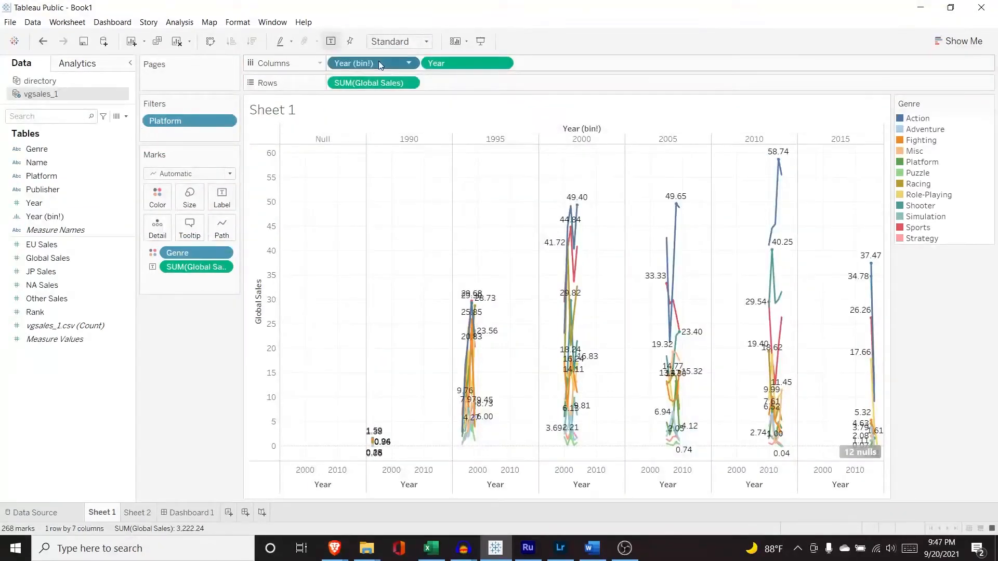
left_click_drag(439, 64, 52, 204)
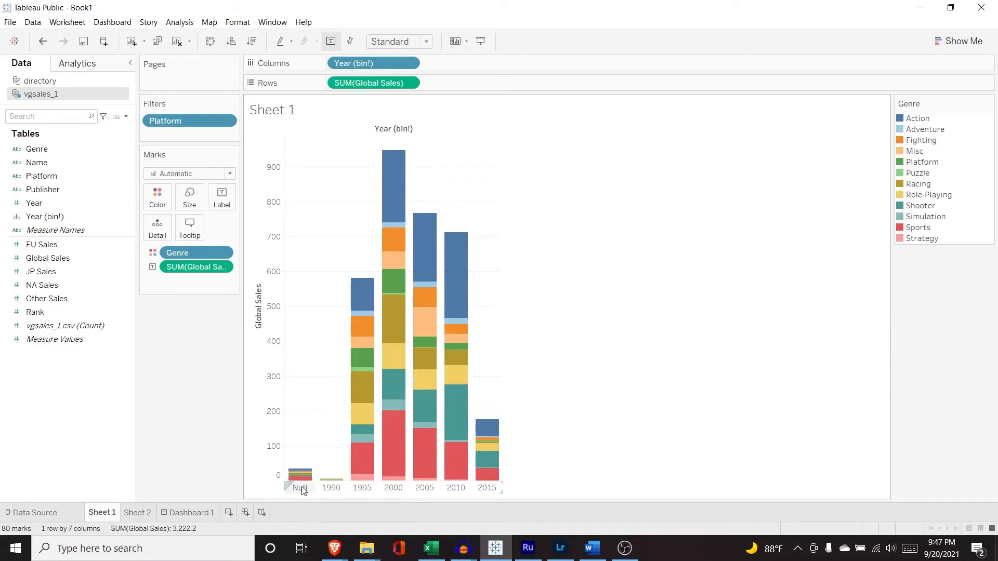
Step: Exclude the Null bin from the Year (bin!) axis of the chart
mouse_move(300, 484)
right_click(303, 486)
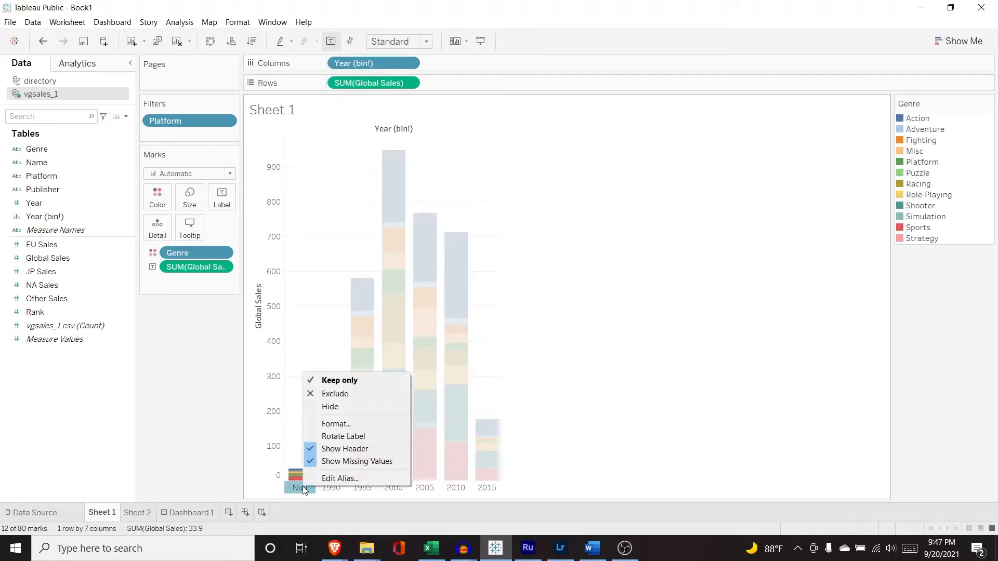
left_click(355, 395)
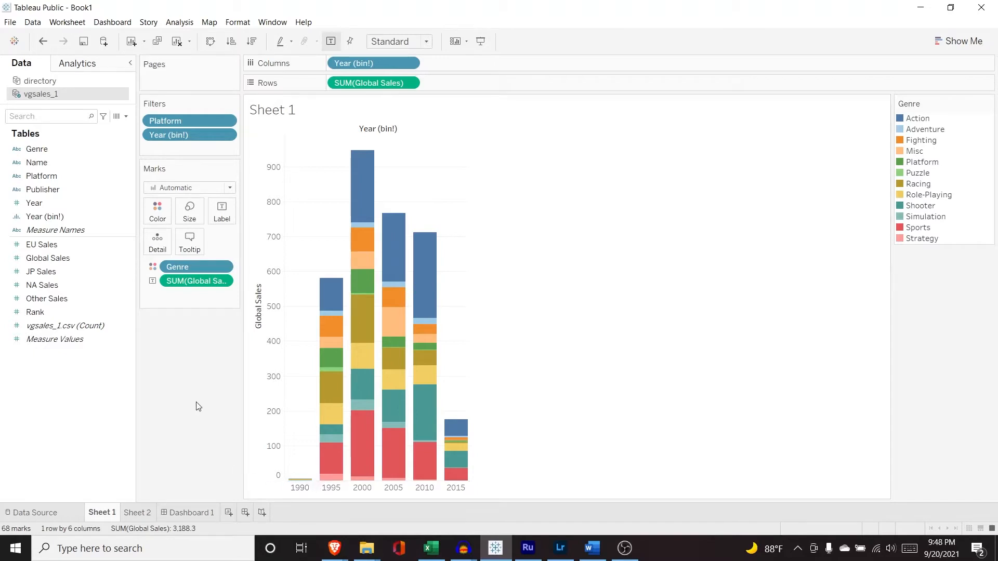
Step: Apply a Percent of Total quick table calculation to the Global Sales sum on the rows of Sheet 1
mouse_move(362, 464)
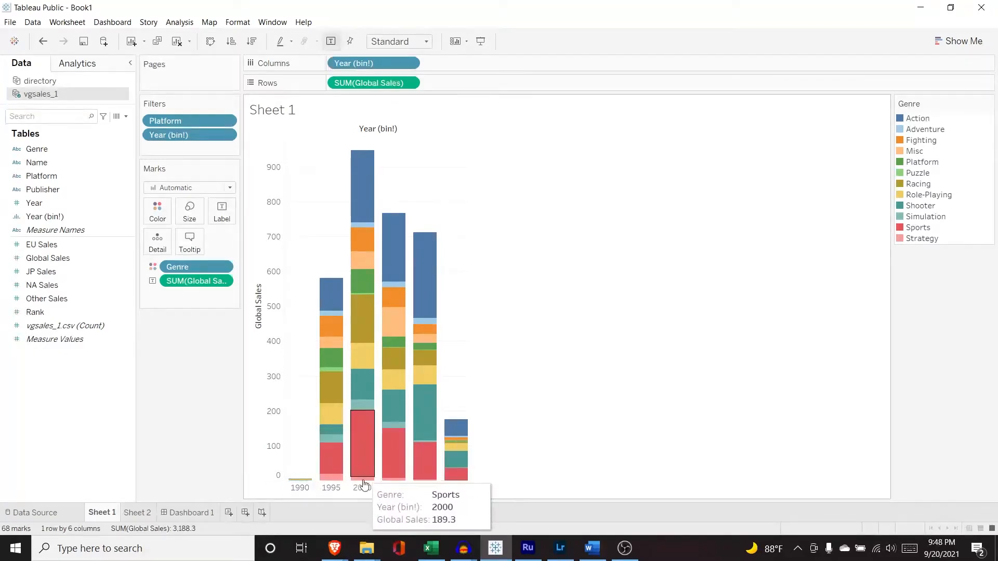
mouse_move(365, 187)
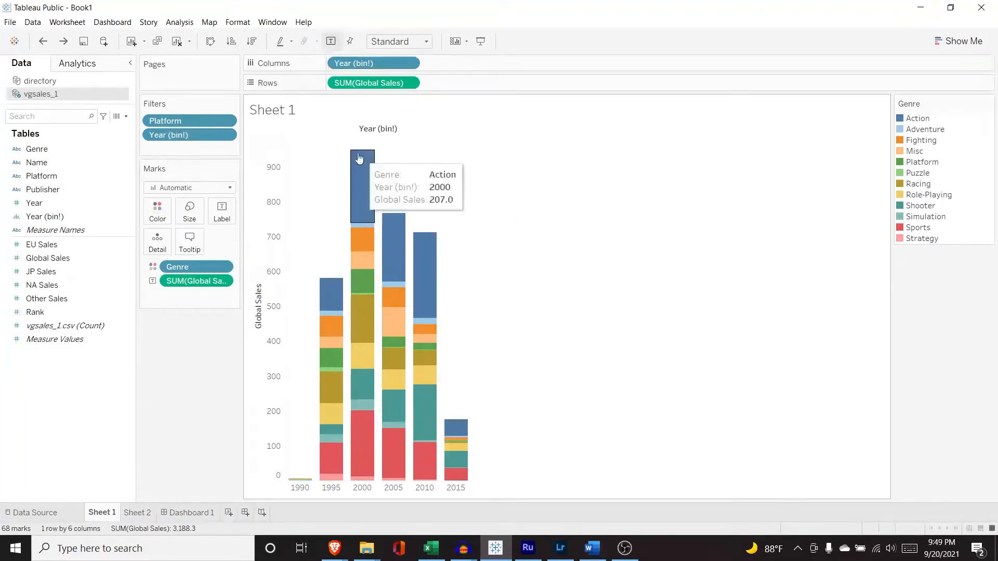
left_click(409, 83)
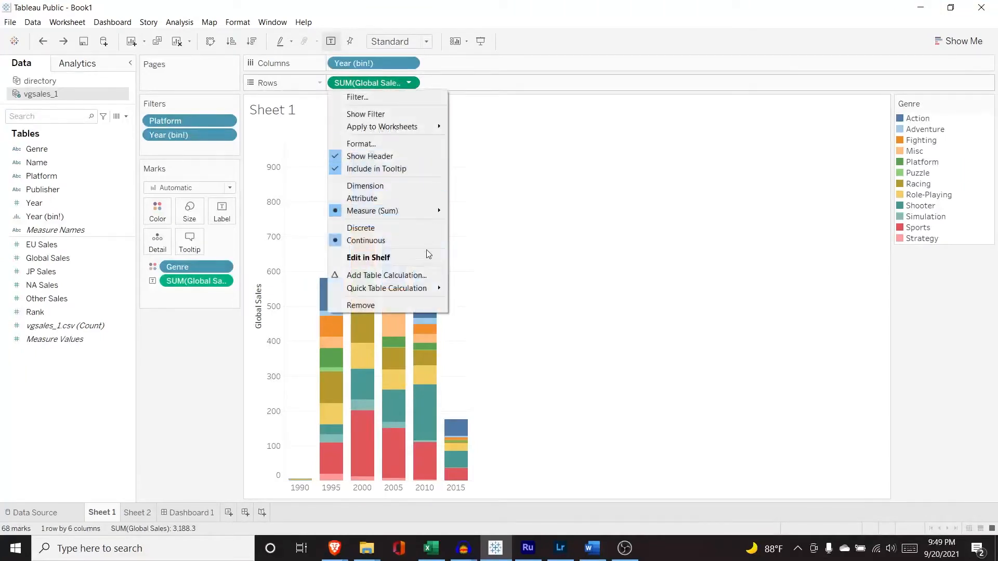
mouse_move(428, 289)
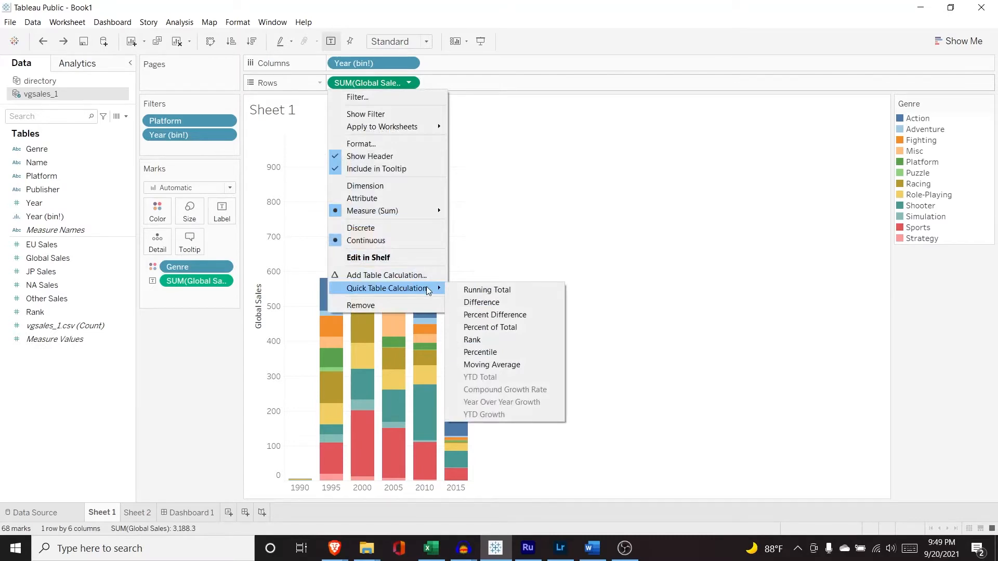
left_click(521, 328)
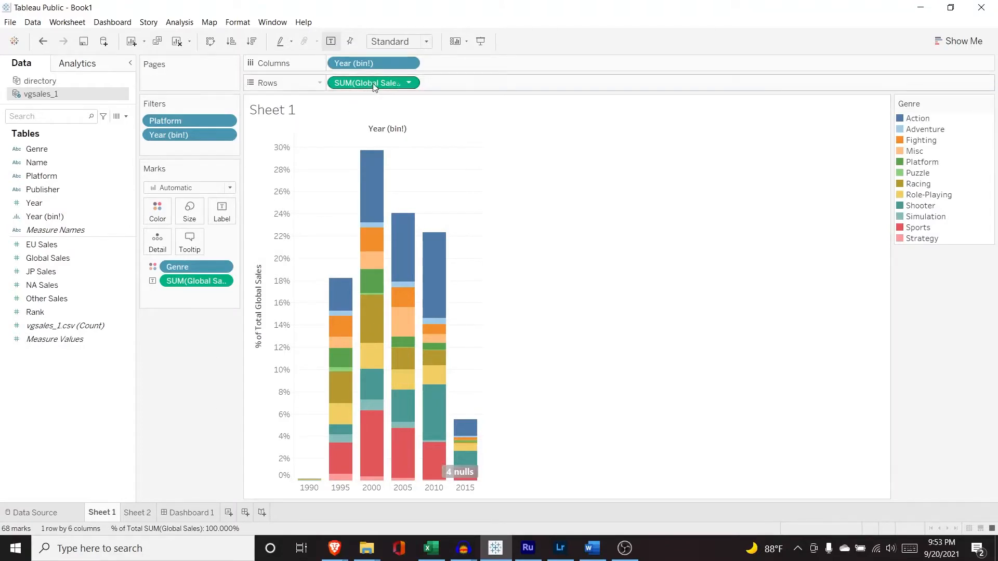
Step: Save the percent-of-total calculation from the rows as a reusable data field named "Percentage of Global Sales"
left_click_drag(373, 83, 88, 297)
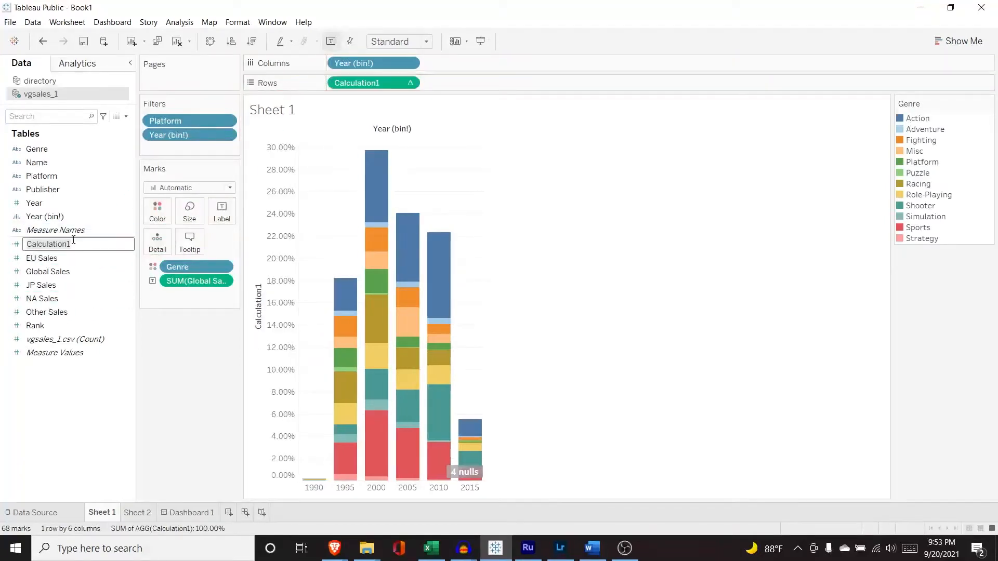
type("Percentage of Global Sales")
key("Return")
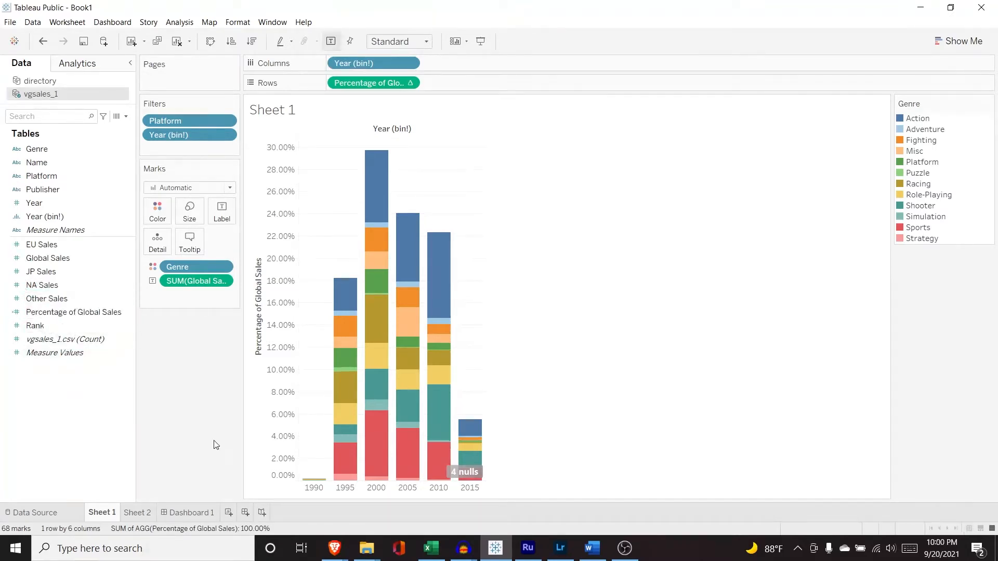
Step: Create a calculated field from Global Sales with the formula [Global Sales]-[EU Sales]
left_click(114, 257)
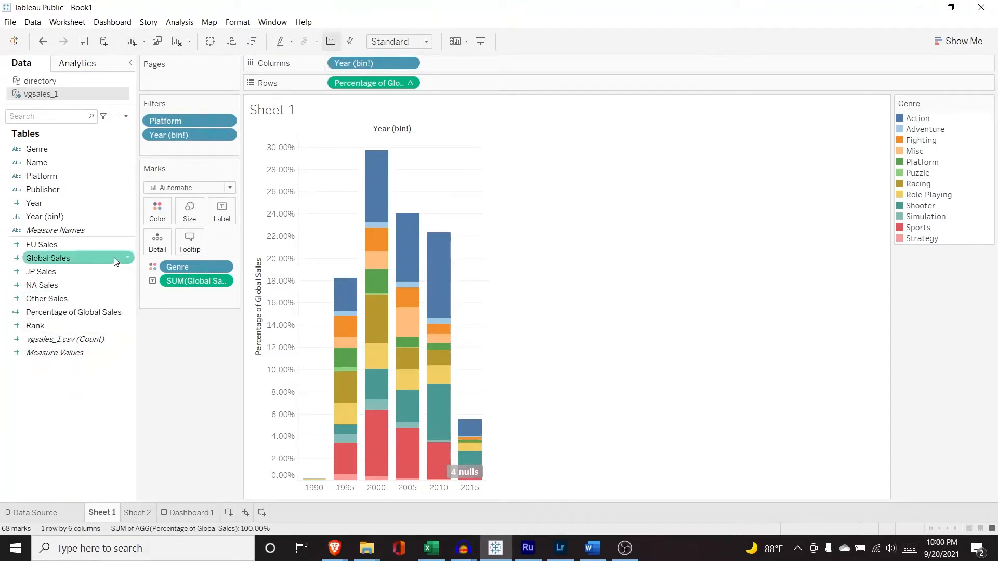
left_click(127, 257)
mouse_move(196, 335)
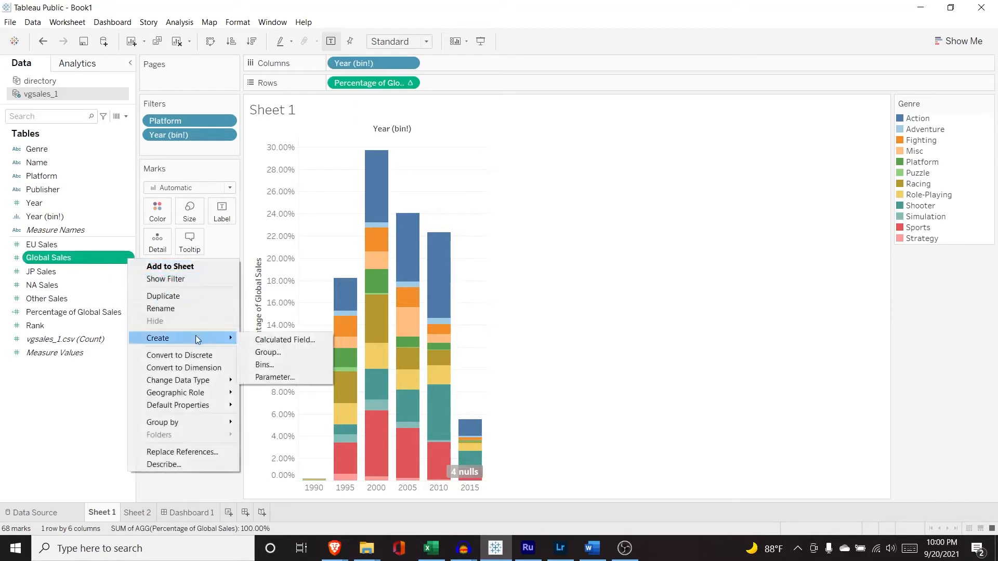
left_click(266, 341)
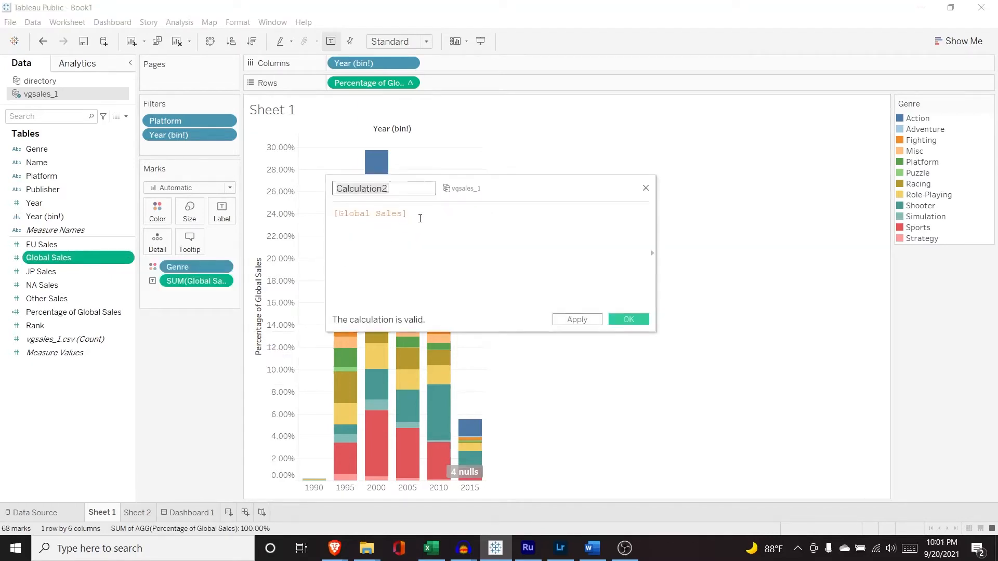
left_click(411, 213)
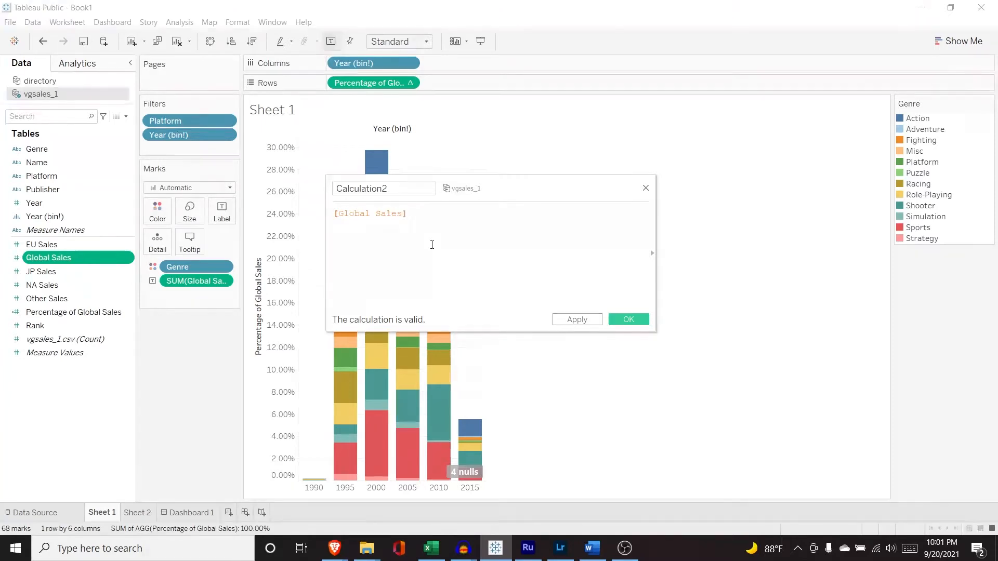
type("-[")
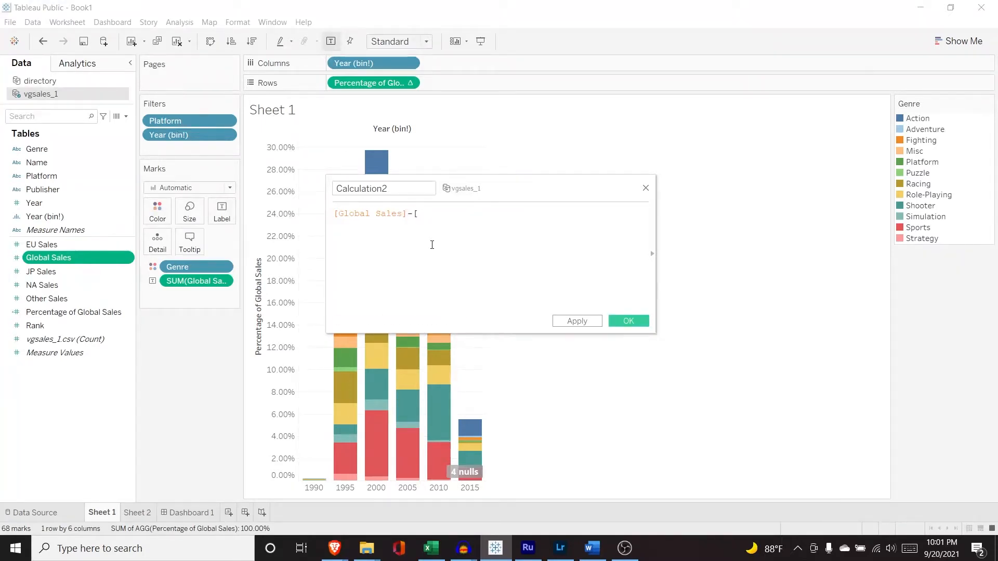
type("EU")
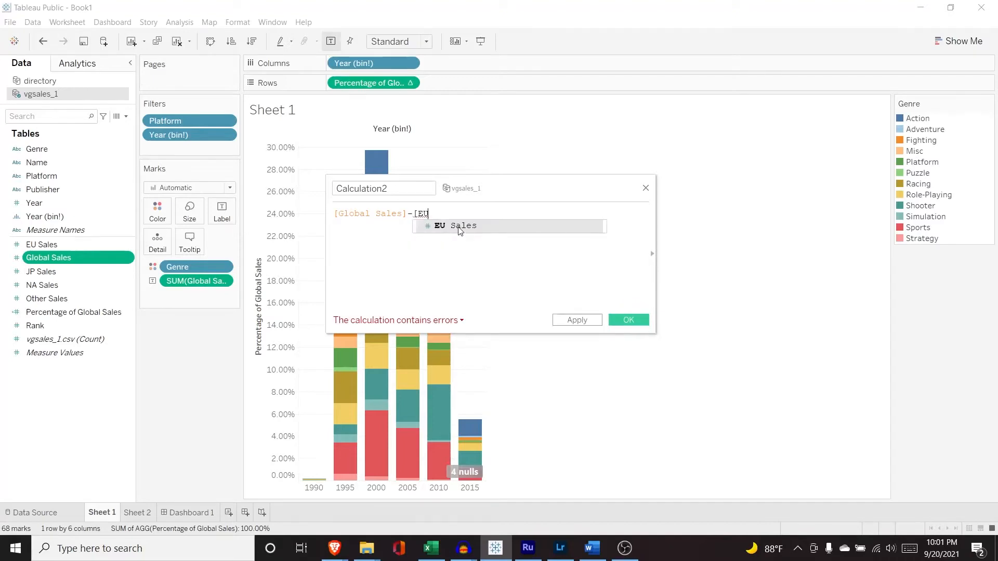
left_click(459, 227)
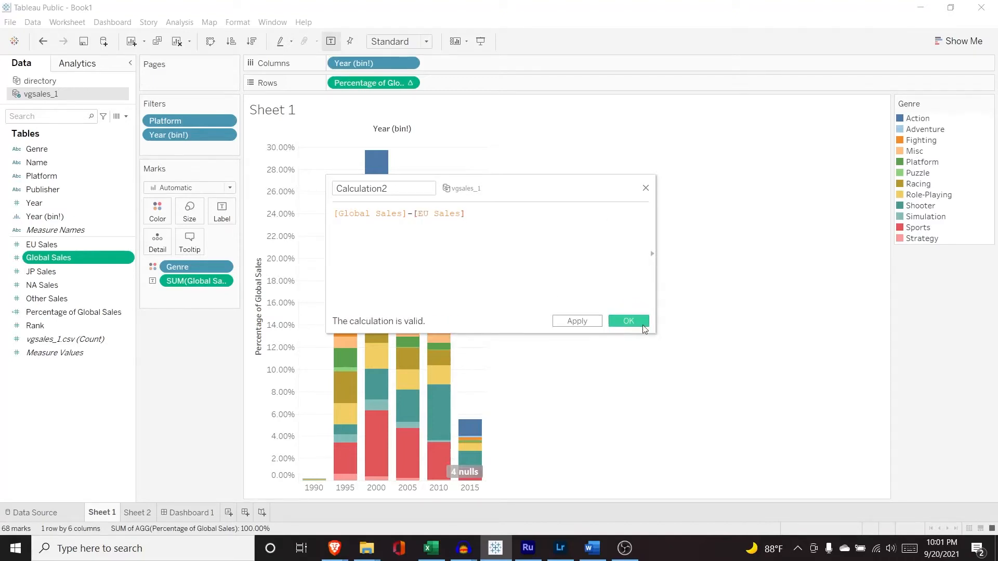
left_click(630, 322)
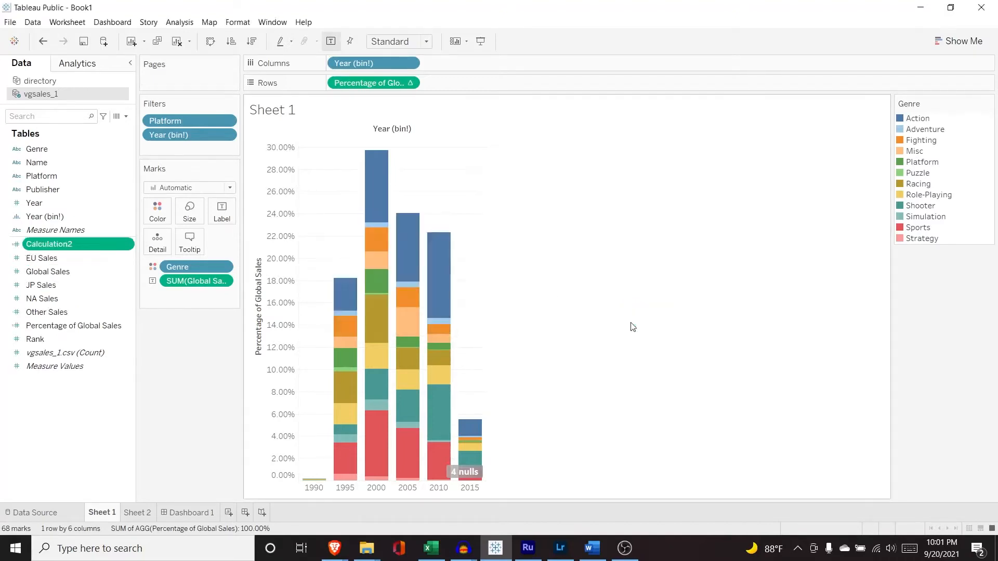
Step: Rename the new calculated field as "Global Sales - EU Sales"
left_click(61, 244)
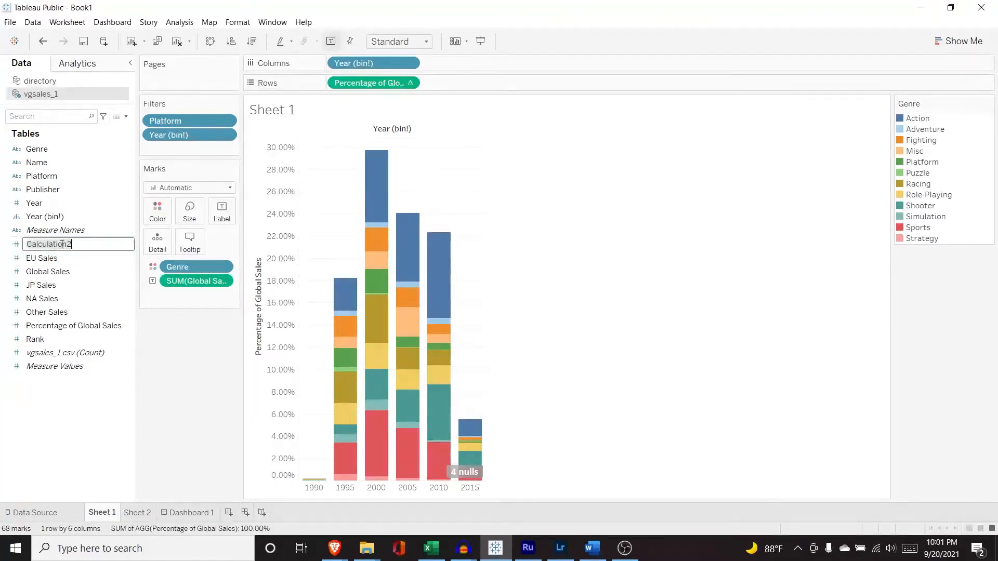
type("Global Sales - EU Sales")
key("Return")
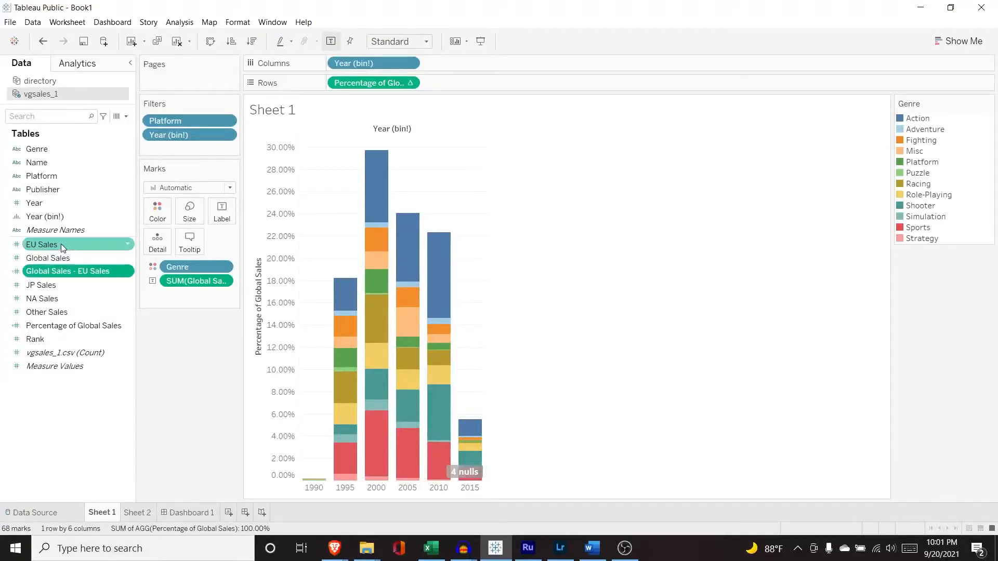
Step: Replace Percentage of Global Sales on the rows with Global Sales followed by Global Sales - EU Sales, and widen the charts
left_click_drag(68, 271, 484, 85)
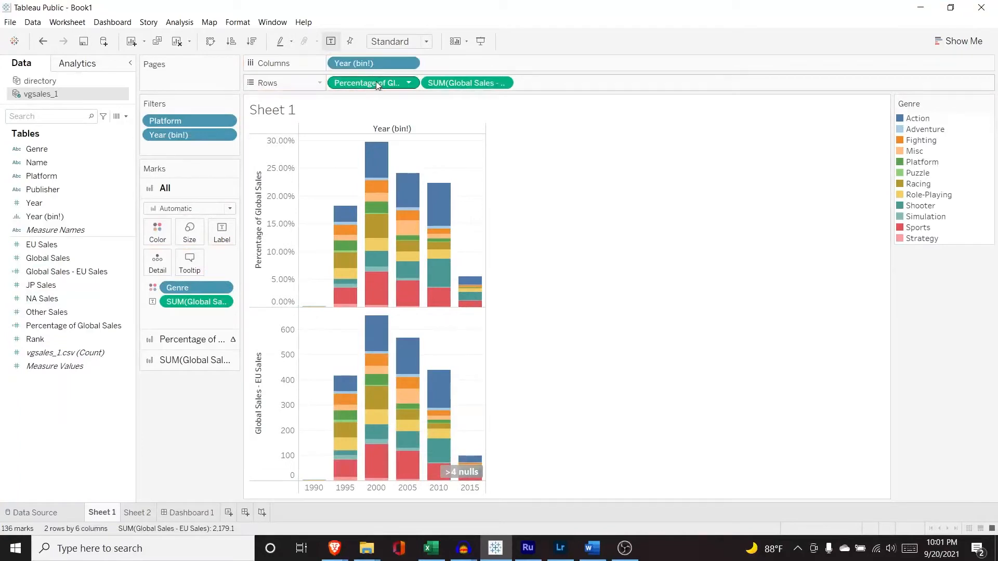
left_click_drag(377, 85, 68, 301)
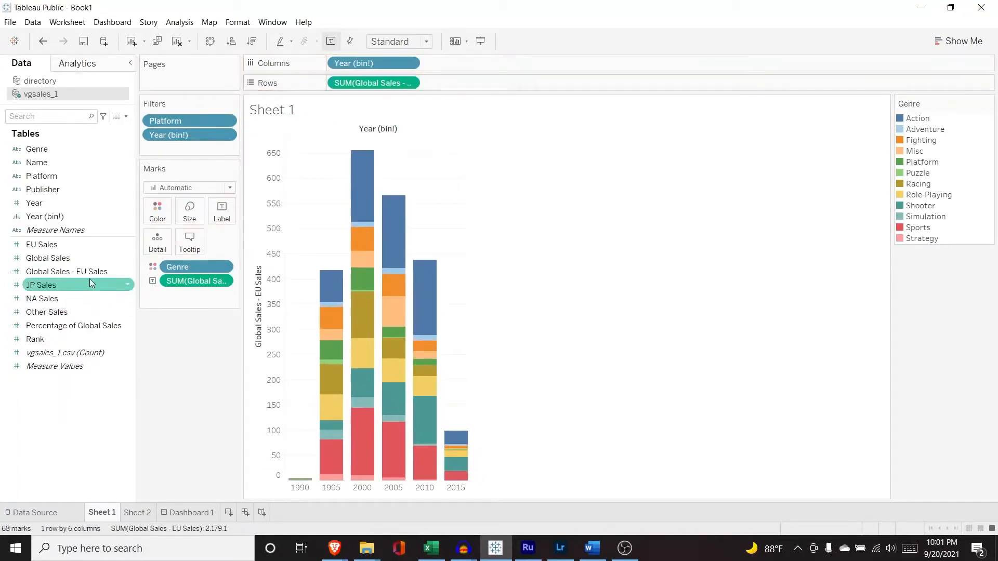
left_click_drag(91, 259, 349, 87)
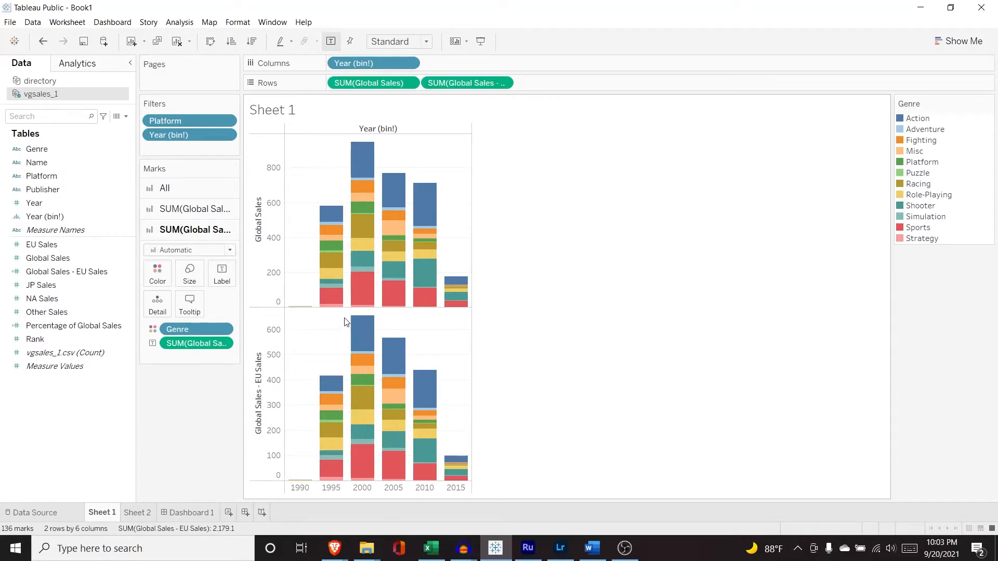
left_click_drag(472, 254, 555, 247)
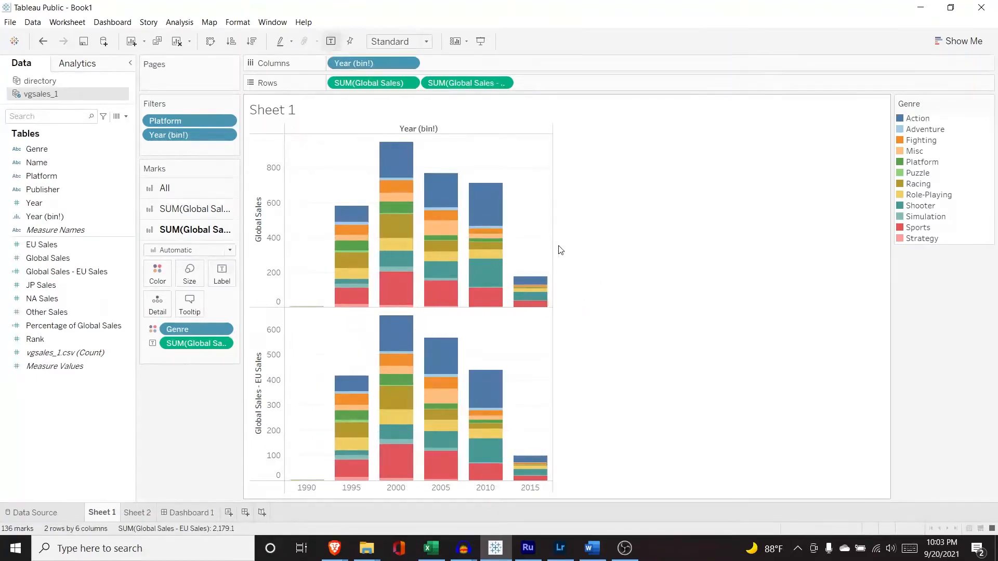
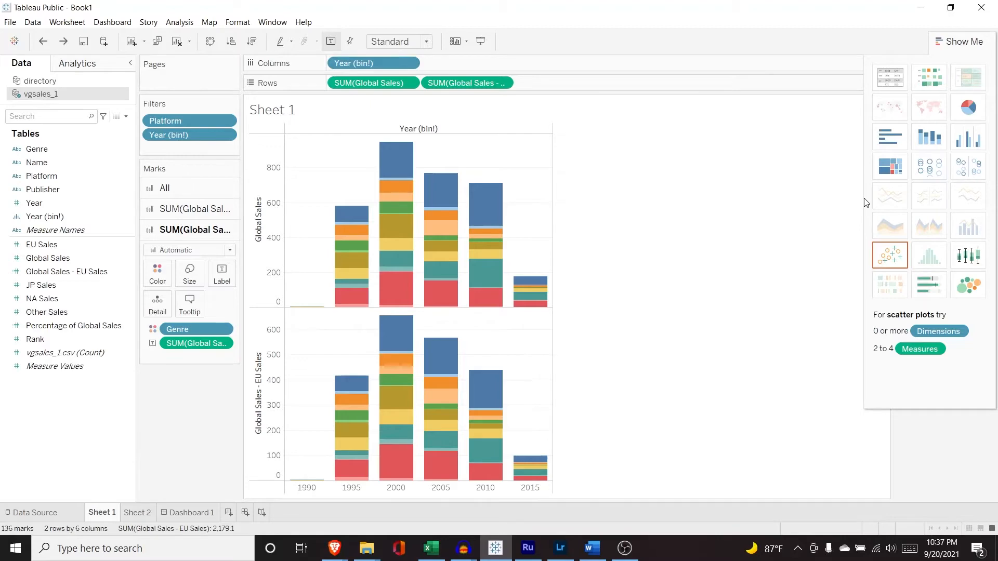
Step: Switch to the Kaggle Starbucks Locations Worldwide page in Brave and download the dataset to Downloads as "archive", replacing the existing file
left_click(333, 549)
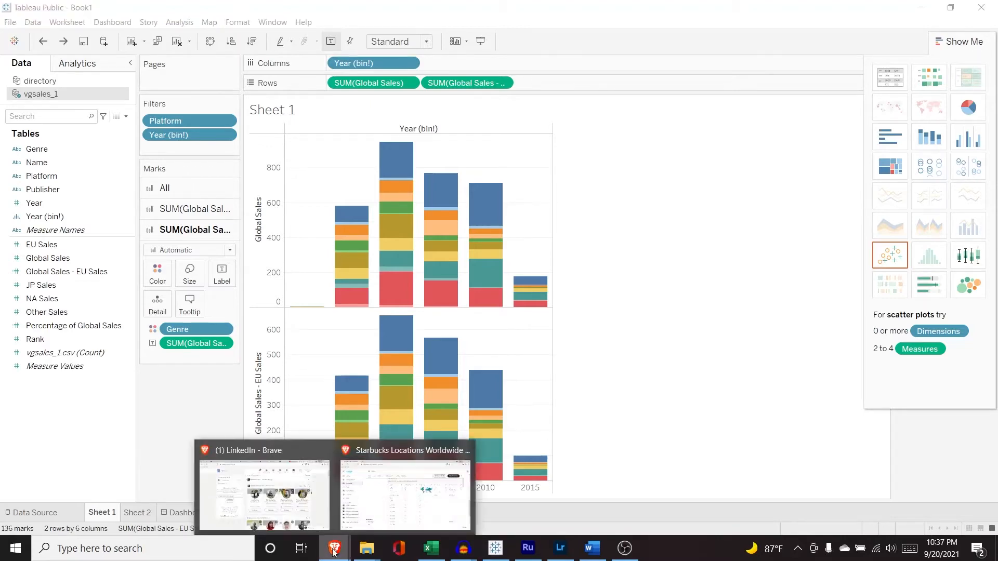
left_click(393, 504)
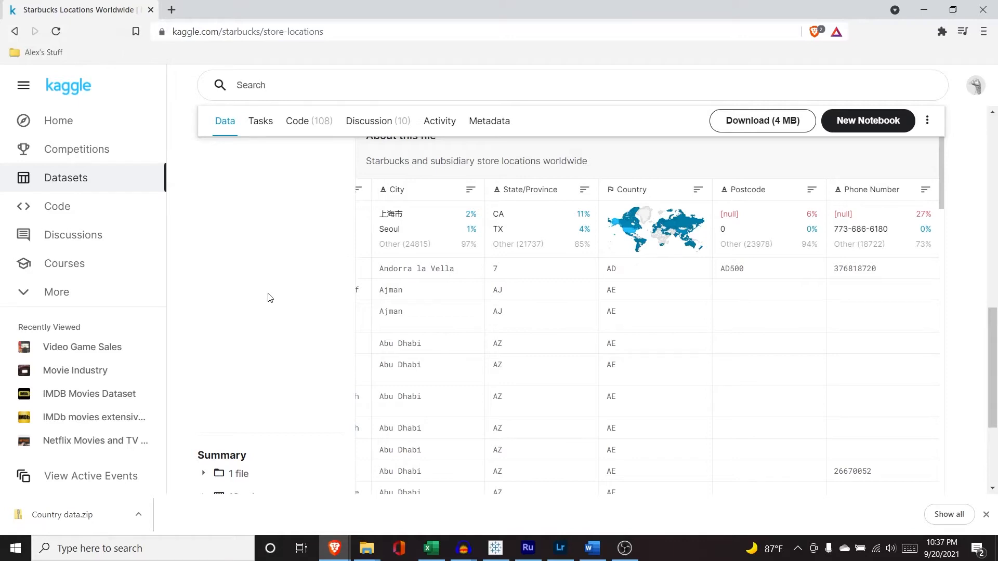
left_click(755, 122)
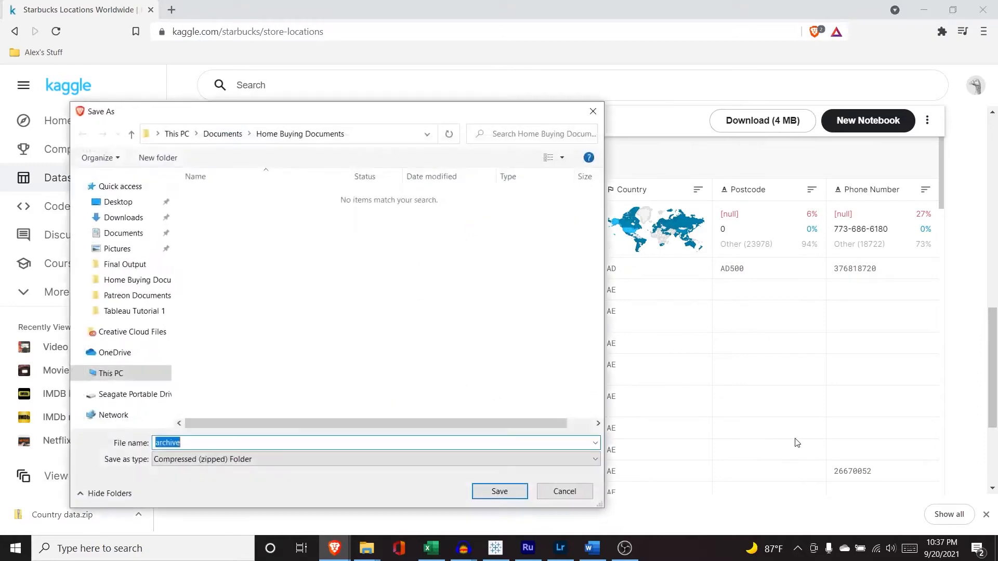
left_click(128, 219)
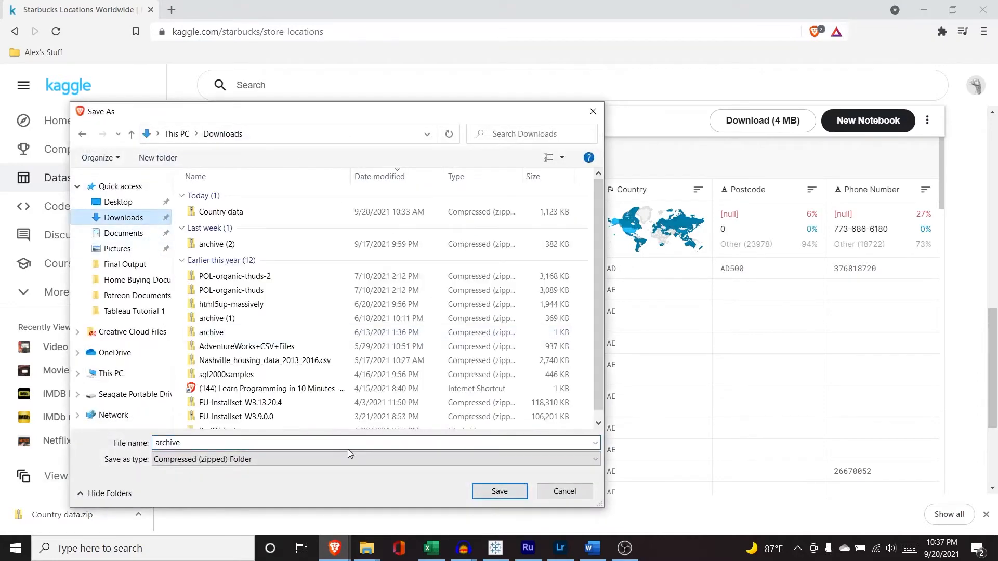
left_click(507, 498)
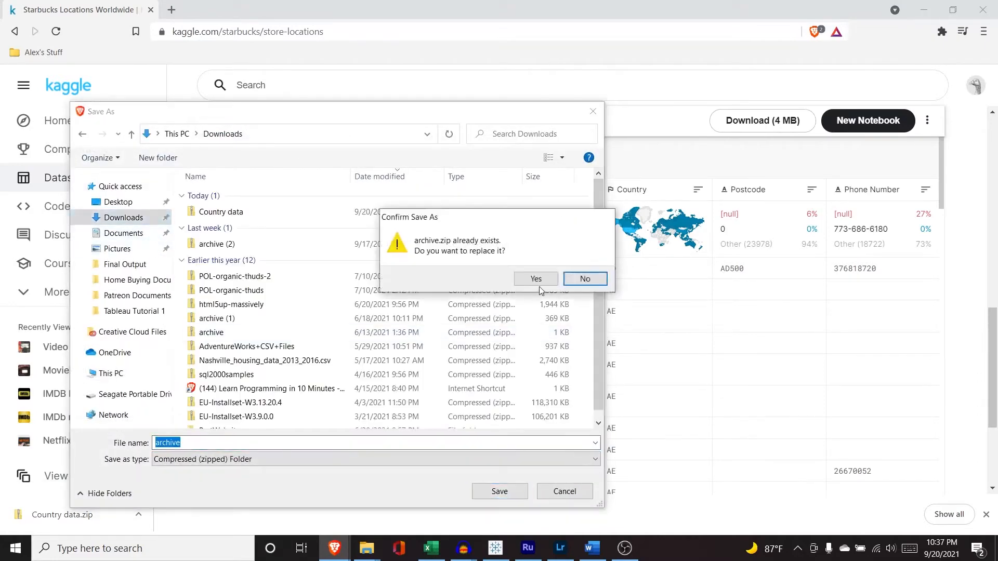
left_click(536, 279)
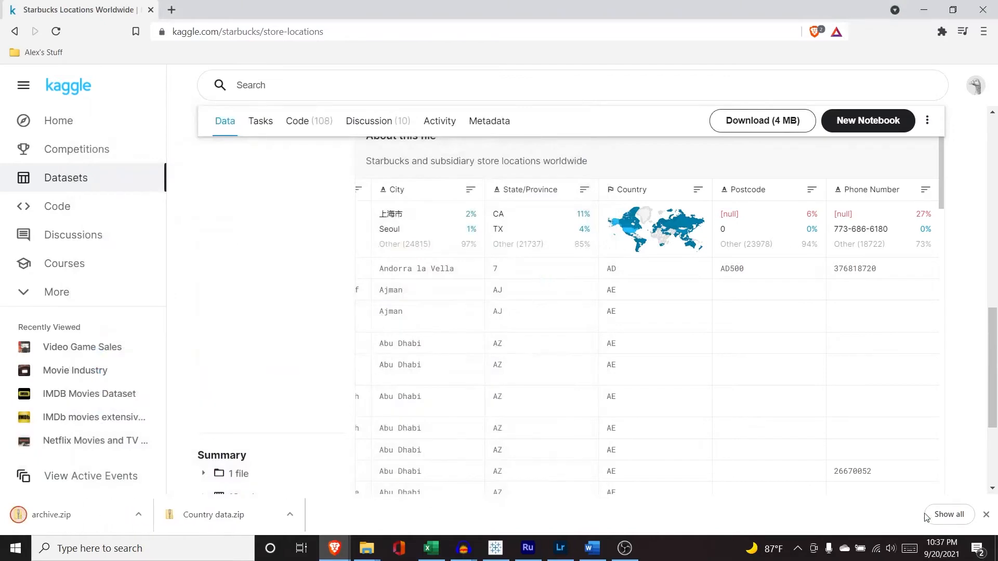
left_click(986, 514)
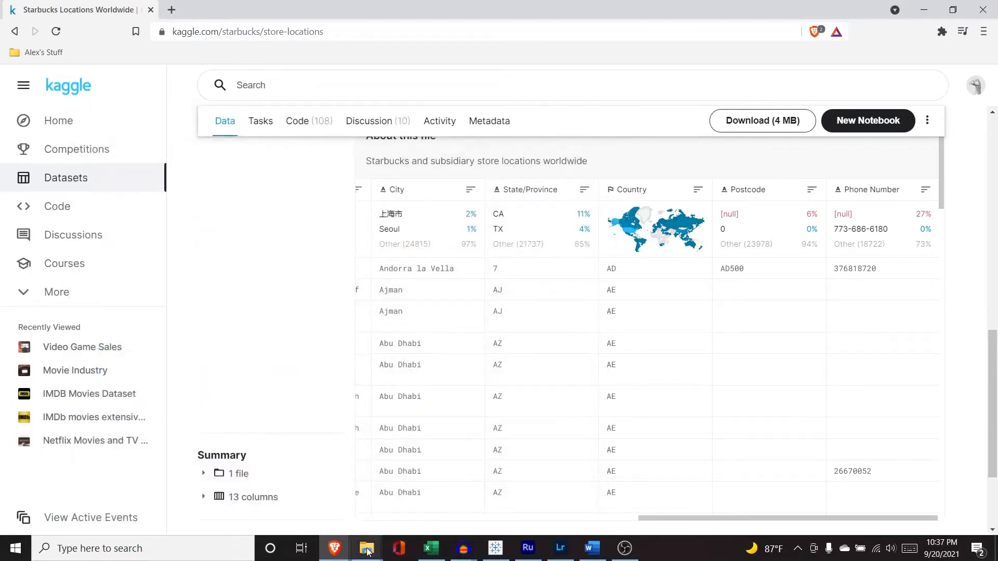
Step: In File Explorer, copy the directory file from the Country data archive into Downloads, replacing the existing directory.csv
mouse_move(367, 552)
left_click(303, 494)
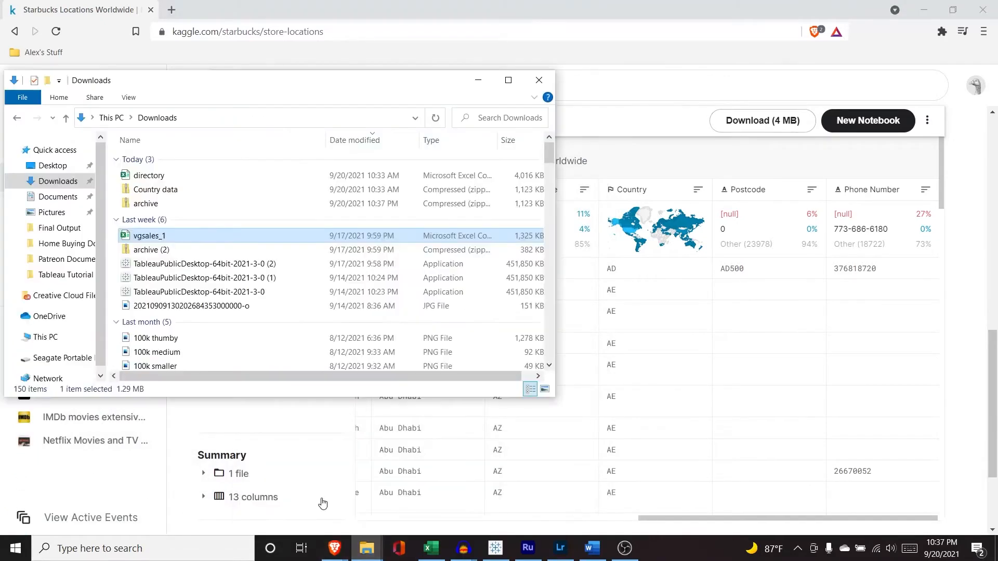
double_click(204, 192)
left_click(204, 163)
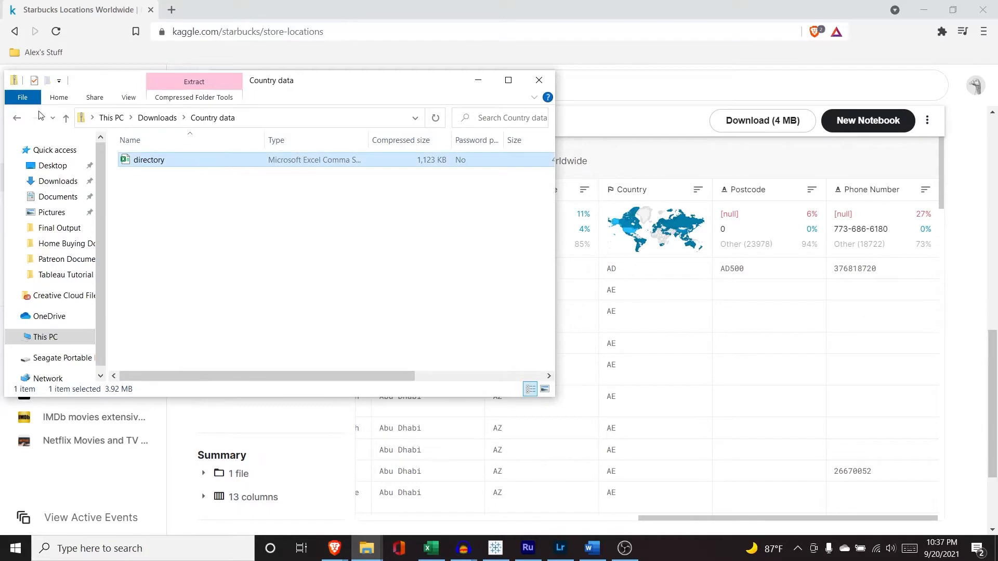
left_click(18, 119)
key("ctrl+v")
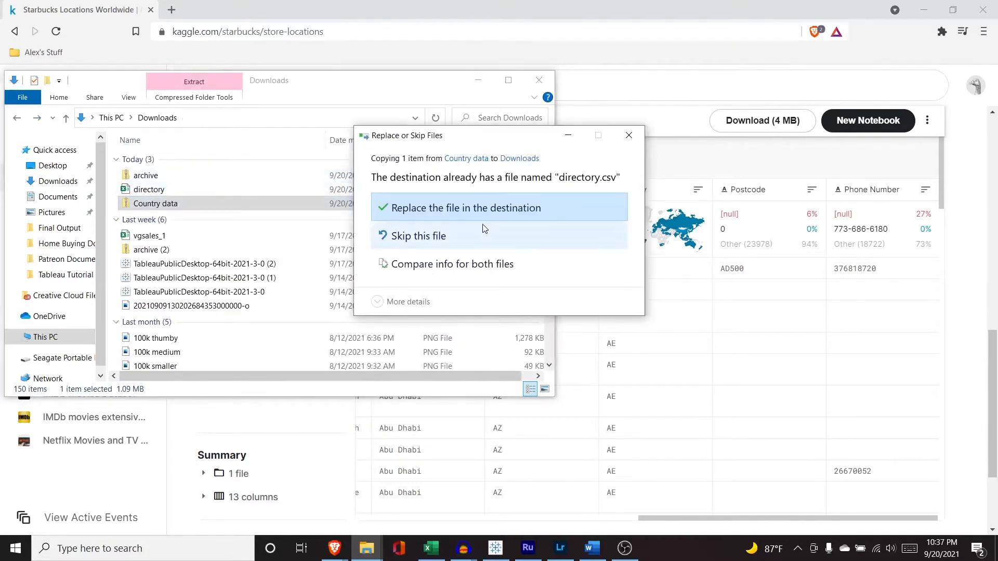
left_click(493, 213)
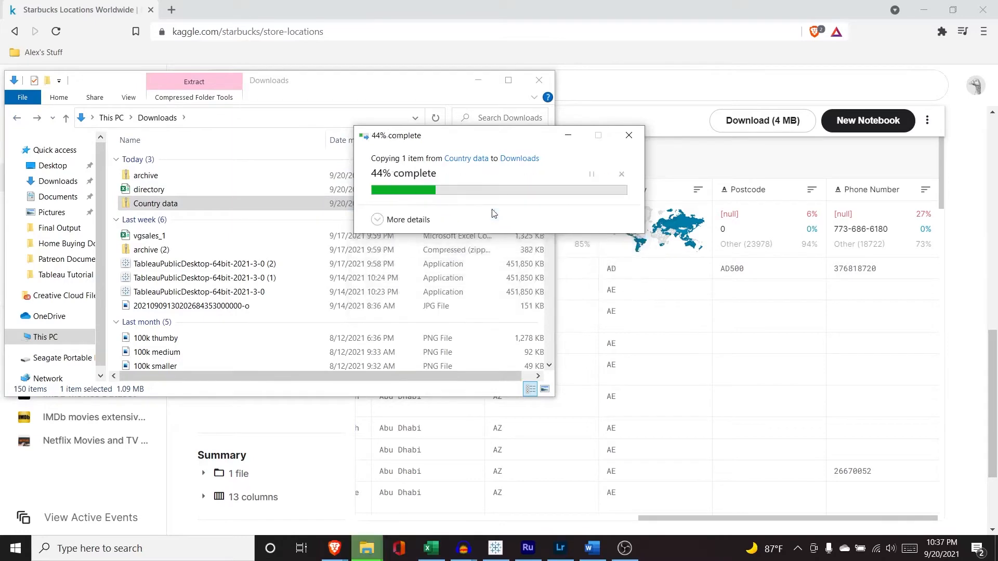
left_click(478, 80)
Step: Switch back to Tableau Public and add a new worksheet to the workbook
left_click(496, 548)
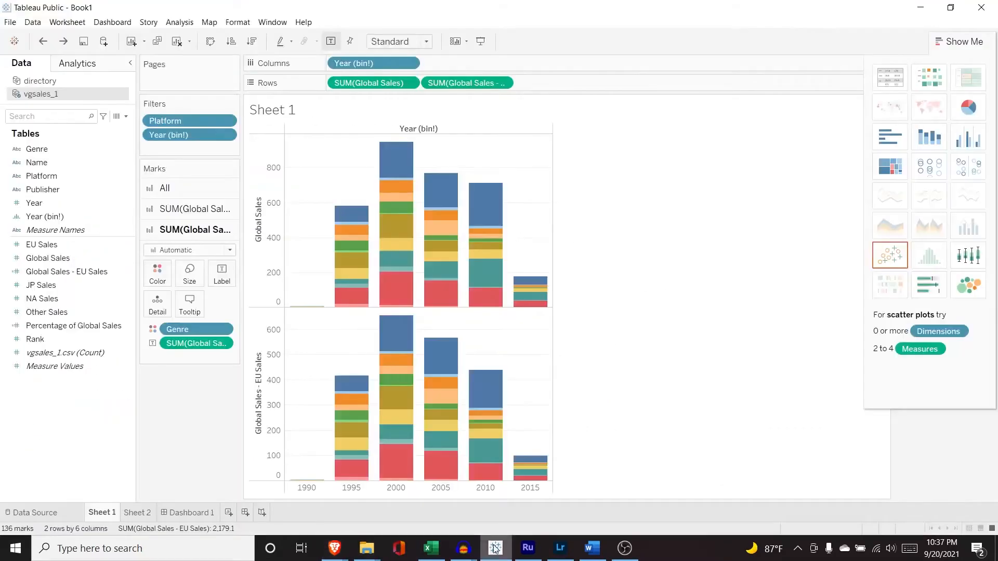
left_click(228, 512)
left_click(110, 149)
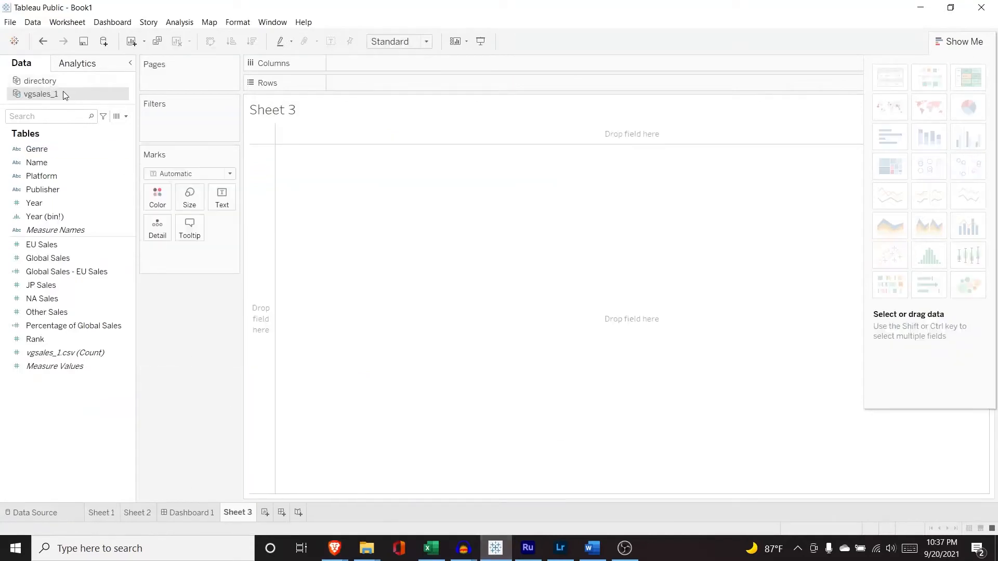
Step: Connect the directory.csv text file from Downloads as a new data source and return to Sheet 3
left_click(32, 22)
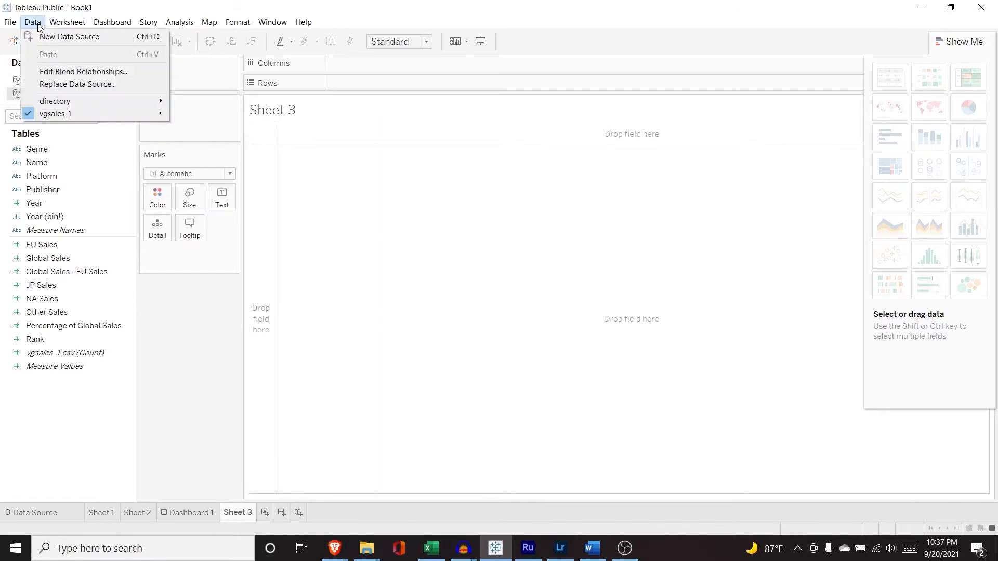
left_click(48, 36)
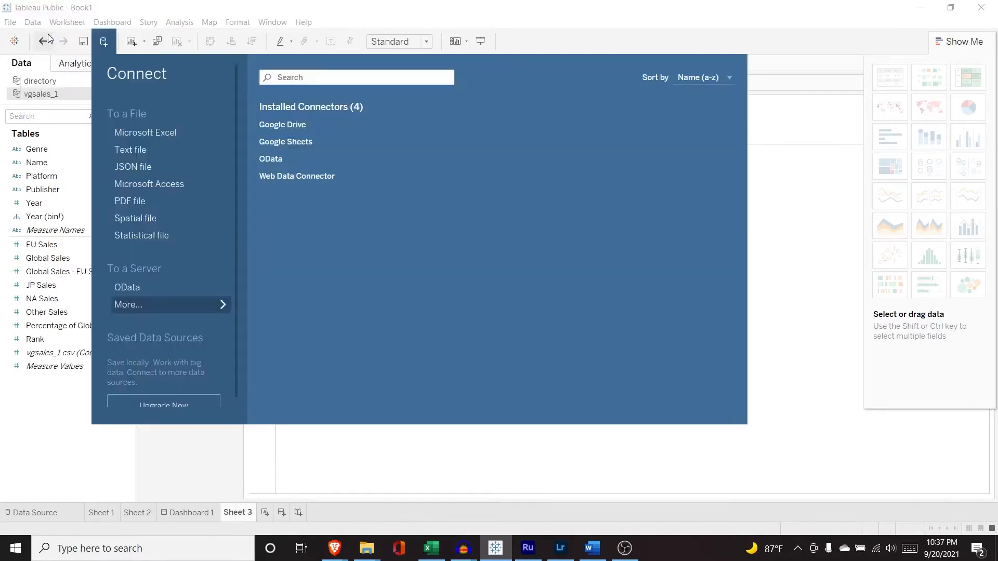
left_click(163, 153)
left_click(201, 128)
left_click(378, 305)
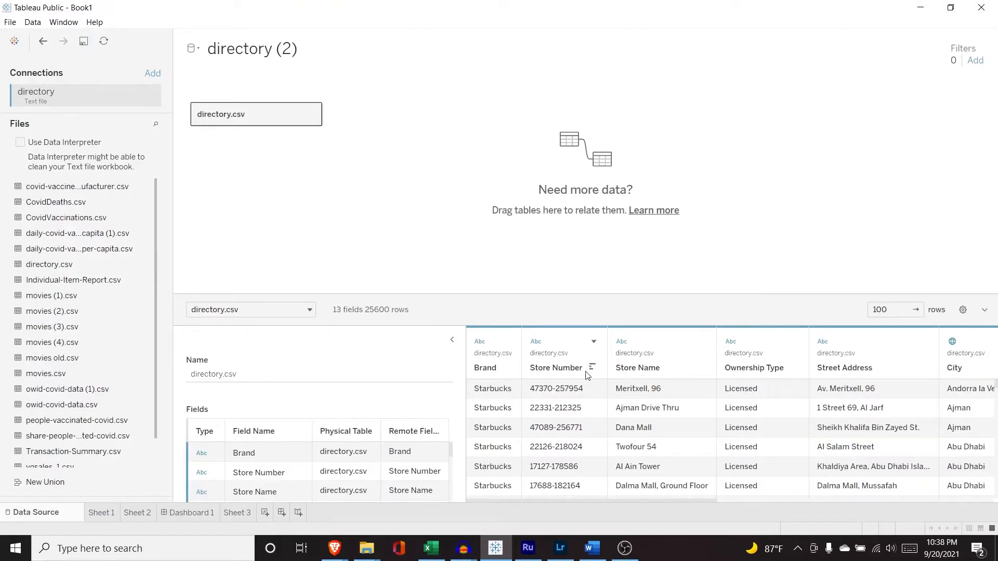
scroll(585, 408, "down", 1)
scroll(584, 408, "up", 1)
mouse_move(516, 500)
left_mouse_down()
mouse_move(653, 490)
mouse_move(806, 497)
mouse_move(500, 494)
left_mouse_up()
left_click(241, 513)
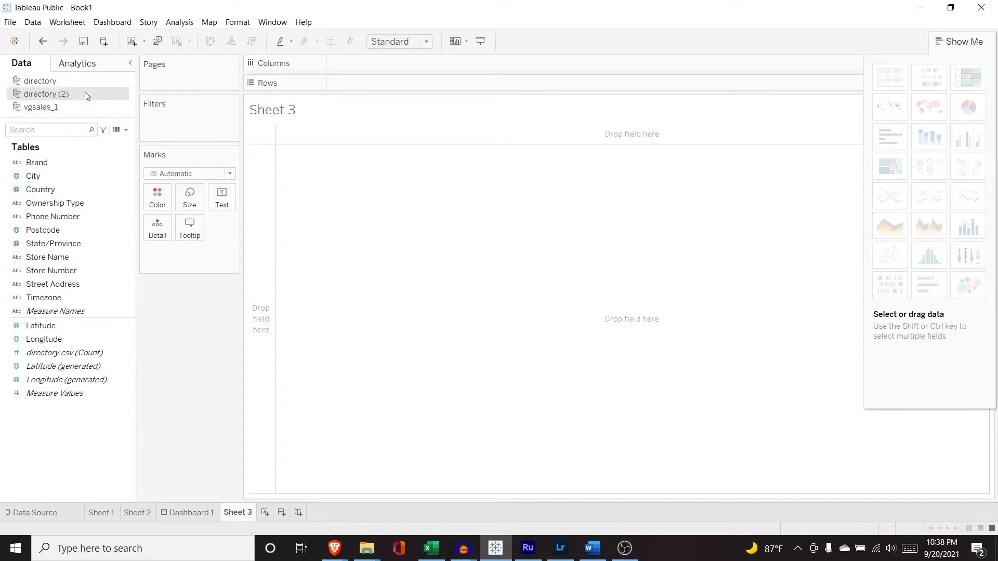
Step: Using the vgsales_1 data, chart Global Sales and NA Sales by Year as a dual combination chart, with Global Sales first
left_click(73, 106)
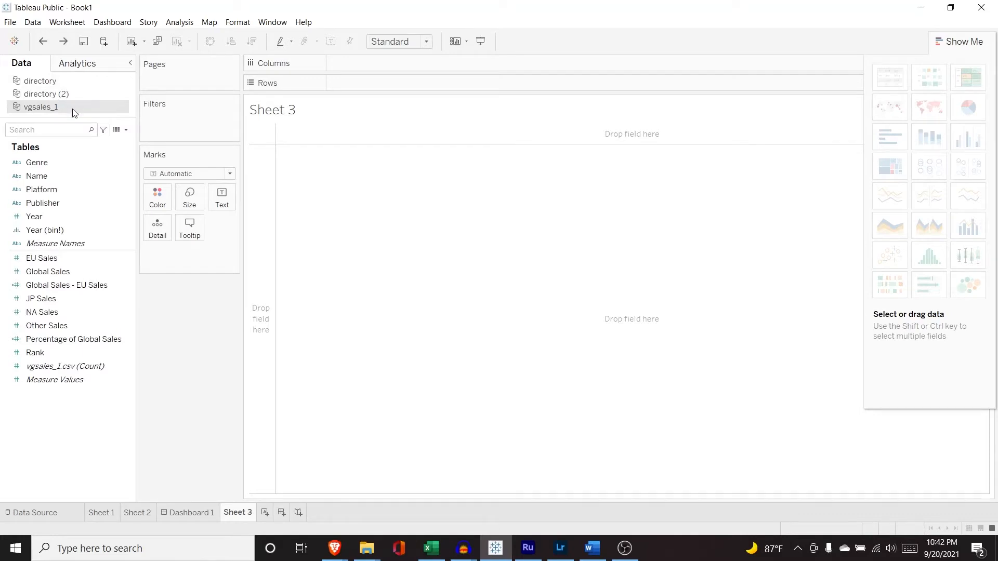
left_click_drag(73, 213, 361, 63)
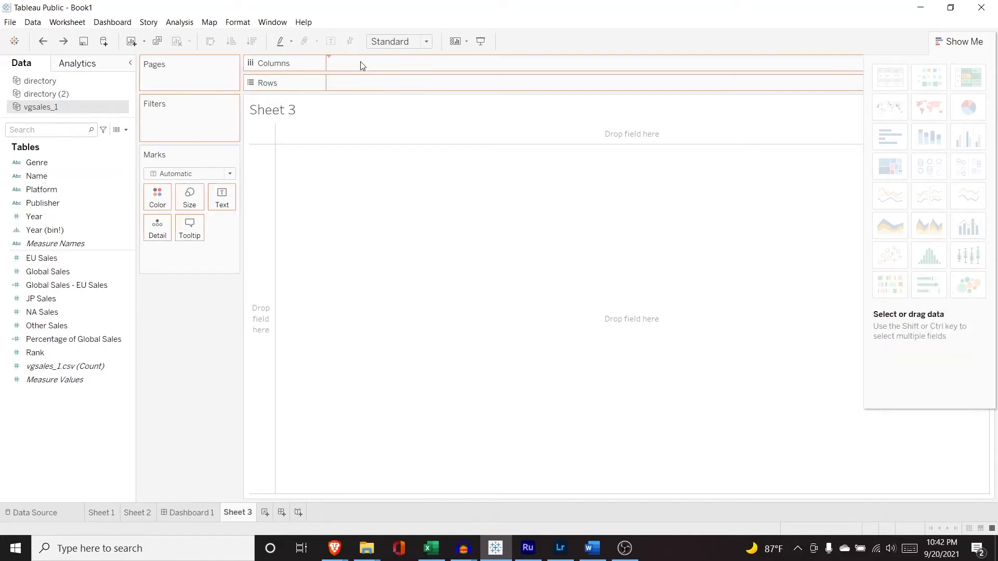
left_click_drag(69, 272, 390, 83)
left_click_drag(74, 311, 482, 84)
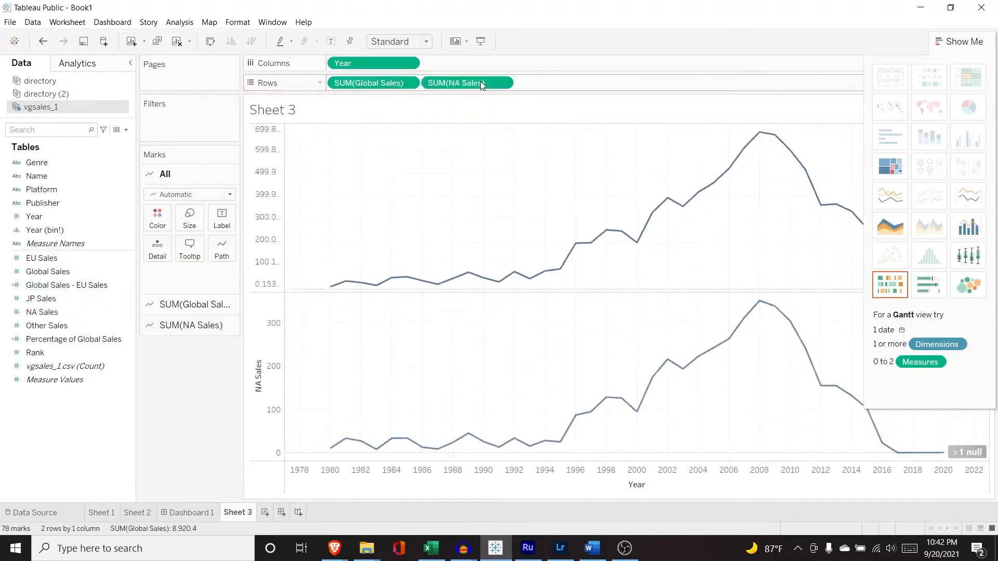
left_click(968, 227)
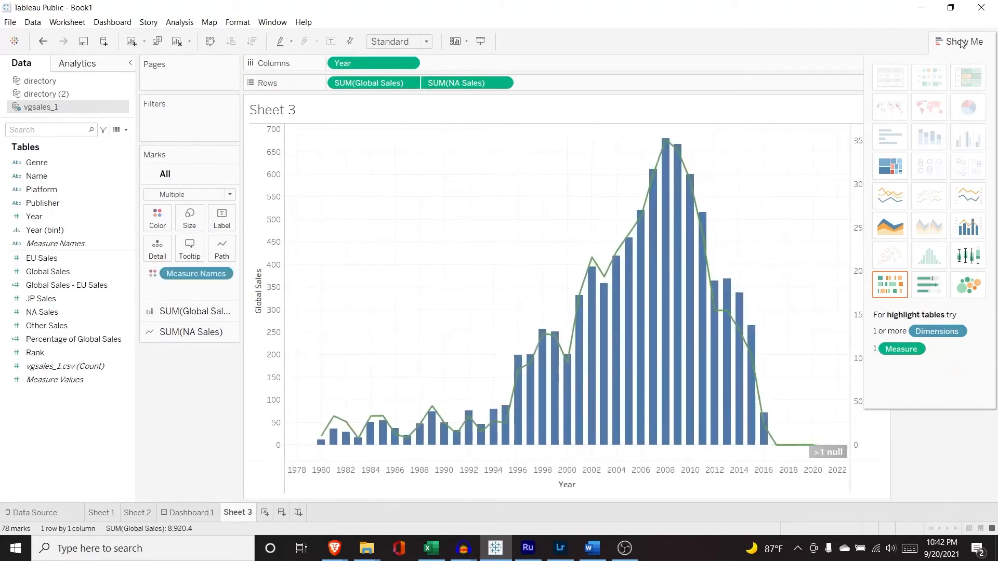
left_click(962, 41)
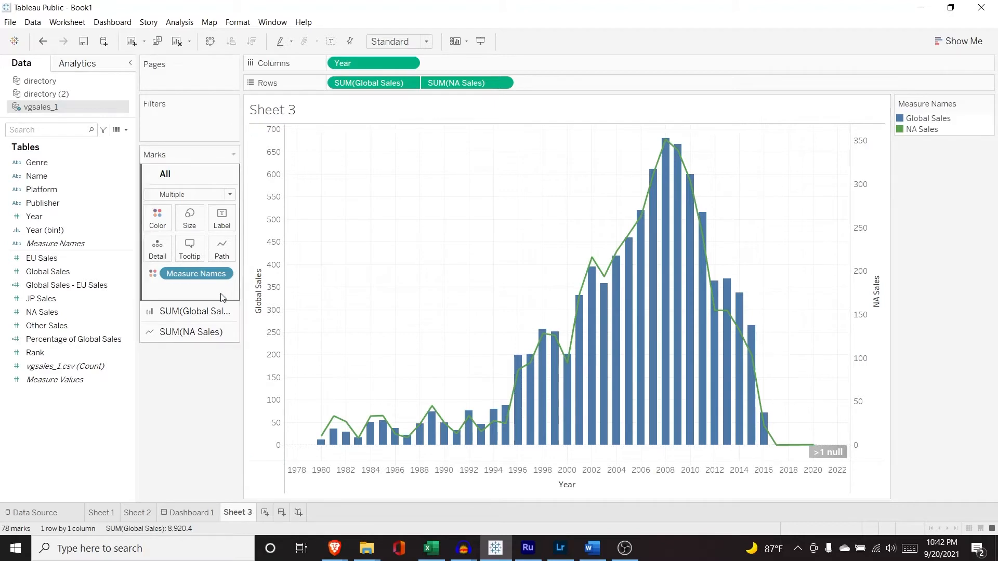
Step: Try placing NA Sales ahead of Global Sales on the rows, and restore Global Sales to first place
left_click_drag(447, 87, 341, 83)
mouse_move(644, 221)
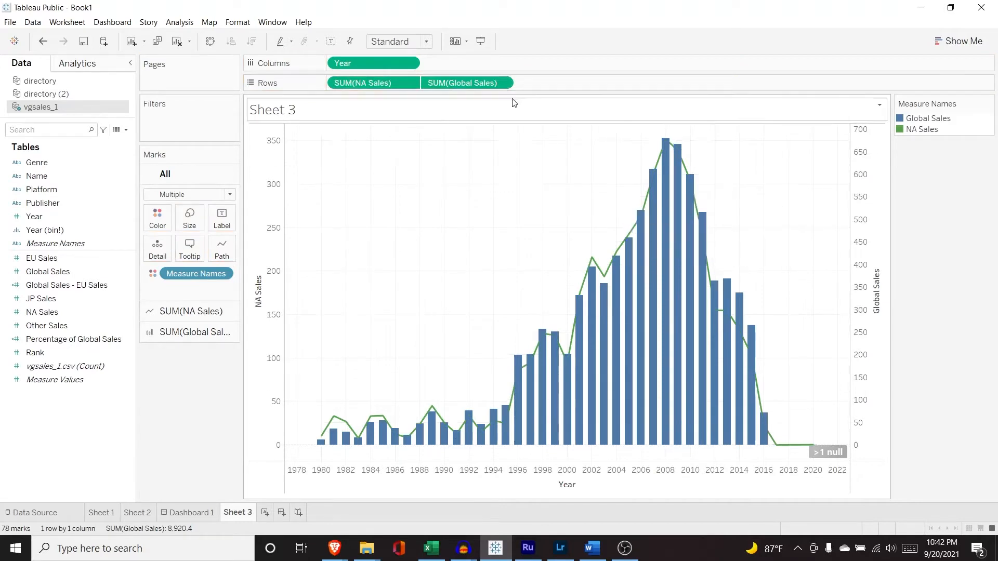
left_click_drag(456, 84, 335, 84)
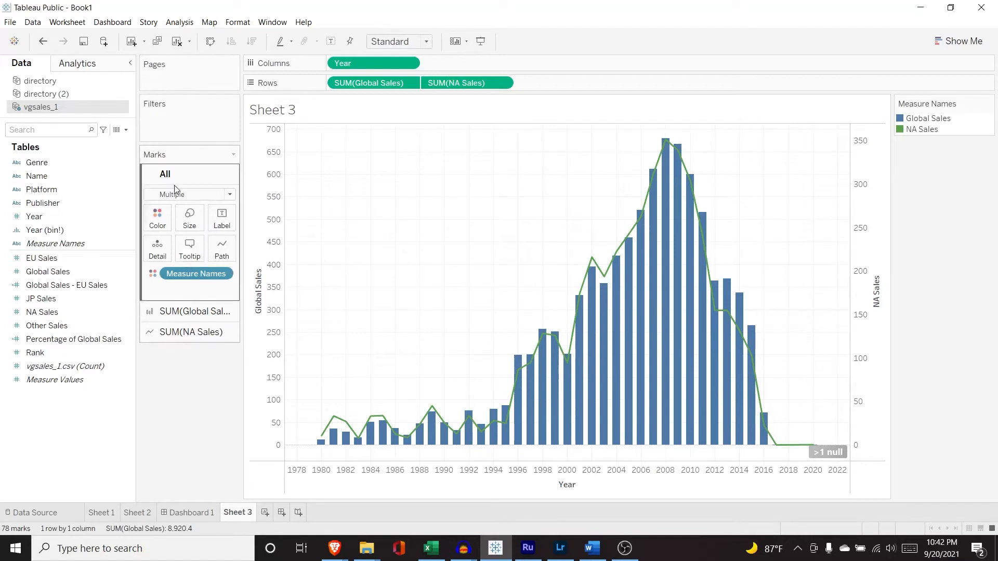
Step: Try the Line mark type for all measures at once and undo the change
left_click(202, 196)
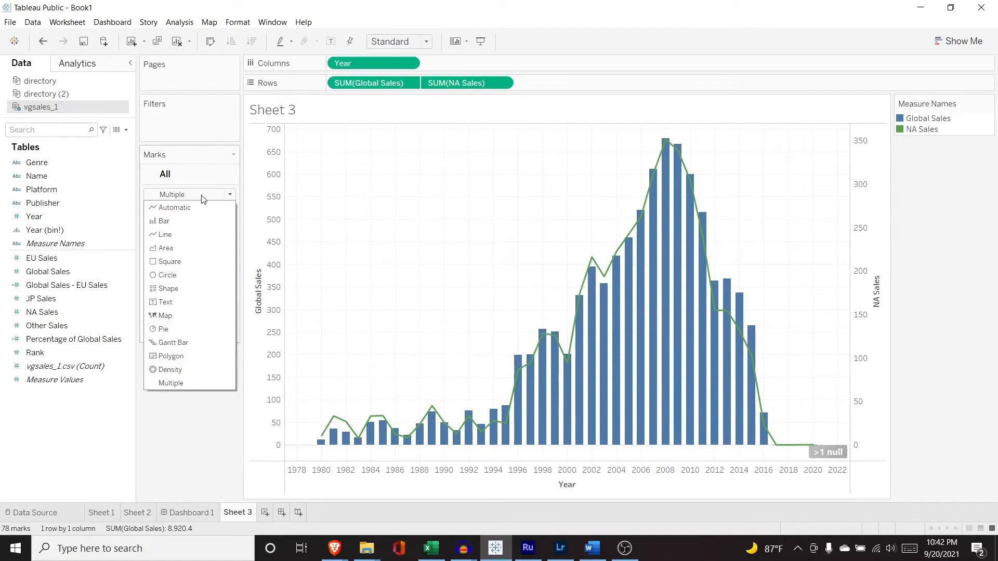
left_click(188, 235)
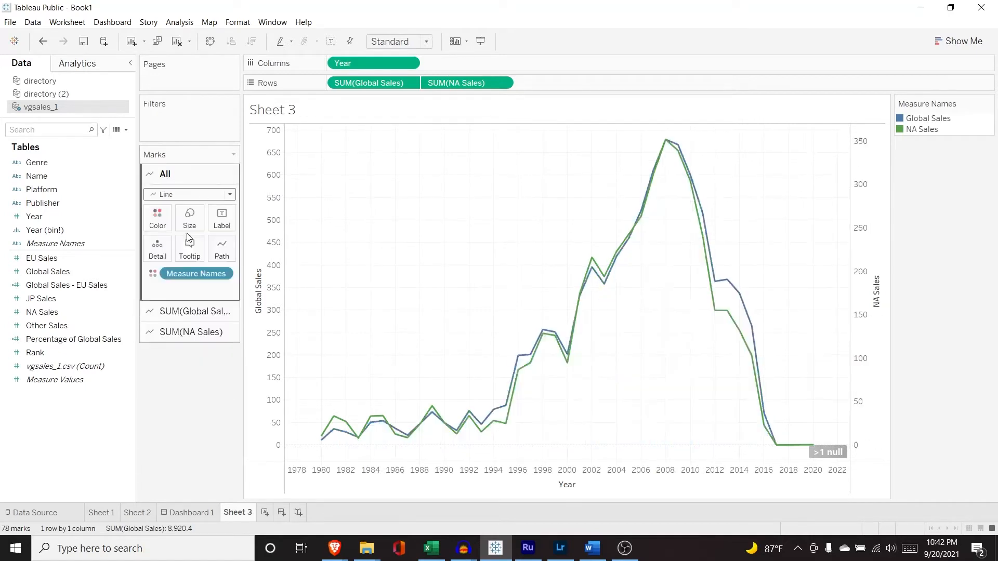
key("ctrl+z")
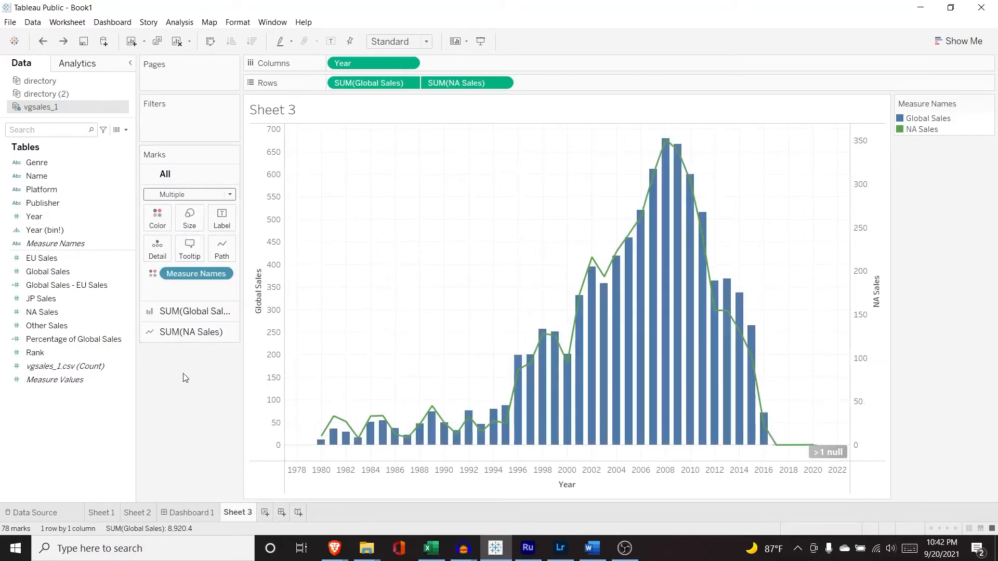
Step: Assign the Automatic color palette to the measure names, making the NA Sales line orange
left_click(200, 332)
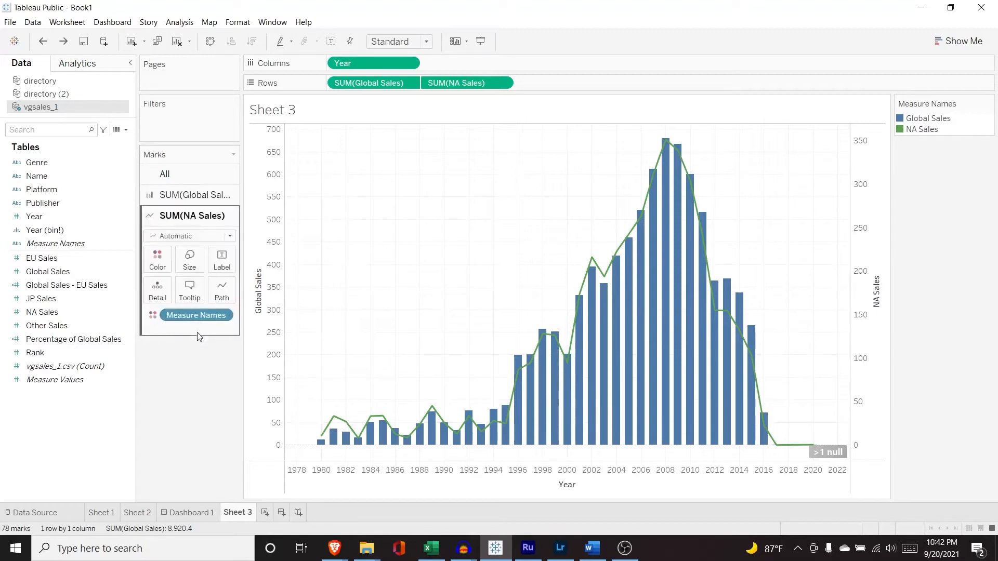
left_click(159, 258)
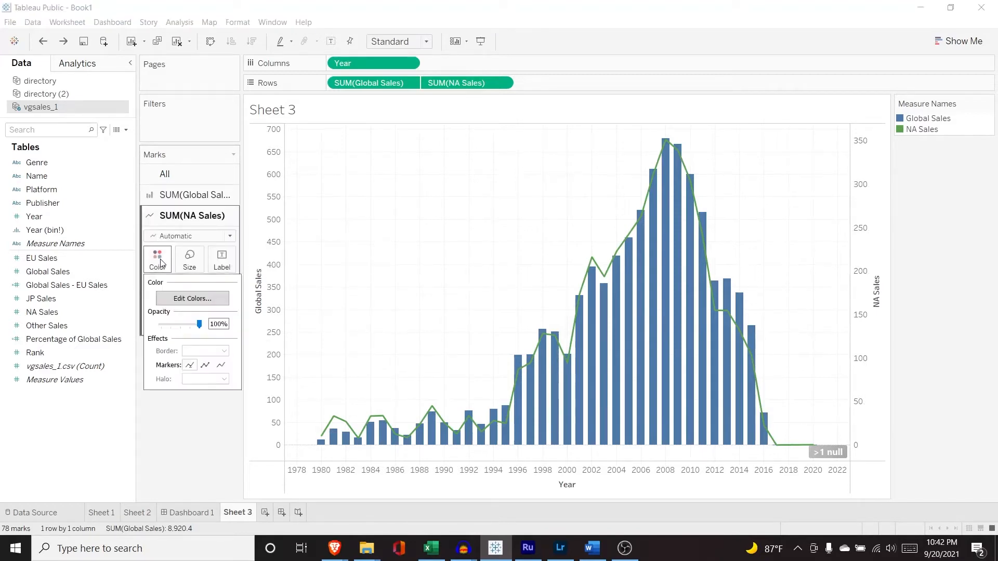
left_click(190, 300)
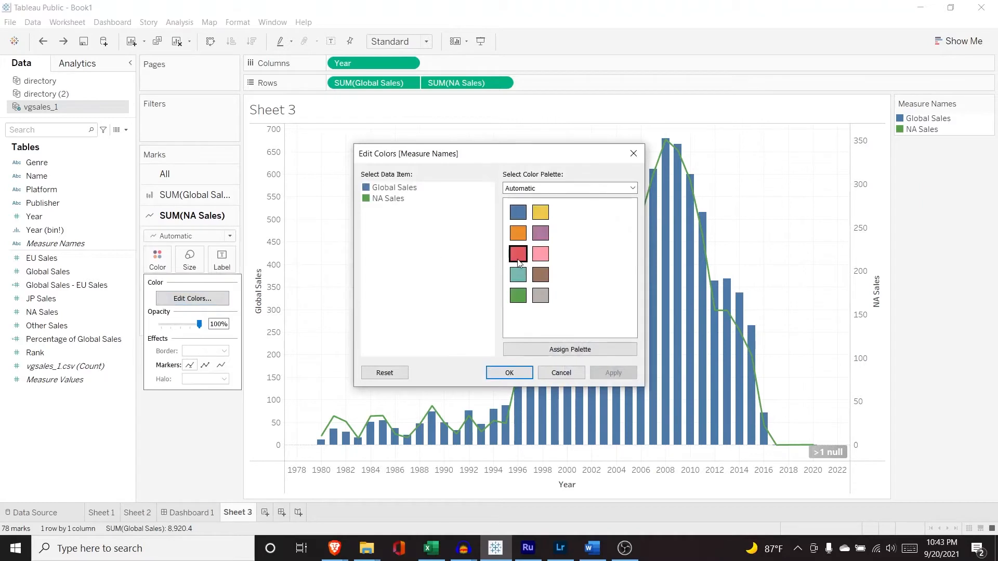
left_click(573, 353)
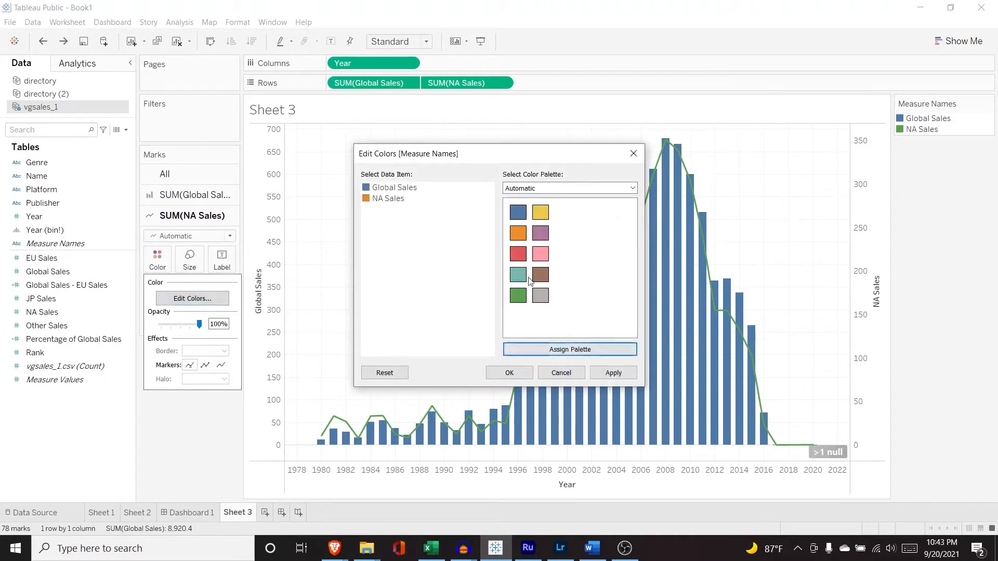
left_click(606, 374)
left_click(516, 370)
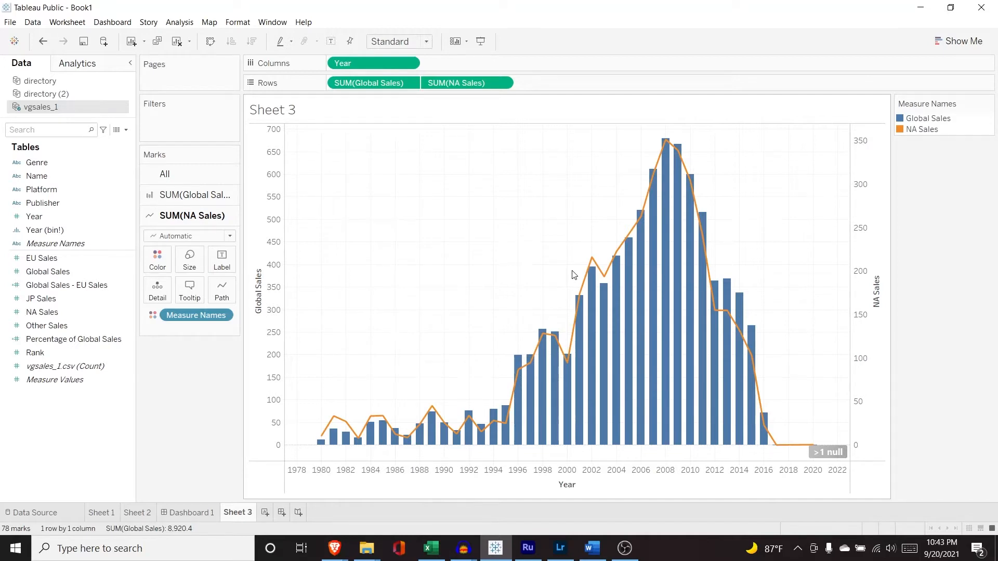
Step: Try the Bar and Square mark types for NA Sales and settle on Line
left_click(200, 236)
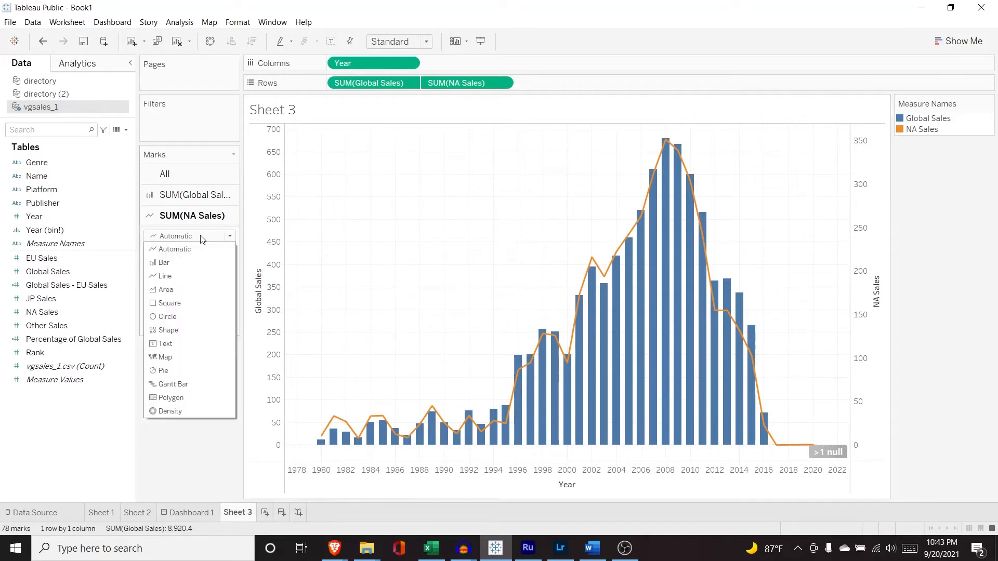
left_click(190, 262)
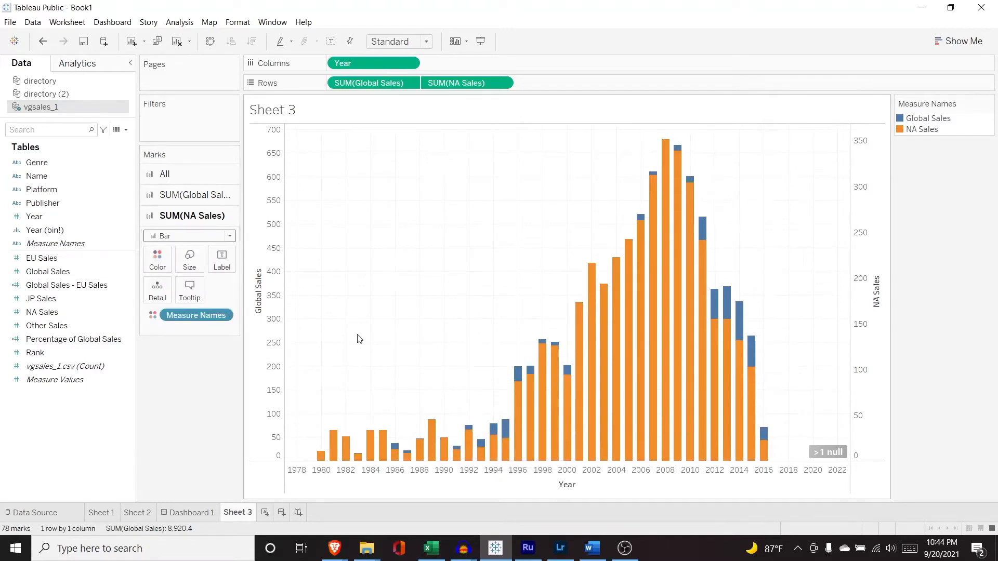
left_click(202, 236)
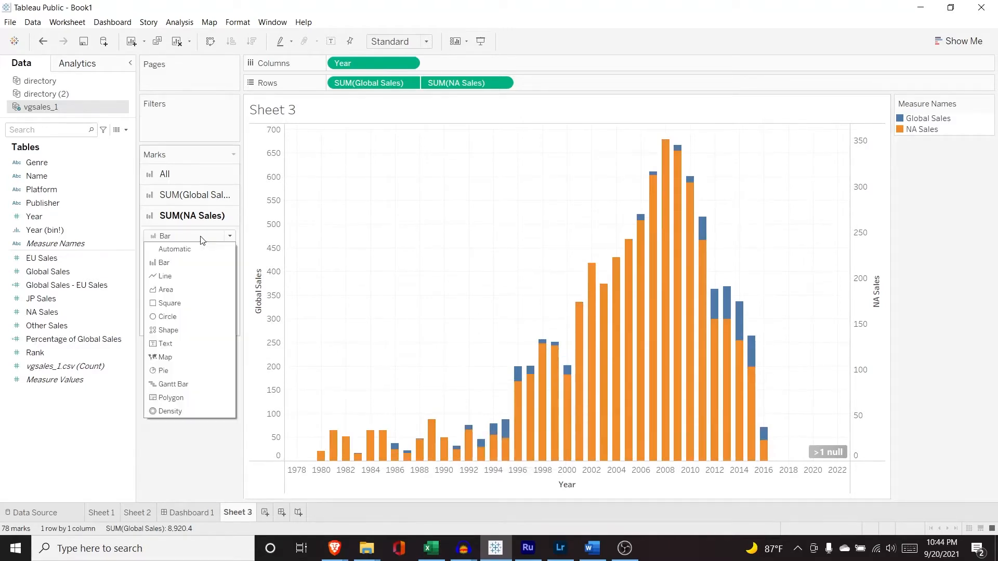
left_click(183, 302)
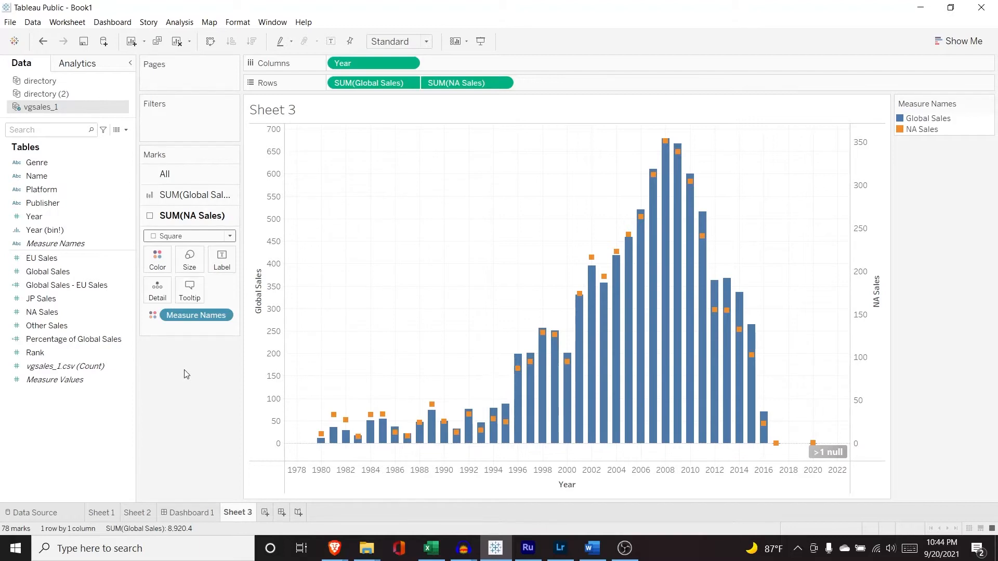
left_click(191, 238)
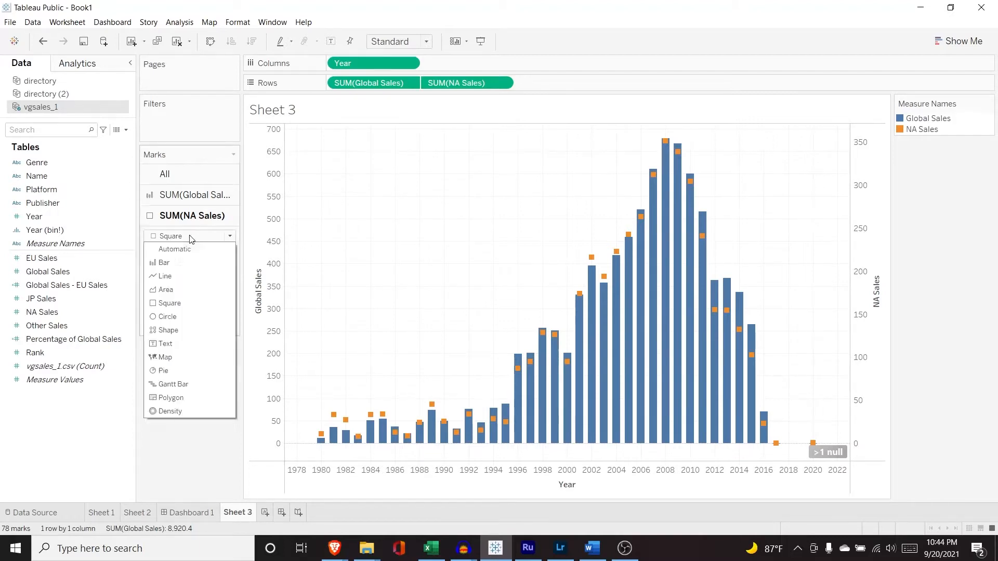
left_click(177, 276)
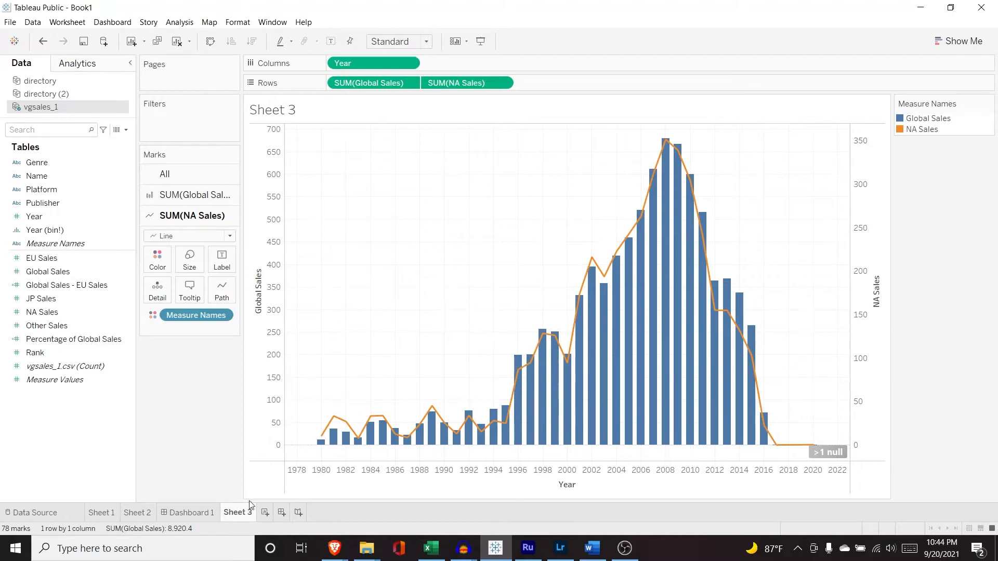
Step: On a new worksheet using directory (2), put Longitude (generated) on the columns and Latitude (generated) on the rows
left_click(264, 513)
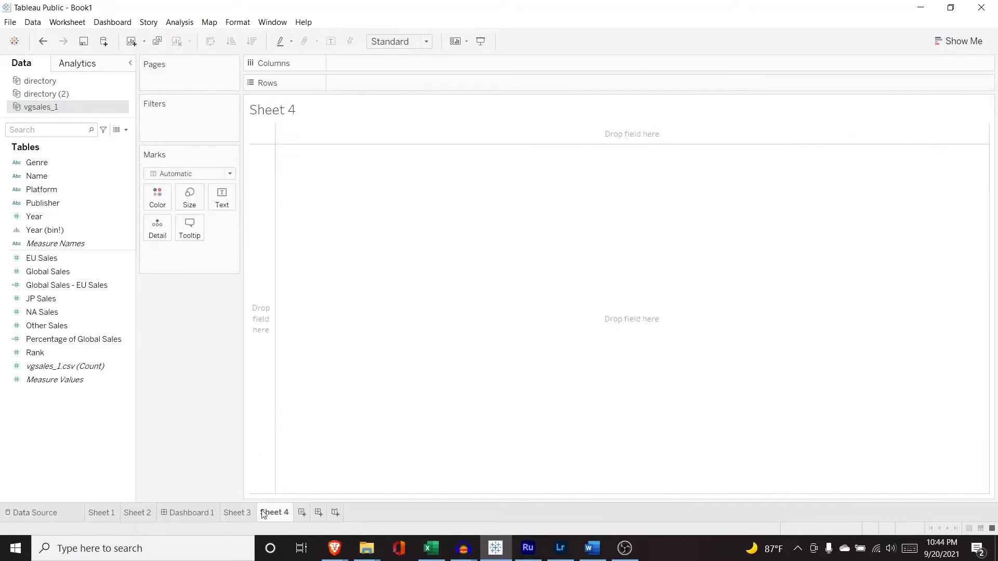
left_click(72, 95)
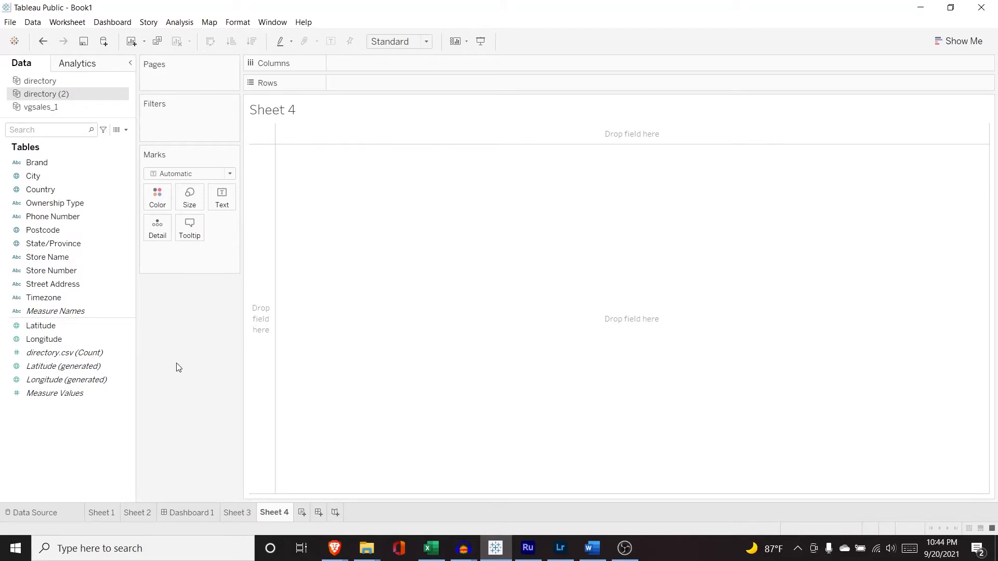
left_click(93, 367)
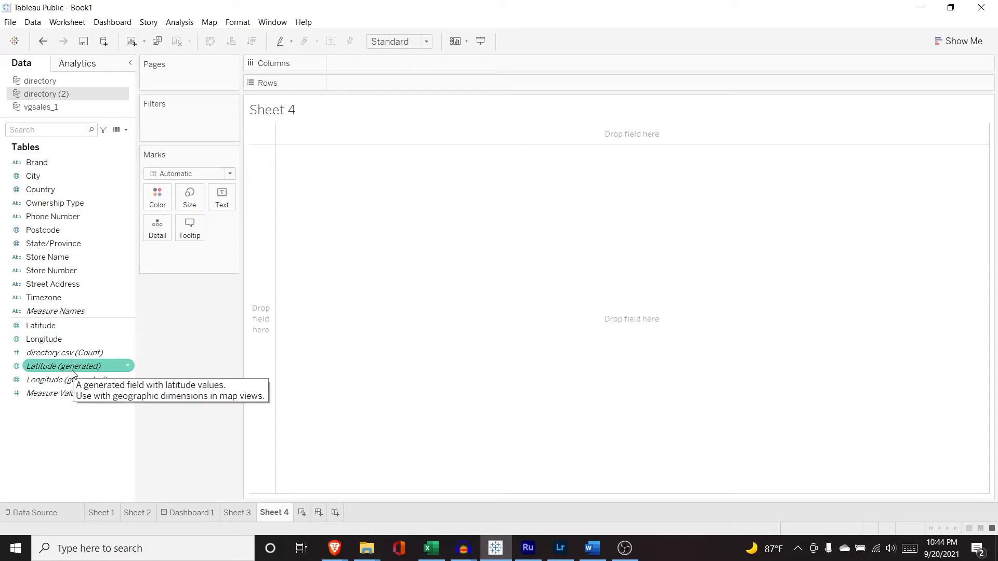
mouse_move(72, 380)
left_mouse_down()
mouse_move(330, 177)
mouse_move(392, 61)
left_mouse_up()
left_click(87, 367)
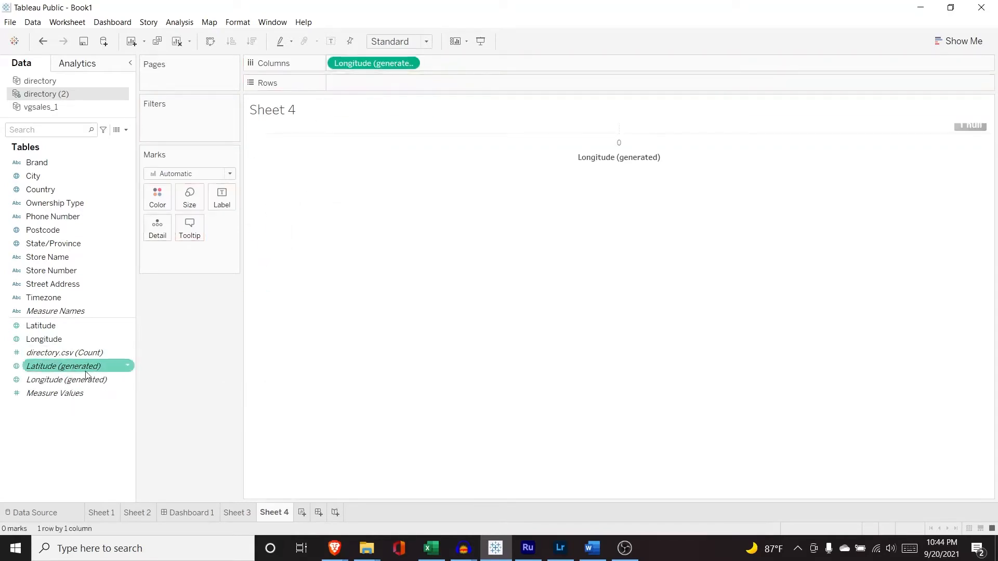
left_click_drag(87, 368, 439, 82)
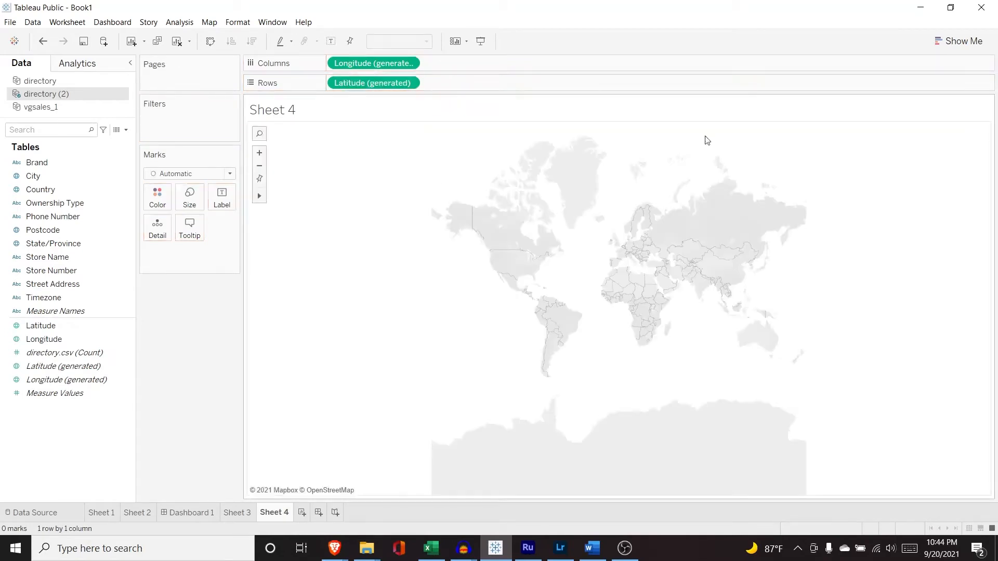
Step: Add Postcode as a detail to the map marks to plot the store locations as points
left_click(961, 41)
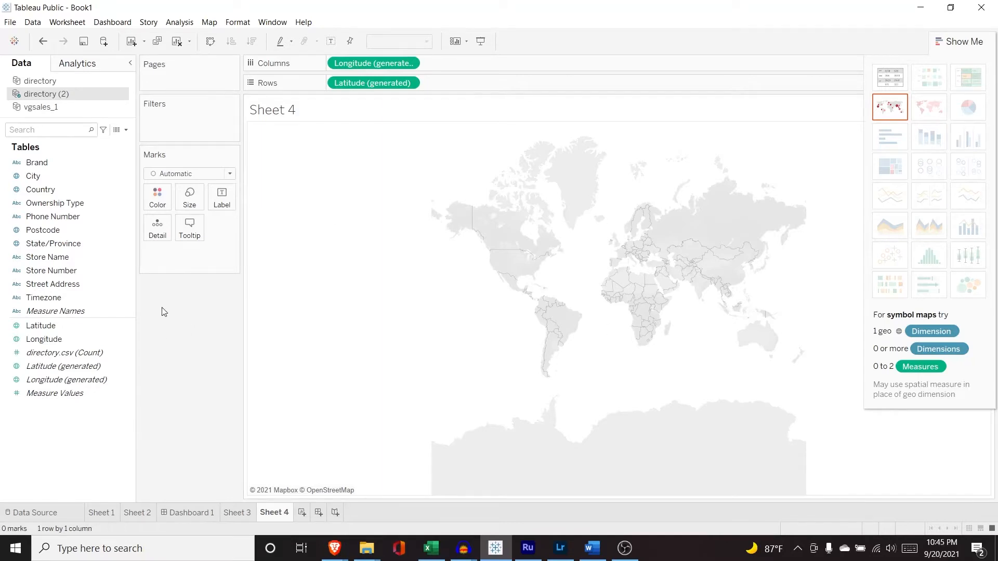
left_click(66, 229)
left_click_drag(65, 231, 189, 259)
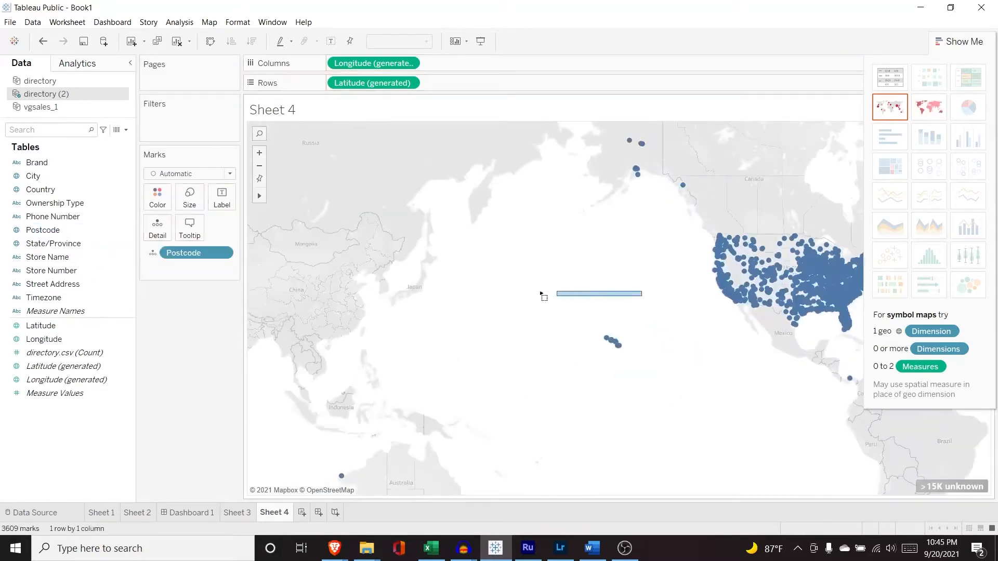
mouse_move(259, 197)
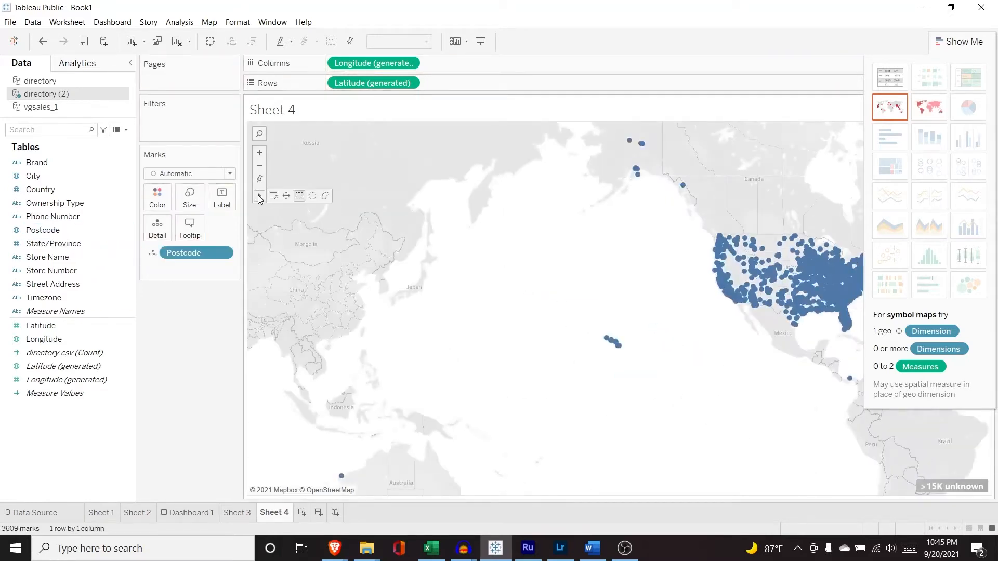
left_click(286, 197)
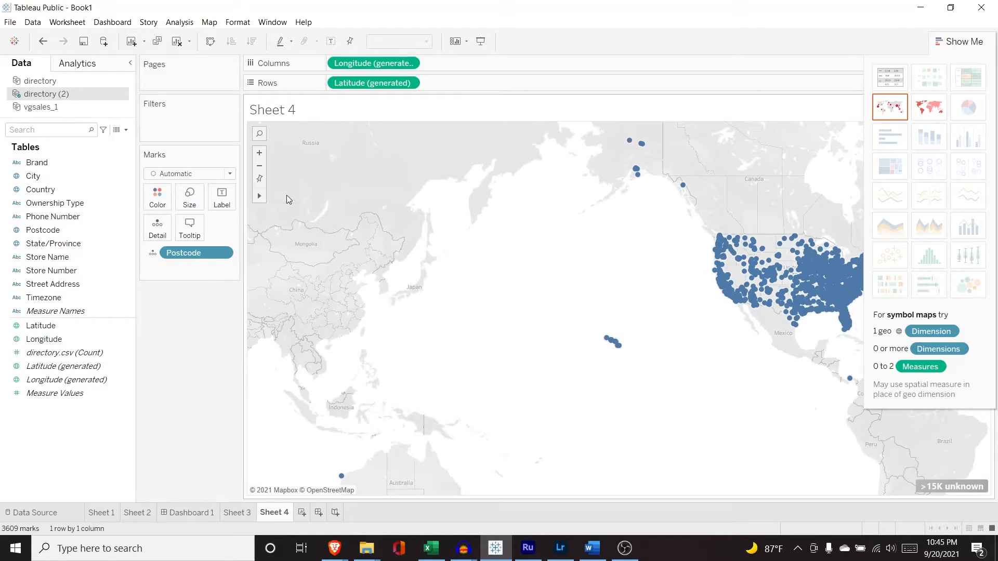
left_click_drag(556, 289, 369, 285)
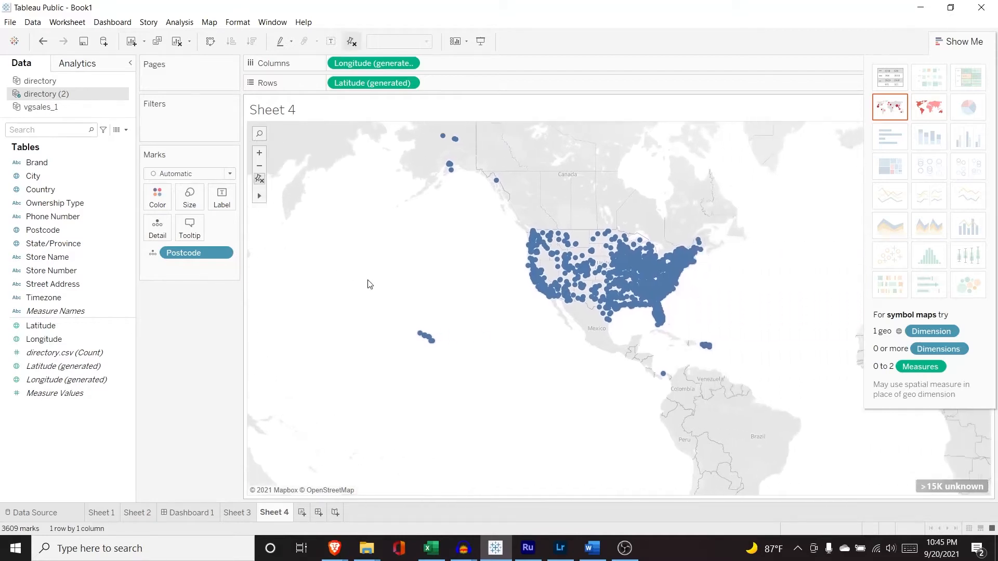
Step: Close the chart type suggestions and center the map view on the United States store locations
left_click_drag(451, 278, 378, 274)
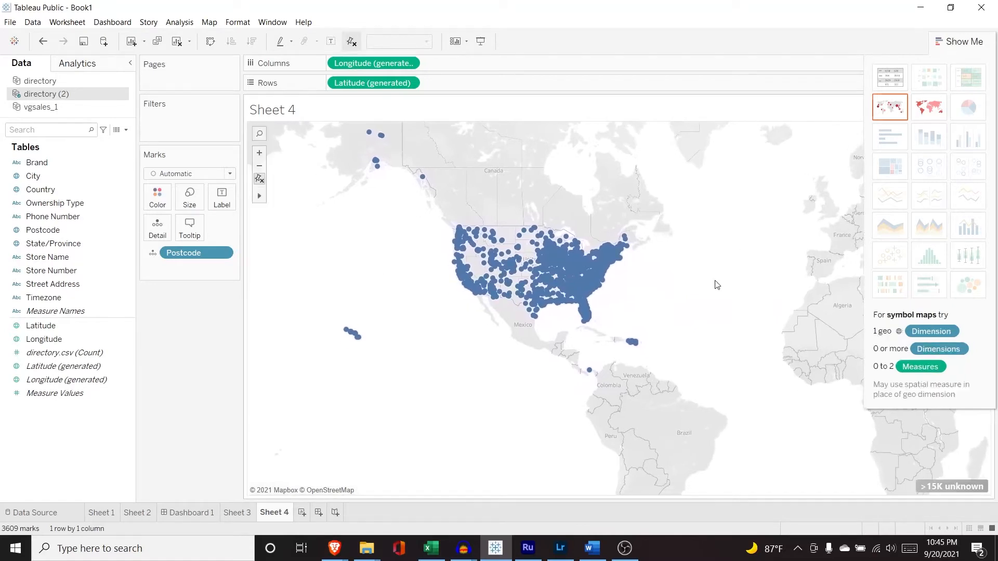
left_click(964, 41)
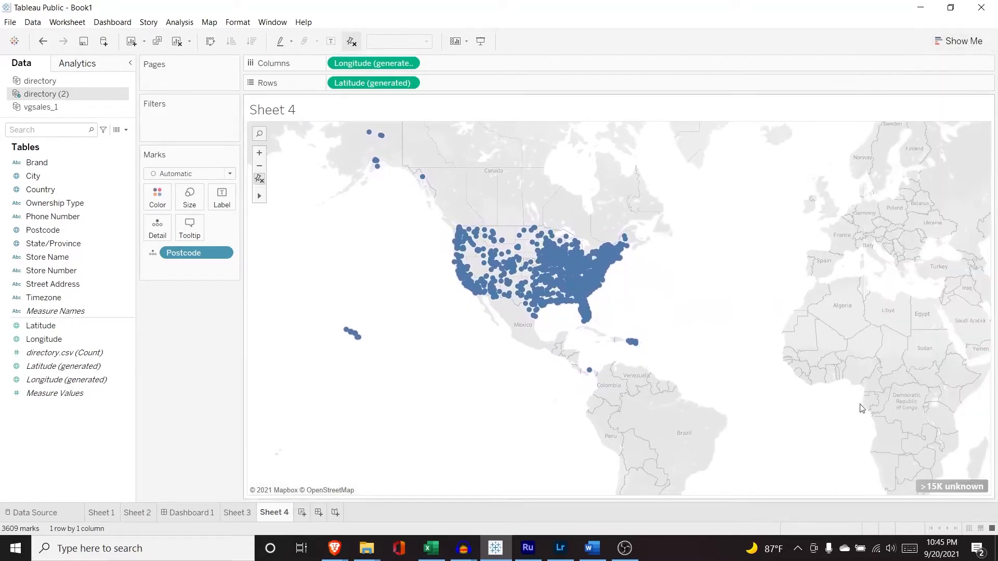
left_click(259, 154)
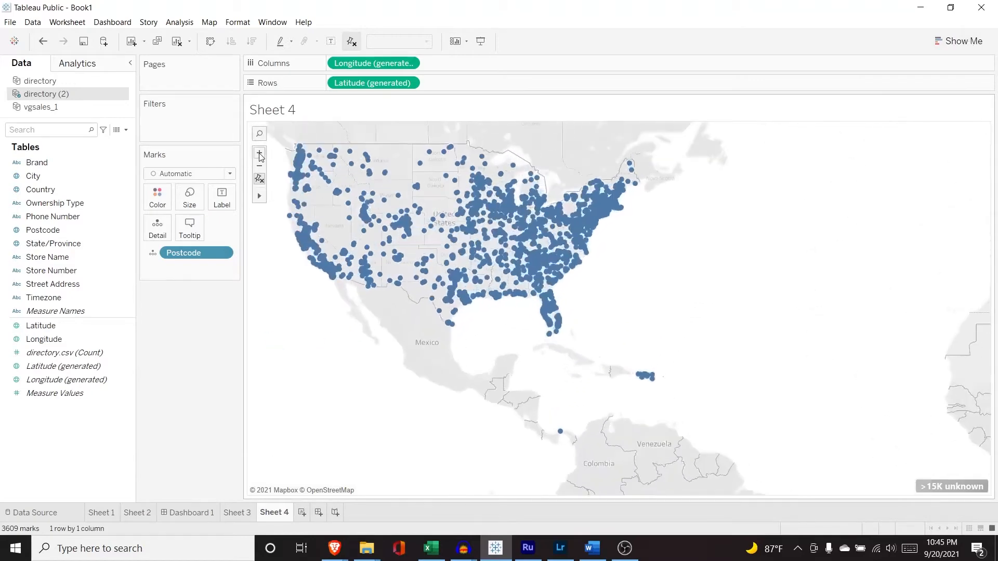
left_click(259, 156)
left_click_drag(361, 235, 630, 362)
left_click(259, 166)
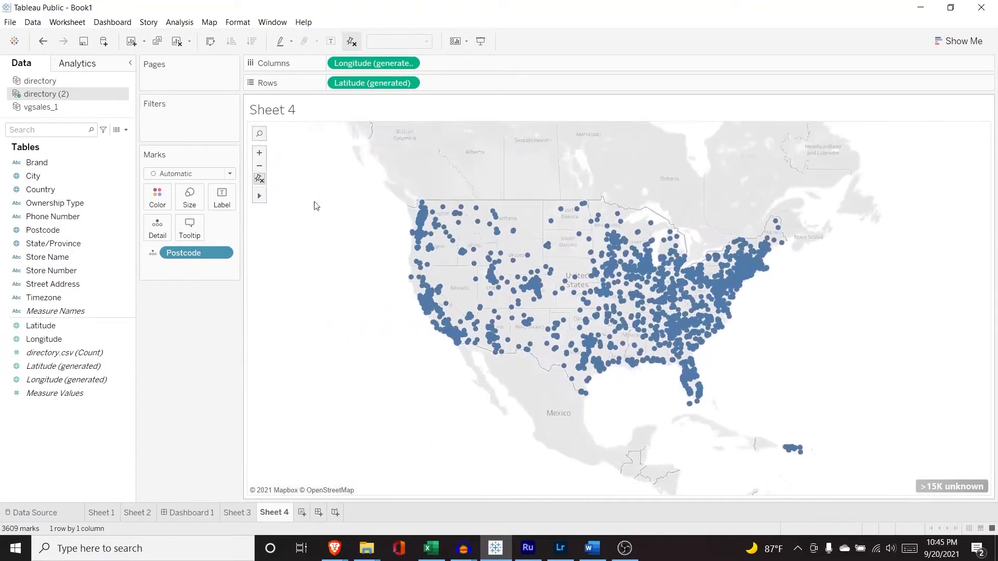
left_click_drag(540, 285, 489, 268)
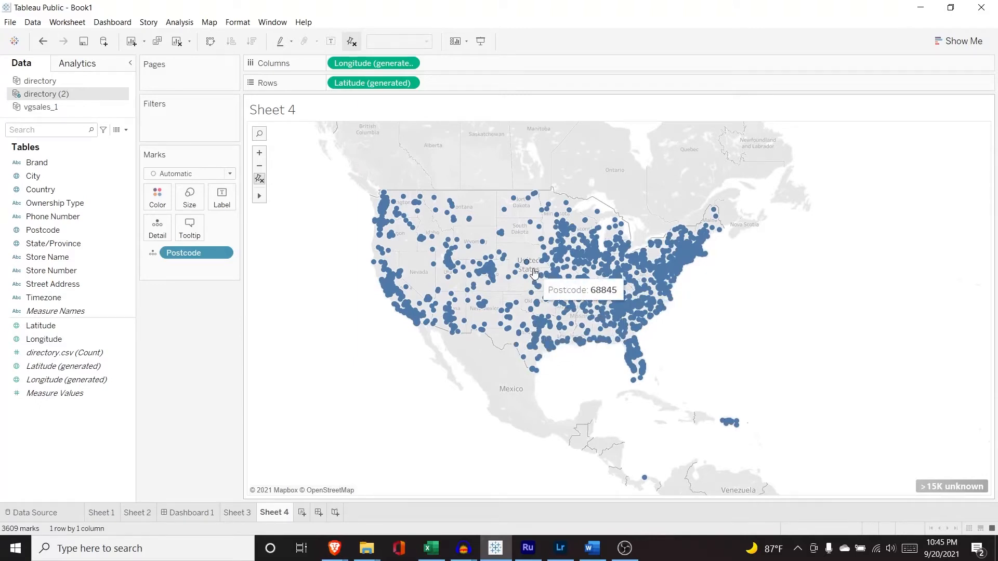
Step: Try coloring the map marks by Postcode, and switch Postcode to the size encoding instead
left_click(154, 253)
left_click(157, 269)
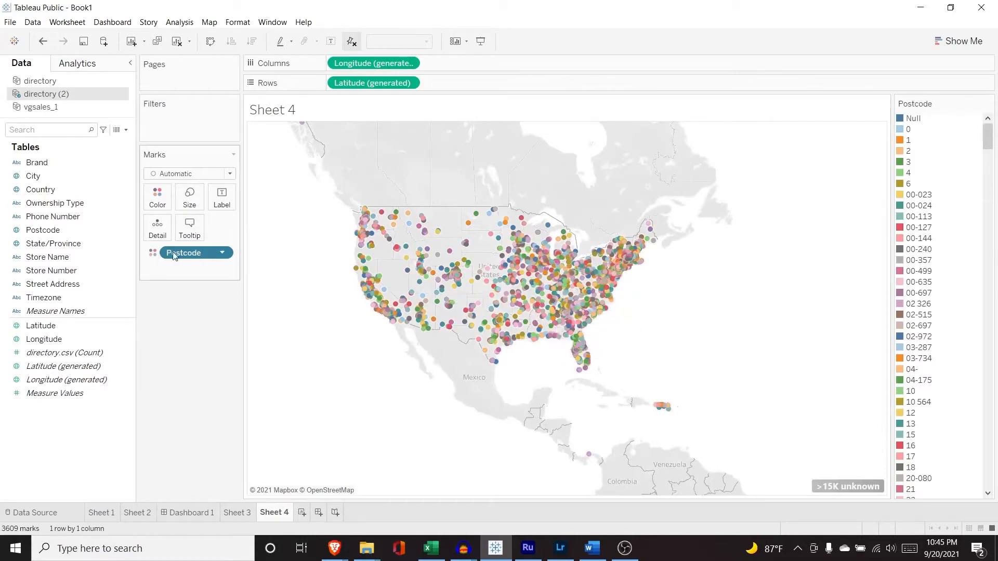
left_click(152, 255)
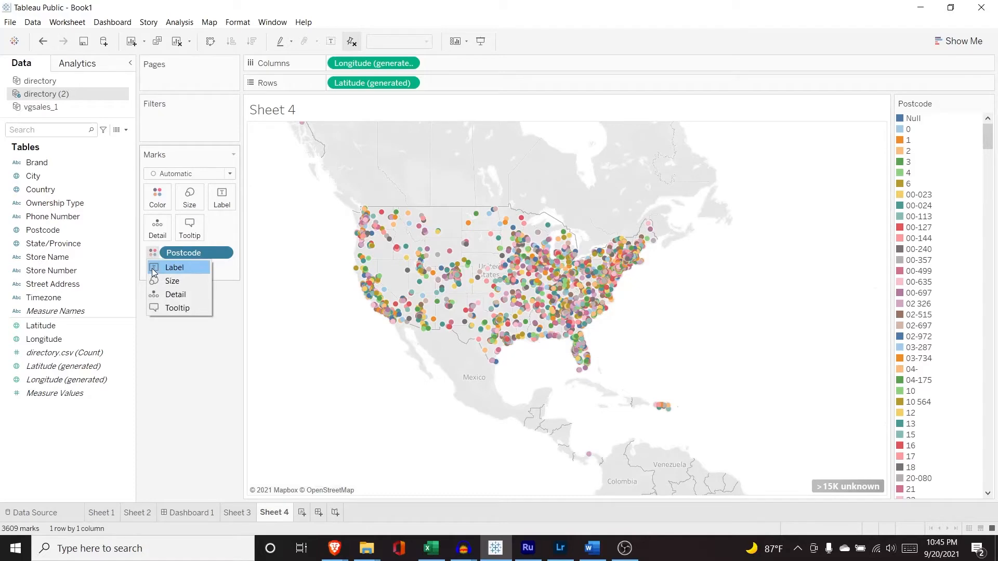
left_click(168, 282)
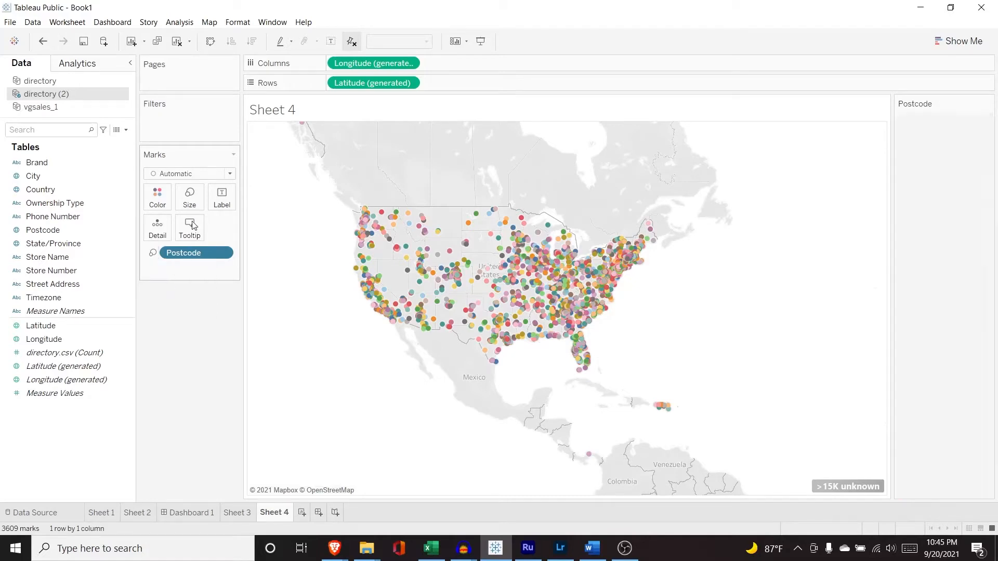
Step: Shrink the Postcode map marks to the smallest size and enlarge them slightly again
left_click(192, 200)
left_click_drag(206, 227, 184, 227)
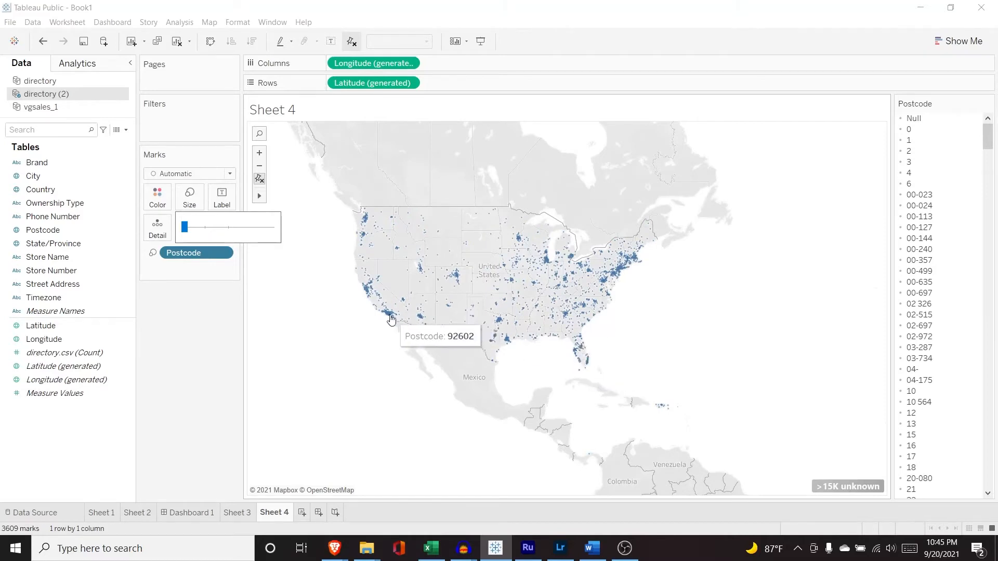
left_click(192, 302)
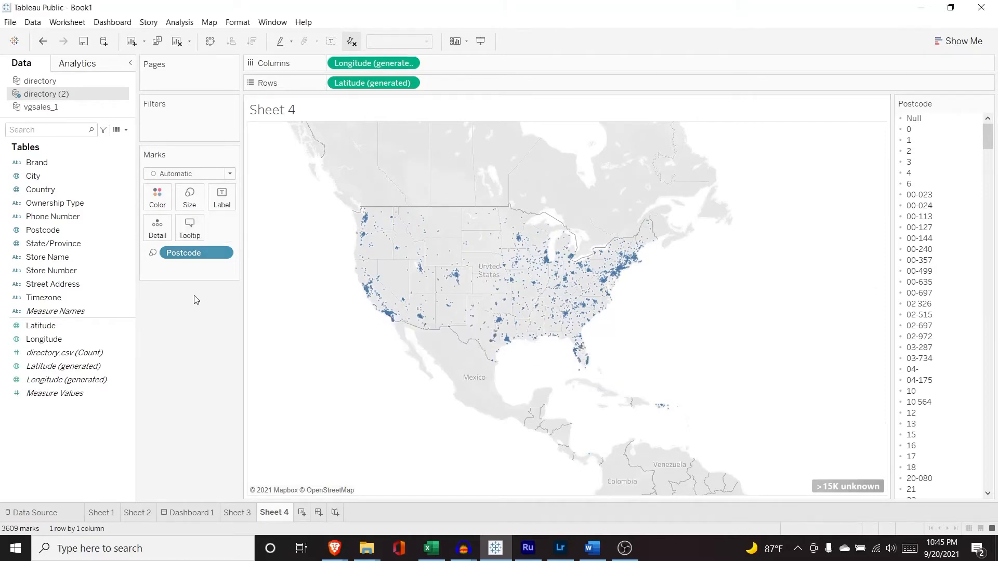
left_click(188, 203)
left_click(194, 228)
Step: Try showing mark labels on the map and turn them off again
left_click(222, 197)
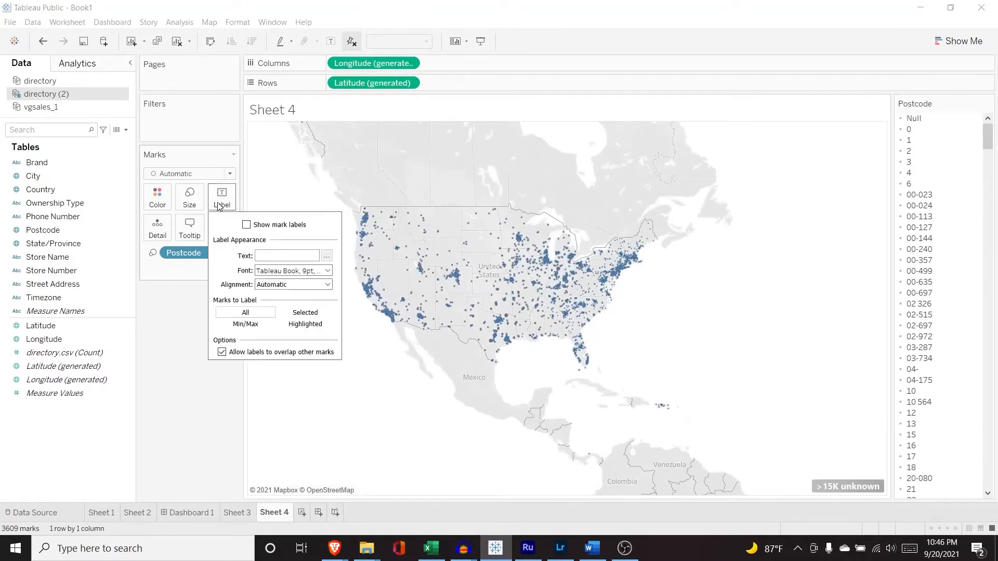
left_click(246, 226)
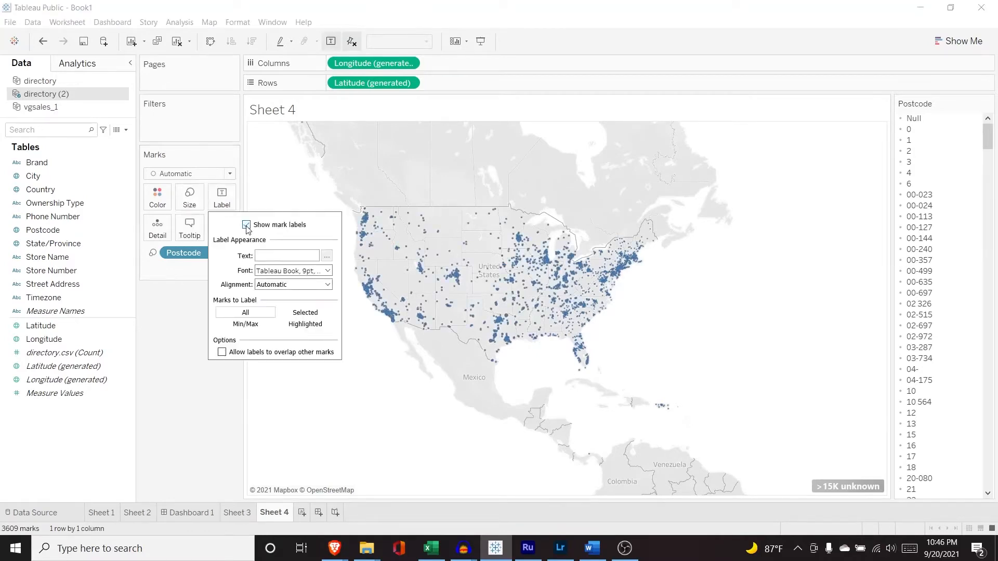
left_click(246, 225)
left_click(174, 302)
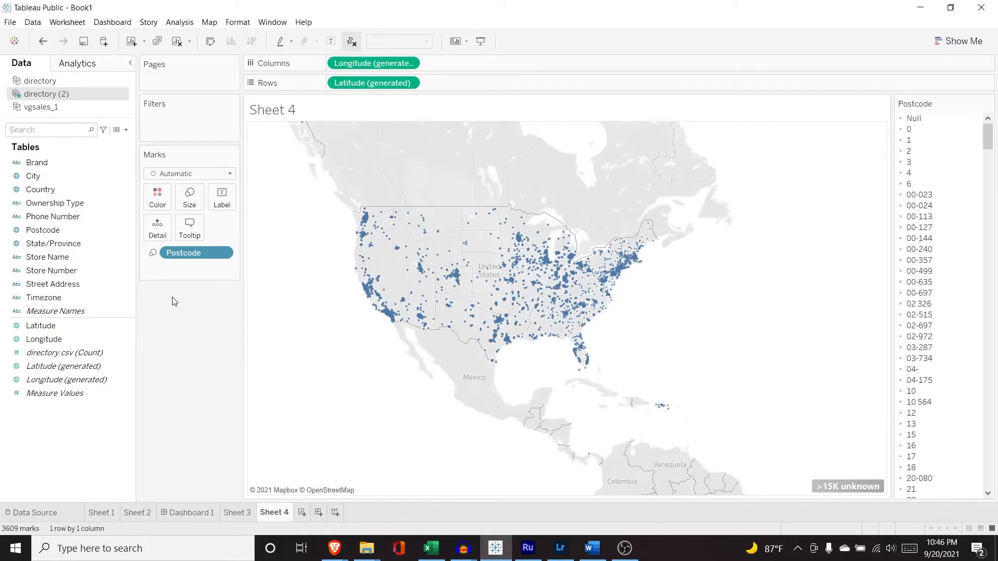
Step: Replace Postcode with State/Province on the map marks and set the mark type to Map
mouse_move(192, 257)
left_mouse_down()
mouse_move(114, 247)
mouse_move(36, 257)
mouse_move(68, 256)
mouse_move(59, 248)
mouse_move(181, 260)
left_mouse_up()
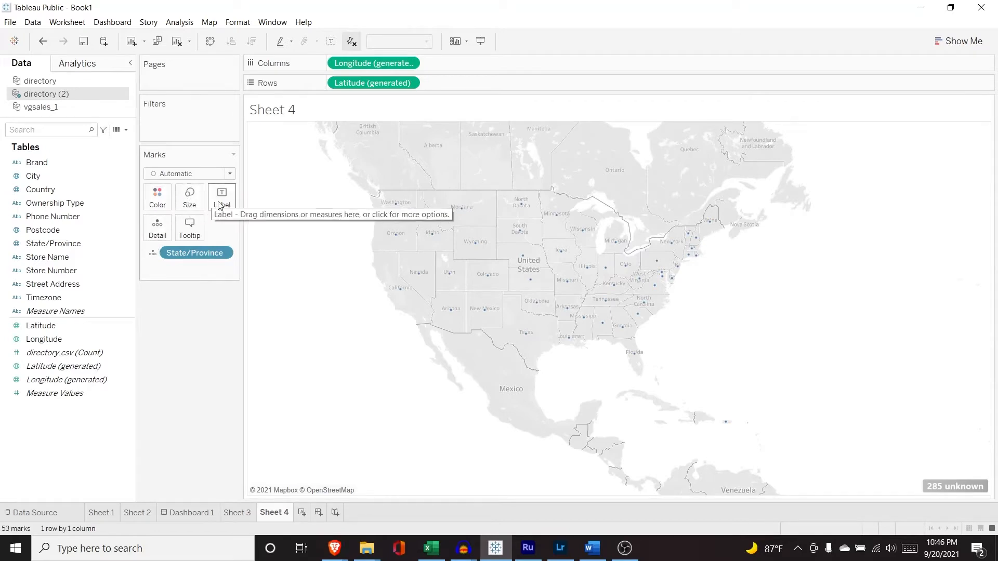
left_click(174, 175)
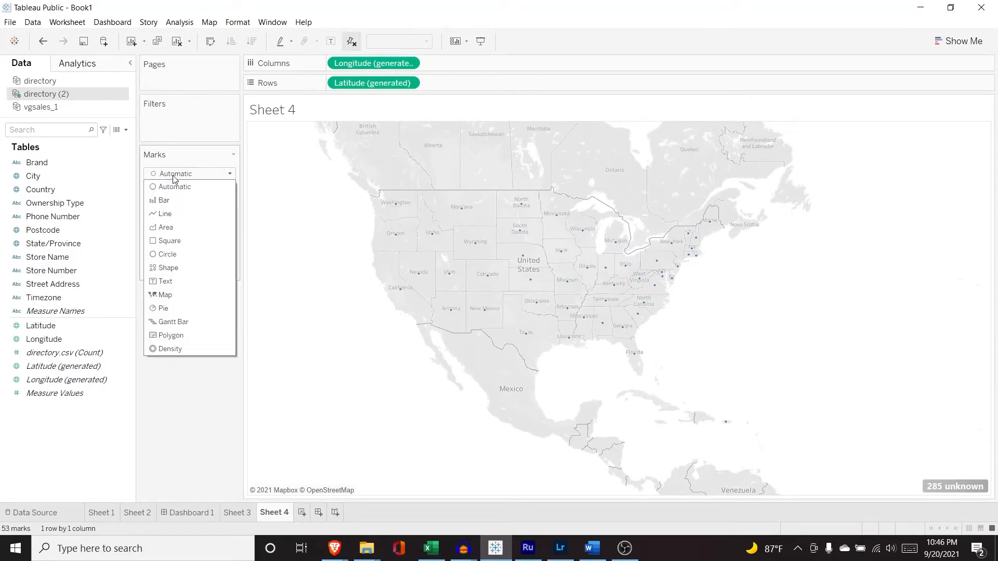
left_click(195, 292)
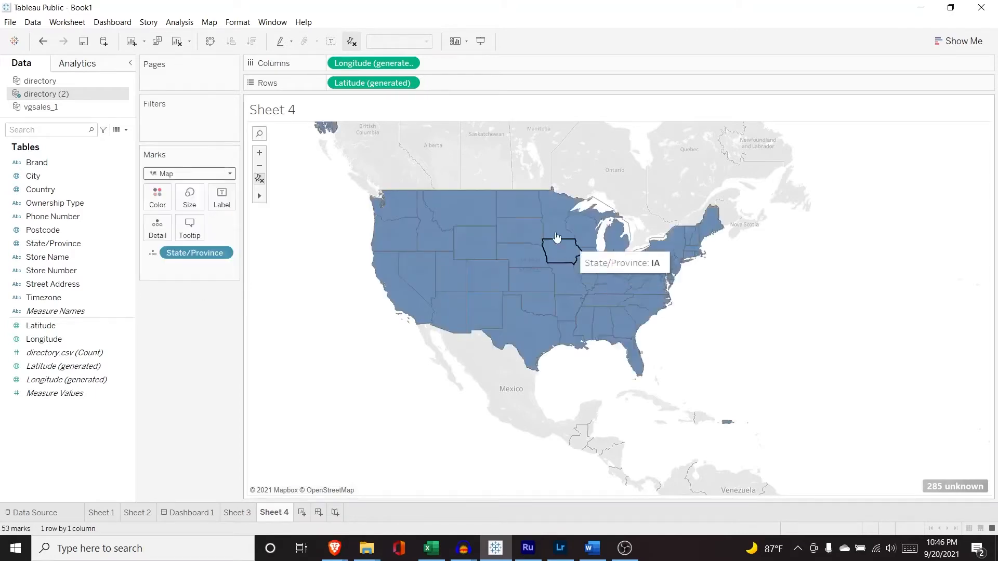
Step: Color the filled map by State/Province so each state gets its own color
left_click(157, 198)
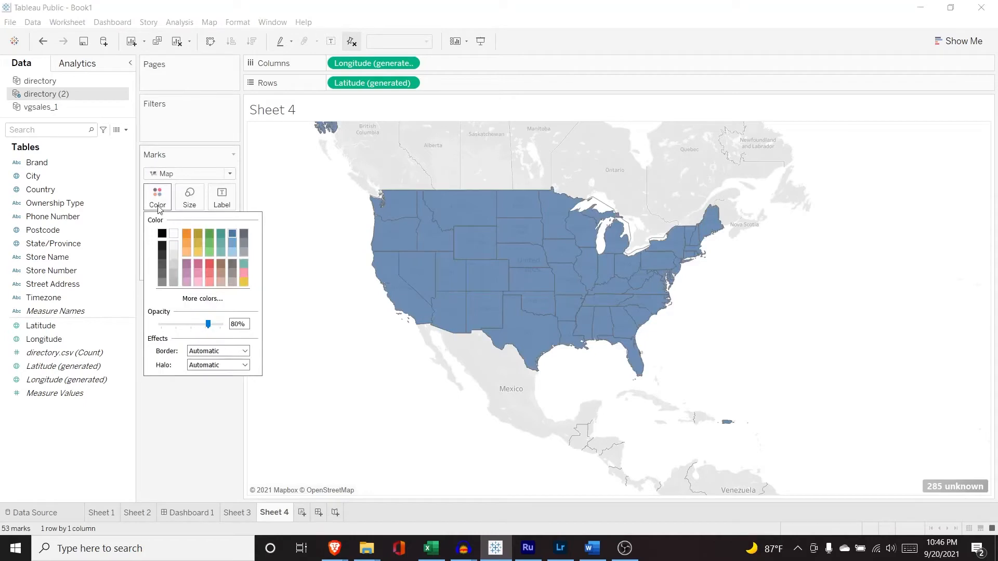
left_click(157, 198)
left_click(152, 253)
left_click(161, 267)
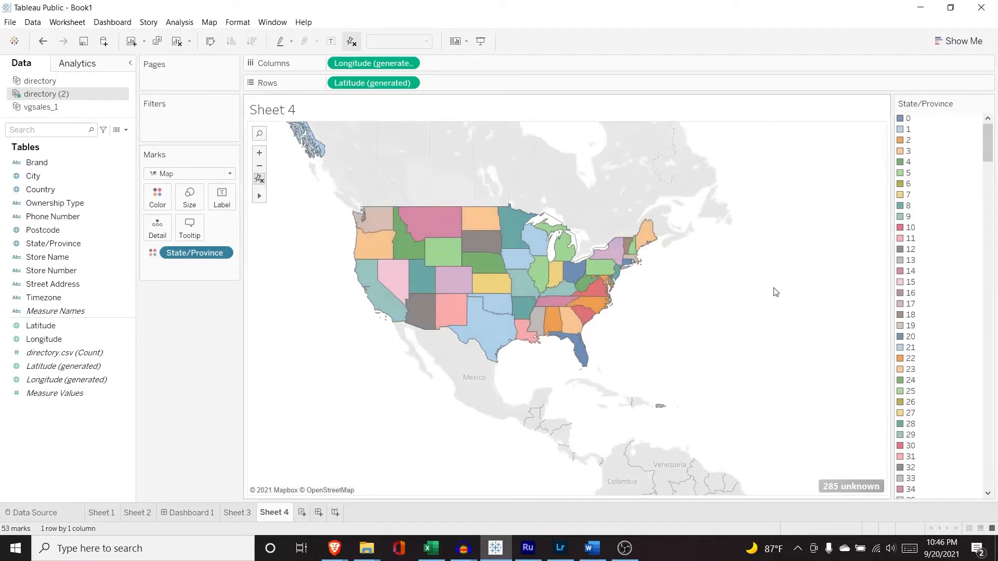
scroll(773, 289, "up", 1)
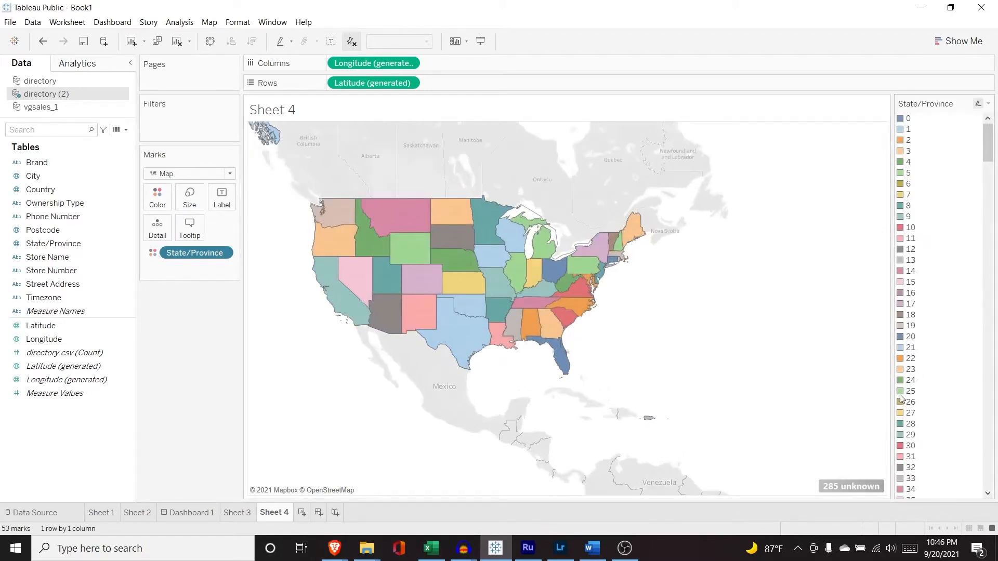
scroll(901, 399, "down", 1)
left_click_drag(987, 151, 979, 106)
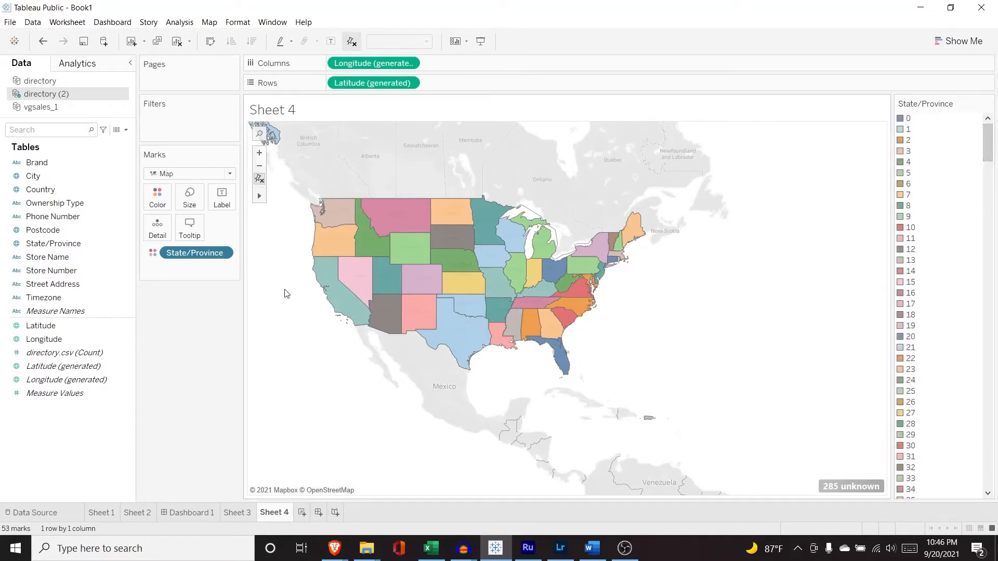
left_click_drag(285, 294, 342, 295)
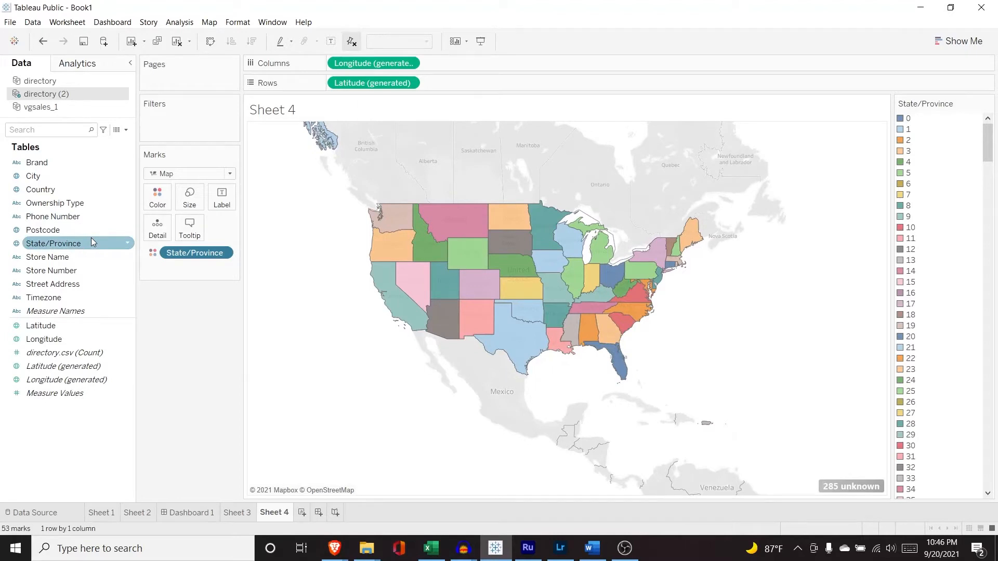
Step: Change the map's mark type to Density and replace State/Province with Postcode as the detail
left_click(205, 175)
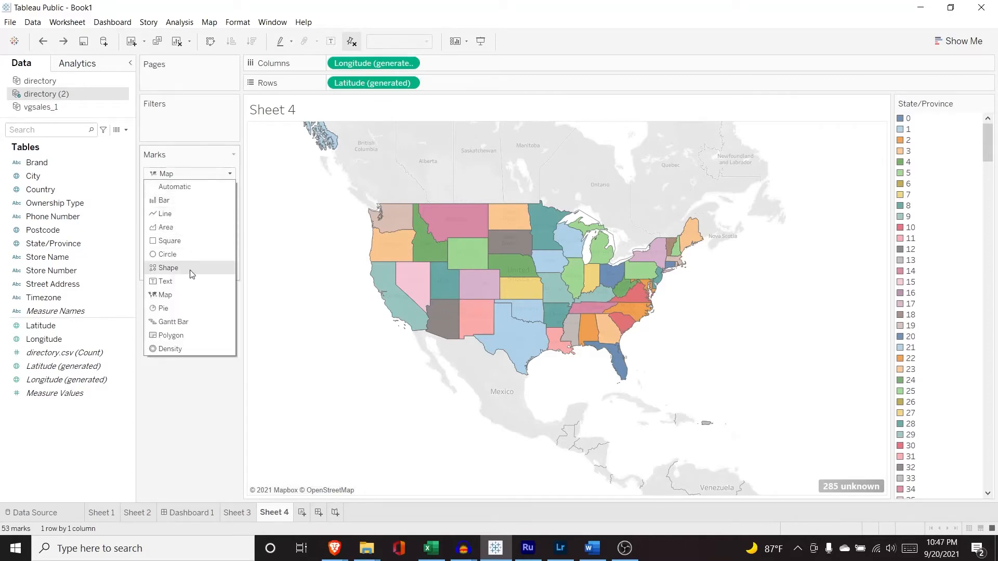
left_click(189, 348)
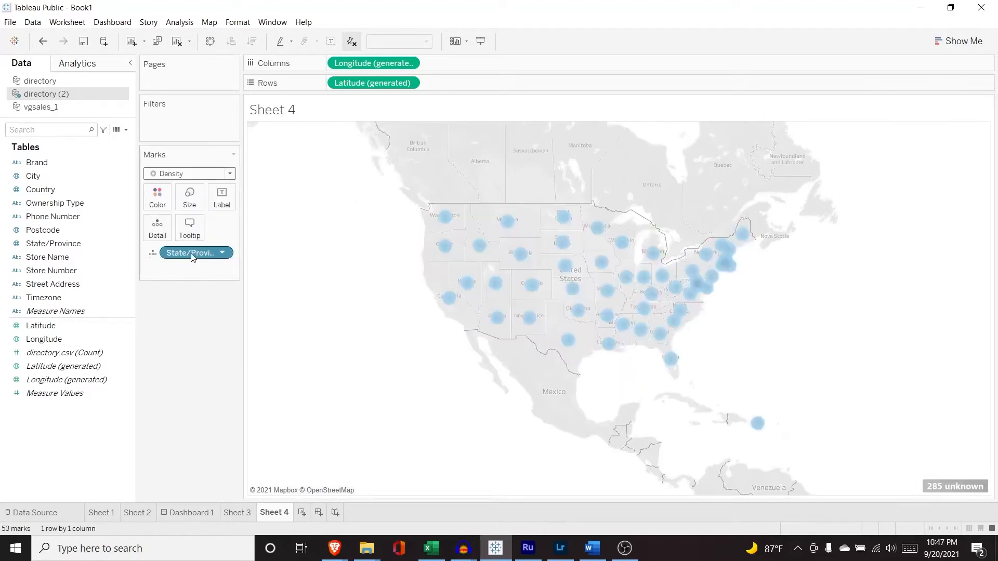
mouse_move(183, 254)
left_mouse_down()
mouse_move(139, 253)
mouse_move(55, 274)
mouse_move(47, 250)
mouse_move(185, 253)
left_mouse_up()
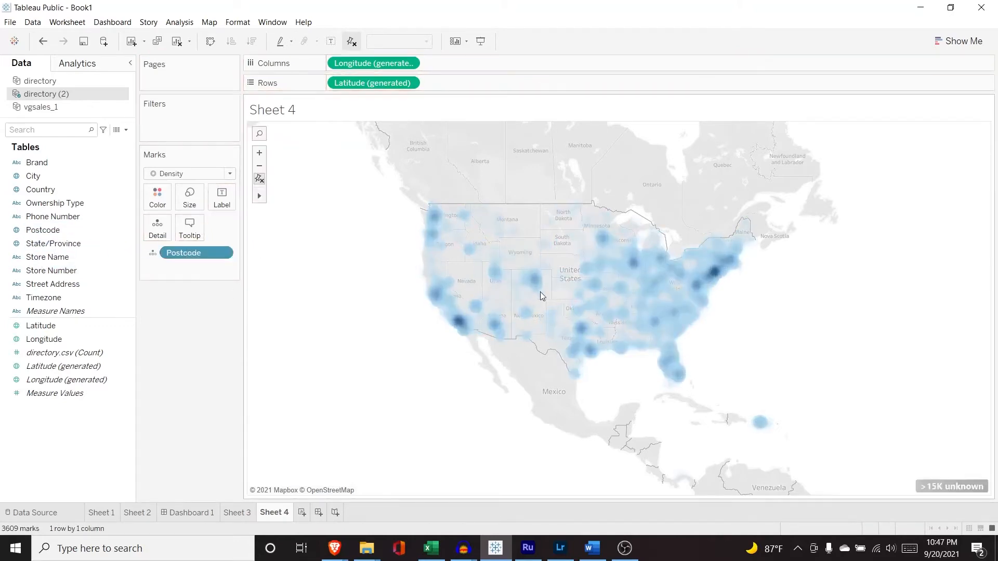
Step: Reduce the size of the density marks to about a quarter of the size range
left_click(189, 197)
left_click_drag(228, 228, 204, 228)
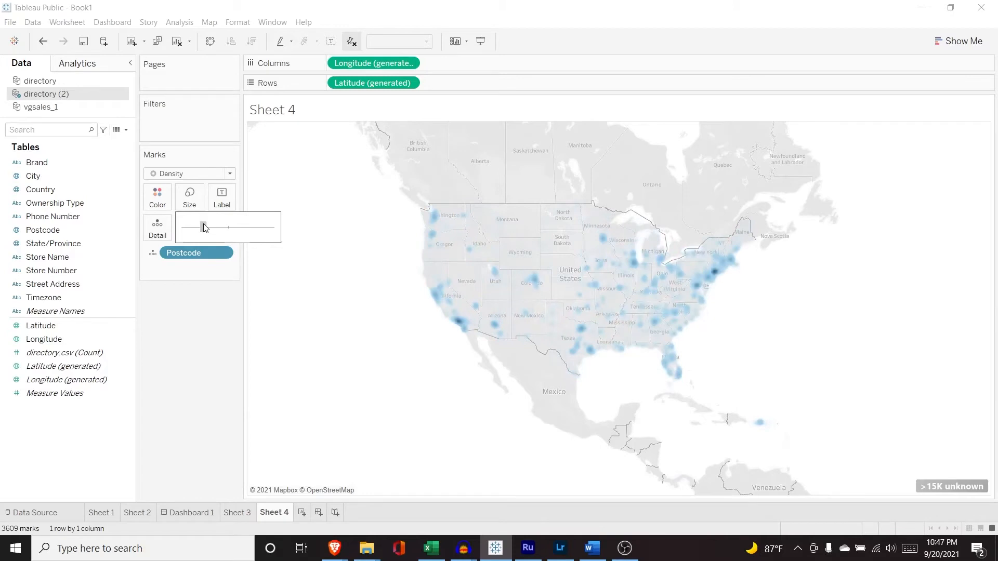
left_click_drag(204, 227, 208, 227)
left_click(156, 202)
left_click(156, 202)
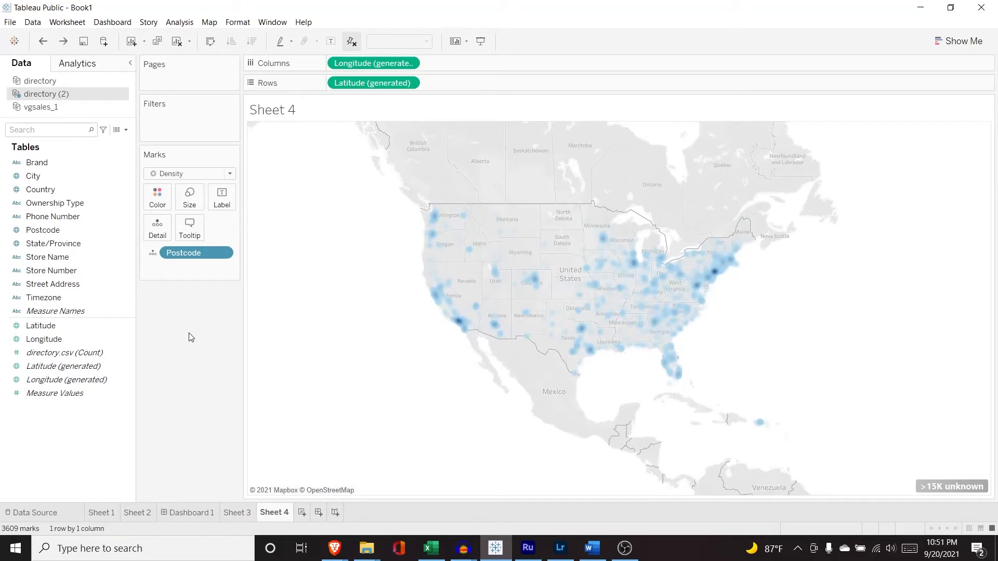
Step: Convert the Global Sales and NA Sales combination chart on Sheet 3 into a treemap
left_click(237, 513)
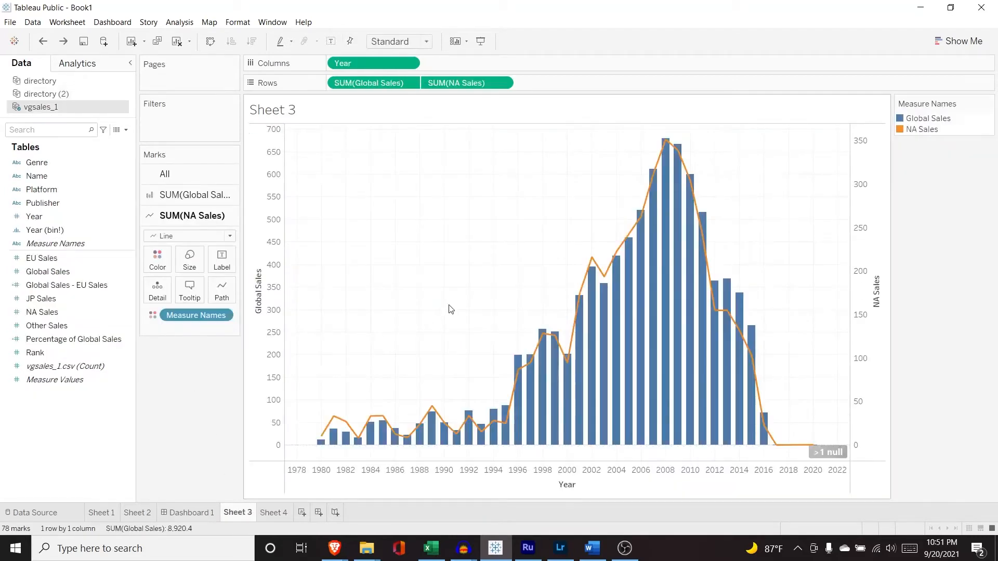
left_click(956, 50)
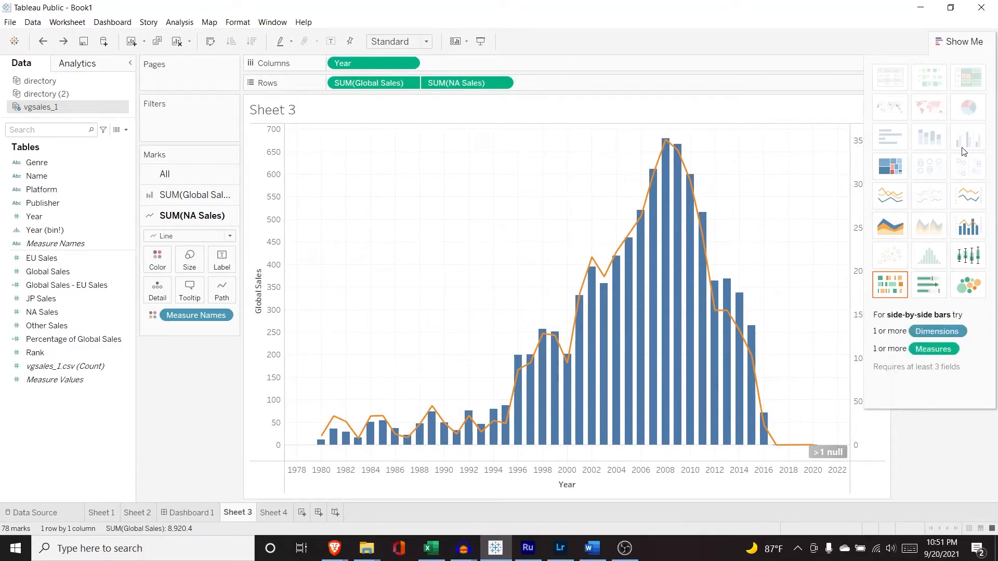
left_click(895, 169)
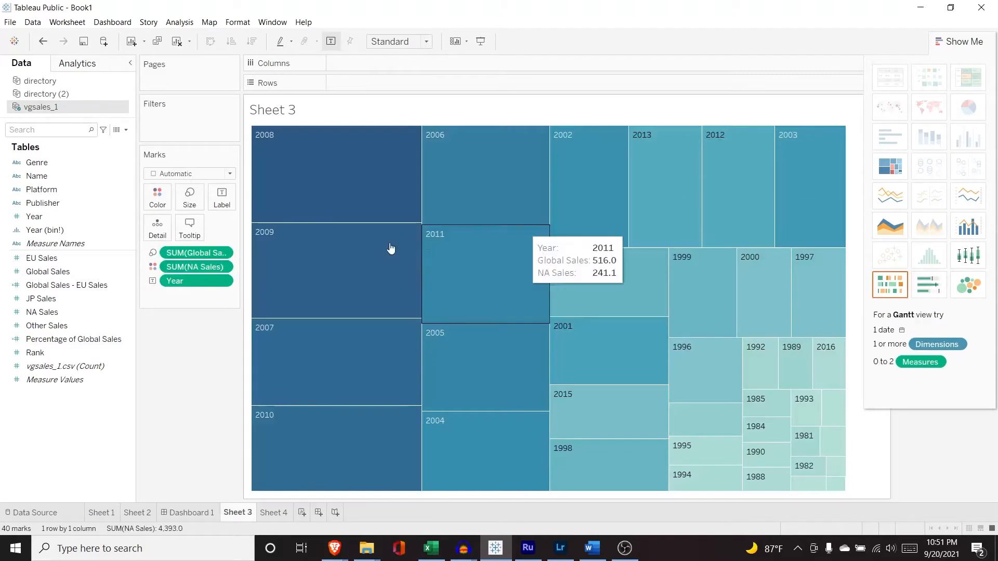
Step: Replace Year with Genre in the treemap and use Genre as the label
left_click_drag(186, 284, 79, 287)
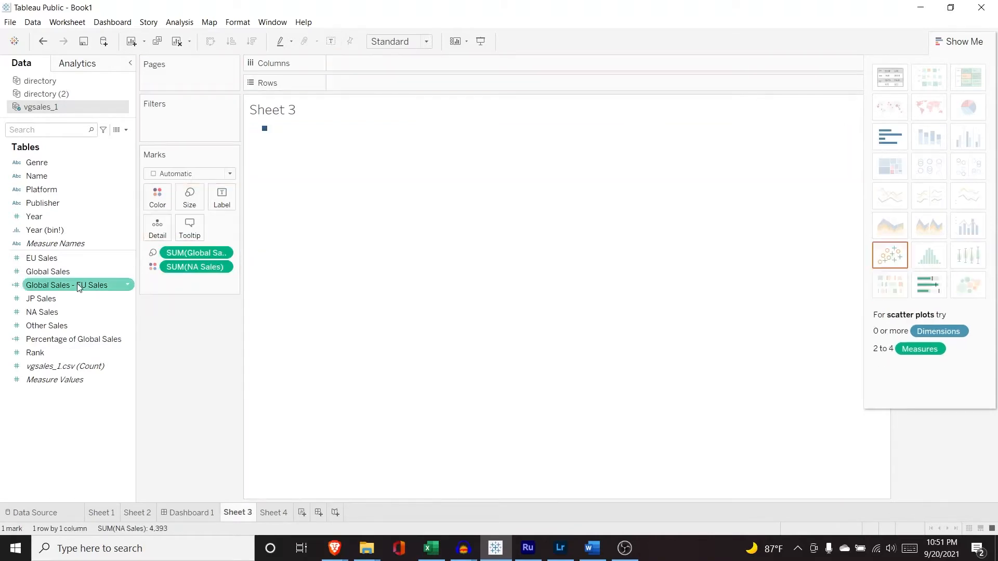
left_click_drag(68, 163, 187, 283)
left_click(153, 281)
left_click(173, 309)
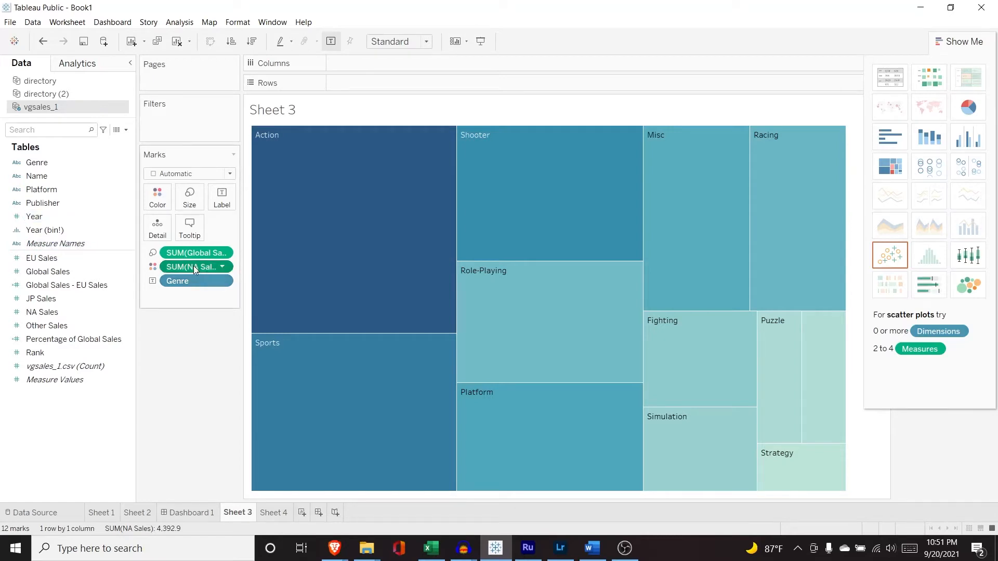
Step: Add Global Sales as a second label to the genre treemap while keeping it as the size measure
left_click_drag(208, 252, 65, 276)
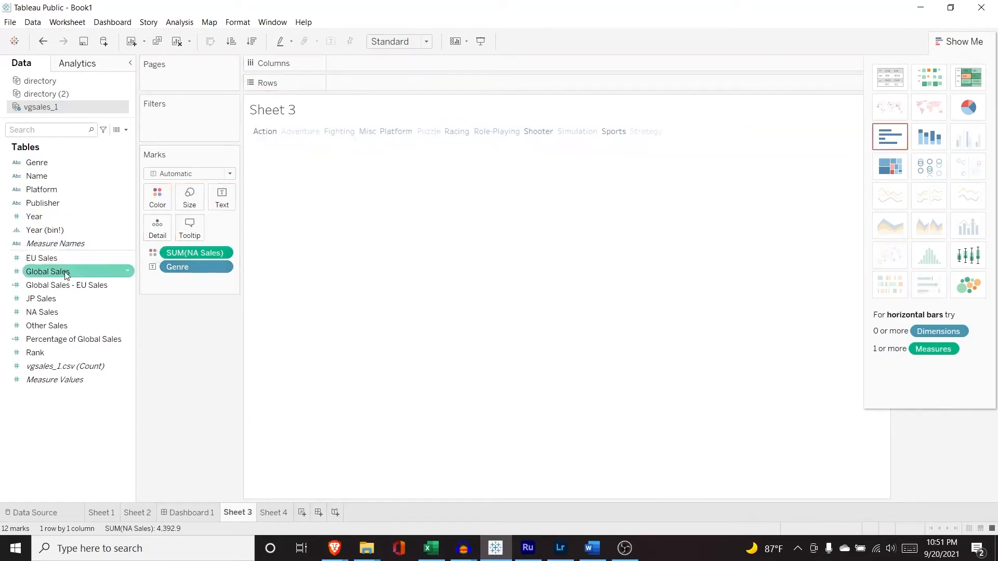
key("ctrl+z")
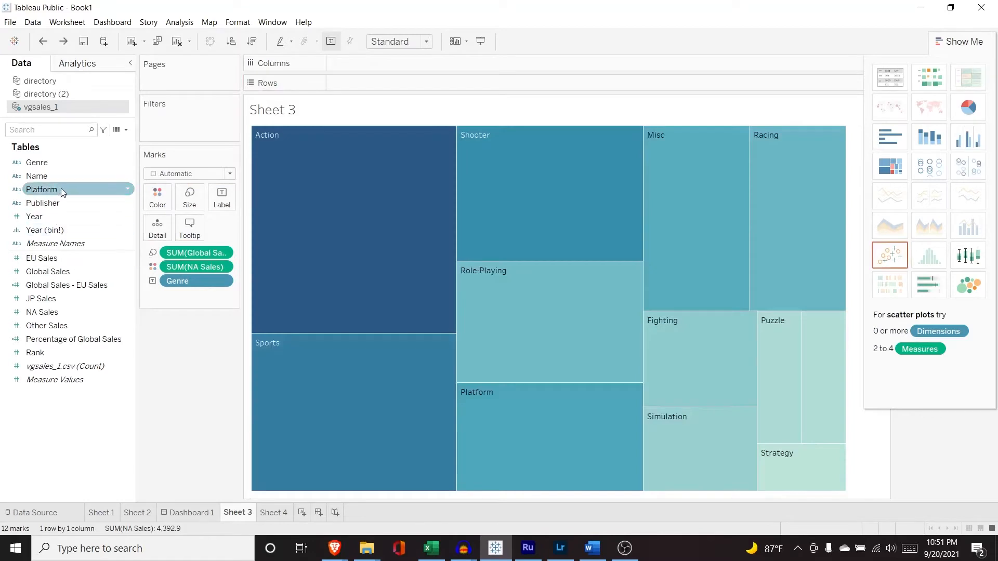
left_click_drag(75, 276, 200, 302)
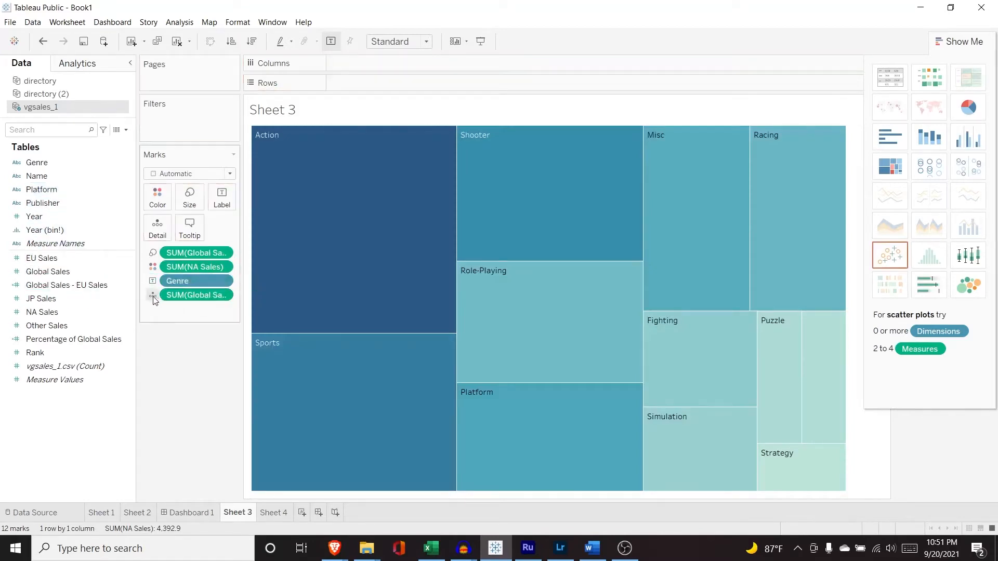
left_click(154, 301)
left_click(179, 321)
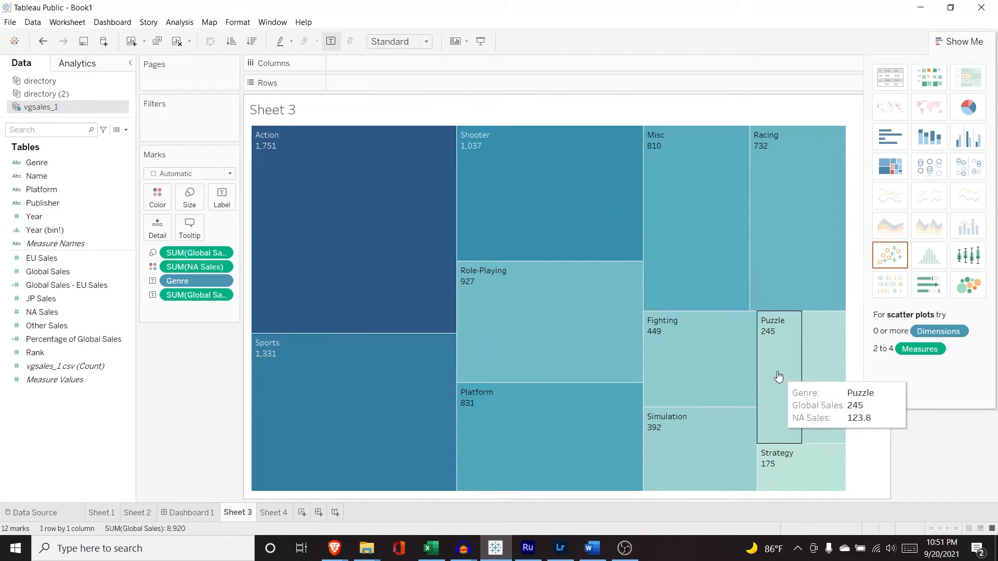
Step: Convert the genre treemap into packed bubbles and add Global Sales as a second label alongside Genre
left_click(964, 293)
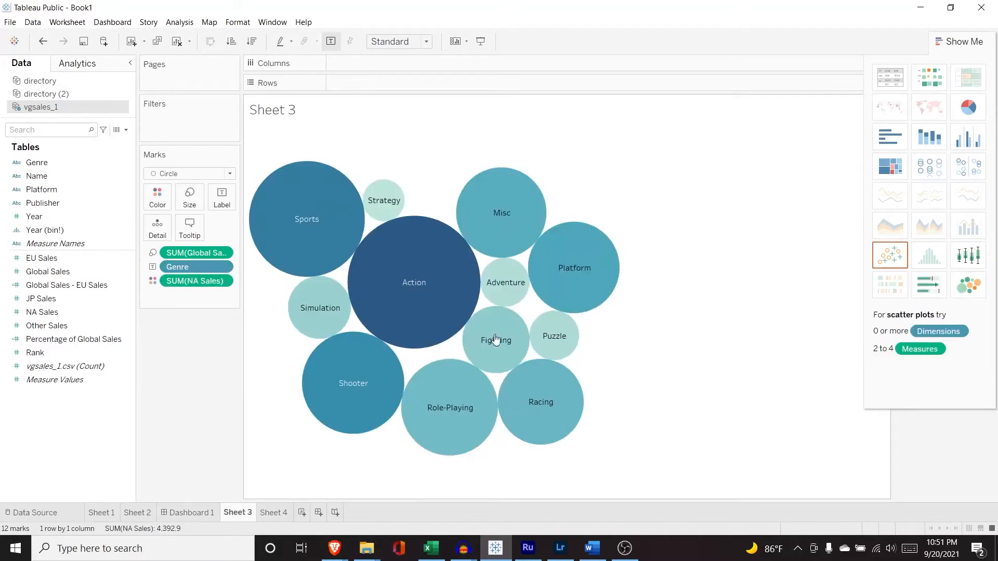
left_click(71, 273)
left_click_drag(70, 277, 190, 296)
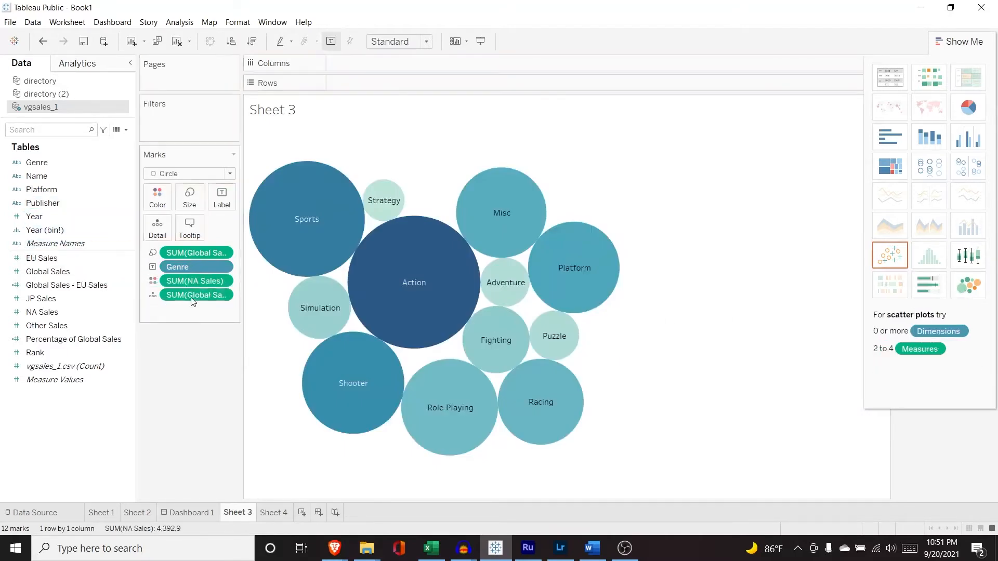
left_click(152, 295)
left_click(168, 326)
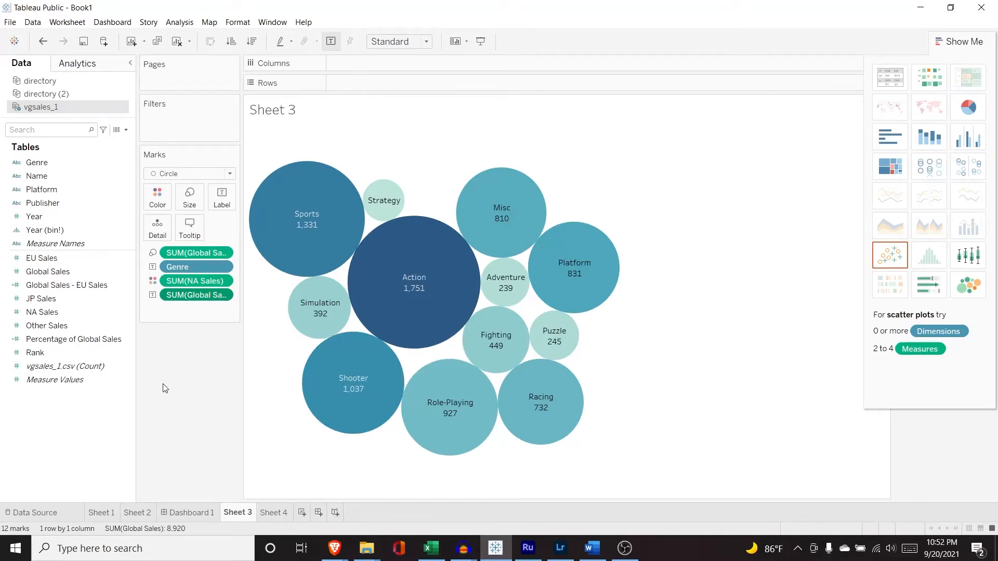
mouse_move(424, 300)
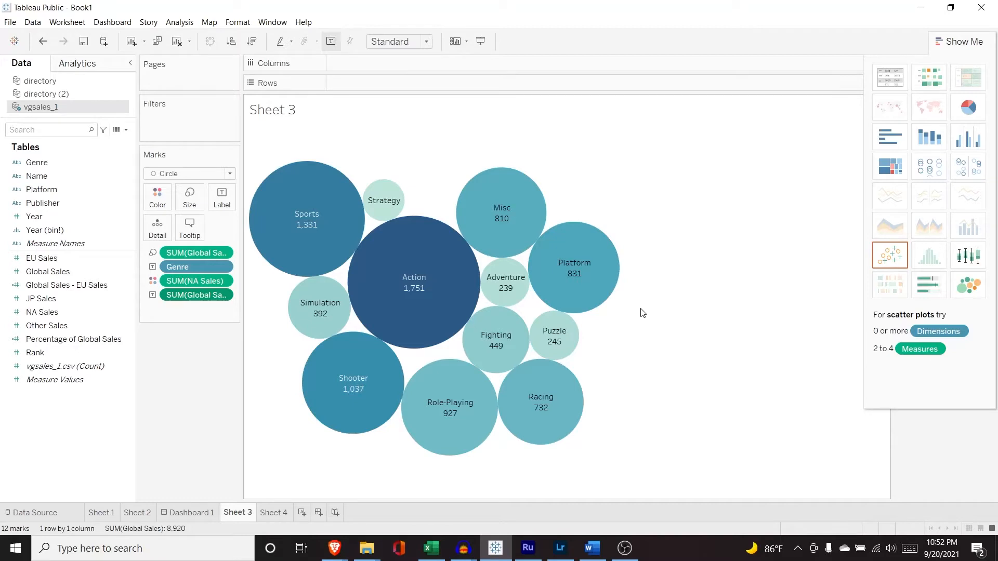
Step: Convert the bubbles into a pie chart by Genre, remove NA Sales from the marks and label the slices with Global Sales
left_click(968, 107)
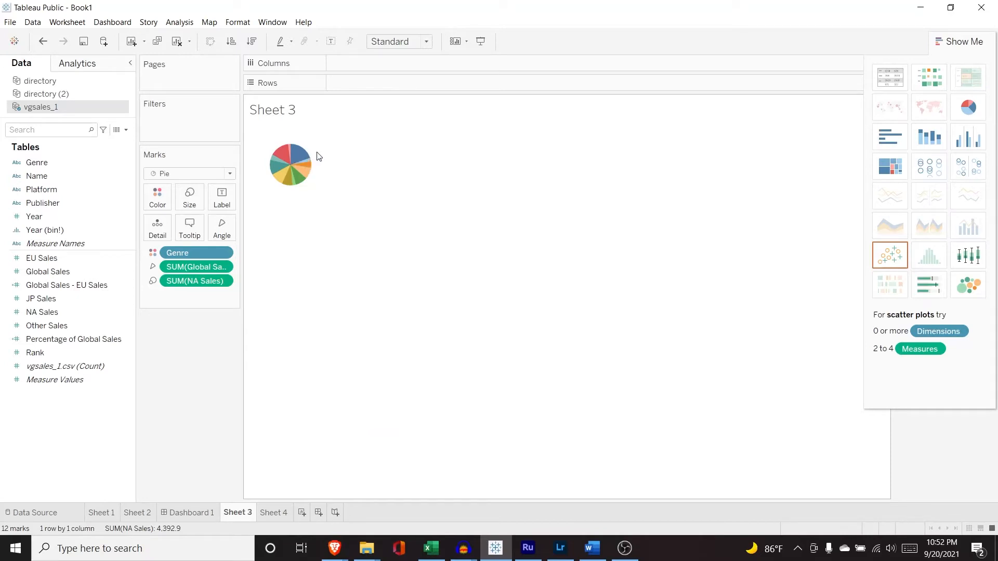
left_click(302, 156)
left_click(309, 131)
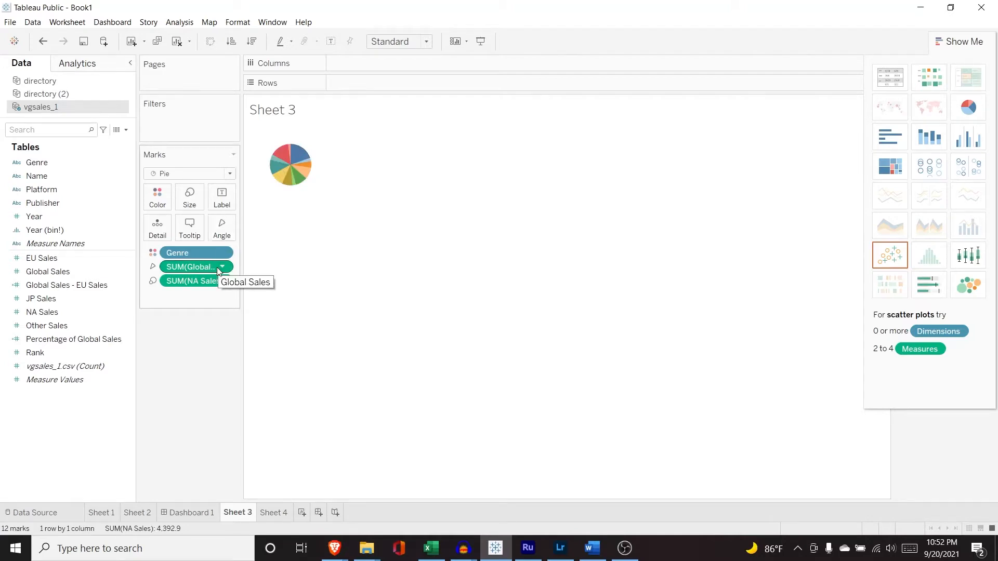
mouse_move(183, 282)
left_mouse_down()
mouse_move(193, 291)
mouse_move(107, 295)
mouse_move(182, 287)
left_mouse_up()
left_click(82, 272)
left_click(153, 282)
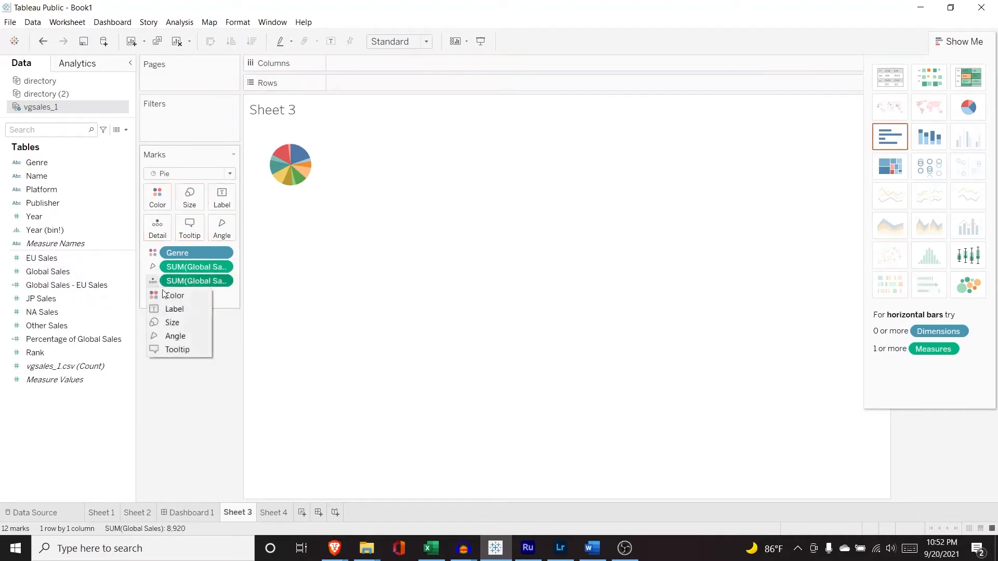
left_click(173, 308)
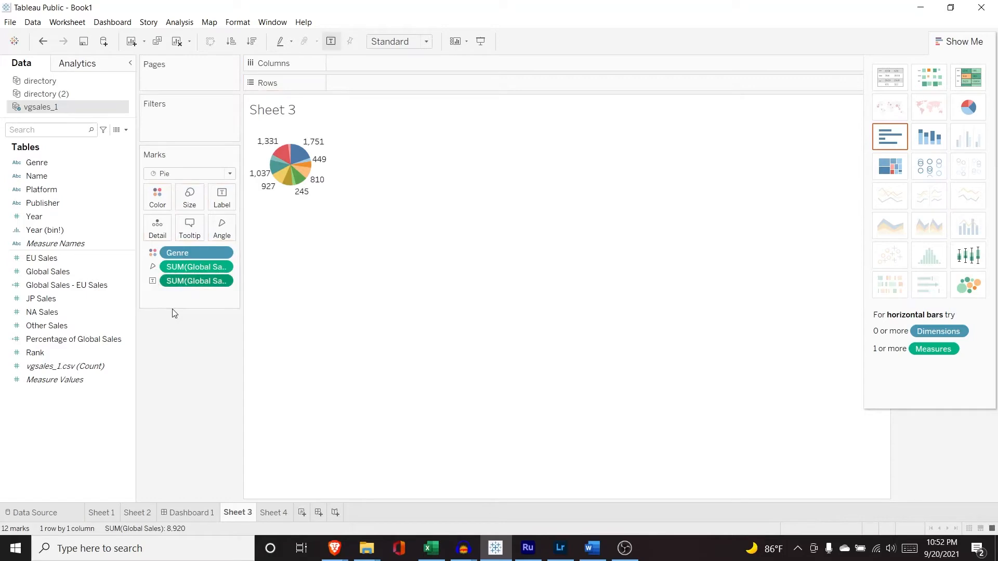
Step: Enlarge the pie chart by widening and heightening its view area, and adjust the mark size so the whole circle fits
left_click(190, 197)
left_click_drag(207, 227, 238, 227)
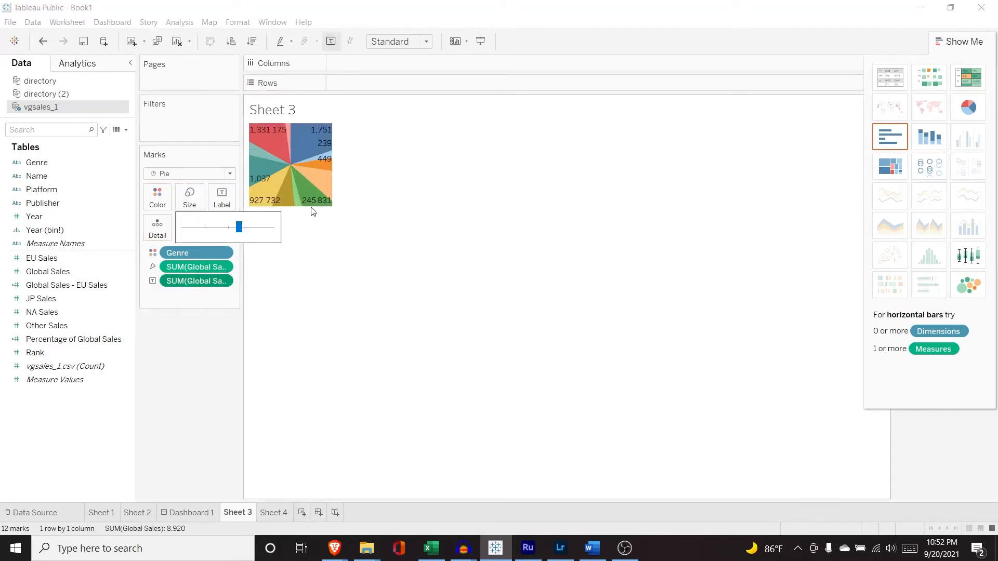
left_click(333, 169)
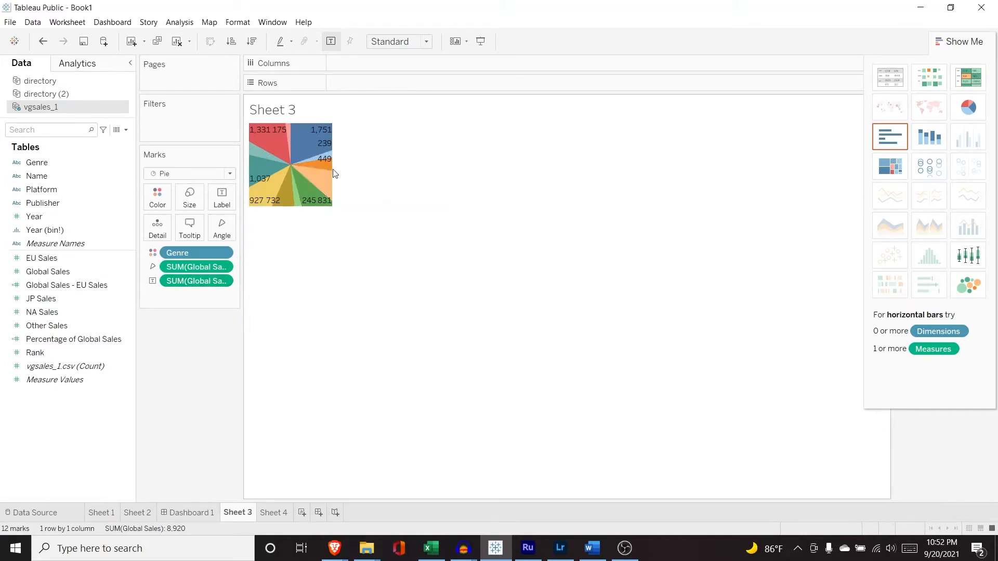
left_click_drag(333, 169, 493, 175)
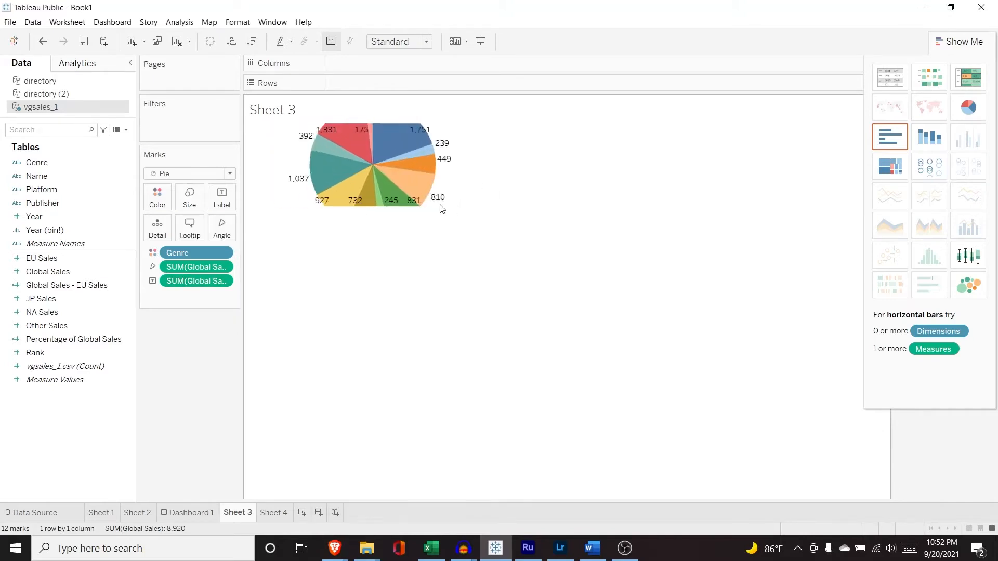
left_click_drag(435, 208, 441, 343)
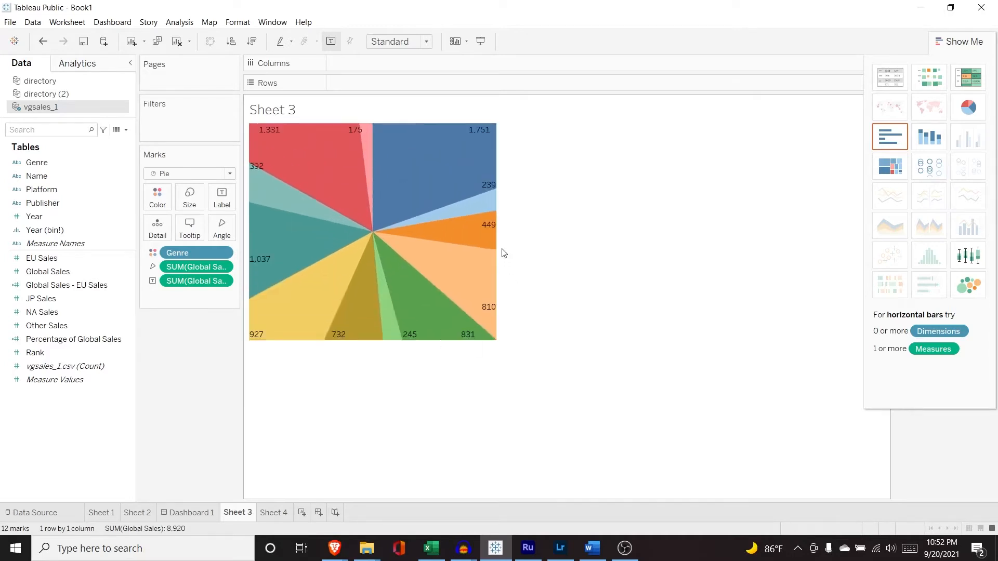
left_click_drag(497, 247, 622, 250)
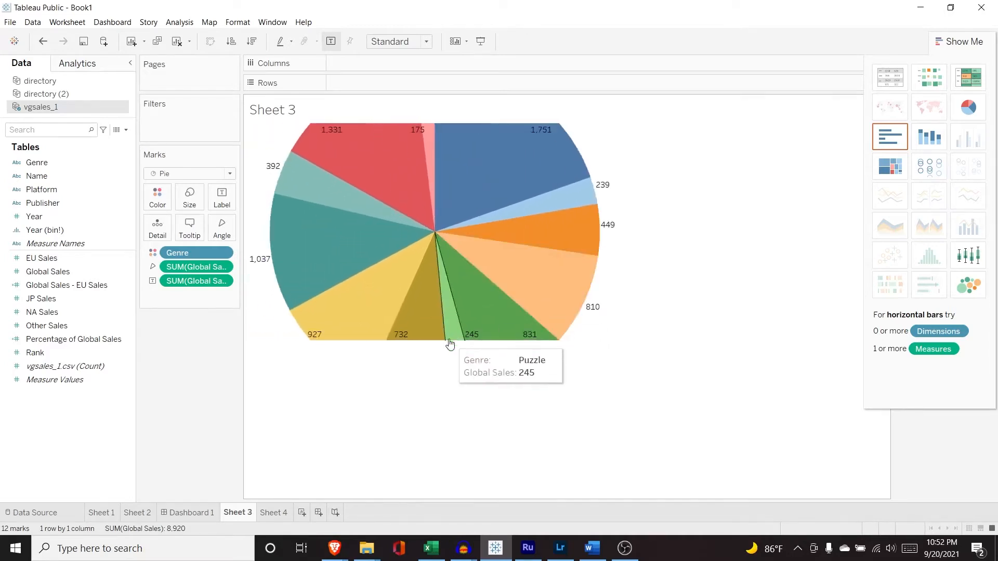
left_click_drag(451, 344, 456, 428)
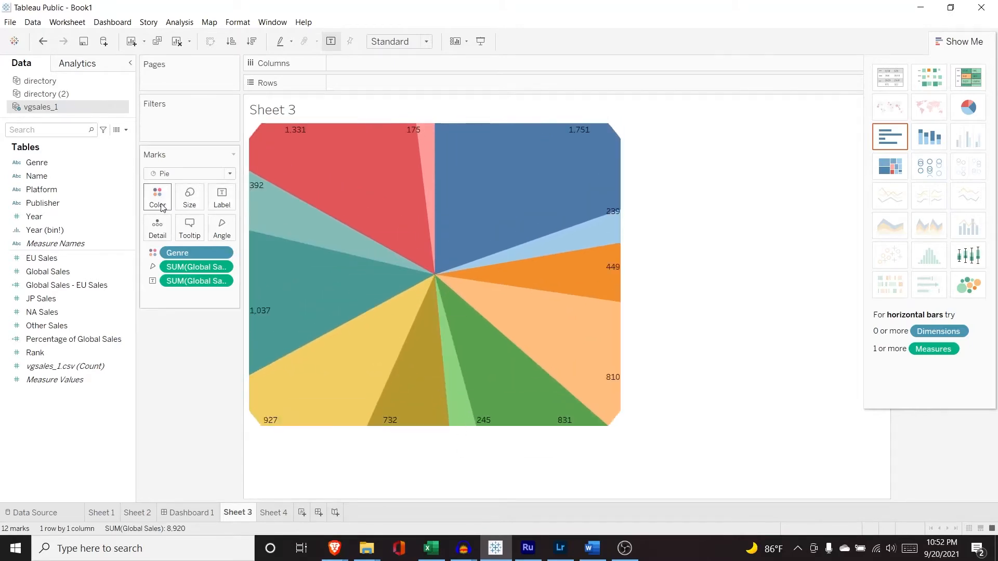
left_click(190, 197)
left_click_drag(242, 227, 218, 229)
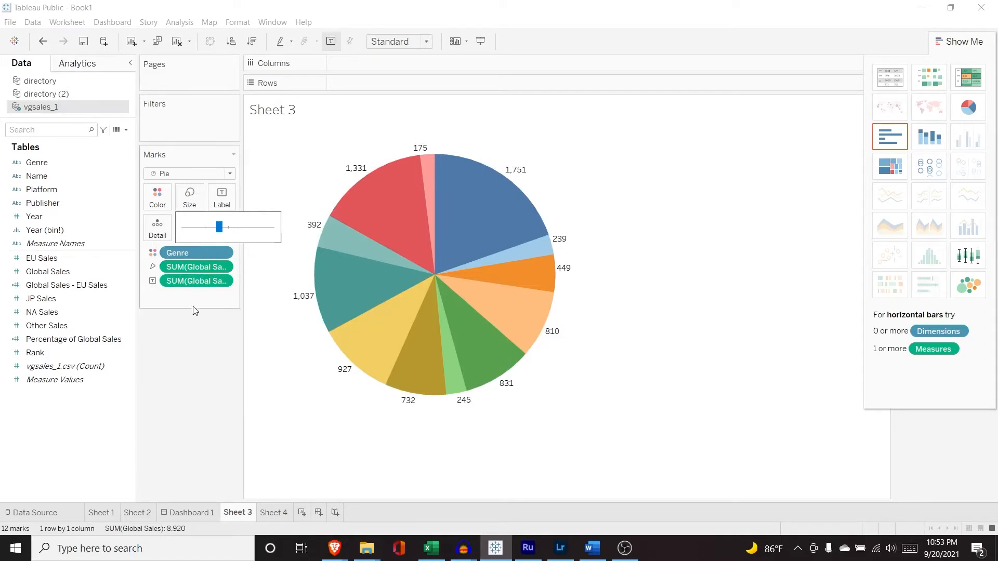
Step: Add Genre as a second label on the pie slices and sort the genres in descending order of Global Sales
left_click_drag(64, 171, 195, 298)
left_click(153, 295)
left_click(168, 323)
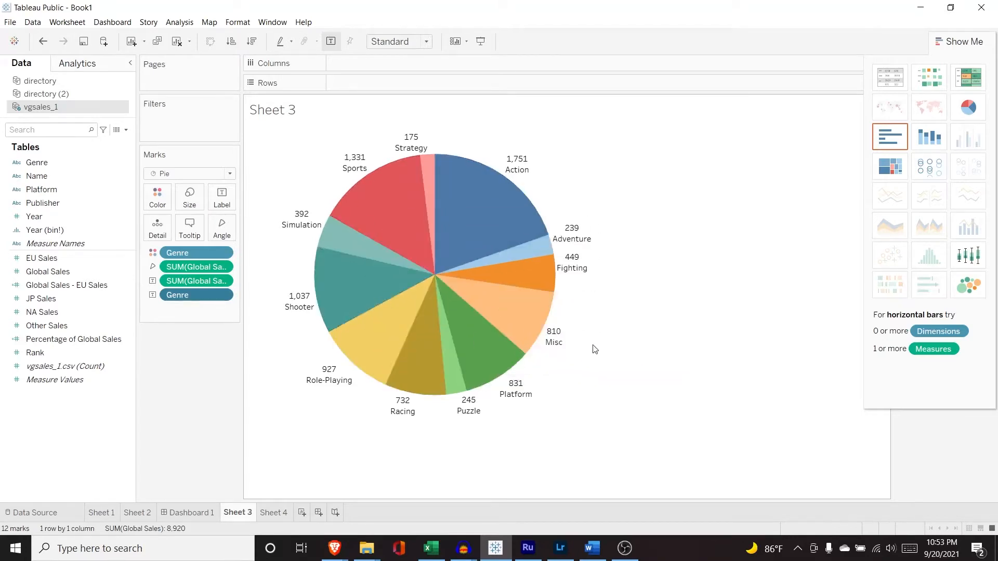
left_click(252, 41)
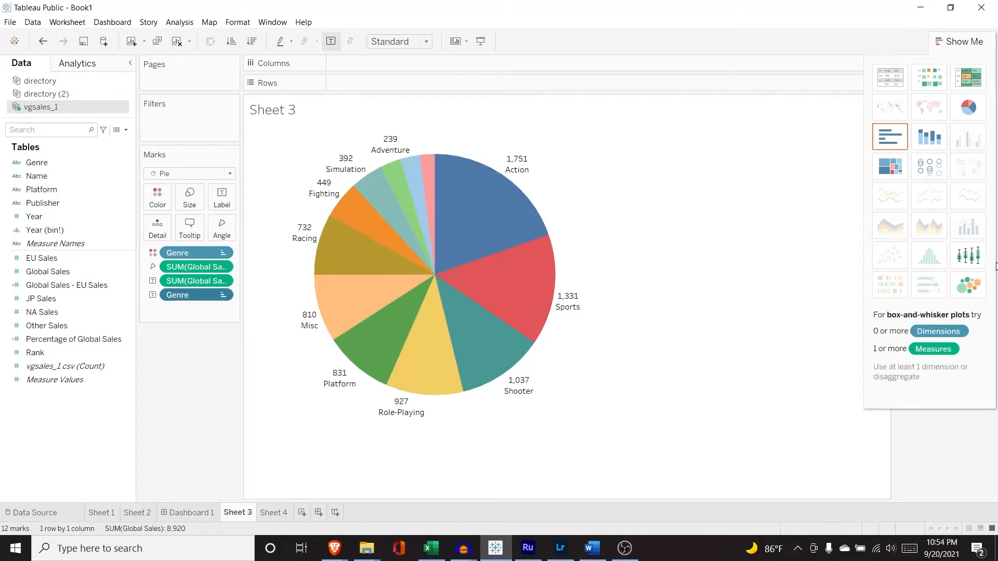
Step: Convert the pie chart into a box-and-whisker plot of Global Sales by Genre and inspect its whiskers and hinges
left_click(979, 262)
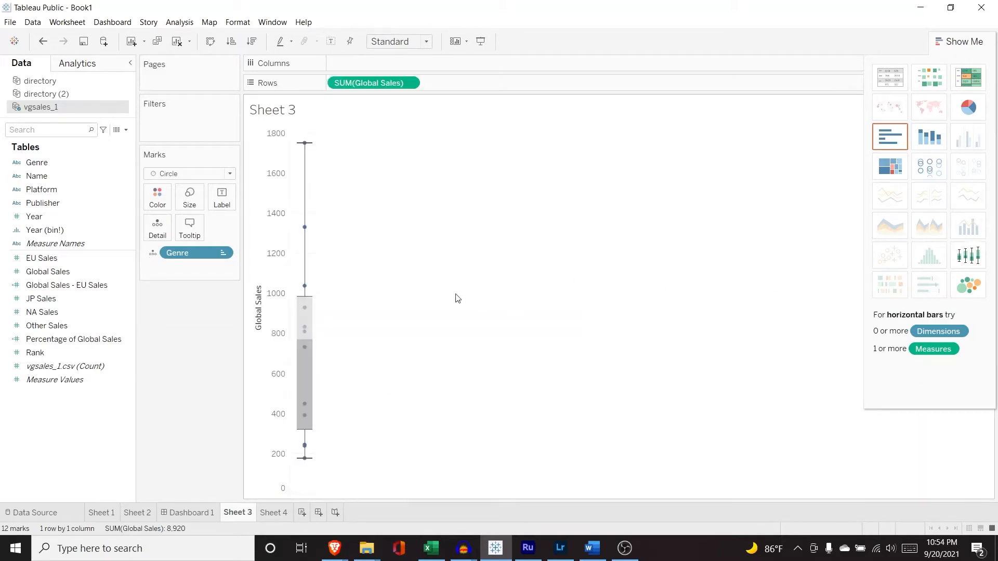
mouse_move(305, 143)
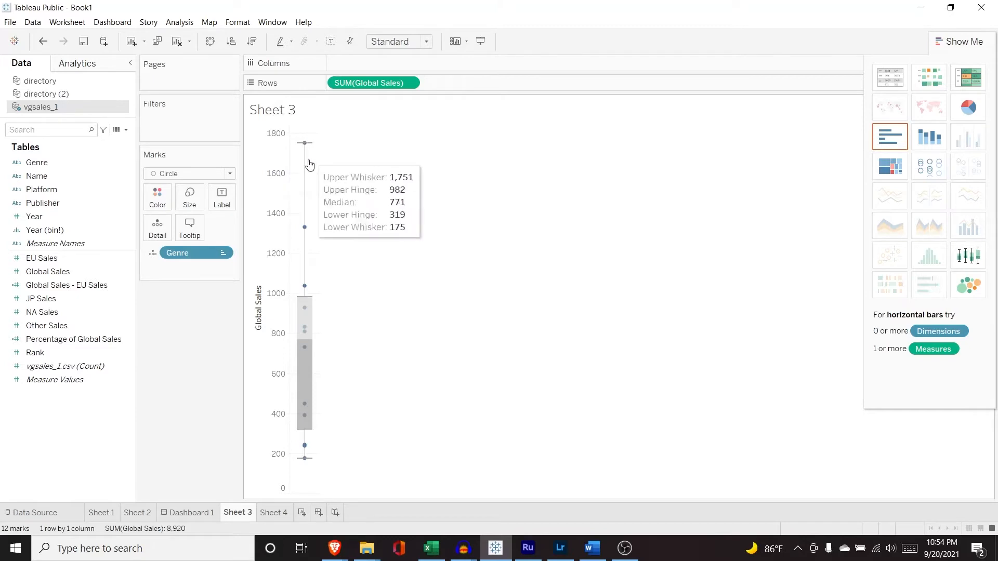
mouse_move(304, 292)
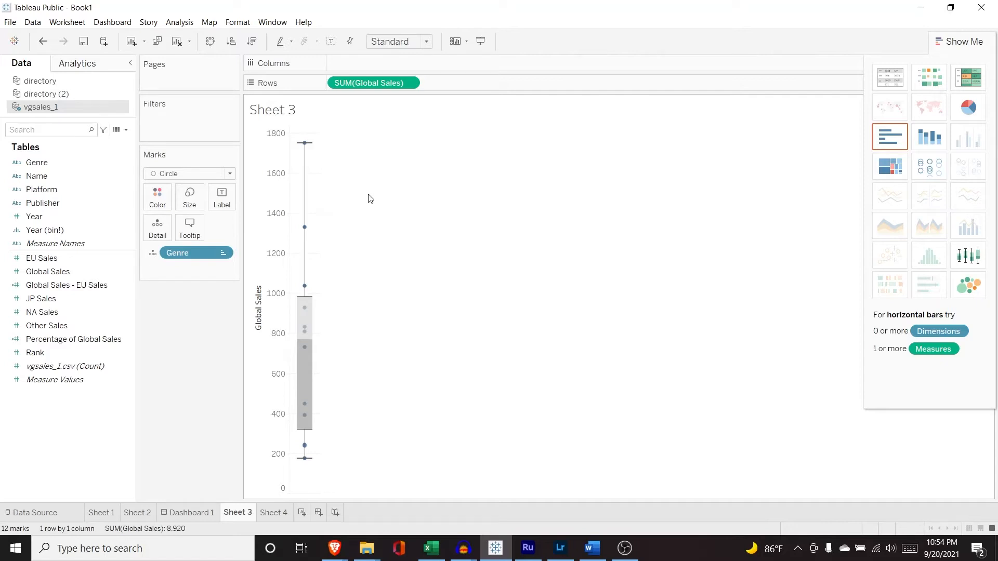
Step: Create a new worksheet and build an area chart of NA Sales over Year
left_click(302, 513)
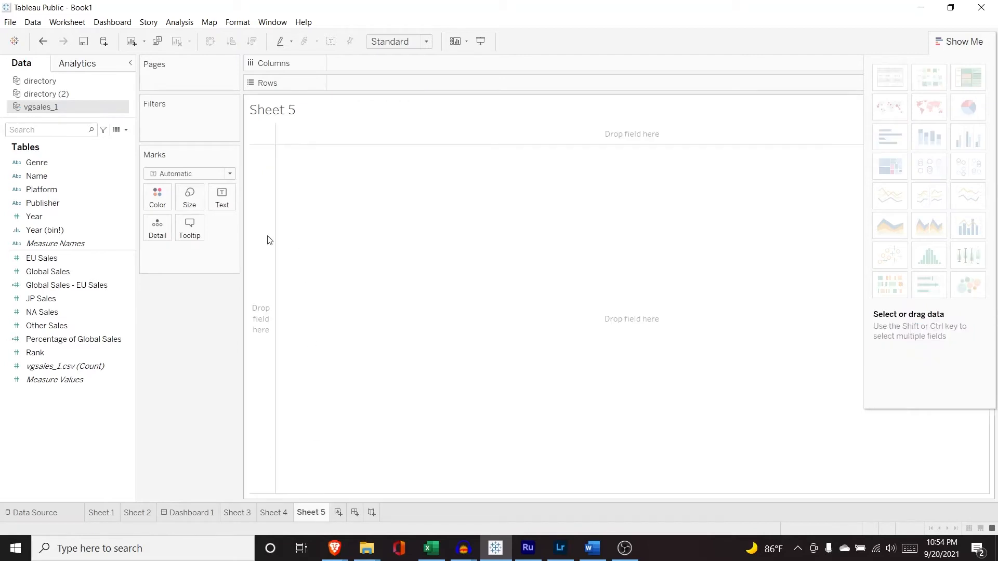
left_click_drag(61, 215, 372, 65)
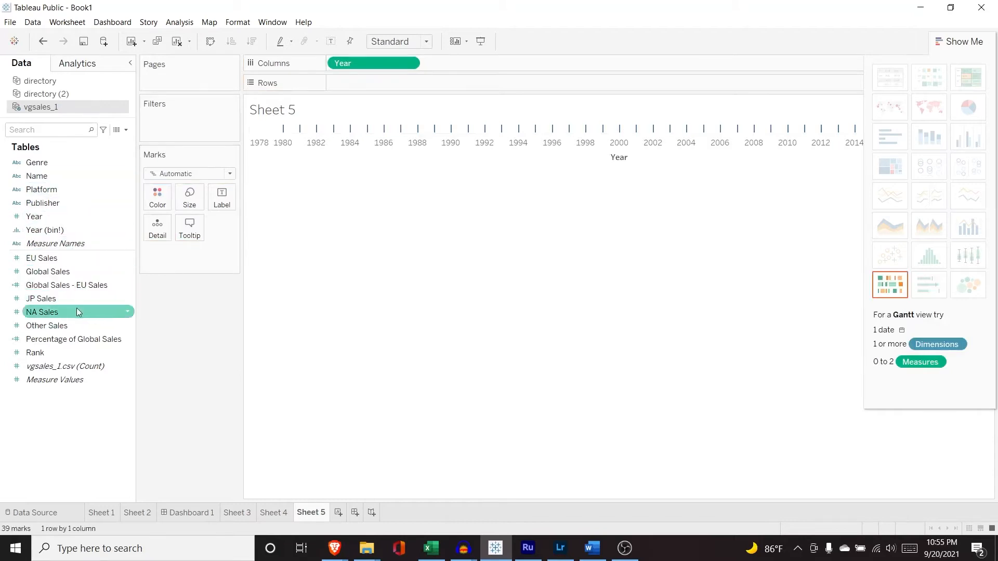
mouse_move(46, 312)
left_mouse_down()
mouse_move(95, 301)
mouse_move(411, 85)
left_mouse_up()
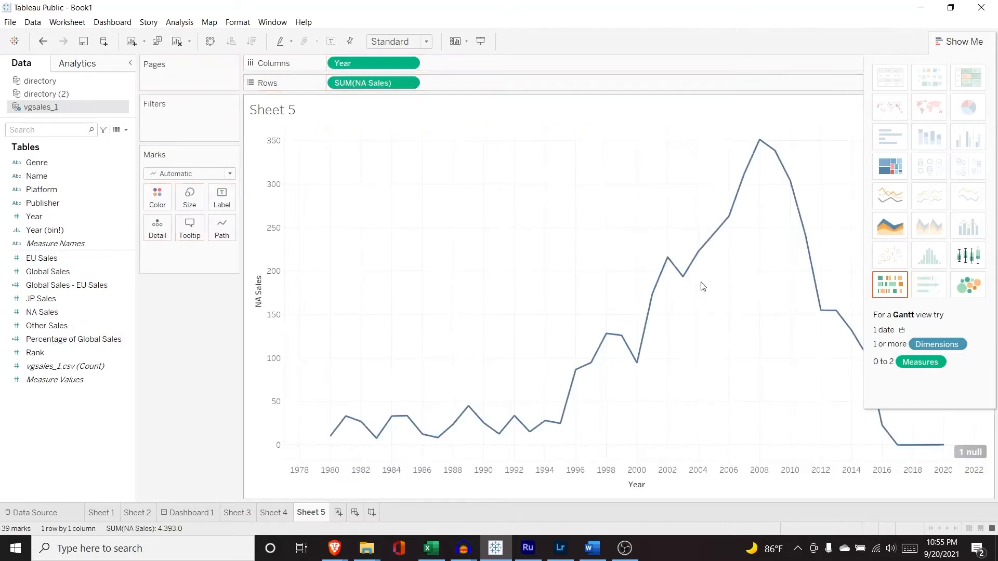
left_click(895, 228)
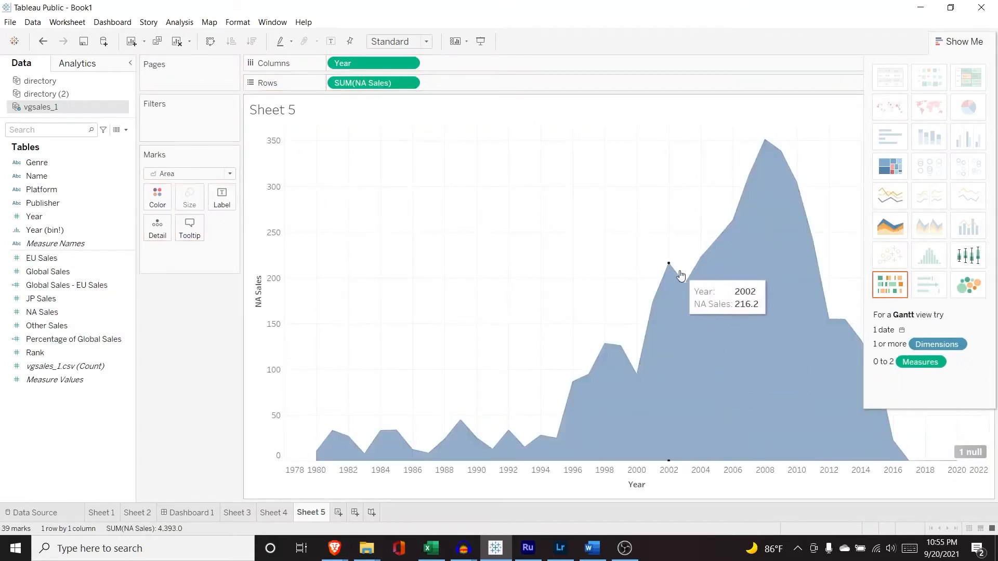
Step: Split the area chart by Genre using color, and label the areas with Genre
mouse_move(66, 174)
left_mouse_down()
mouse_move(102, 212)
mouse_move(172, 258)
left_mouse_up()
left_click(153, 254)
left_click(155, 267)
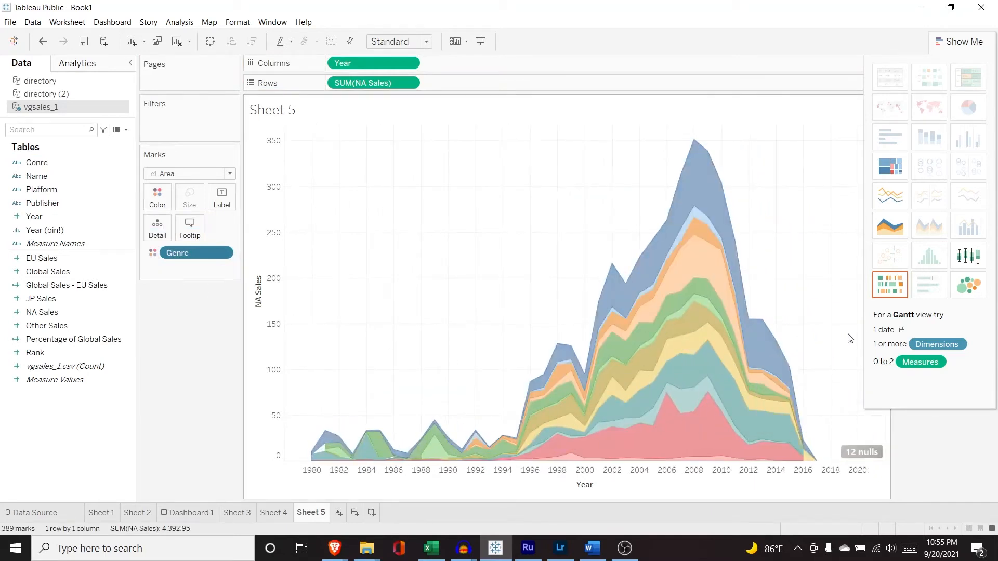
left_click_drag(67, 163, 183, 272)
left_click(152, 270)
left_click(172, 294)
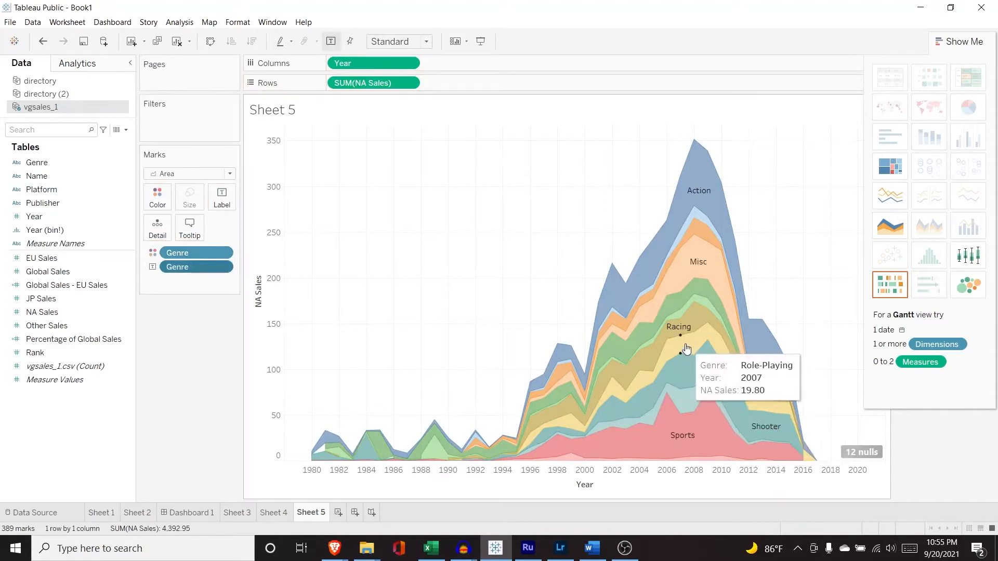
scroll(685, 345, "up", 1)
scroll(685, 345, "up", 3)
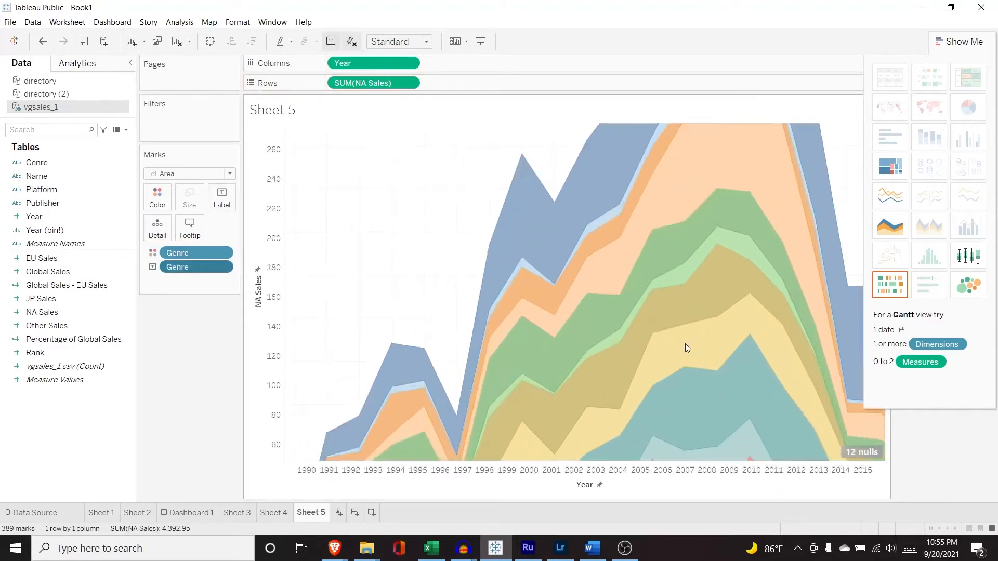
scroll(686, 348, "down", 4)
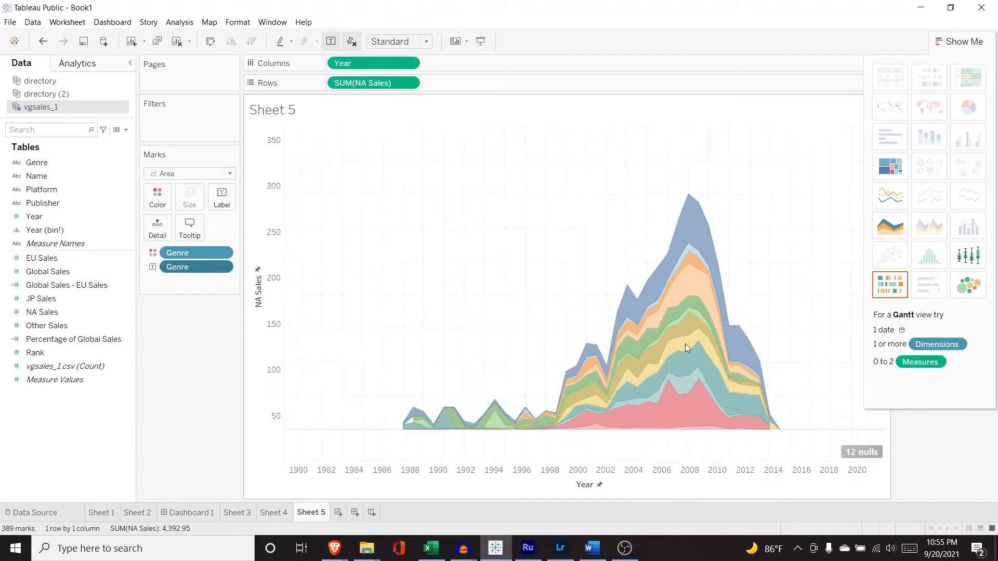
scroll(686, 348, "up", 1)
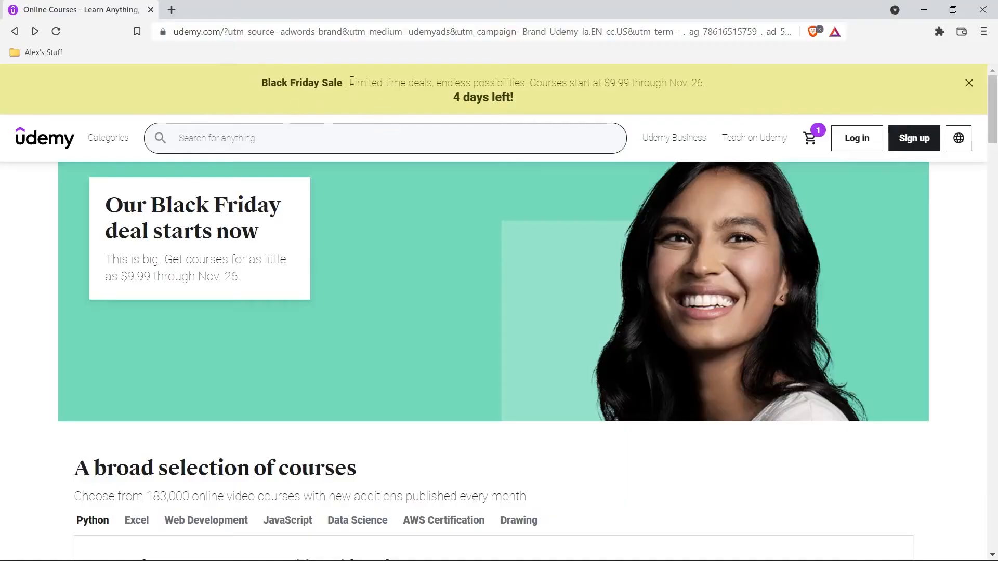
Step: Switch to the Udemy website and search for Tableau courses
type("Tableau")
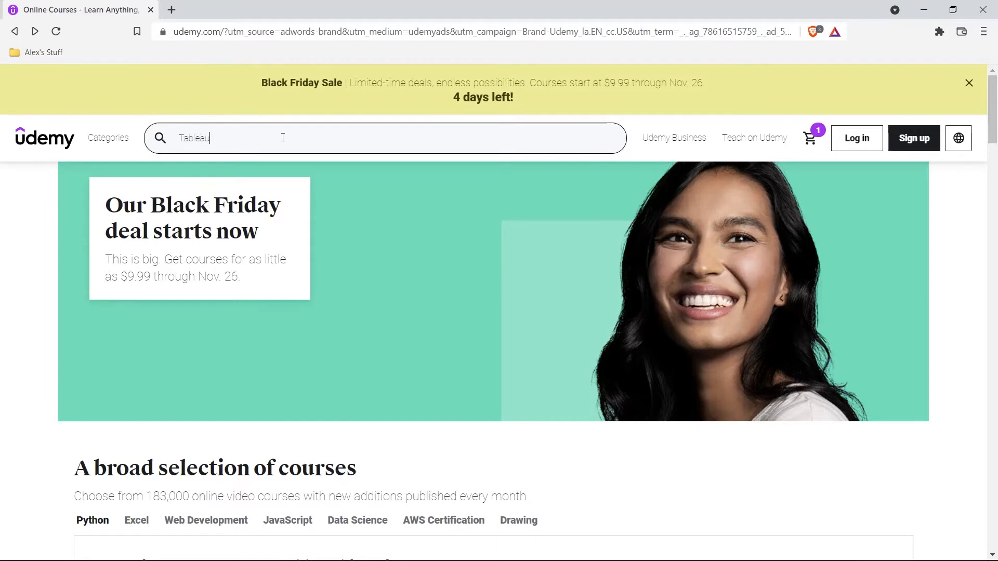
key("Return")
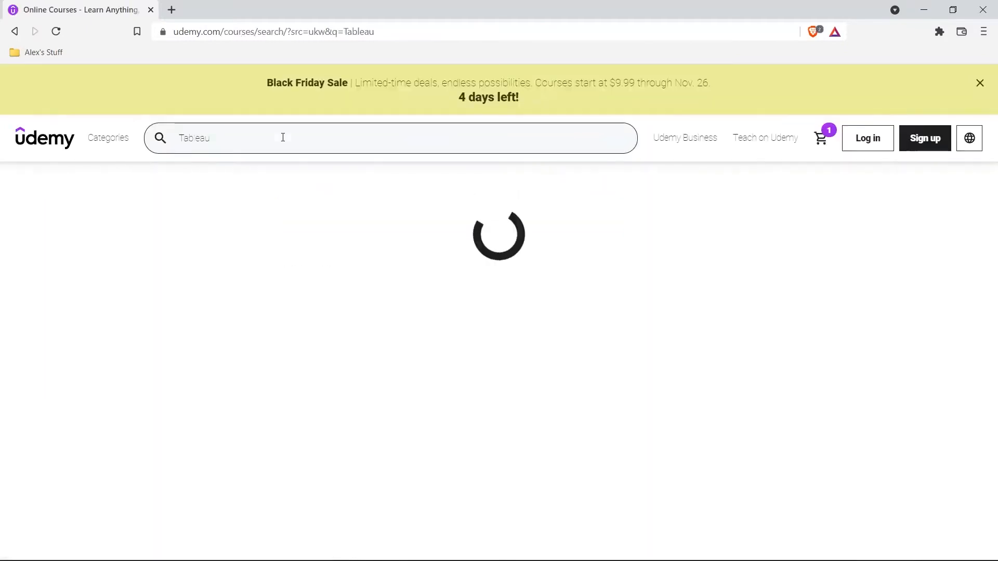
scroll(309, 304, "down", 2)
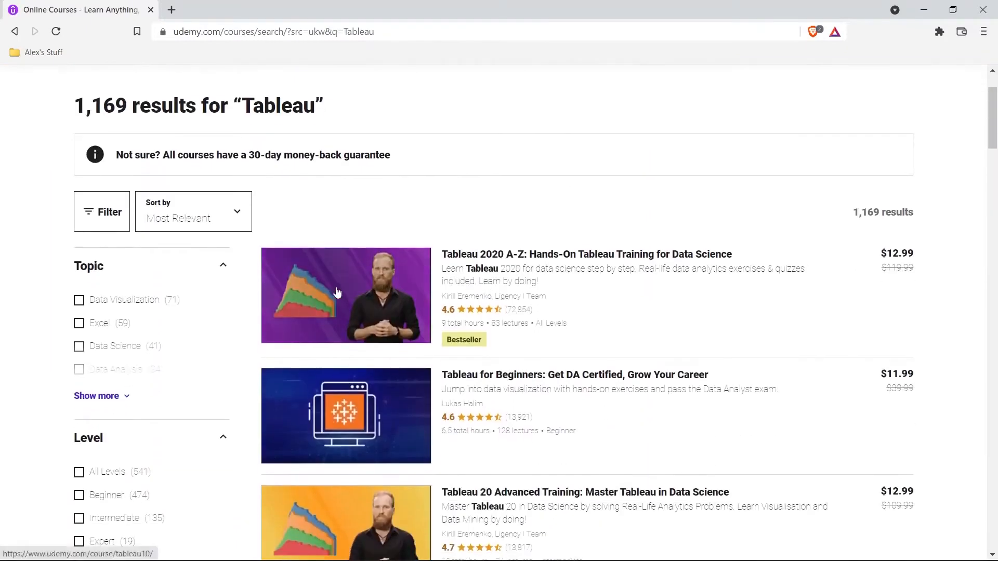
Step: Open the course "Tableau 2020 A-Z: Hands-On Tableau Training for Data Science" and choose to buy it
left_click(338, 294)
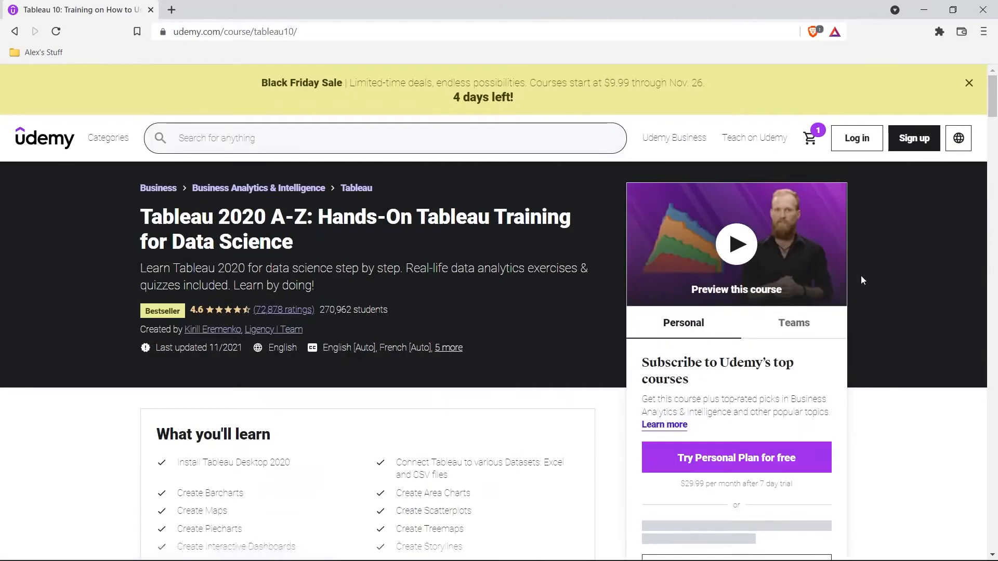
scroll(861, 280, "down", 4)
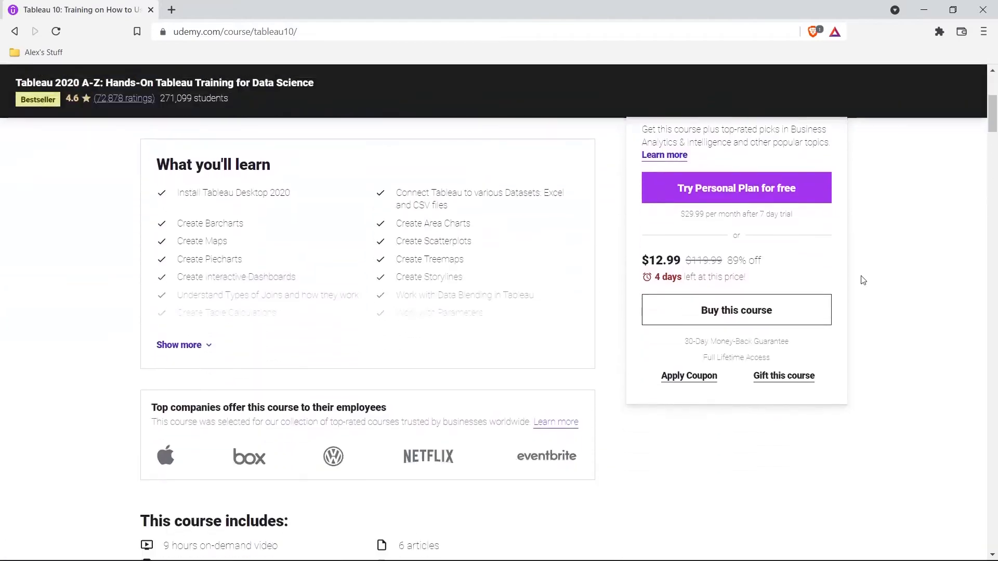
left_click(759, 312)
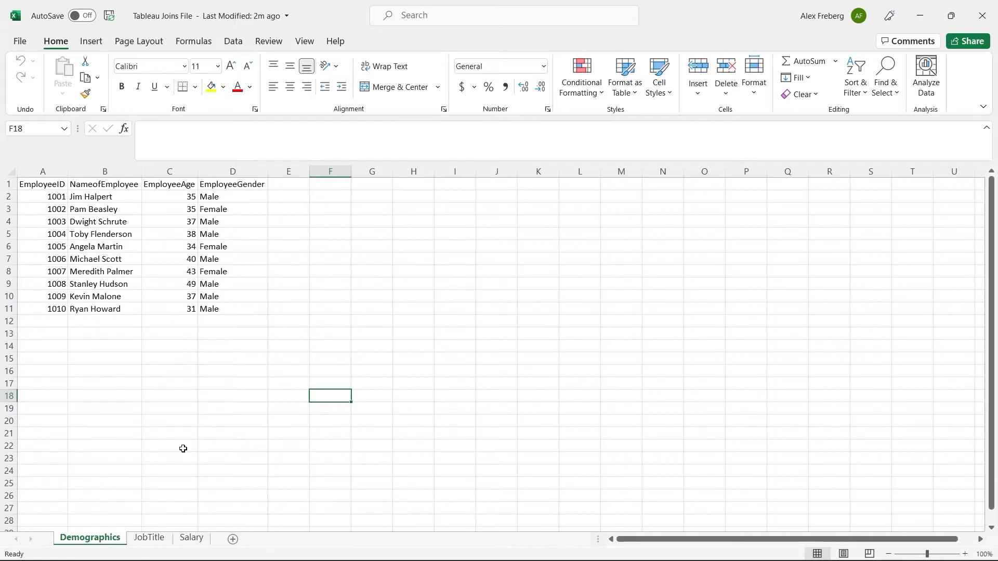
Step: Examine the column headers and the employee IDs on the Demographics sheet of the Tableau Joins File workbook
left_click(36, 184)
left_click(119, 186)
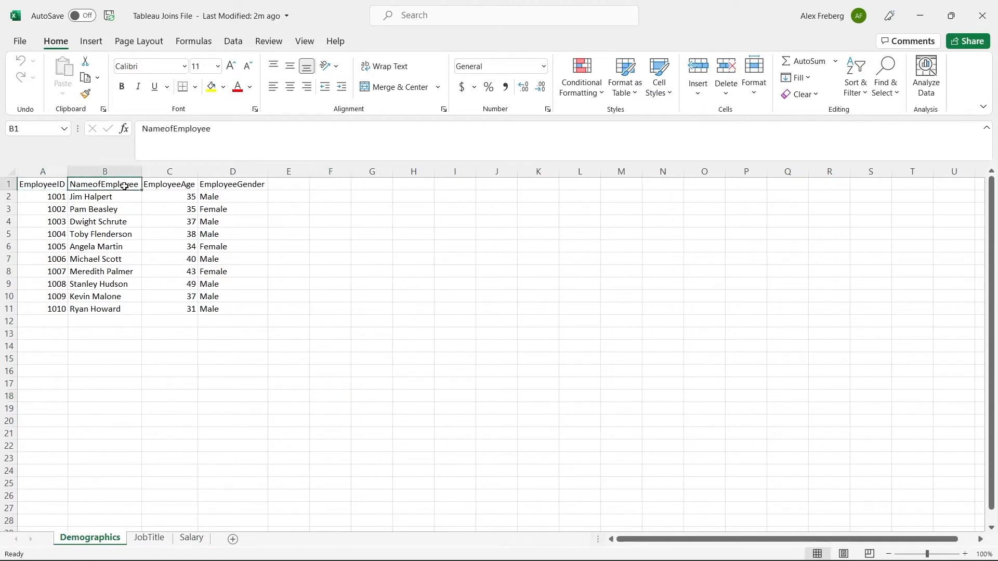
left_click(168, 186)
left_click(237, 183)
left_click(304, 242)
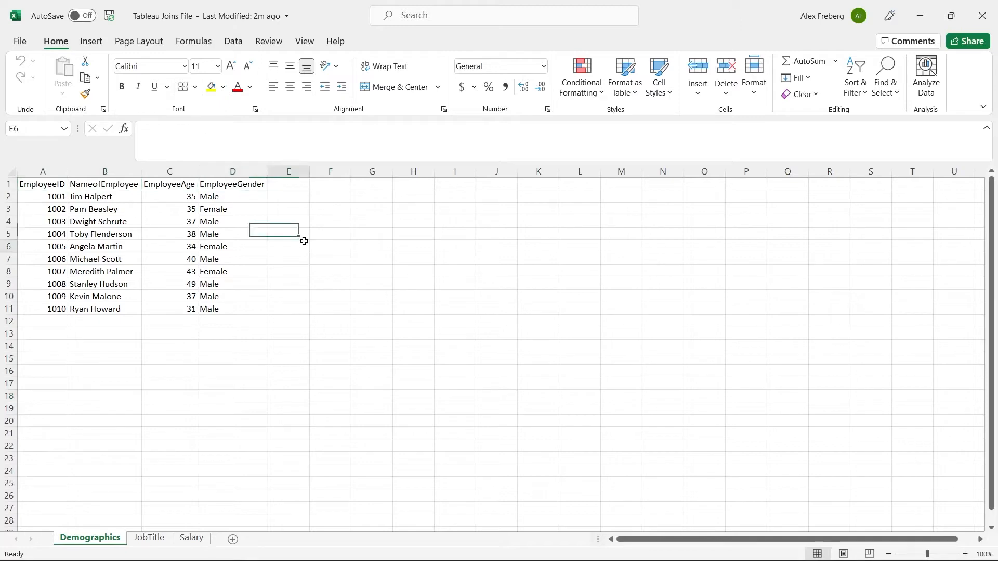
left_click(58, 196)
left_click_drag(57, 196, 55, 306)
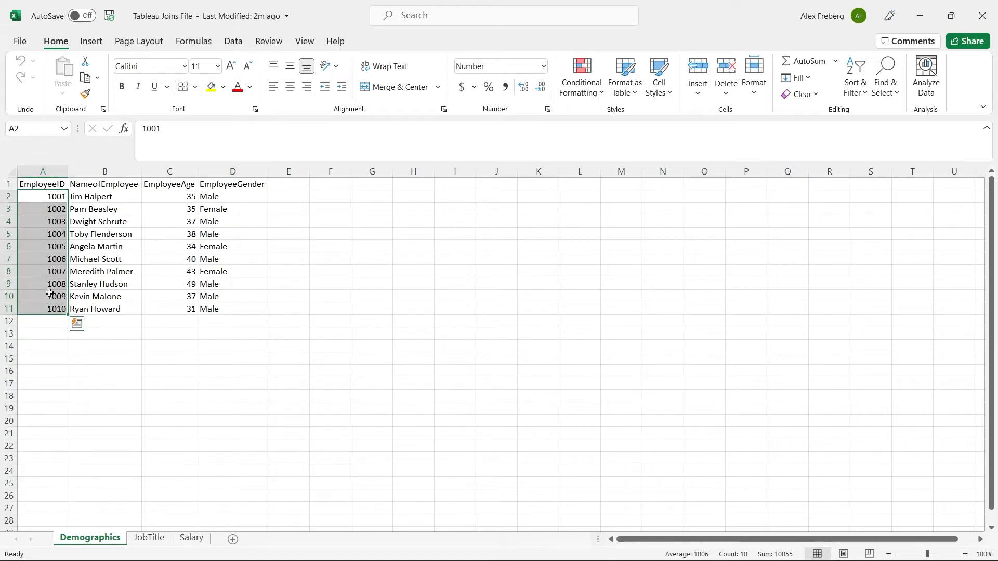
left_click(113, 354)
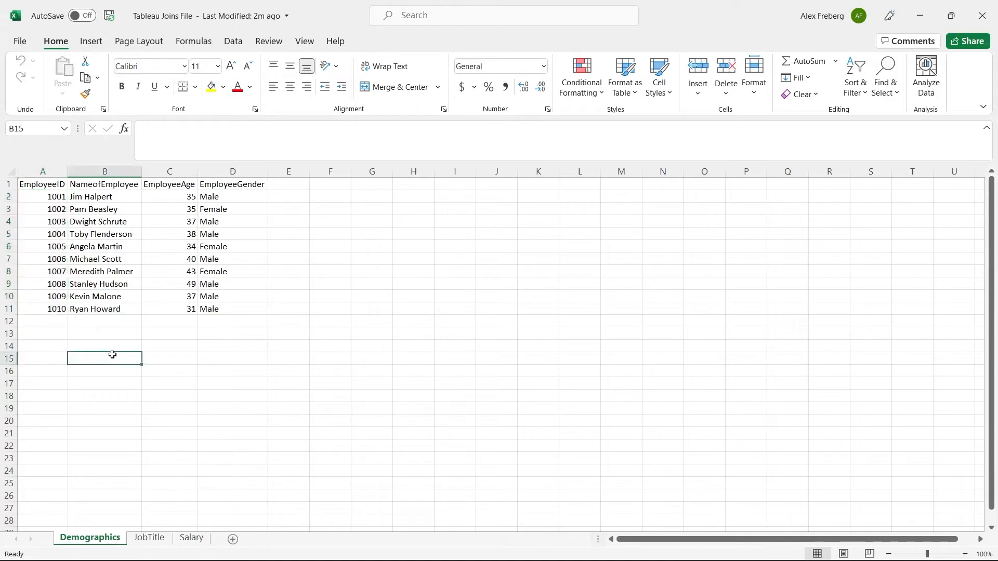
Step: Compare the employee IDs on the JobTitle and Salary sheets, and return to the Demographics sheet
left_click(149, 538)
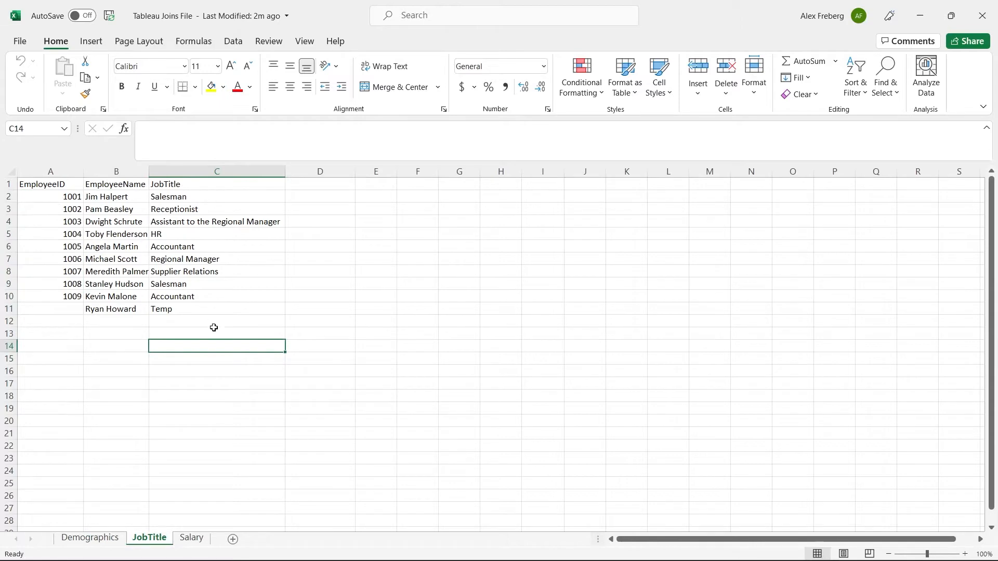
left_click(70, 307)
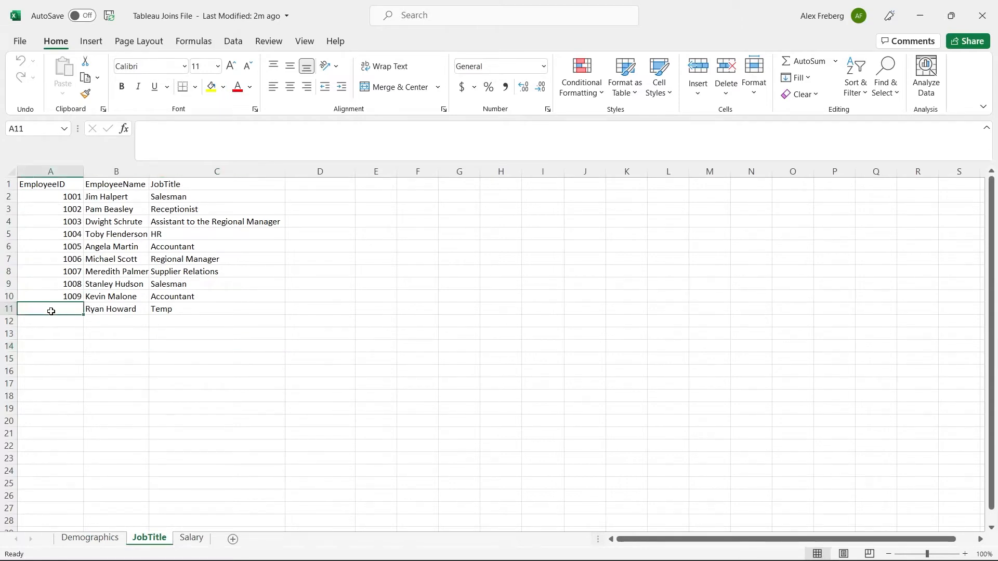
left_click(197, 537)
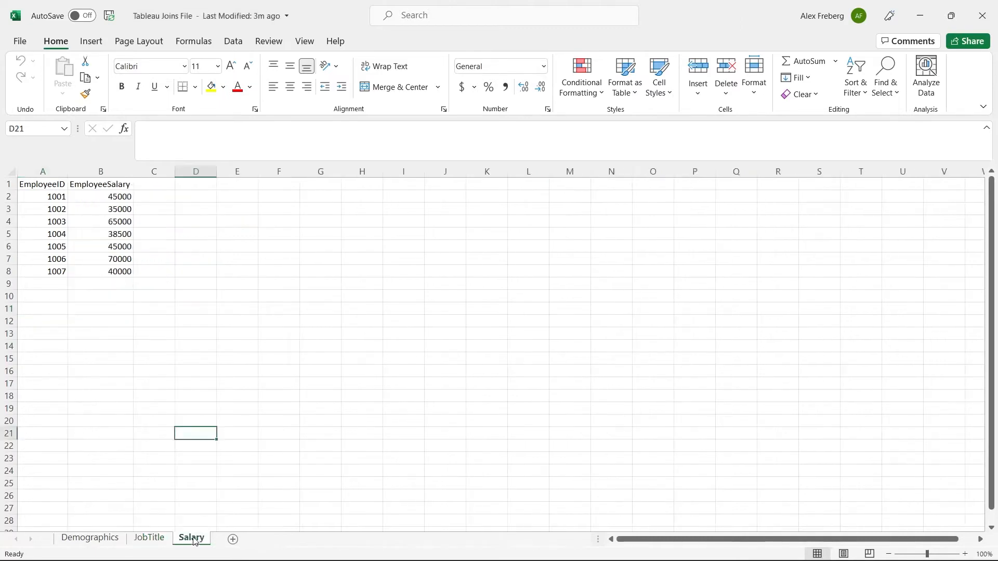
left_click(44, 200)
left_click_drag(44, 200, 49, 270)
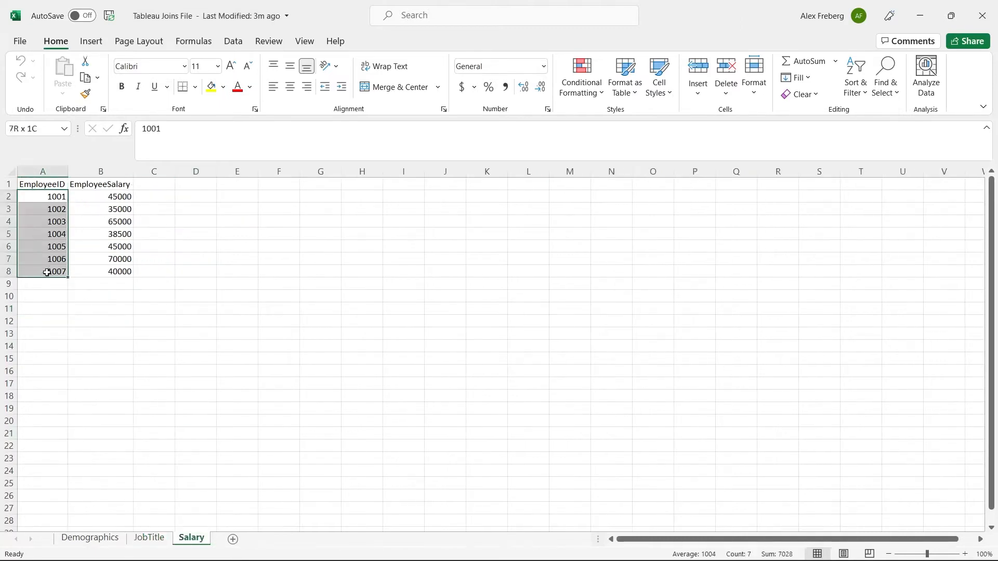
left_click(94, 201)
left_click(156, 542)
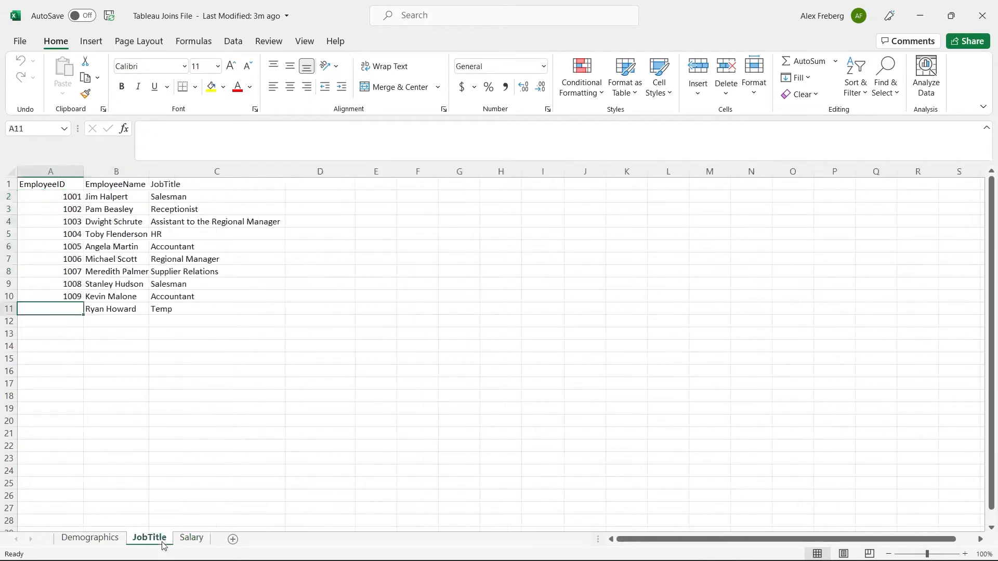
left_click(117, 539)
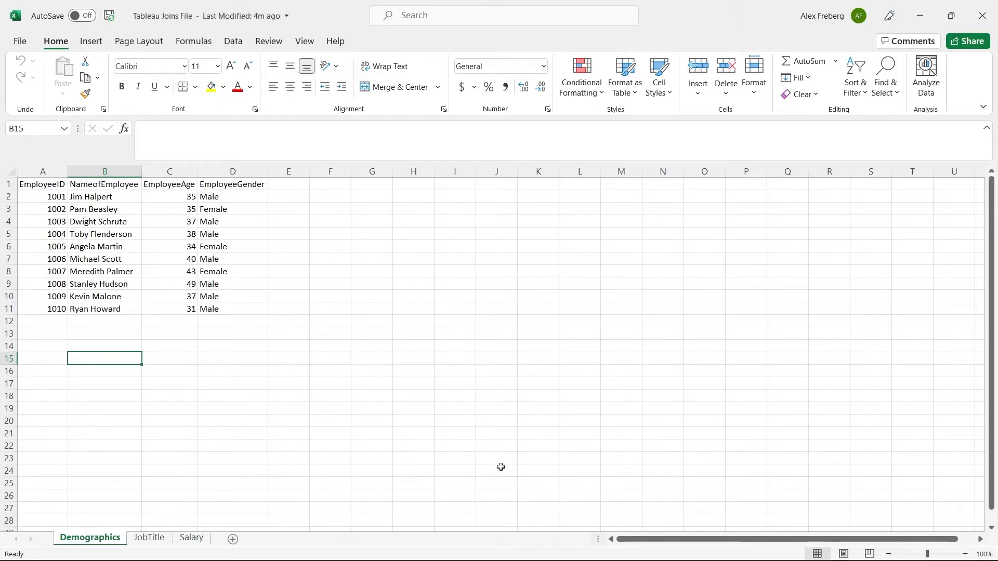
Step: Switch to Tableau Public and try to connect to the Excel workbook Tableau Joins File in Documents
mouse_move(559, 557)
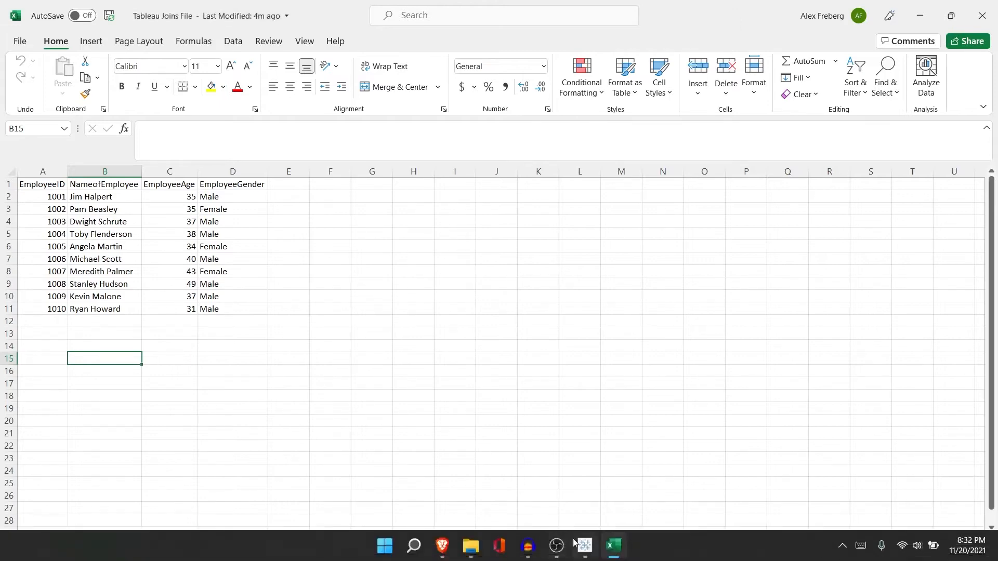
left_click(585, 545)
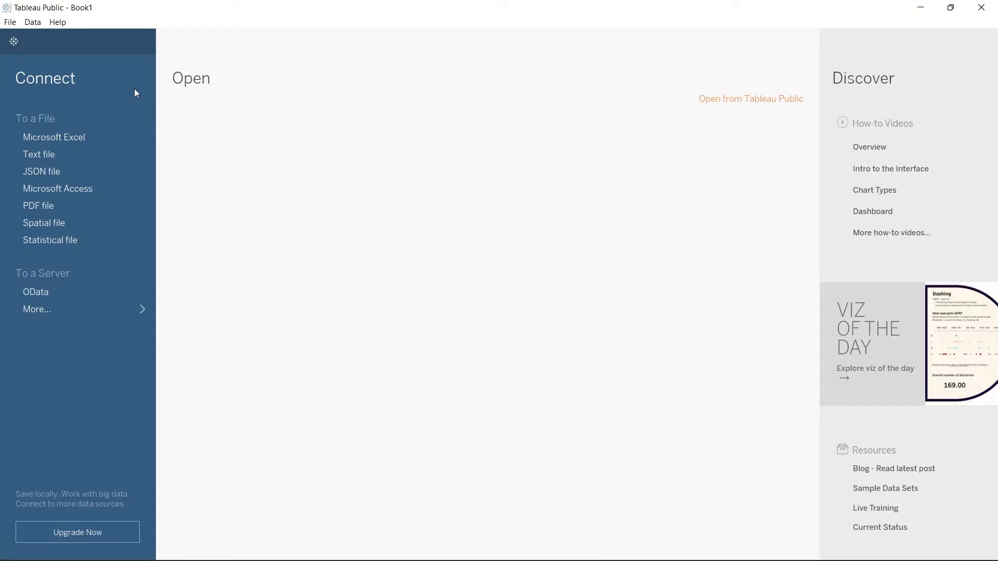
left_click(80, 135)
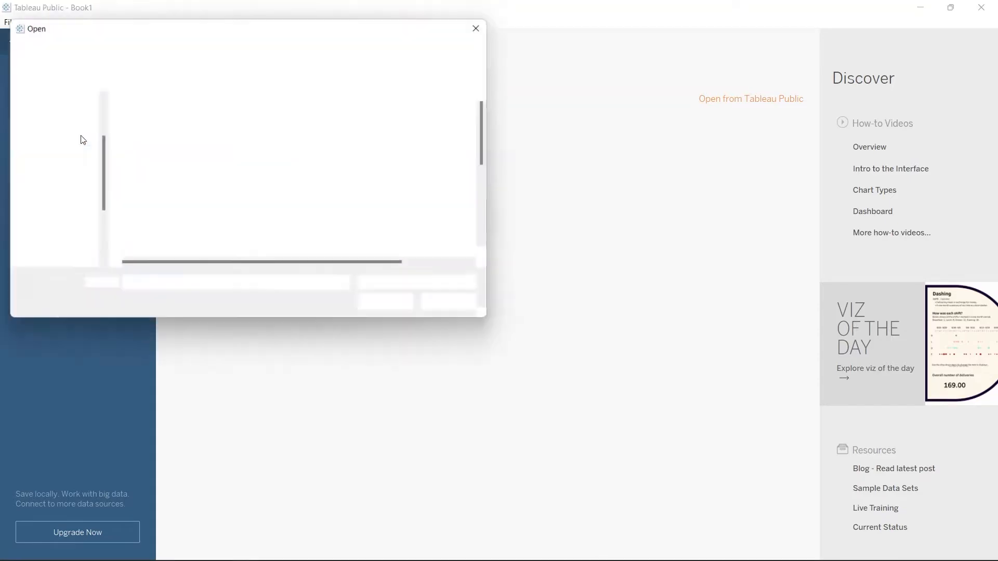
scroll(183, 230, "down", 5)
left_click(191, 229)
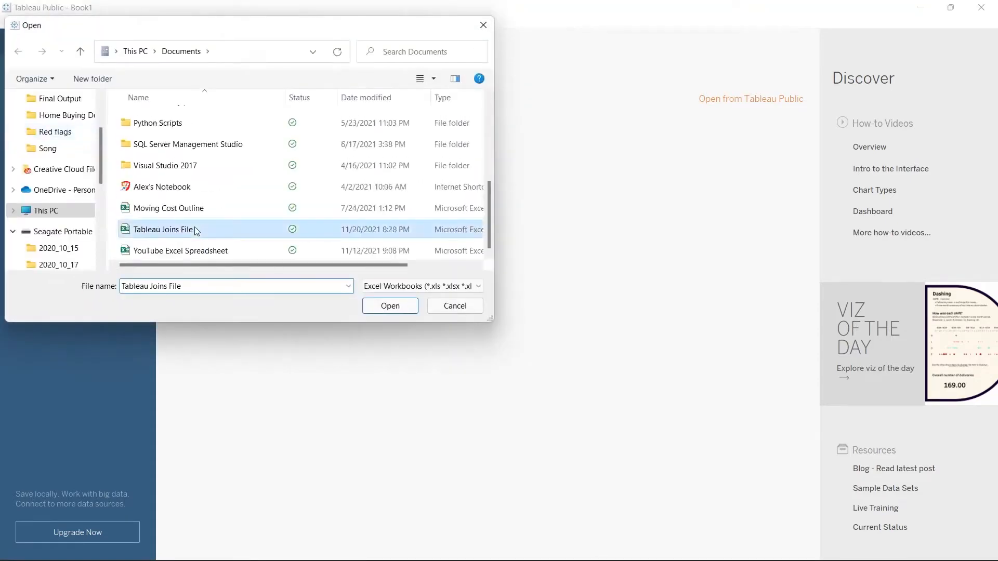
left_click(389, 306)
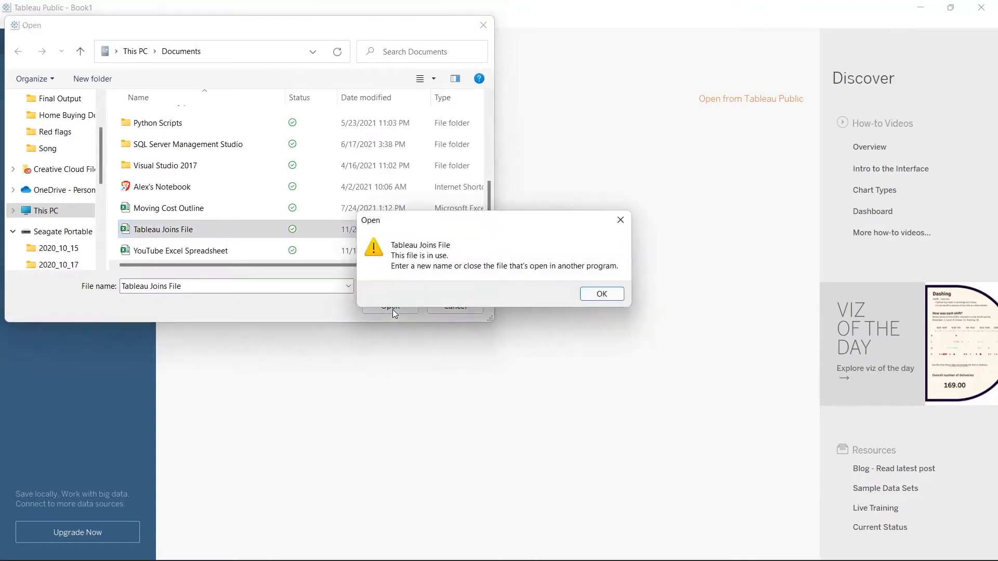
left_click(595, 294)
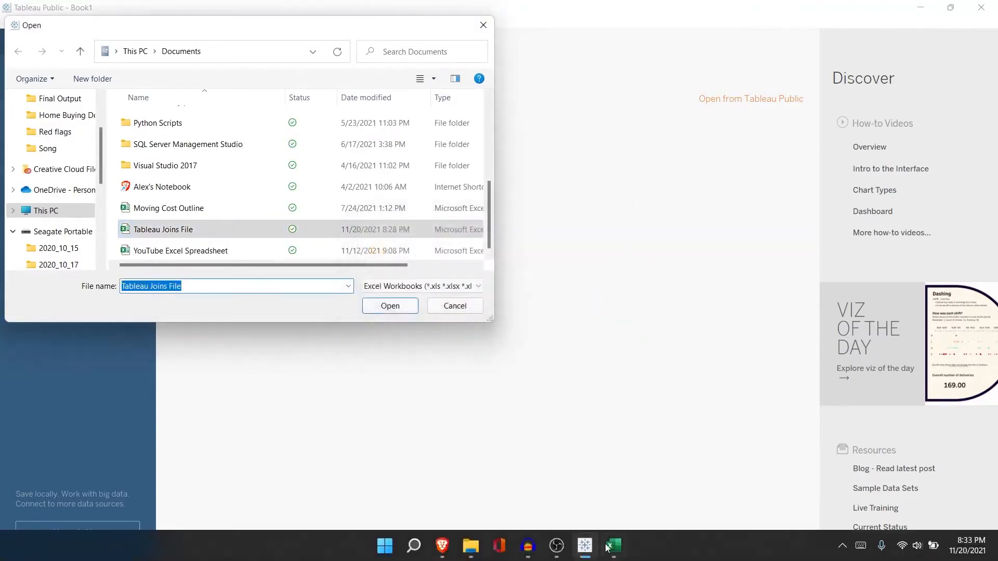
Step: Close the workbook in Excel and open Tableau Joins File as the data source in Tableau Public
left_click(612, 546)
left_click(983, 16)
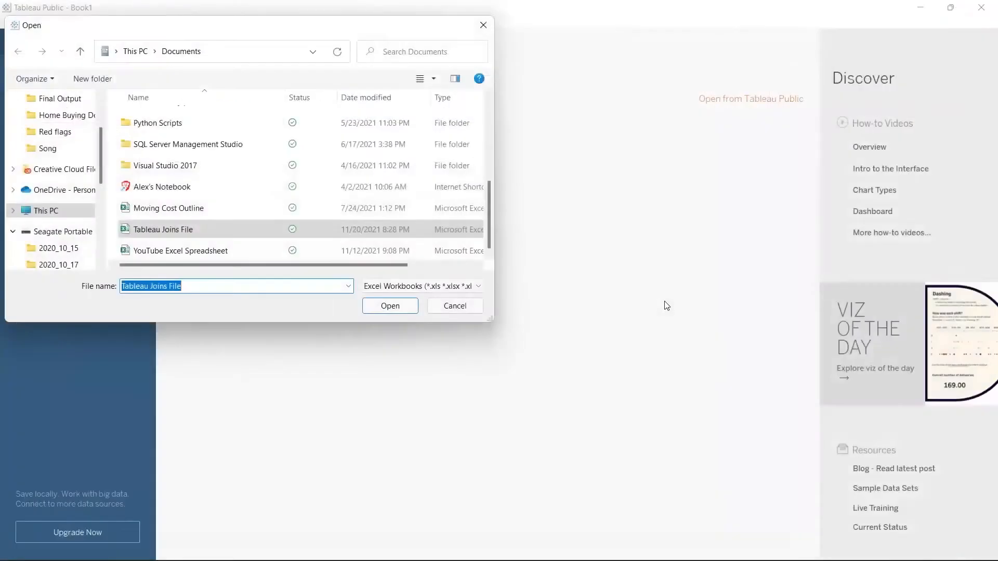
left_click(399, 306)
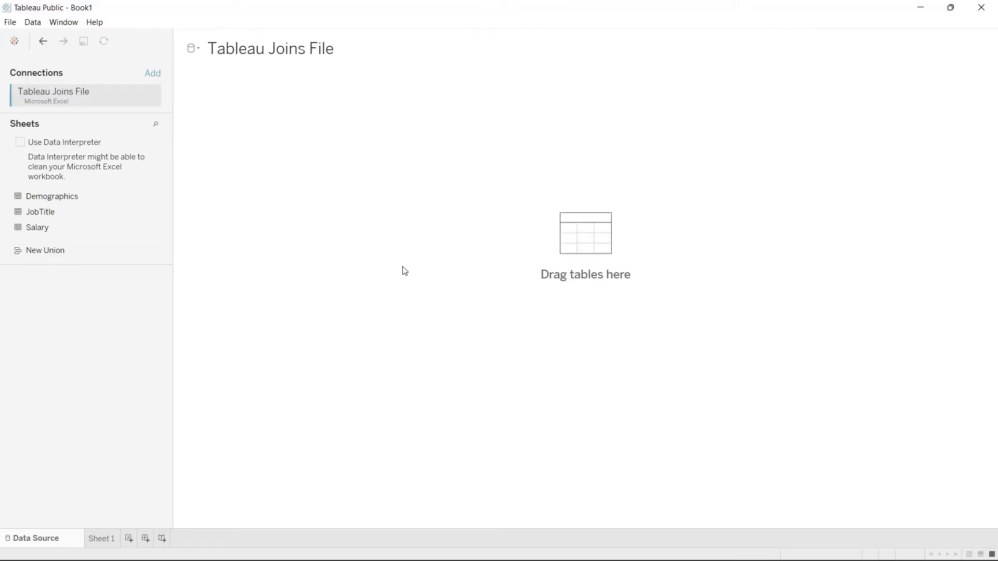
Step: Place the Demographics table on the data source canvas, and try relating the JobTitle table to it before removing that table
left_click_drag(107, 197, 256, 154)
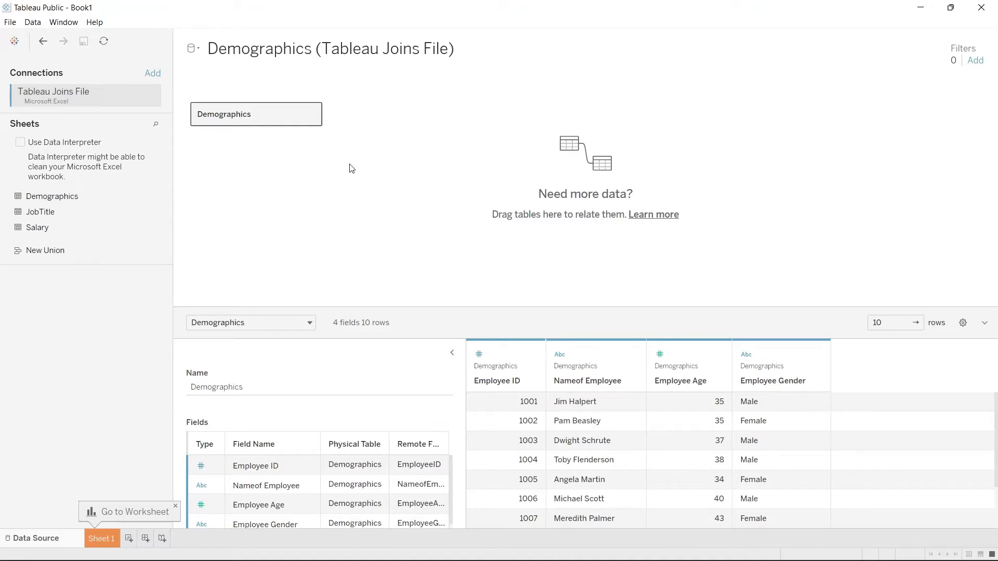
left_click_drag(92, 214, 422, 116)
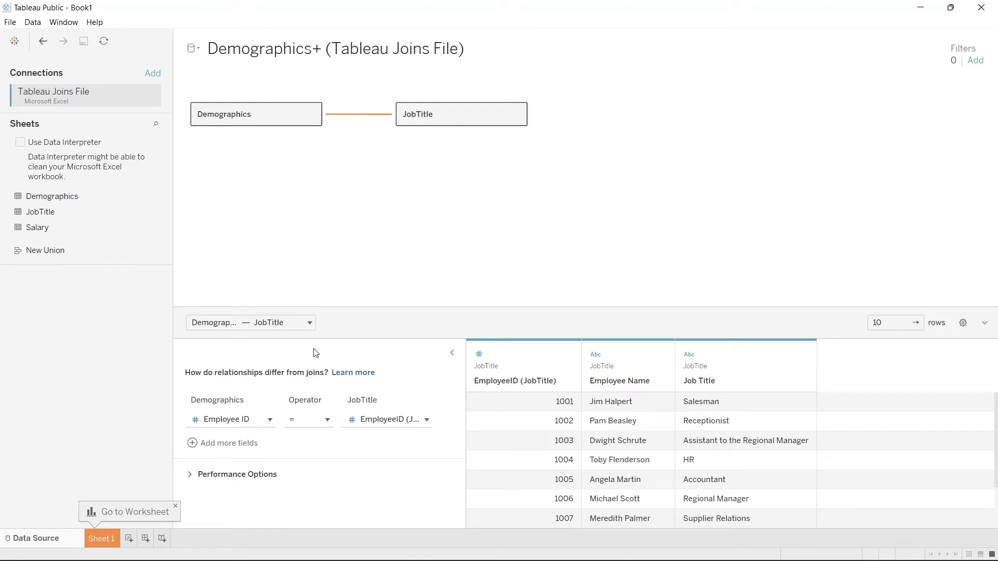
left_click_drag(410, 123, 98, 186)
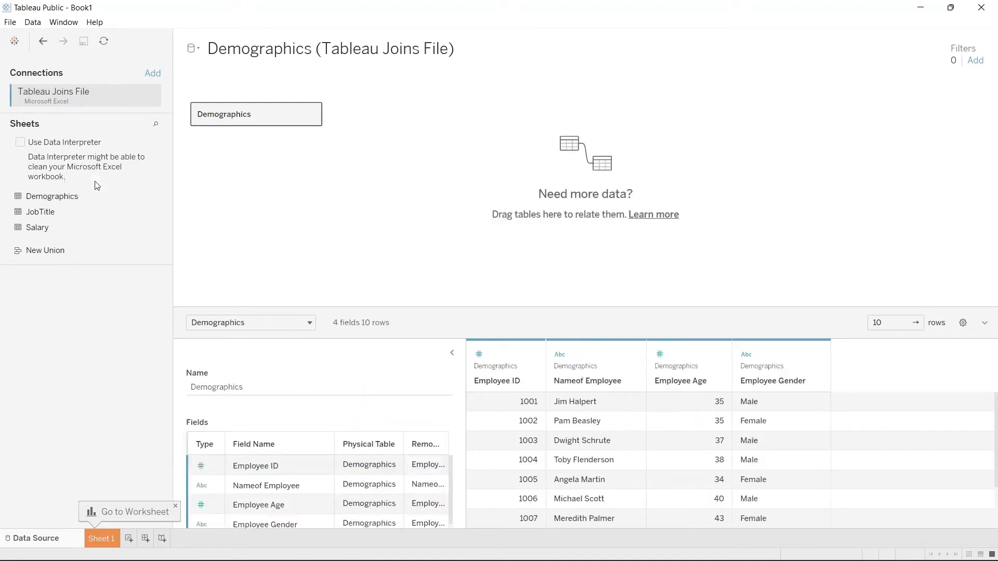
Step: Open the physical layer of the Demographics table and join the JobTitle table to it
left_click(313, 114)
left_click(333, 121)
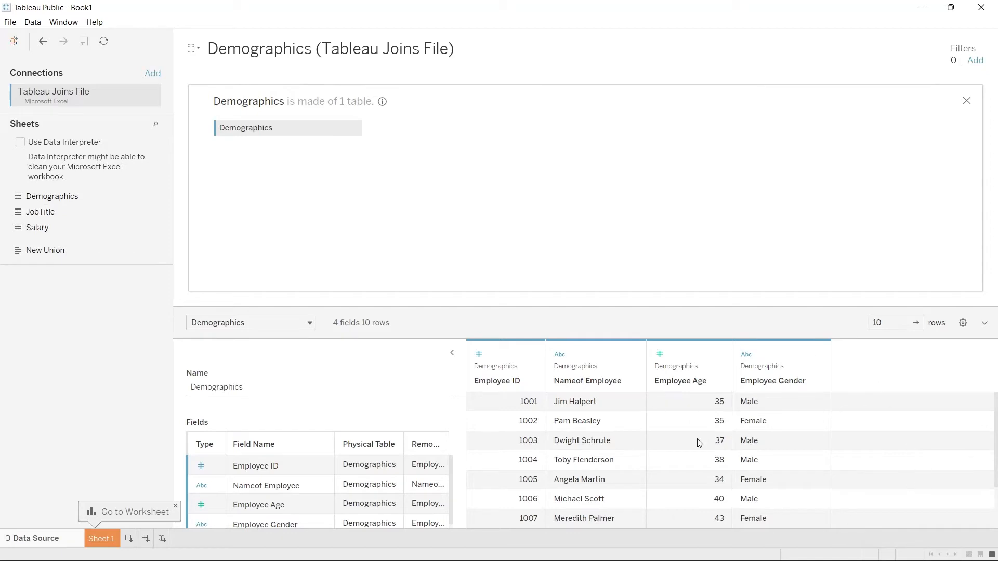
left_click(87, 211)
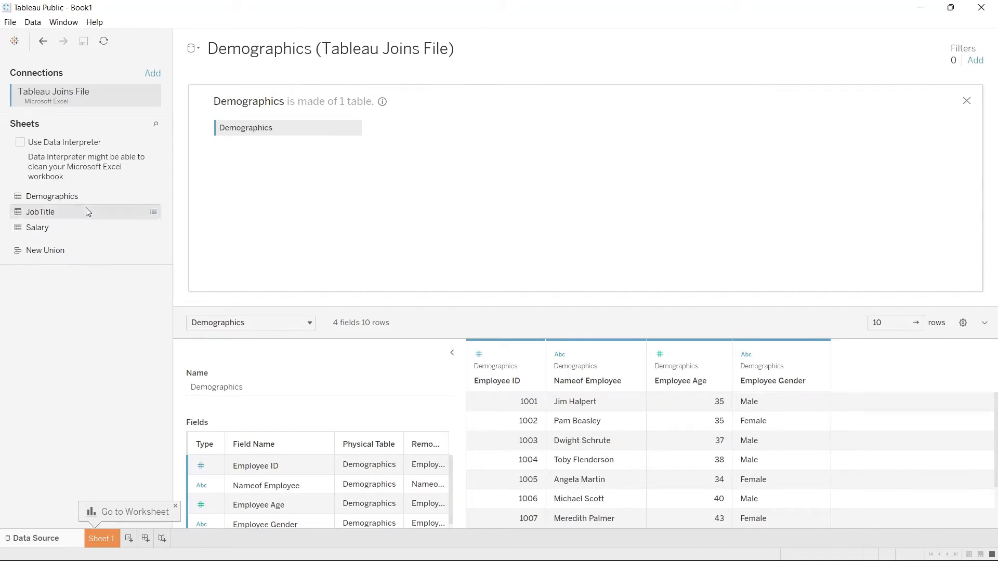
left_click_drag(85, 207, 457, 131)
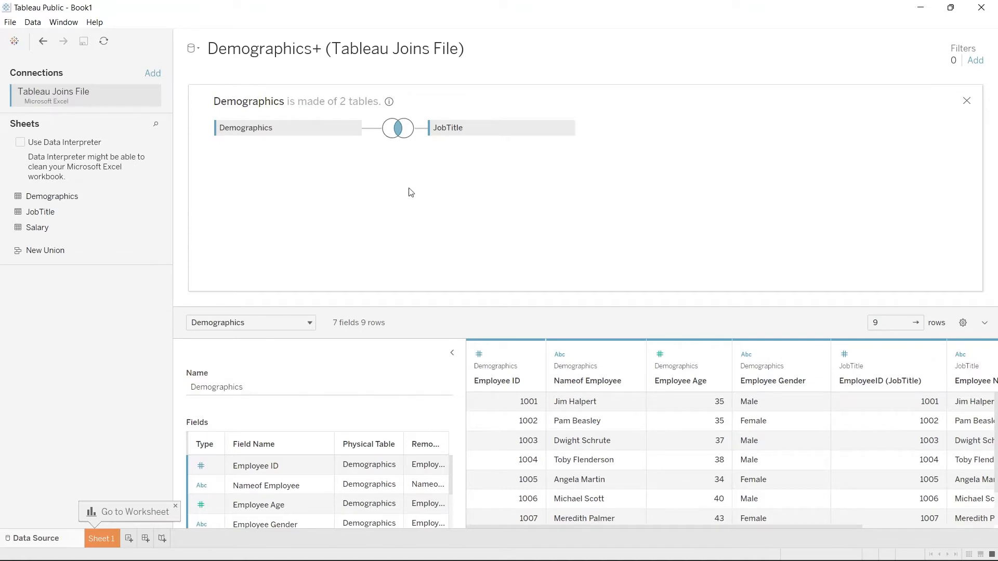
Step: Examine the join settings between Demographics and JobTitle and review the joined rows and columns in the data preview
left_click(399, 130)
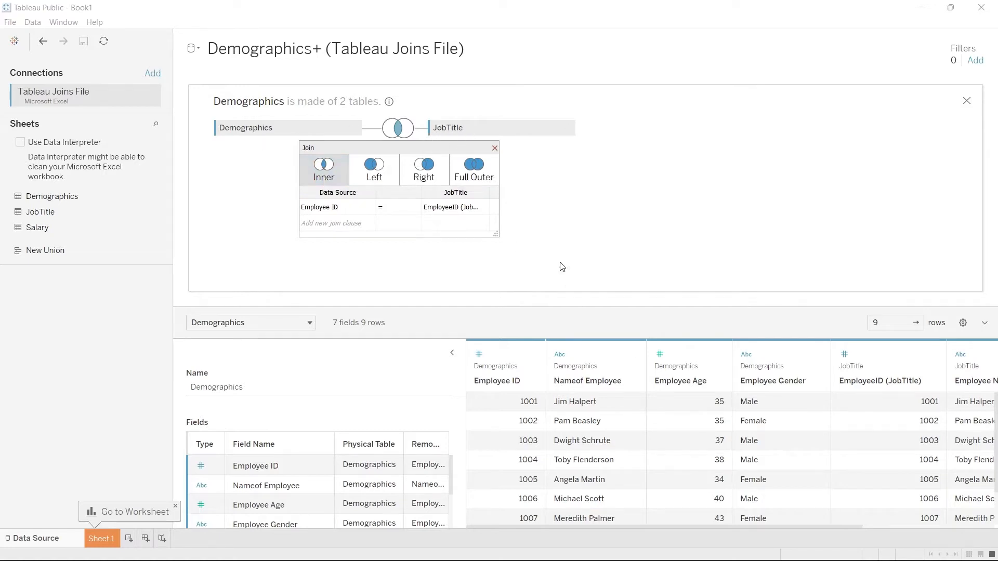
left_click(494, 149)
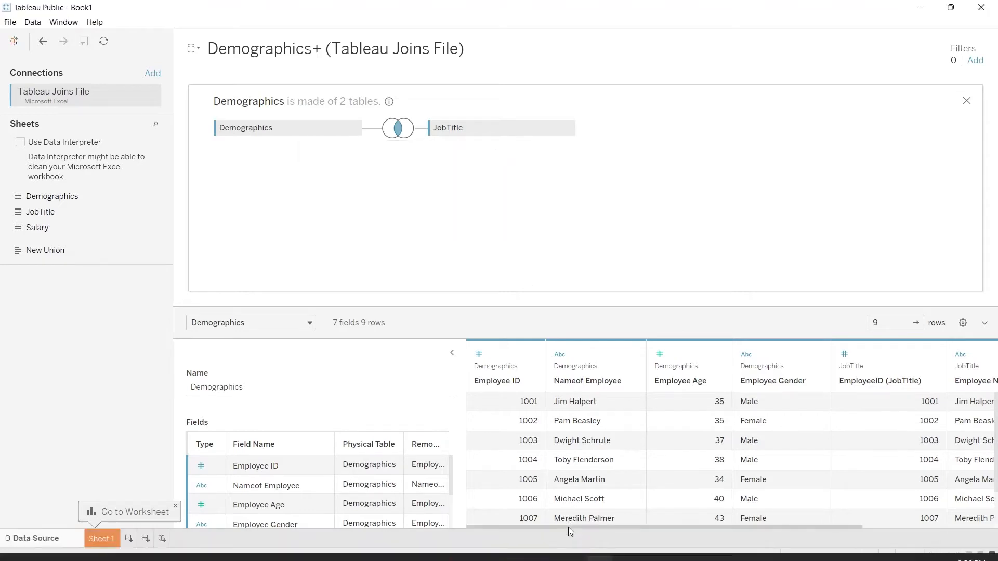
mouse_move(568, 527)
left_mouse_down()
mouse_move(708, 519)
mouse_move(569, 520)
left_mouse_up()
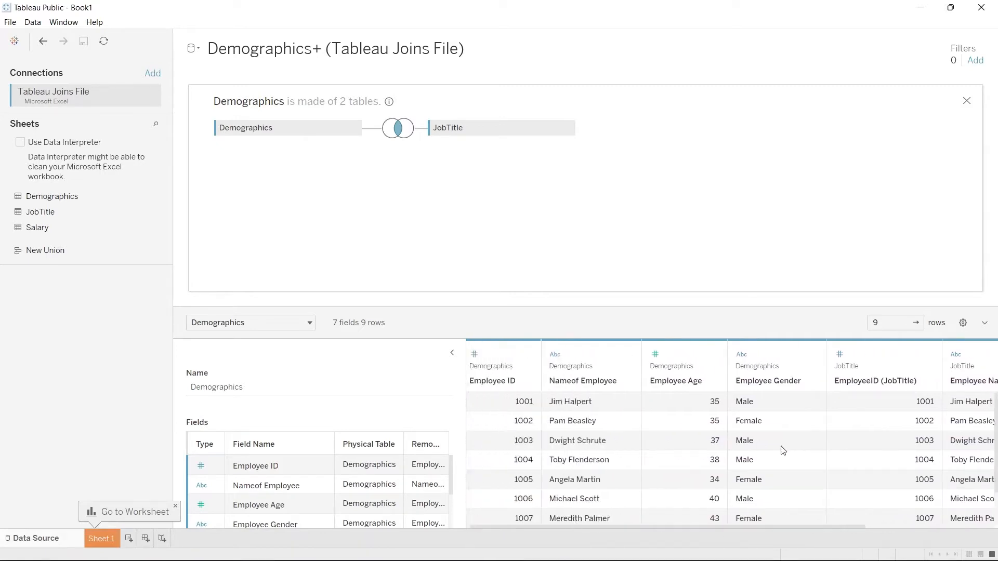
scroll(780, 450, "right", 2)
scroll(813, 424, "left", 2)
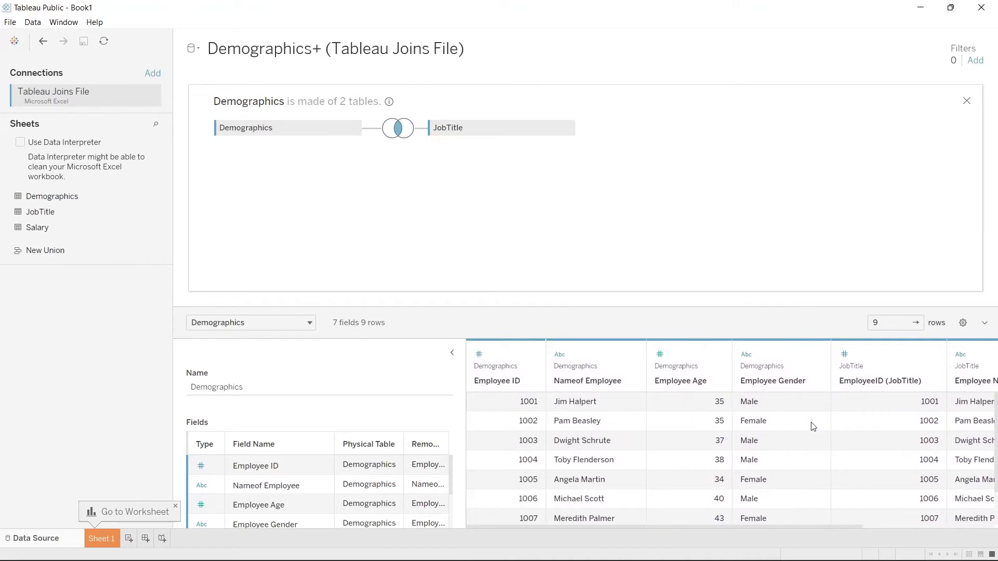
scroll(518, 406, "down", 2)
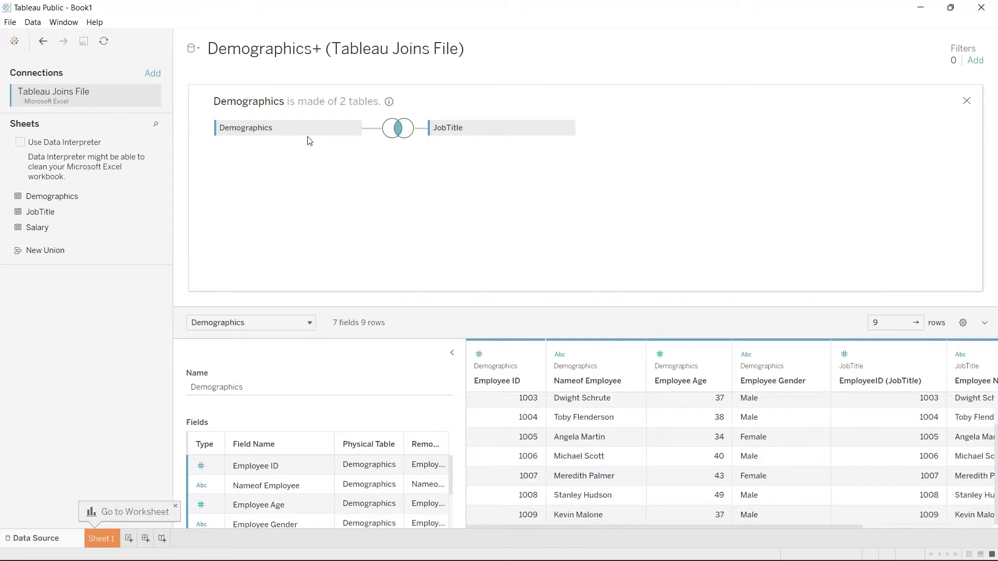
left_click(512, 450)
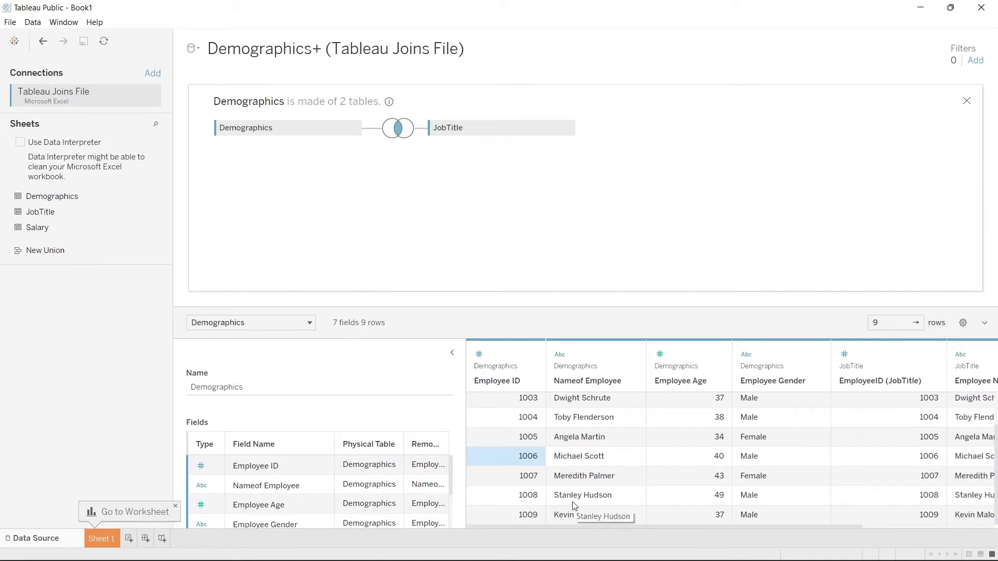
scroll(574, 506, "right", 3)
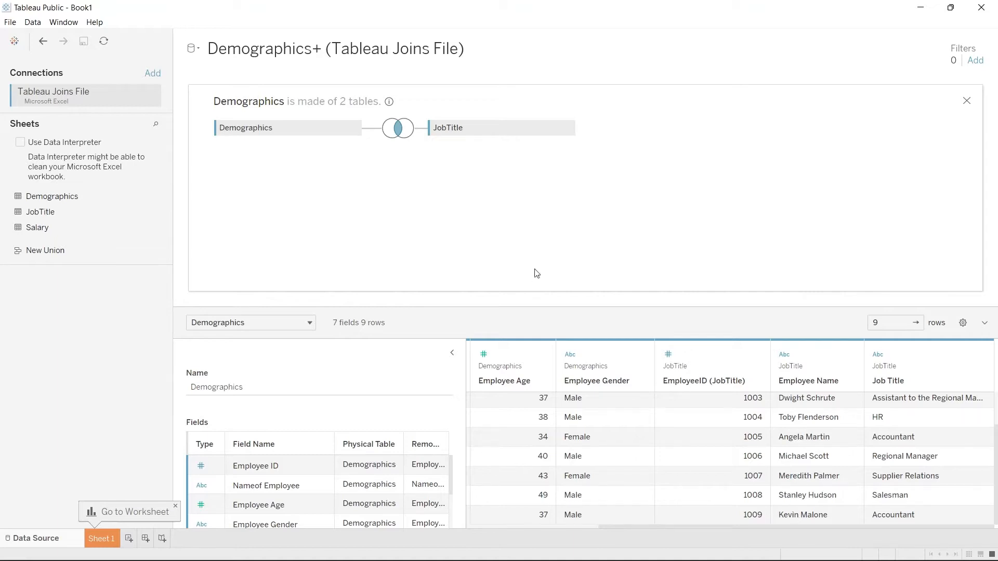
scroll(589, 467, "left", 5)
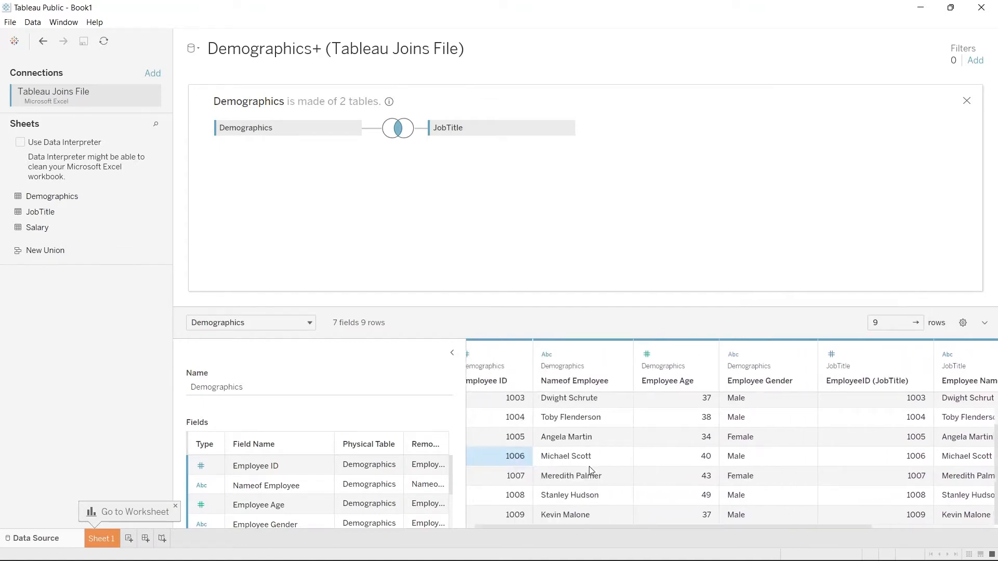
Step: Change the join between Demographics and JobTitle to a right join and check the last rows of the data preview
left_click(397, 129)
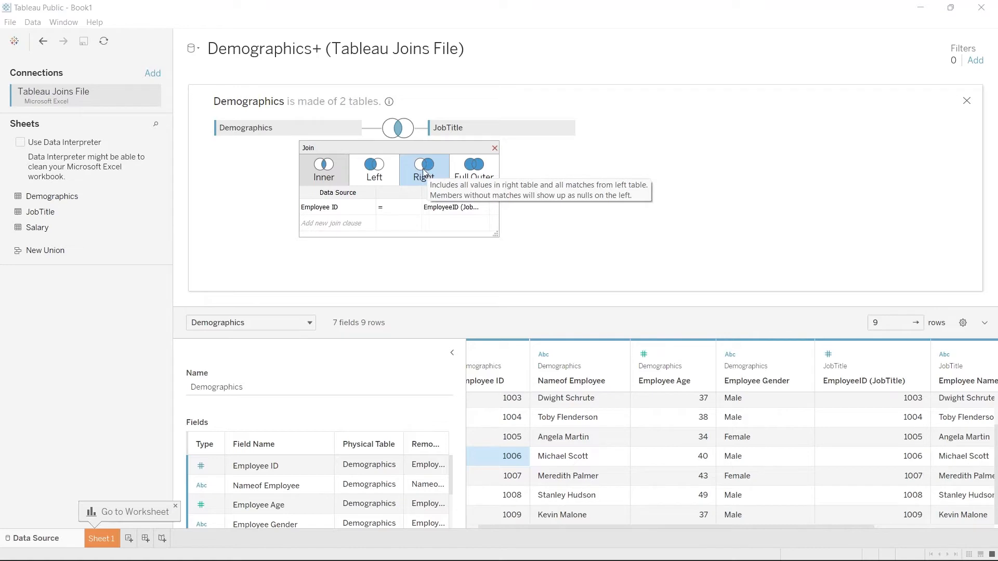
left_click(424, 173)
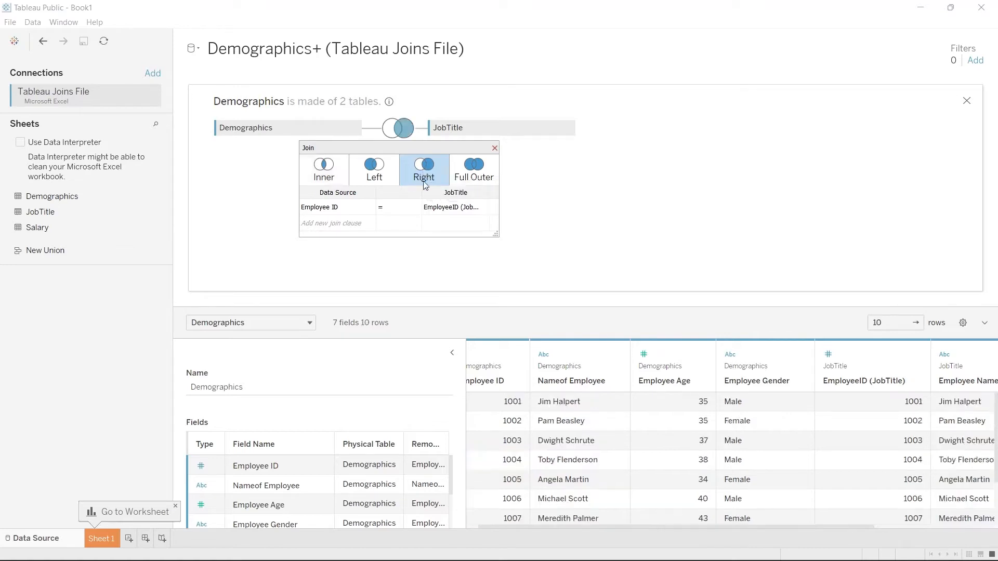
scroll(592, 468, "down", 3)
scroll(593, 468, "down", 1)
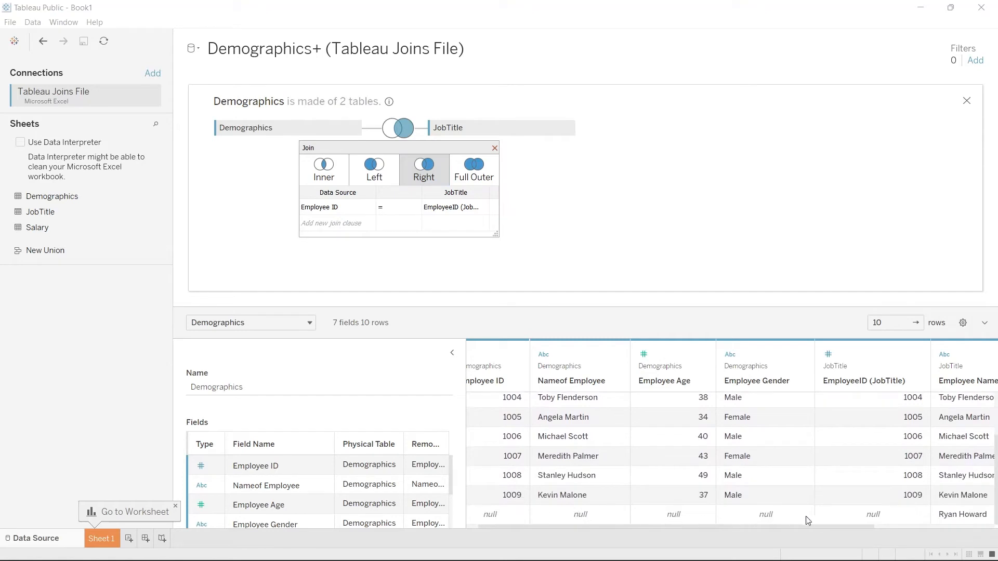
Step: Change the join between Demographics and JobTitle to a full outer join and check the unmatched rows at the end of the data preview
left_click_drag(793, 525, 896, 529)
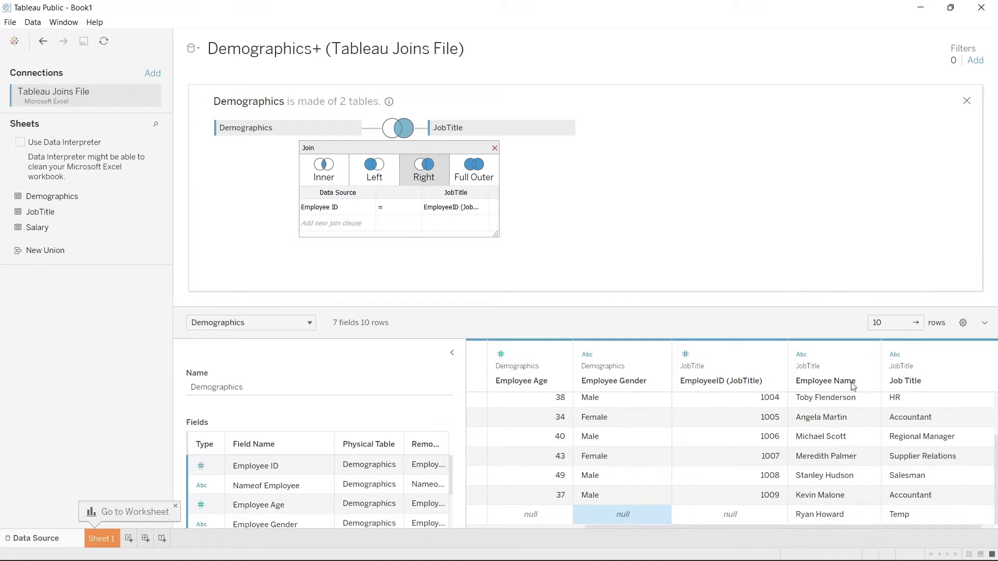
left_click(429, 169)
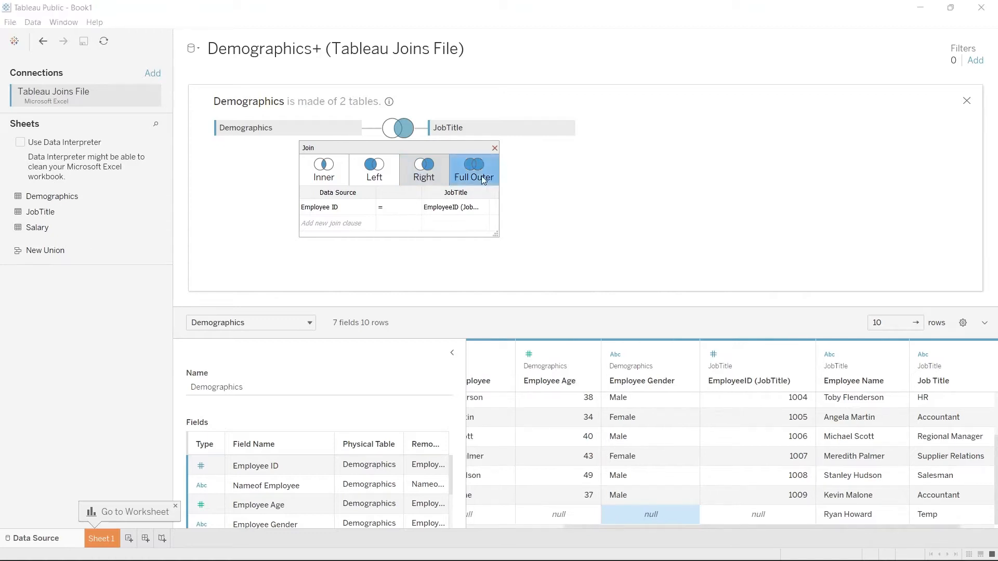
left_click(482, 176)
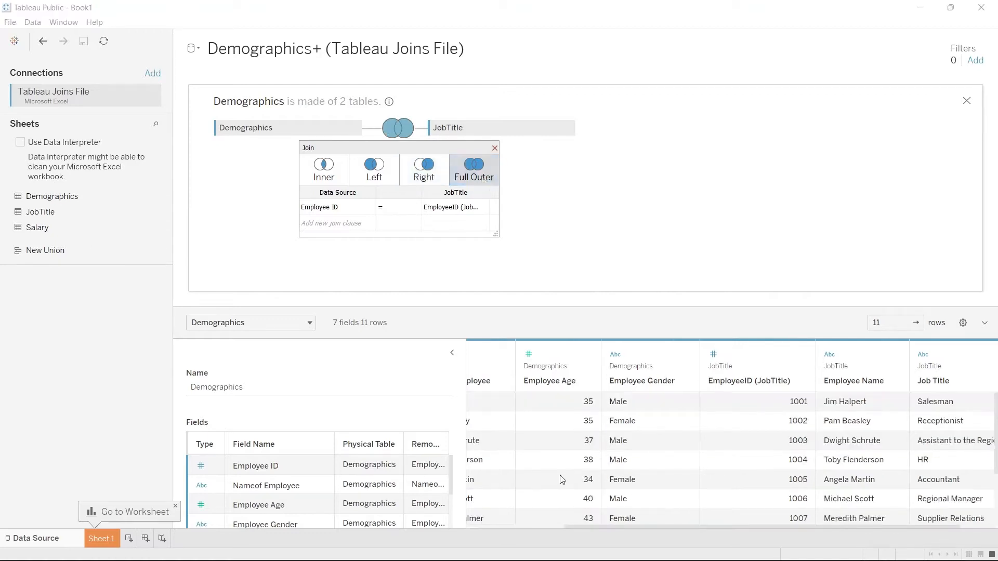
scroll(561, 479, "down", 1)
scroll(562, 479, "down", 2)
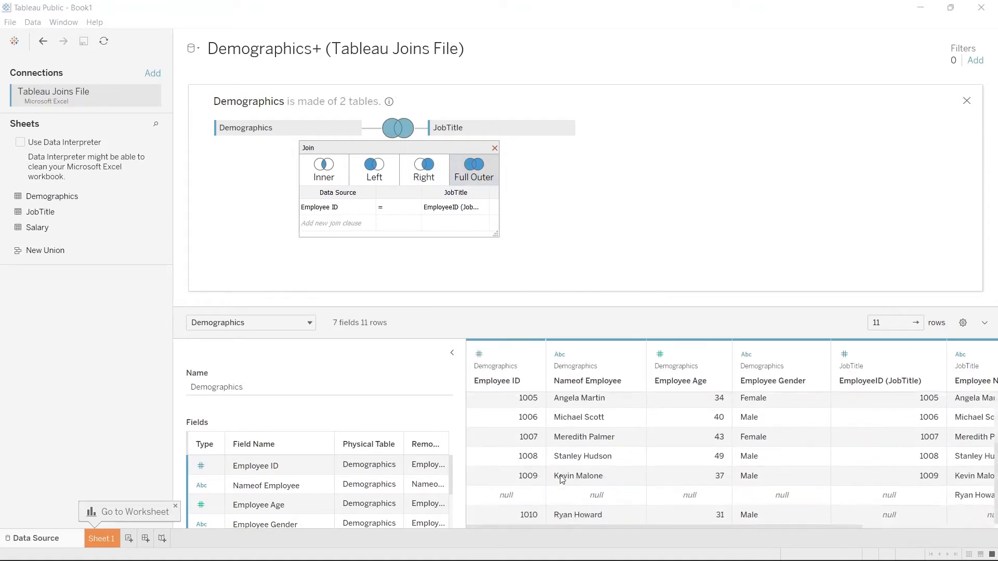
scroll(561, 479, "right", 1)
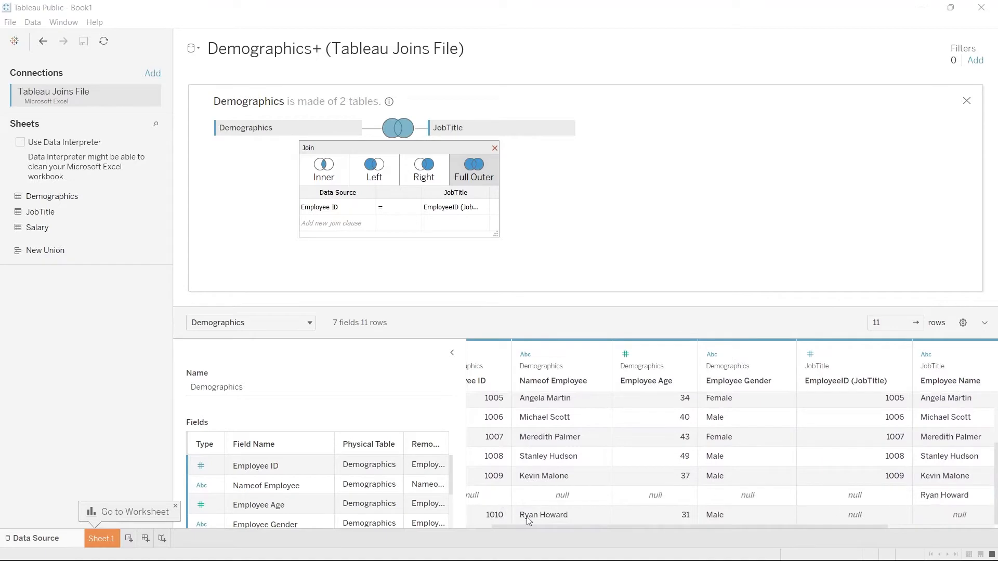
scroll(527, 520, "left", 1)
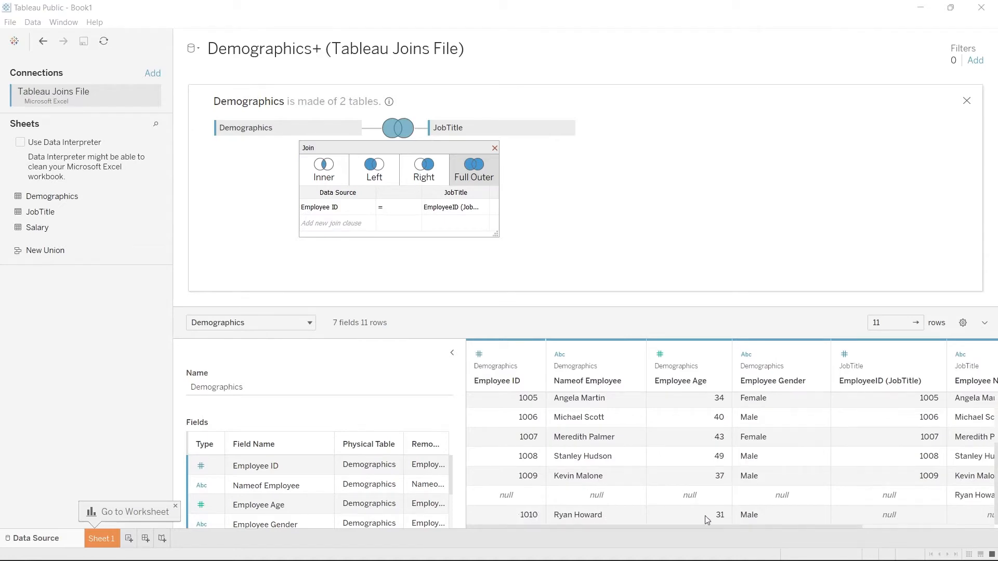
left_click_drag(772, 527, 921, 523)
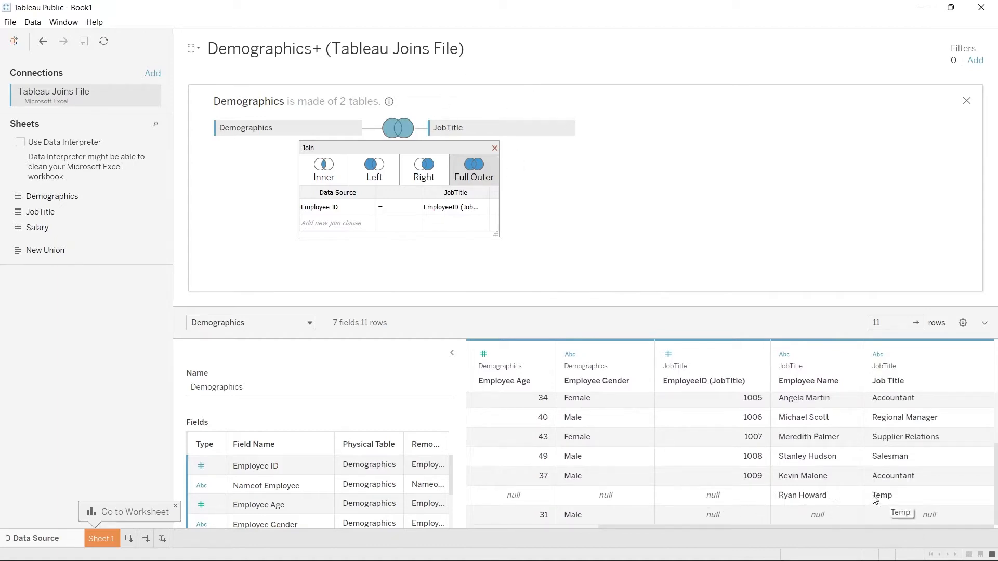
left_click(724, 522)
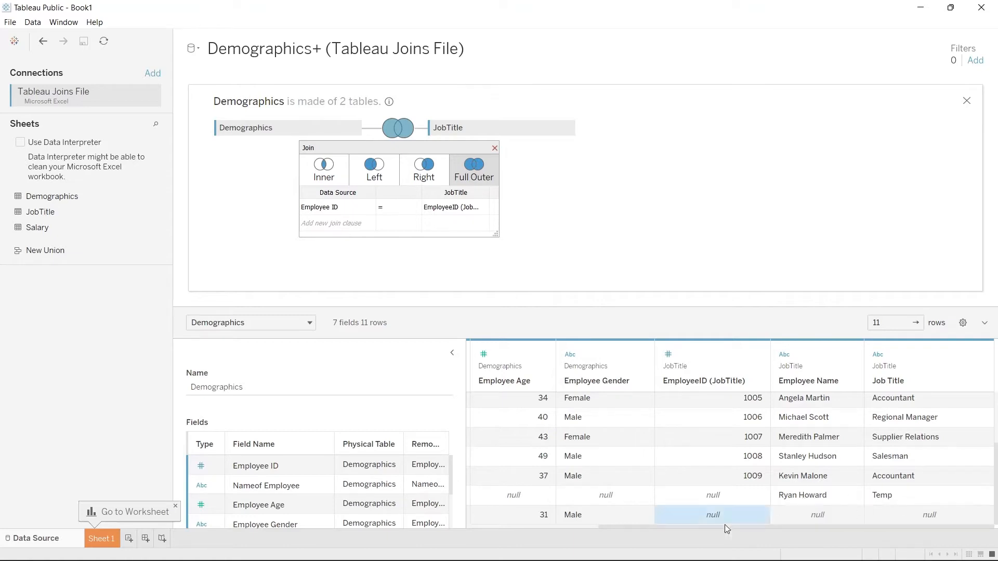
left_click_drag(721, 527, 576, 519)
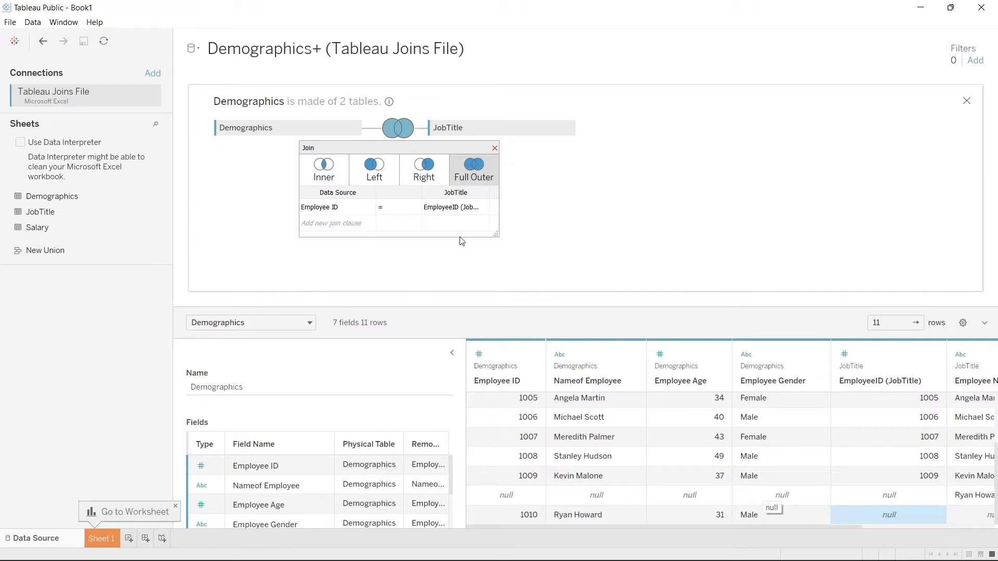
Step: Switch the Demographics and JobTitle join to a left join and check the last preview row across all columns
left_click(381, 179)
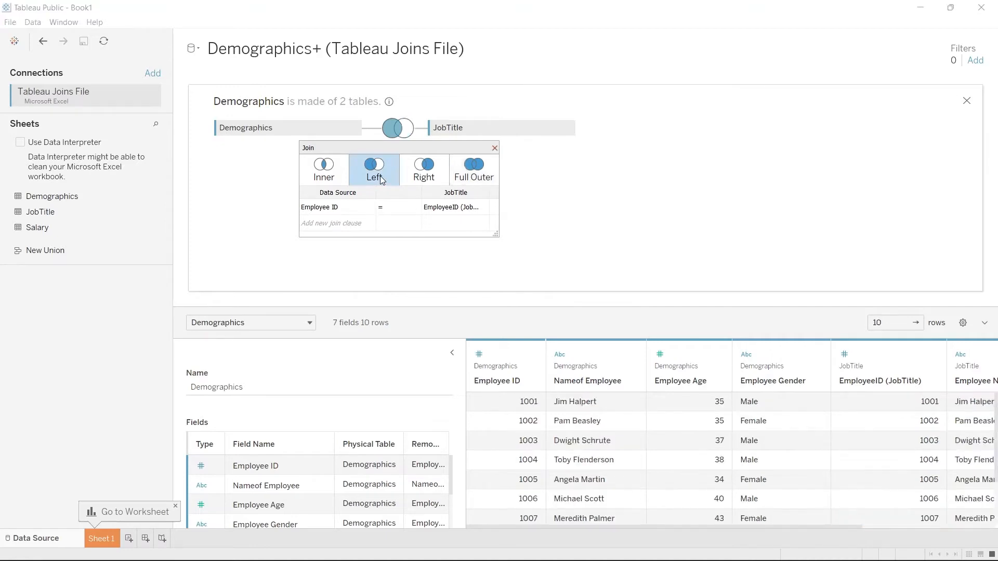
scroll(547, 480, "down", 2)
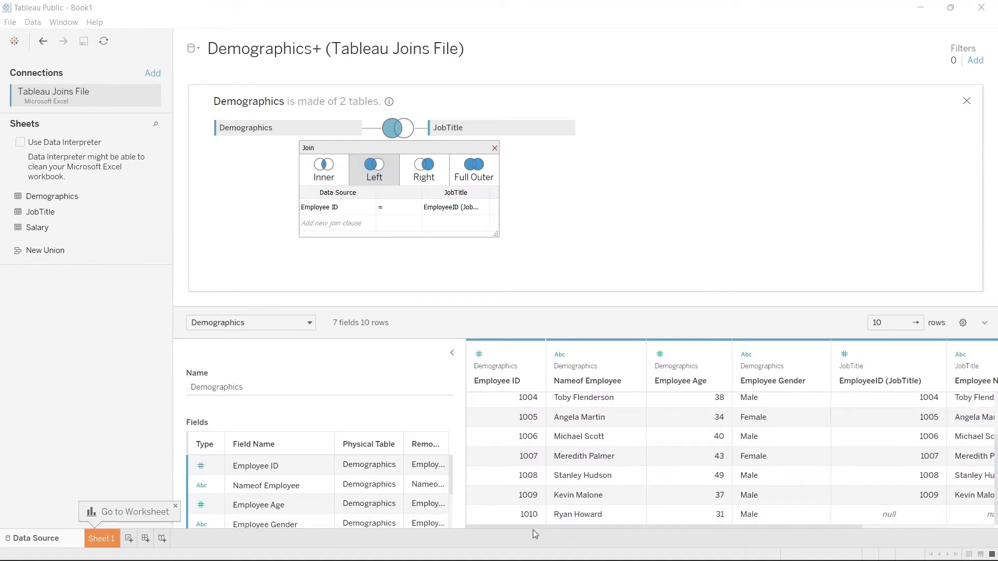
left_click_drag(533, 526, 713, 528)
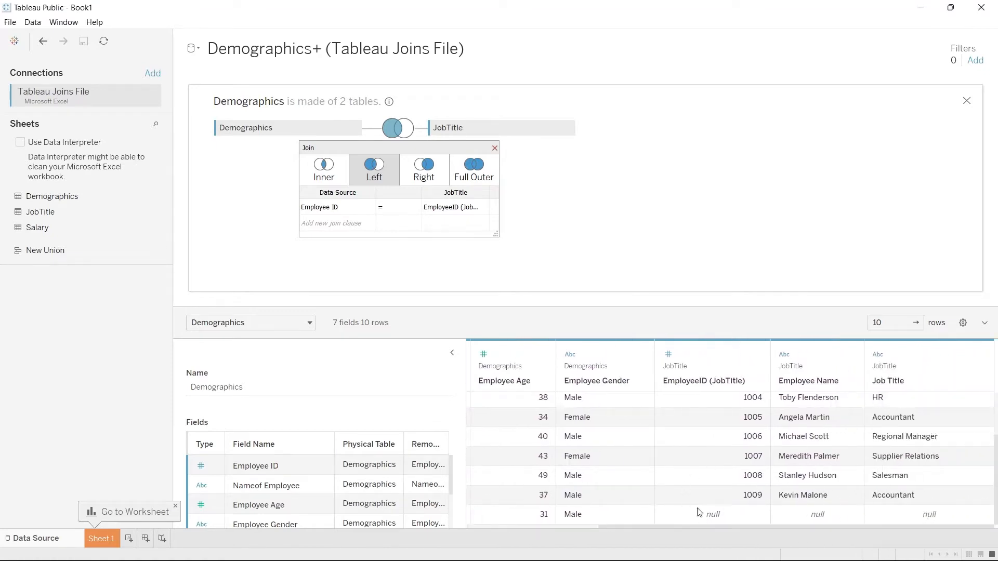
left_click_drag(709, 526, 536, 526)
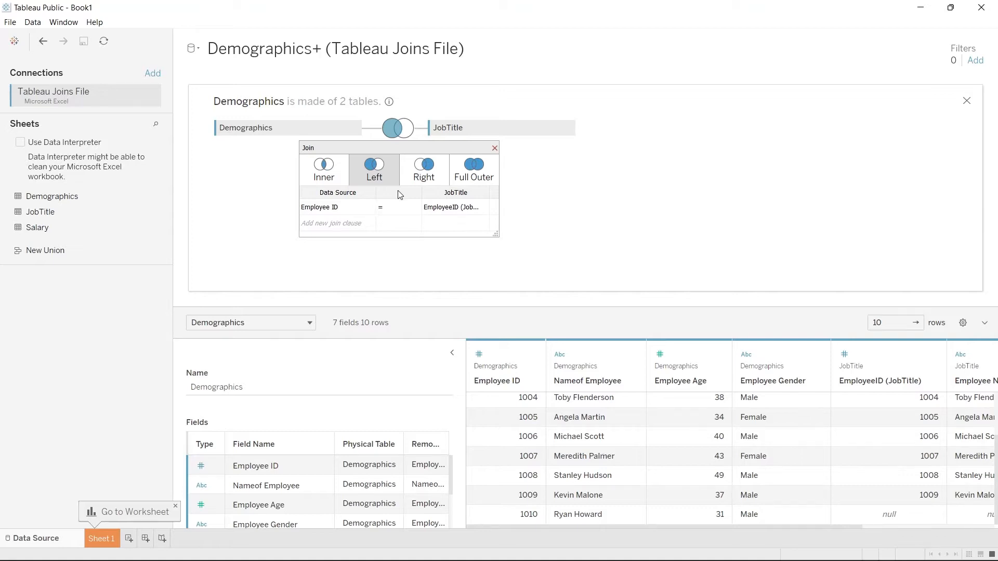
Step: Add a join clause matching Nameof Employee to Employee Name and remove the Employee ID clause
left_click(337, 224)
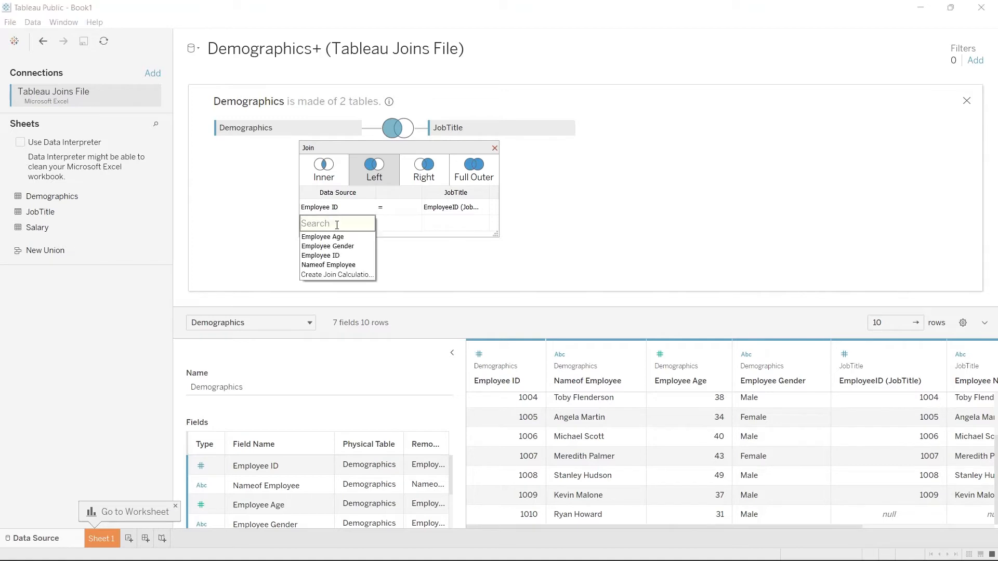
left_click(342, 265)
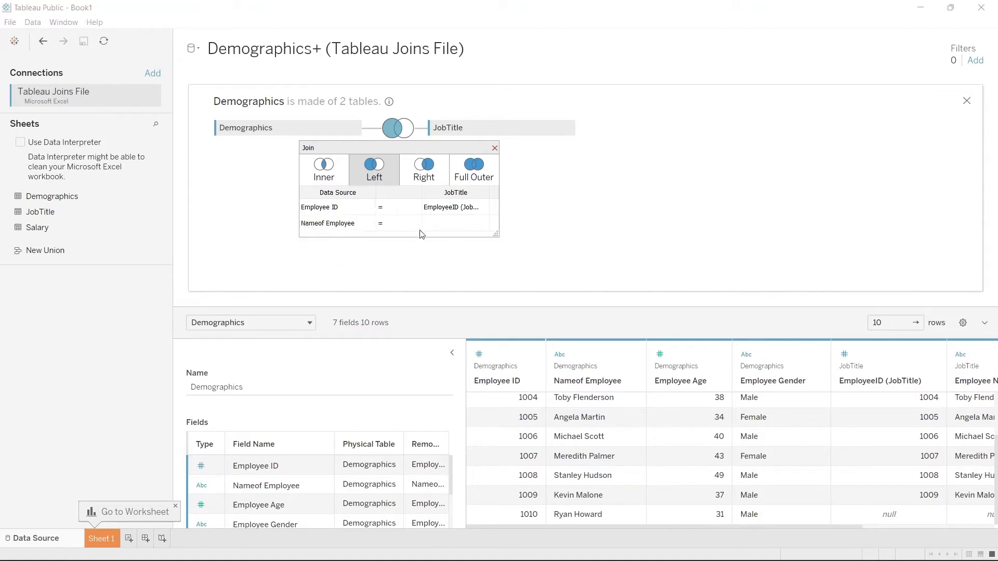
left_click(450, 227)
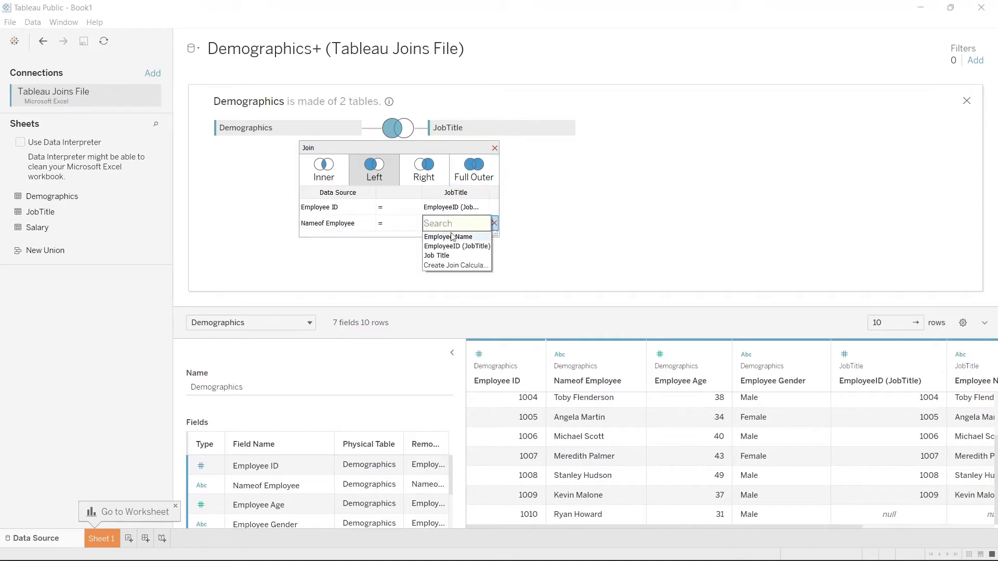
left_click(452, 237)
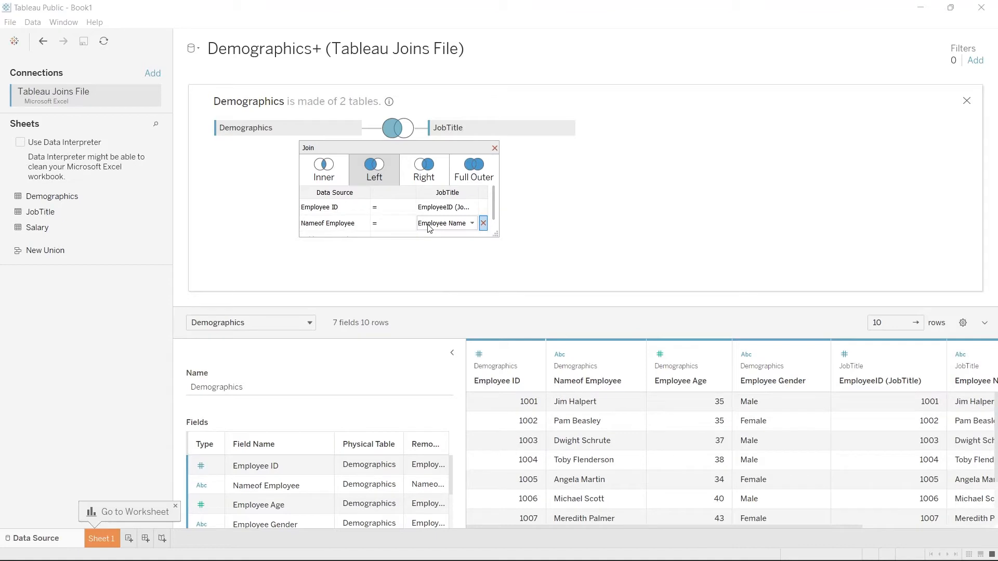
left_click(365, 208)
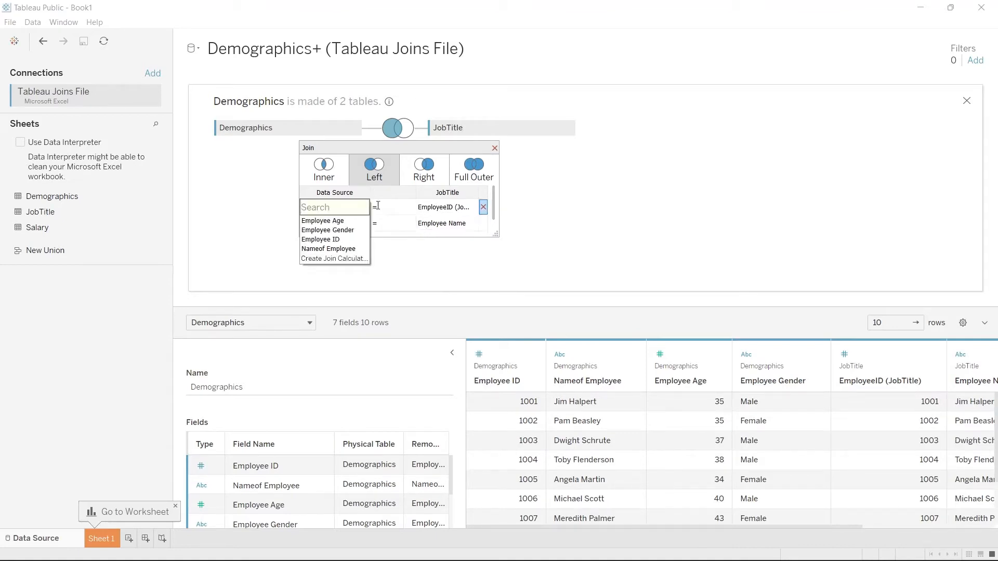
left_click(483, 210)
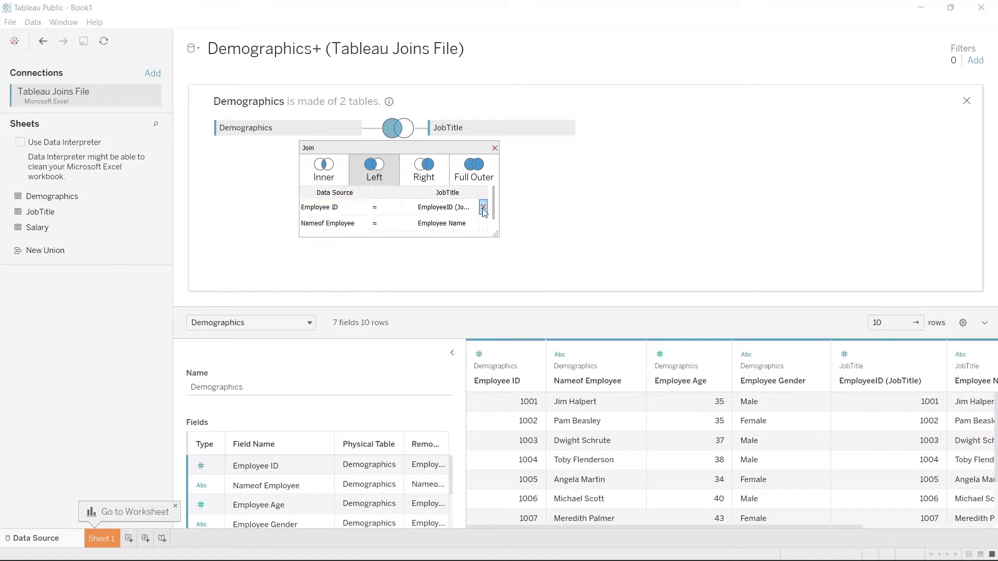
left_click(483, 208)
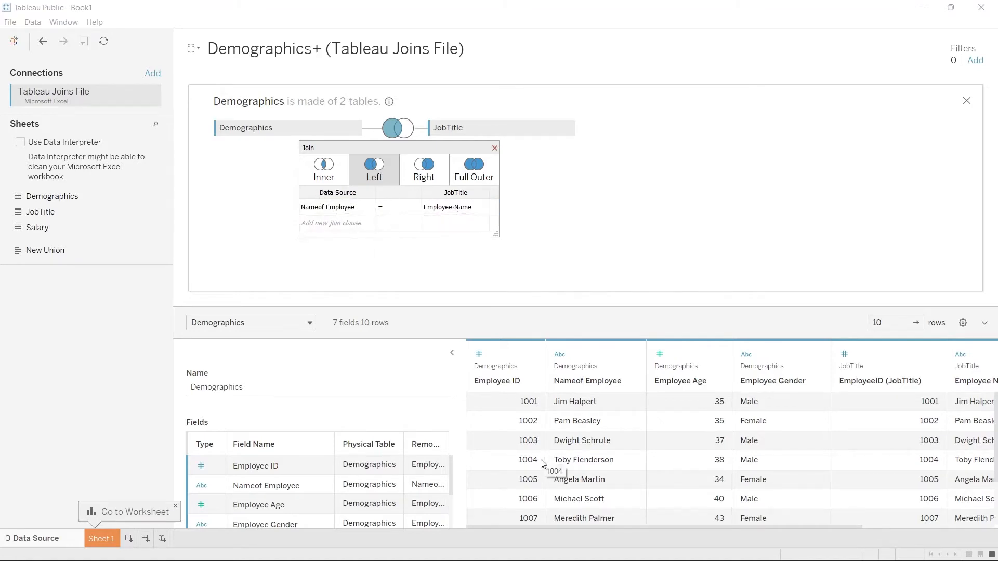
scroll(541, 464, "down", 3)
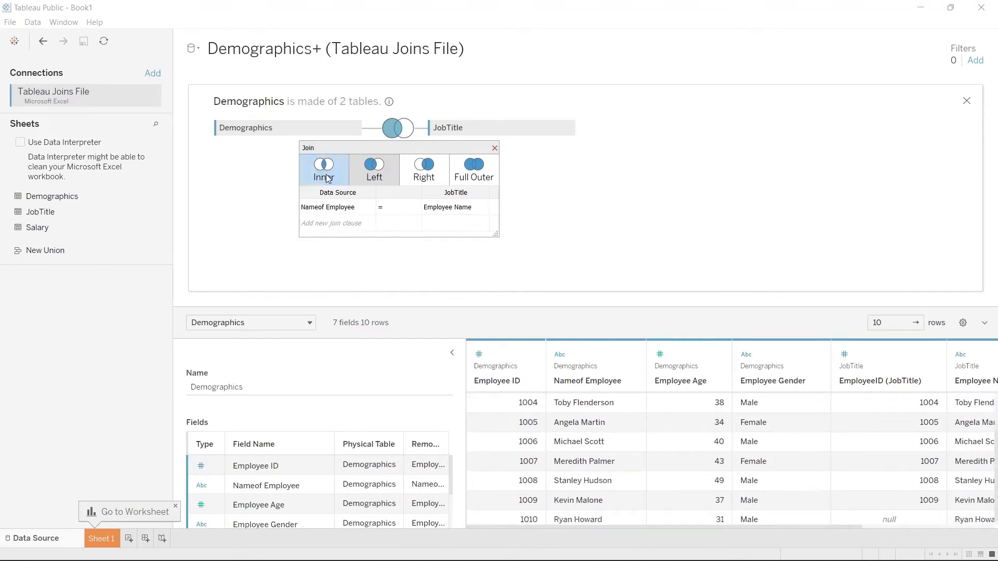
Step: Change the name-based join to an inner join and review its rows and JobTitle columns in the data preview
left_click(328, 178)
scroll(517, 415, "down", 3)
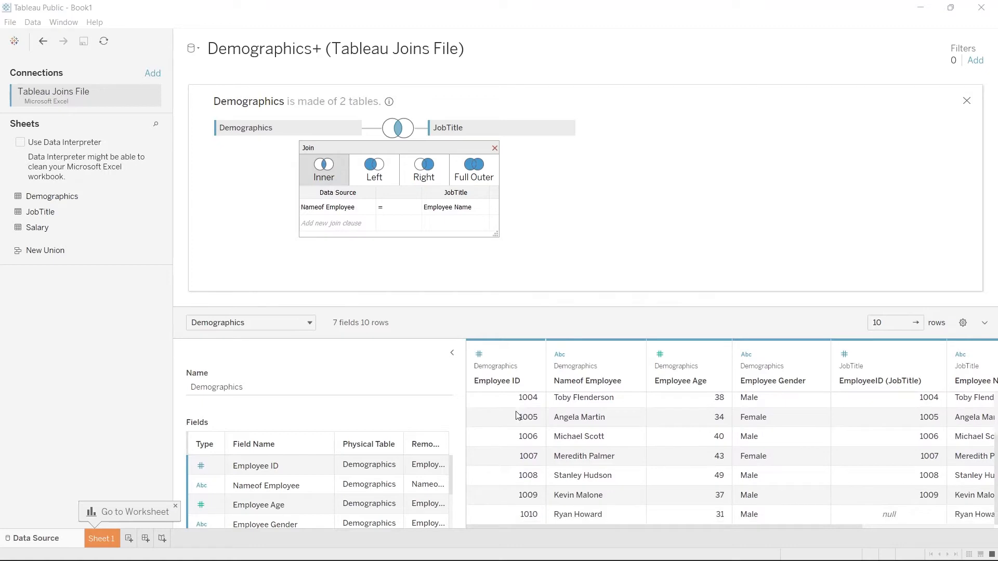
scroll(517, 415, "right", 2)
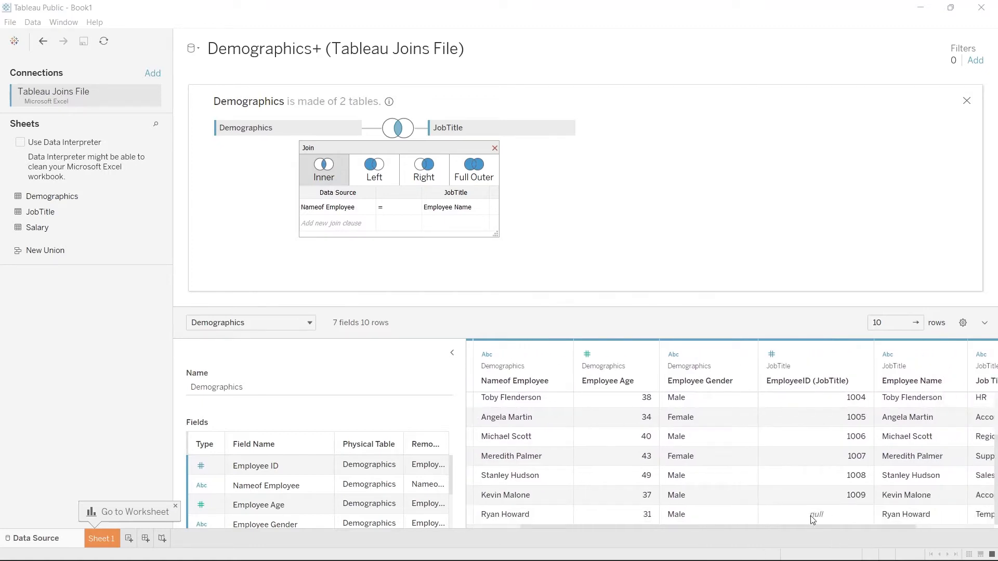
scroll(819, 522, "right", 2)
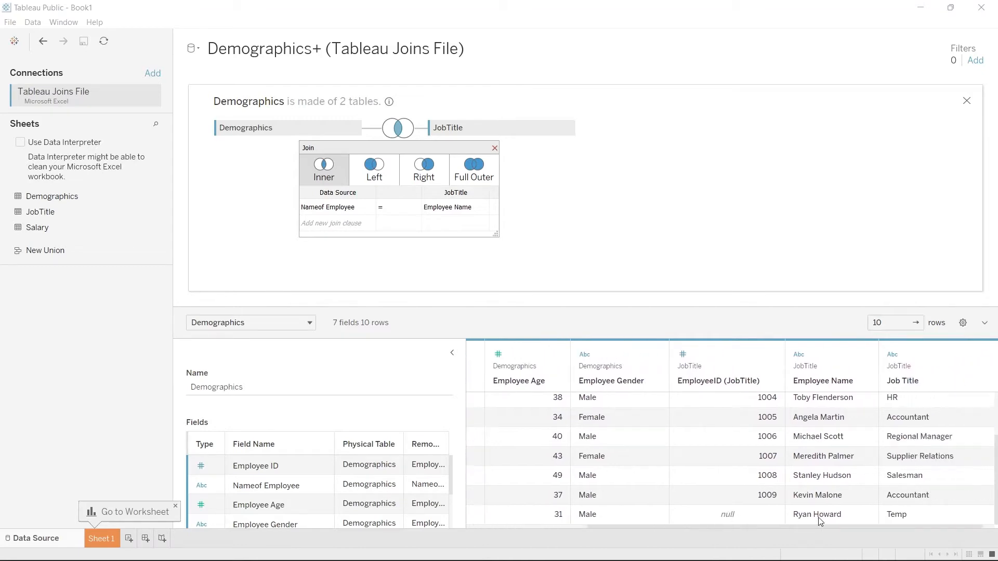
scroll(819, 521, "left", 4)
scroll(819, 521, "up", 2)
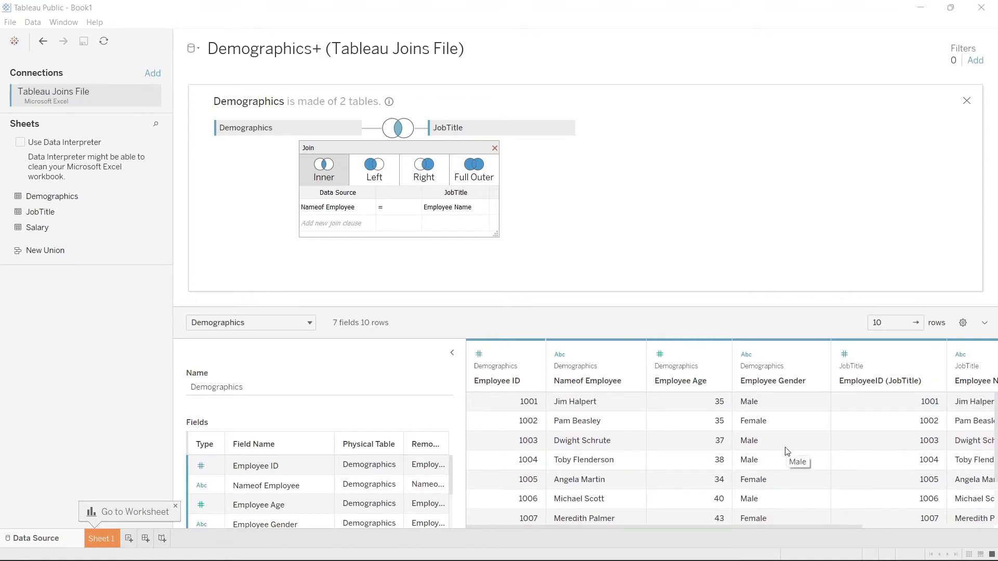
scroll(784, 453, "down", 3)
scroll(782, 512, "right", 3)
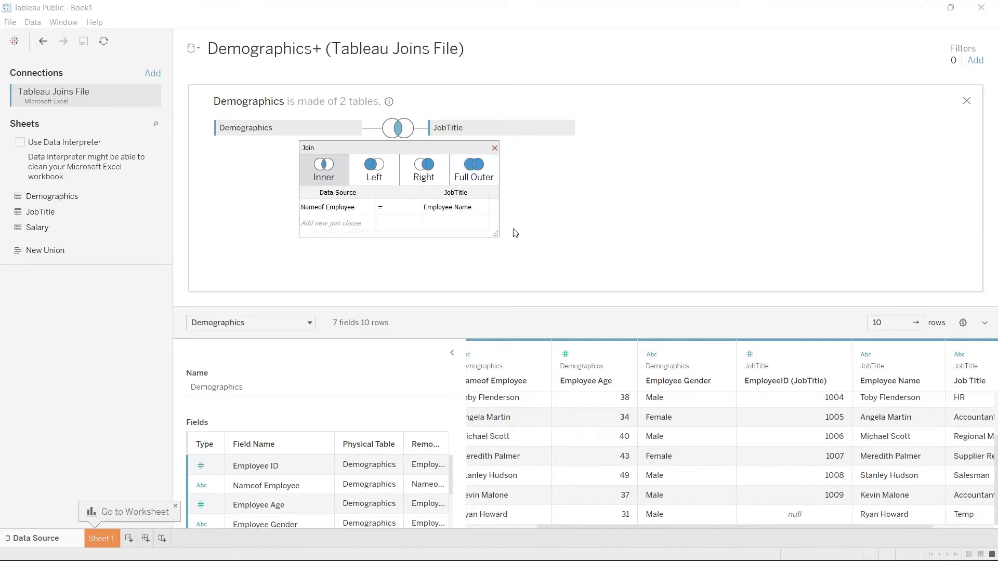
Step: Add a second join clause where Employee ID equals EmployeeID (JobTitle), look over the comparison operators, and close the join settings
left_click(363, 226)
left_click(354, 255)
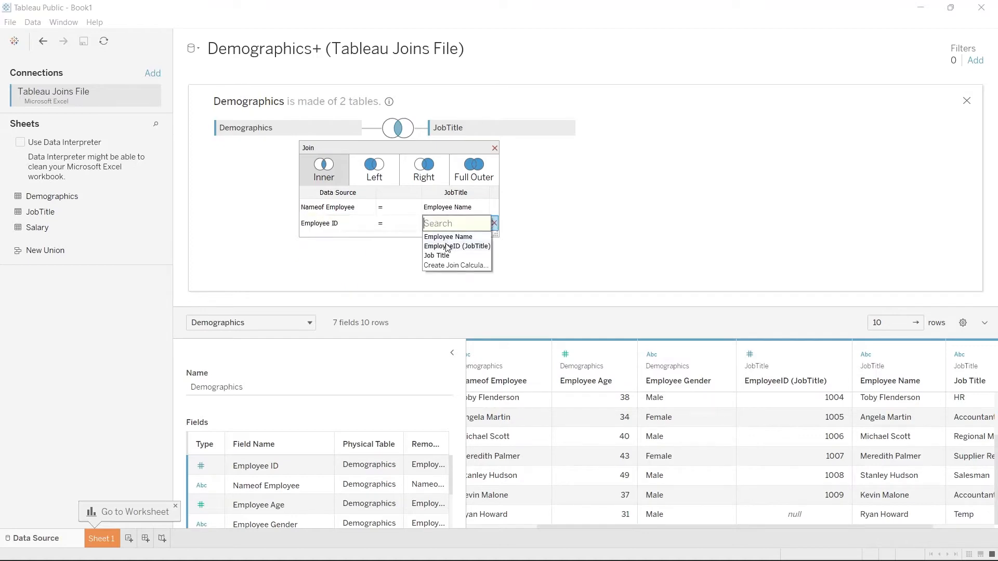
left_click(450, 249)
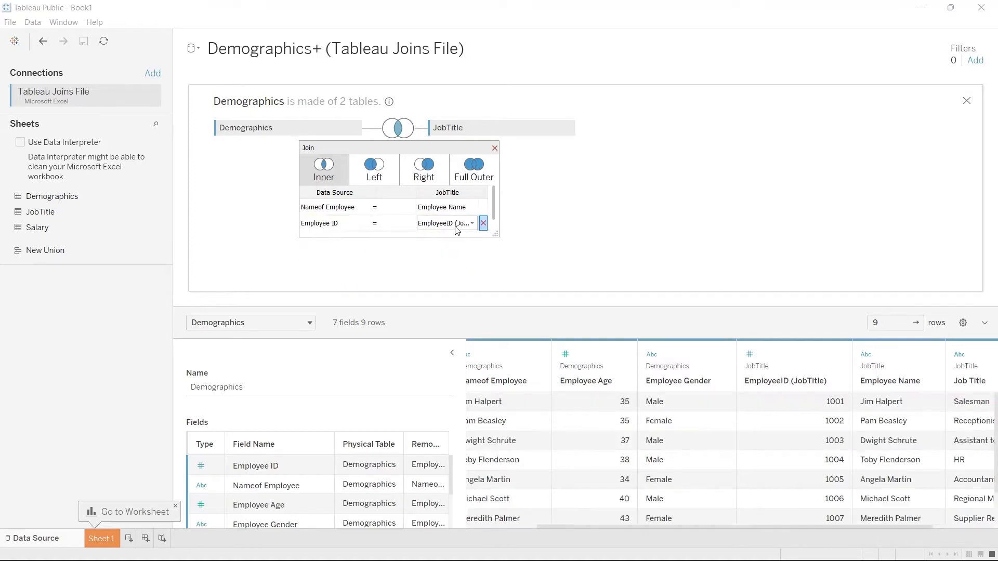
left_click(397, 231)
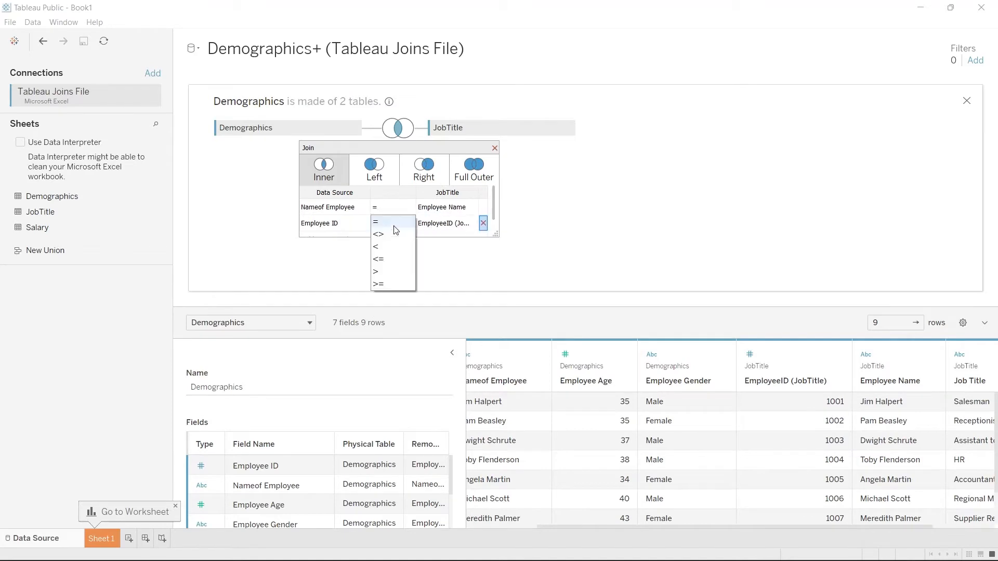
left_click(403, 222)
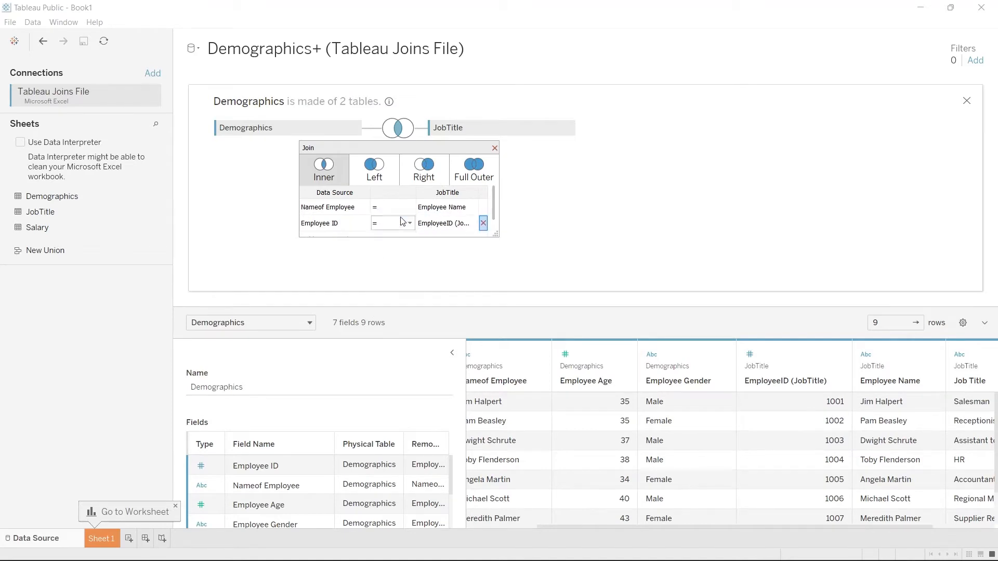
left_click(402, 223)
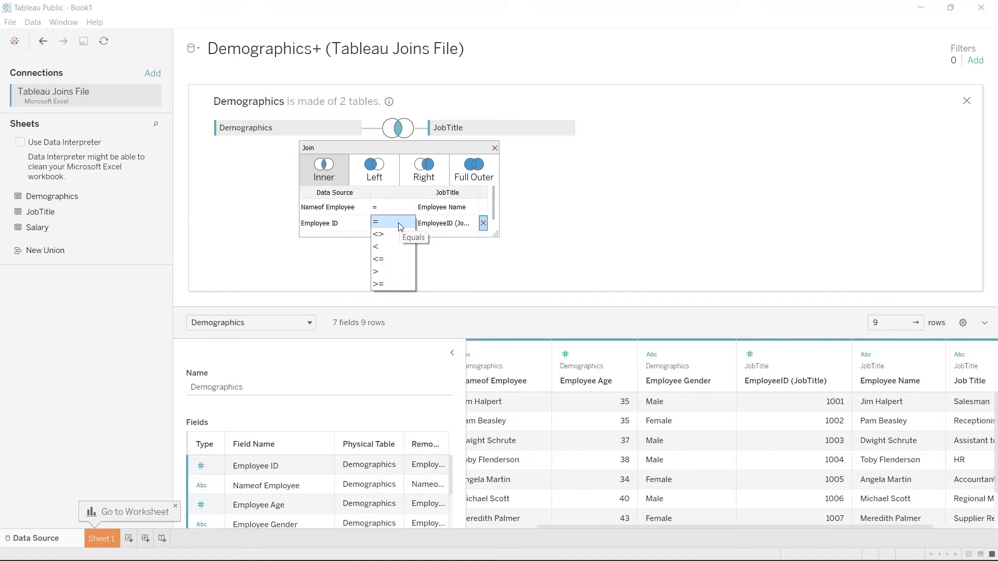
left_click(400, 226)
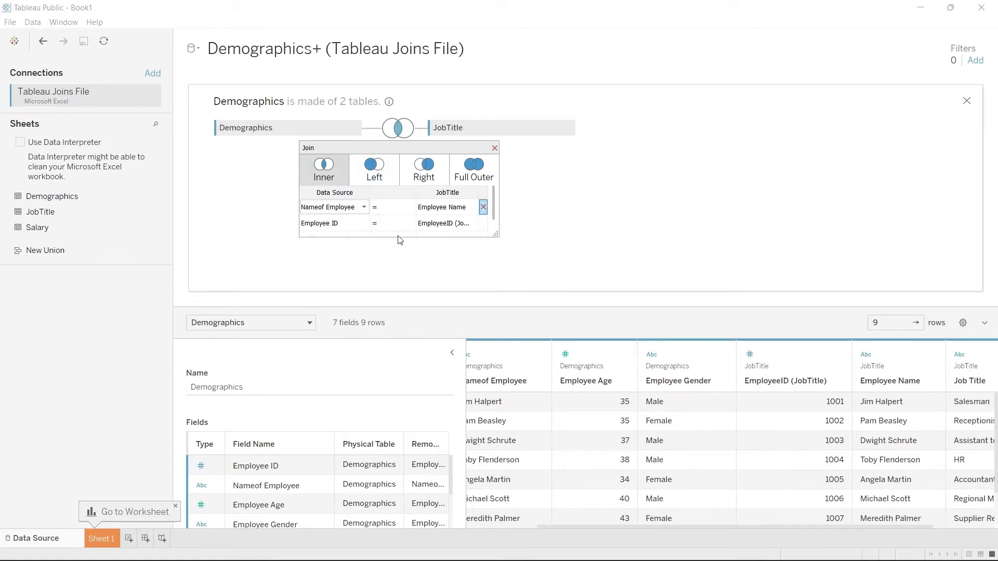
left_click(494, 148)
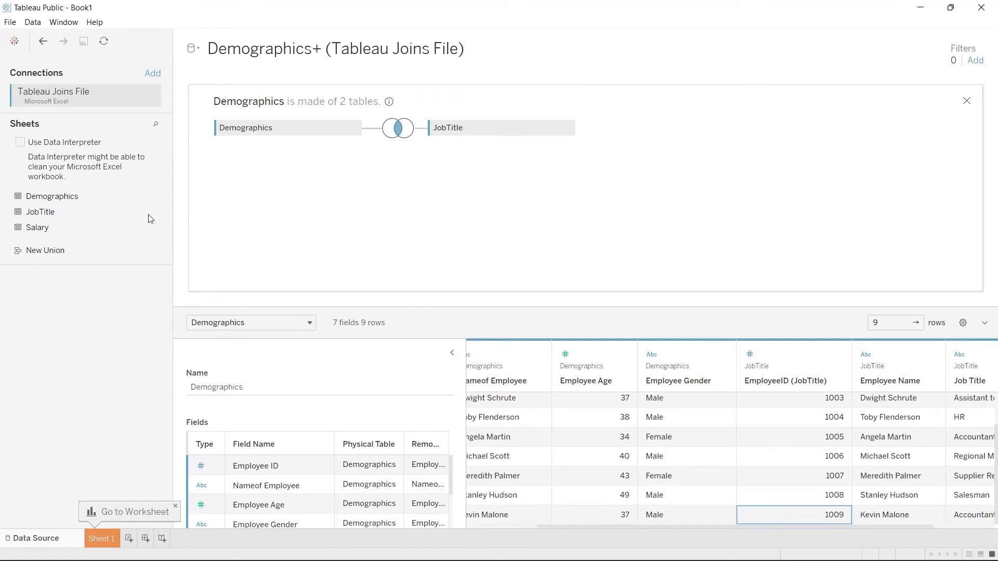
Step: Join the Salary table to Demographics and review the combined columns in the data preview
left_click_drag(82, 227, 445, 182)
left_click_drag(585, 528, 518, 526)
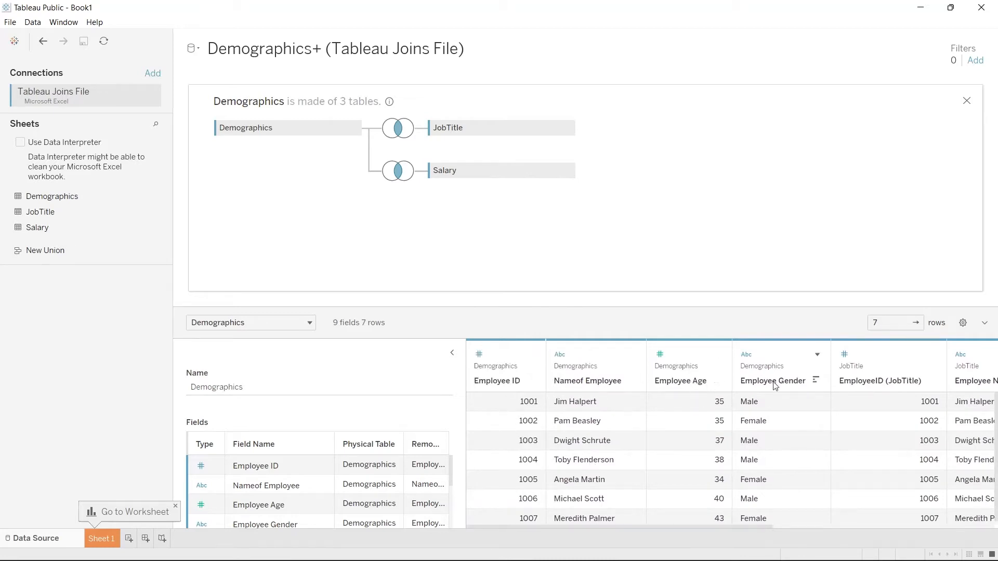
left_click_drag(626, 526, 826, 518)
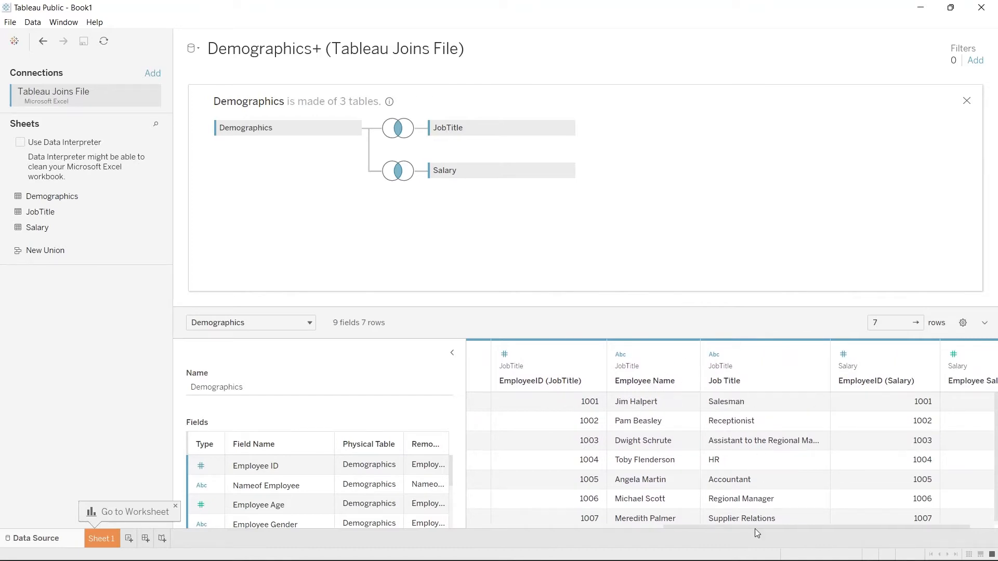
Step: Review the joined table's salary columns and the join clause linking the Salary table in the data source
left_click_drag(756, 526, 782, 522)
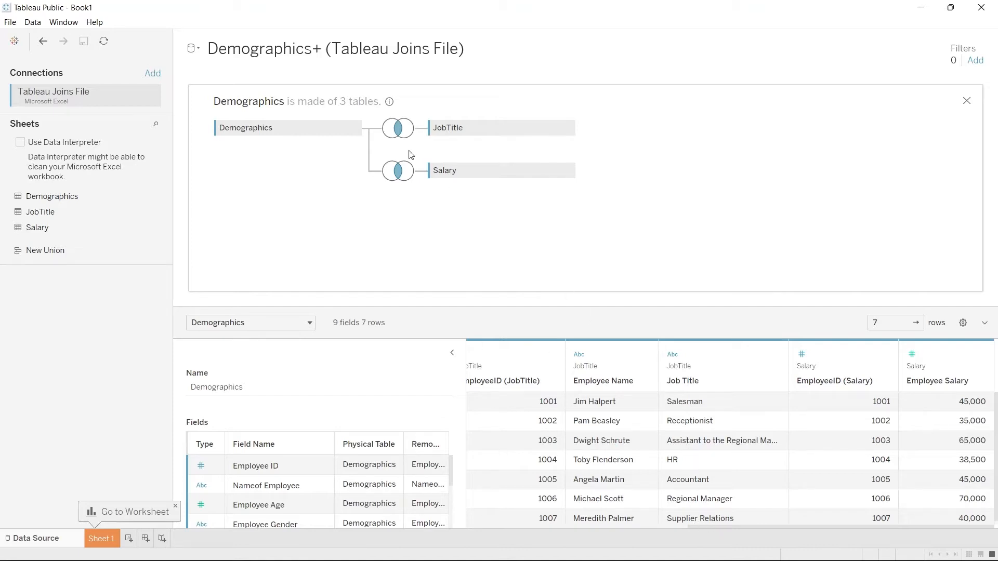
left_click(396, 172)
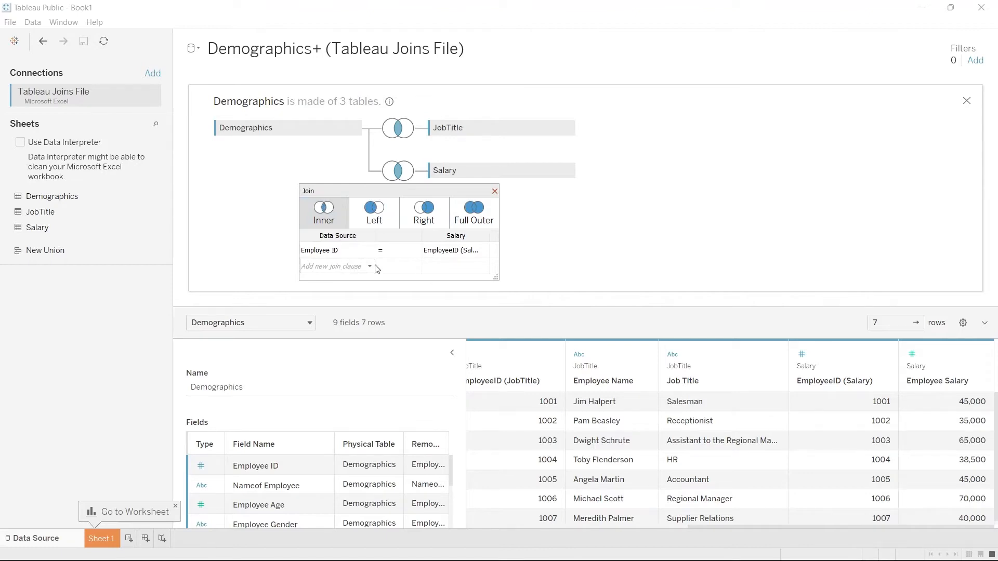
left_click(494, 191)
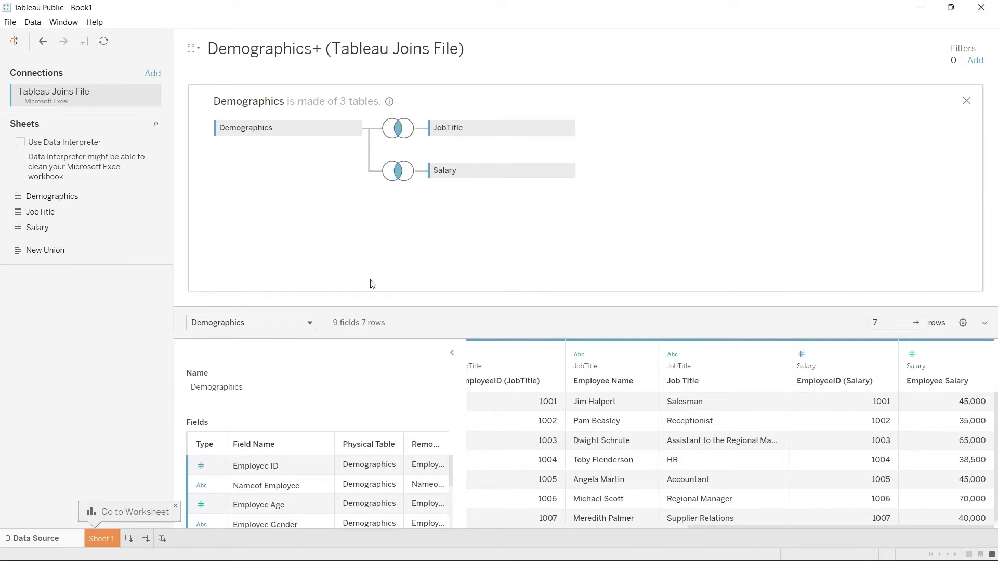
Step: Rename the joined Demographics table as "Demographics + JoinsDemo"
left_click(277, 386)
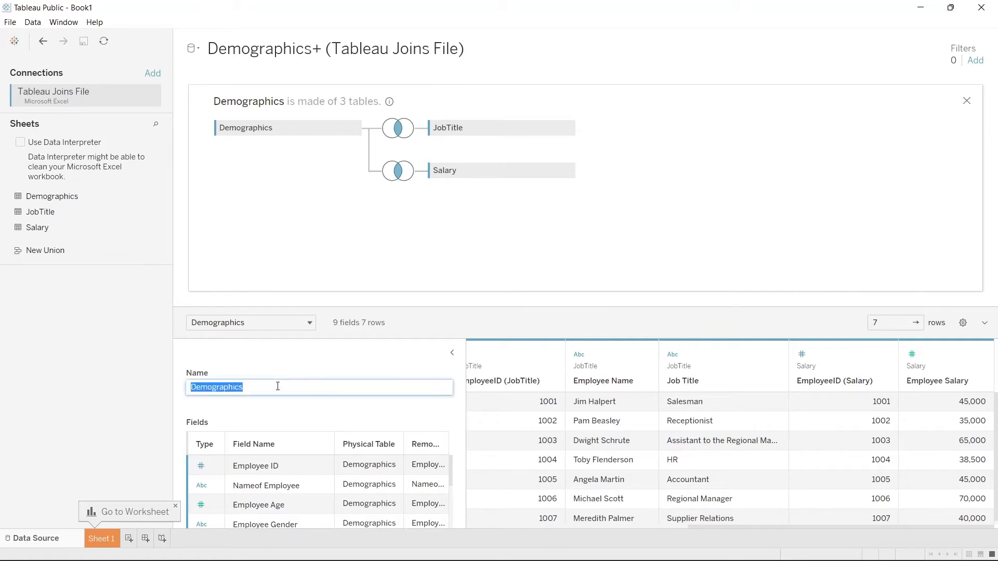
left_click(271, 388)
type("+ JoinsDemo")
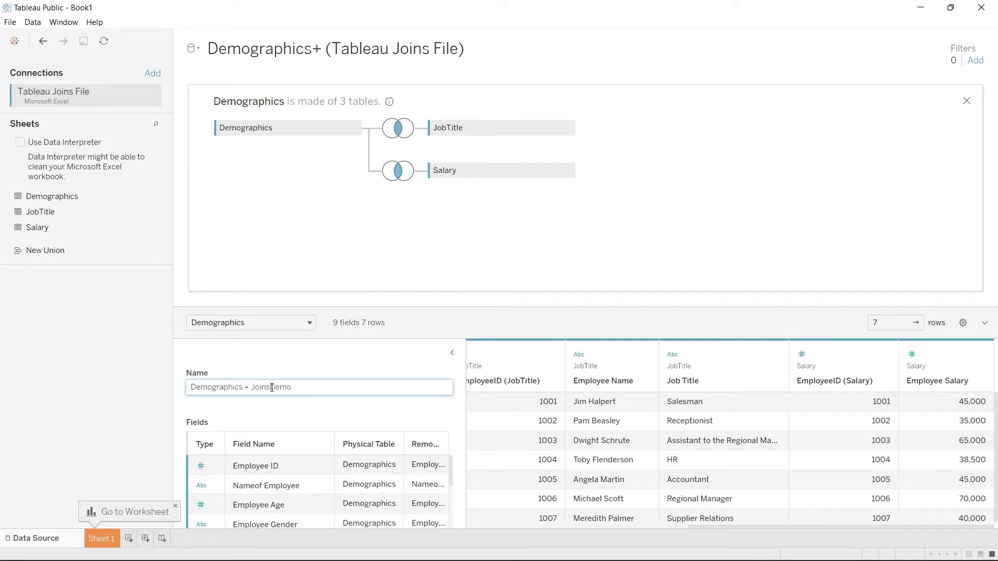
key("Return")
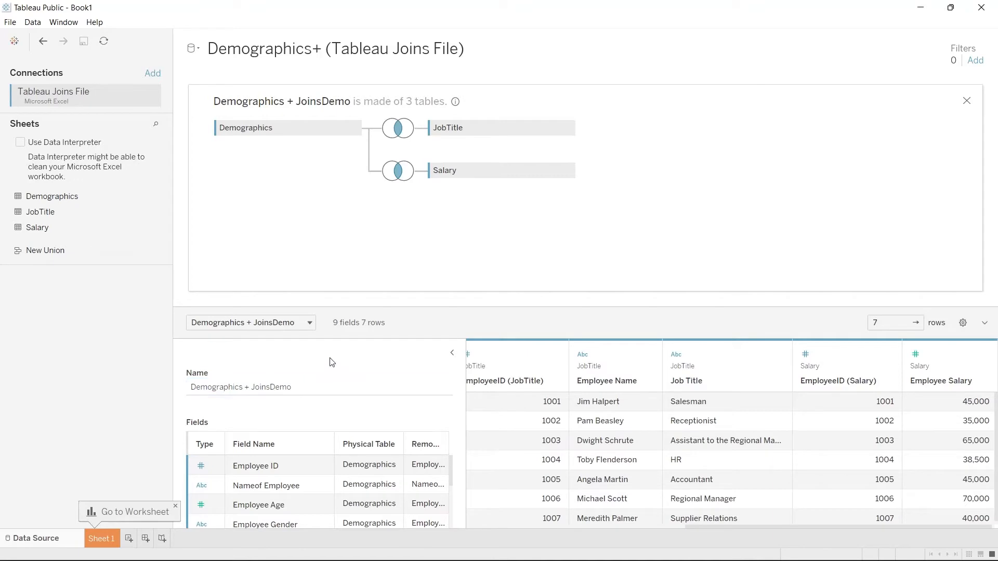
Step: On Sheet 1, build a bar chart with Nameof Employee as columns and summed Employee Salary as rows, sorted descending by salary
left_click(101, 540)
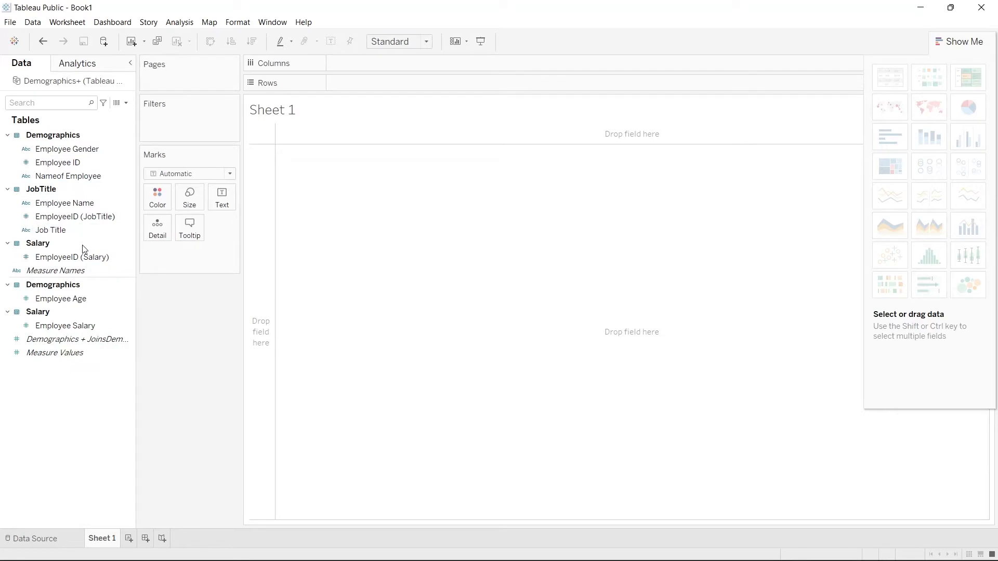
left_click(79, 149)
left_click(80, 207)
left_click_drag(95, 177, 376, 66)
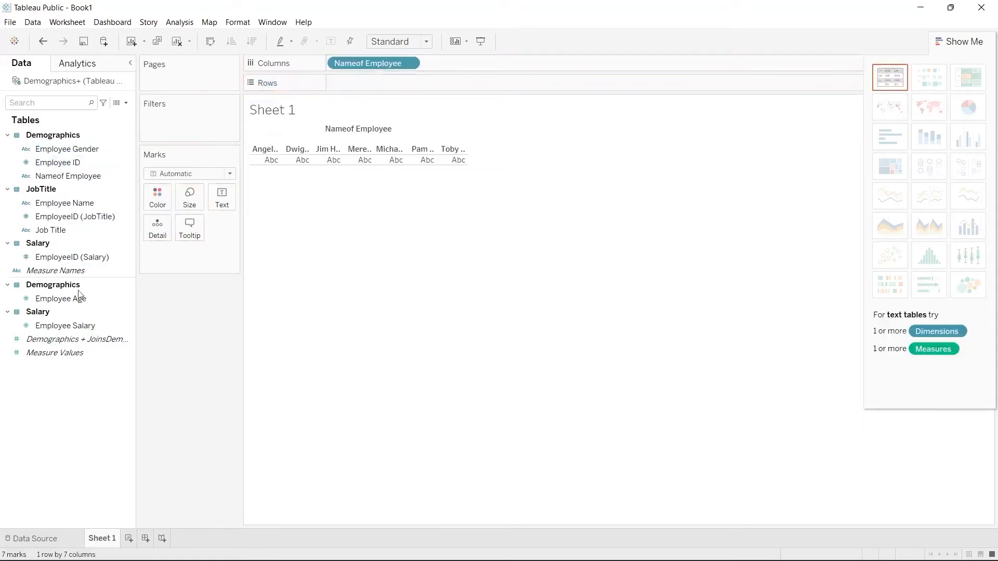
mouse_move(84, 327)
left_mouse_down()
mouse_move(399, 86)
mouse_move(407, 91)
left_mouse_up()
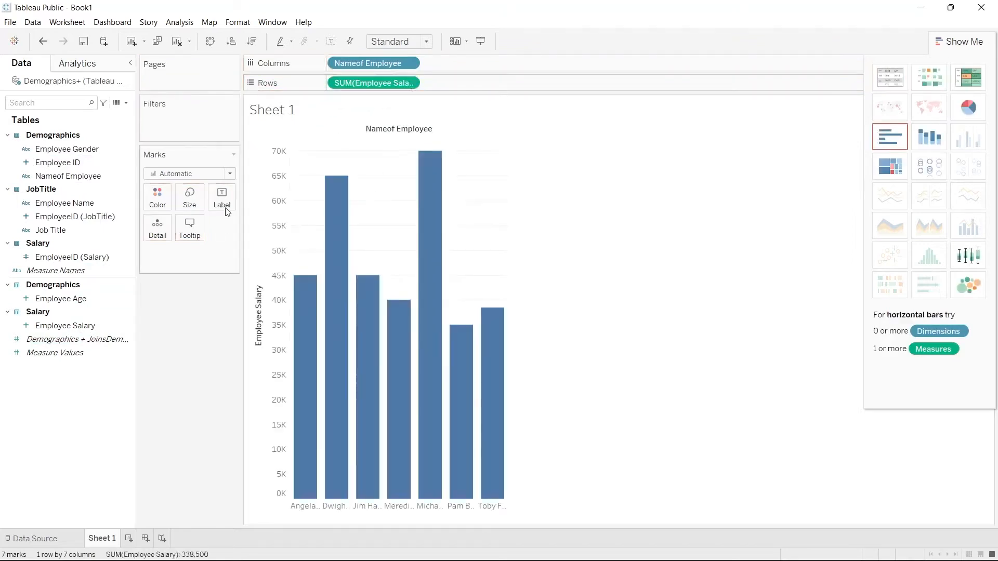
left_click(261, 40)
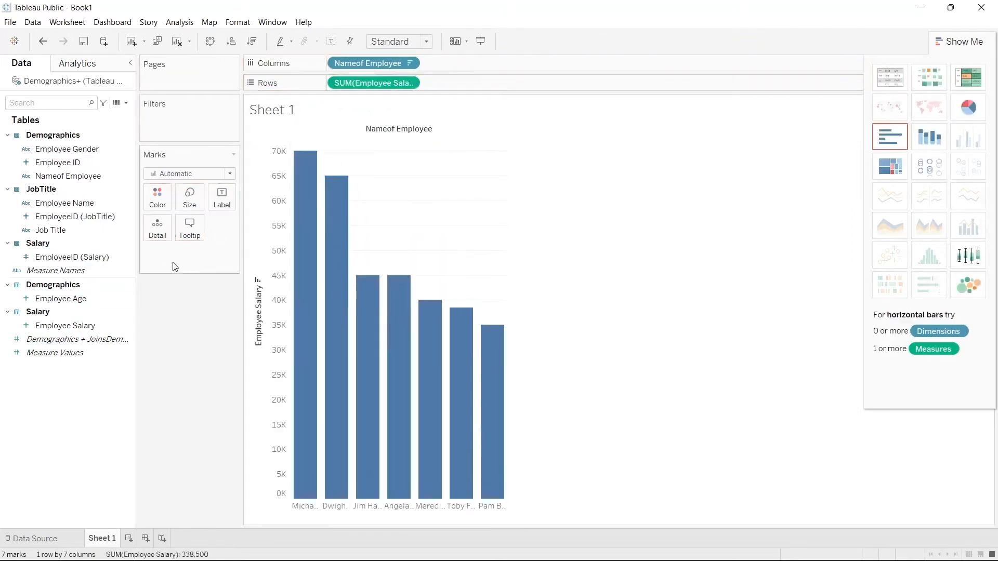
Step: Color the bars by Employee Salary and widen the chart so the full employee names fit under the bars
left_click_drag(93, 325, 186, 248)
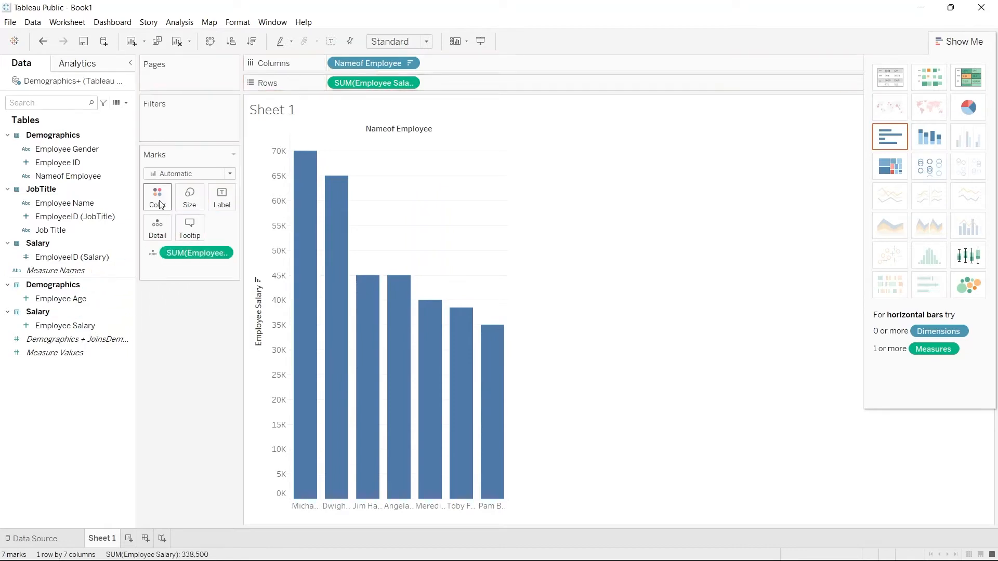
left_click(153, 253)
left_click(169, 267)
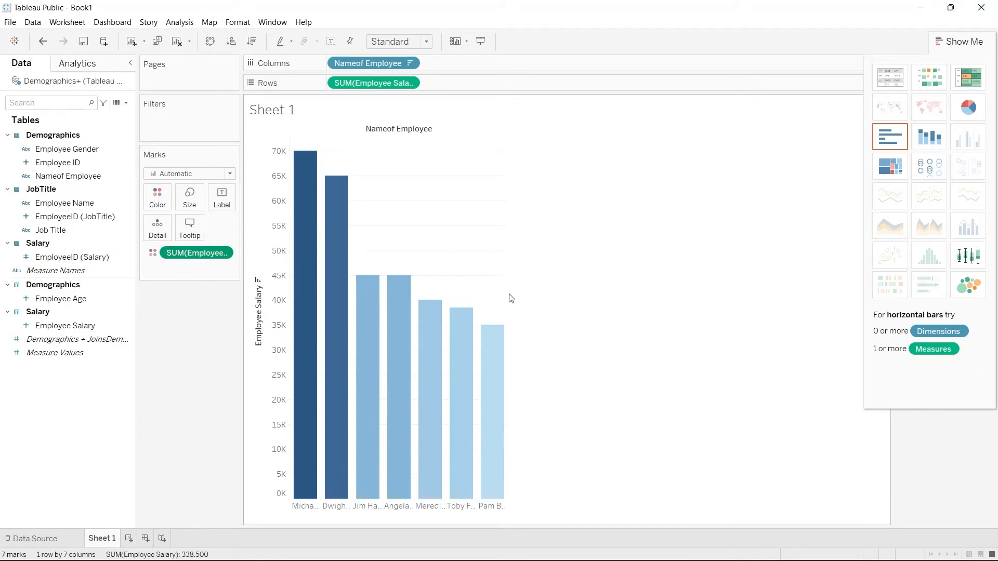
left_click_drag(508, 294, 623, 285)
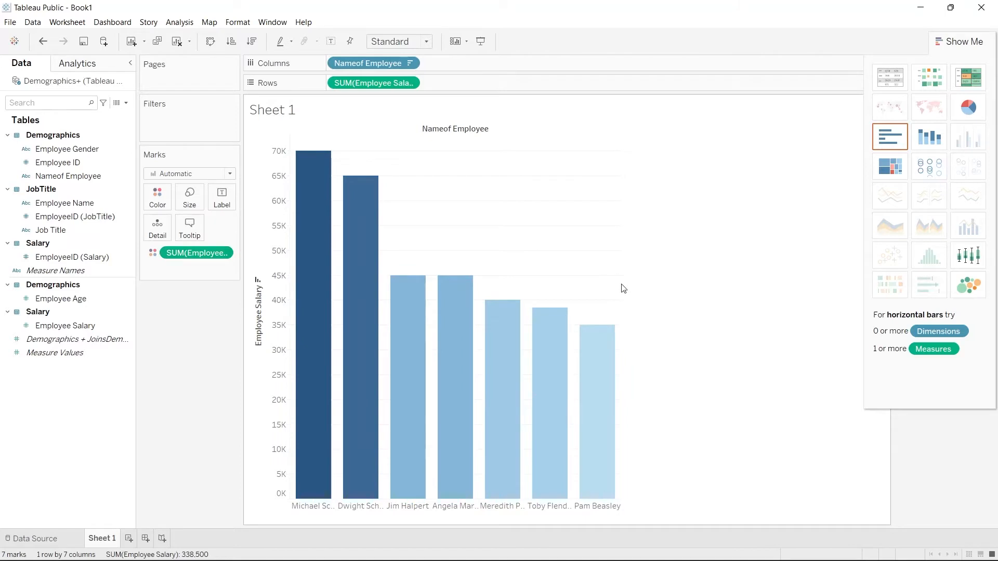
left_click_drag(624, 289, 749, 281)
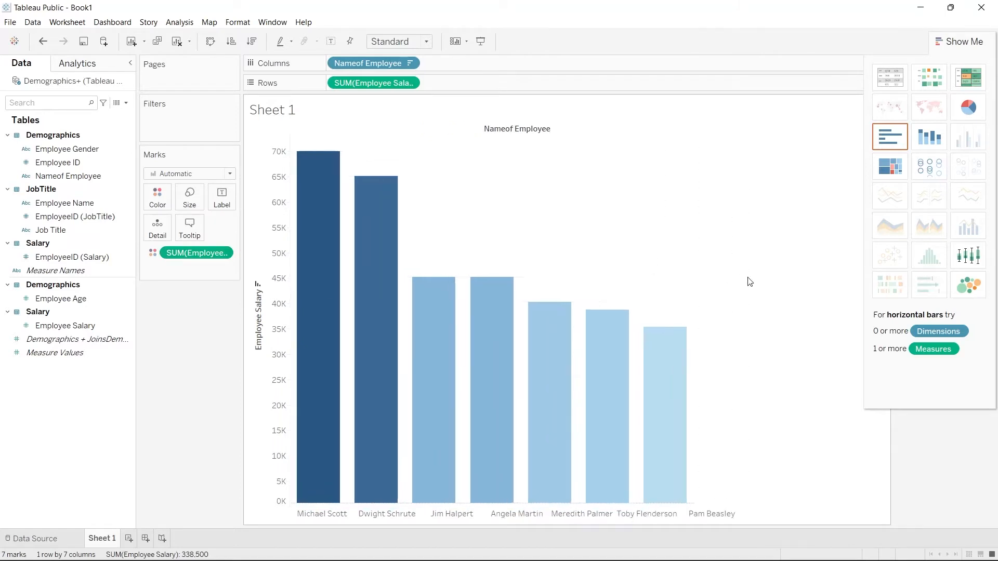
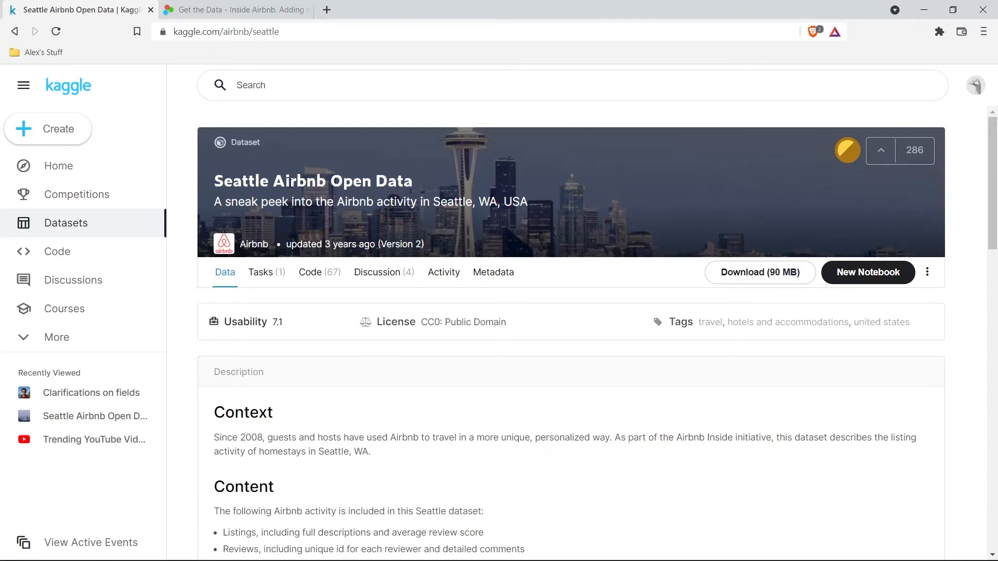
Step: Switch to Kaggle's Seattle Airbnb Open Data page and examine its description and the calendar.csv and listings.csv previews
scroll(182, 252, "down", 7)
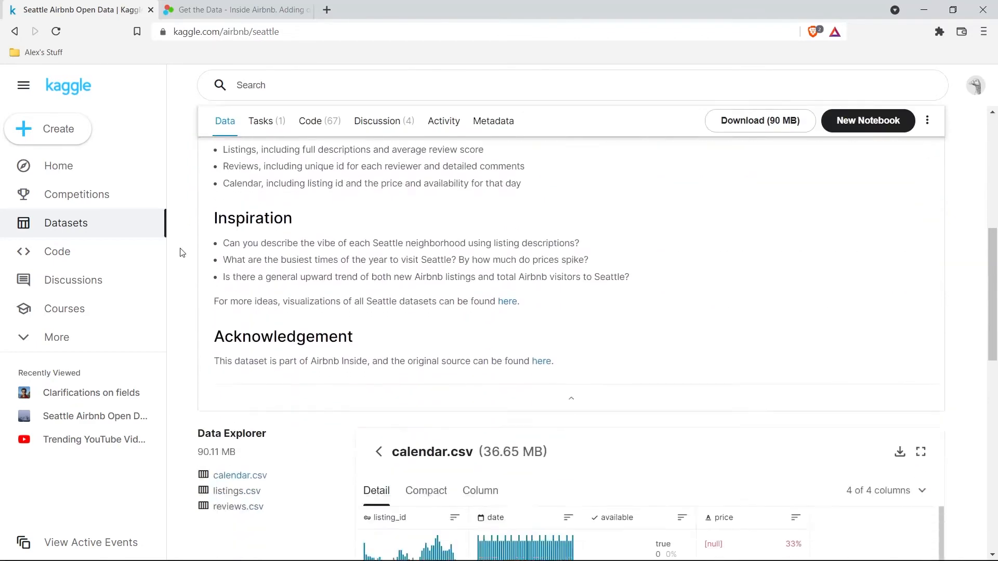
scroll(182, 253, "down", 5)
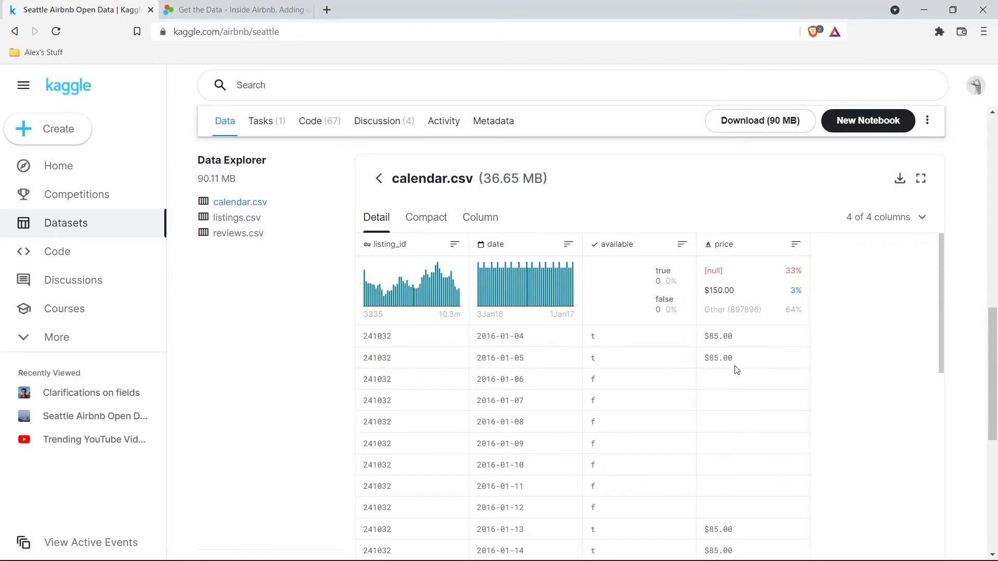
left_click(235, 217)
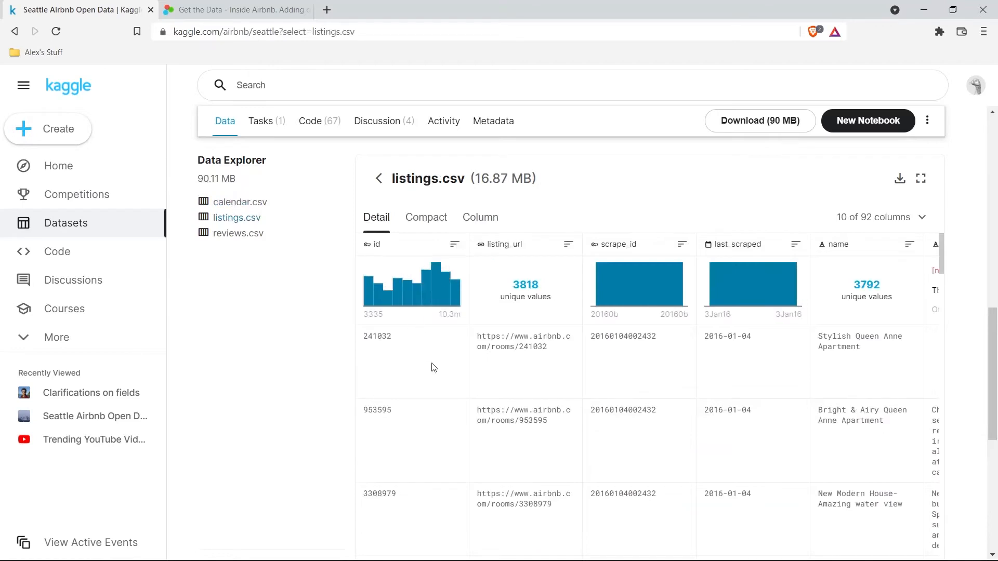
scroll(434, 367, "right", 1)
scroll(434, 367, "right", 1)
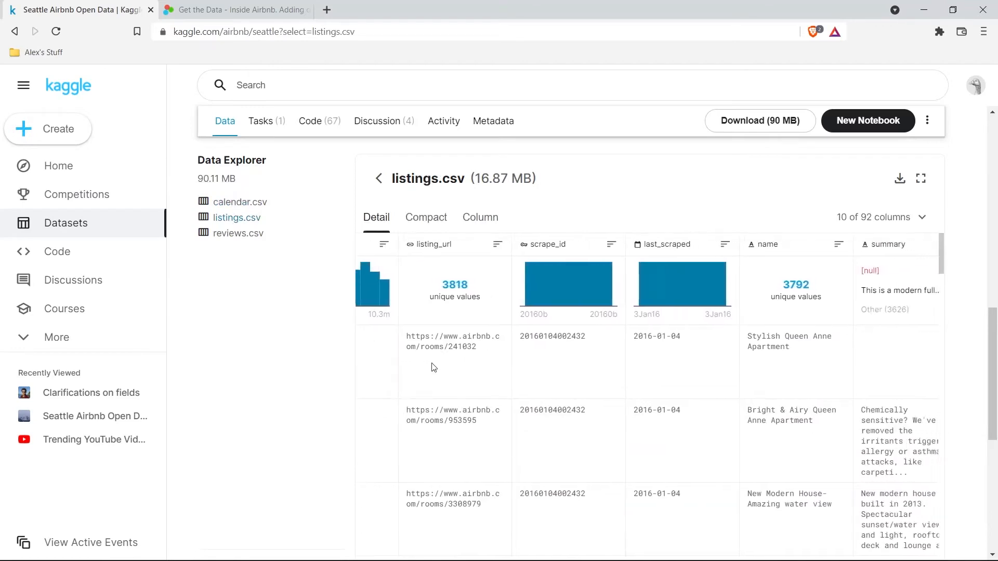
scroll(434, 367, "right", 1)
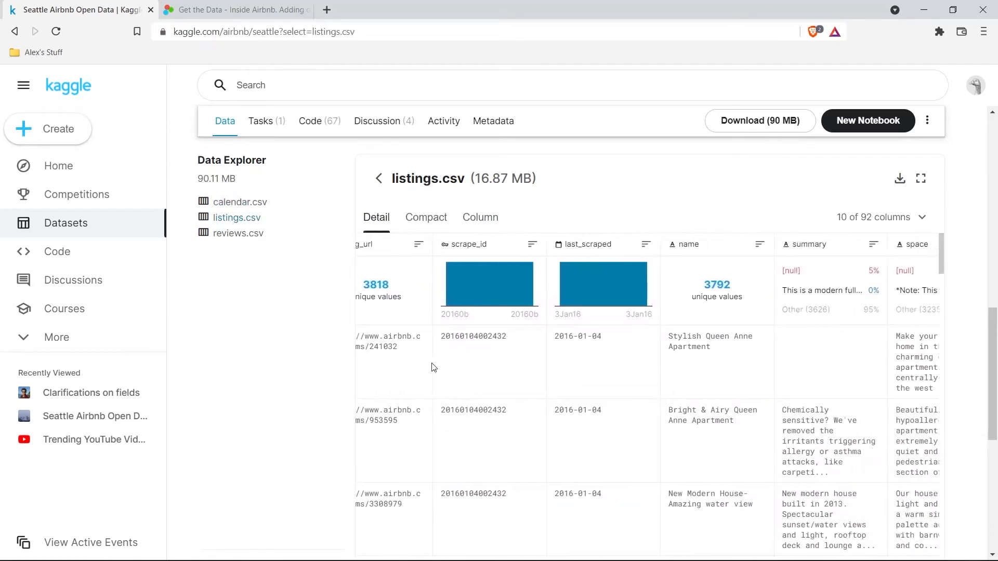
Step: Examine the reviews.csv columns and return to the listings.csv preview in the Seattle Airbnb dataset
left_click(248, 237)
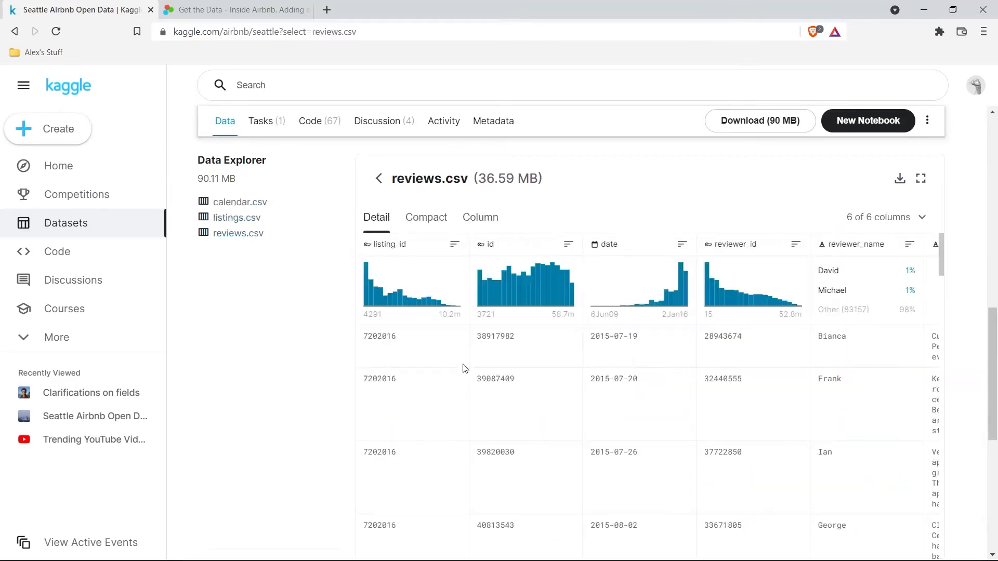
scroll(606, 374, "right", 2)
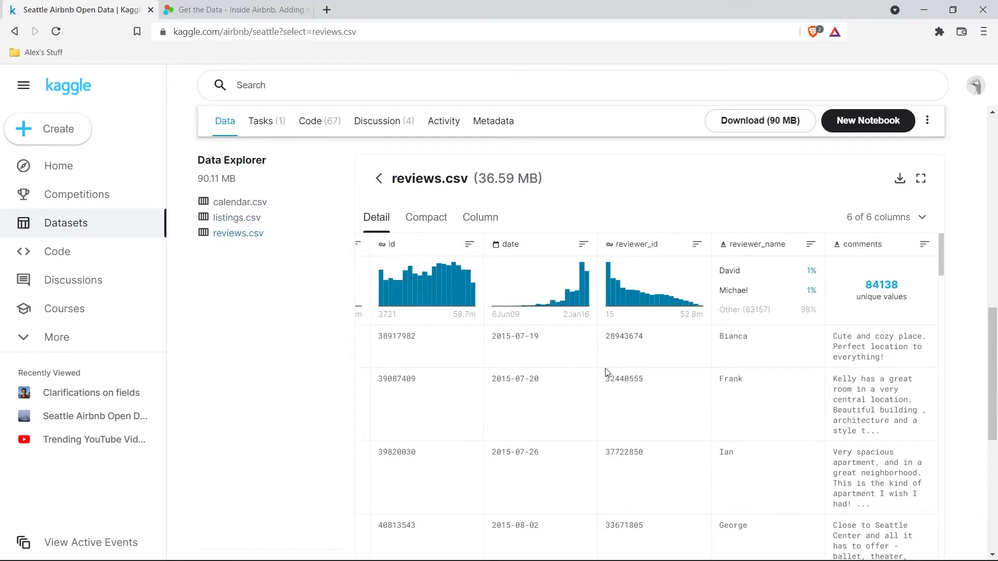
scroll(607, 373, "left", 2)
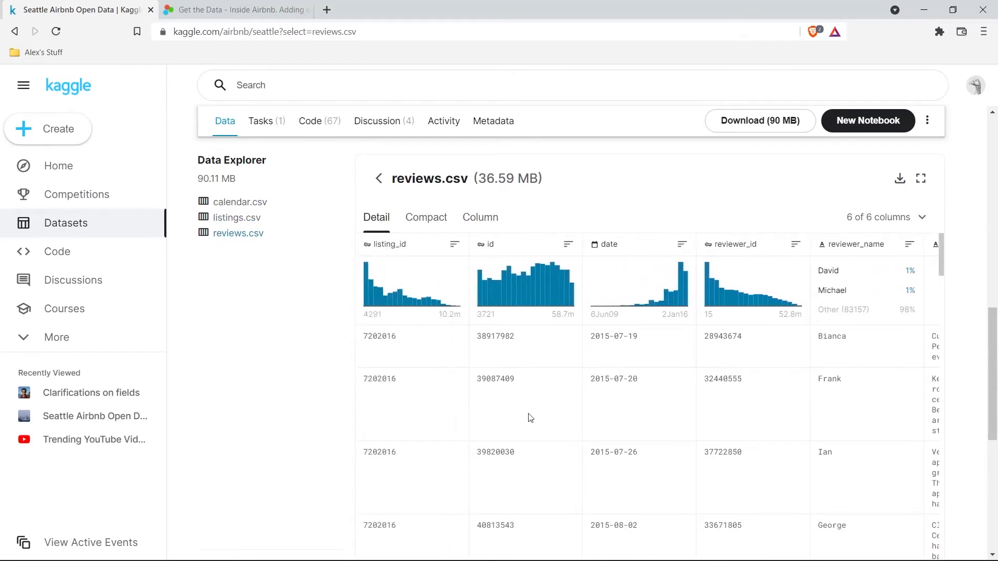
left_click(244, 218)
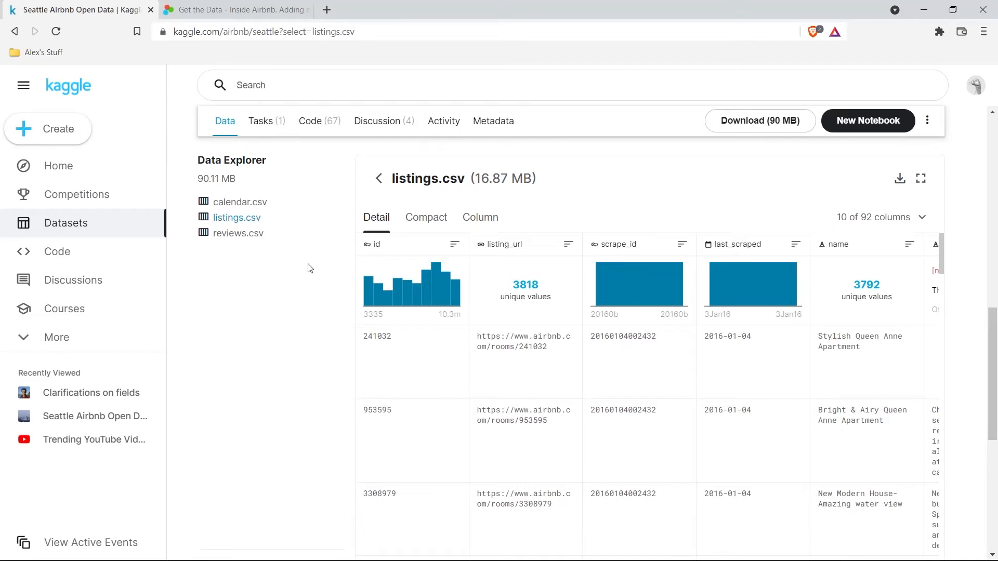
scroll(309, 268, "up", 10)
scroll(309, 269, "down", 10)
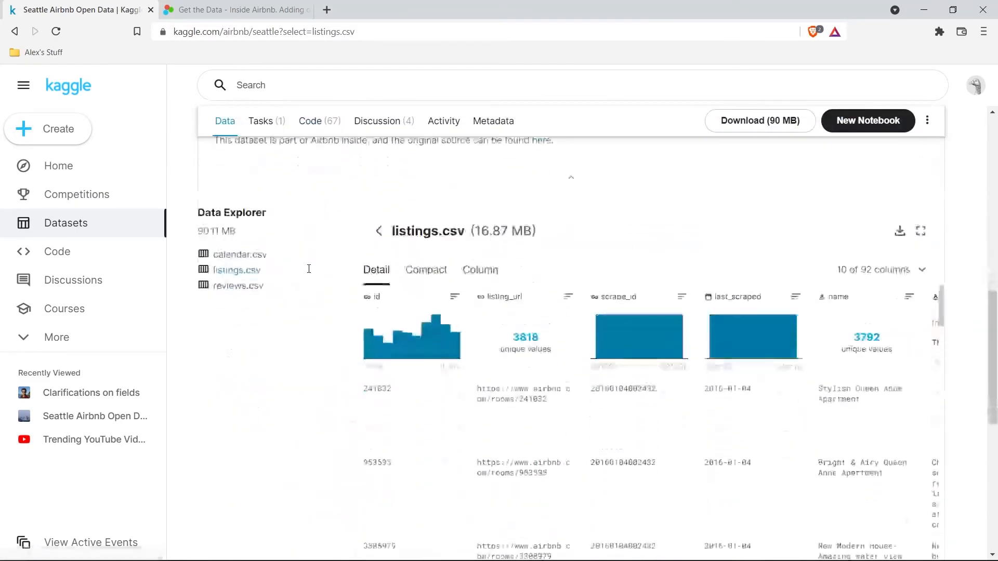
Step: Compare the Seattle files offered on the Inside Airbnb Get the Data page with the Kaggle dataset
left_click(240, 8)
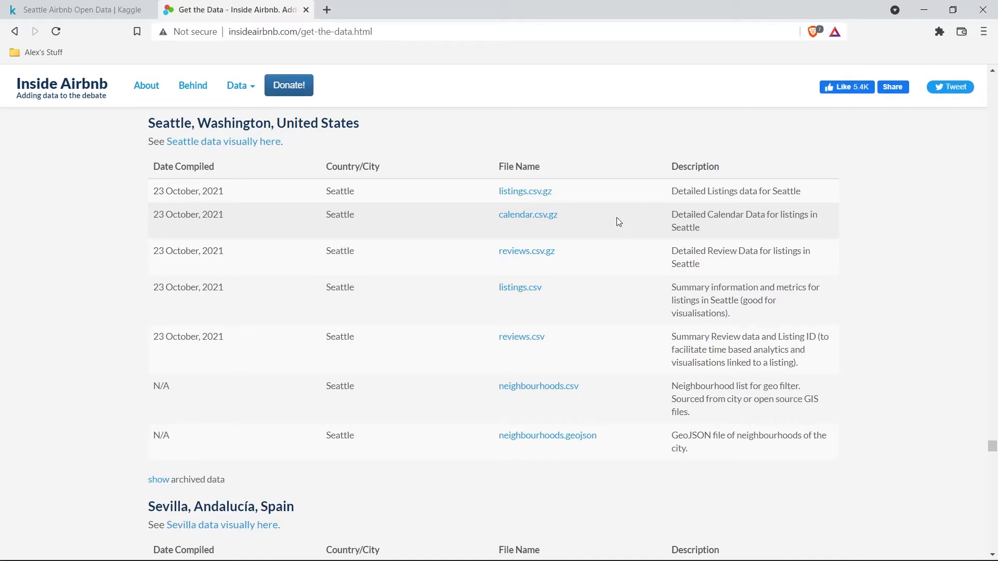
left_click(83, 9)
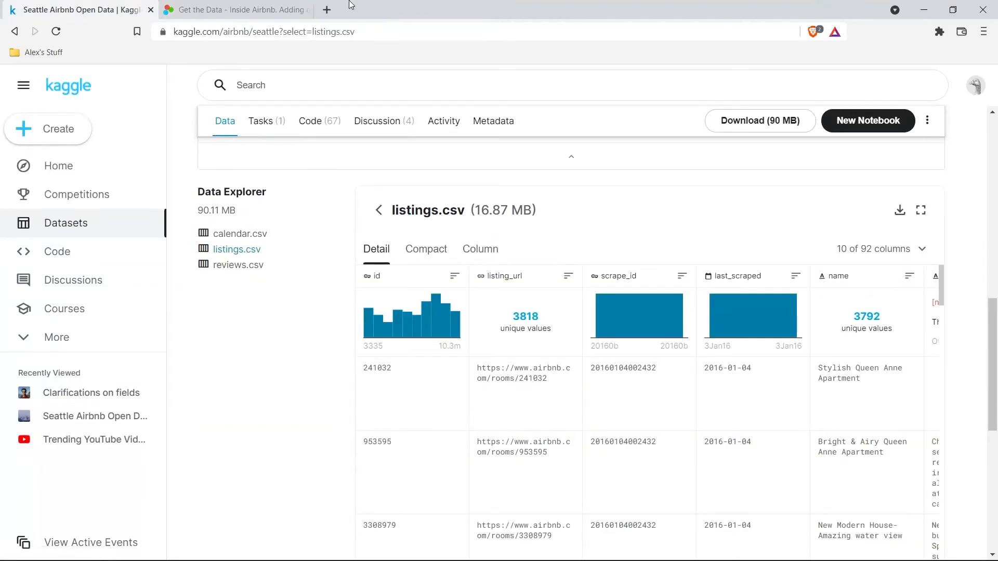
left_click(253, 4)
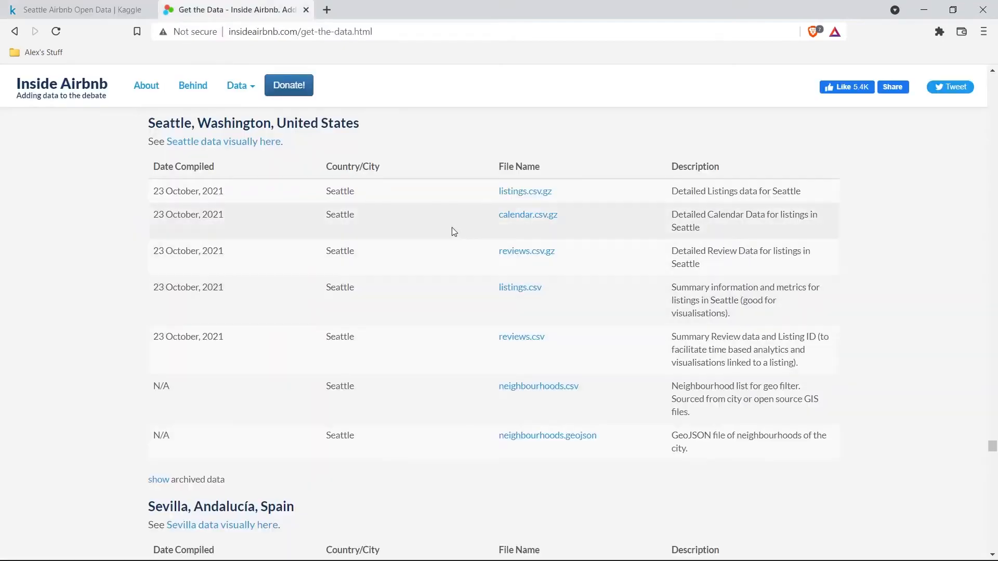
left_click(77, 8)
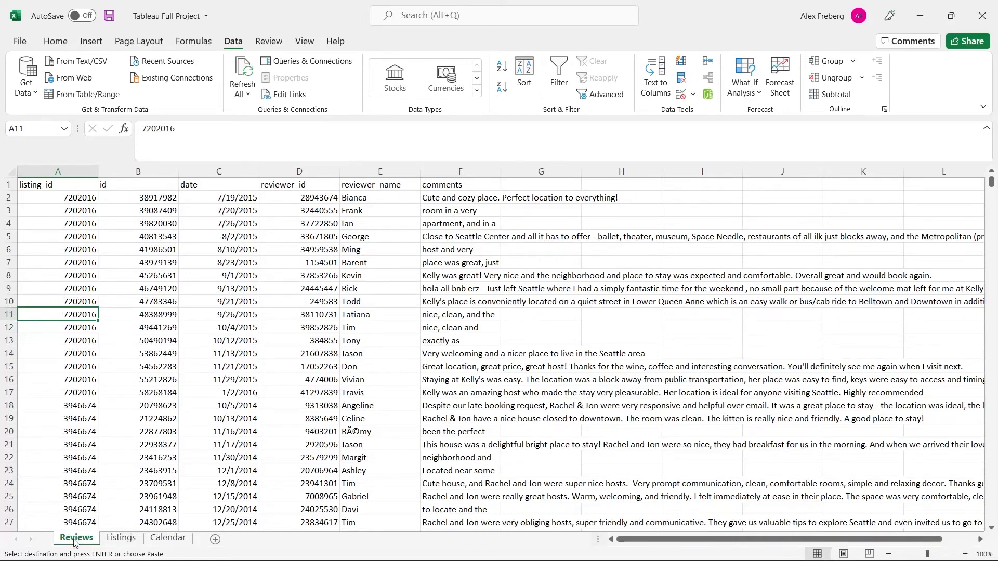
Step: Switch to the Tableau Full Project workbook in Excel and move the Listings sheet ahead of the Reviews sheet
left_click(120, 539)
left_click_drag(117, 545, 73, 541)
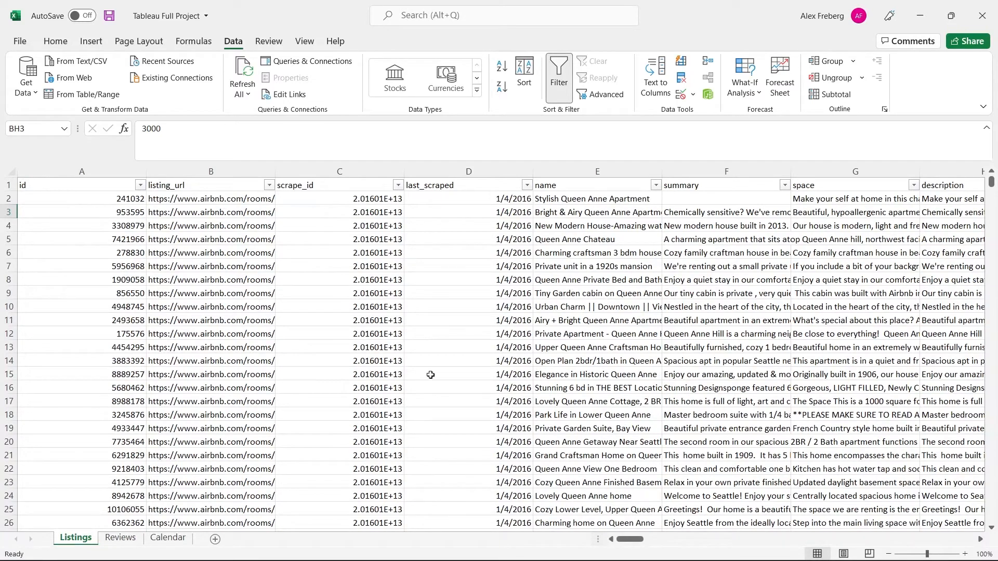
Step: Examine the host, location and property columns of the Listings sheet, from host_since through bed_type
left_click_drag(632, 543, 704, 527)
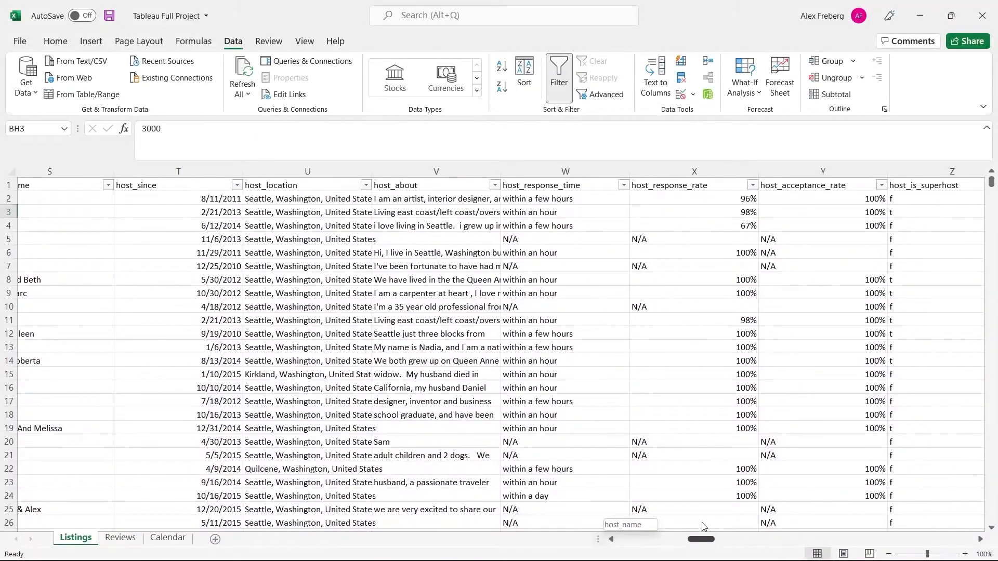
left_click_drag(703, 526, 706, 525)
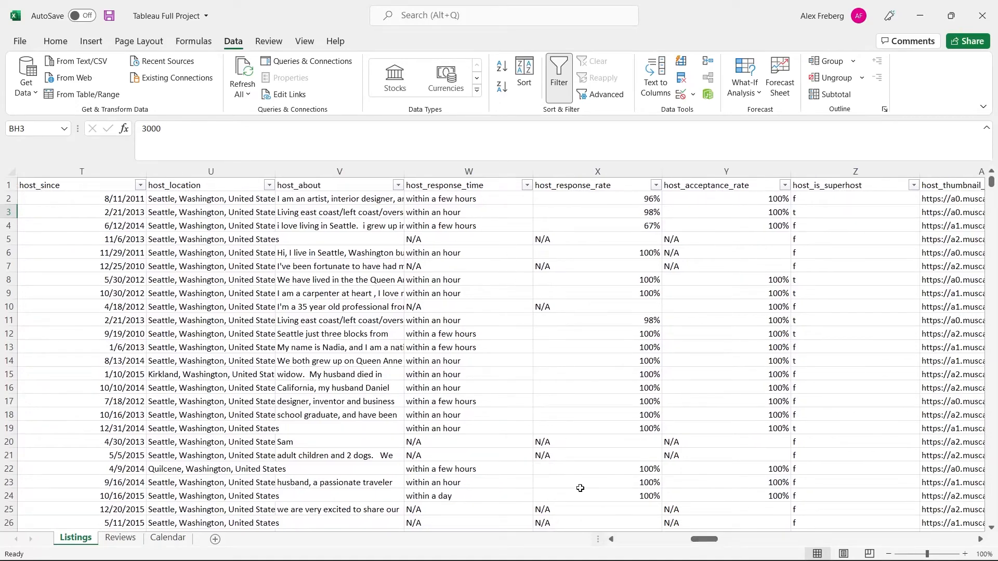
left_click_drag(707, 542, 771, 539)
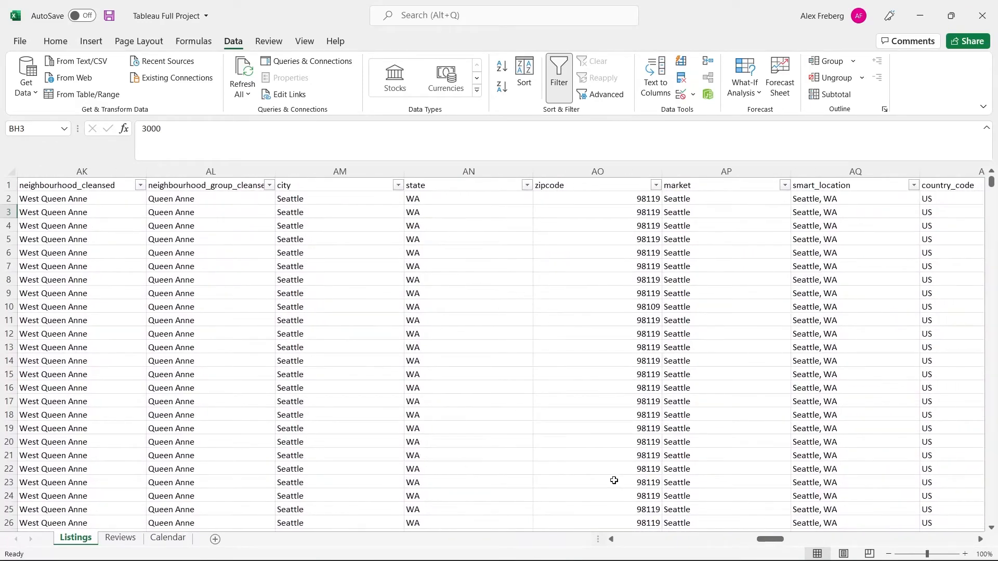
left_click_drag(772, 544, 794, 540)
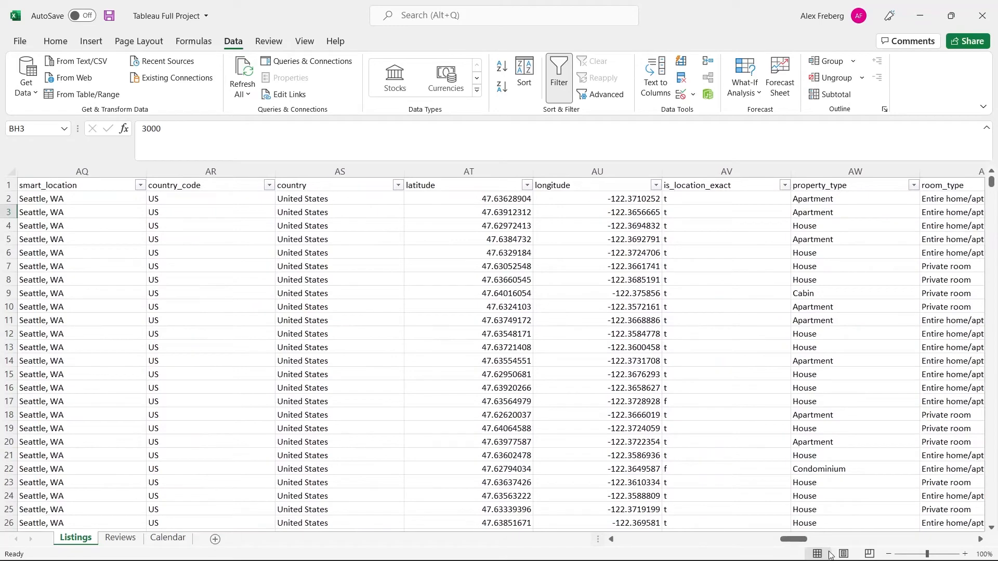
left_click_drag(795, 545, 805, 544)
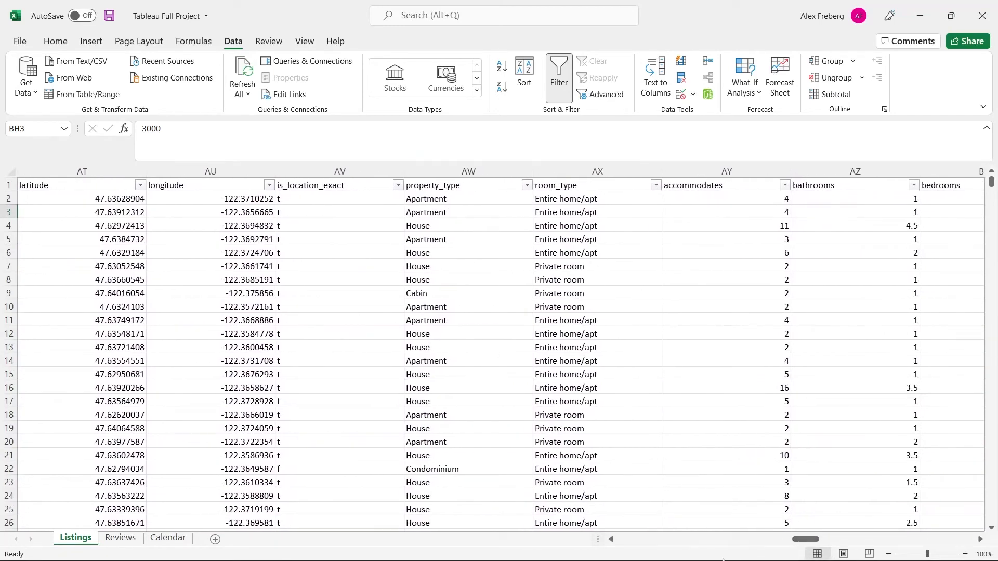
left_click_drag(803, 540, 821, 539)
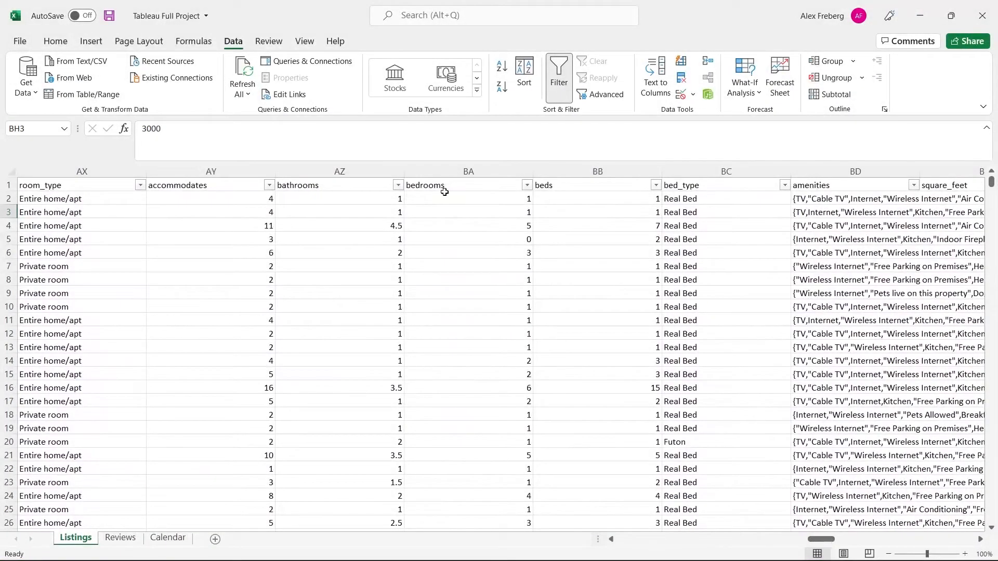
Step: Compare the bedrooms and beds values of the listing in row 4 of the Listings sheet
left_click(475, 225)
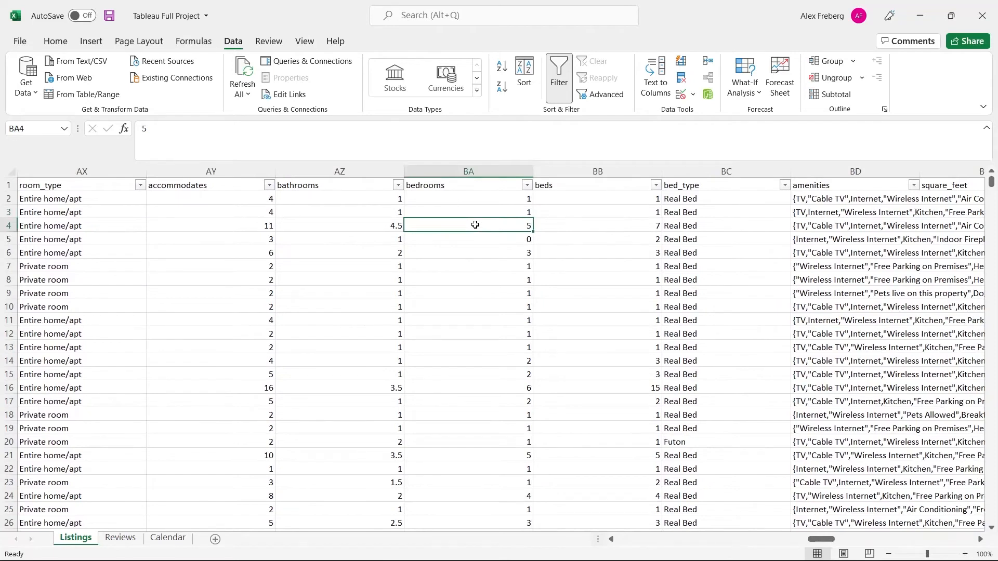
left_click(597, 227)
left_click(577, 184)
left_click(575, 225)
left_click(513, 225)
left_click(553, 225)
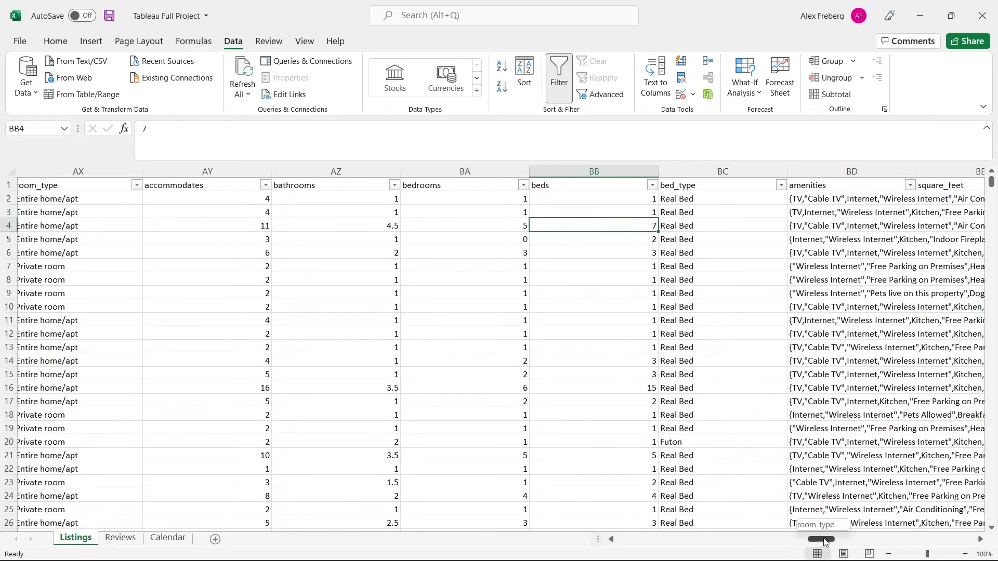
Step: Examine the price, weekly_price, monthly_price, security_deposit and cleaning_fee columns in Listings, and return to the first column
left_click_drag(825, 543, 853, 542)
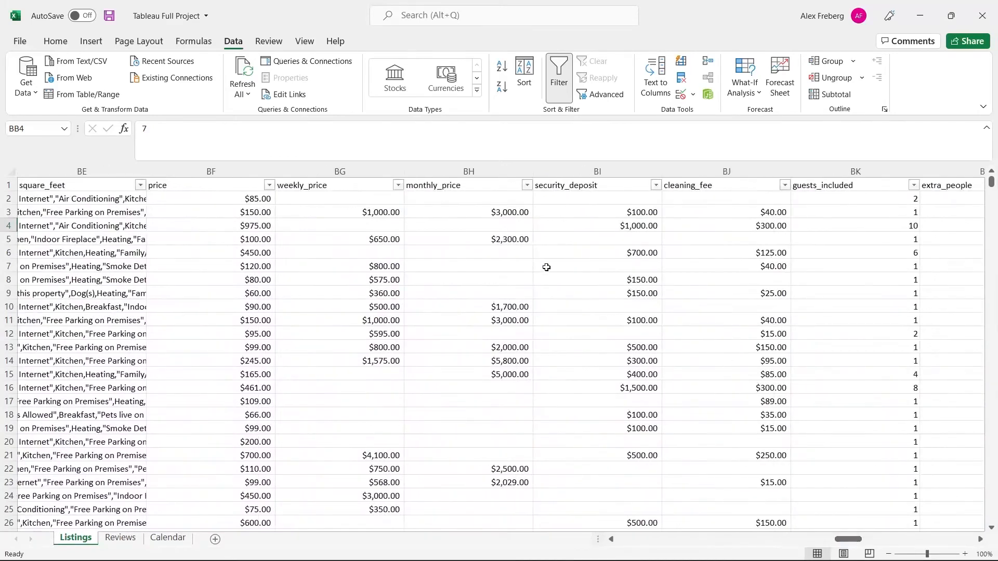
left_click_drag(240, 198, 239, 214)
left_click(239, 213)
left_click(300, 211)
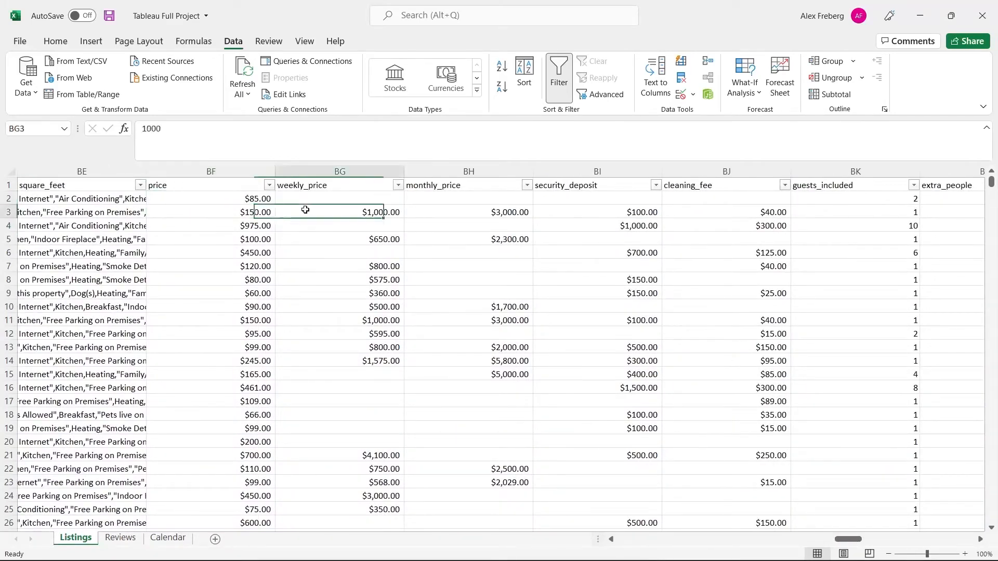
left_click(503, 213)
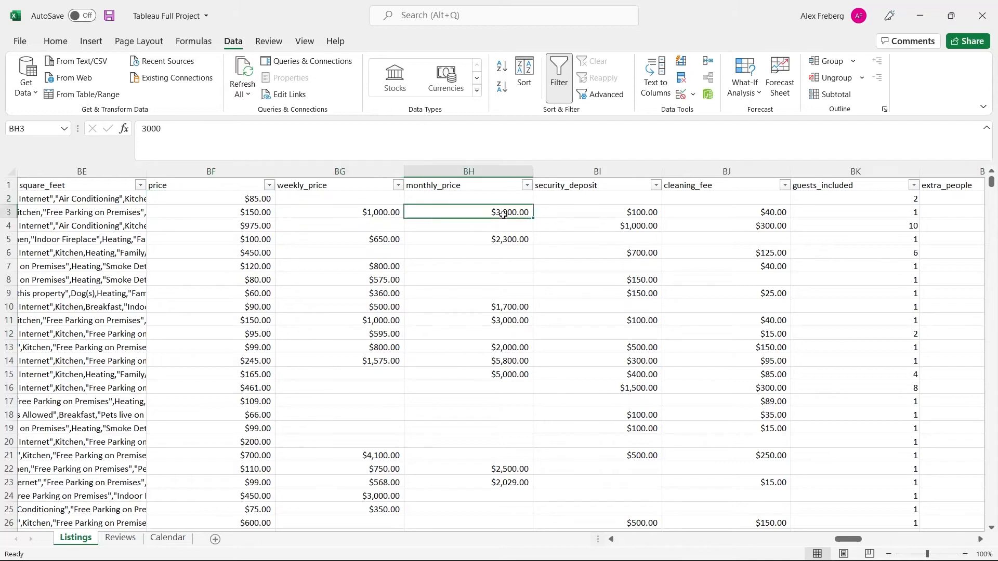
left_click(627, 212)
left_click(622, 226)
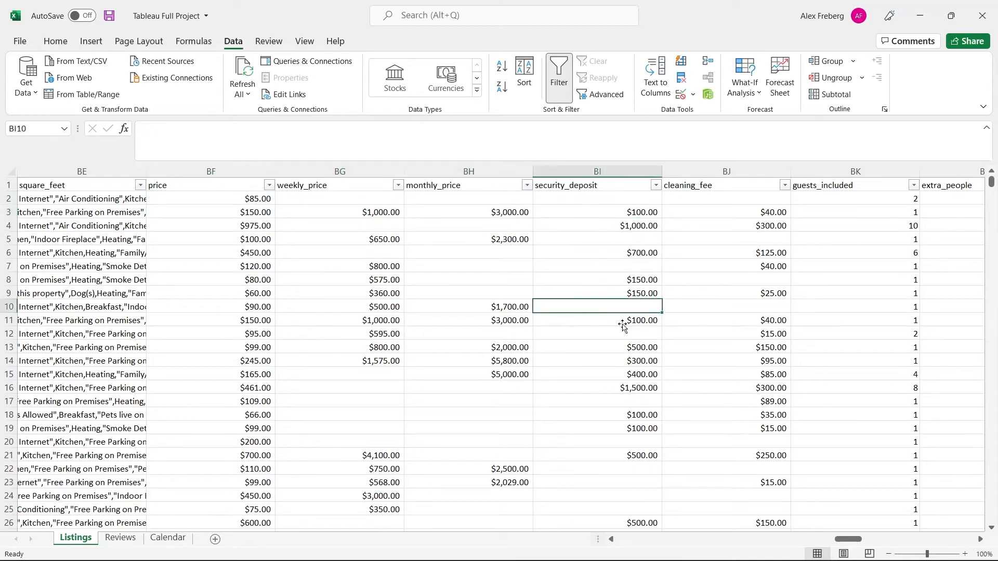
left_click(773, 215)
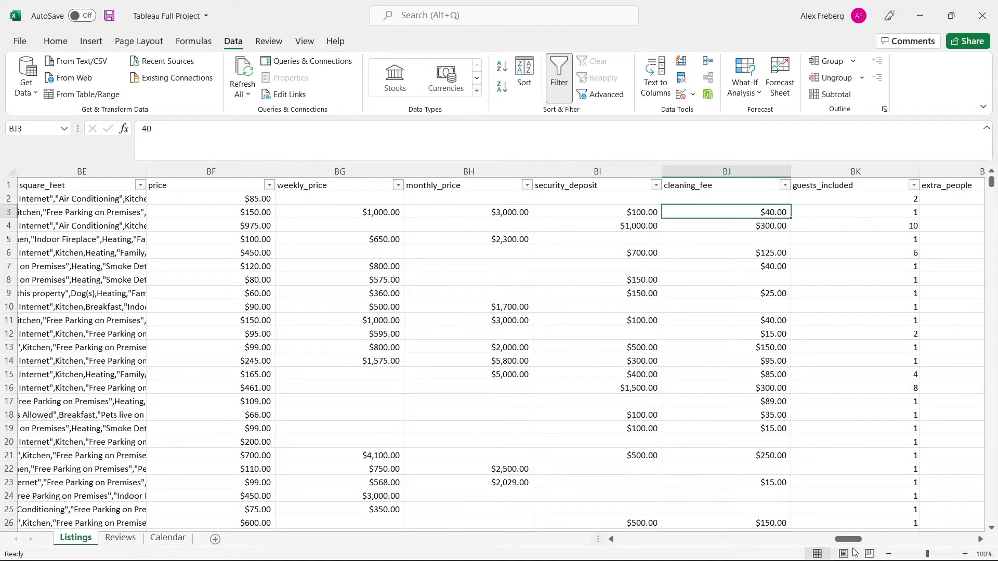
left_click_drag(849, 540, 592, 540)
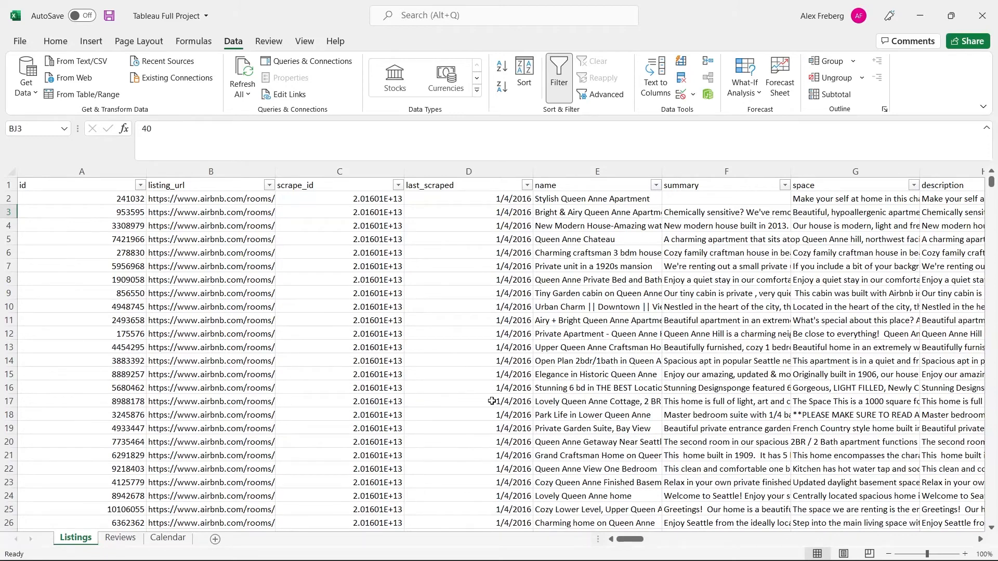
Step: Compare the Reviews sheet's id columns with the id column of the Listings sheet
left_click(122, 541)
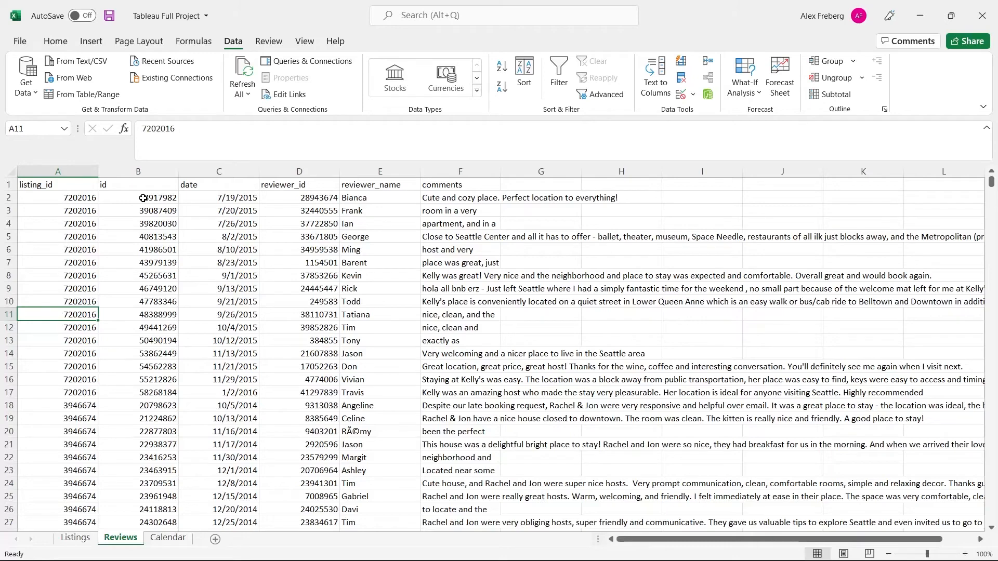
left_click(65, 542)
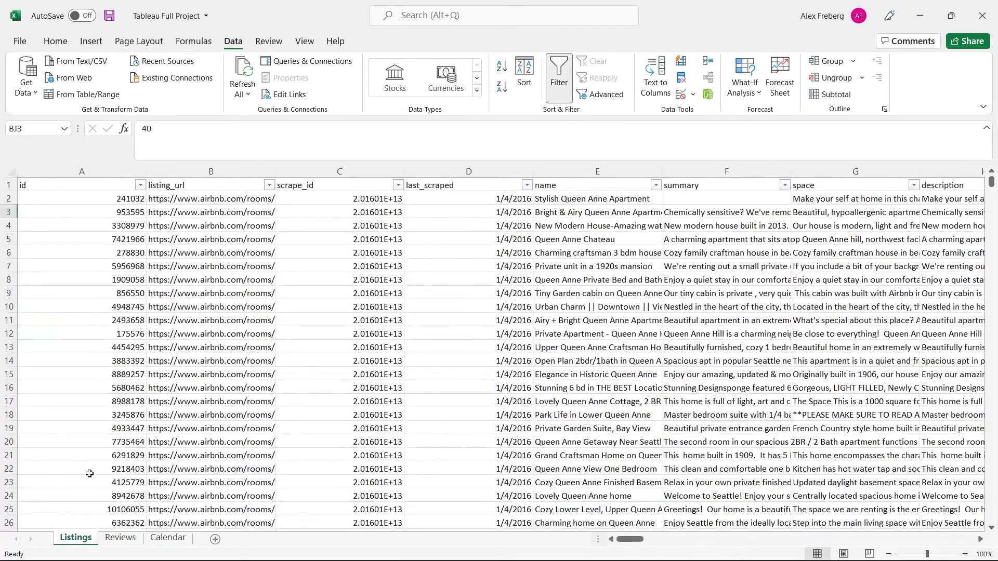
left_click(120, 538)
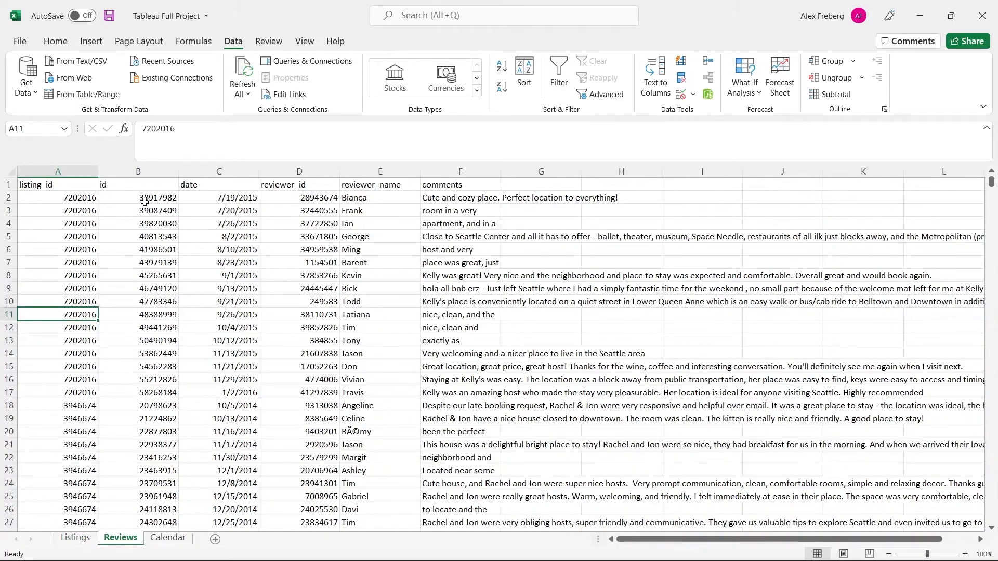
Step: Examine the id, reviewer_id, reviewer_name and listing_id columns in Reviews, and check listing_id against the Listings sheet's id column
left_click(147, 174)
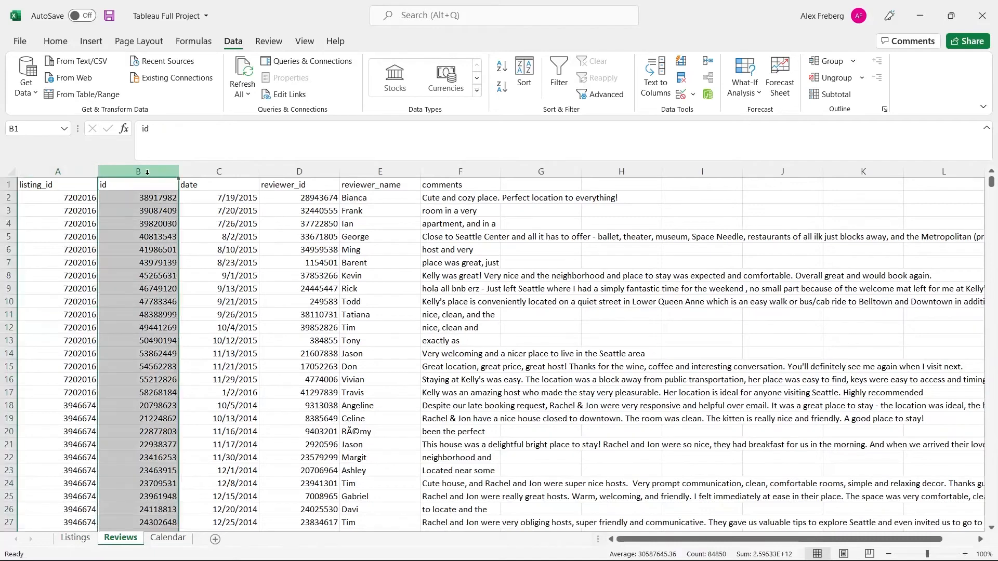
left_click(142, 208)
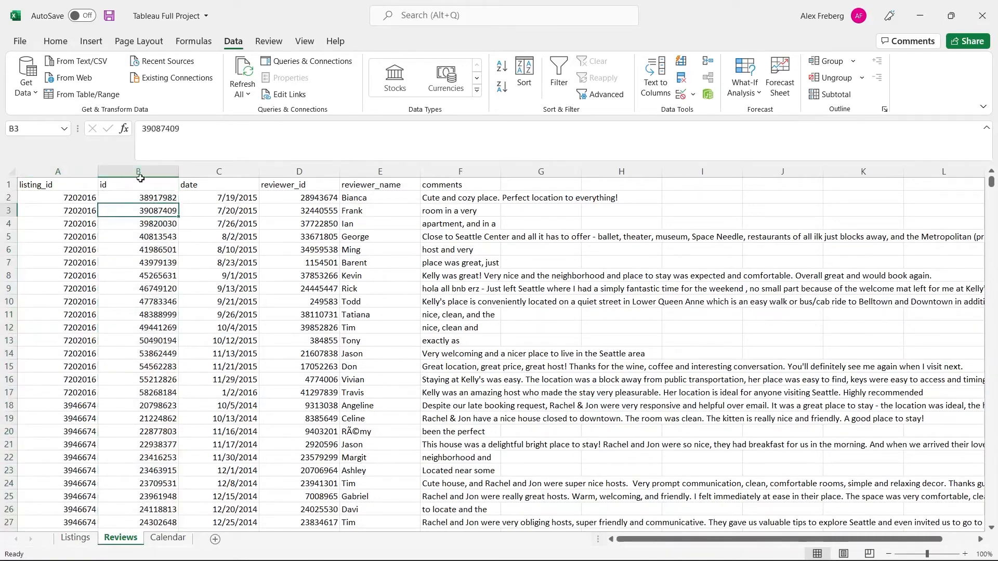
left_click(290, 189)
left_click_drag(374, 187, 318, 252)
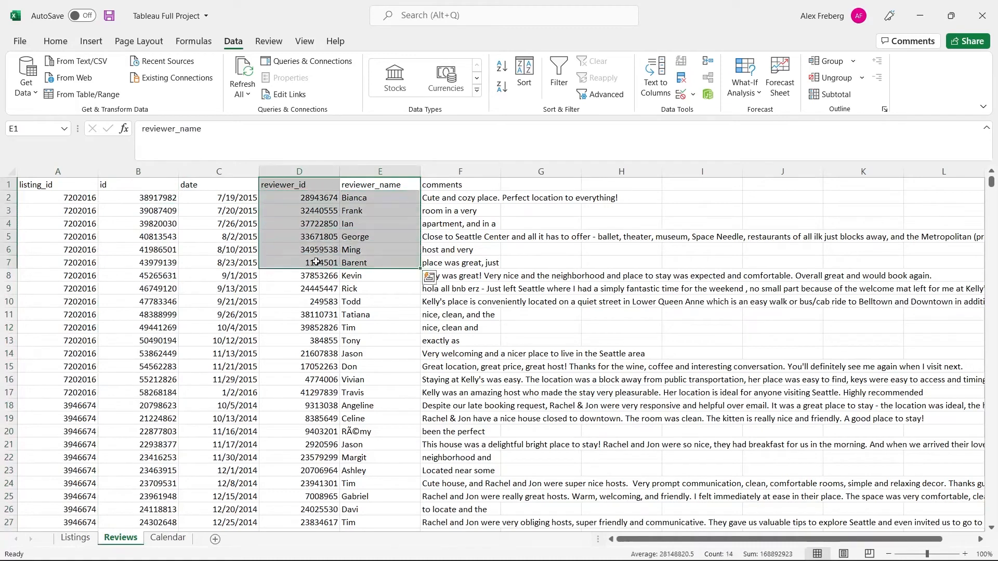
left_click(142, 174)
left_click(58, 172)
left_click(60, 261)
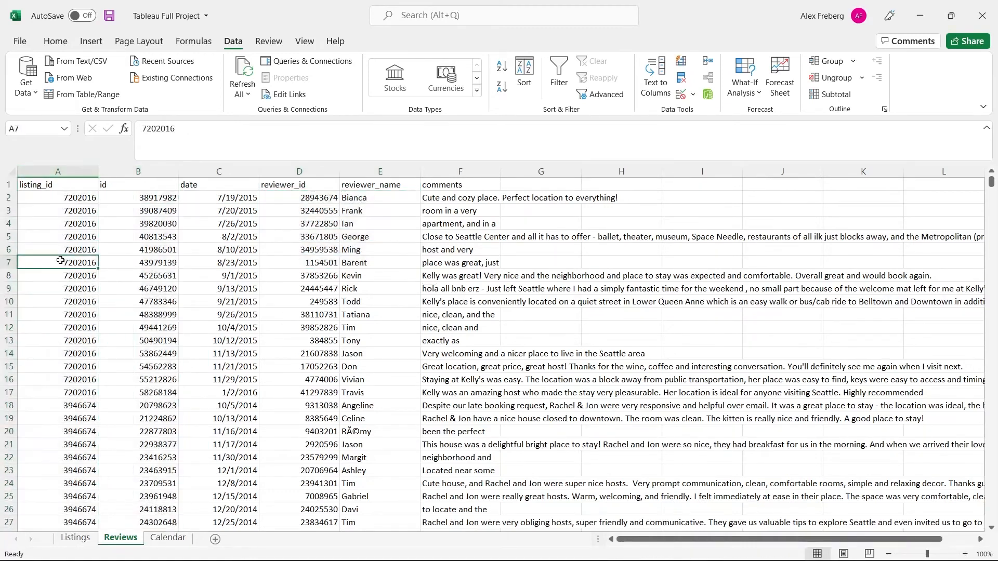
left_click(75, 539)
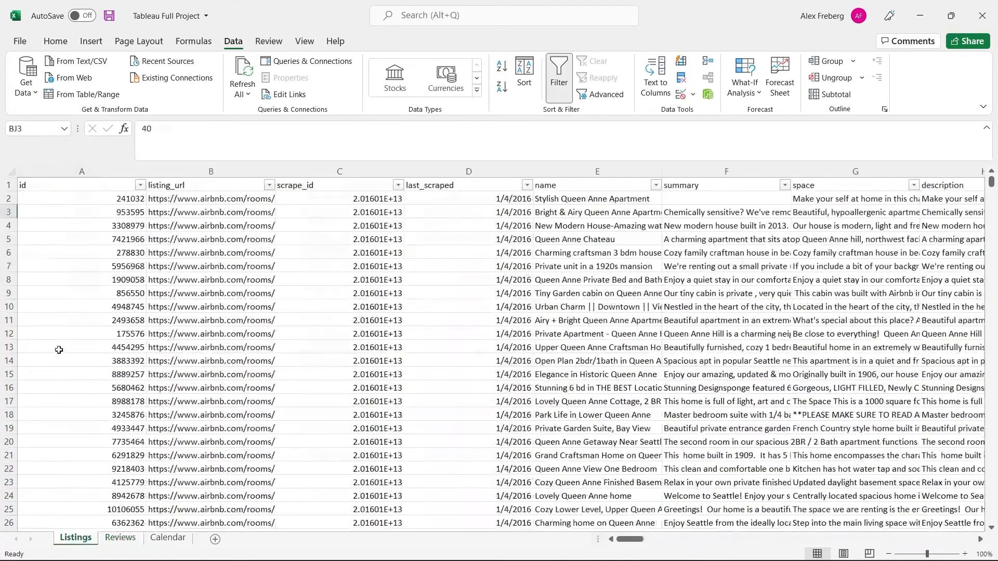
left_click(120, 538)
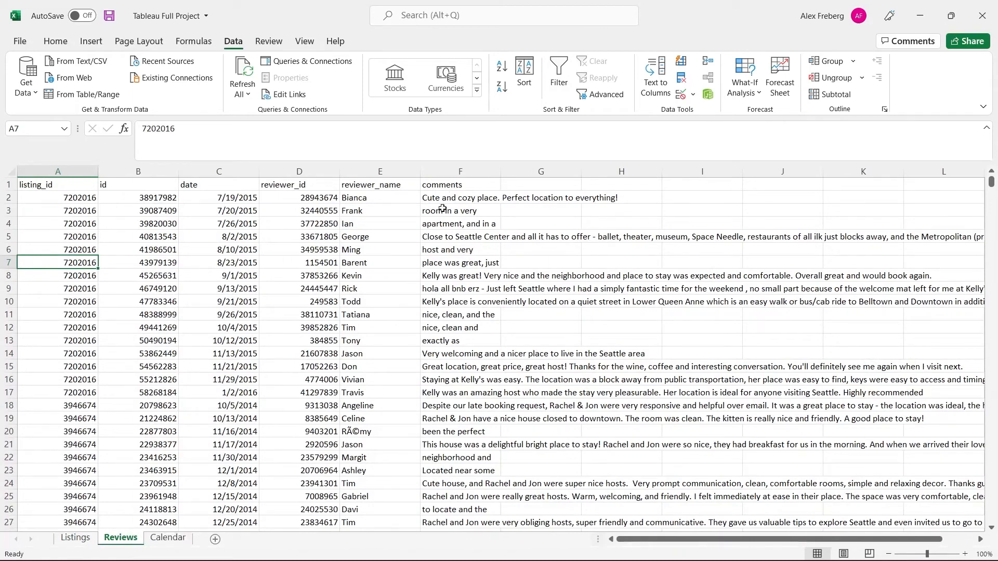
Step: Review the Calendar sheet from its header row and compare its listing_id column with the id column in Listings
left_click(170, 539)
scroll(546, 312, "up", 20)
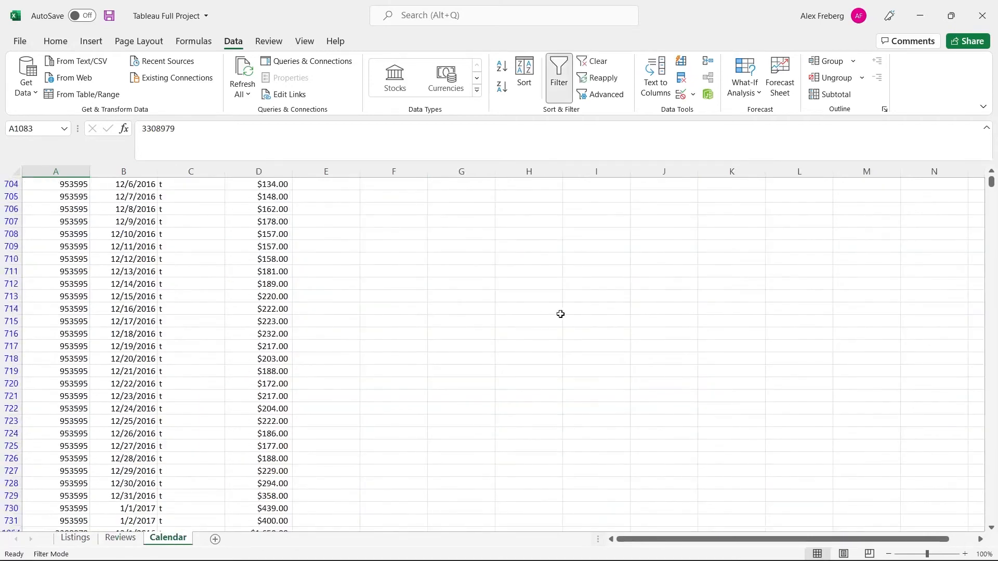
scroll(814, 275, "up", 20)
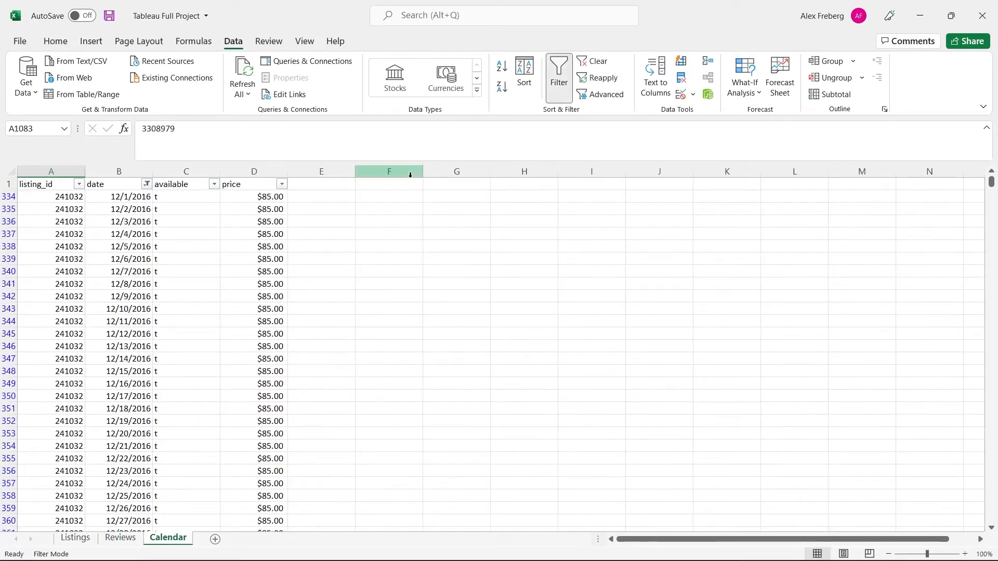
left_click(51, 168)
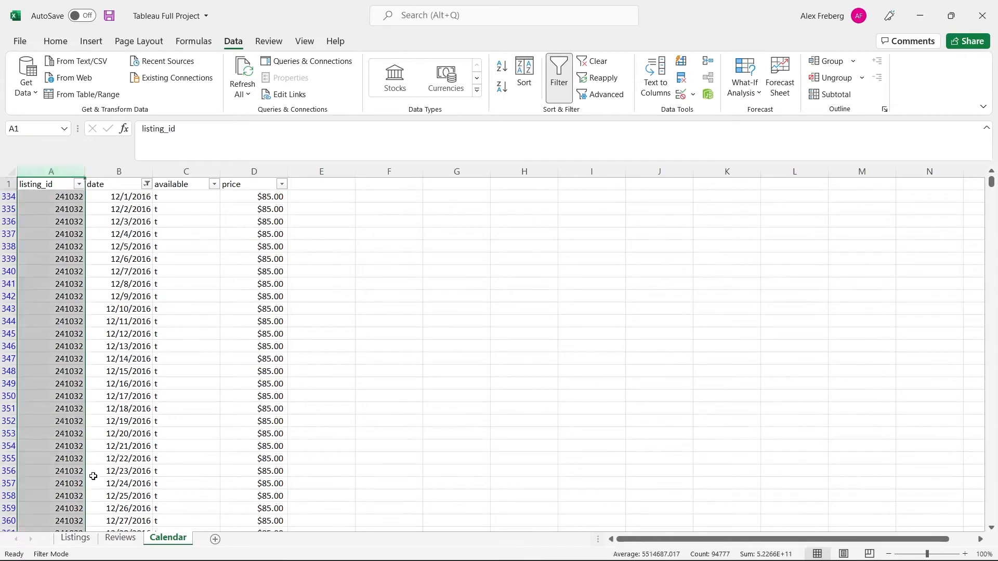
left_click(85, 541)
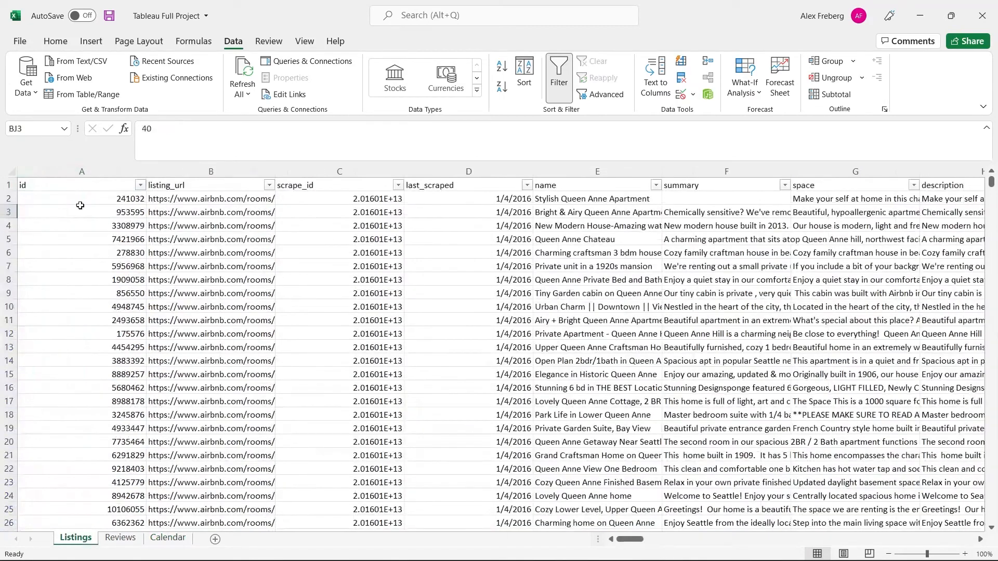
left_click(174, 541)
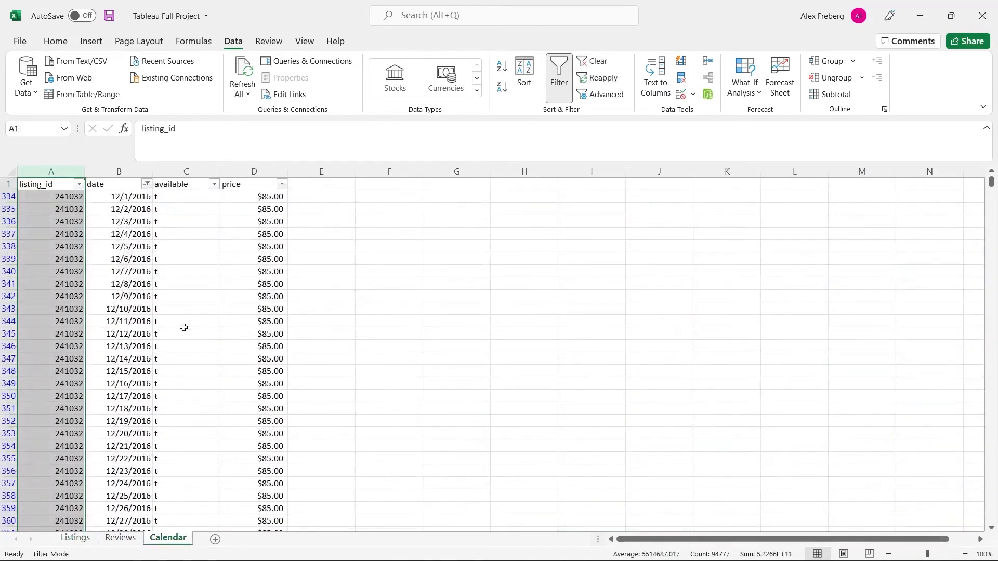
Step: Examine the listing_id, date and price values in the first visible Calendar row, row 334
left_click(142, 206)
left_click(237, 199)
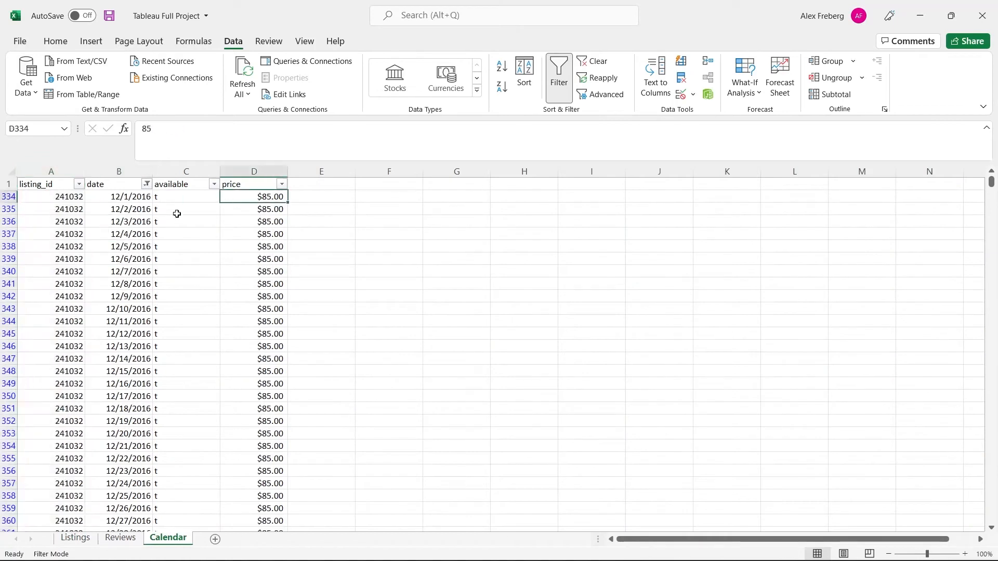
left_click(68, 196)
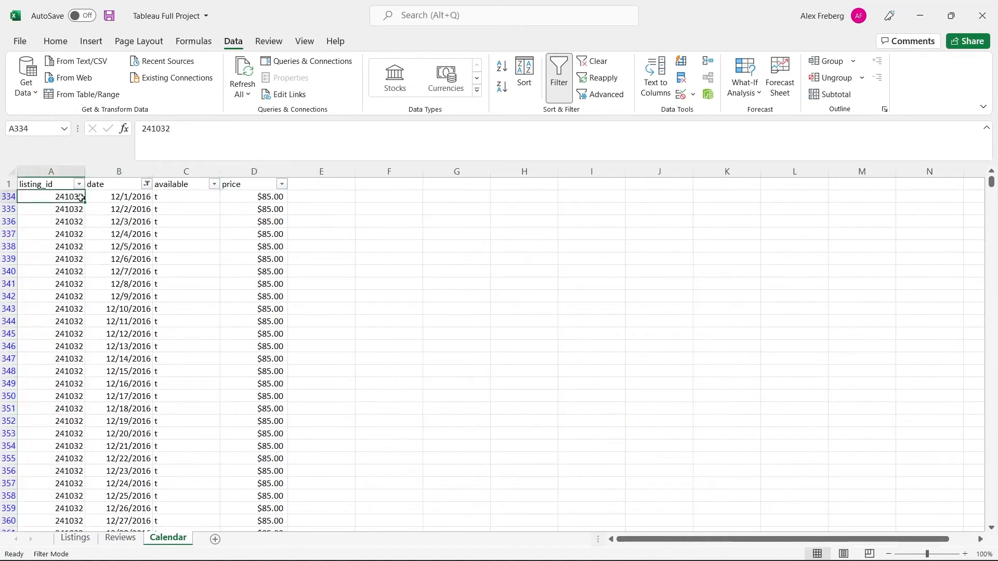
left_click(130, 197)
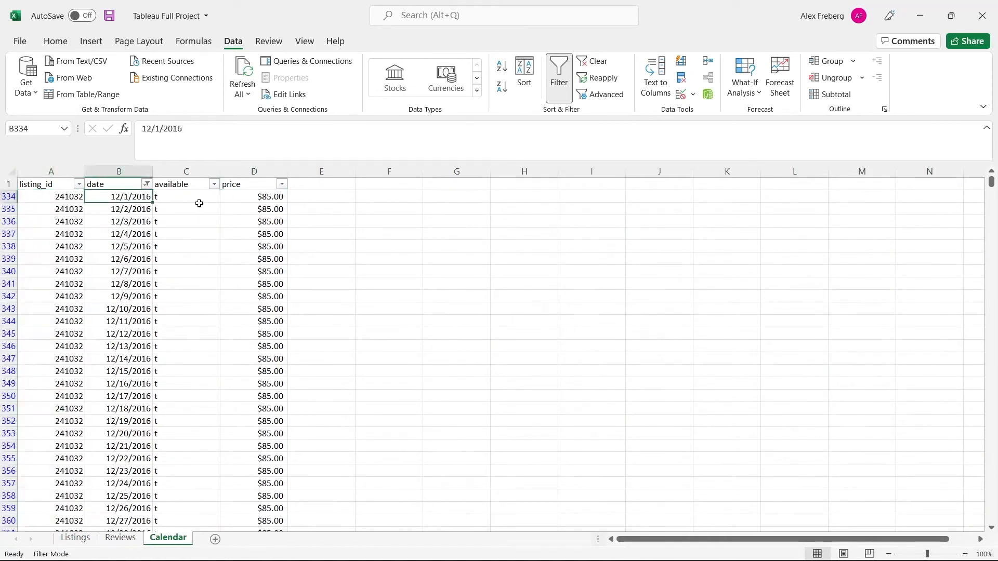
left_click(249, 196)
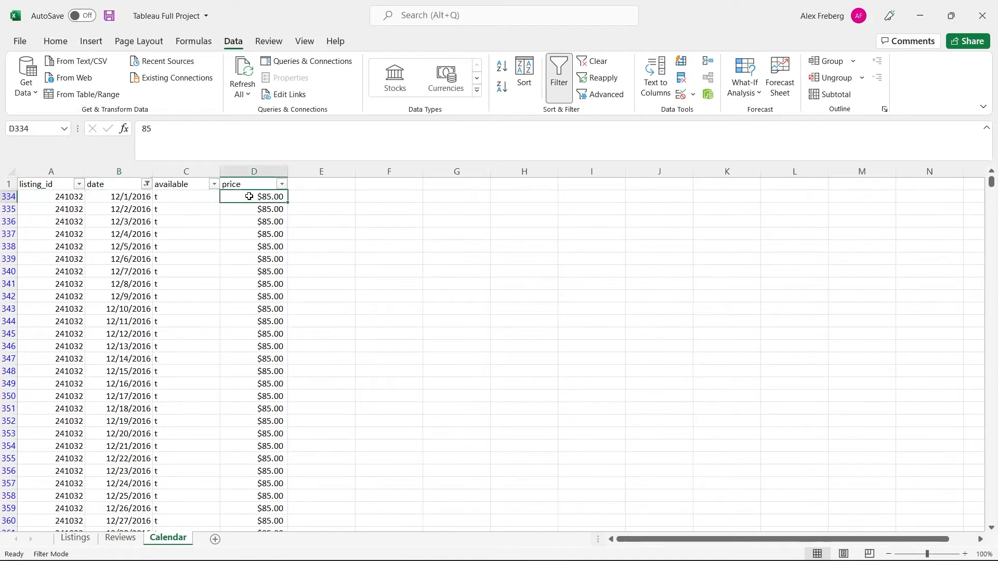
Step: Examine how the available flags relate to the prices around rows 4012 to 4016 of the Calendar sheet
scroll(233, 274, "down", 1)
scroll(233, 275, "down", 20)
scroll(210, 347, "down", 20)
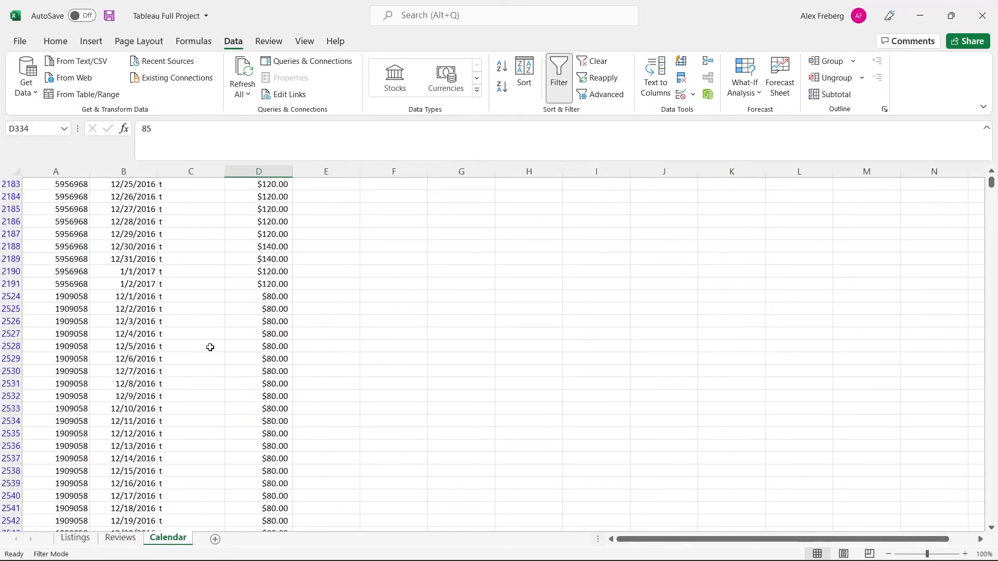
scroll(210, 347, "down", 20)
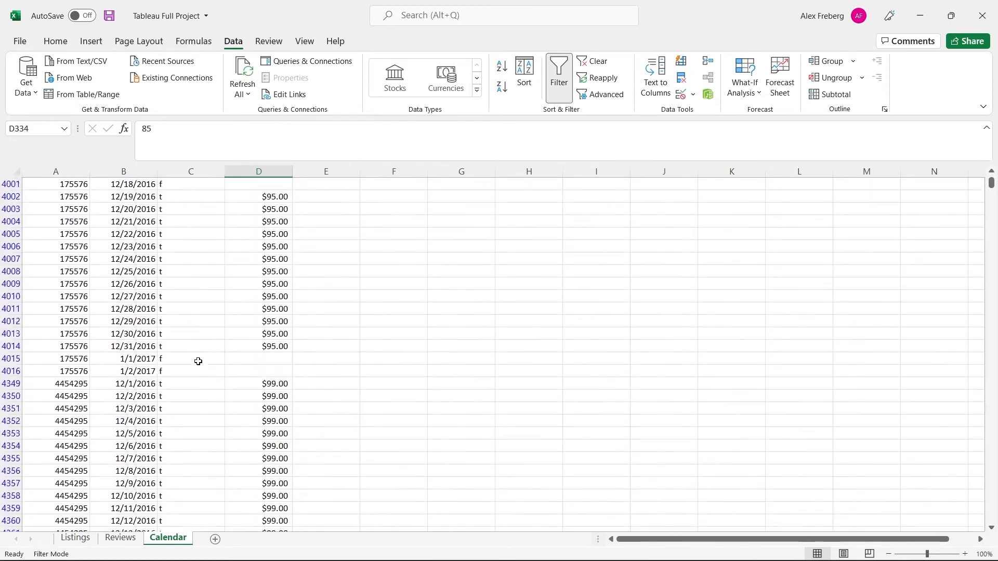
left_click(188, 347)
left_click(193, 319)
left_click(186, 361)
left_click(185, 375)
left_click(206, 346)
left_click(207, 331)
left_click_drag(258, 332, 247, 368)
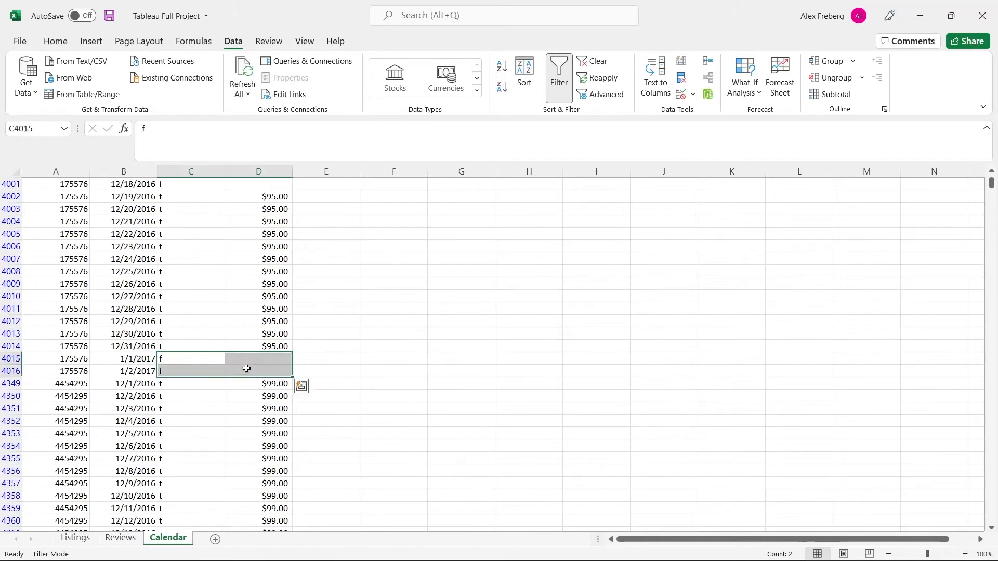
Step: Examine the available flags and prices for the listing dates in rows 4002 to 4014 of the Calendar sheet
left_click(247, 368)
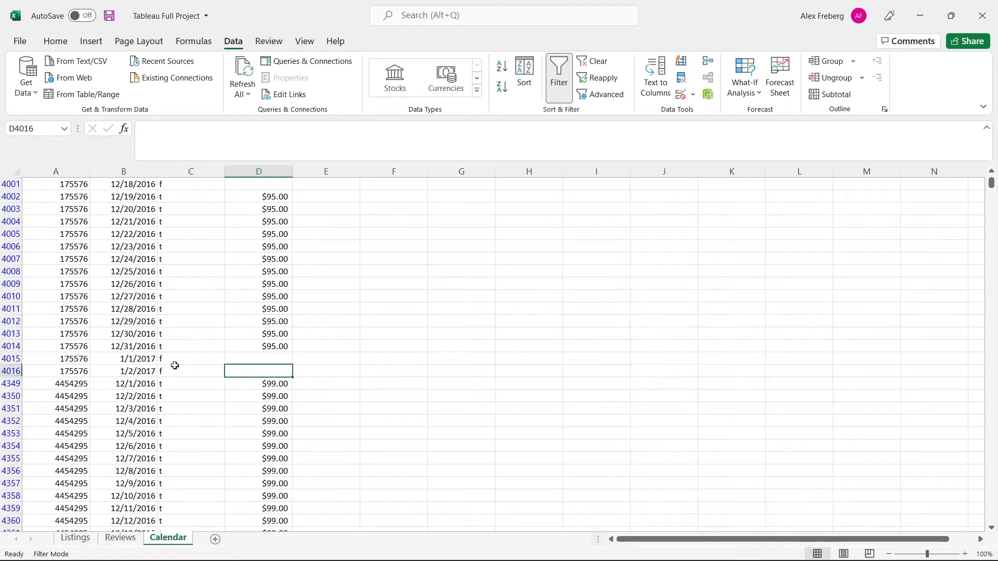
left_click_drag(254, 345, 76, 199)
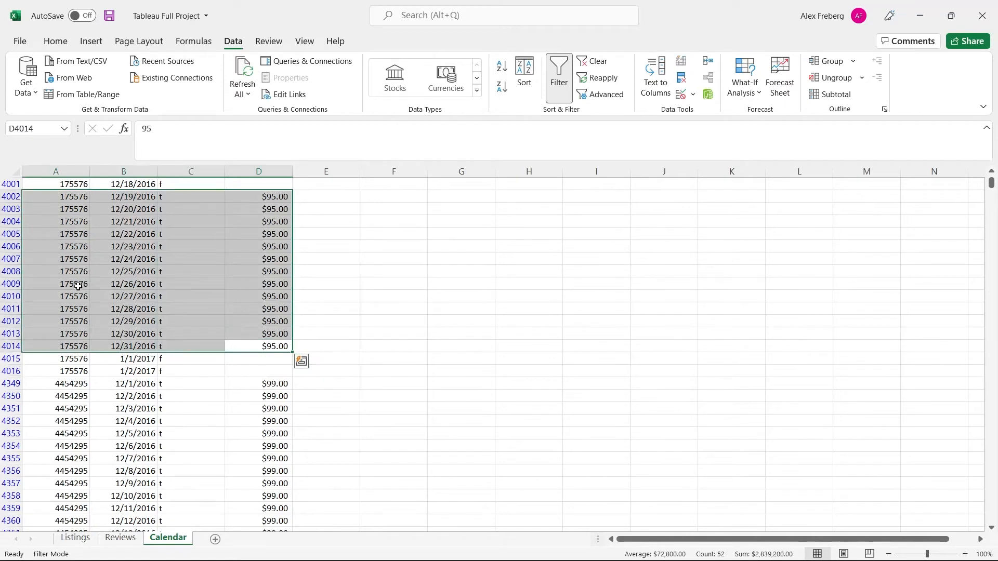
left_click(211, 281)
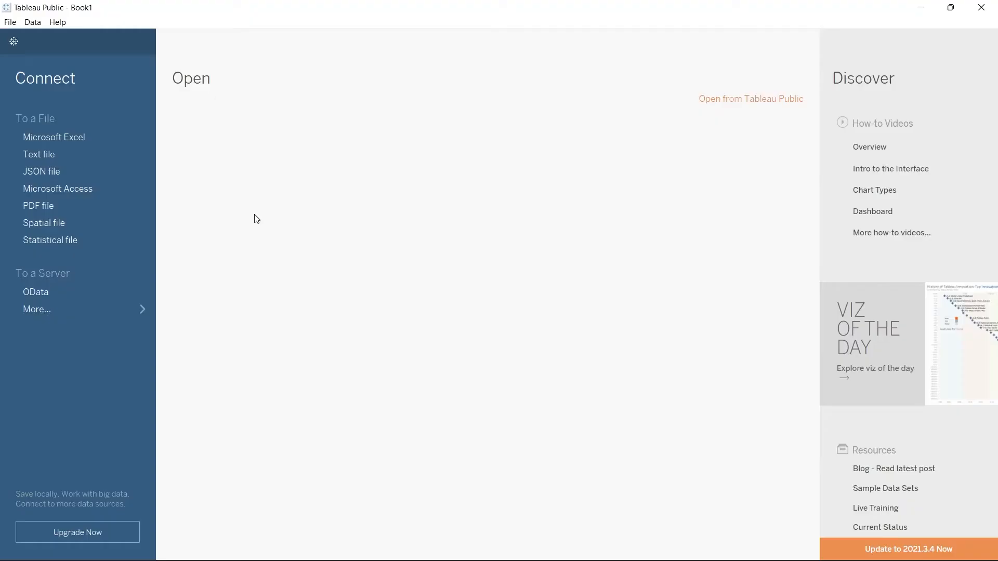
Step: In Tableau Public, connect to the Tableau Full Project Excel workbook from the Downloads folder
left_click(95, 135)
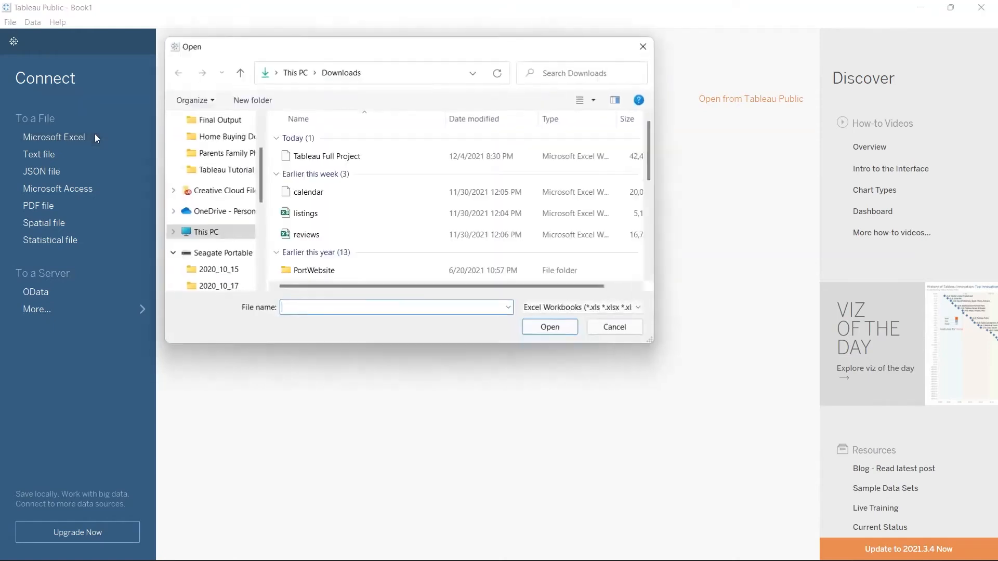
left_click(367, 155)
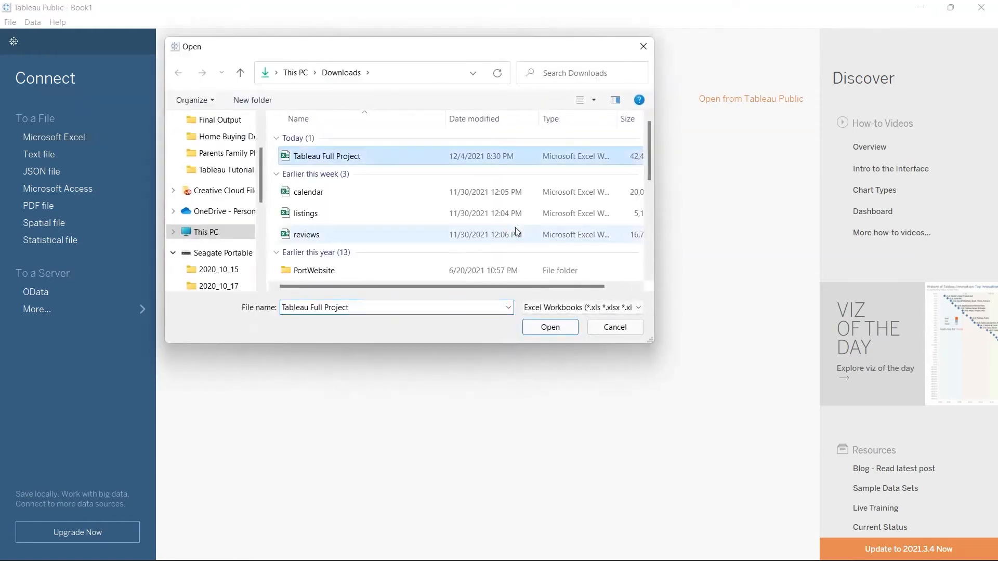
left_click(551, 327)
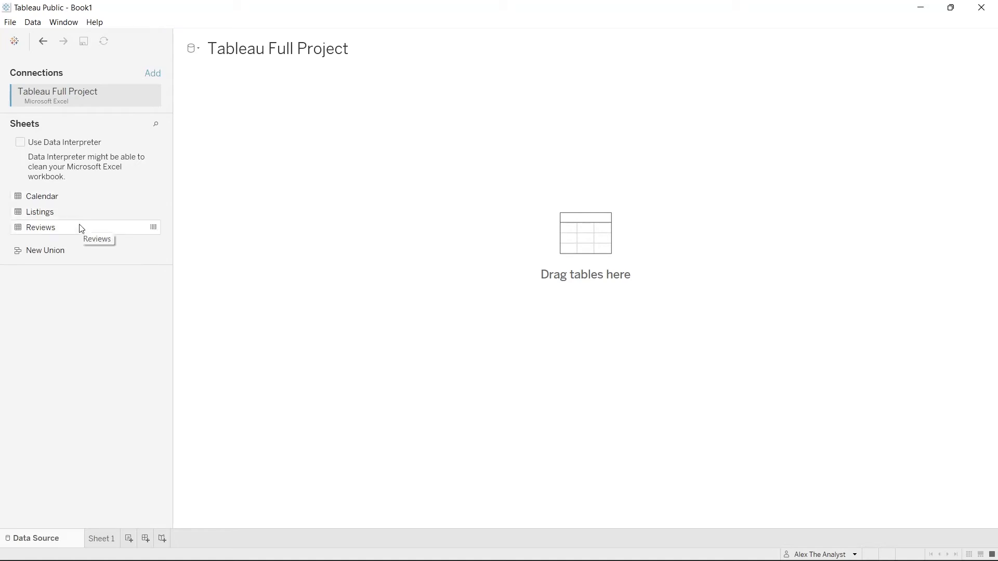
Step: Add the Listings sheet to the data source with automatic preview updates, and open the table for joining
left_click_drag(70, 212, 248, 148)
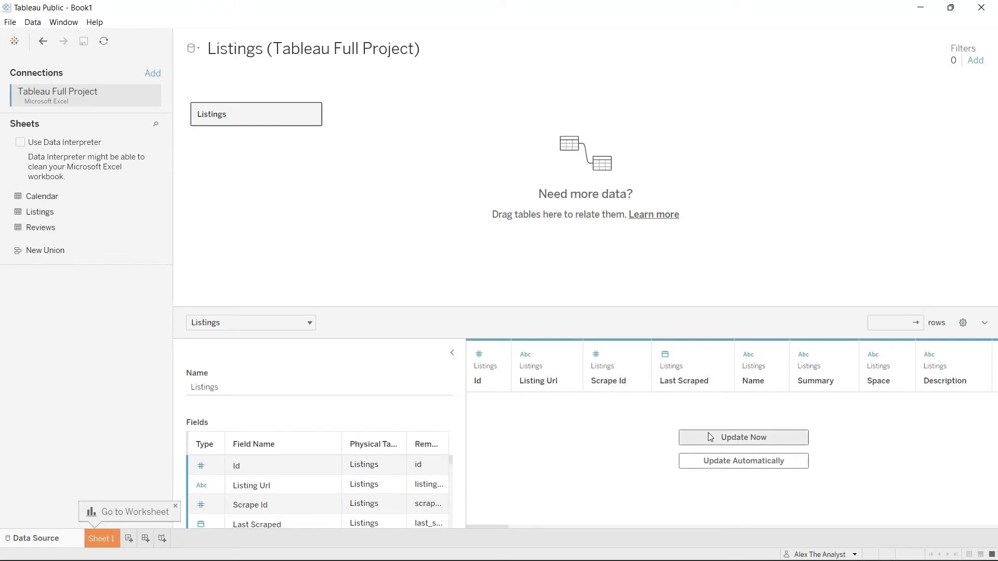
left_click(725, 462)
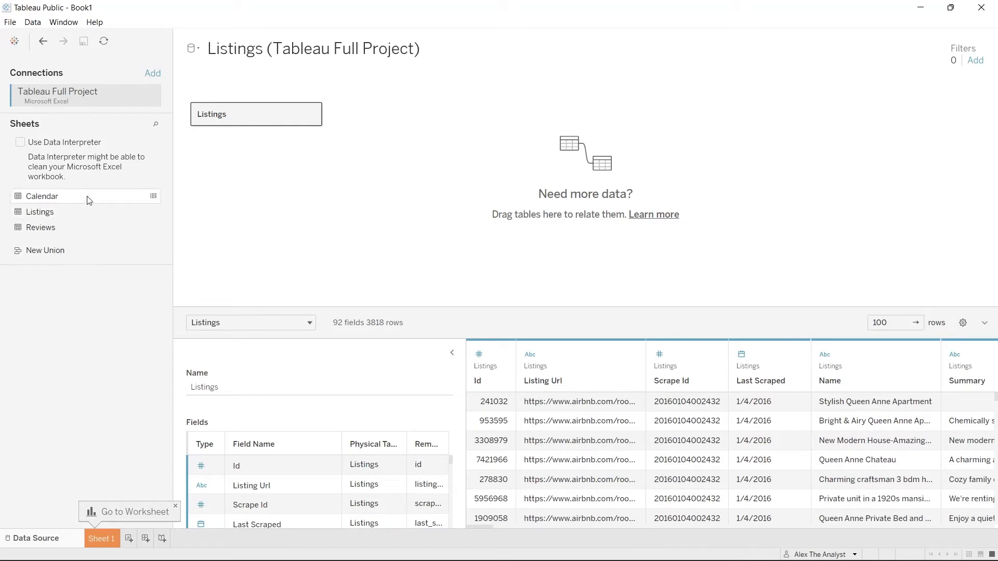
left_click(313, 116)
left_click(337, 123)
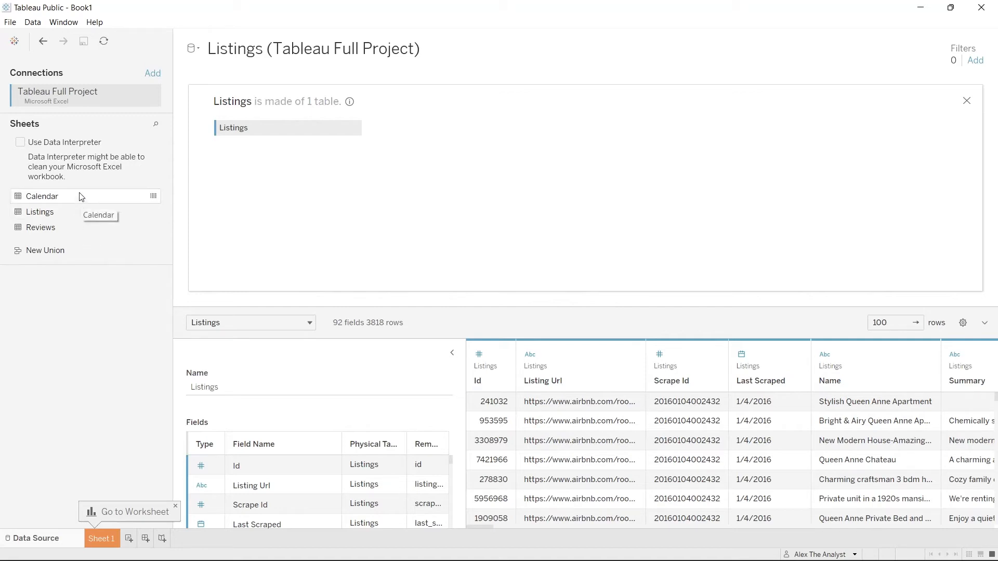
Step: Inner join the Calendar sheet to Listings with the clause Id = Listing Id
left_click_drag(81, 197, 430, 128)
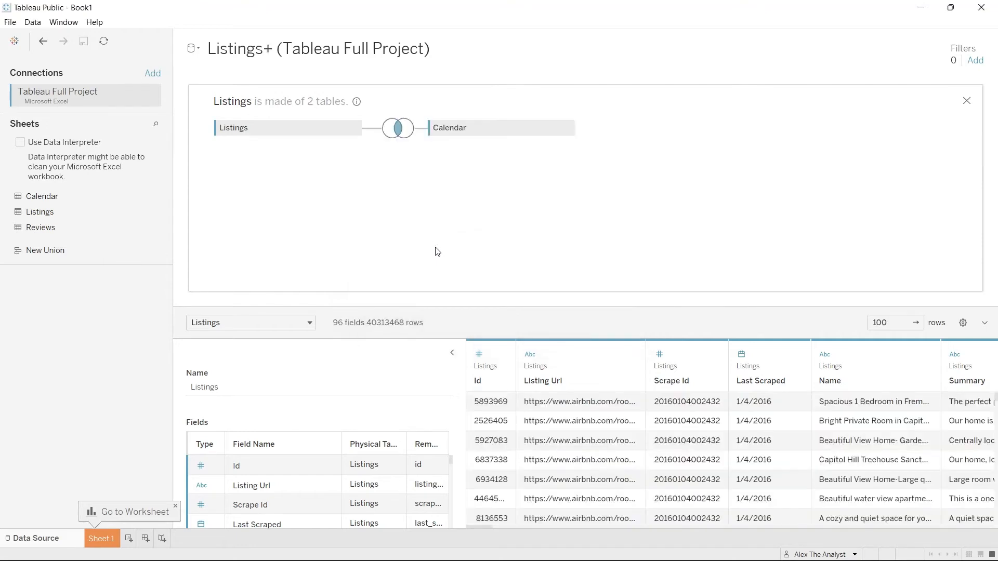
left_click(399, 131)
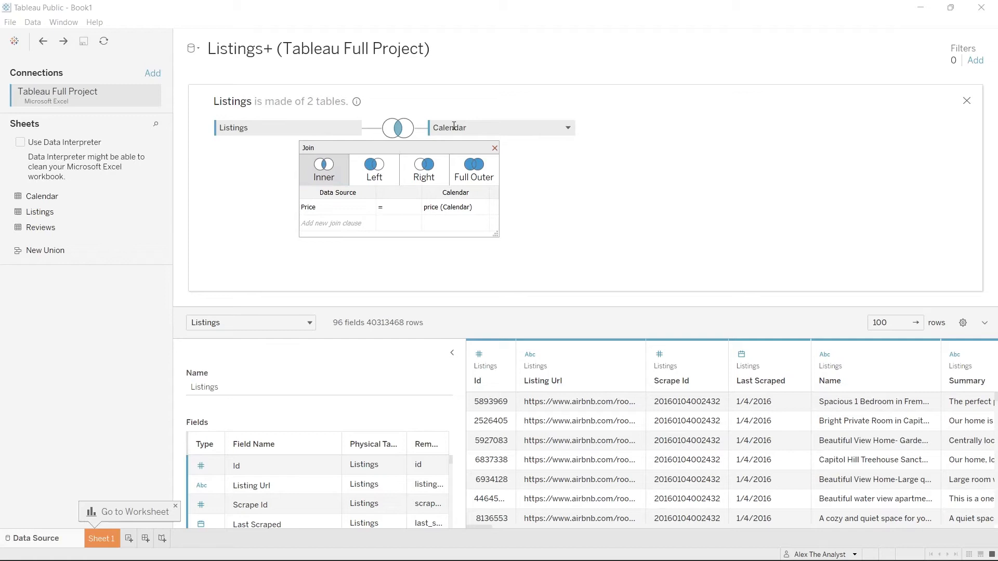
left_click(449, 208)
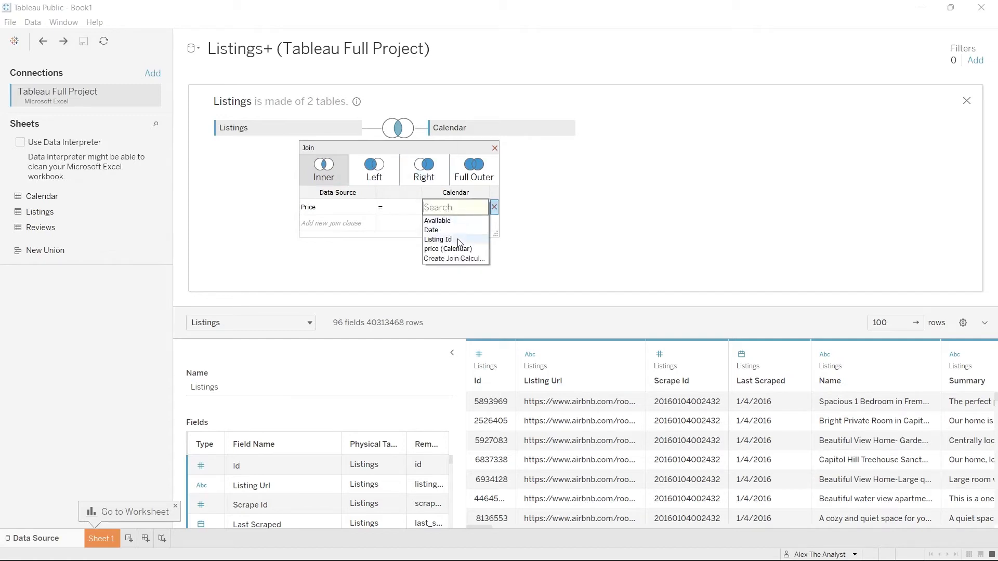
key("Escape")
left_click(366, 213)
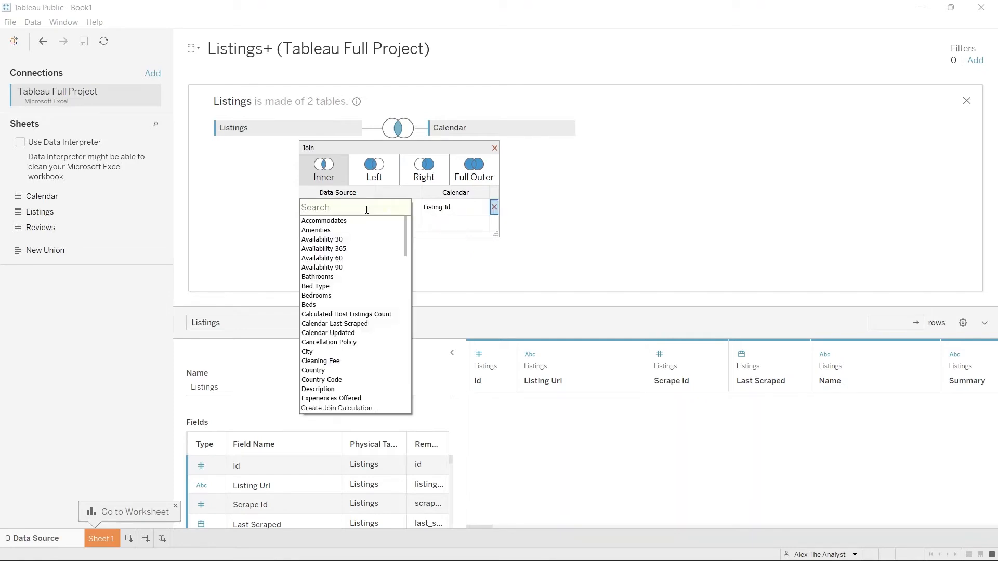
scroll(382, 266, "down", 10)
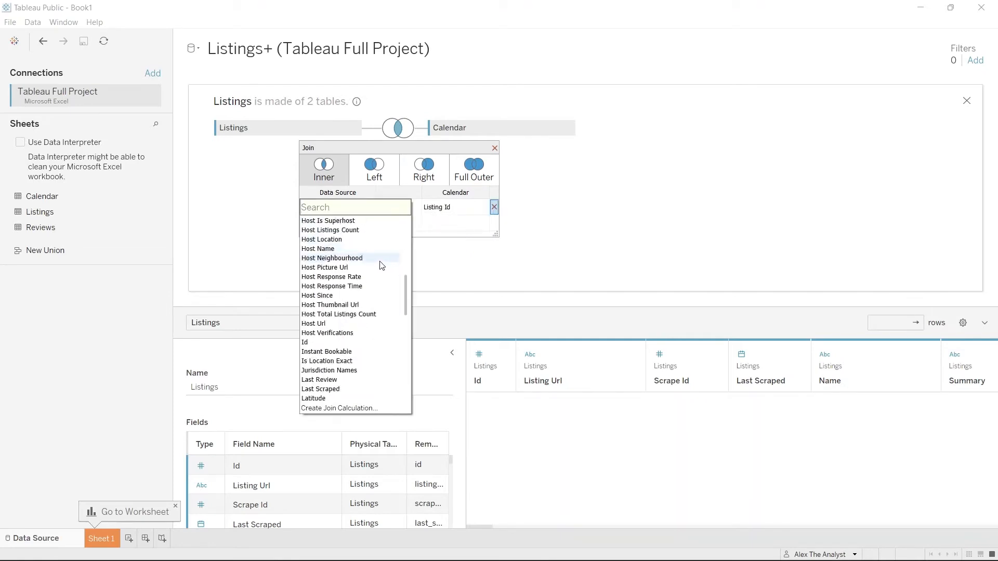
left_click(334, 297)
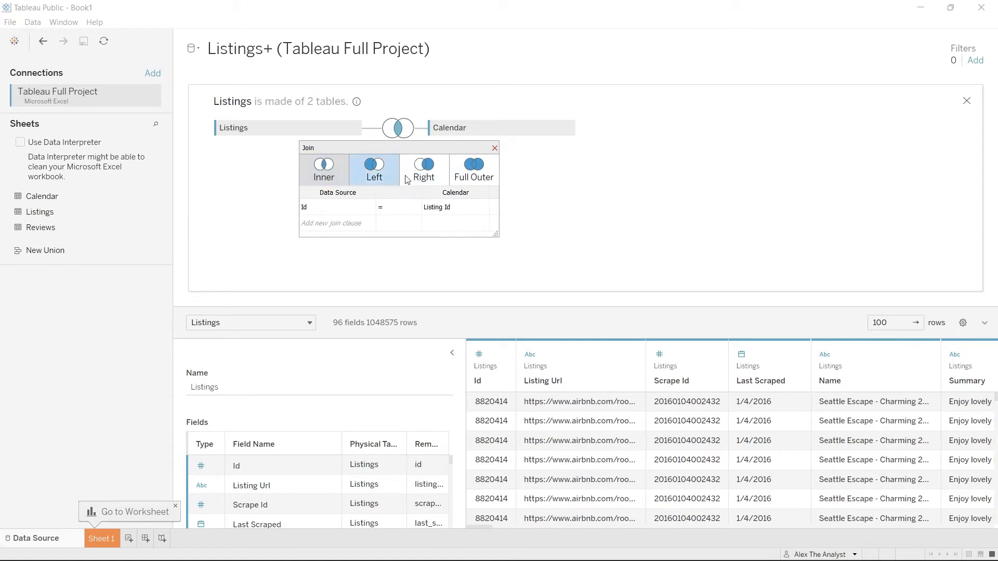
left_click(494, 148)
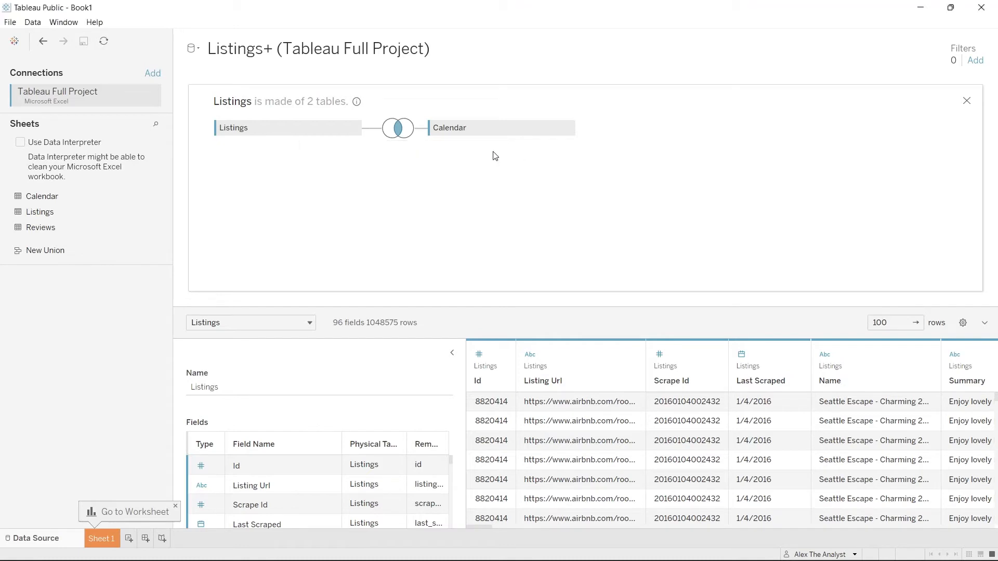
Step: Add the Reviews sheet as an inner join to Listings and try matching Id with id (Reviews)
left_click_drag(83, 228, 449, 169)
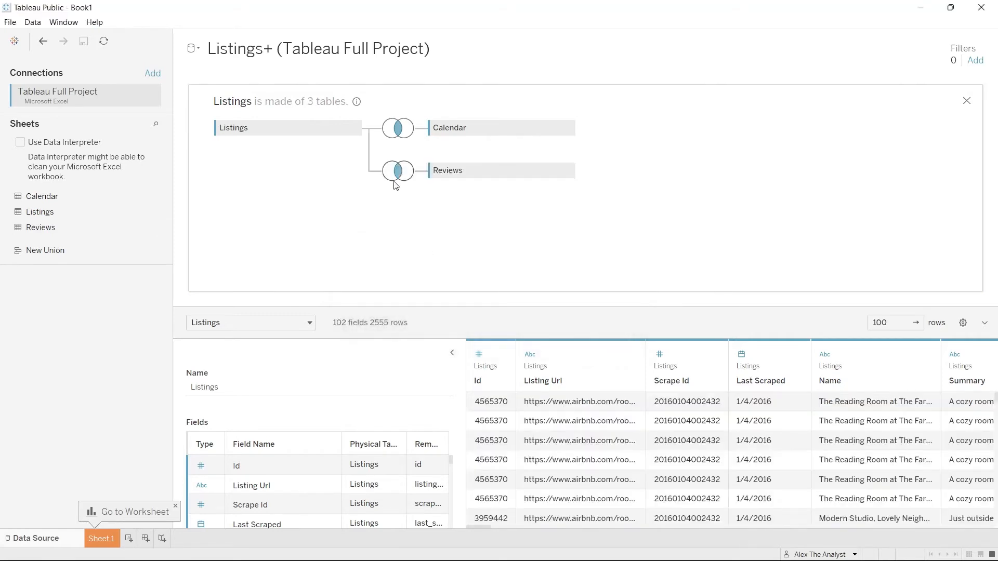
left_click(401, 175)
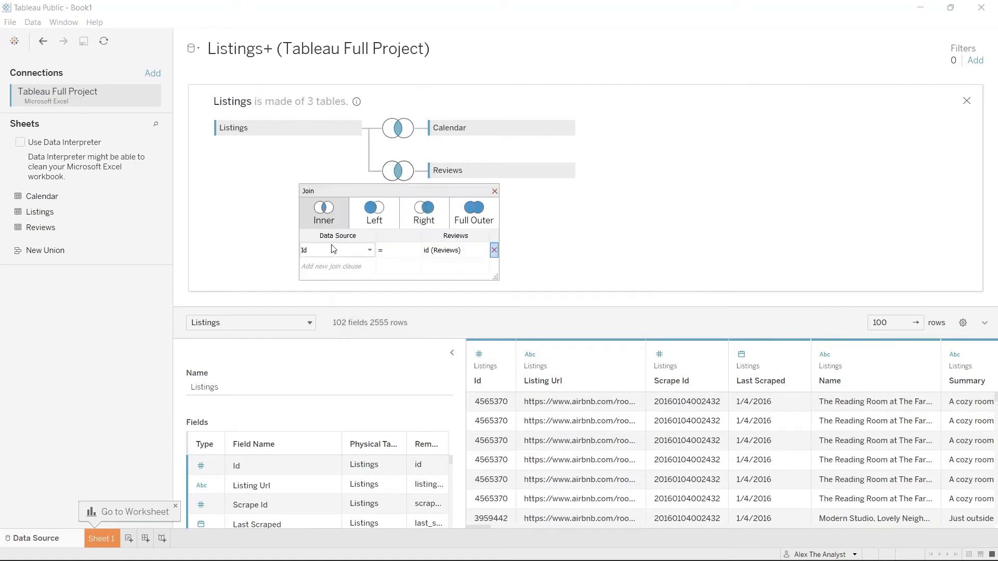
left_click(430, 252)
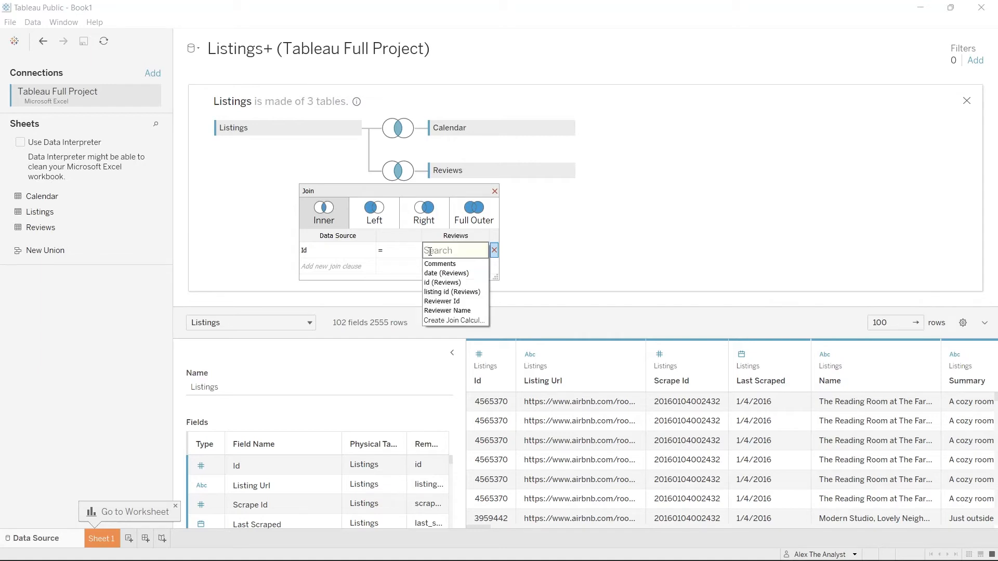
left_click(447, 283)
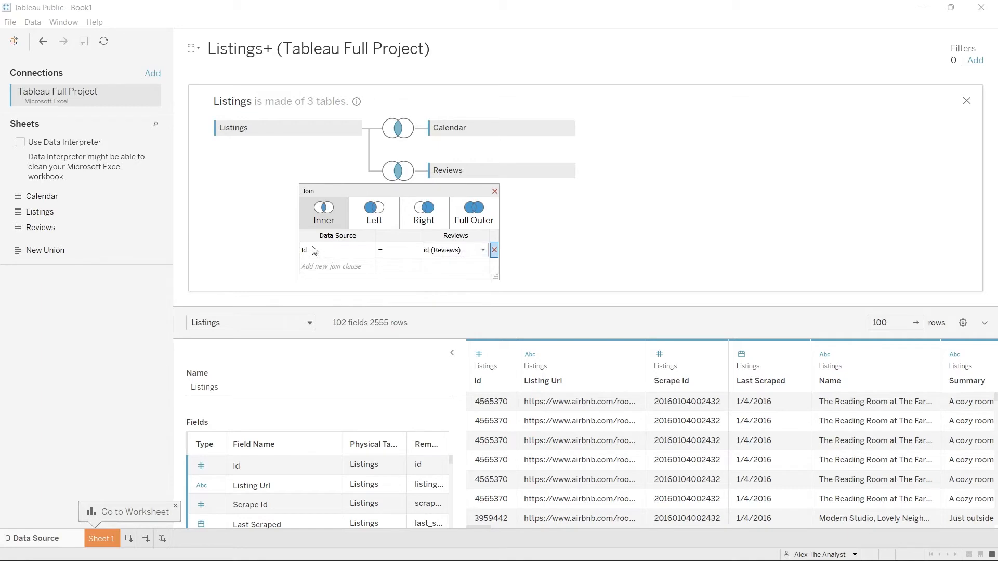
left_click(448, 253)
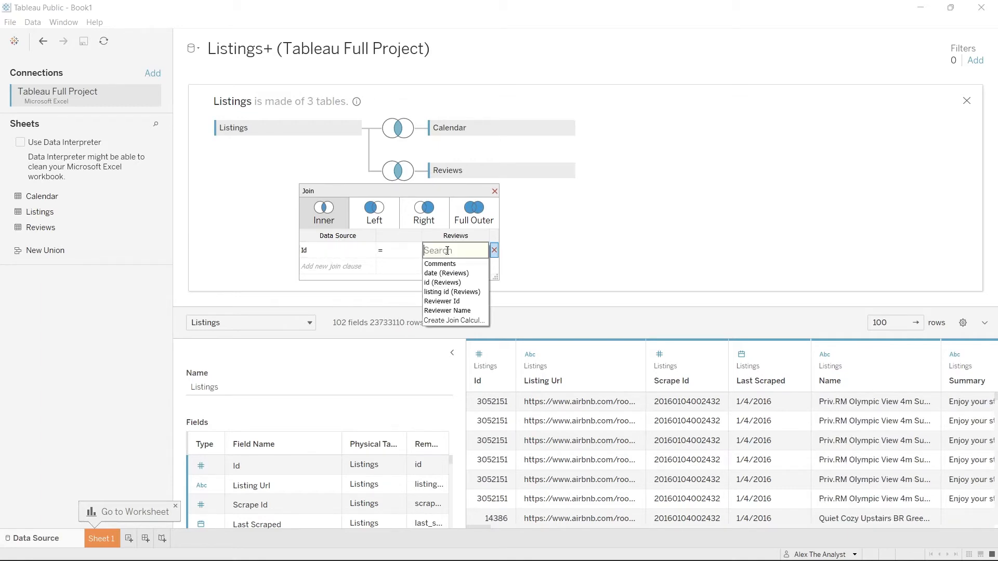
left_click(459, 290)
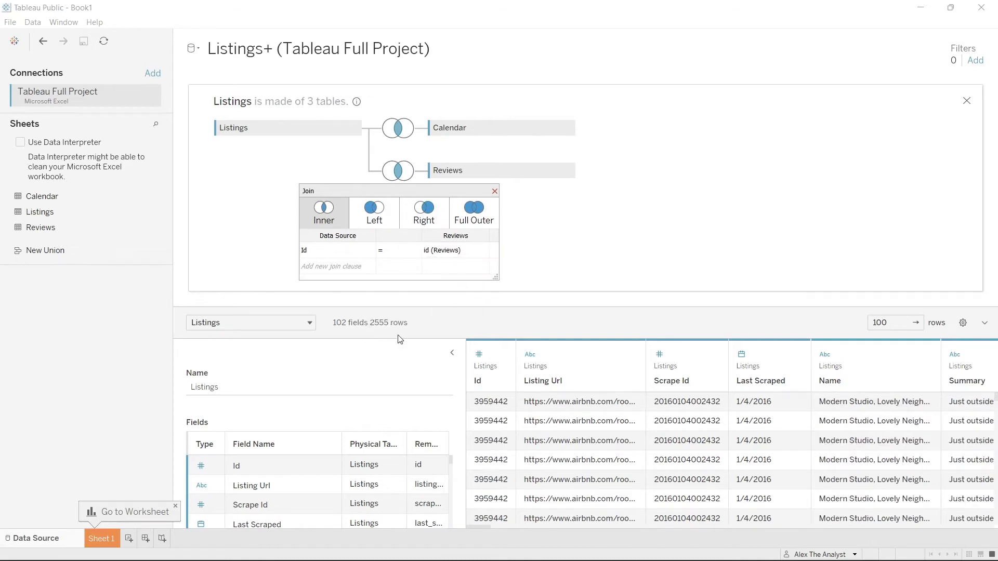
Step: Set the Reviews join clause to Id = listing id (Reviews)
left_click(448, 256)
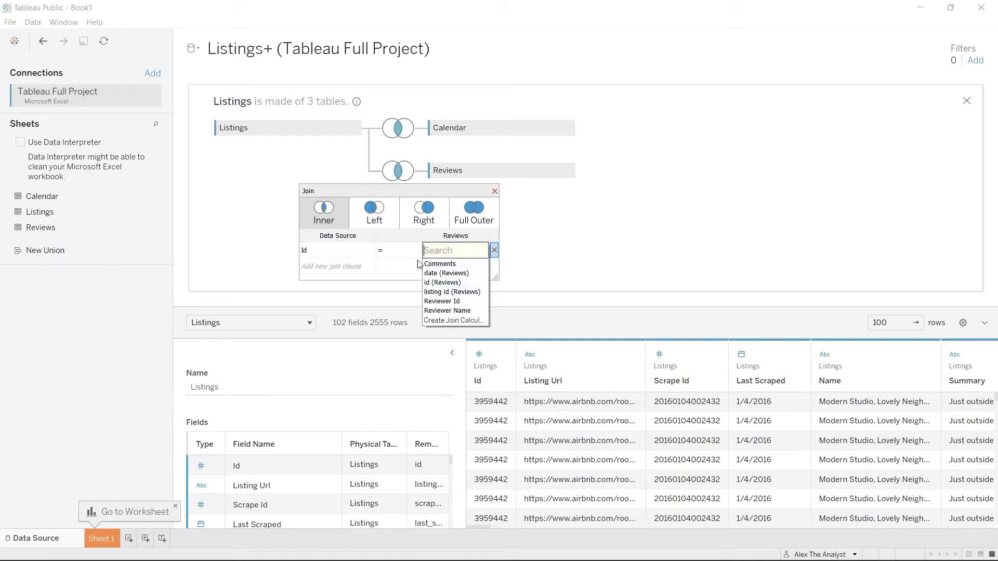
left_click(443, 282)
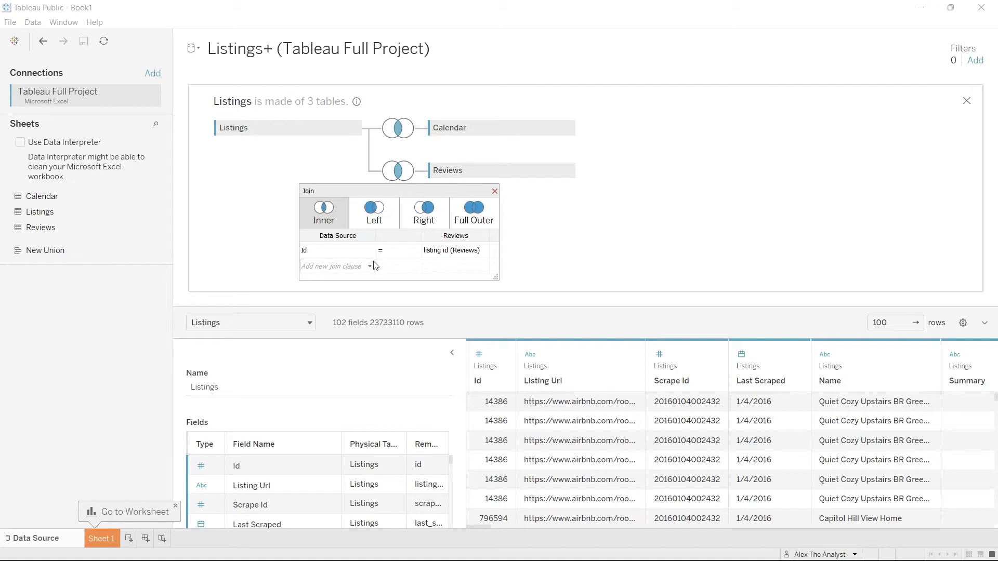
left_click(495, 192)
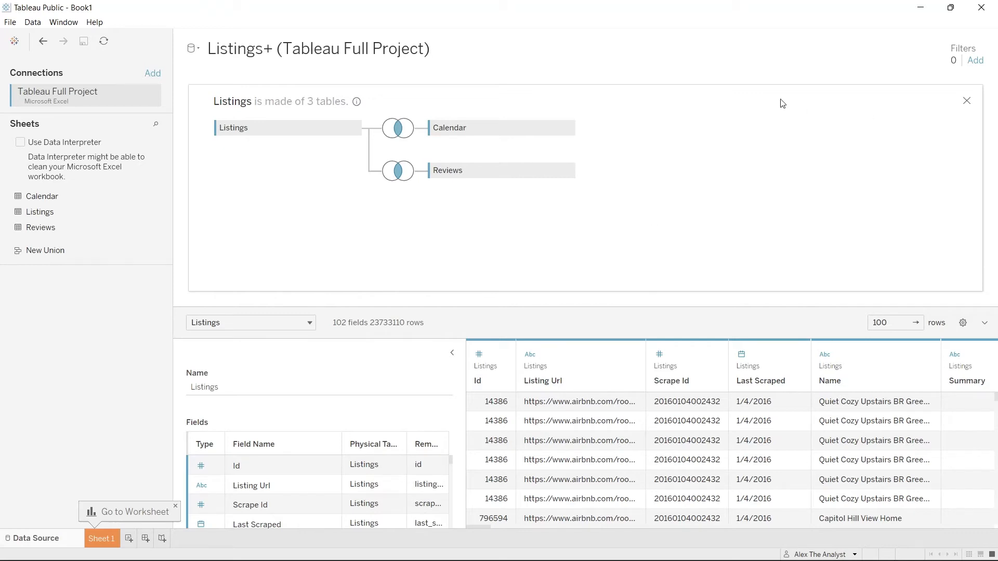
Step: Go to Sheet 1 and start a row-limiting data filter on the Date field
left_click(100, 539)
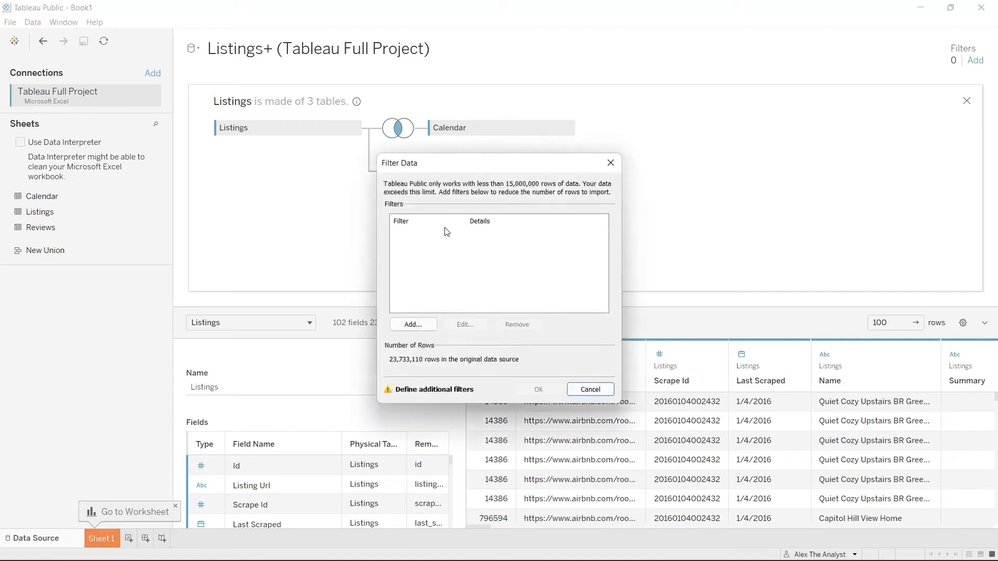
left_click(441, 236)
left_click(412, 324)
scroll(443, 317, "down", 3)
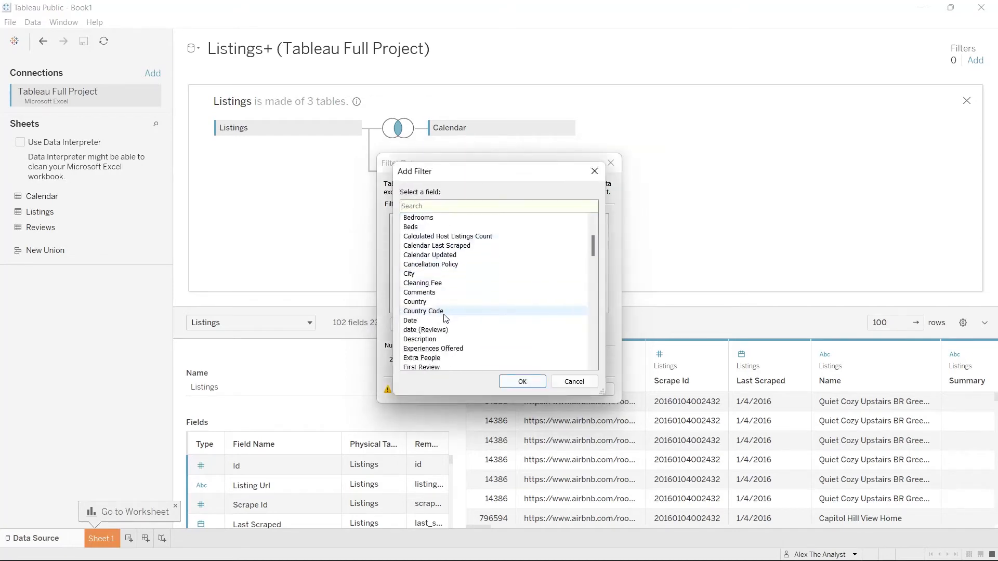
scroll(455, 316, "down", 1)
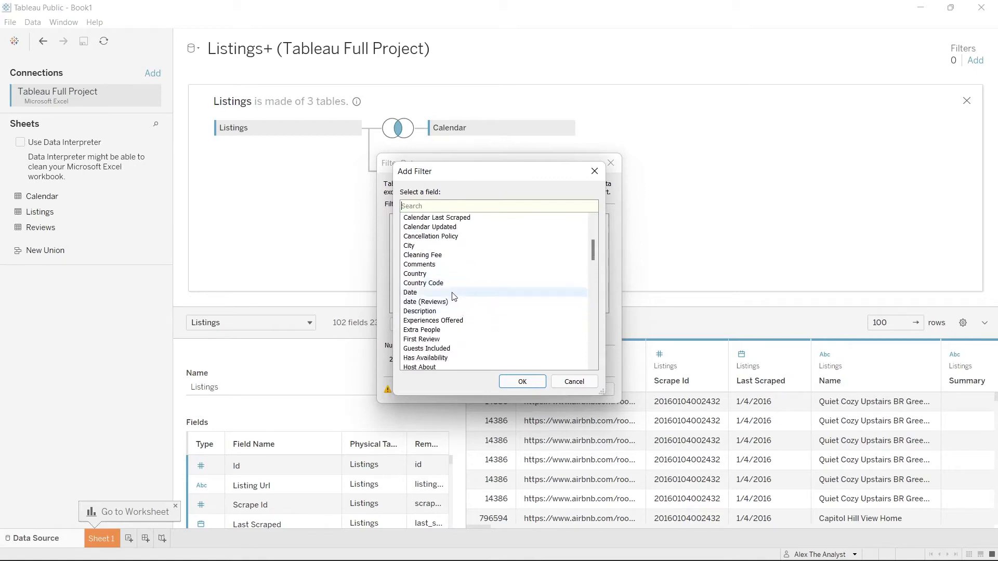
left_click(453, 294)
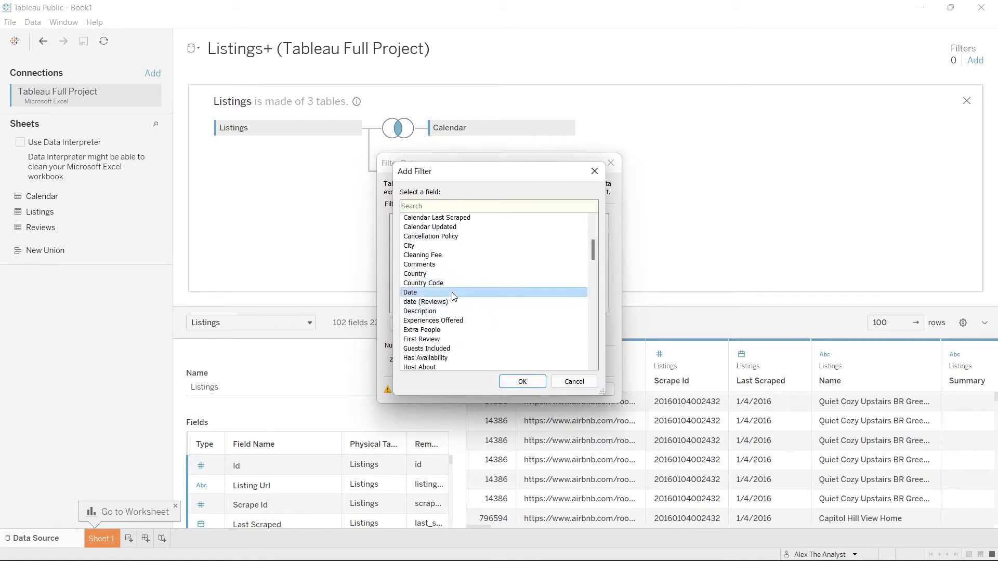
left_click(516, 383)
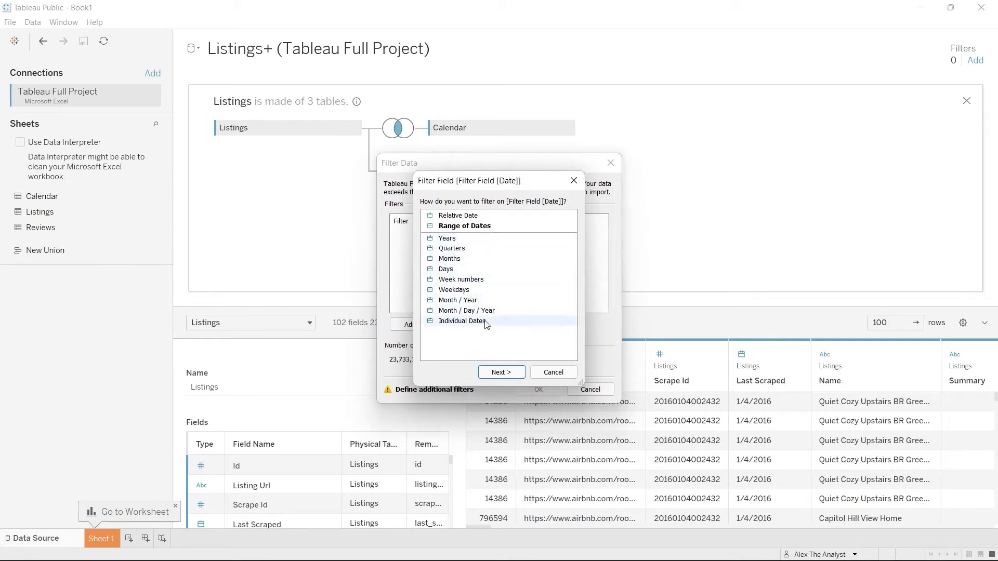
Step: Filter the Date field by years, keeping only 2016
left_click(502, 239)
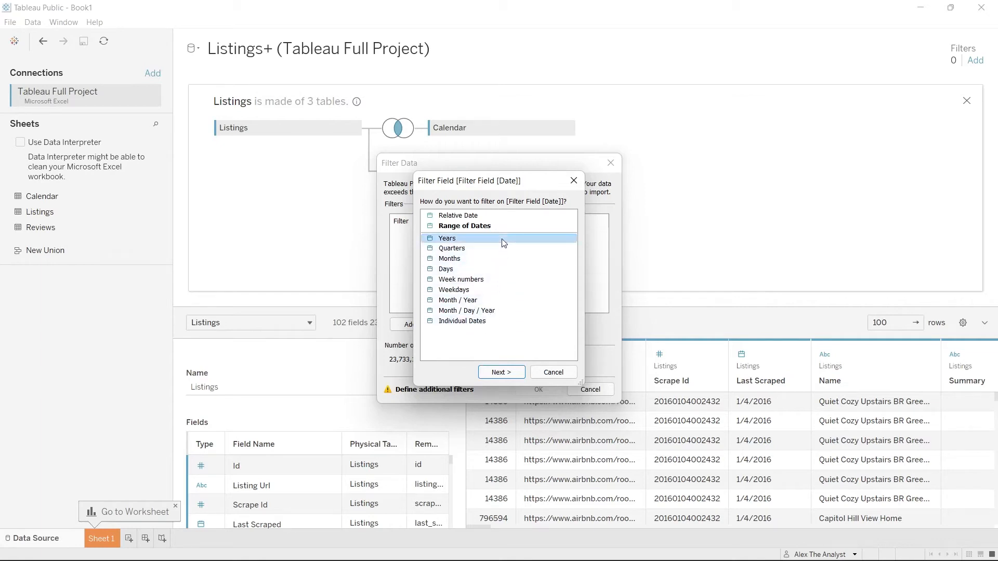
left_click(511, 373)
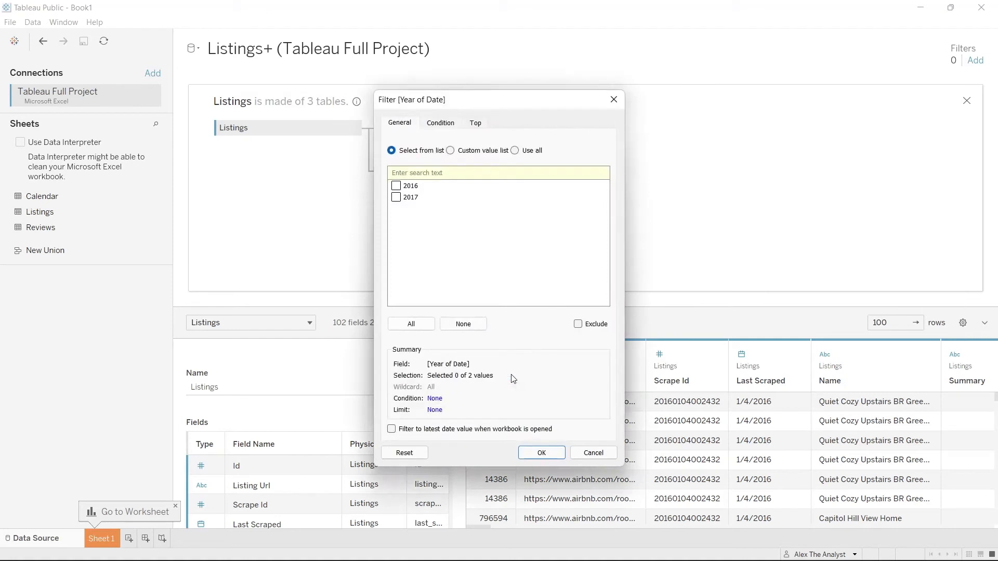
left_click(411, 324)
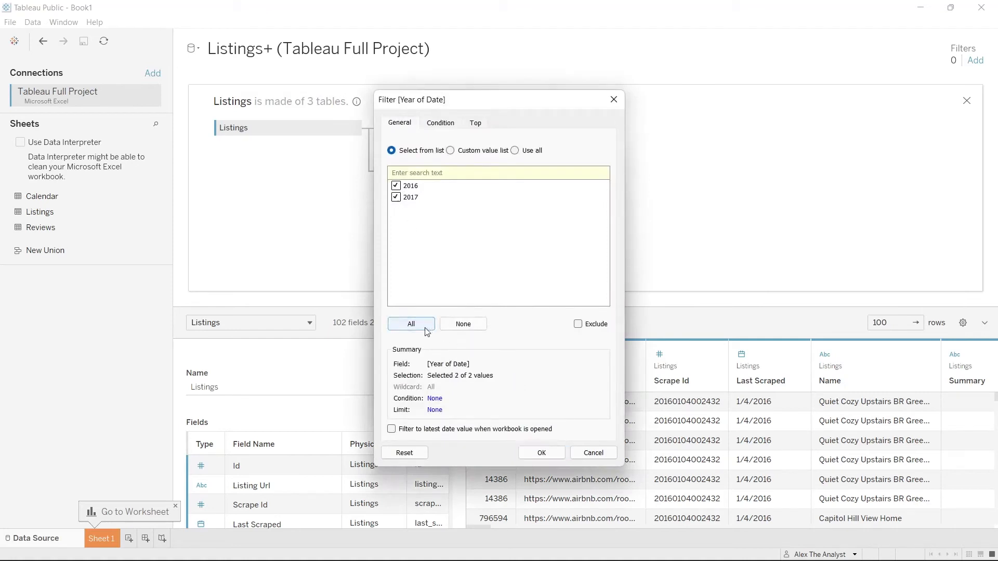
left_click(396, 197)
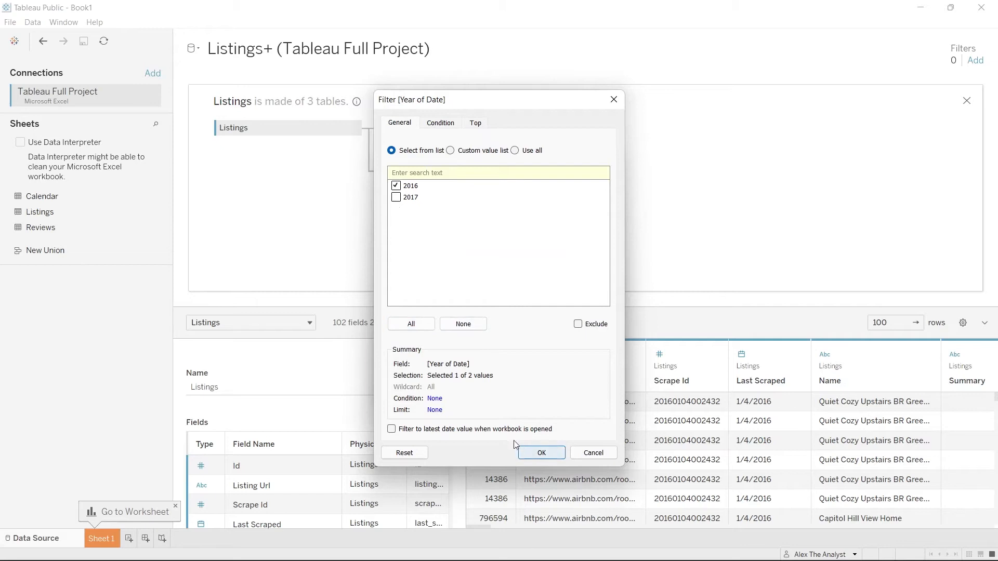
left_click(536, 453)
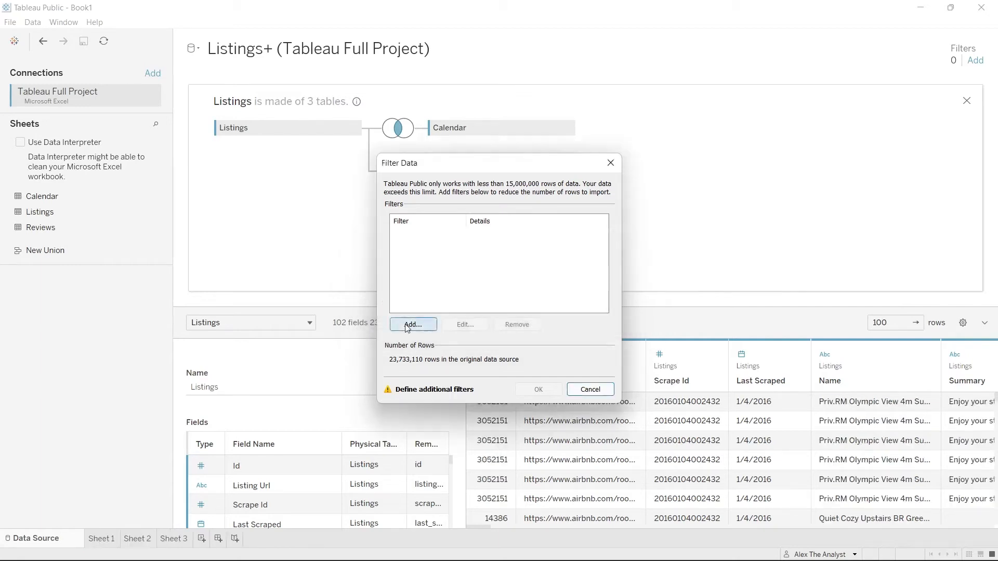
left_click(413, 325)
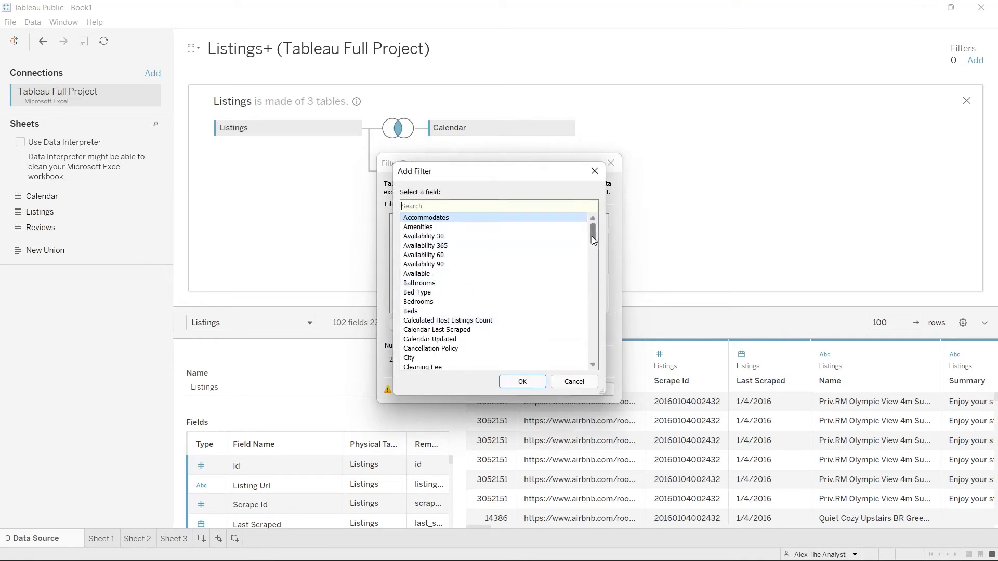
left_click(577, 385)
left_click(579, 388)
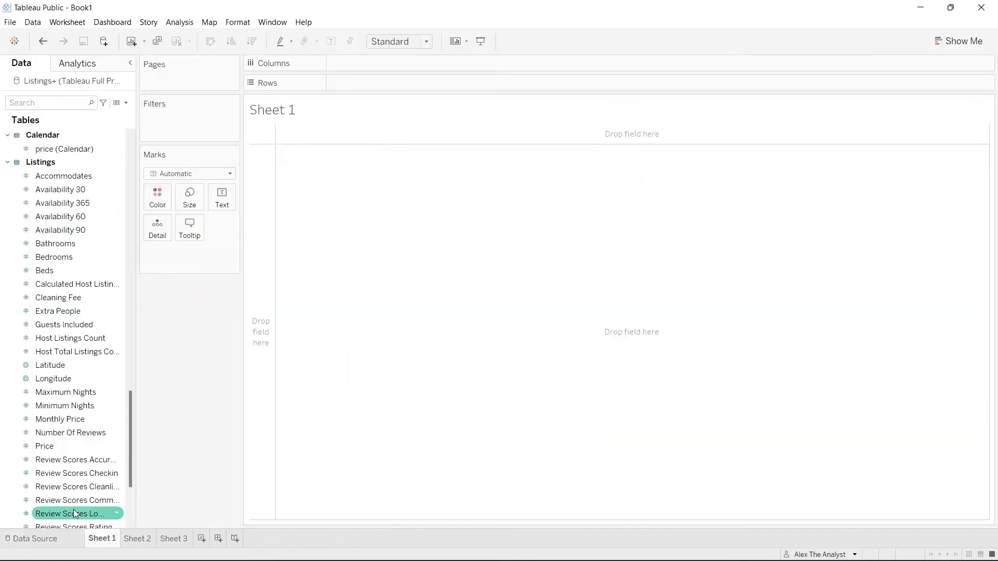
Step: Return to the data source and remove the Reviews table from the joins with Listings
left_click(41, 539)
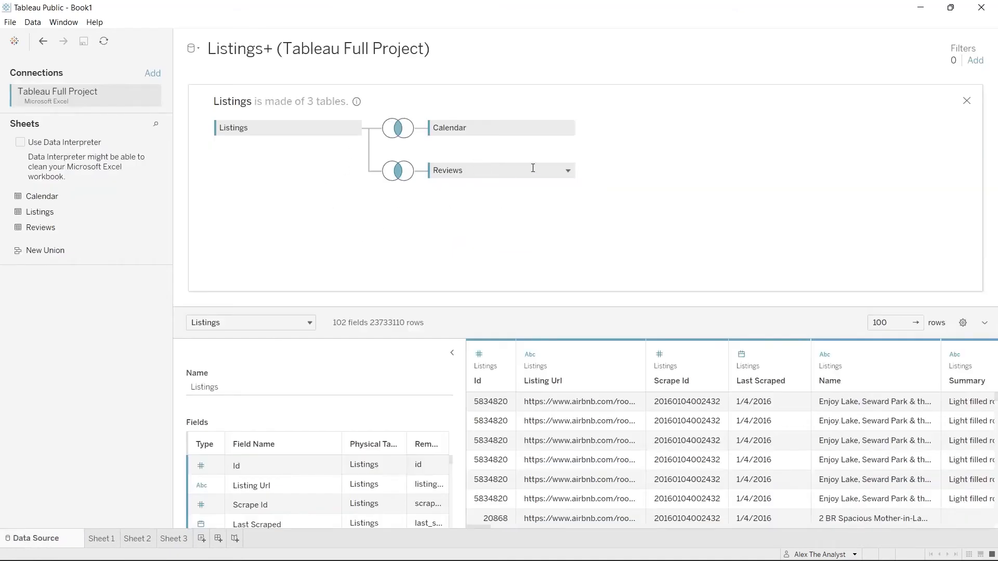
left_click(569, 172)
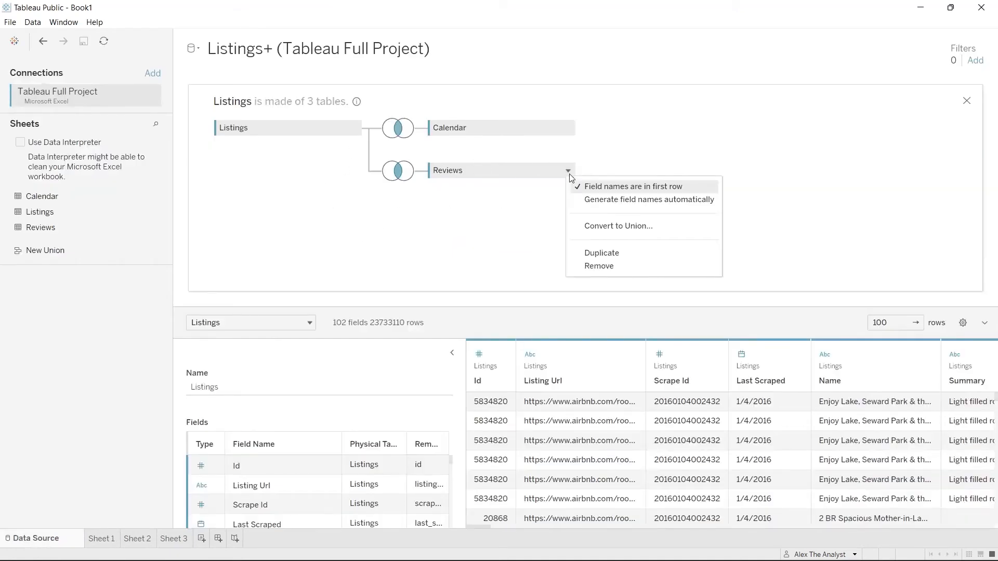
left_click(602, 266)
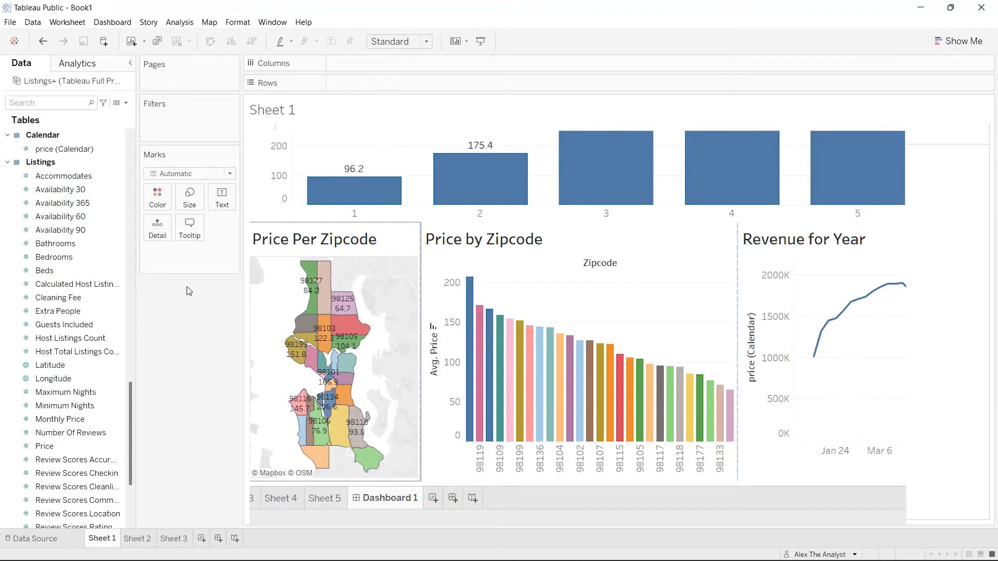
Step: Place Zipcode on Columns in Sheet 1 and exclude its Null value
scroll(57, 323, "down", 3)
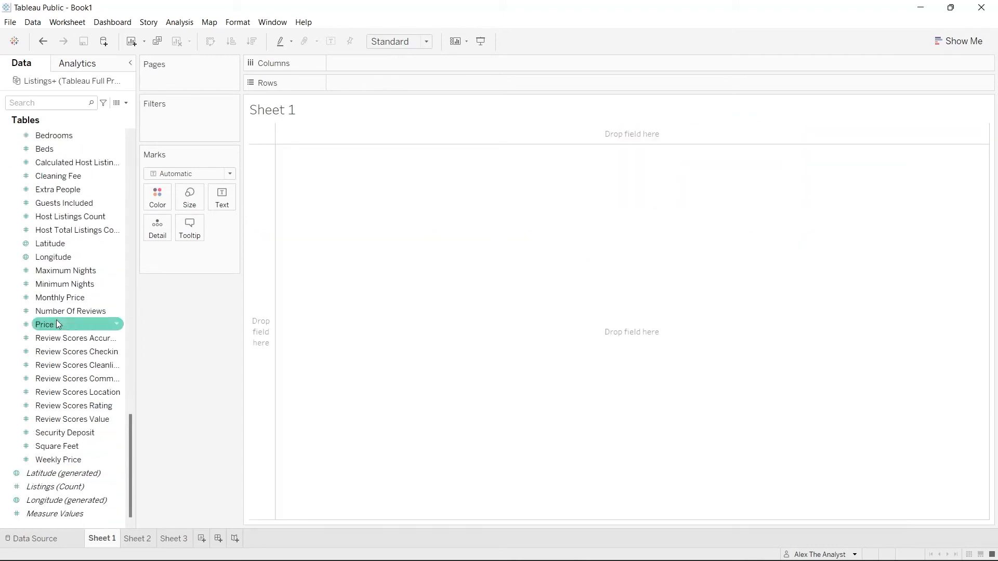
scroll(57, 324, "up", 15)
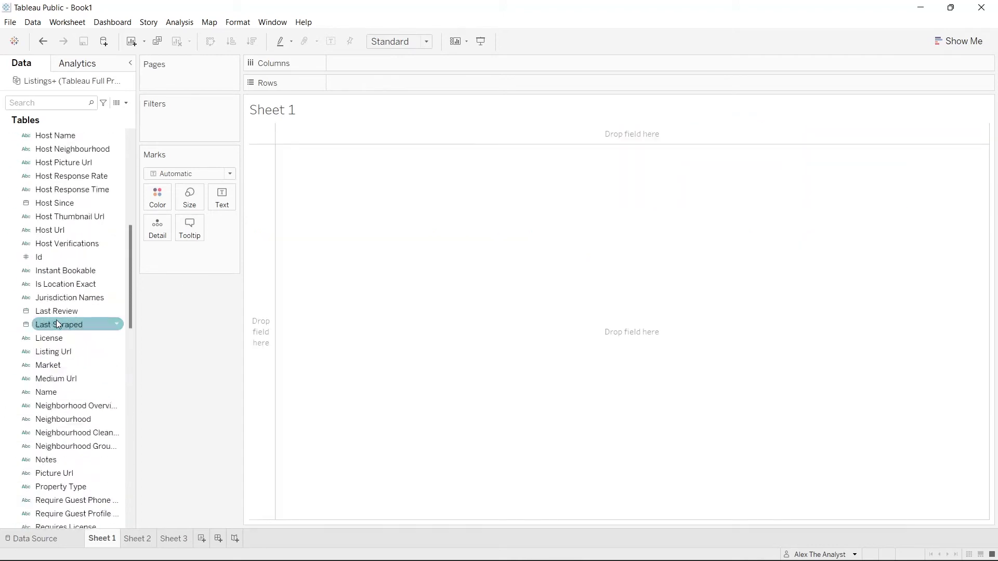
scroll(56, 320, "up", 7)
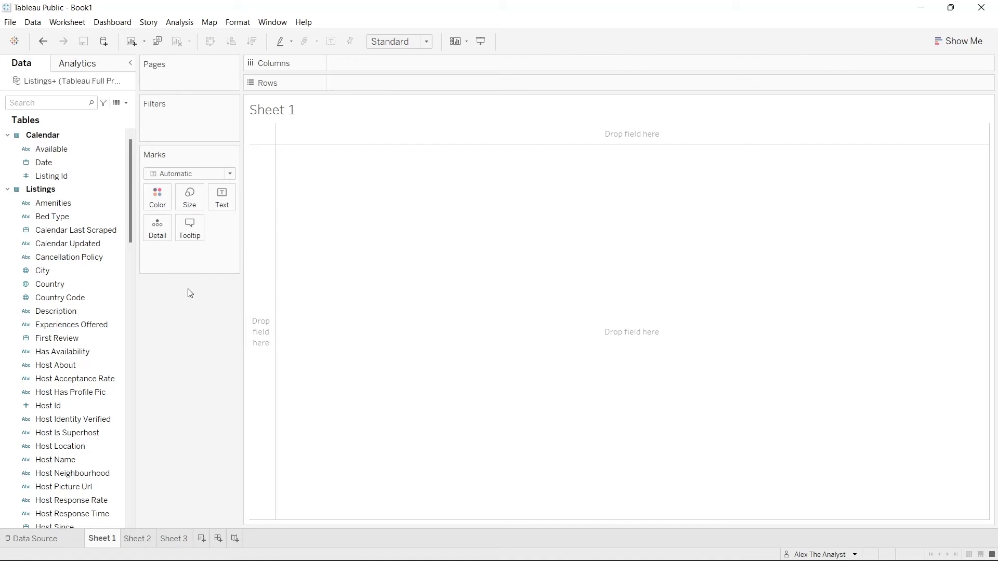
left_click(85, 298)
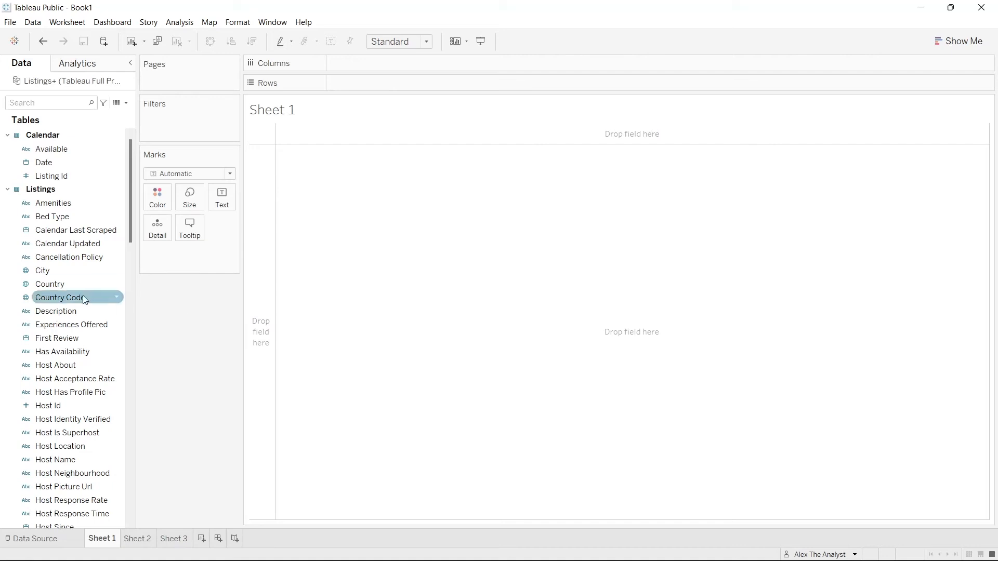
scroll(86, 285, "down", 15)
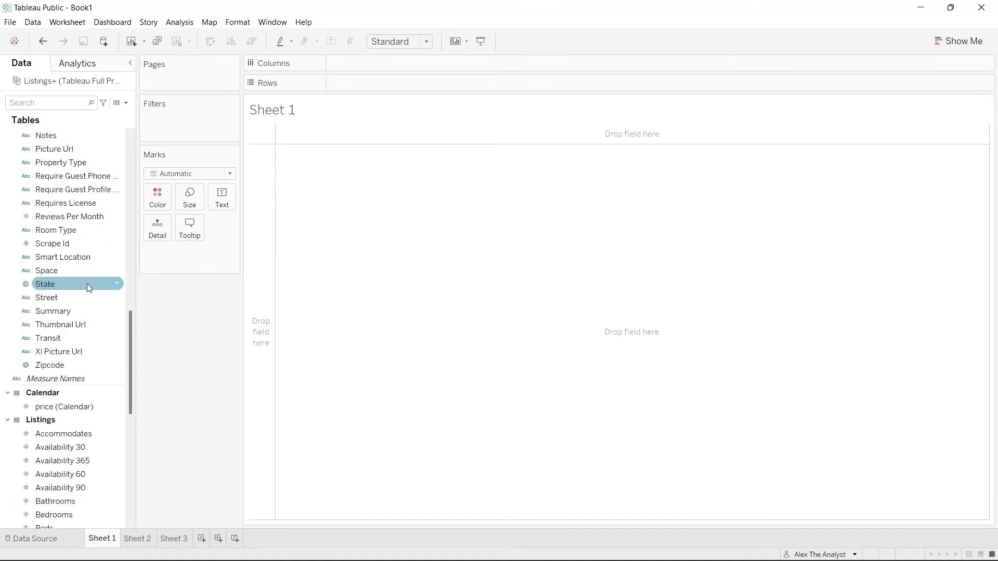
left_click_drag(68, 367, 387, 63)
left_click_drag(474, 163, 322, 167)
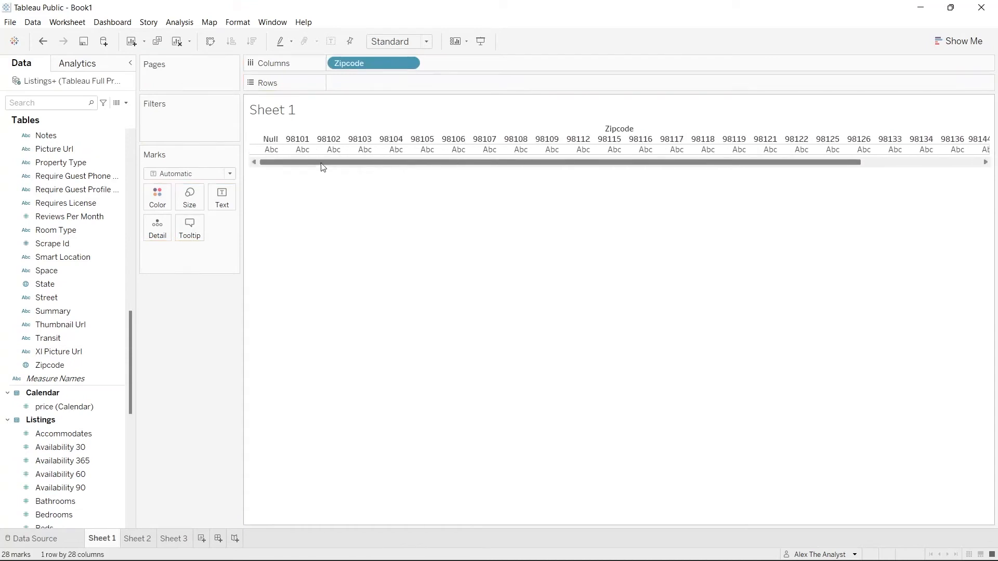
left_click(272, 140)
right_click(273, 140)
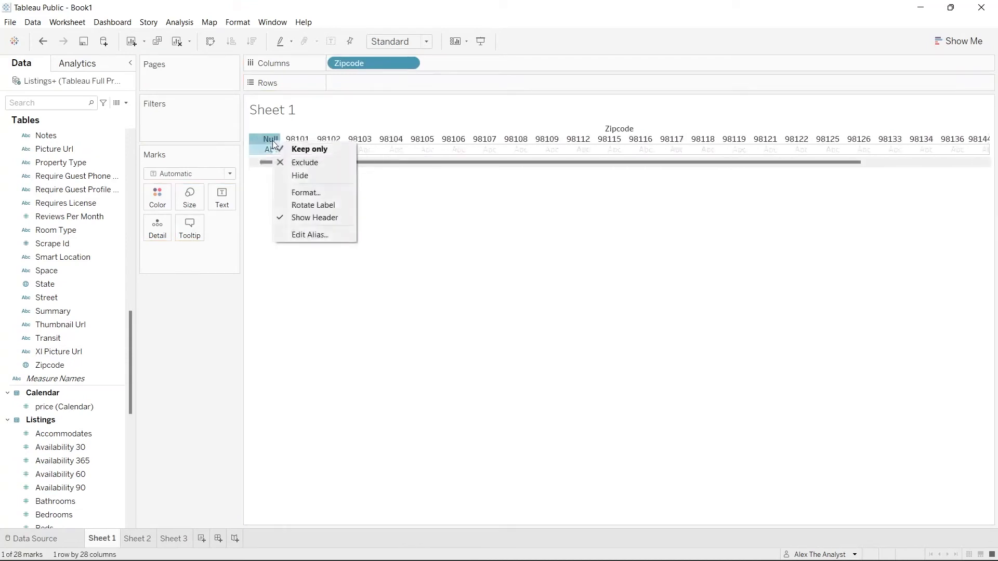
left_click(303, 163)
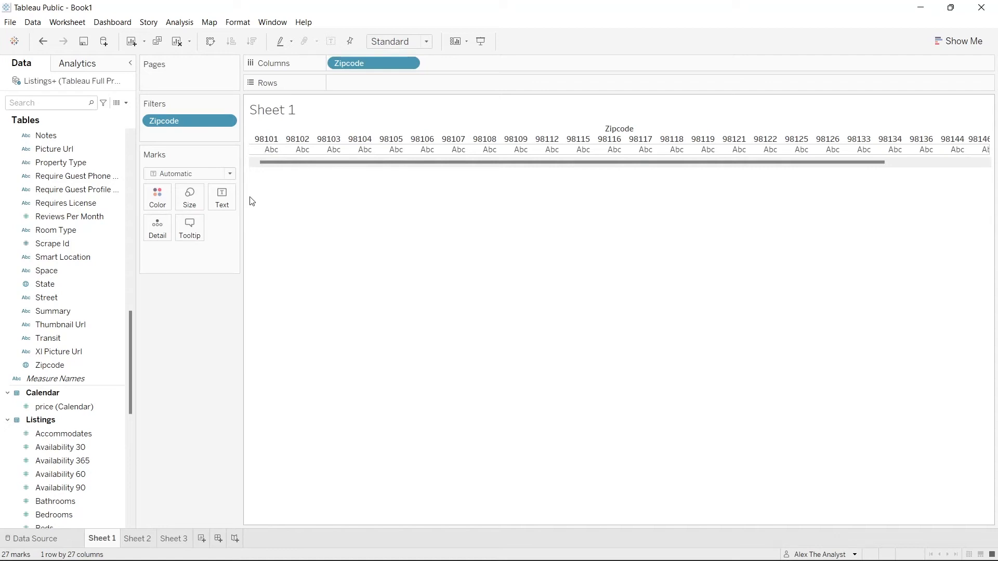
Step: Add the Listings Price field to Rows and aggregate it as Average
left_click_drag(132, 325, 419, 84)
left_click(89, 398)
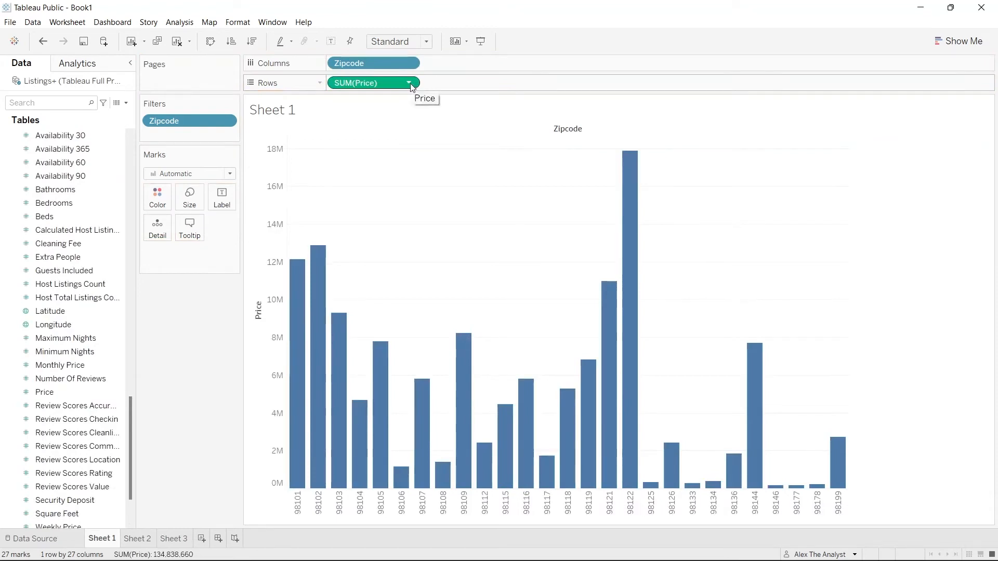
left_click(410, 83)
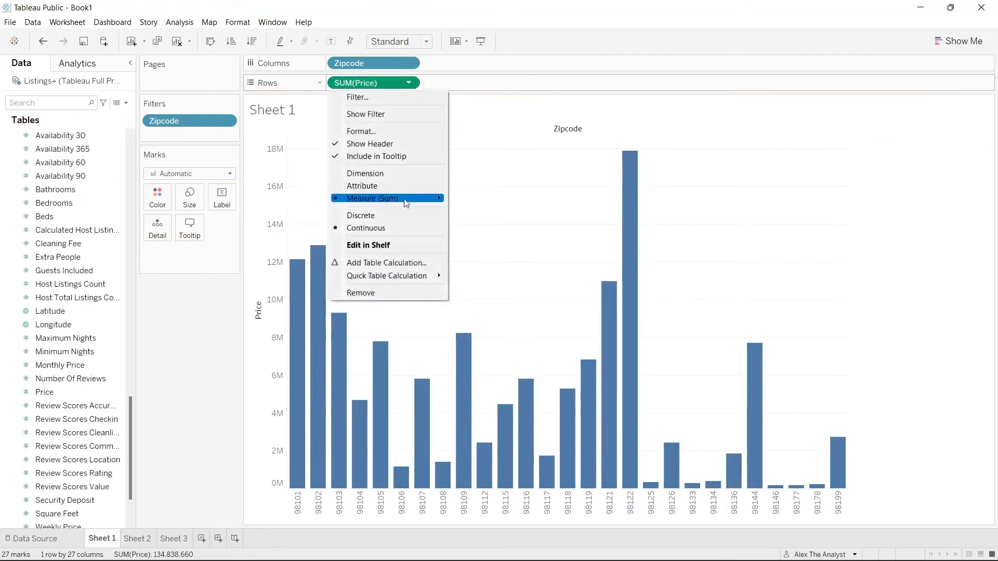
mouse_move(406, 199)
left_click(484, 213)
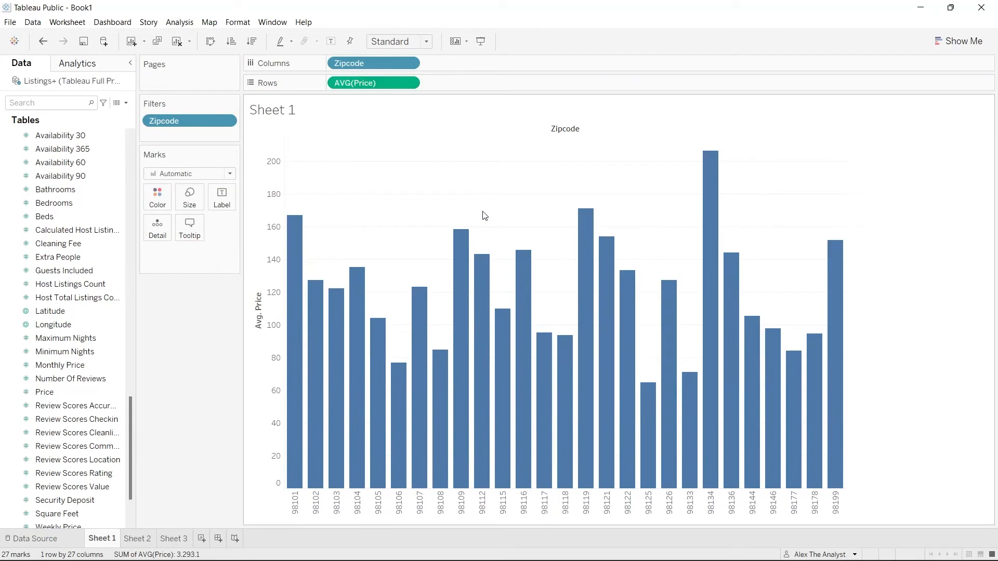
Step: Sort the zipcode bars in descending order of average price and check the first bar
left_click(253, 41)
mouse_move(302, 186)
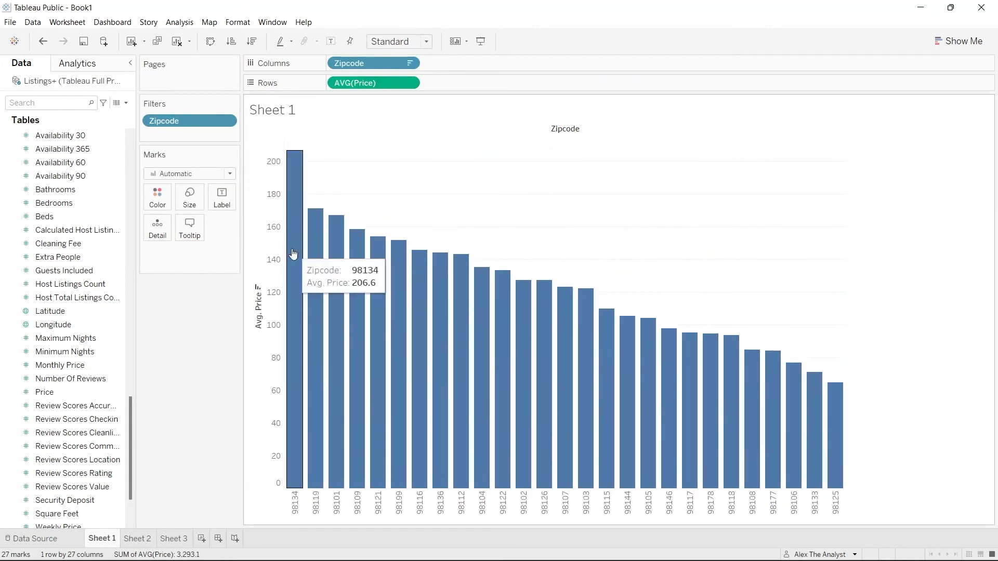
left_click(297, 181)
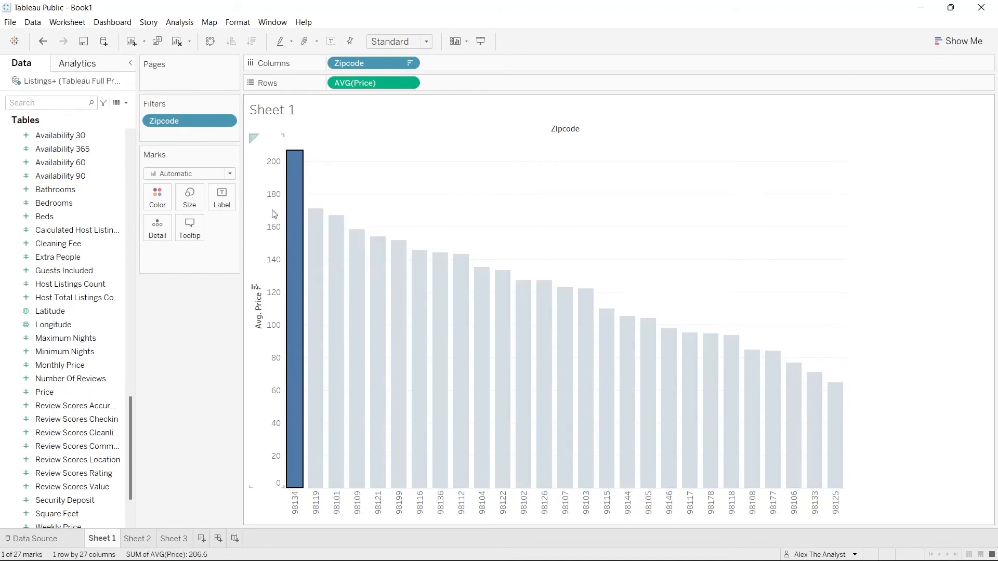
left_click(251, 205)
left_click(214, 325)
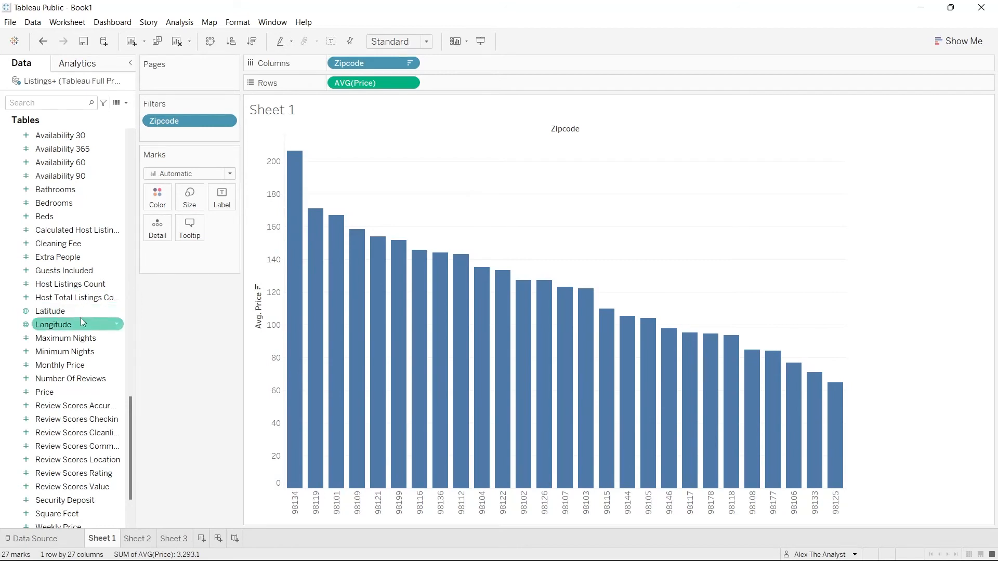
Step: Color the bars by Zipcode
scroll(79, 322, "up", 8)
left_click_drag(49, 270, 165, 258)
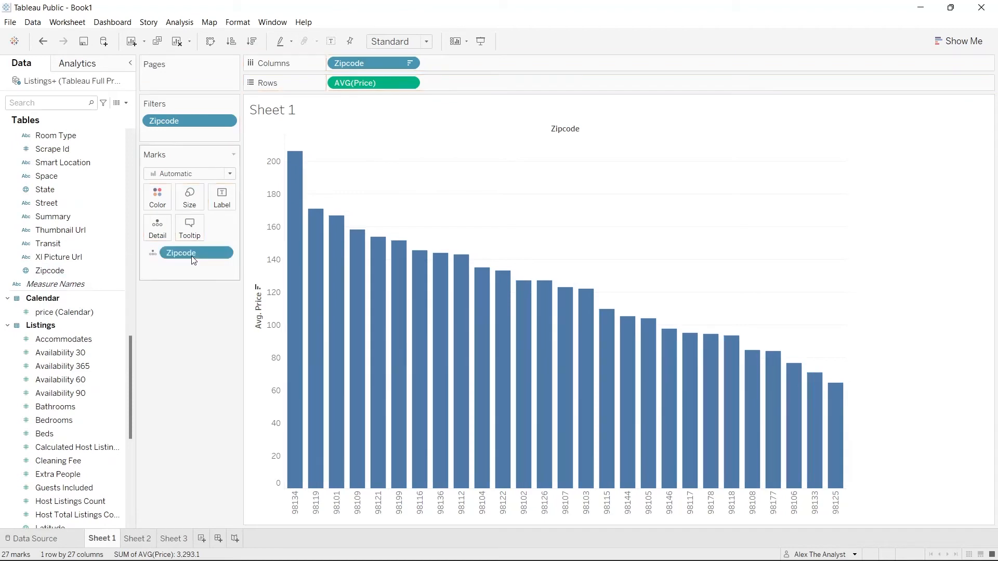
left_click(153, 254)
left_click(166, 271)
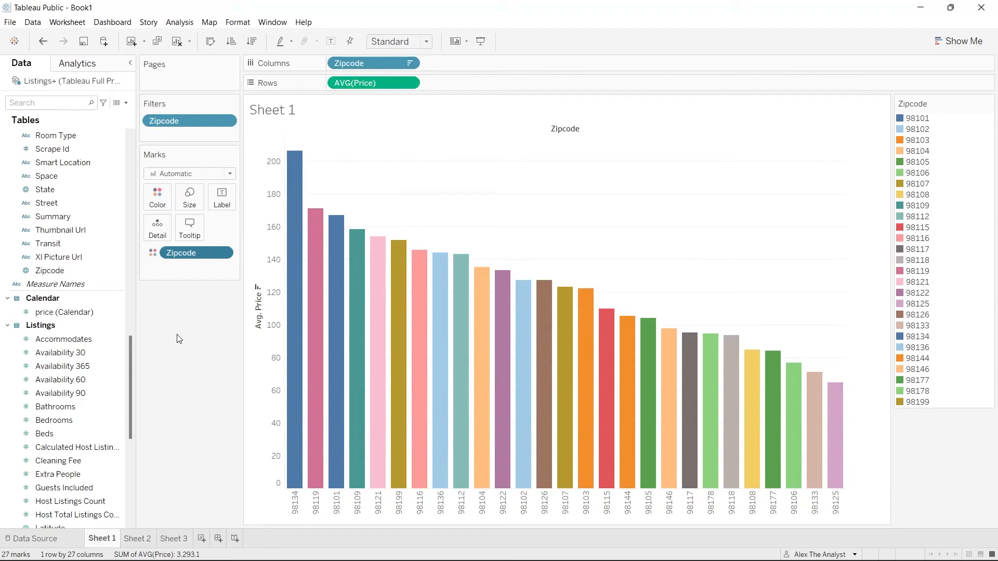
Step: Change the sheet title to "Price by Zipcode" and make it bold
left_click(281, 119)
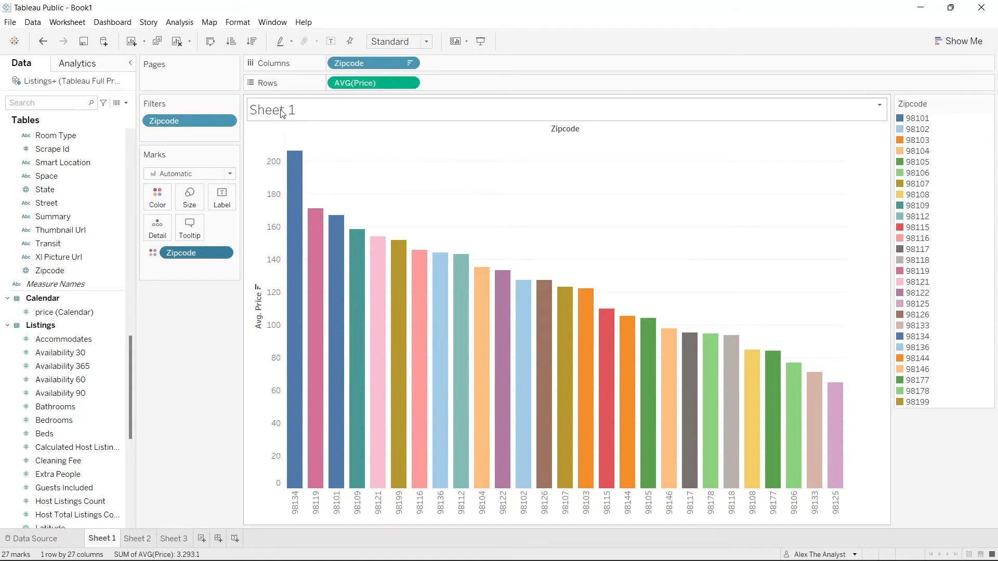
double_click(281, 113)
key("ctrl+a")
type("Price by Zipcode")
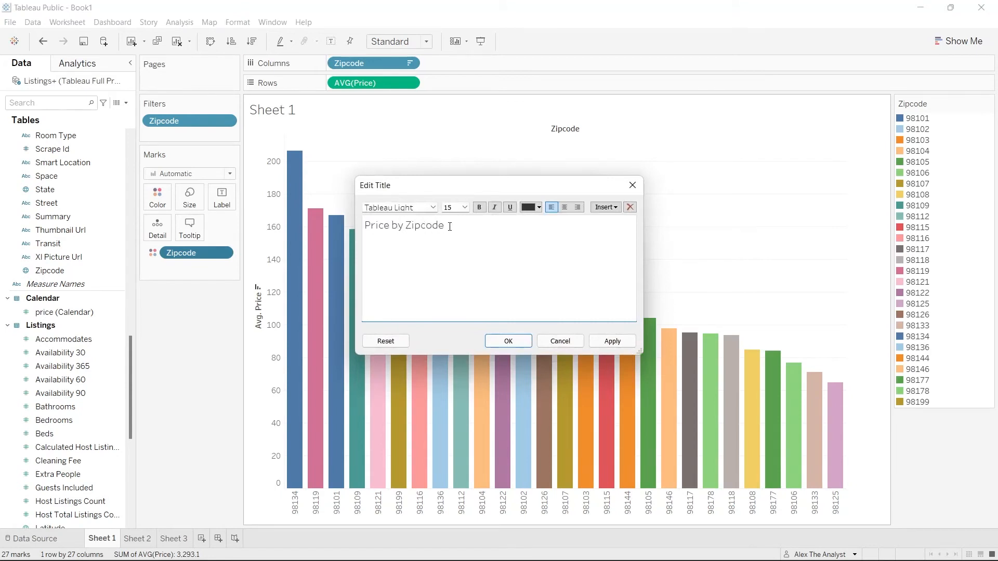
left_click_drag(445, 228, 349, 230)
left_click(479, 207)
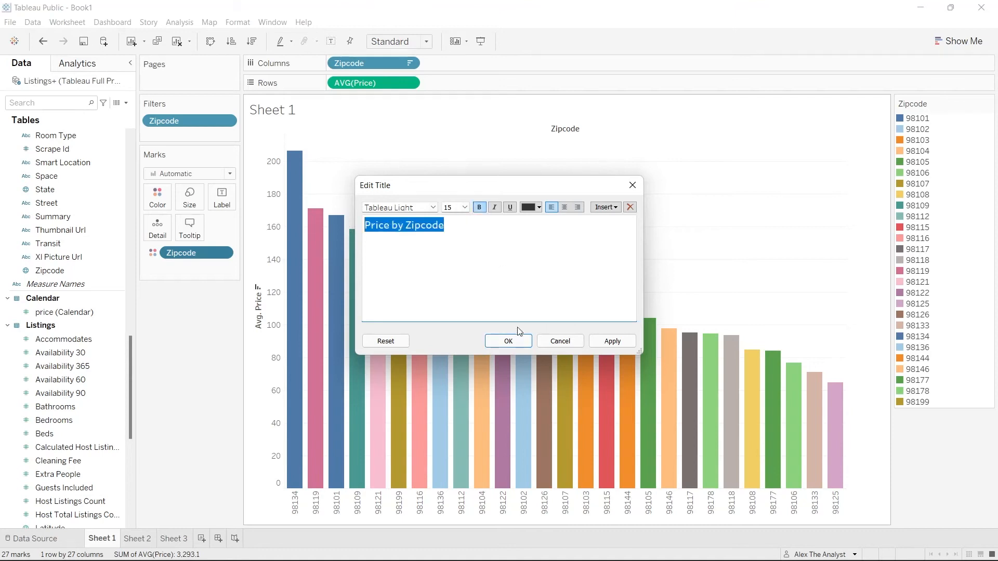
left_click(611, 339)
left_click(519, 341)
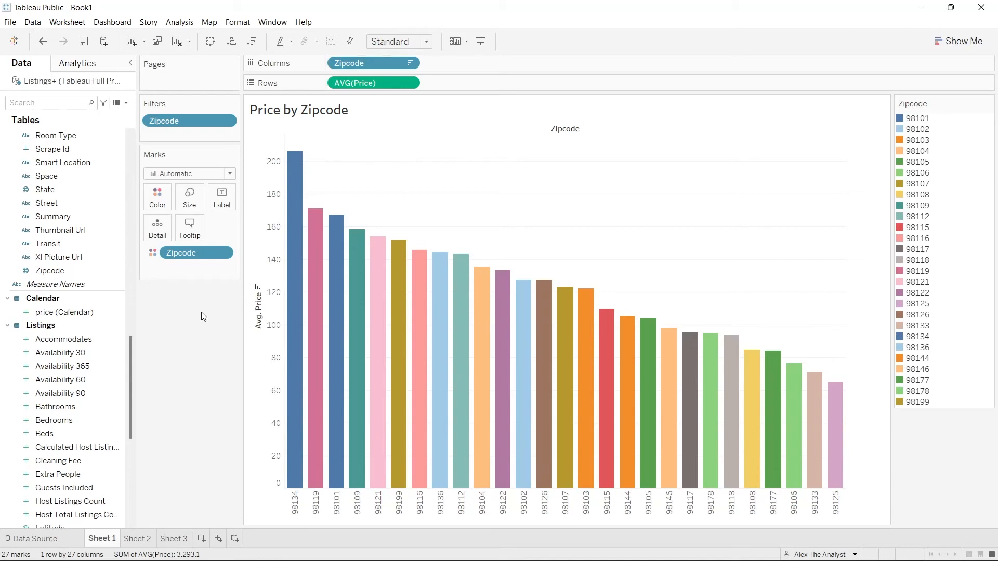
Step: Build a filled map in Sheet 2 from the Zipcode field
left_click(137, 539)
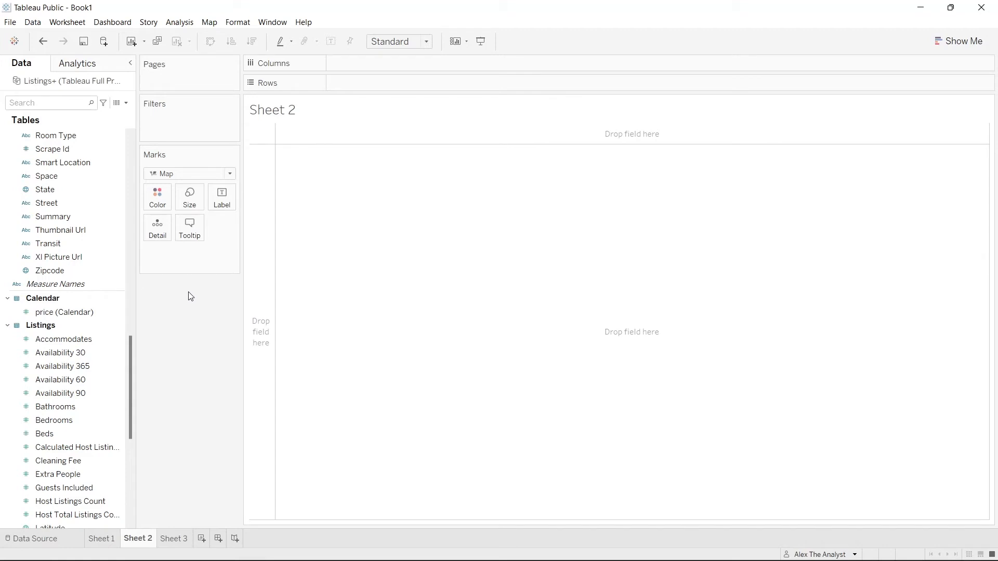
left_click(961, 41)
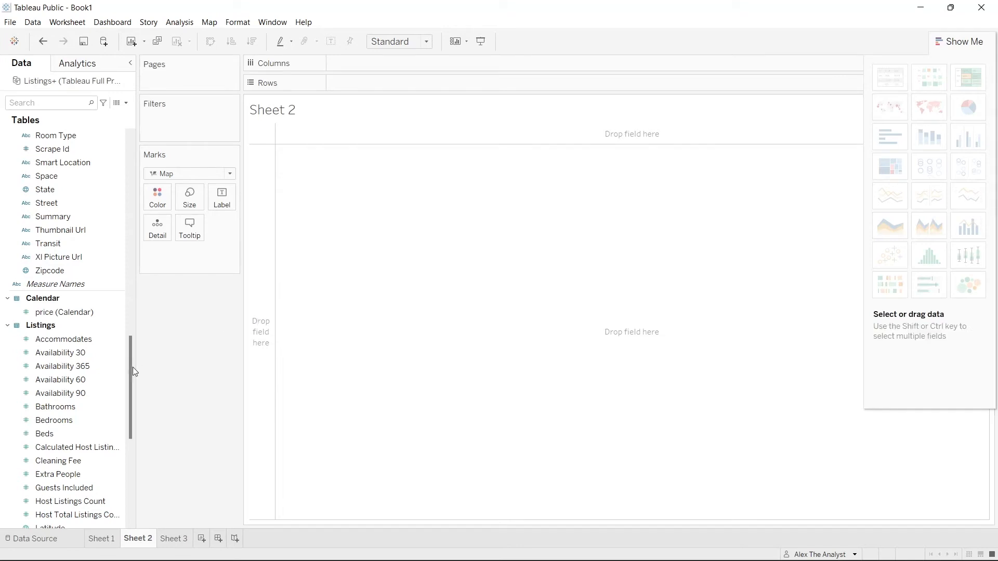
left_click_drag(130, 367, 127, 422)
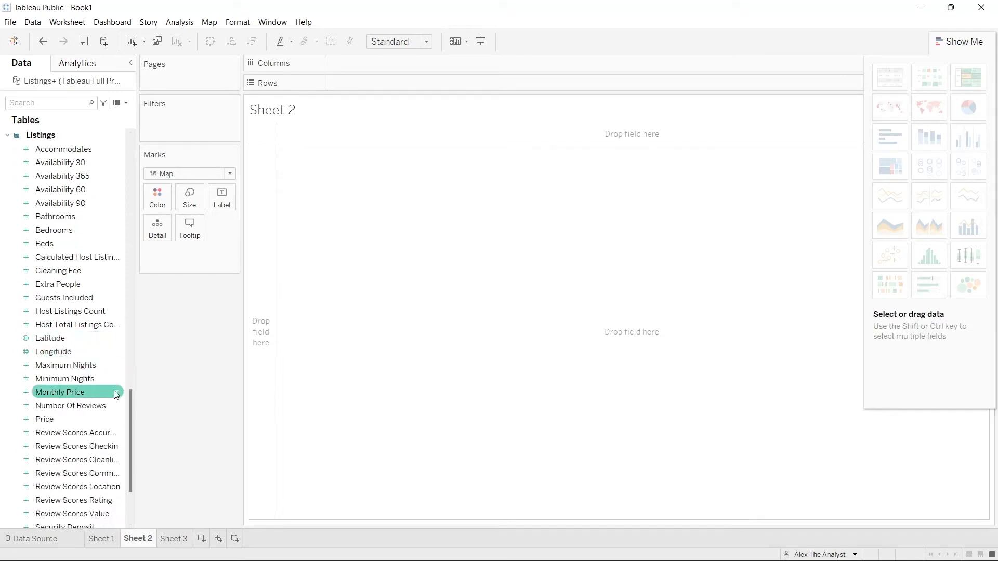
left_click_drag(130, 409, 129, 460)
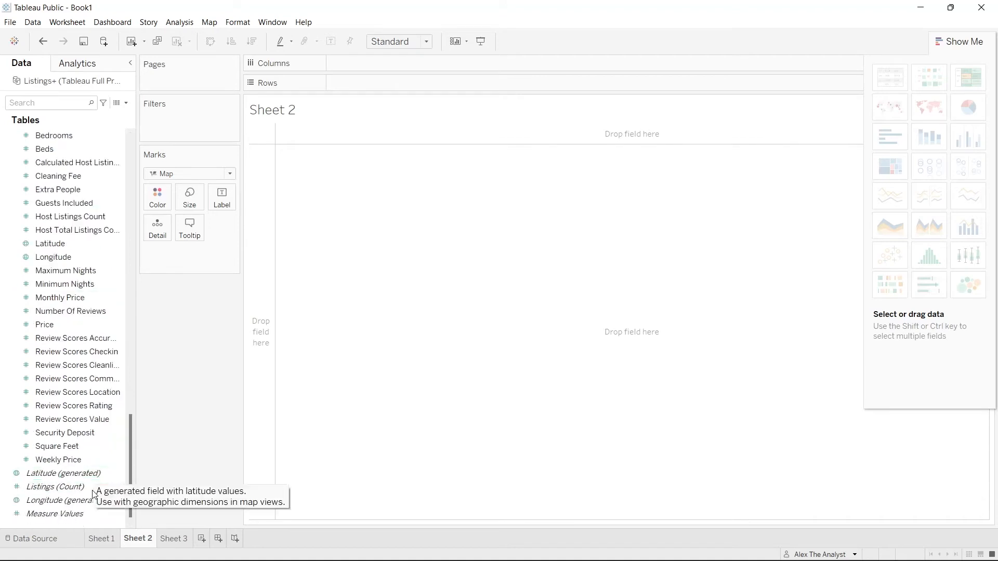
left_click_drag(130, 462, 137, 346)
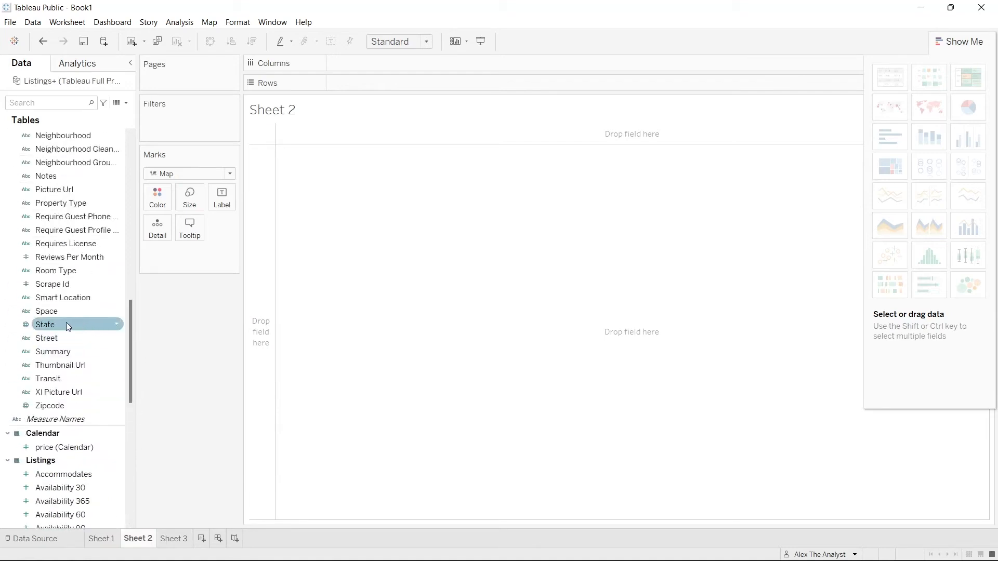
left_click_drag(132, 355, 130, 215)
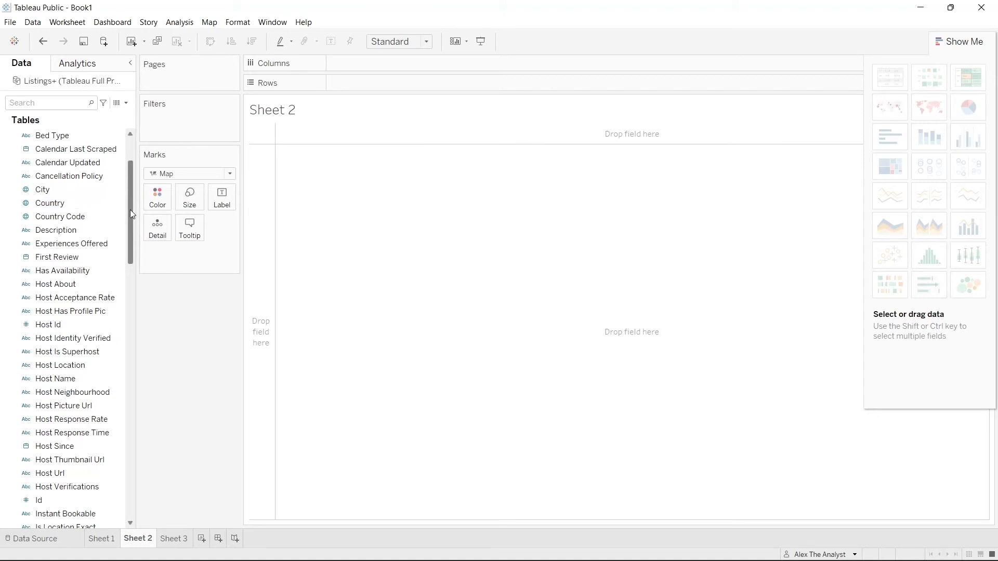
left_click_drag(131, 213, 132, 215)
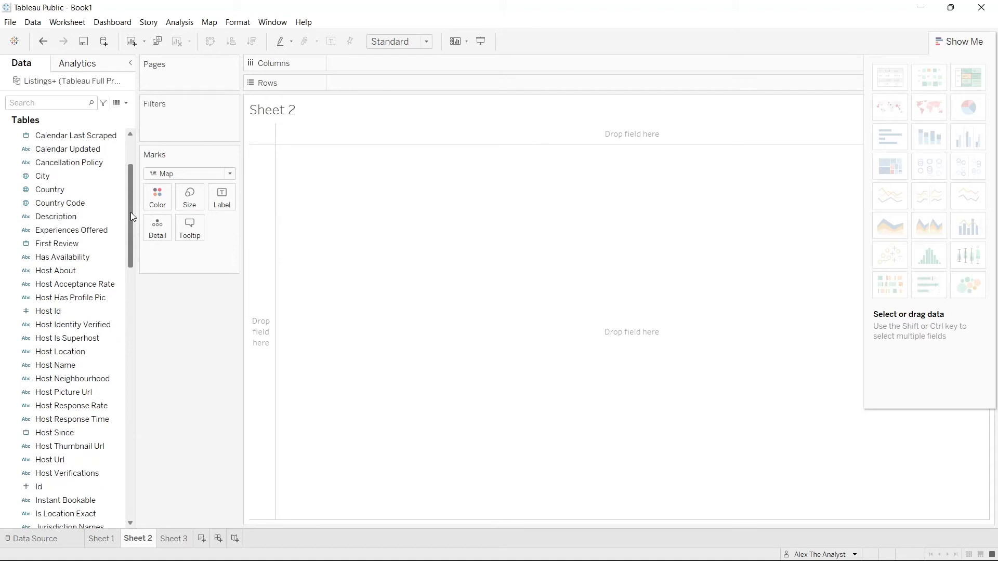
left_click_drag(131, 213, 392, 63)
left_click(82, 350)
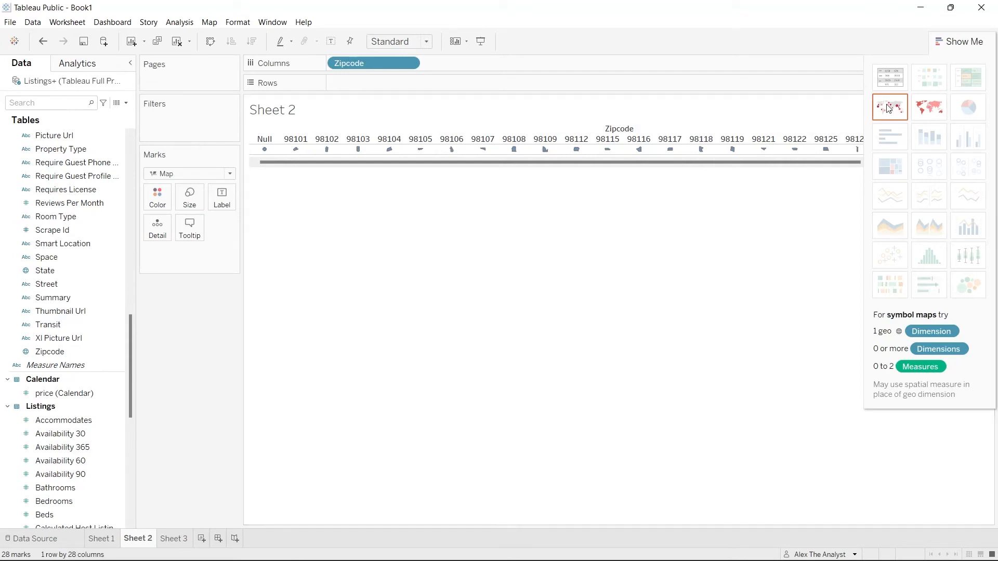
left_click(929, 109)
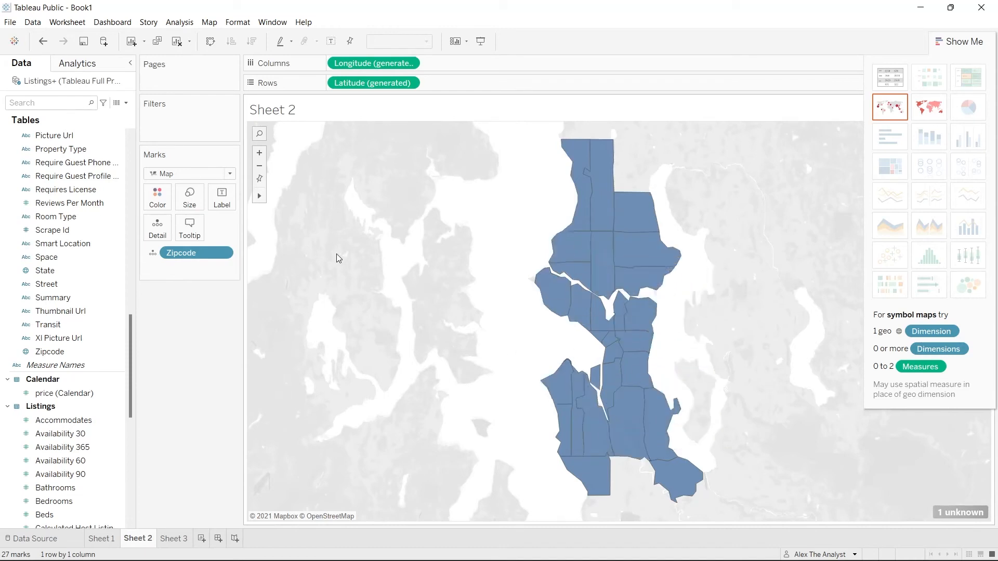
left_click(260, 167)
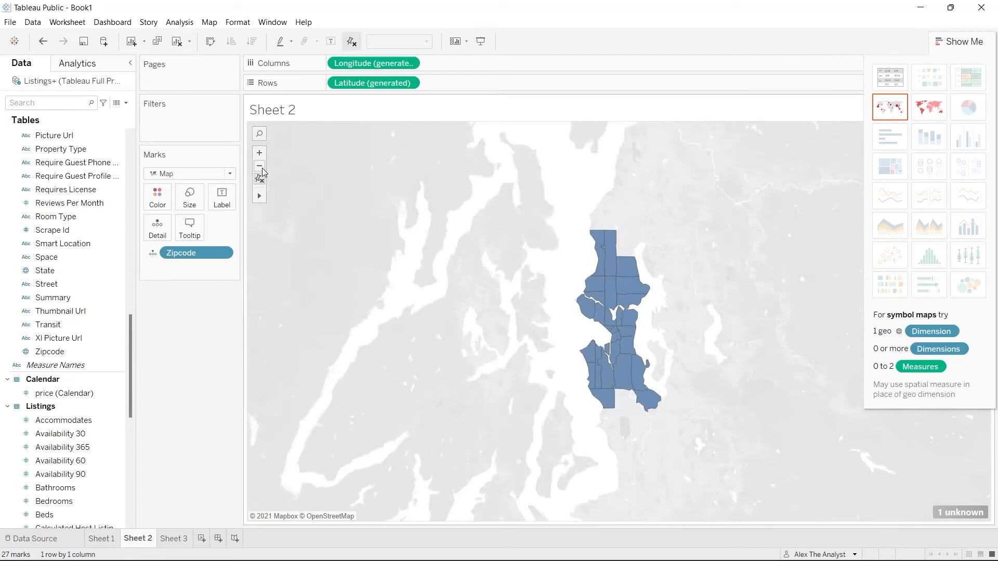
Step: Zoom and pan the map so the Seattle zipcode areas are enlarged and centered in the view
left_click(259, 167)
left_click(259, 166)
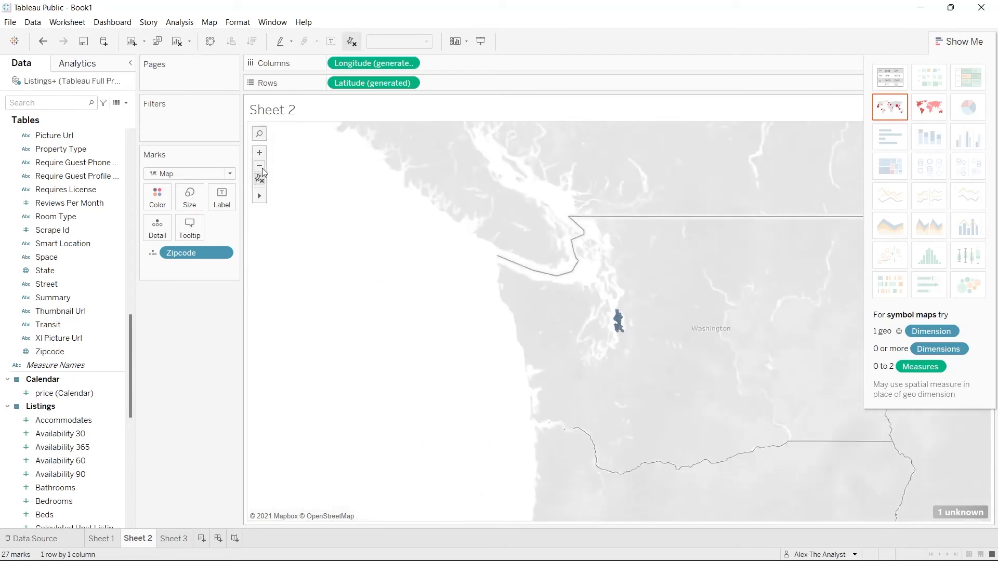
left_click(260, 153)
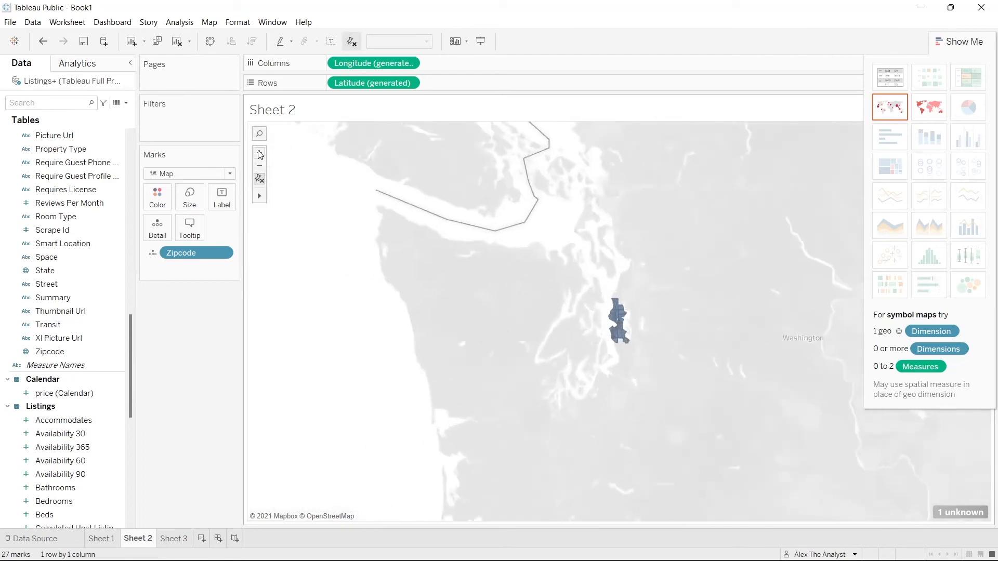
left_click(260, 153)
left_click(259, 153)
left_click(260, 153)
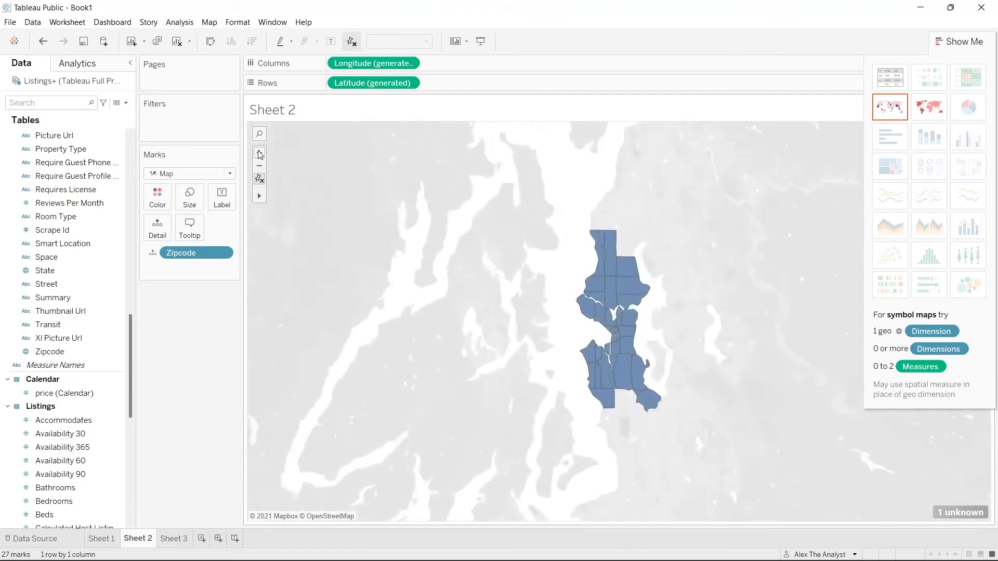
left_click(259, 153)
mouse_move(262, 197)
left_click(286, 196)
left_click_drag(422, 267, 348, 260)
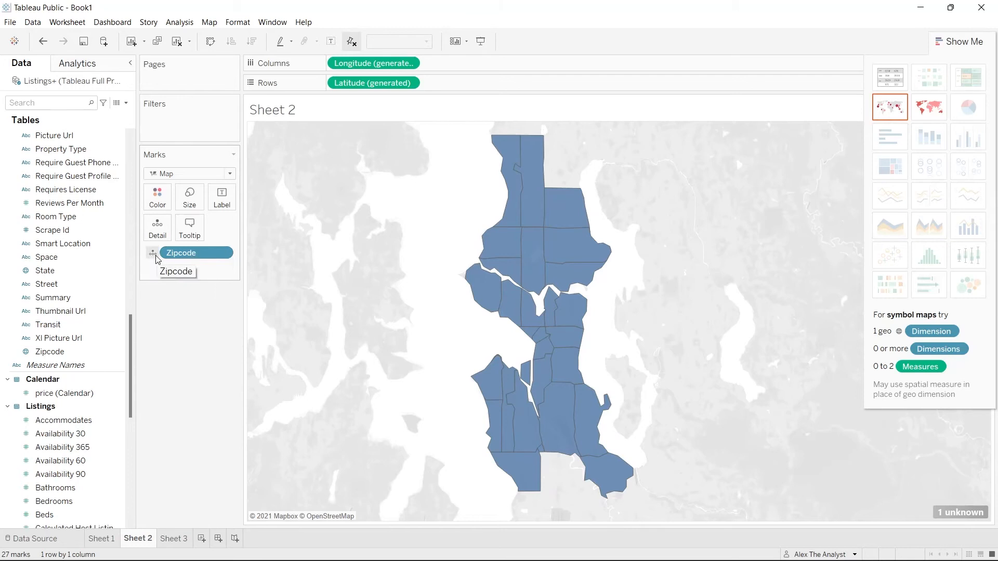
Step: Add Zipcode to the map marks a second time and use it to color the areas
left_click_drag(81, 359, 204, 271)
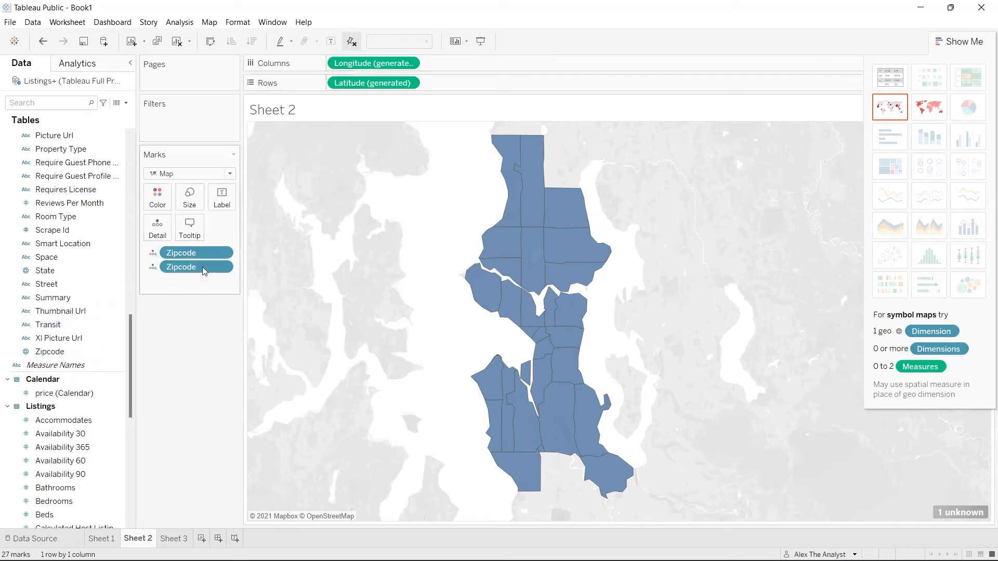
left_click(153, 268)
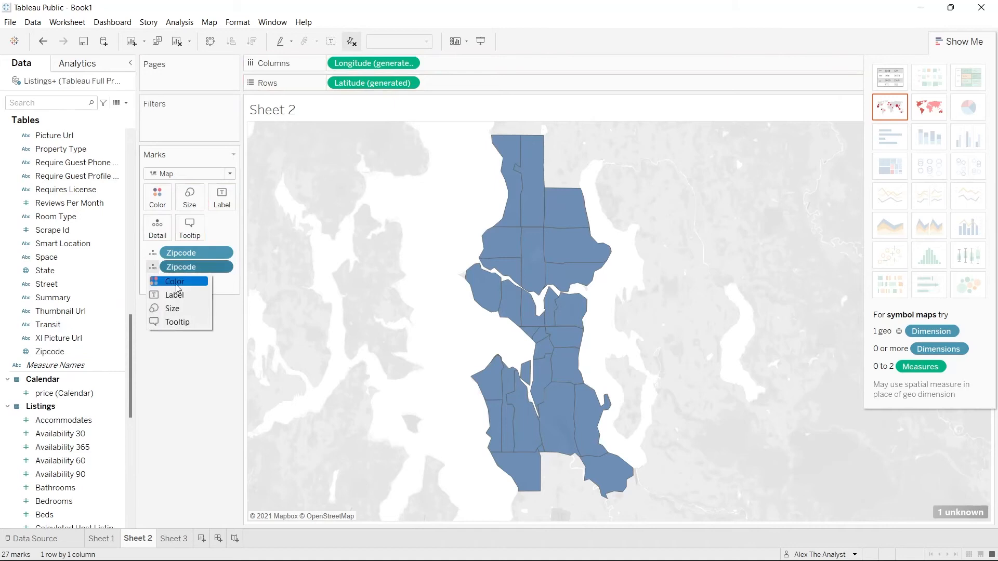
left_click(174, 282)
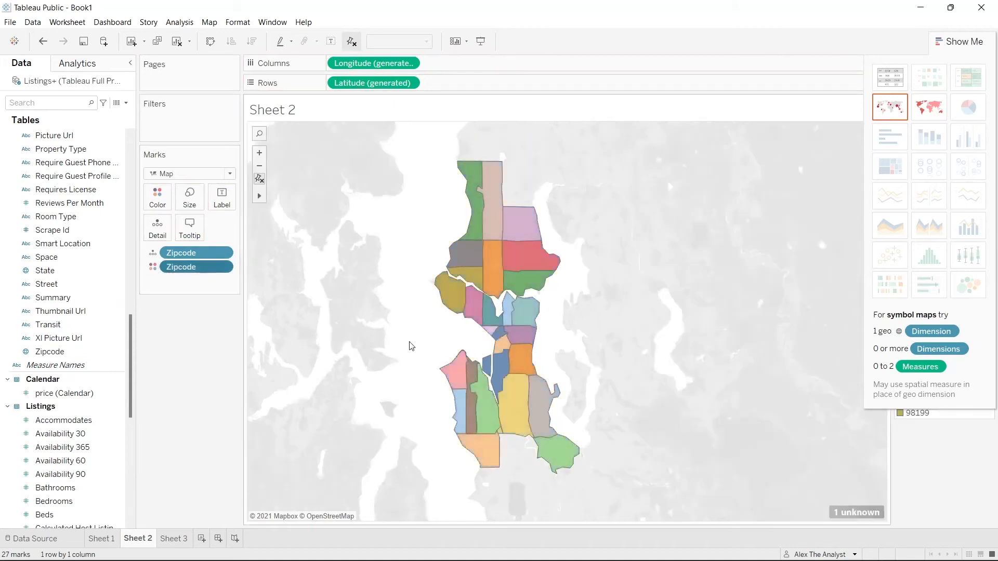
Step: Close the chart suggestions and exclude the Null zipcode from the map through the color legend
left_click(956, 41)
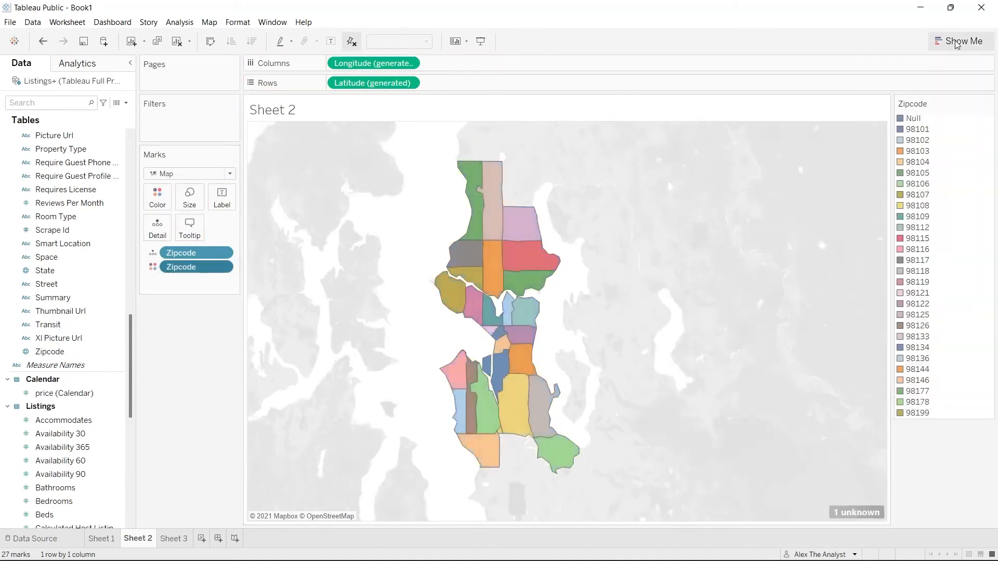
right_click(914, 122)
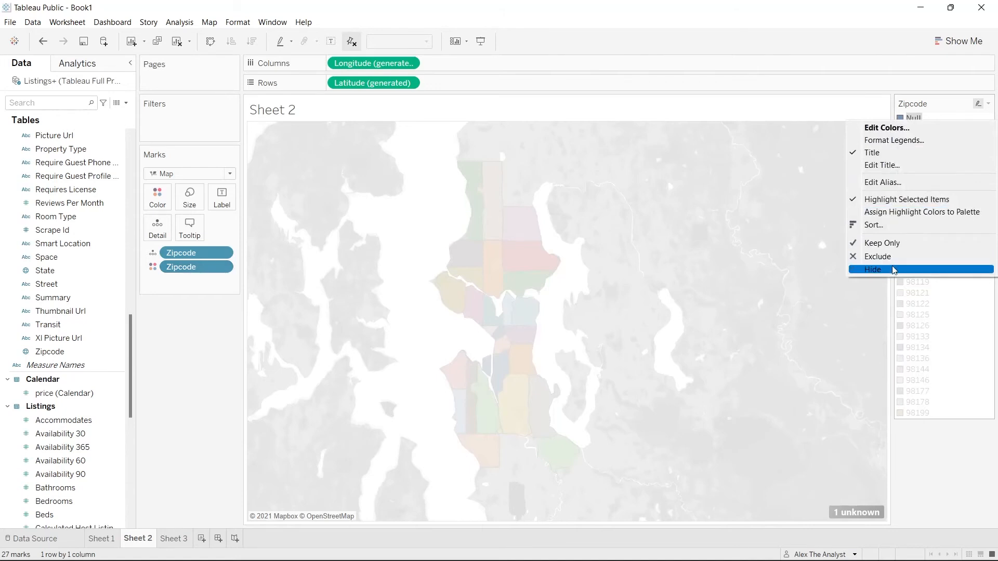
left_click(900, 255)
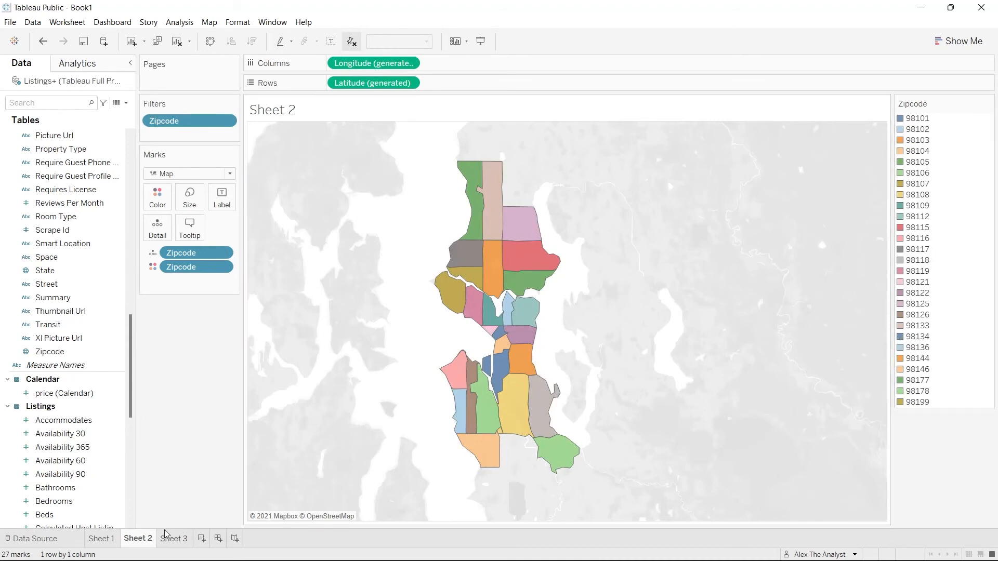
Step: Compare the zipcode colors of the bar chart in Sheet 1 with those of the map in Sheet 2
left_click(101, 538)
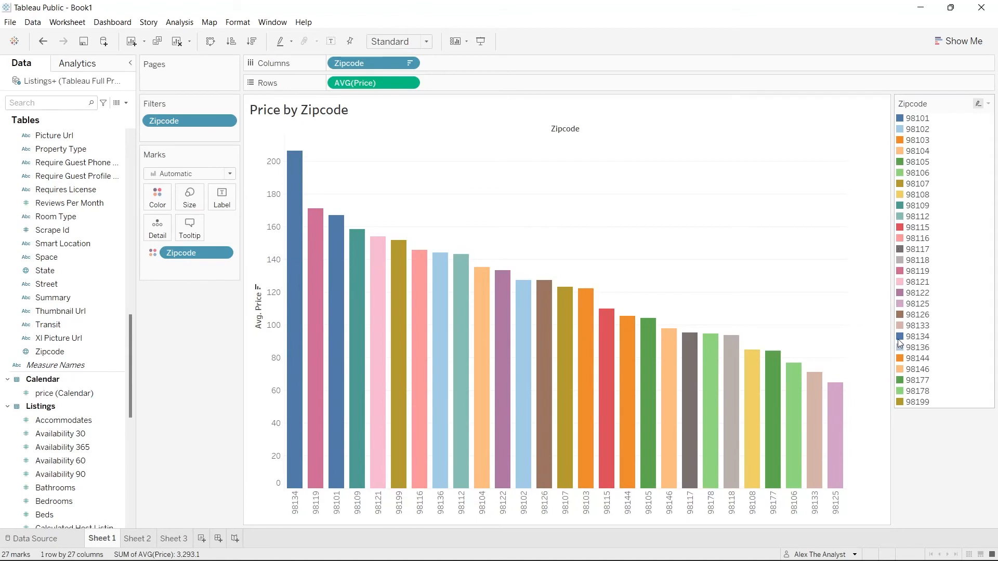
left_click(137, 538)
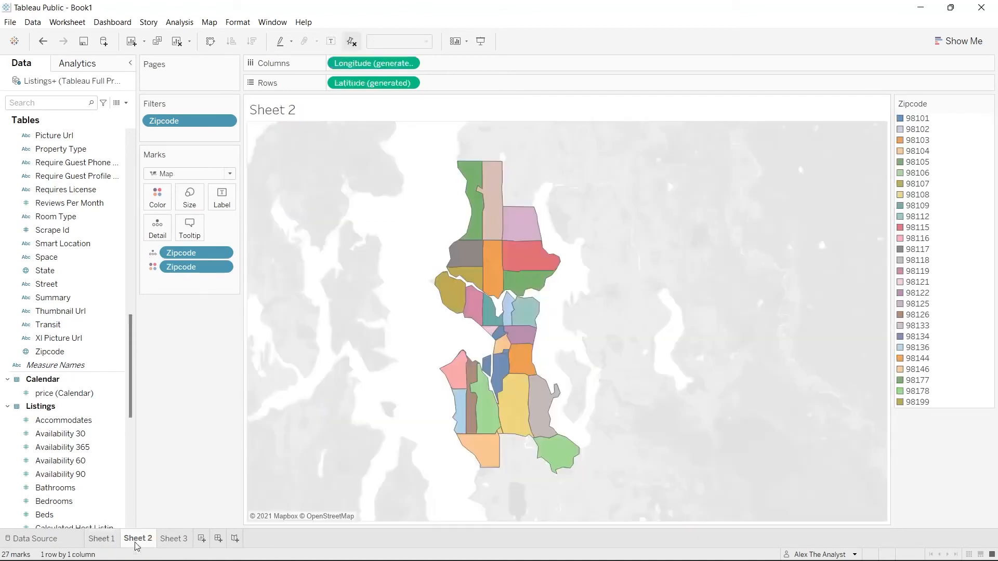
left_click(109, 544)
left_click(131, 542)
left_click(103, 540)
left_click(134, 540)
left_click(108, 544)
left_click(129, 542)
left_click(108, 543)
left_click(133, 543)
left_click(102, 541)
left_click(140, 539)
Step: Label the map areas with Zipcode and check the tallest bar in Sheet 1 for comparison
left_click(153, 254)
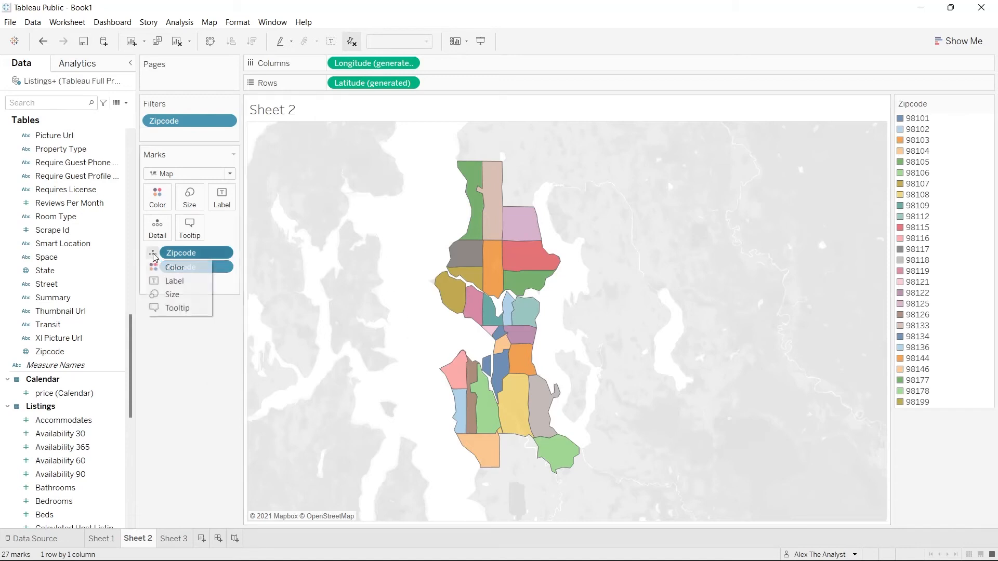
left_click(171, 281)
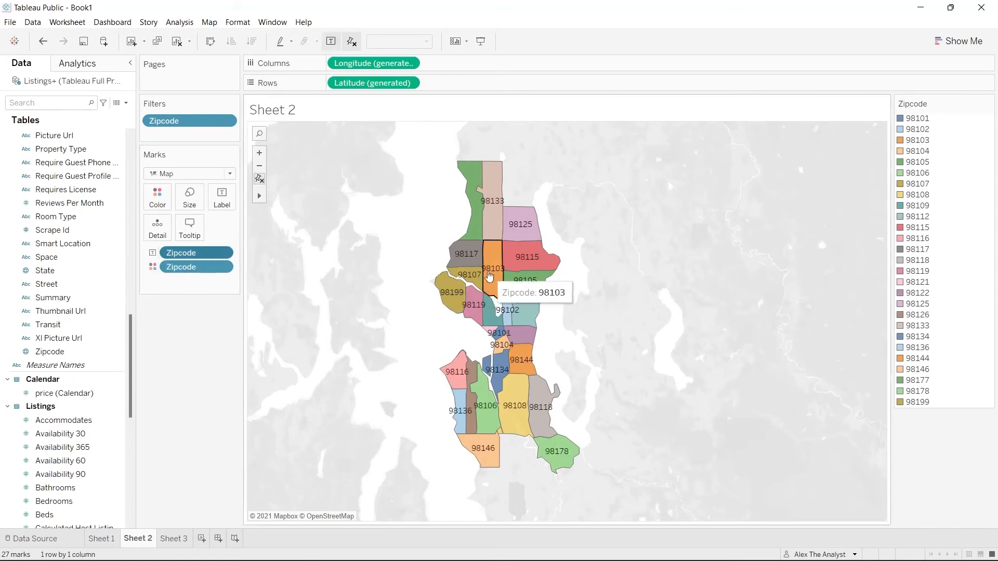
left_click(100, 540)
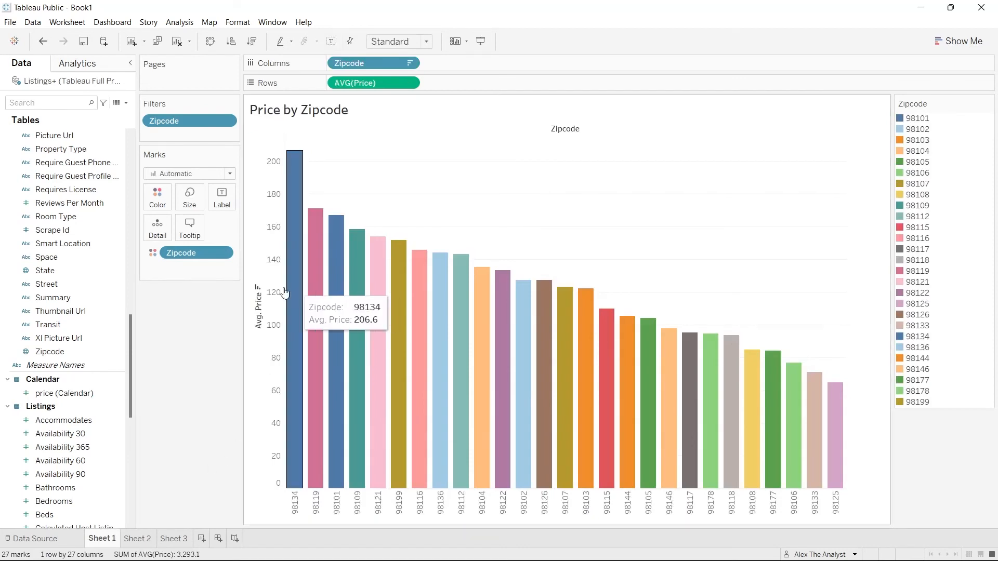
left_click(138, 539)
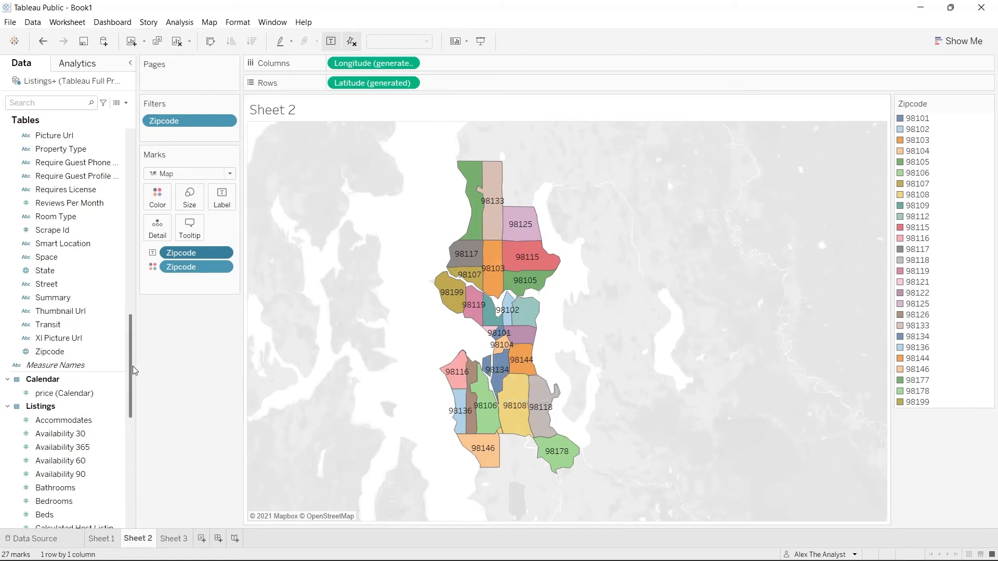
Step: Add the Listings Price field as a map label and set its aggregation to Average
left_click_drag(131, 366, 130, 447)
left_click_drag(52, 391, 204, 287)
left_click(152, 282)
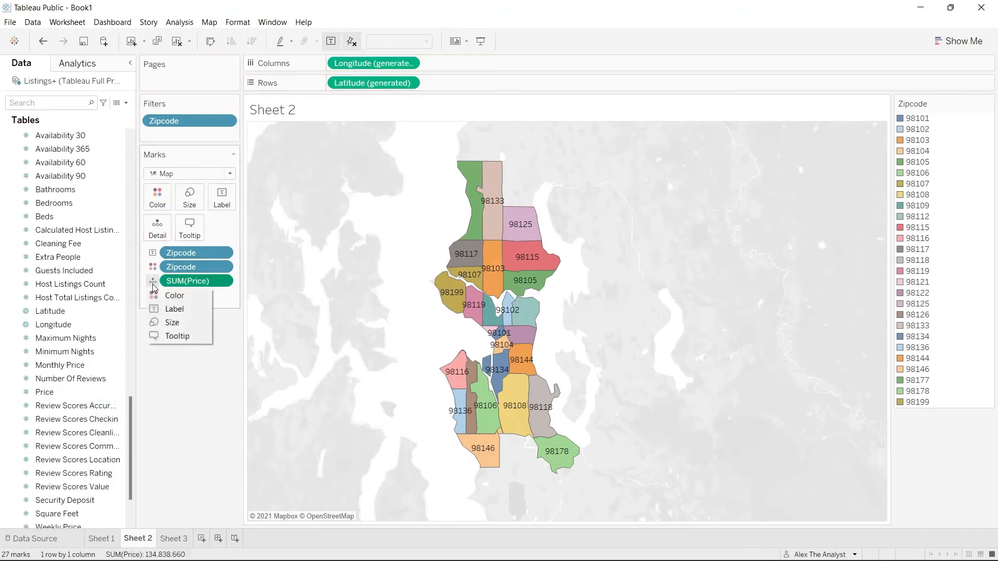
left_click(172, 309)
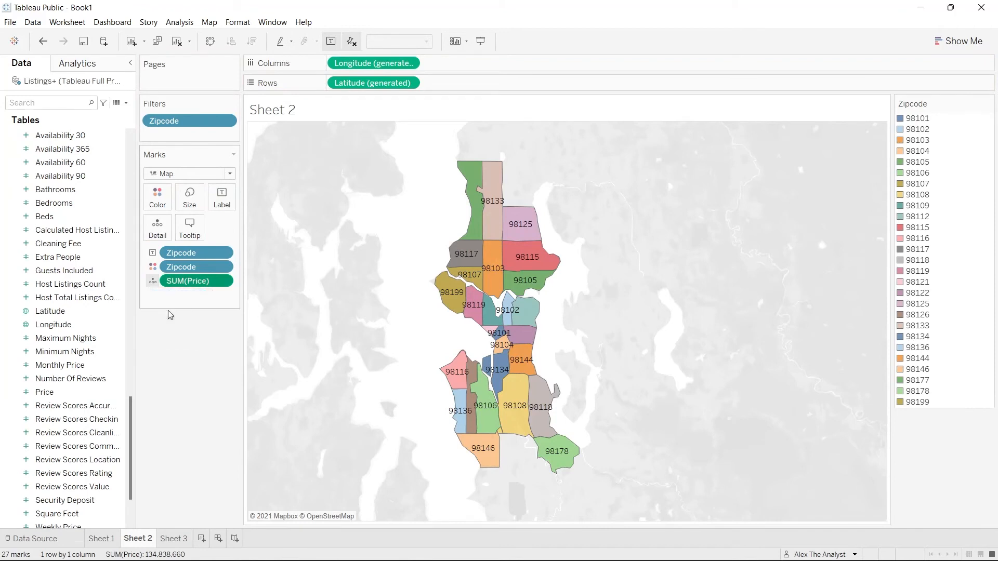
left_click(227, 283)
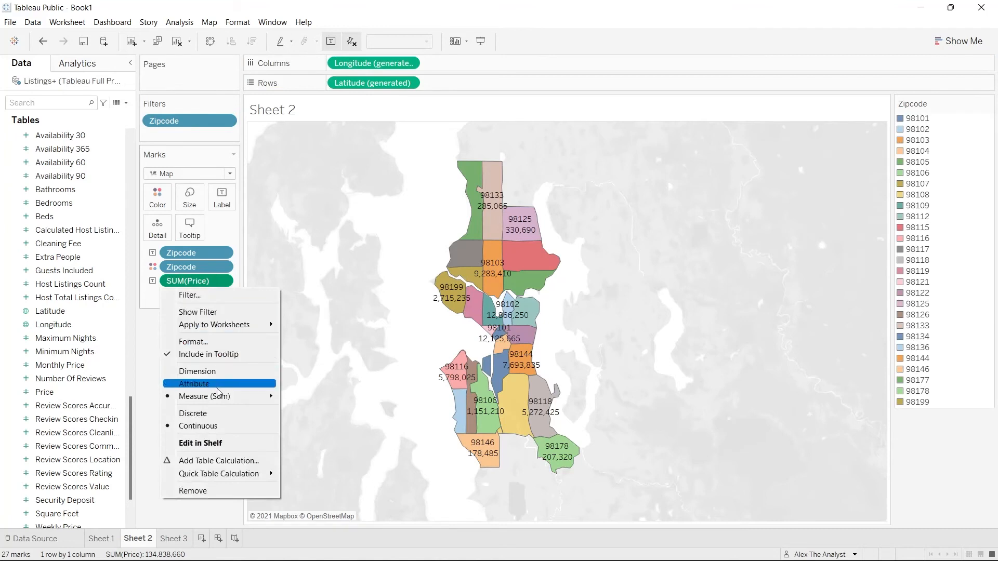
mouse_move(218, 397)
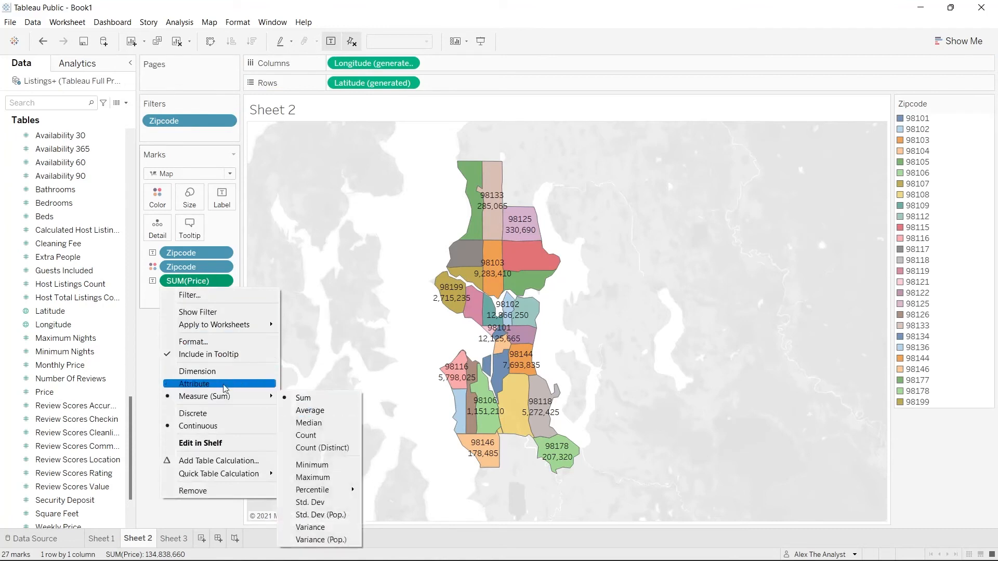
left_click(306, 410)
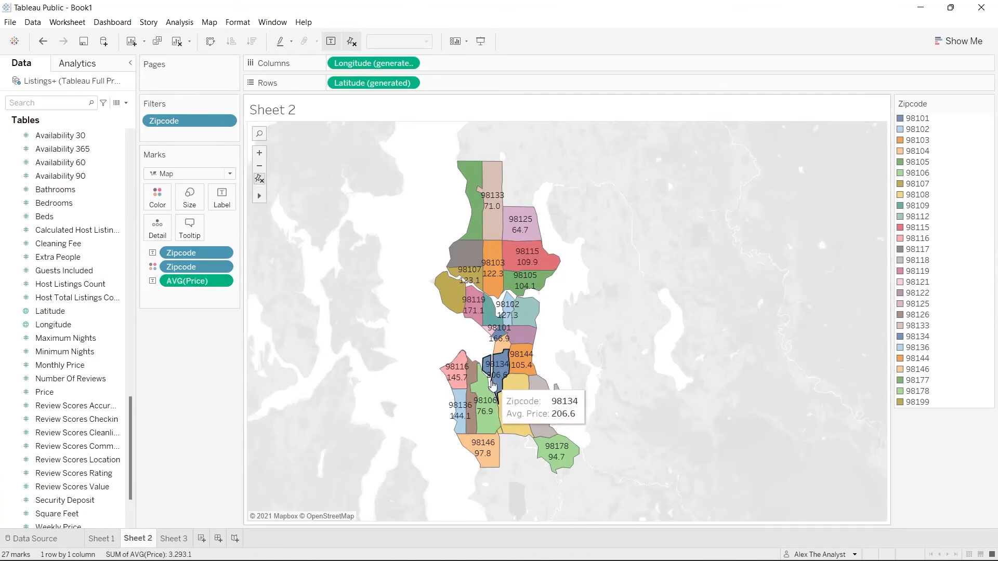
Step: Check the average price of zipcode 98134 in the Sheet 1 bar chart against the Sheet 2 map
left_click(101, 539)
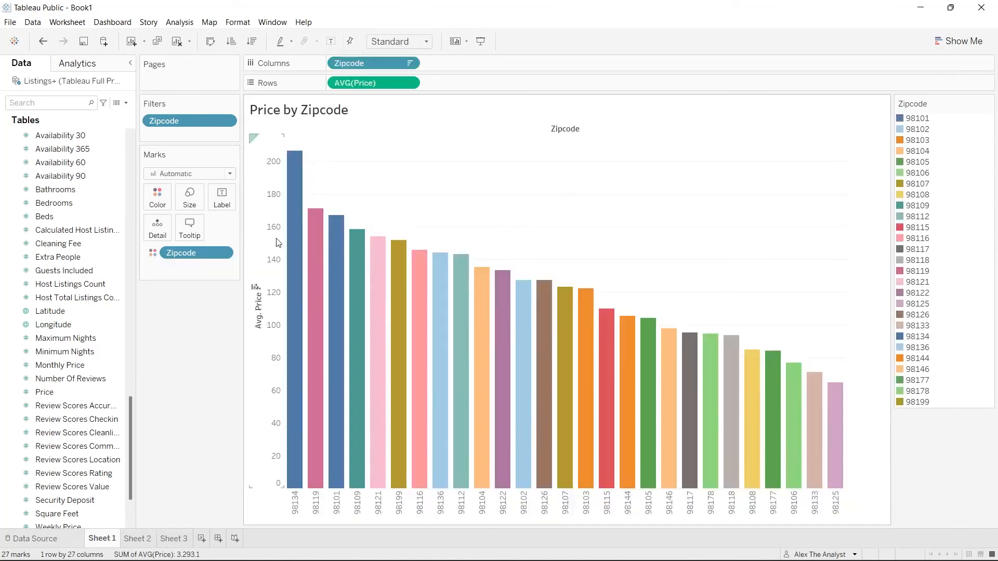
mouse_move(292, 163)
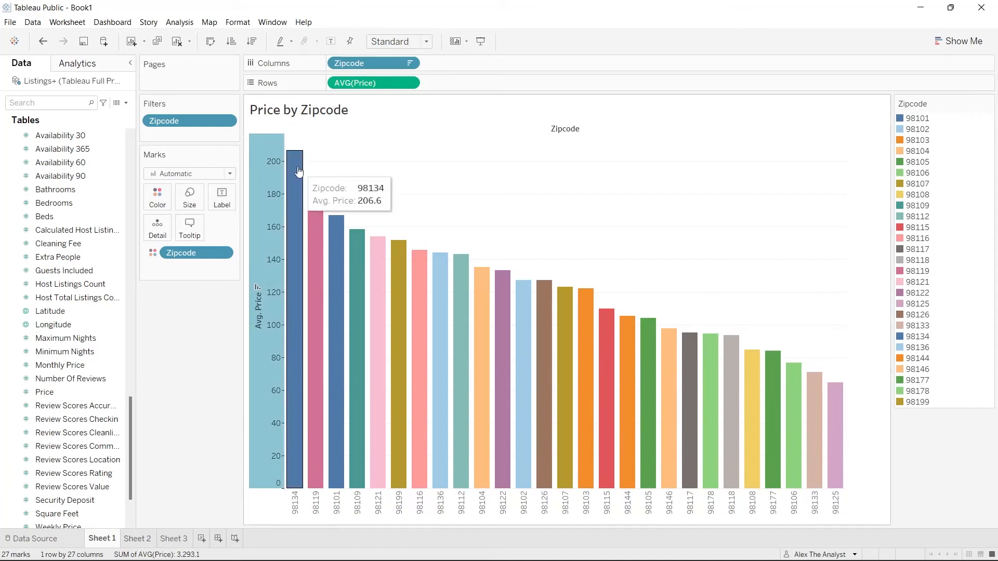
left_click(134, 538)
mouse_move(498, 380)
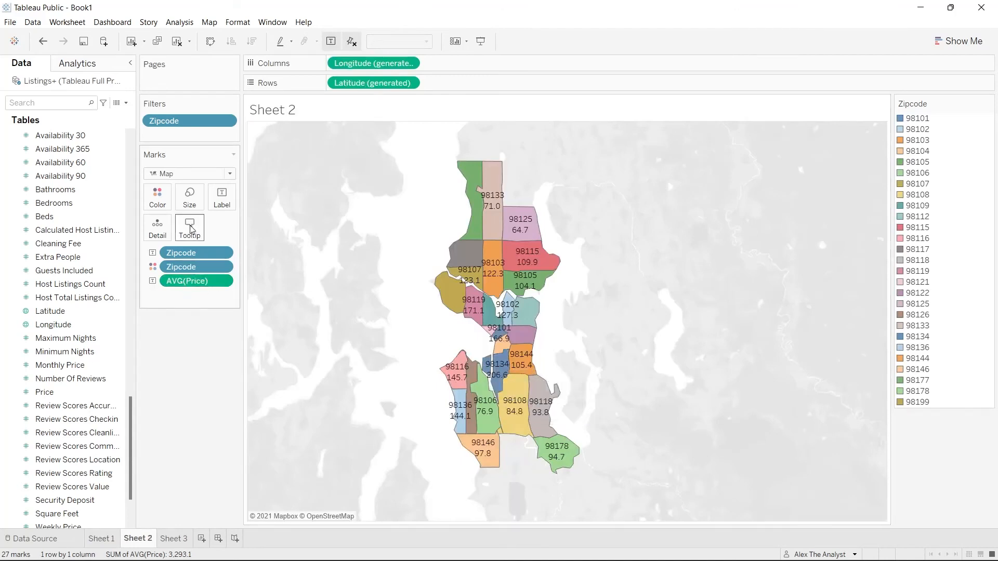
Step: Reduce the mark size on the map so that more zipcode and price labels fit
left_click(195, 201)
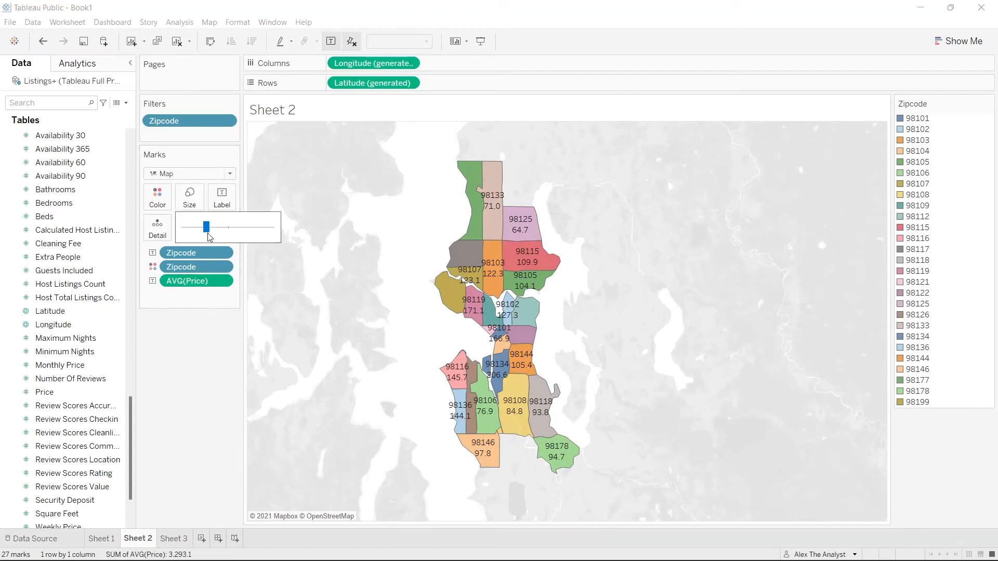
left_click_drag(207, 234, 196, 236)
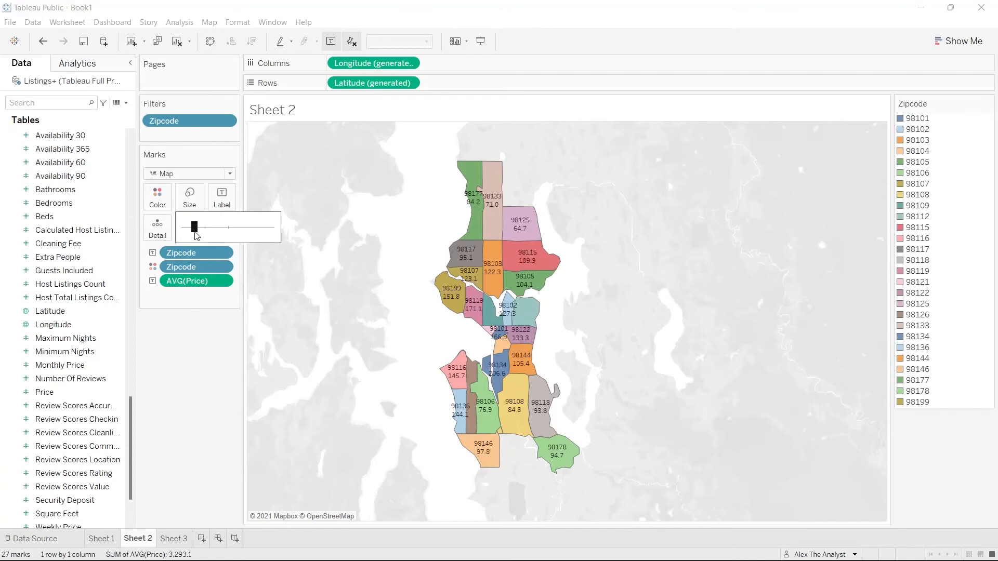
left_click_drag(196, 235, 196, 235)
left_click(200, 354)
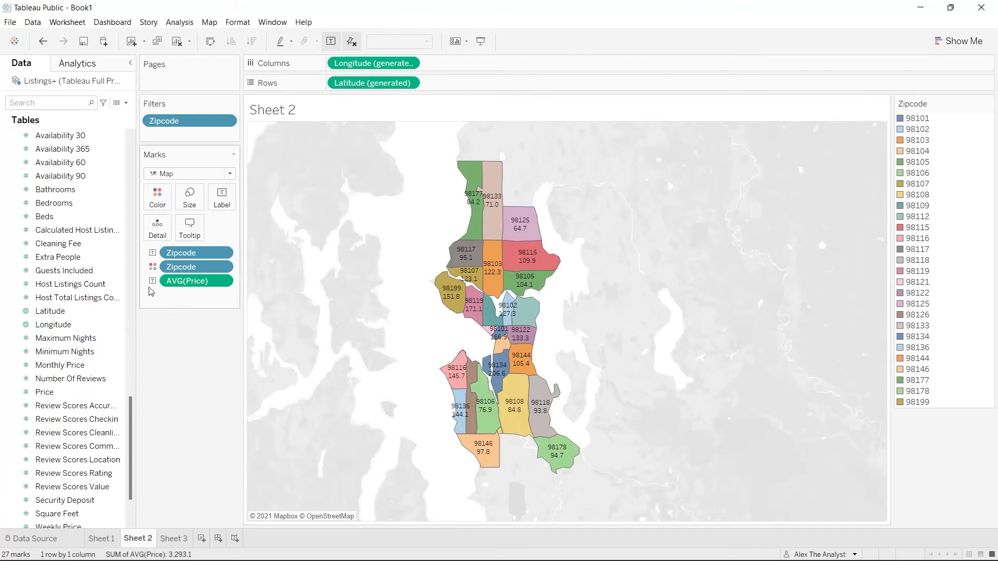
right_click(225, 282)
left_click(146, 345)
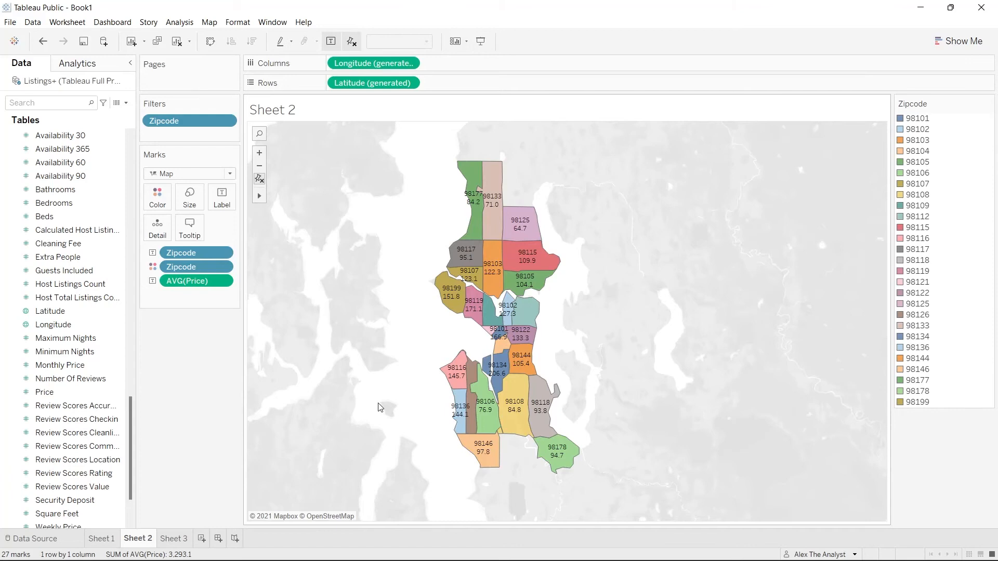
Step: Review the labeled zipcode map alongside the price bar chart, finishing on Sheet 1
left_click(108, 542)
left_click(137, 539)
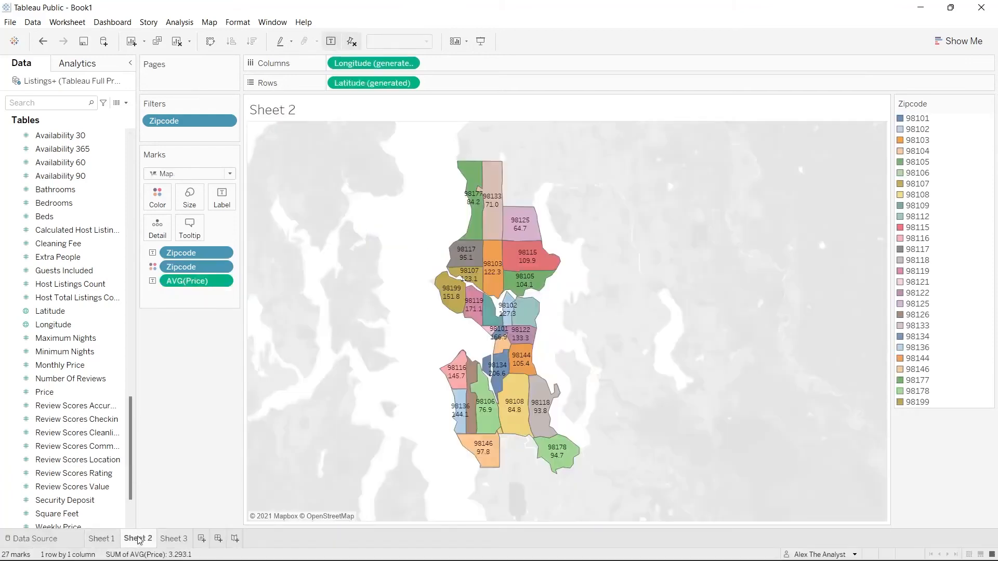
left_click(96, 540)
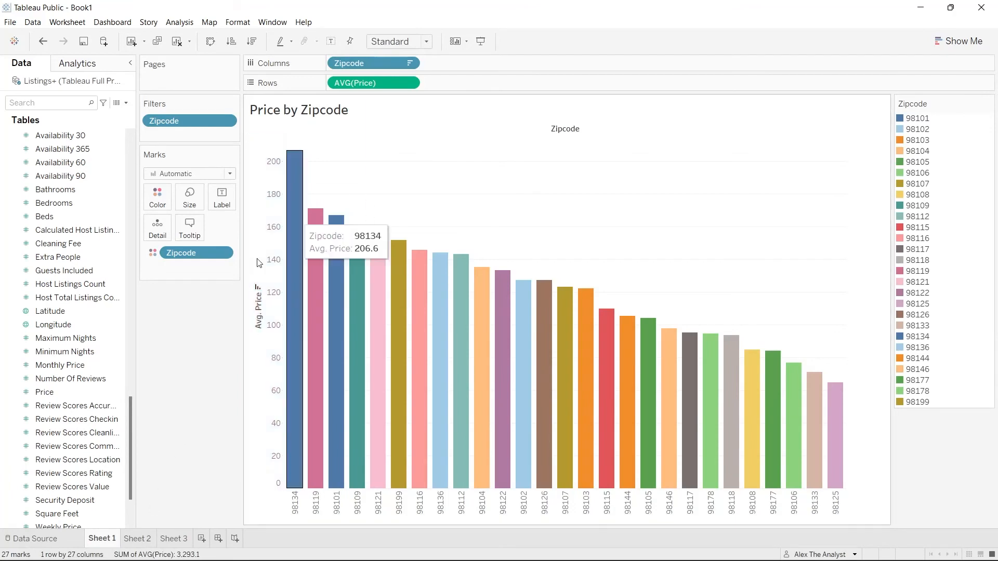
left_click(138, 538)
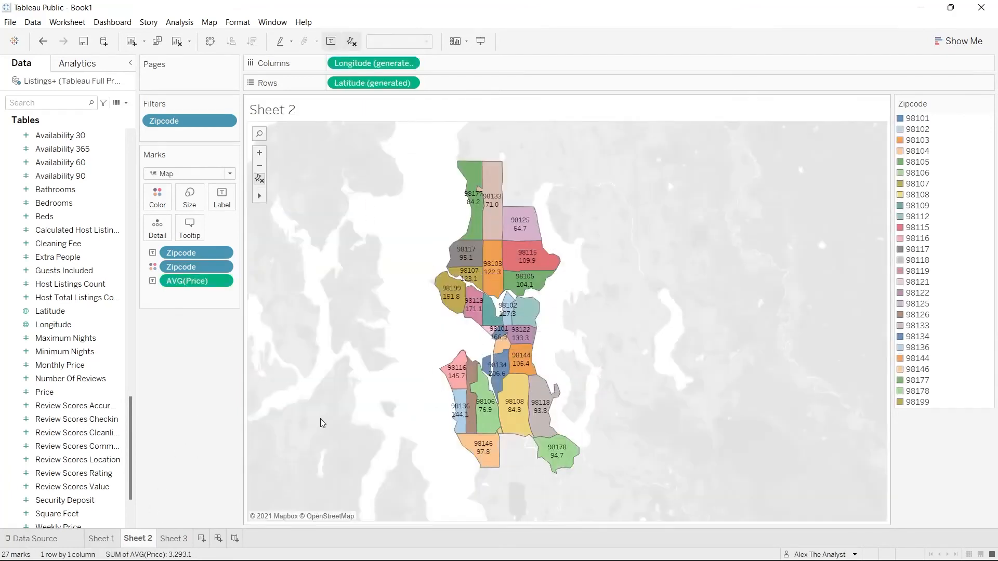
left_click(103, 539)
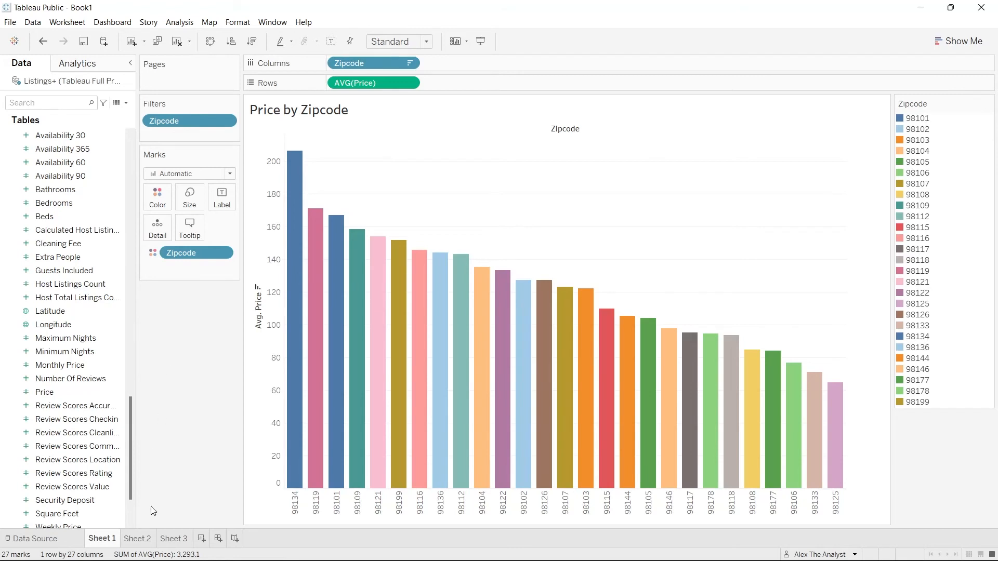
Step: On Sheet 3, place the Calendar table's Date field on Columns
left_click(176, 541)
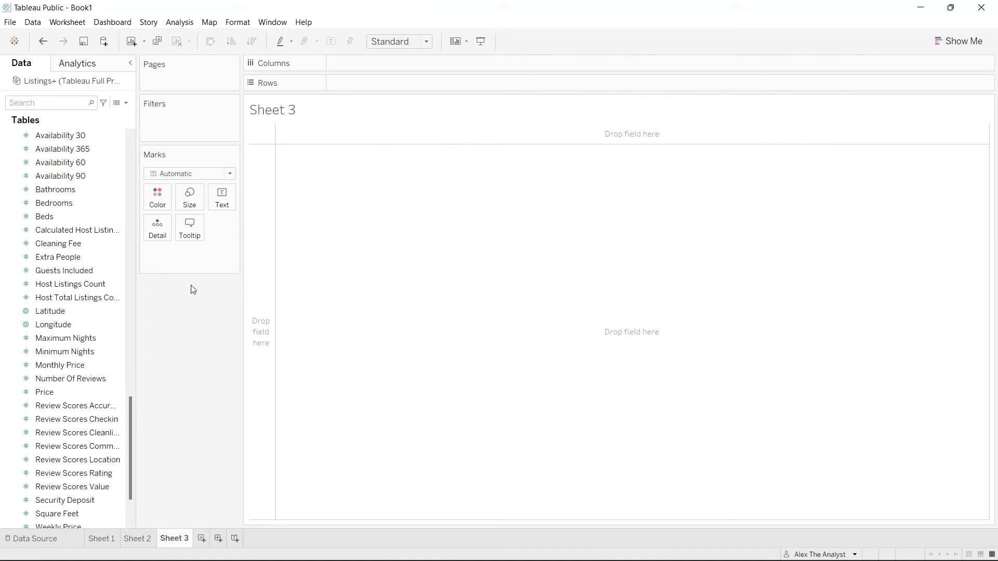
scroll(116, 267, "up", 15)
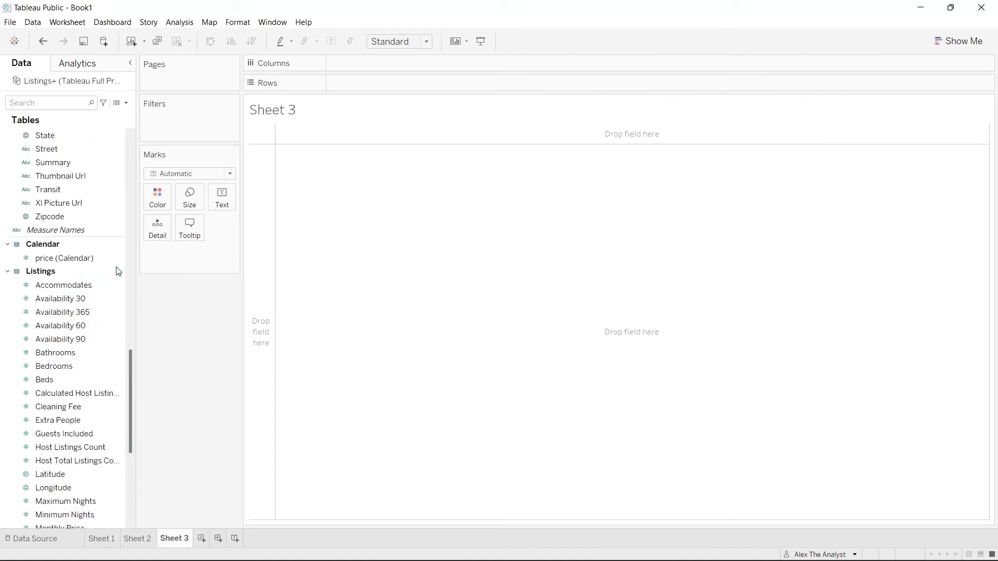
scroll(116, 267, "up", 9)
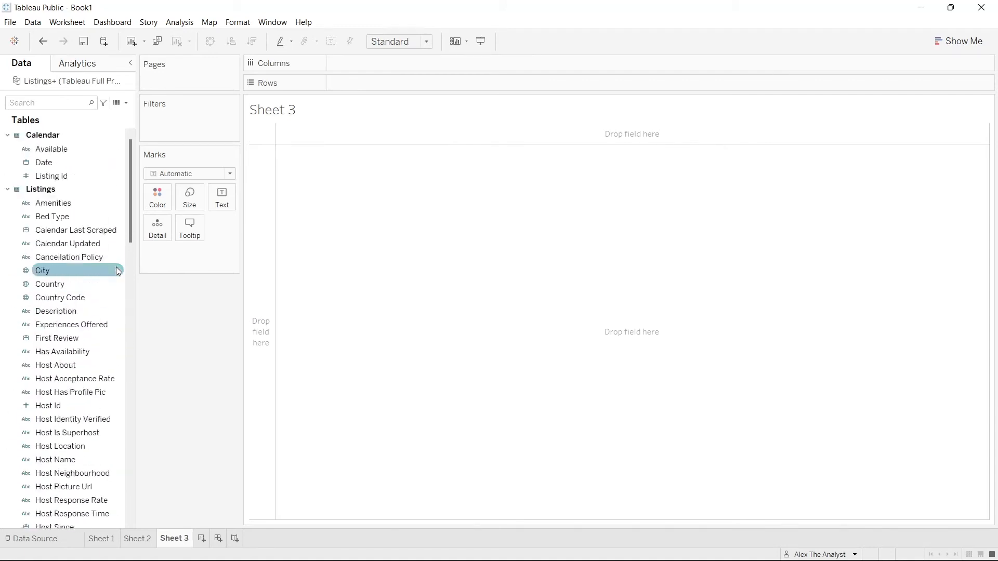
left_click(84, 168)
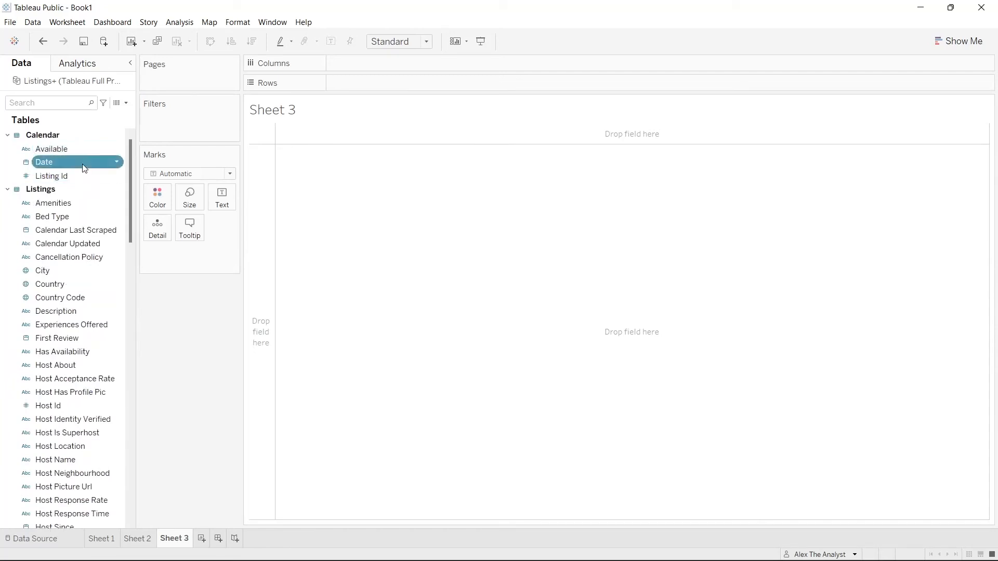
left_click_drag(84, 167, 397, 63)
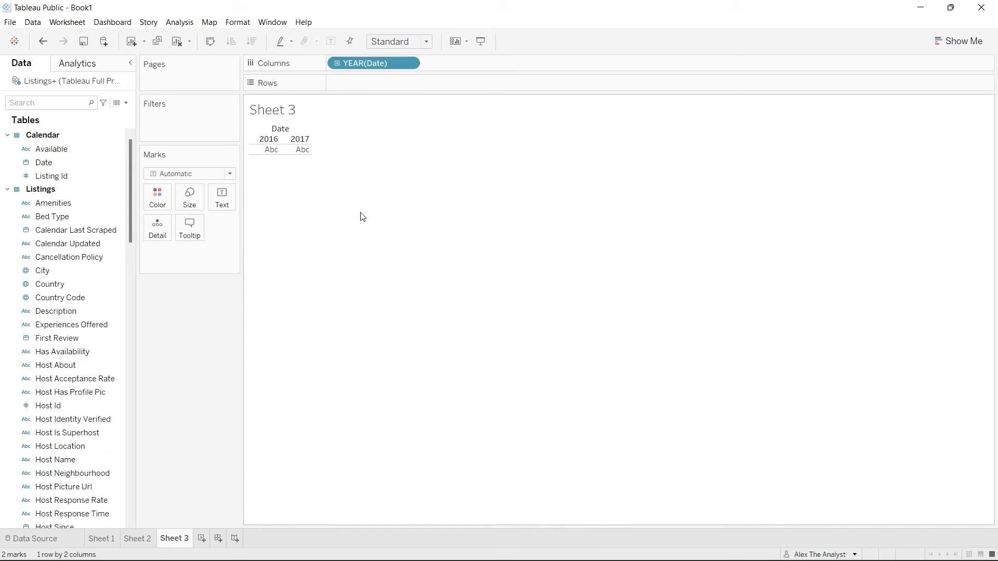
Step: Widen the field list and add the Calendar table's price field to Rows
left_click_drag(131, 184, 141, 467)
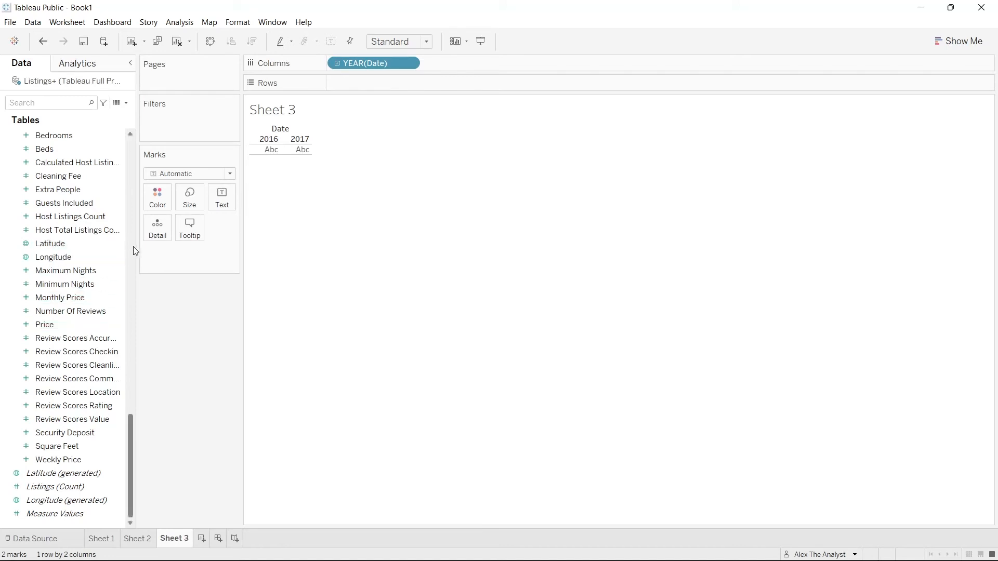
left_click_drag(135, 244, 181, 245)
left_click_drag(173, 436, 169, 123)
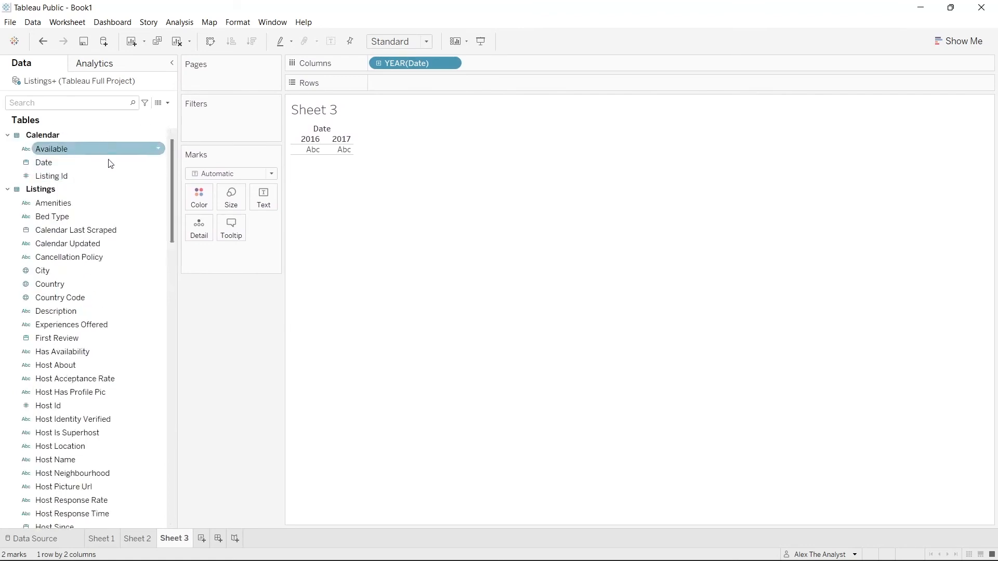
left_click_drag(169, 169, 179, 346)
scroll(172, 368, "down", 3)
left_click_drag(78, 299, 438, 86)
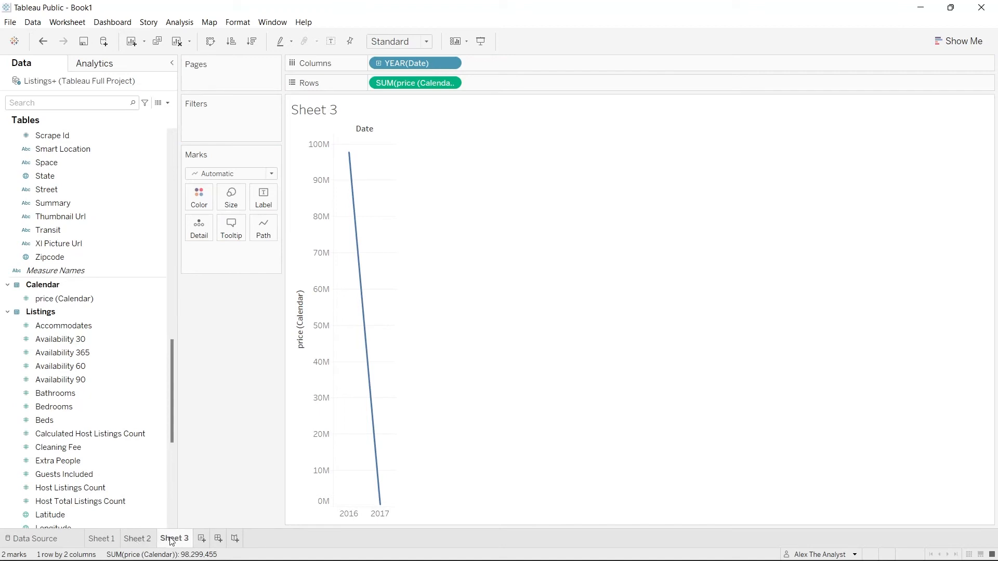
left_click(450, 63)
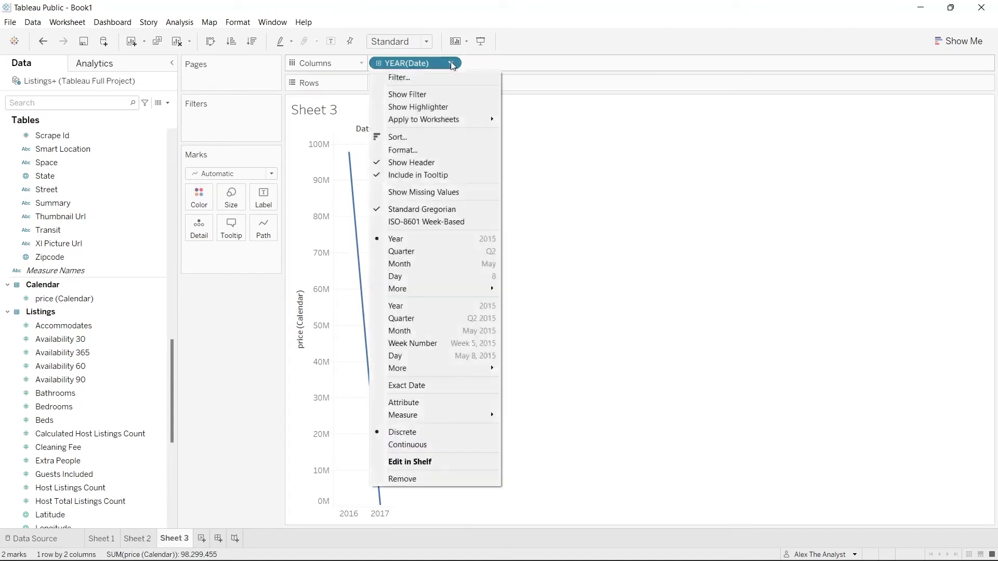
left_click(241, 332)
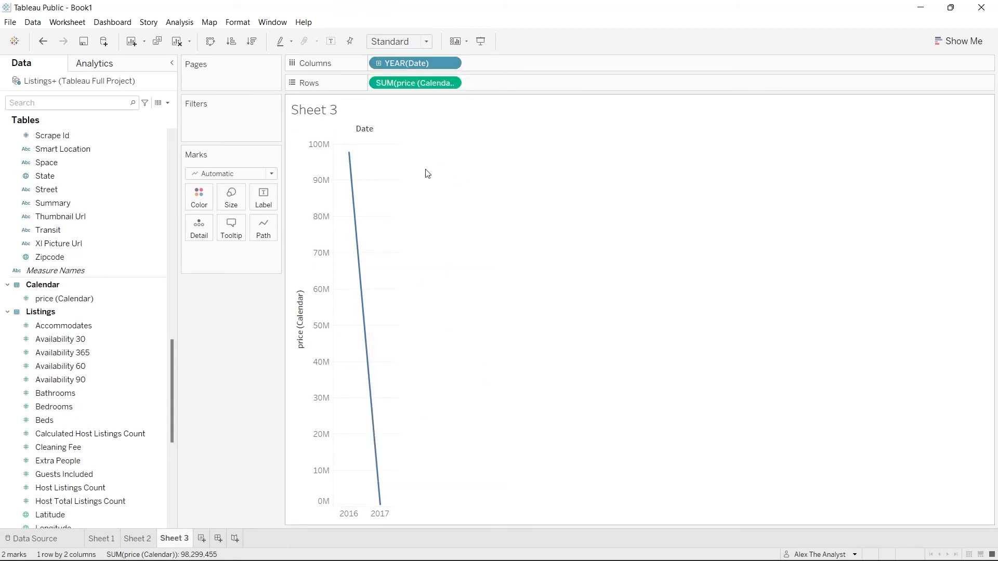
left_click(454, 66)
left_click(454, 67)
double_click(455, 65)
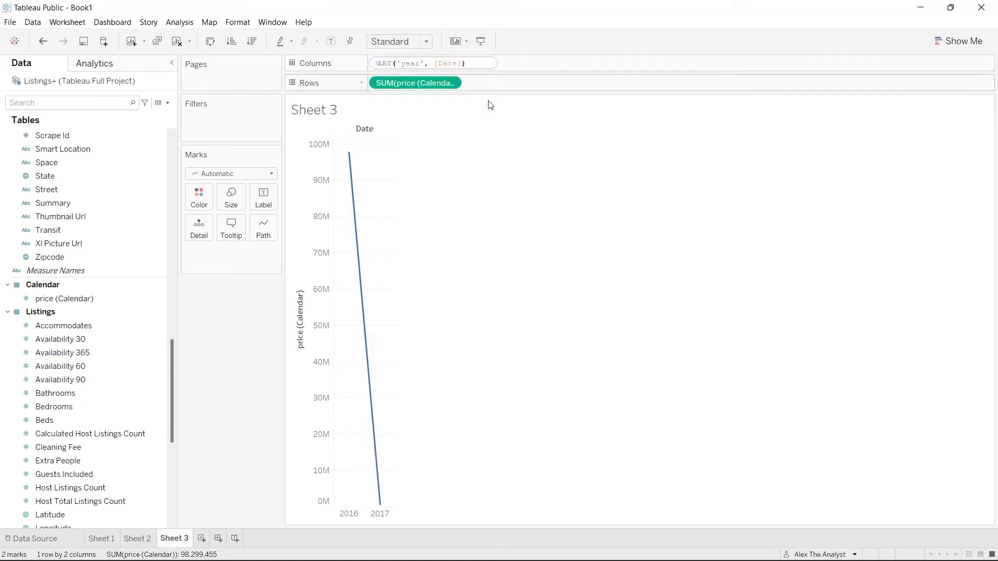
left_click(487, 134)
Step: Try grouping the Date field on Columns by discrete Quarter and restore it to Year
left_click(451, 64)
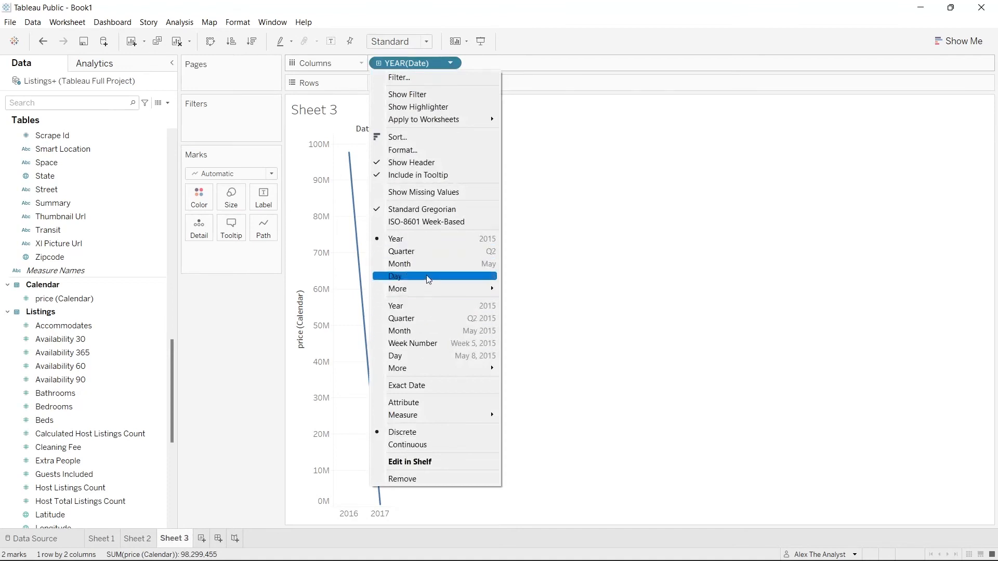
left_click(430, 253)
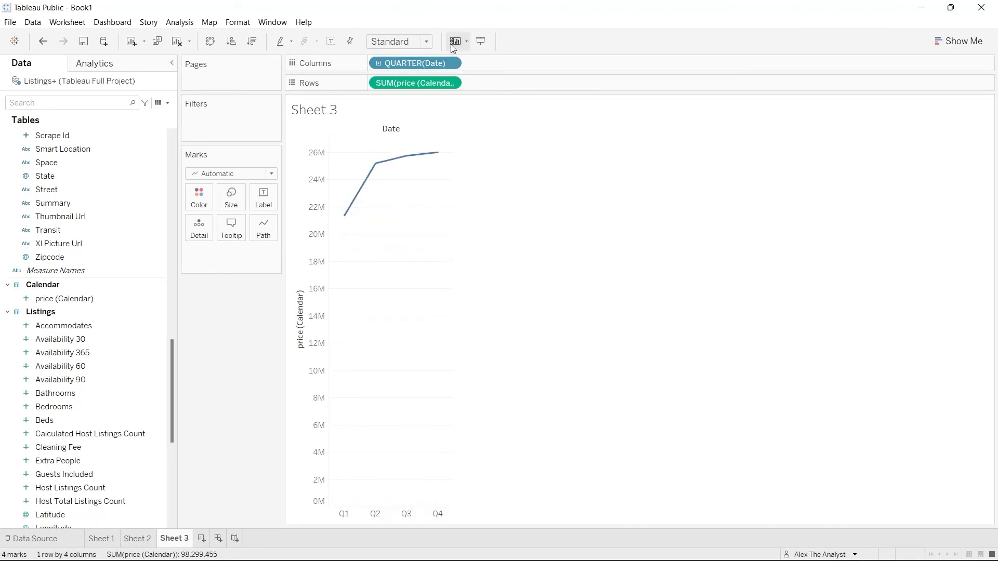
left_click(450, 64)
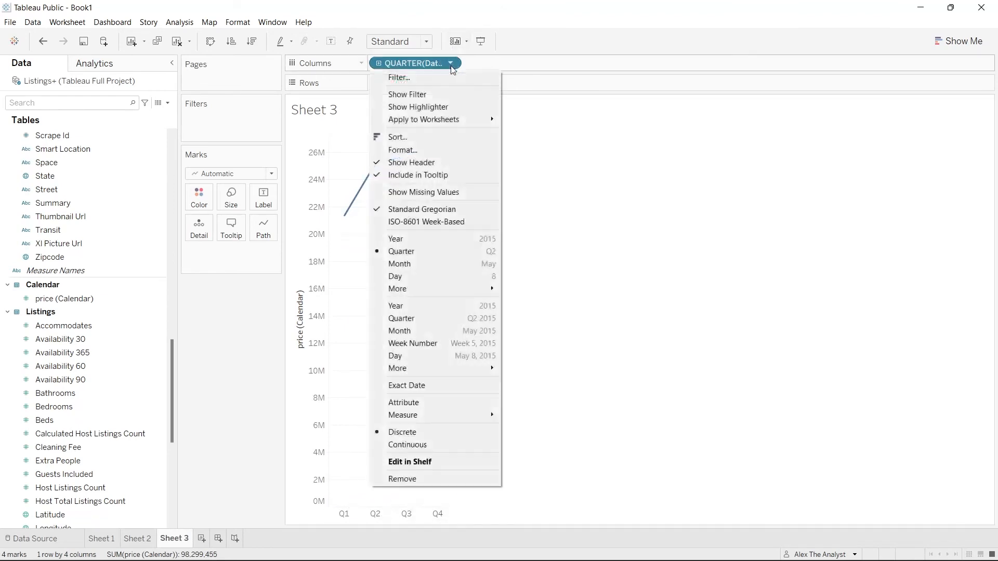
left_click(417, 240)
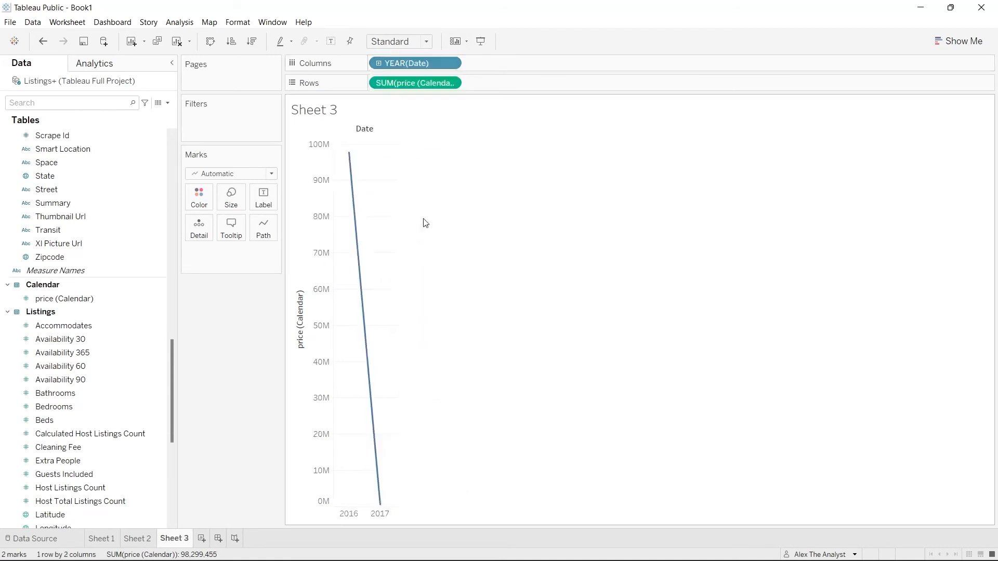
Step: Compare the price line at continuous Week Number and discrete Quarter levels of Date, ending on discrete Year
left_click(450, 63)
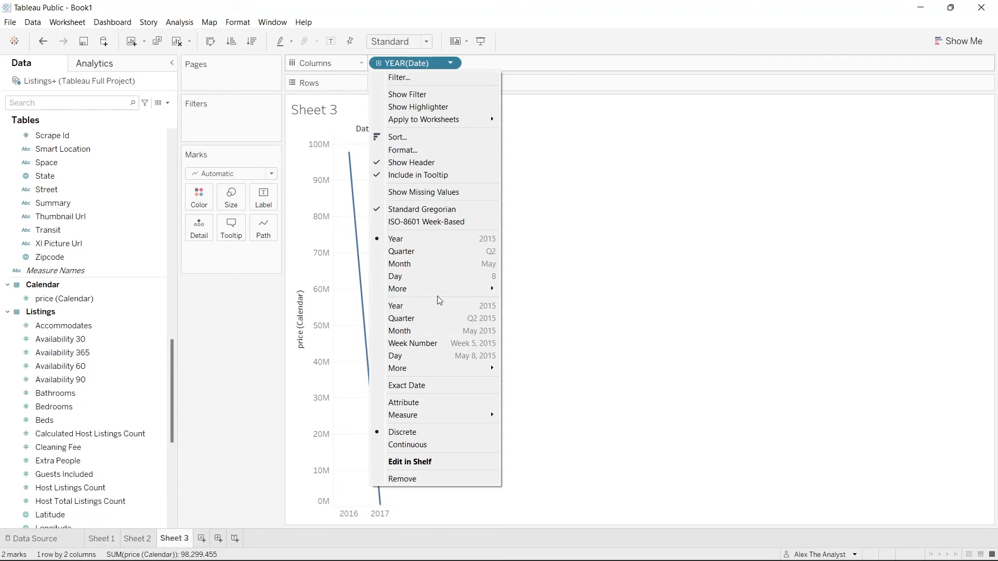
left_click(436, 346)
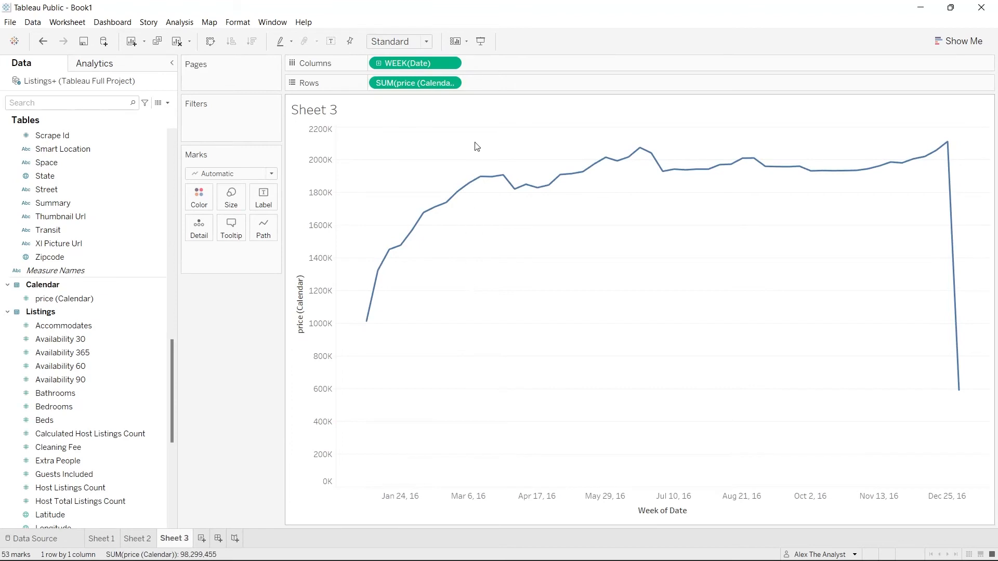
left_click(450, 64)
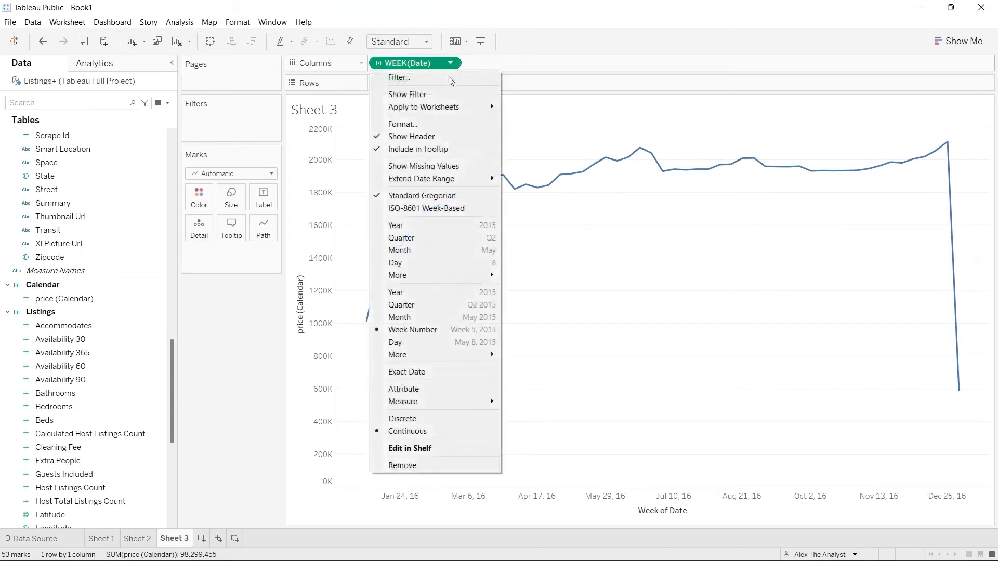
left_click(420, 243)
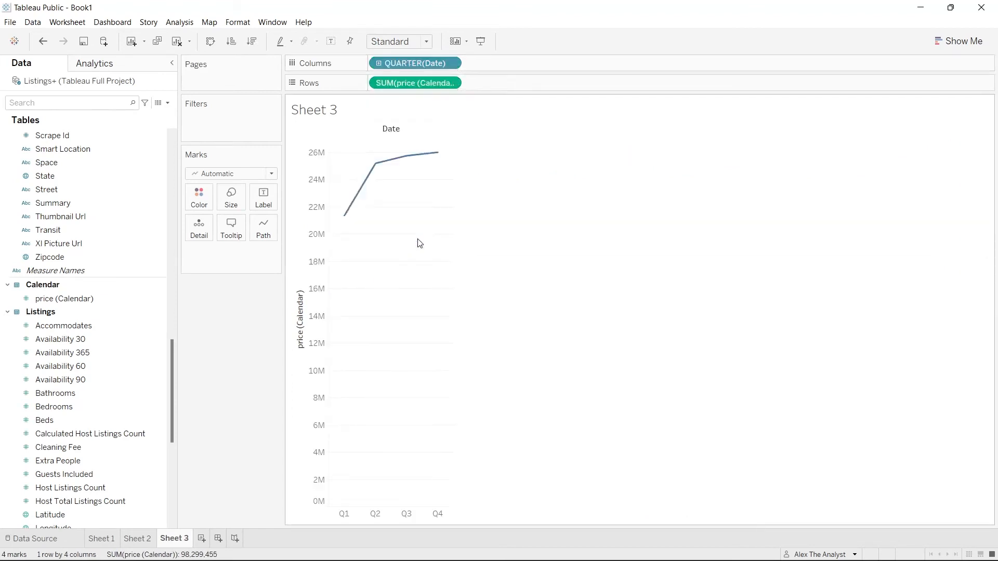
left_click(450, 63)
left_click(431, 344)
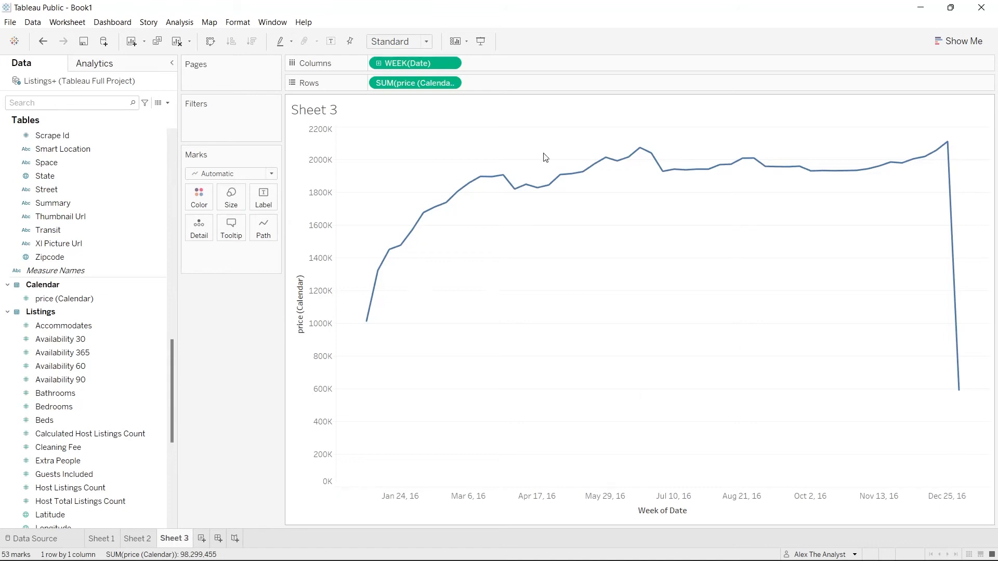
left_click(456, 62)
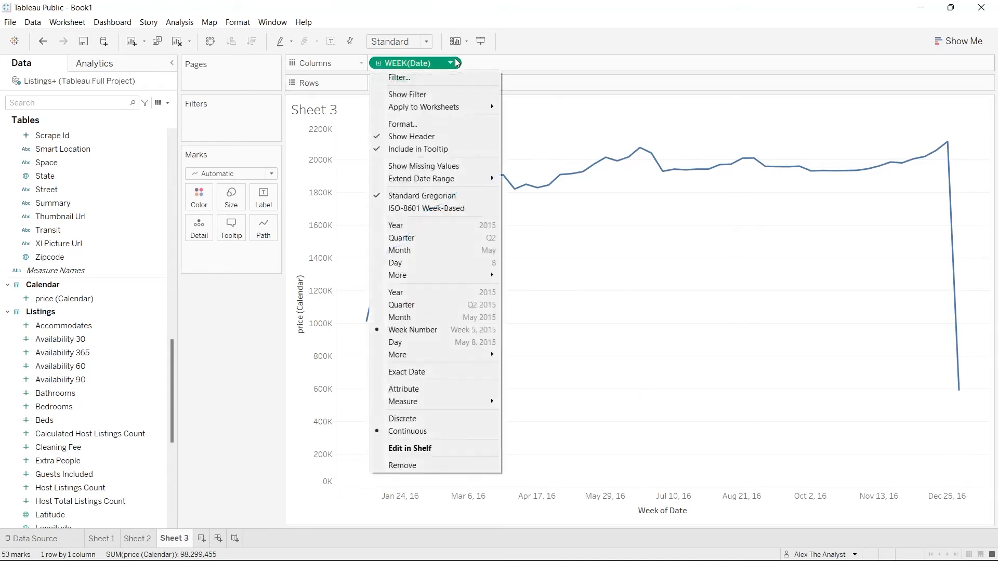
left_click(415, 225)
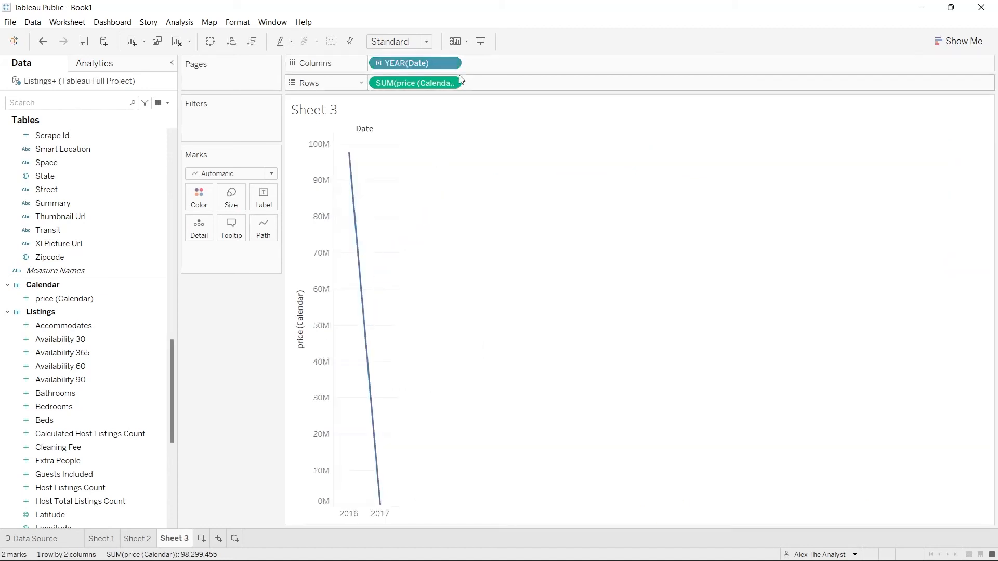
Step: Set the Date field on Columns to continuous Week Number
left_click(453, 66)
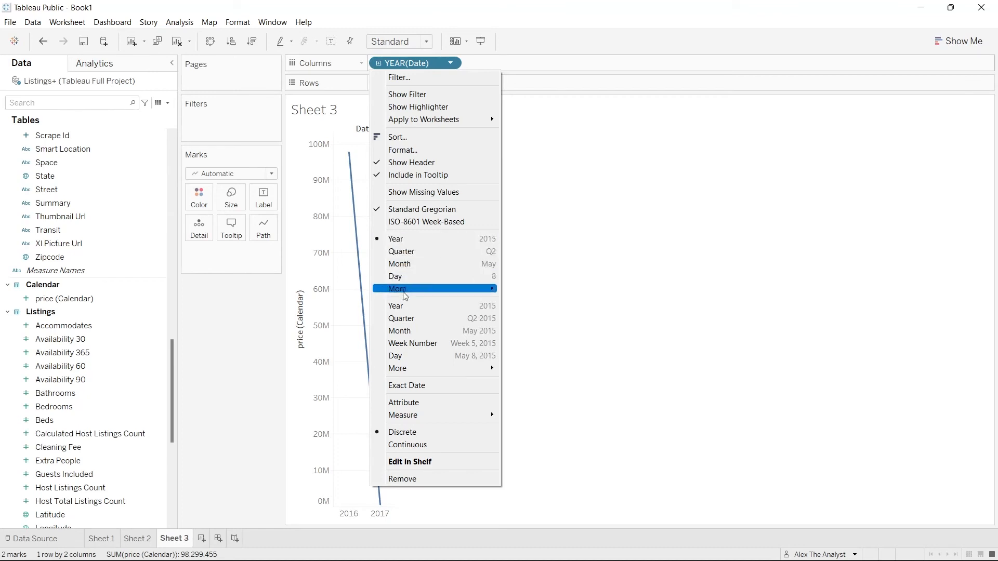
left_click(426, 343)
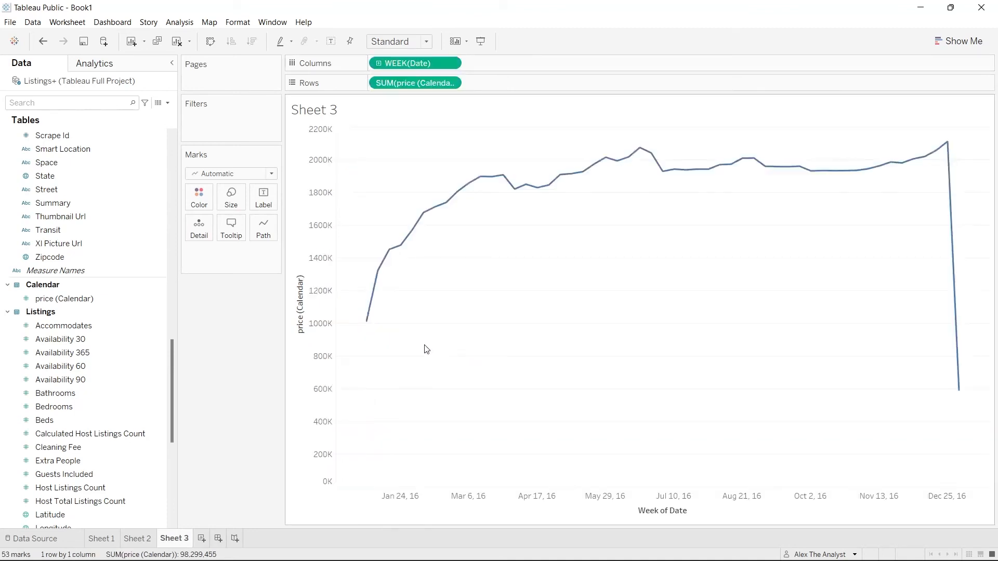
mouse_move(947, 144)
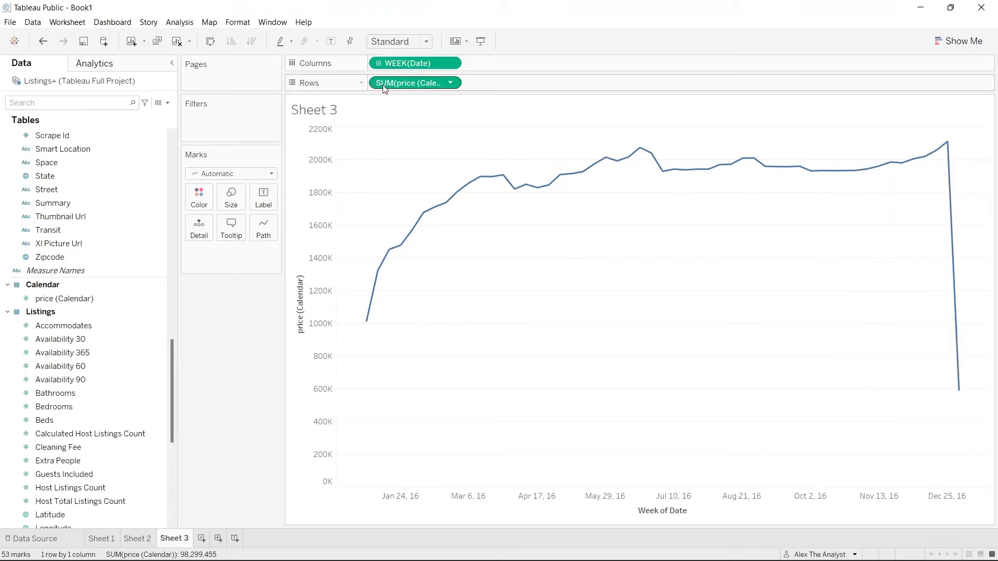
mouse_move(961, 371)
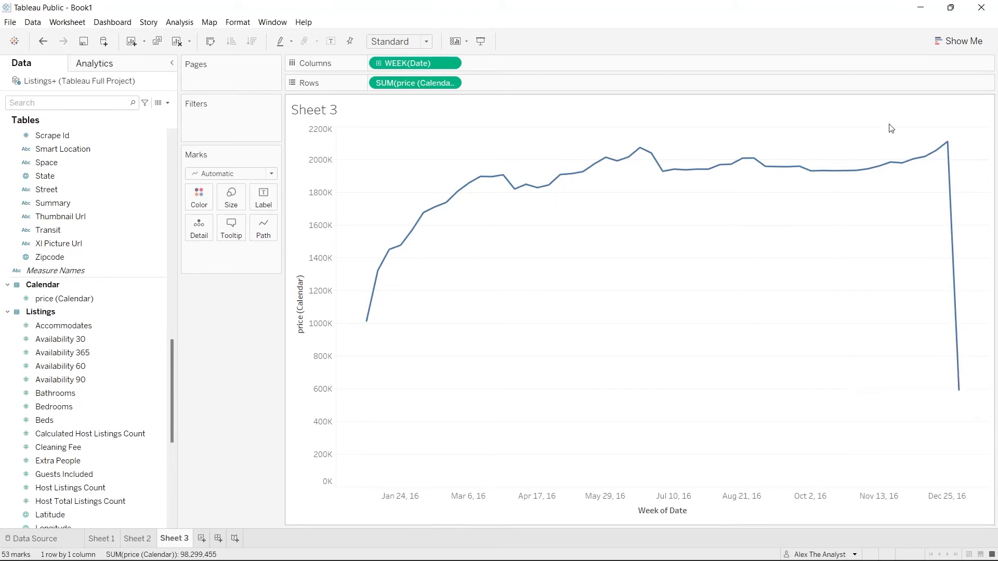
mouse_move(883, 168)
left_click(452, 64)
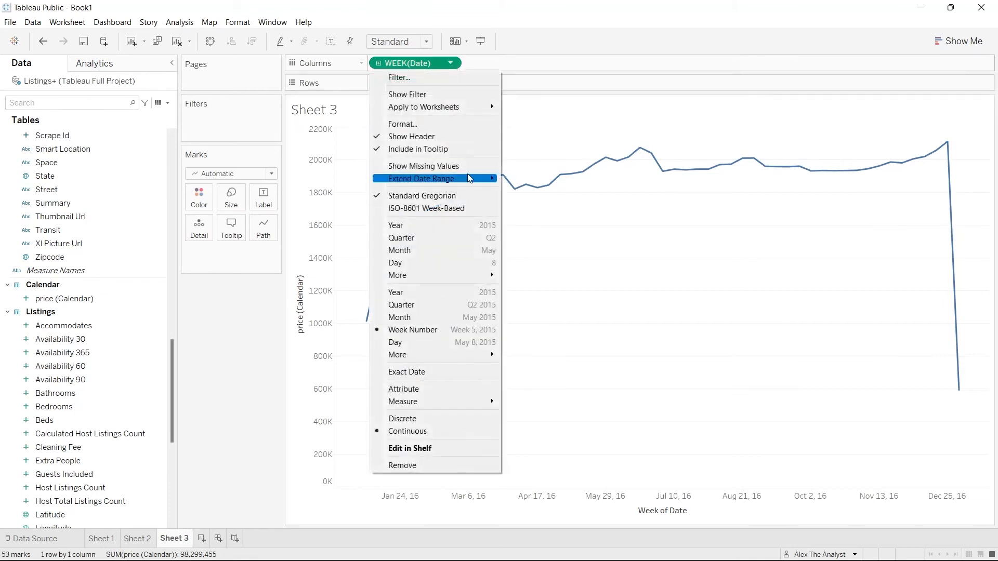
left_click(451, 125)
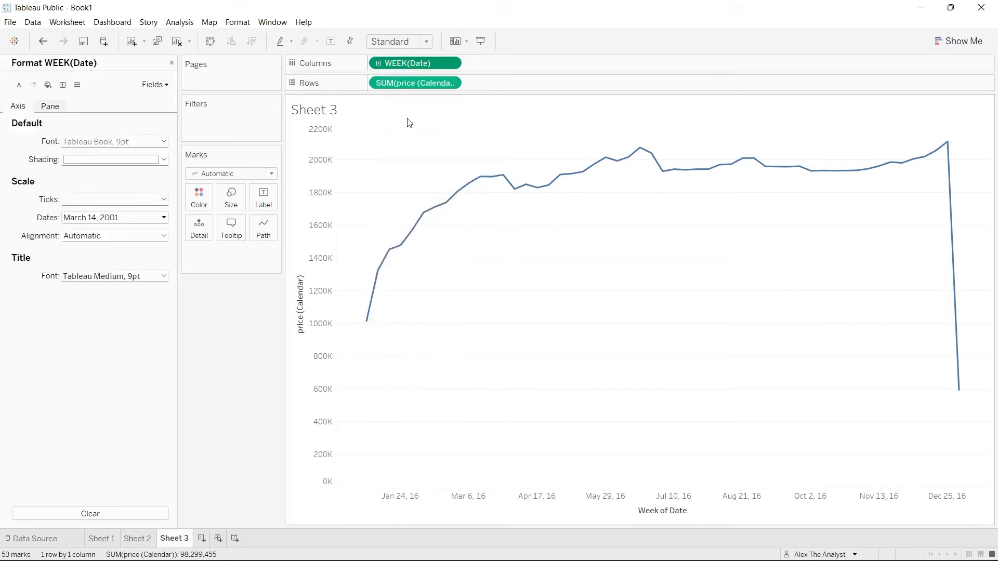
left_click(171, 63)
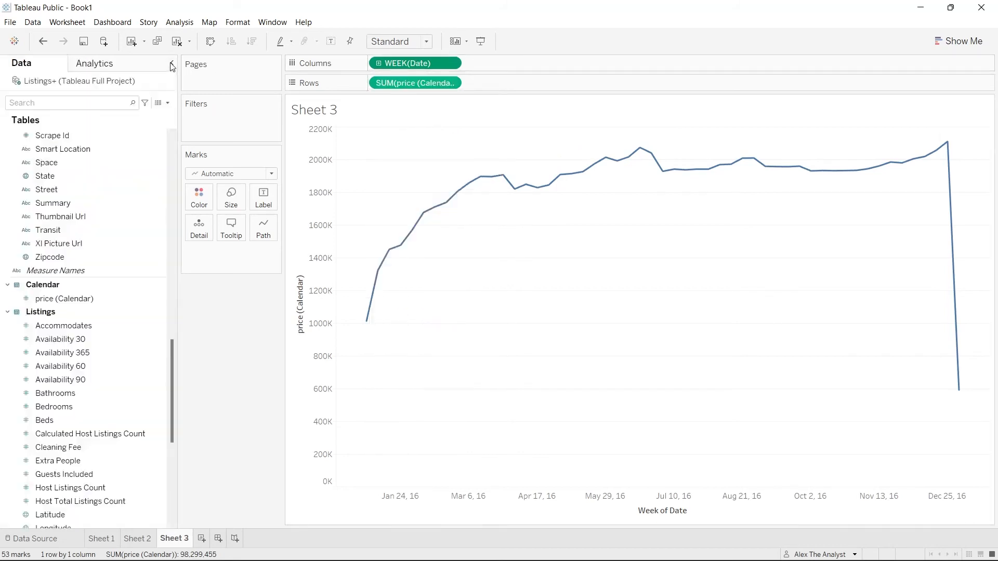
Step: Filter the Week of Date field to the date range 1/3/2016 to 12/30/2016
left_click(451, 63)
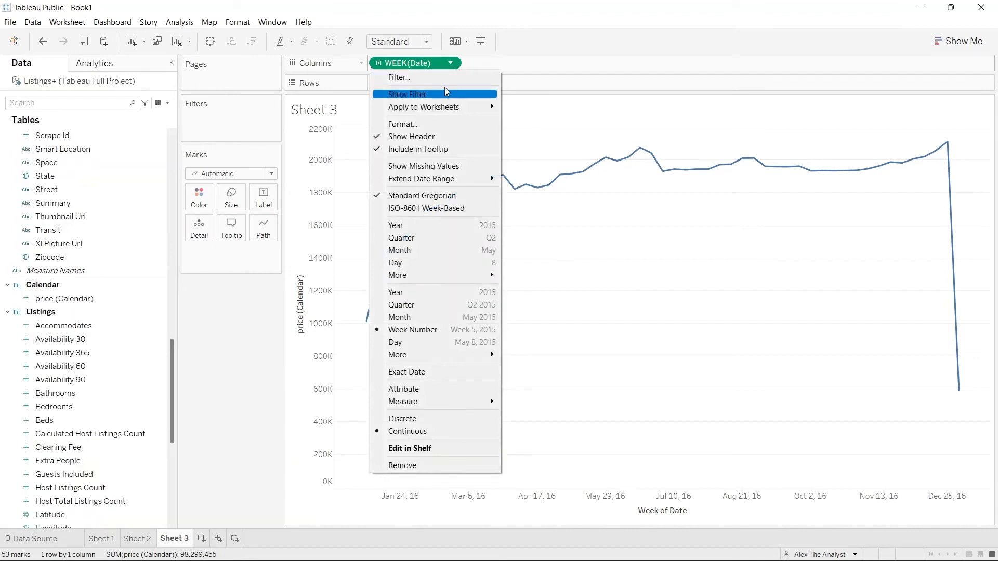
left_click(444, 81)
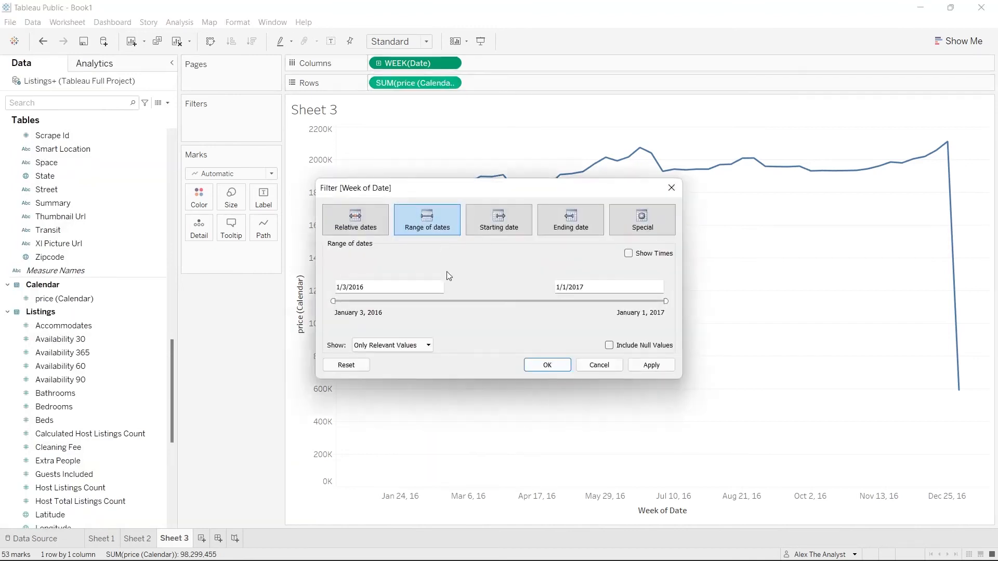
left_click_drag(666, 302, 664, 302)
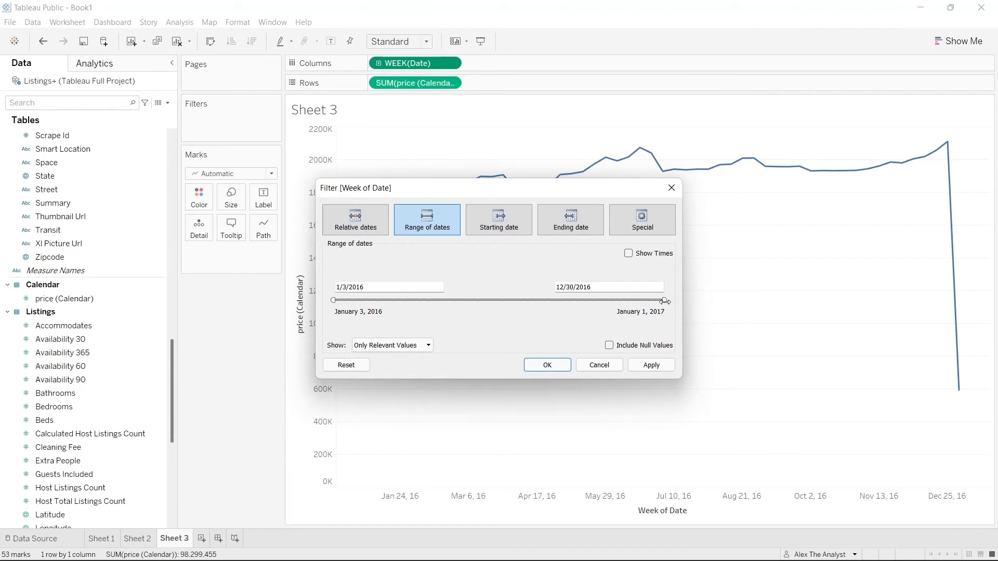
left_click(651, 364)
left_click(554, 367)
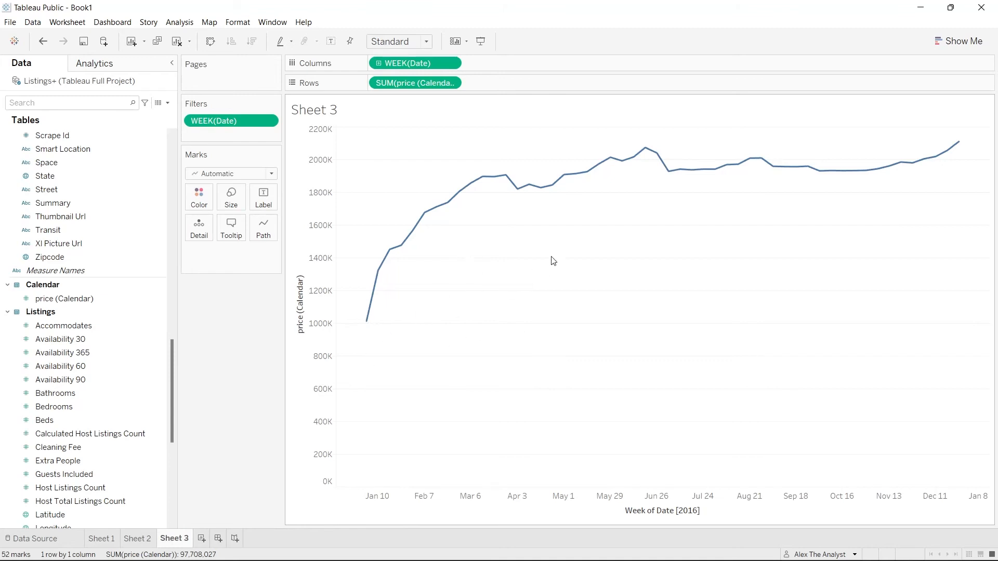
left_click(960, 46)
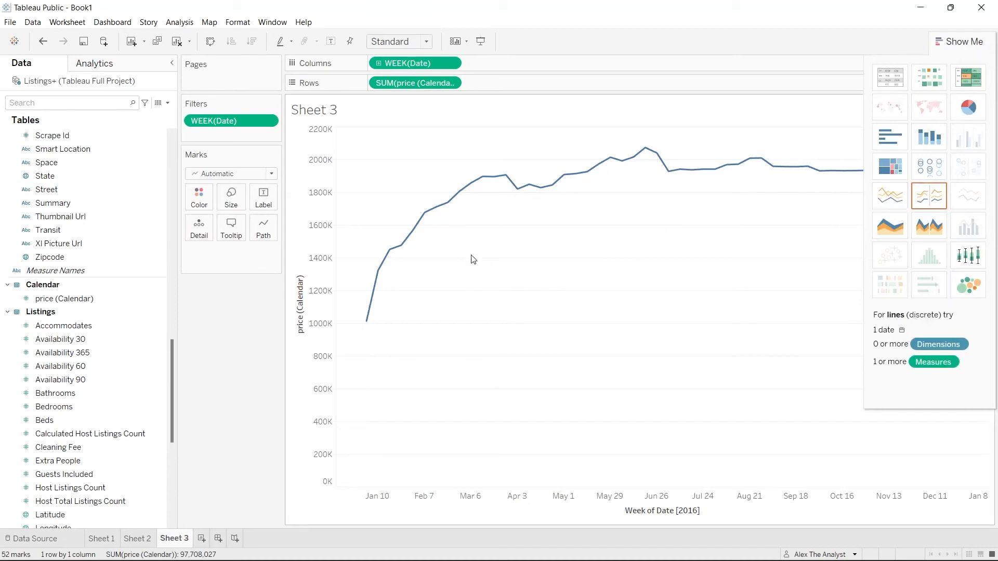
left_click(960, 41)
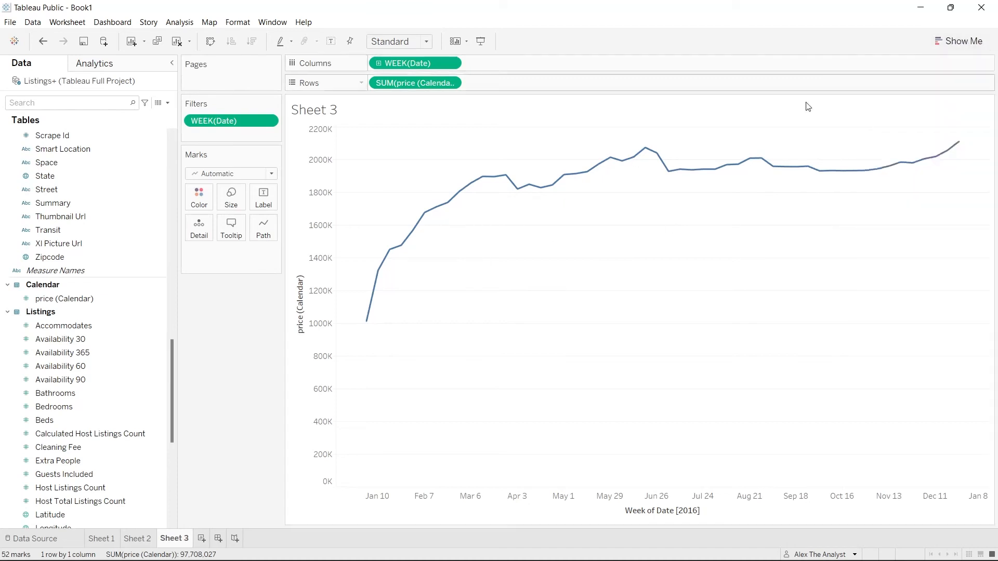
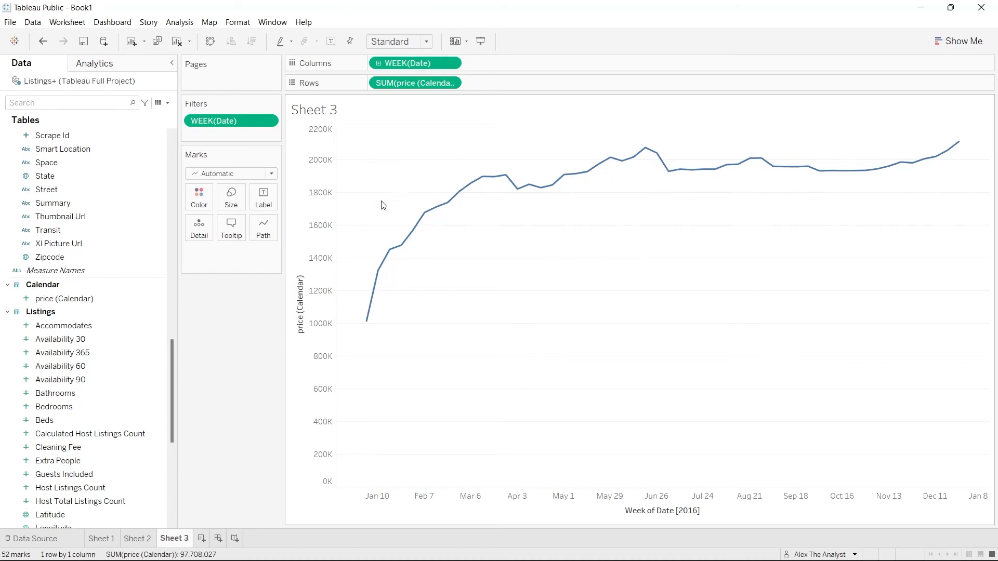
Step: Replace the Sheet 3 line chart's title with "Revenue for Year" in bold
double_click(319, 113)
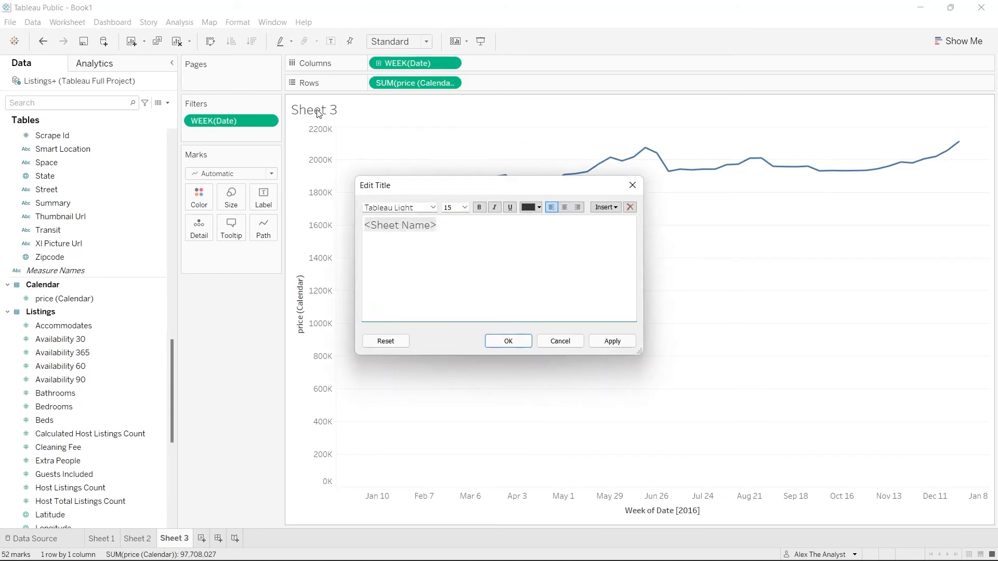
type("R")
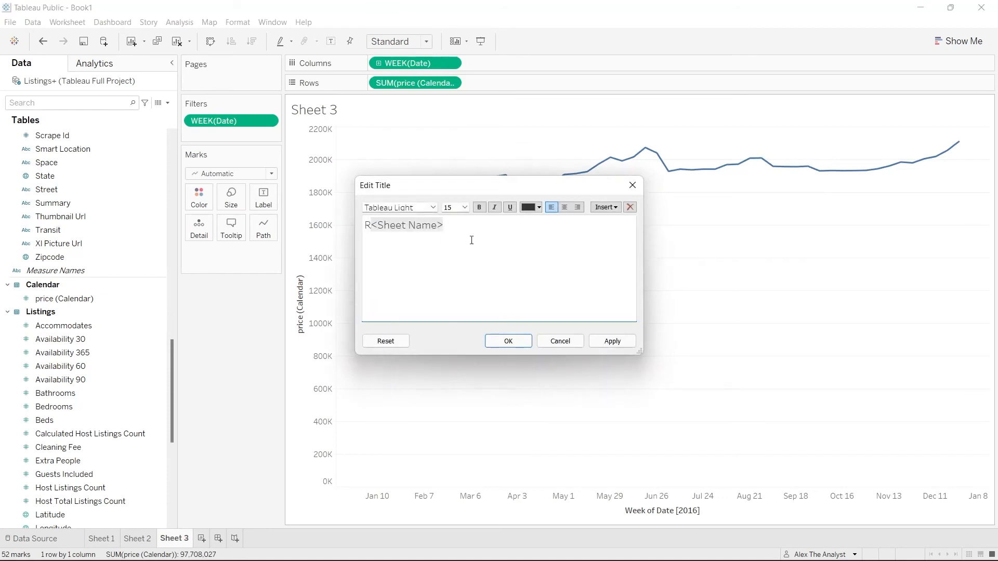
key("ctrl+a")
type("ven")
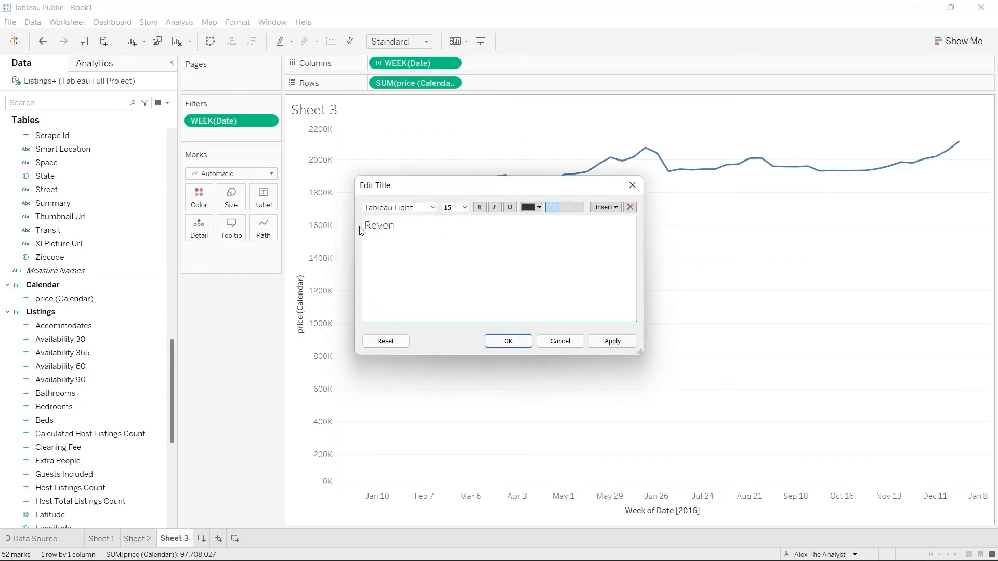
type("ue for Year")
left_click_drag(466, 238, 352, 233)
left_click(479, 207)
left_click(593, 342)
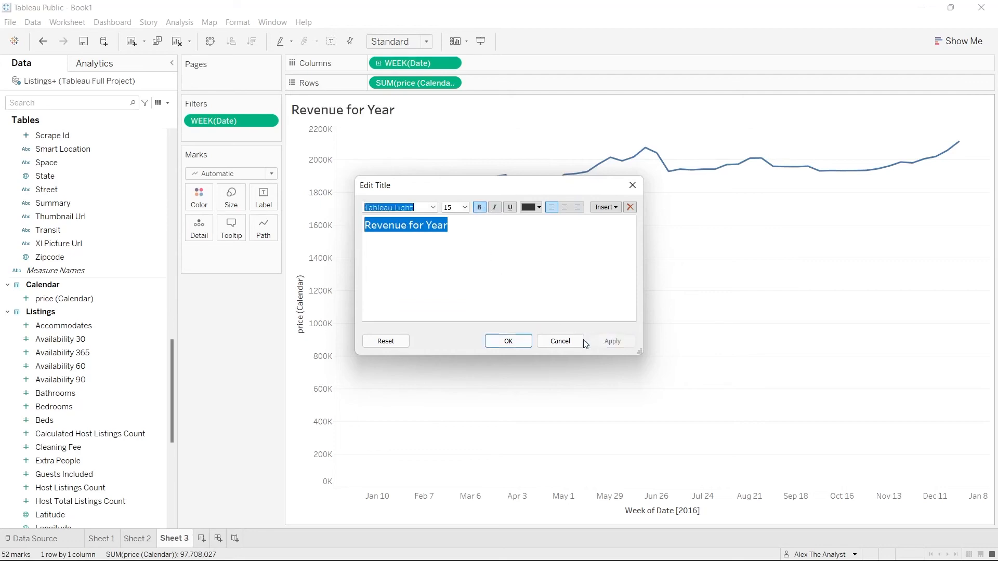
left_click(508, 341)
Step: Replace the Sheet 2 zipcode map's title with "Price Per Zipcode" in bold
left_click(140, 540)
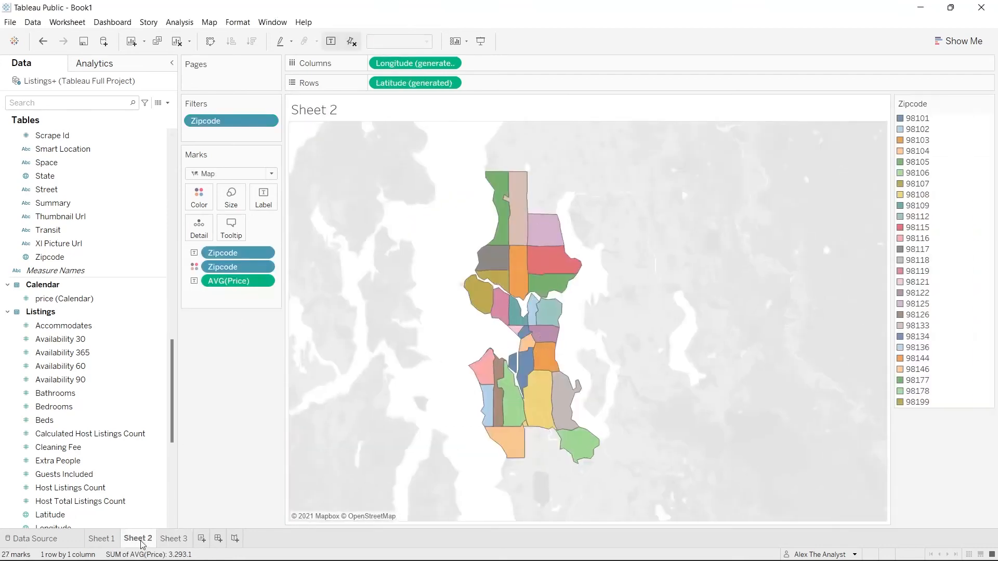
double_click(324, 112)
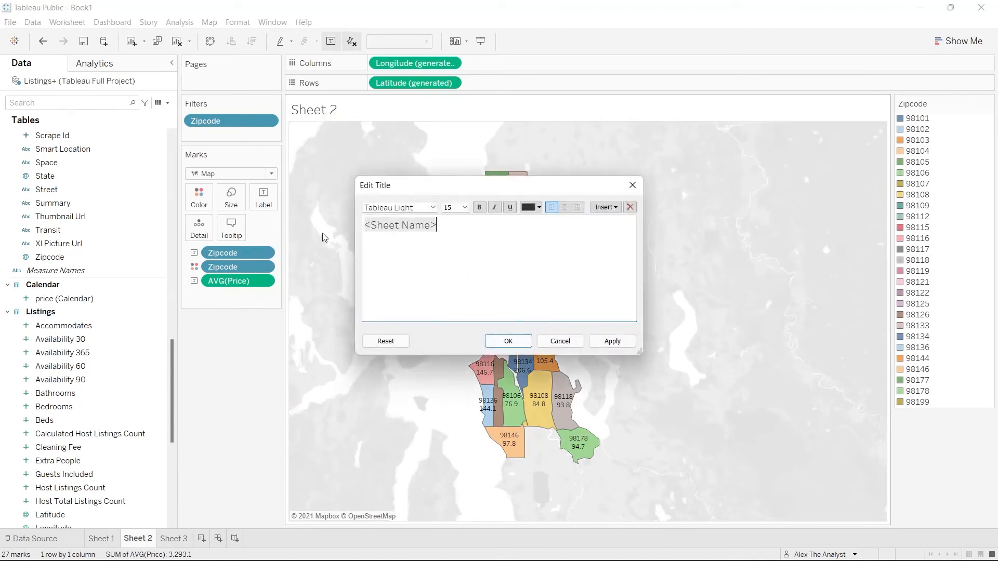
left_click_drag(465, 230, 361, 229)
type("Price Per Z")
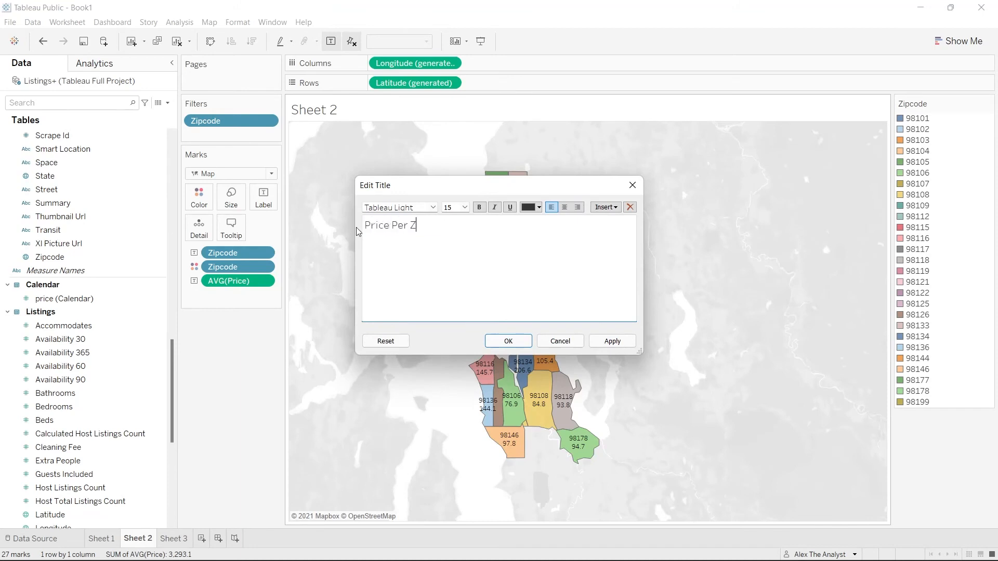
type("ipcode")
key("ctrl+shift+Left")
key("ctrl+shift+Left")
key("ctrl+shift+Left")
left_click(479, 207)
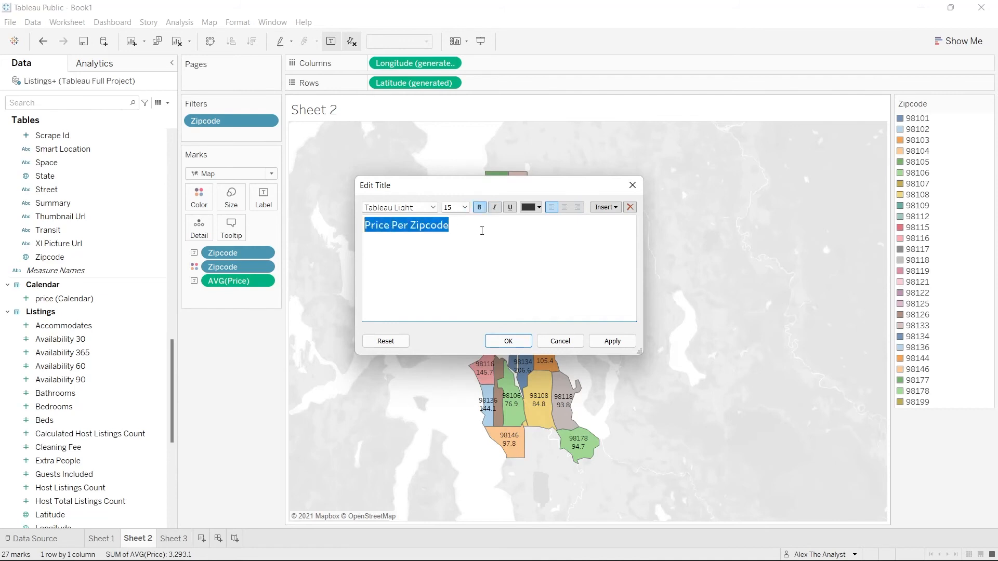
left_click(482, 231)
left_click(612, 341)
left_click(508, 341)
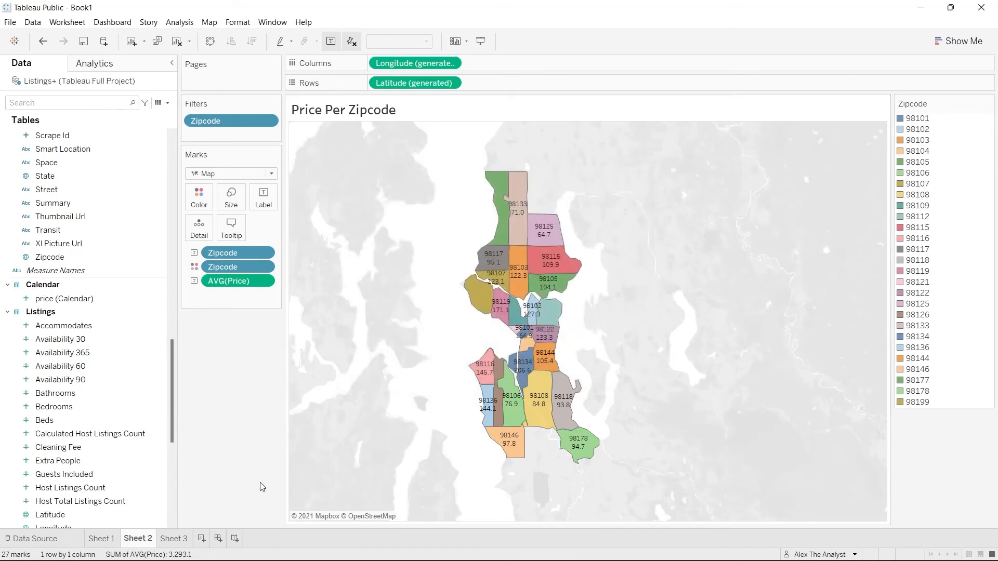
Step: Add two new blank worksheets, Sheet 4 and Sheet 5, review the existing sheets and open Sheet 4
left_click(202, 539)
left_click(238, 541)
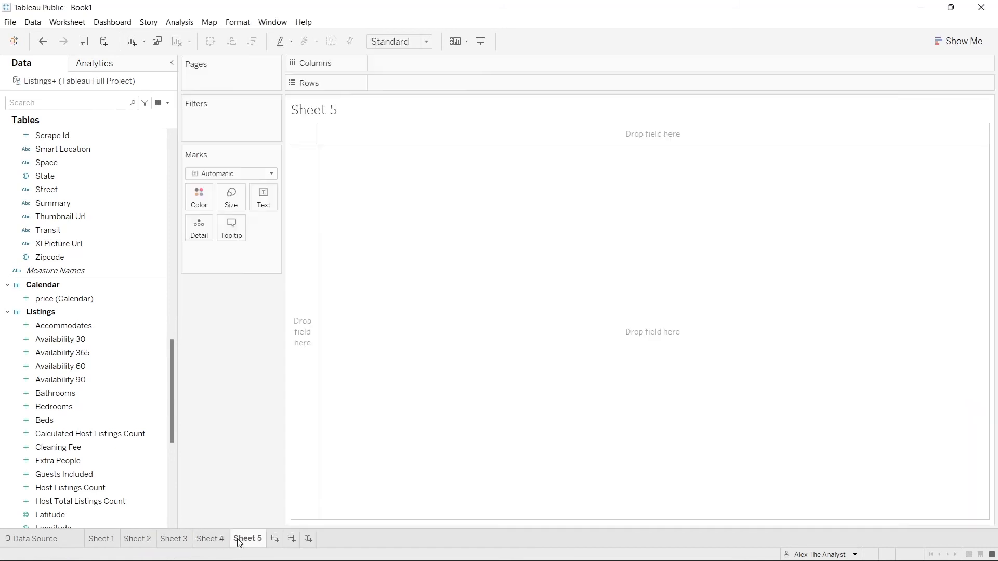
left_click(176, 543)
left_click(199, 542)
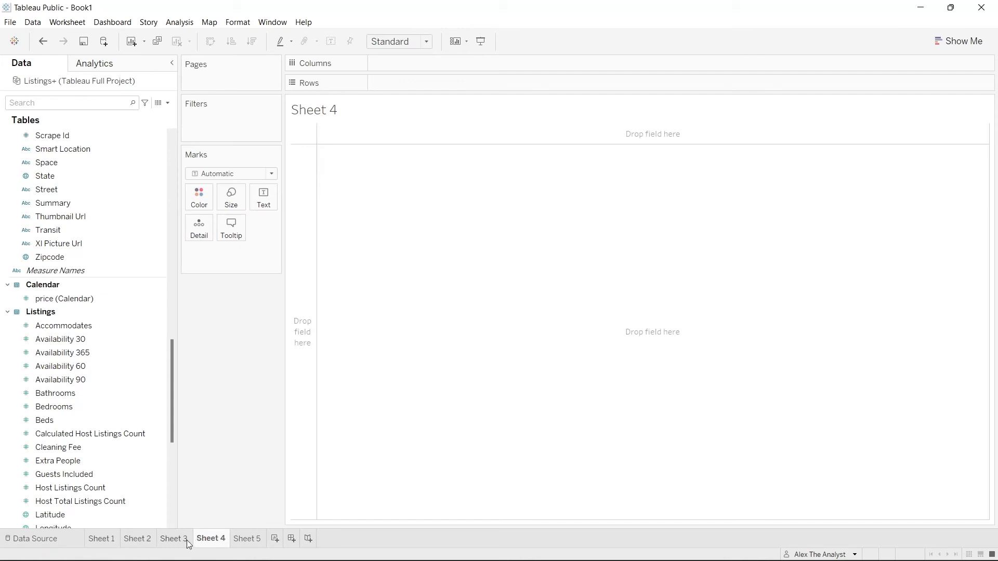
left_click(105, 544)
left_click(138, 541)
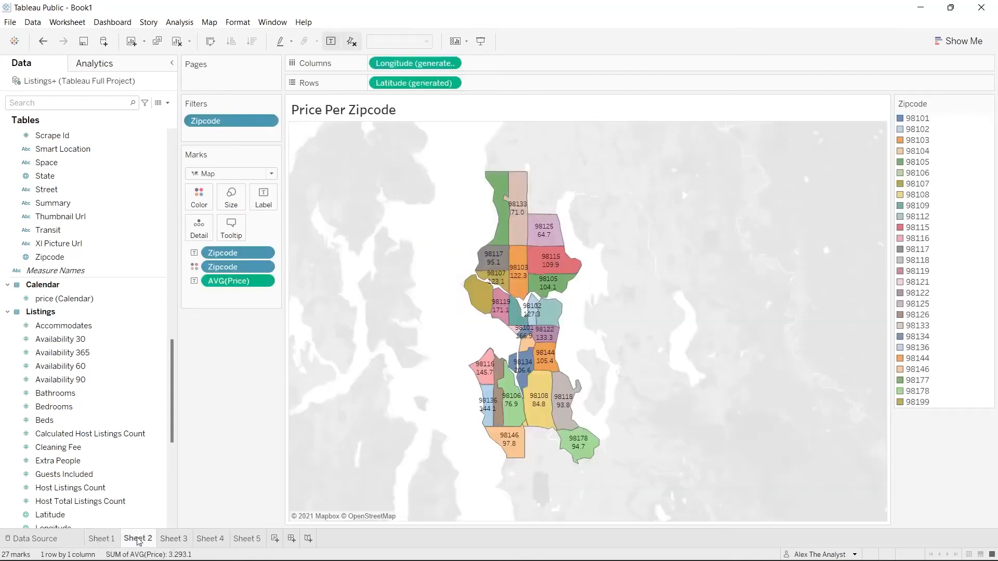
left_click(171, 540)
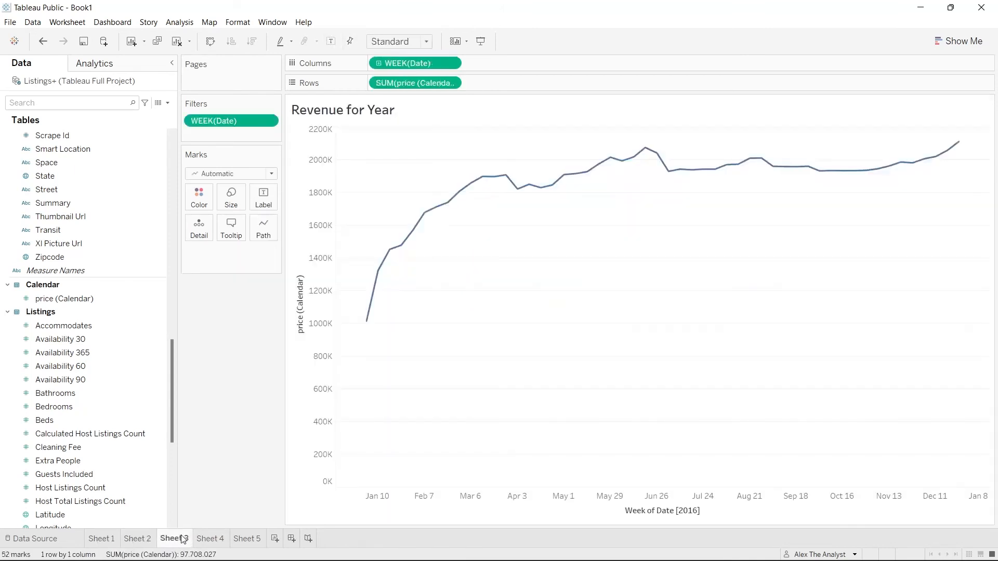
left_click(218, 542)
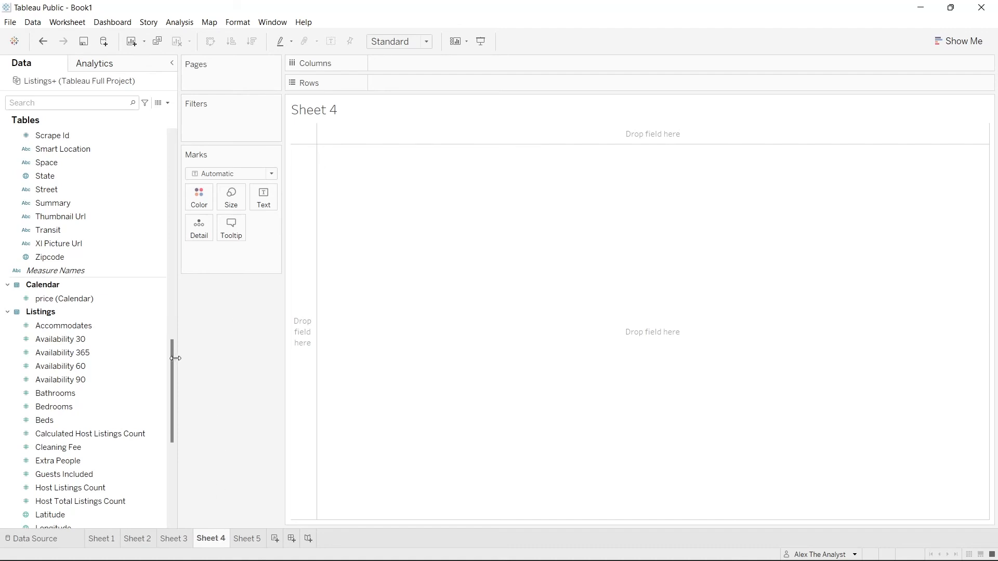
Step: Try placing the Bedrooms measure on Columns with its aggregation set to Count (Distinct)
left_click_drag(171, 363, 171, 373)
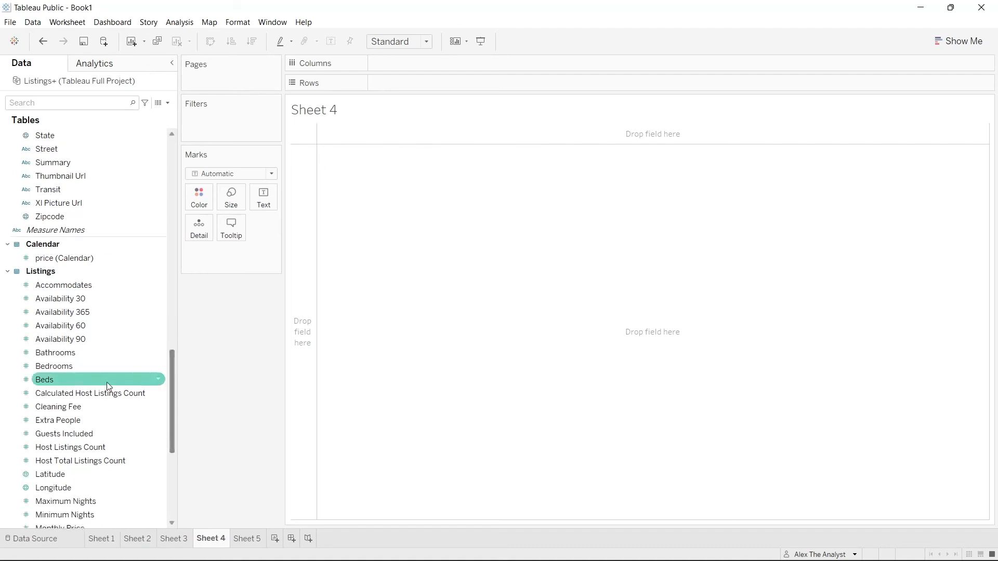
left_click_drag(93, 365, 410, 64)
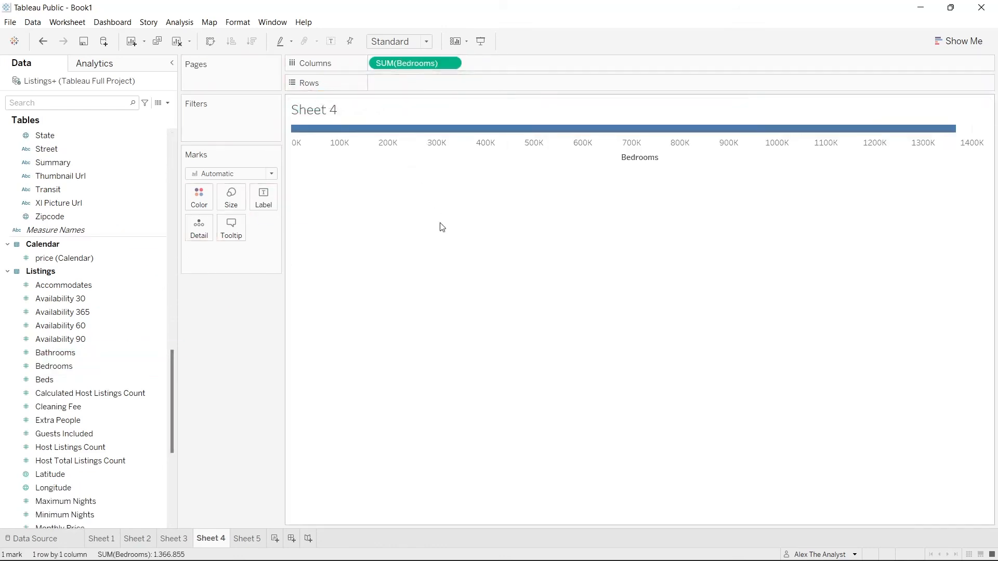
mouse_move(419, 67)
left_mouse_down()
mouse_move(130, 289)
mouse_move(95, 363)
mouse_move(373, 101)
mouse_move(431, 64)
left_mouse_up()
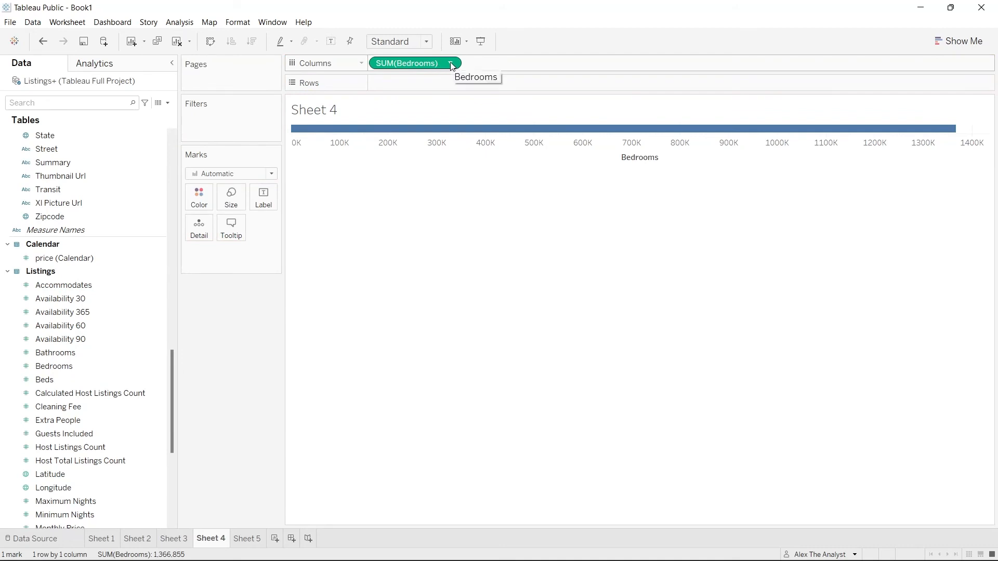
scroll(86, 457, "down", 5)
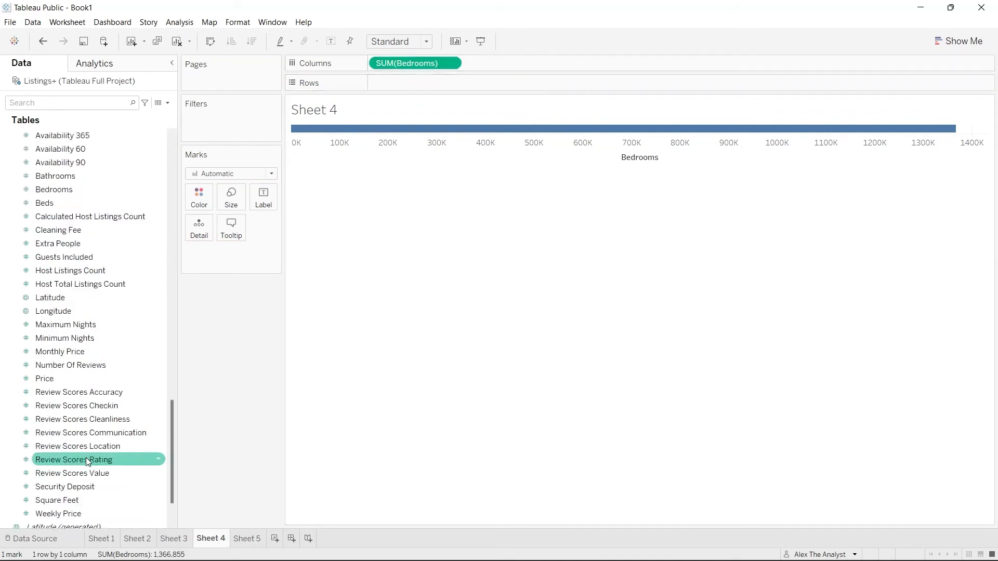
scroll(109, 418, "up", 5)
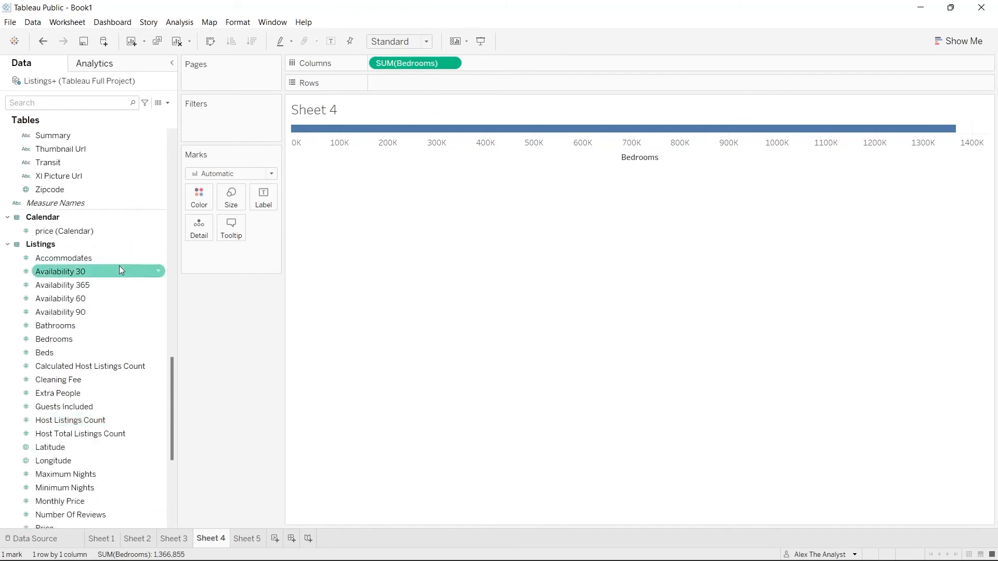
left_click(451, 63)
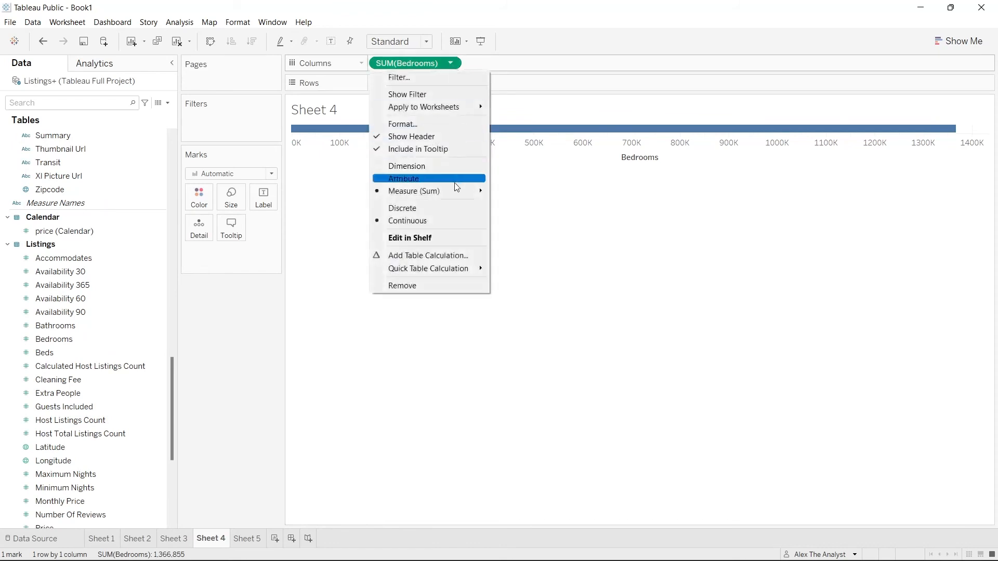
mouse_move(457, 191)
left_click(536, 246)
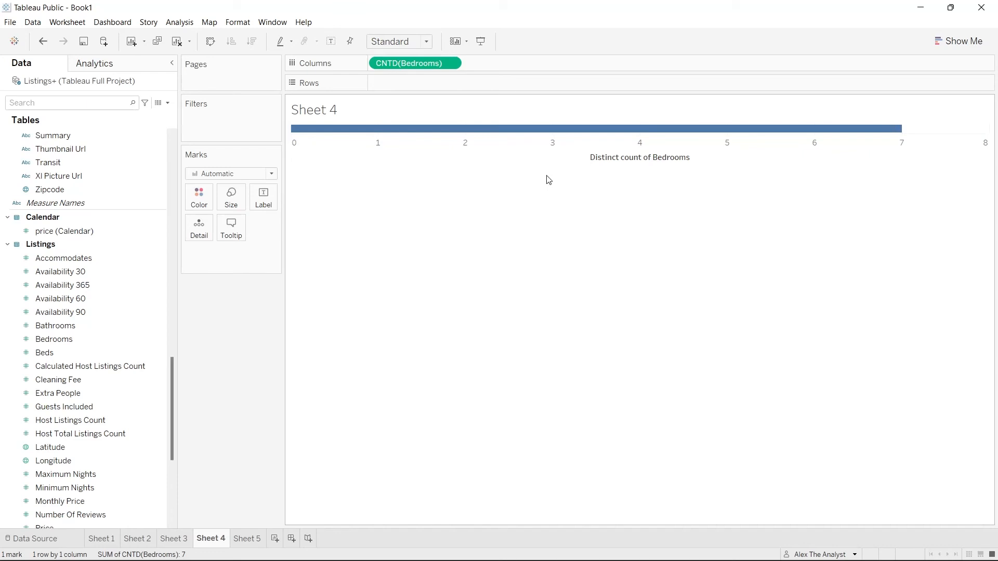
Step: Look through the field list and remove the distinct count of Bedrooms from Columns
scroll(106, 156, "up", 10)
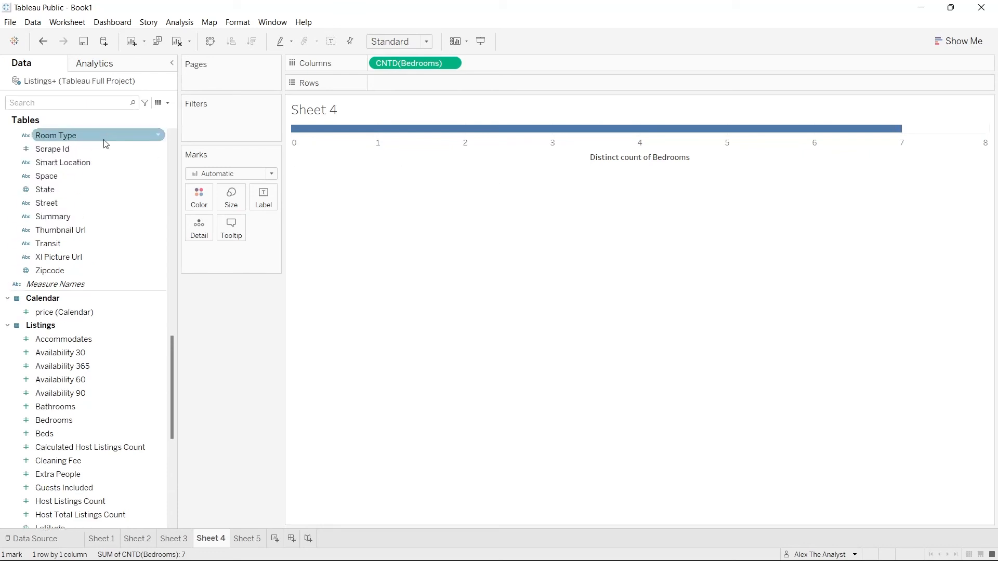
scroll(109, 178, "up", 6)
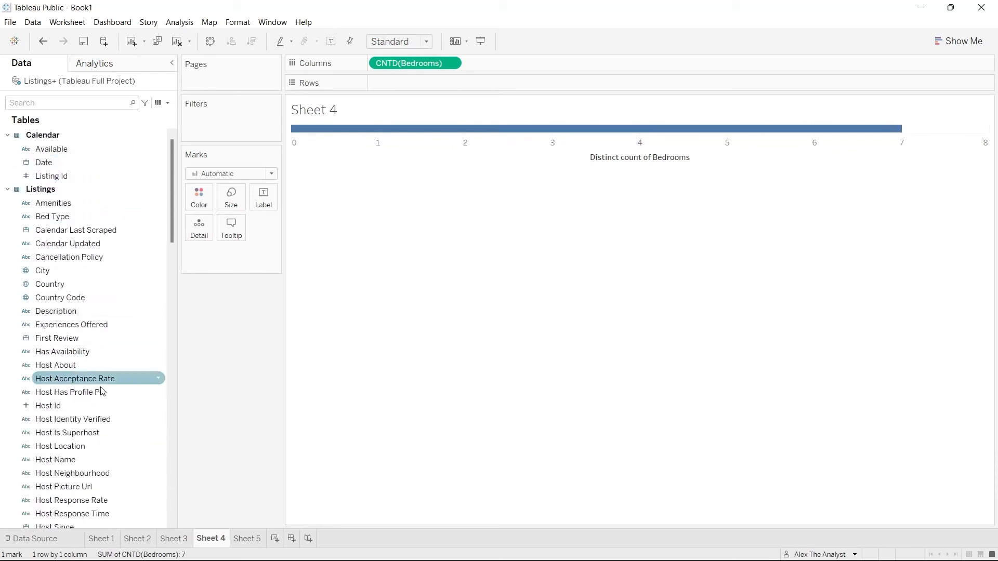
scroll(108, 353, "down", 17)
scroll(108, 348, "up", 2)
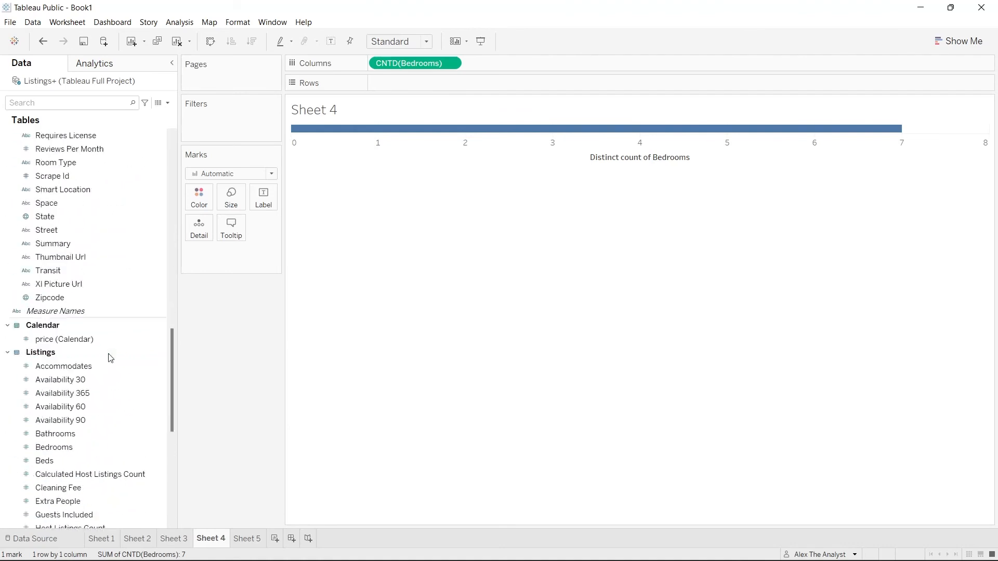
left_click(451, 63)
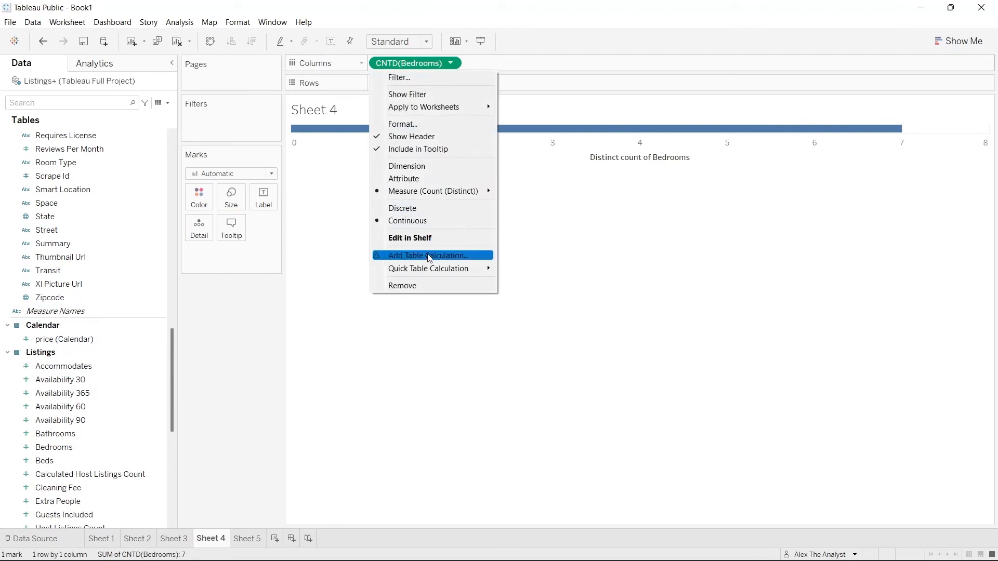
left_click(426, 286)
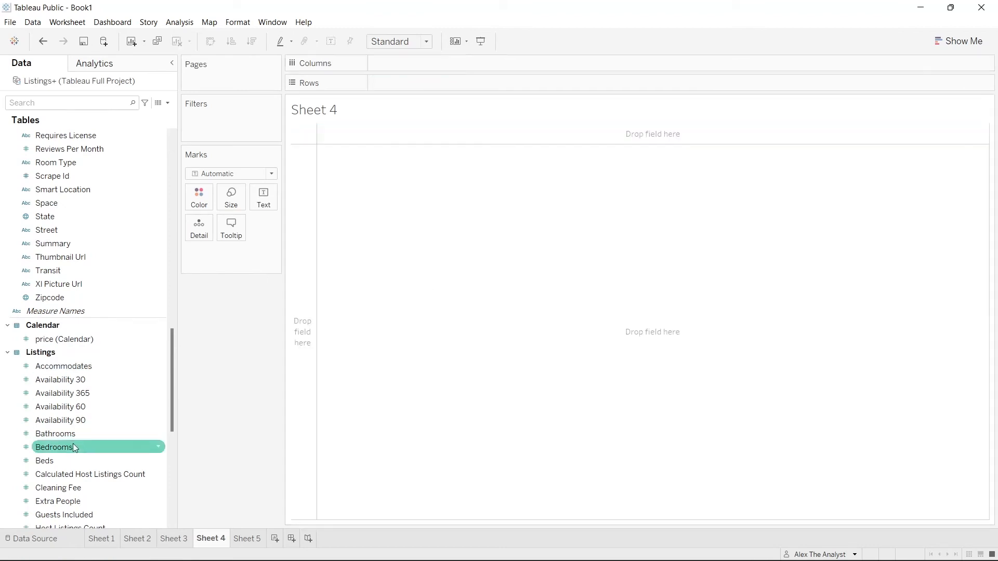
Step: Convert the Bedrooms field of the Listings table to a dimension and place it on Columns
right_click(158, 446)
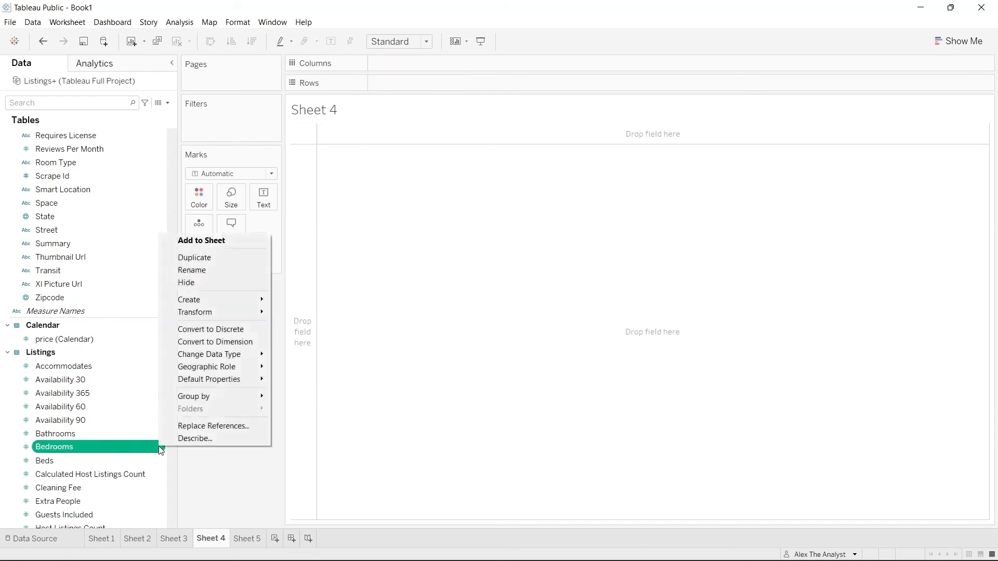
left_click(221, 345)
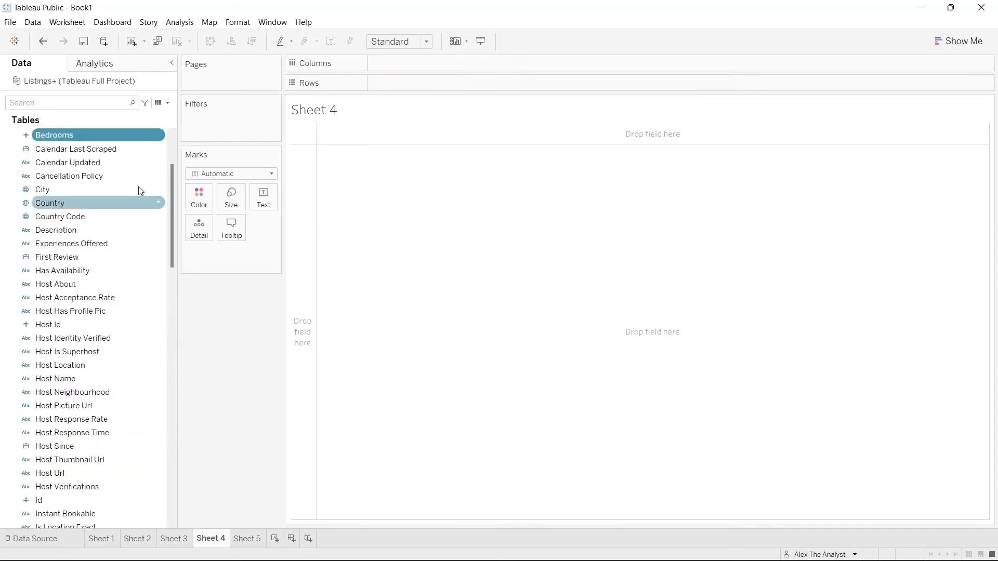
left_click_drag(70, 135, 416, 65)
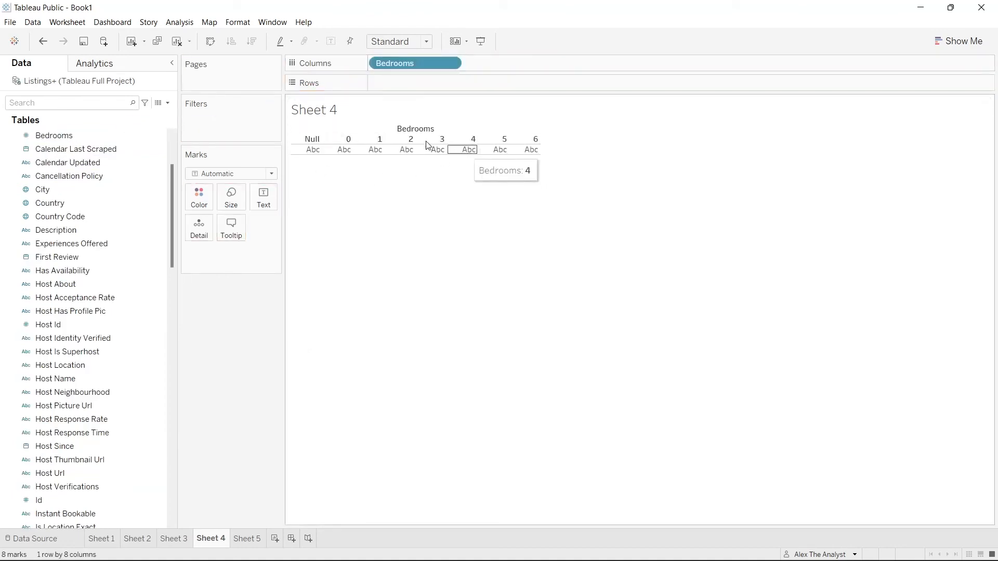
left_click(314, 141)
right_click(315, 141)
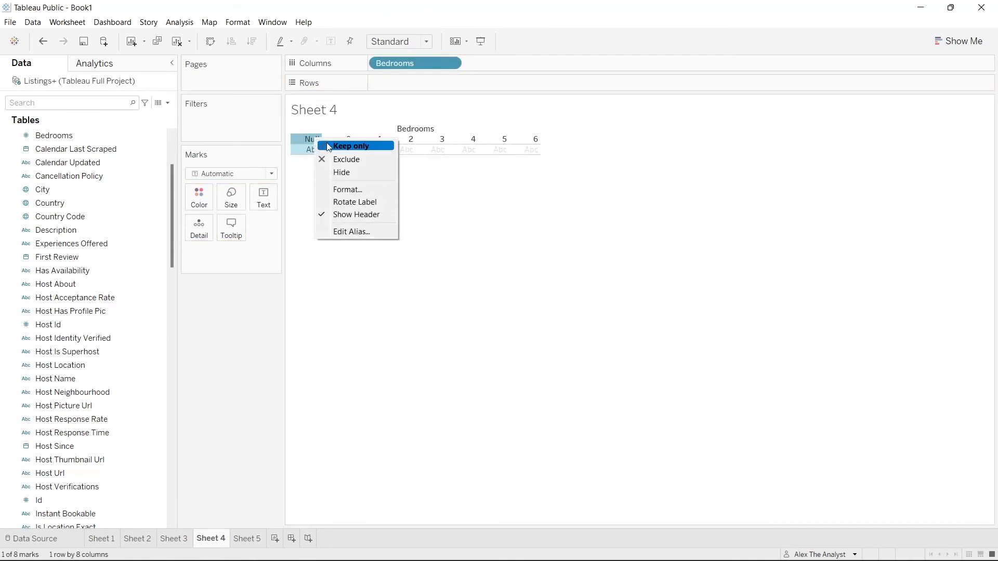
left_click(372, 106)
left_click(364, 168)
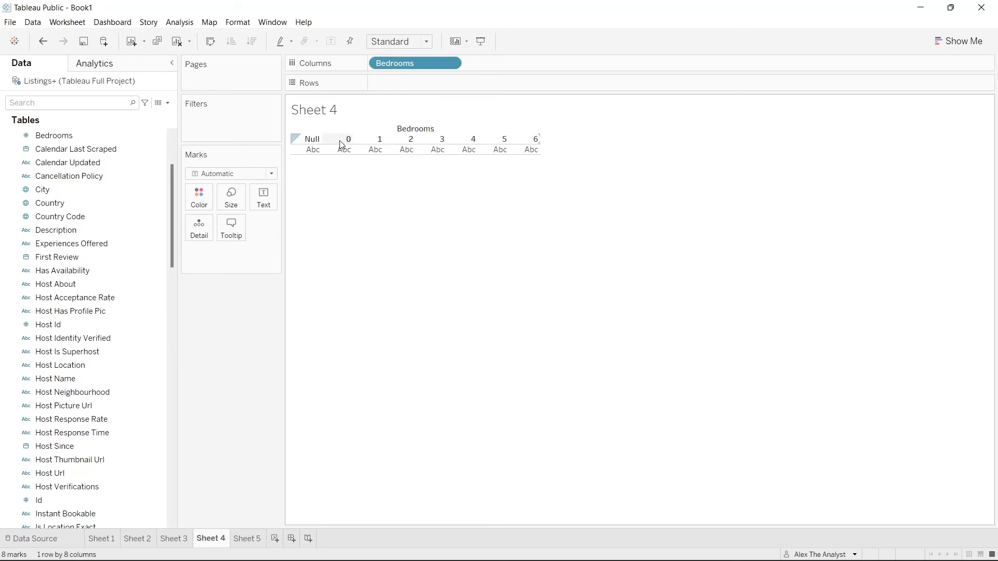
Step: Add the Listings table's Price measure to Rows to chart summed price by number of bedrooms
left_click_drag(171, 248, 177, 493)
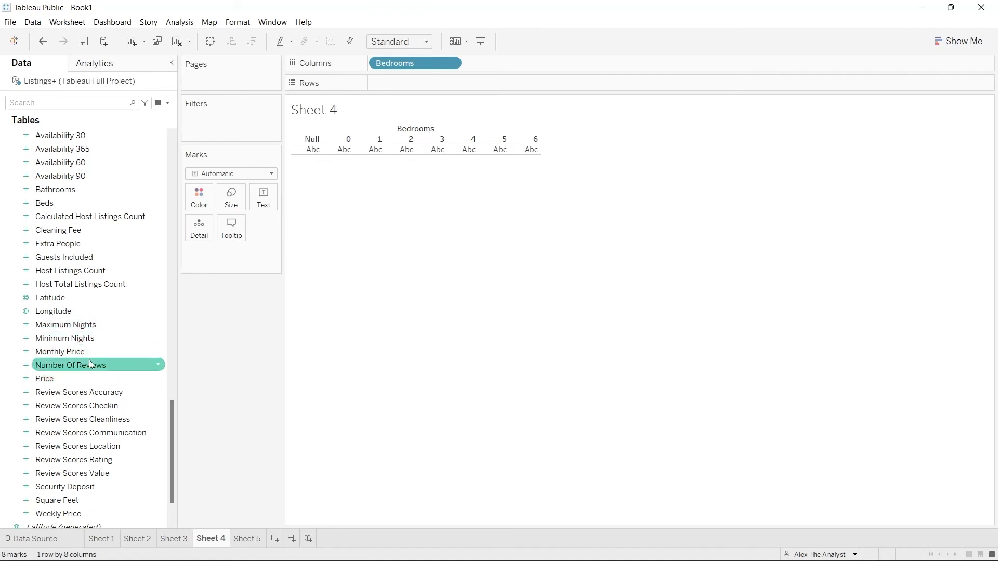
scroll(90, 363, "down", 2)
scroll(91, 379, "up", 1)
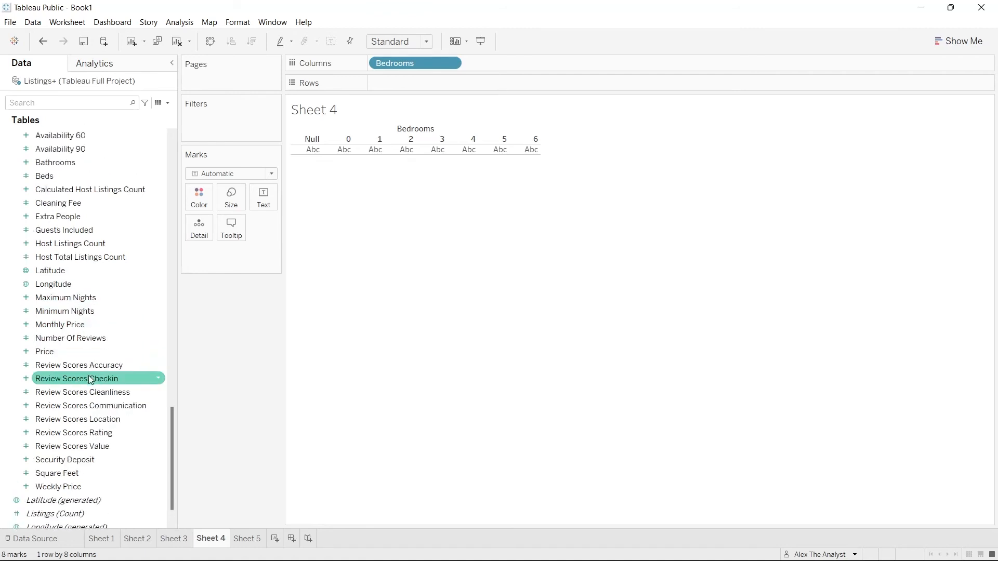
left_click_drag(92, 353, 464, 87)
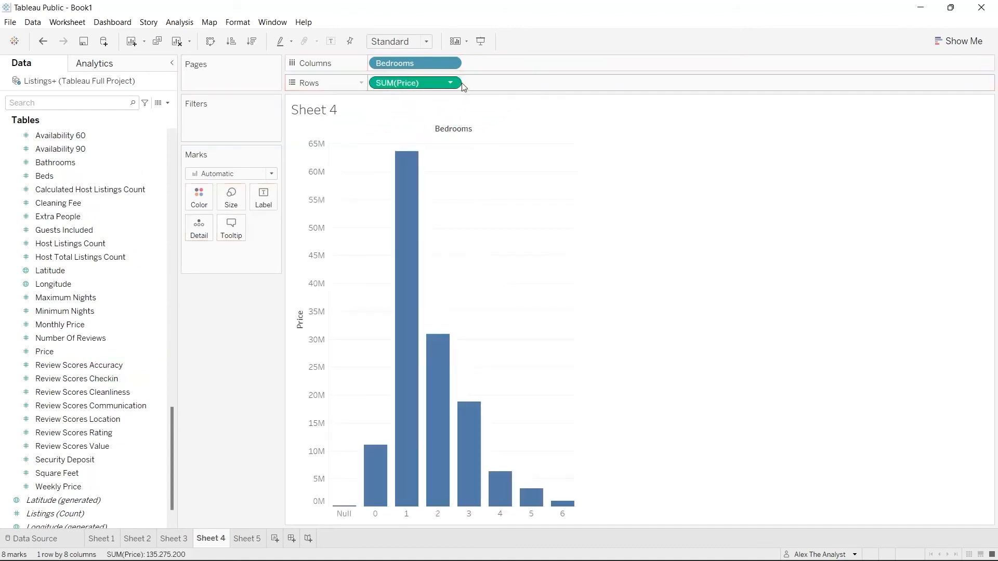
Step: Change the aggregation of Price on Rows from Sum to Average
left_click(450, 83)
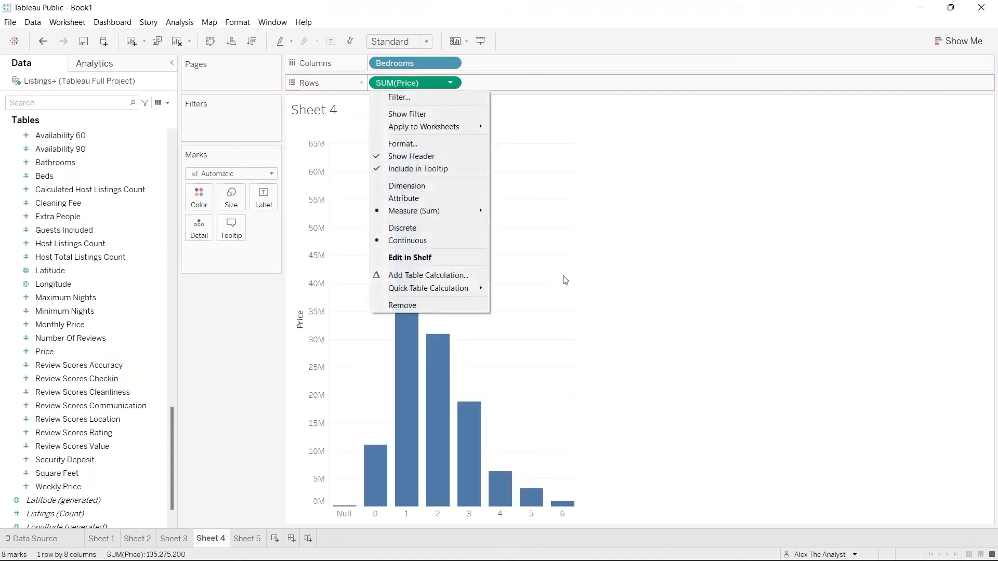
left_click(639, 274)
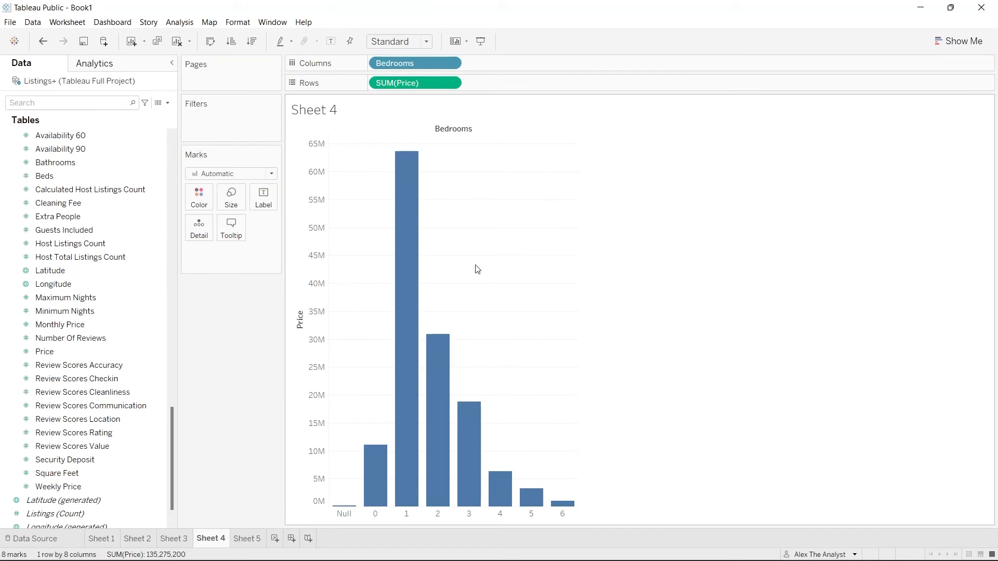
left_click_drag(477, 269, 462, 313)
mouse_move(398, 244)
left_click(450, 84)
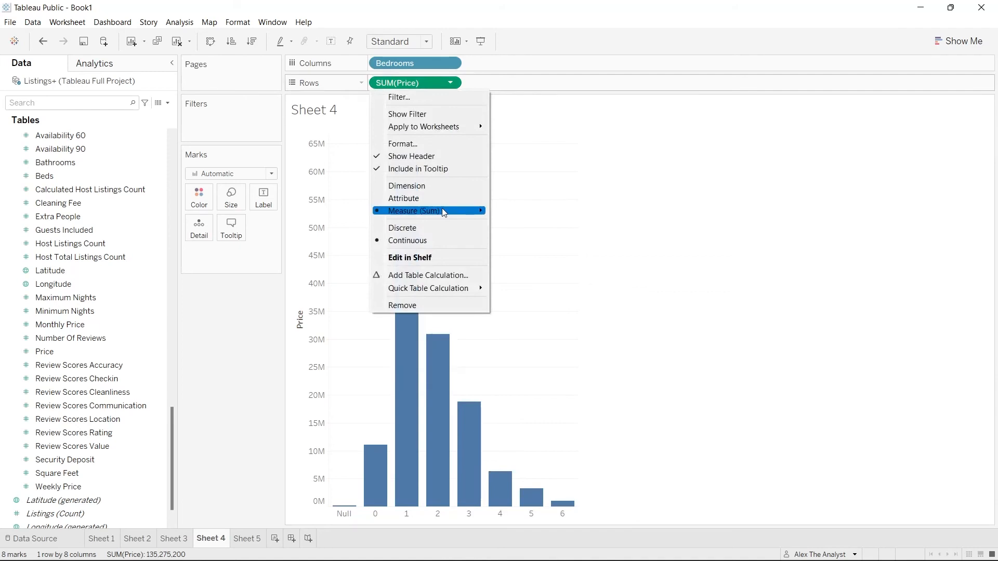
mouse_move(444, 211)
left_click(528, 225)
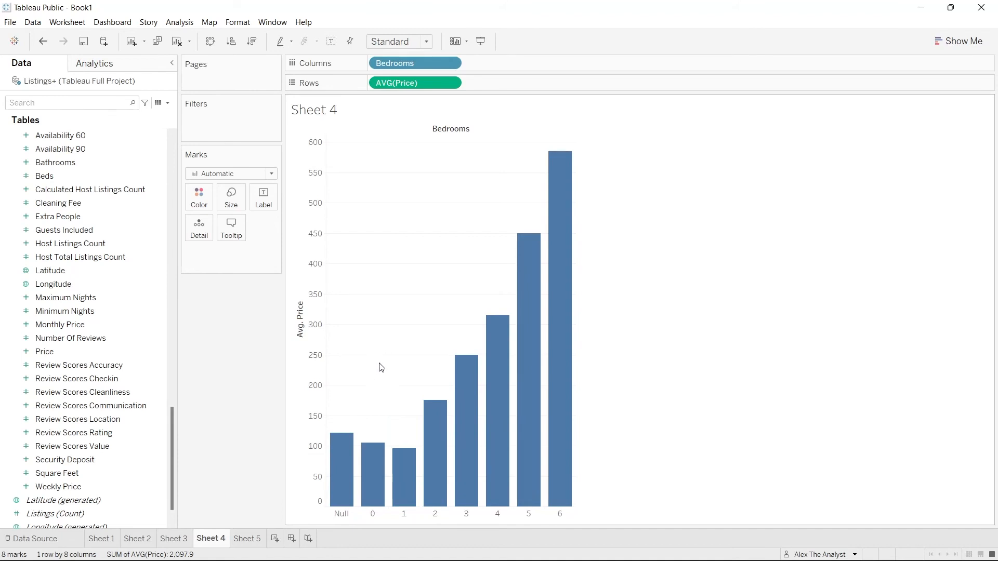
Step: Exclude the Null and 0 bedroom bars from the average price chart
right_click(345, 460)
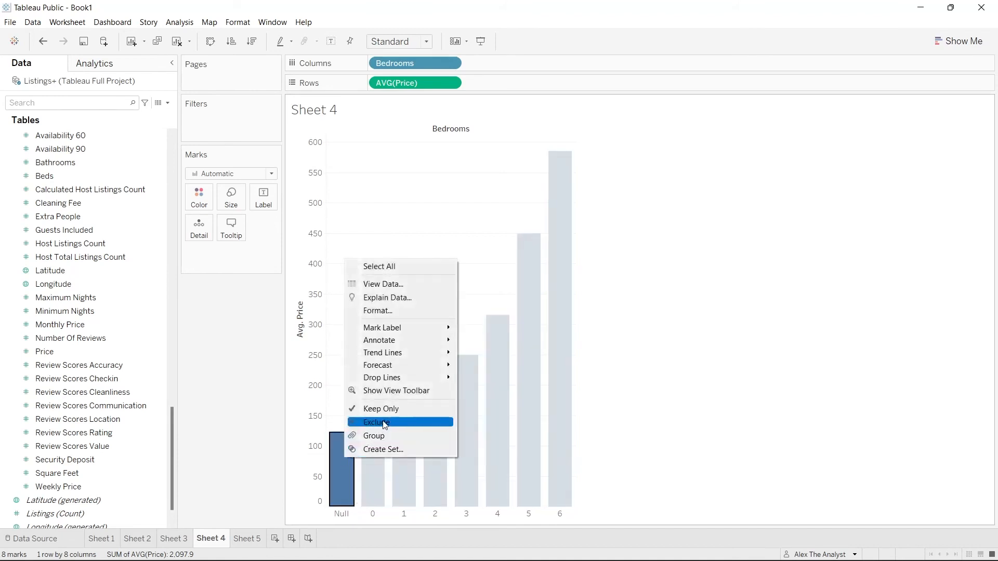
left_click(385, 424)
left_click(337, 470)
right_click(335, 465)
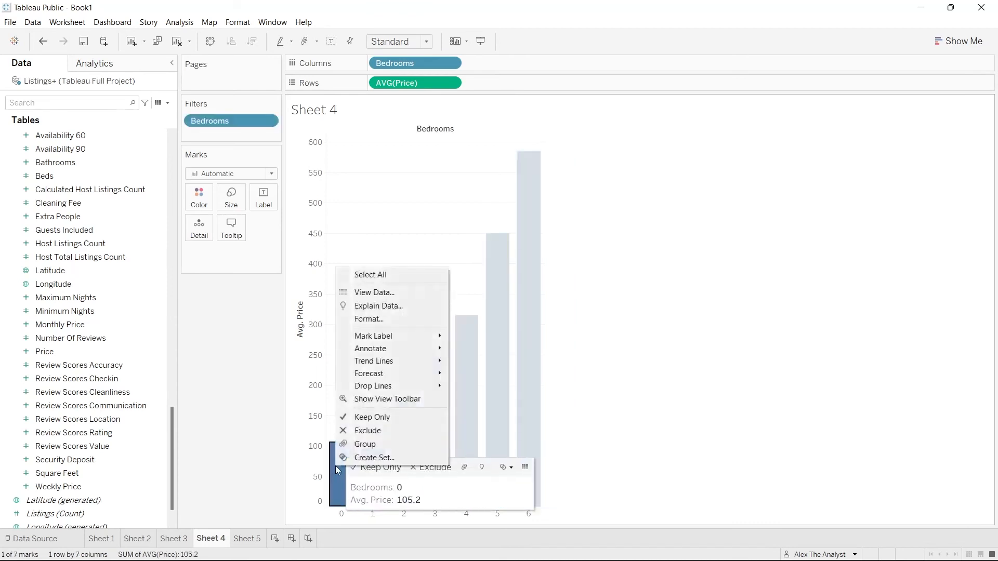
left_click(370, 431)
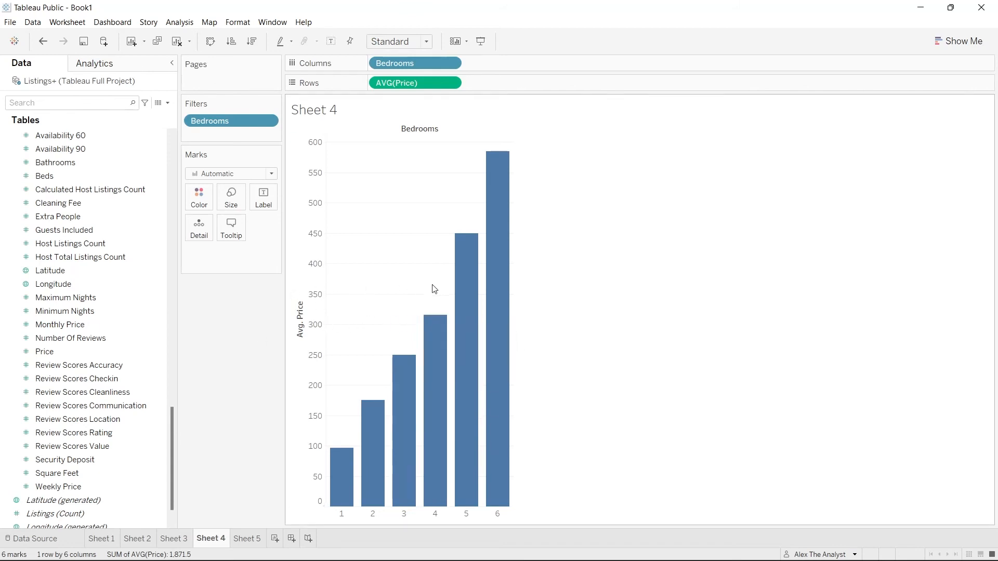
Step: Add the Listings table's Price measure as a label on the bars and widen the bars
left_click_drag(73, 351, 221, 255)
left_click(196, 255)
left_click(201, 279)
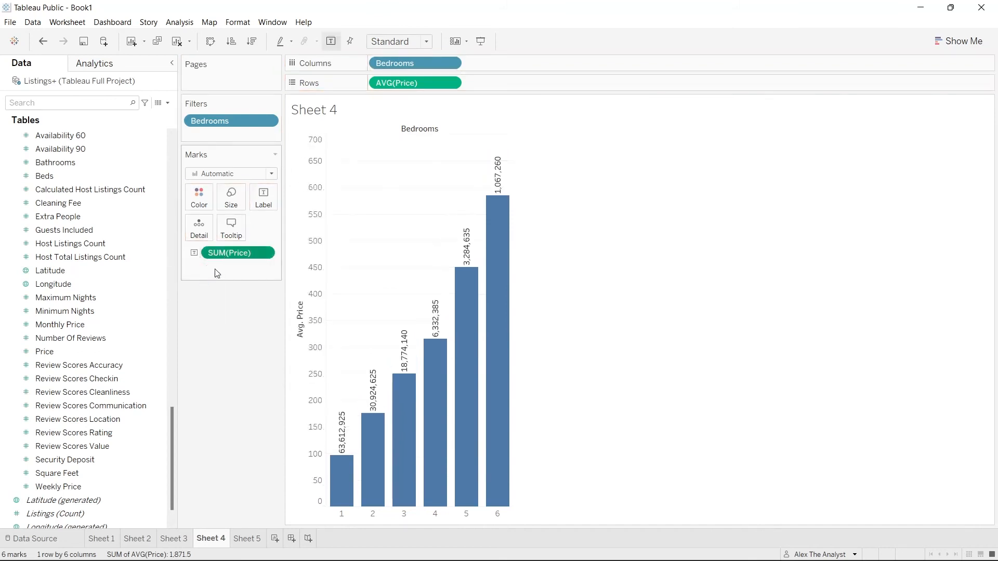
left_click(264, 254)
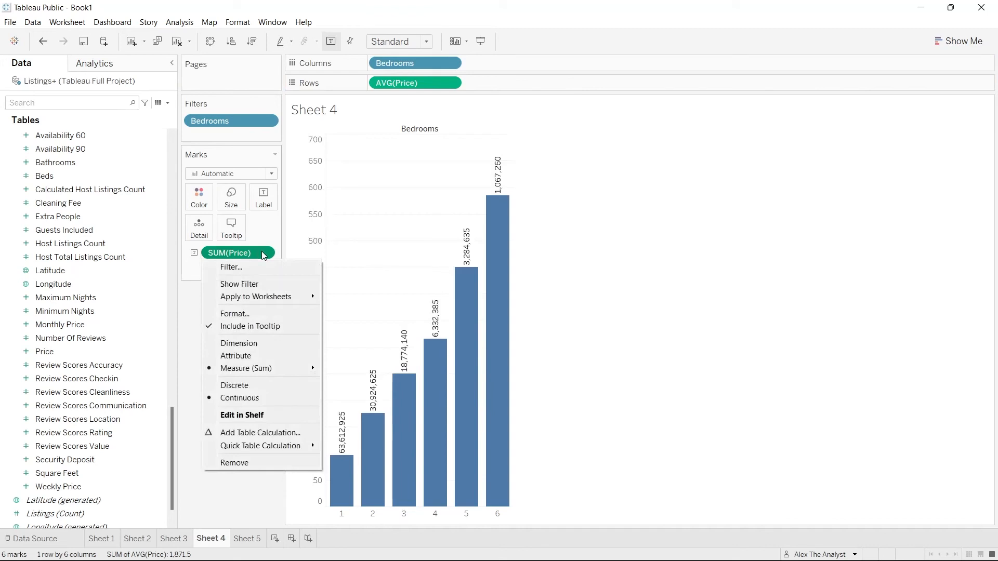
left_click(551, 311)
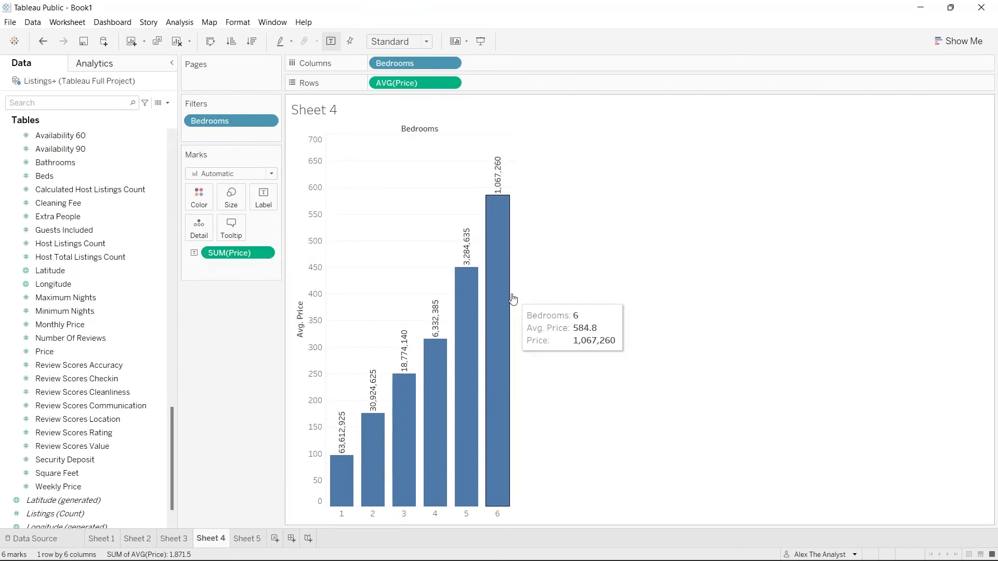
left_click_drag(514, 292, 616, 290)
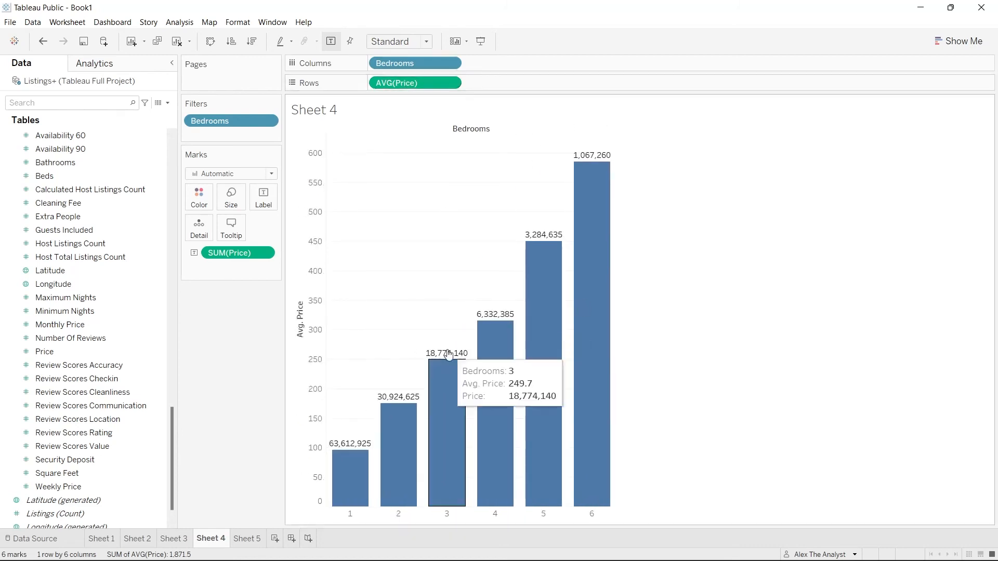
mouse_move(612, 314)
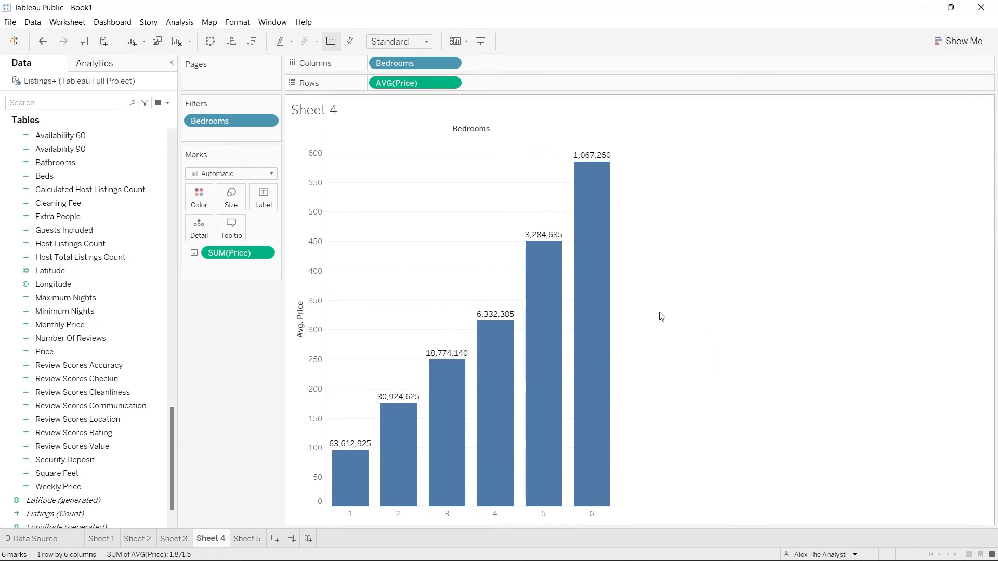
Step: Set the aggregation of the Price bar labels to Average
left_click(266, 255)
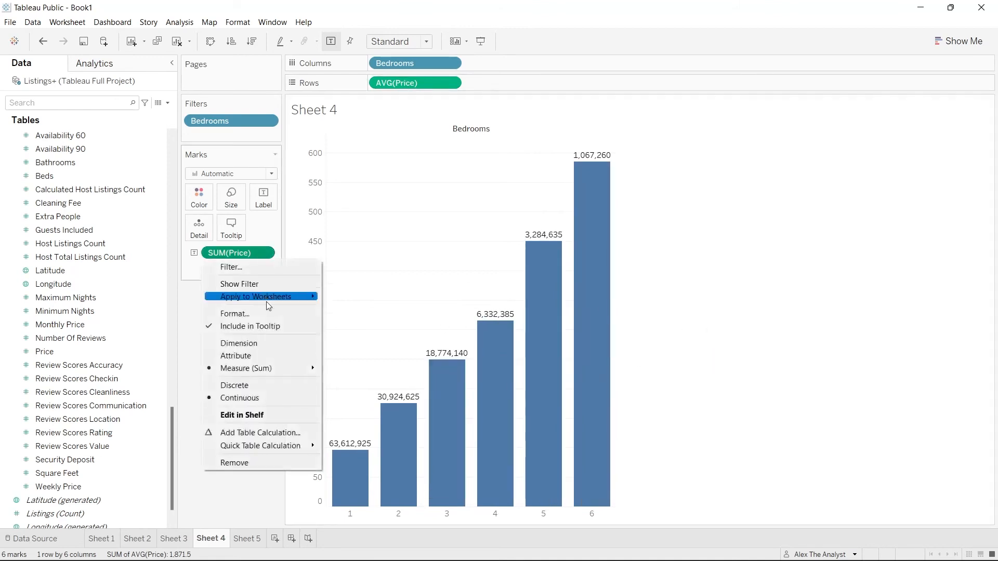
mouse_move(270, 369)
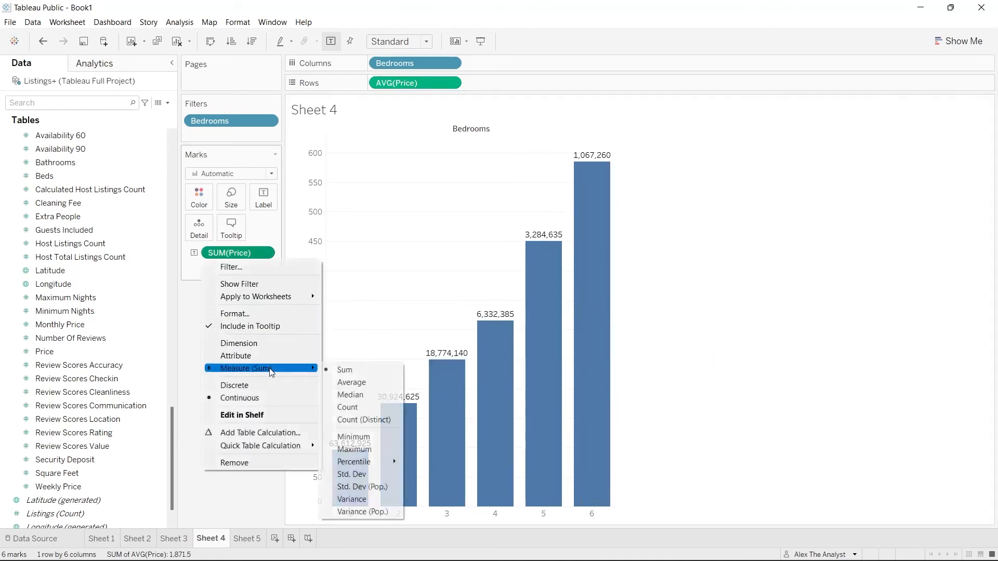
left_click(365, 386)
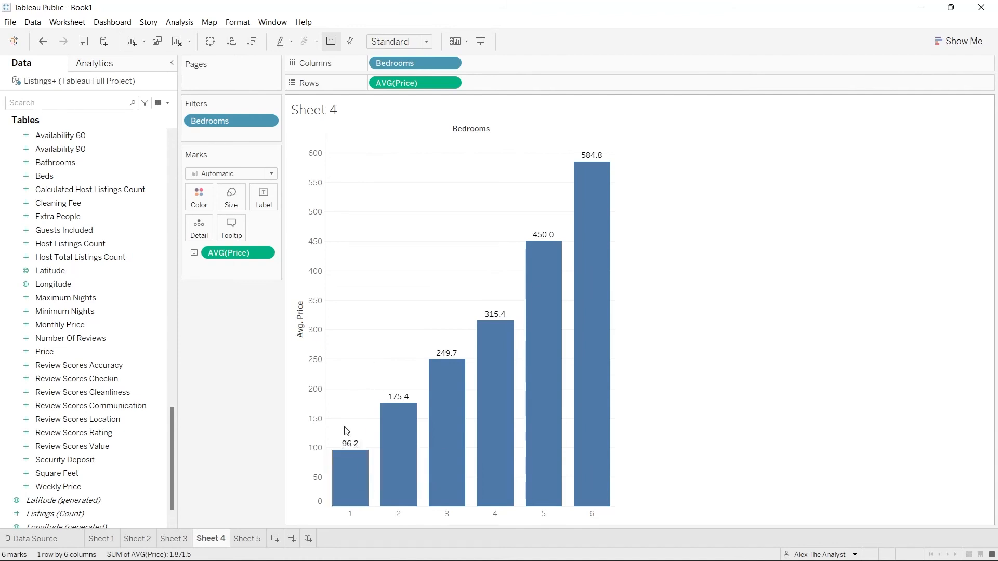
mouse_move(343, 447)
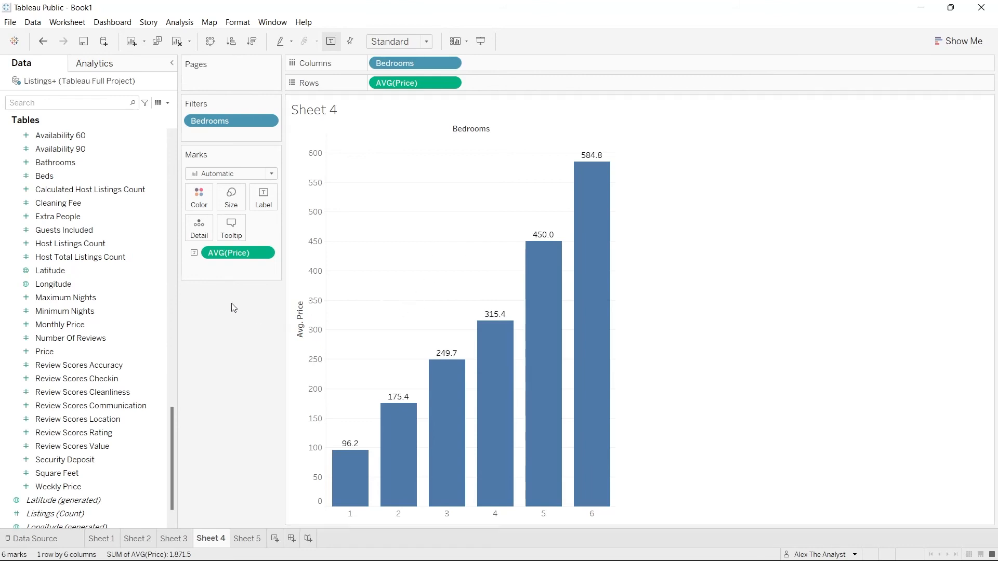
Step: Open Sheet 5 and place the Bedrooms dimension of the Listings table on Rows
left_click(244, 539)
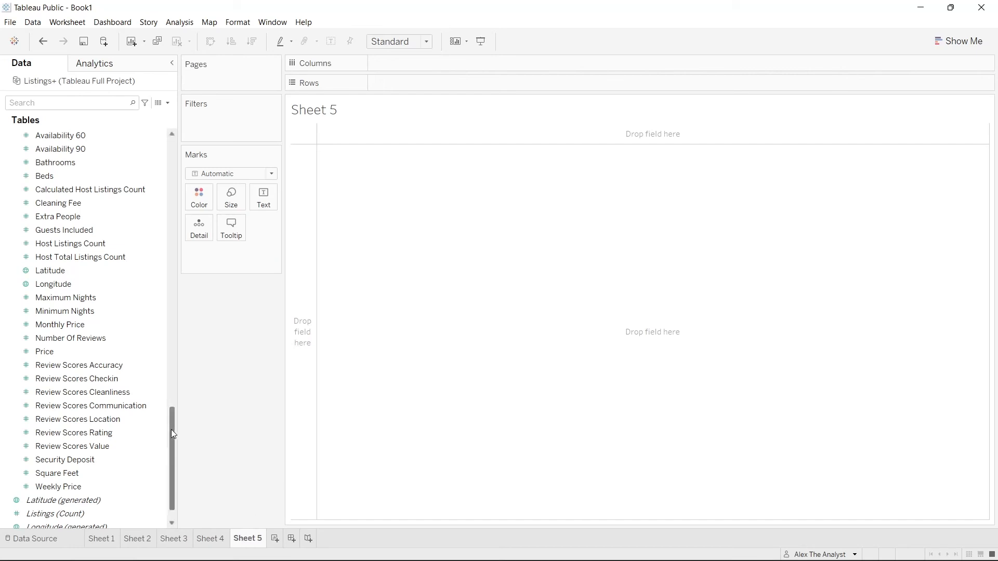
scroll(173, 435, "up", 2)
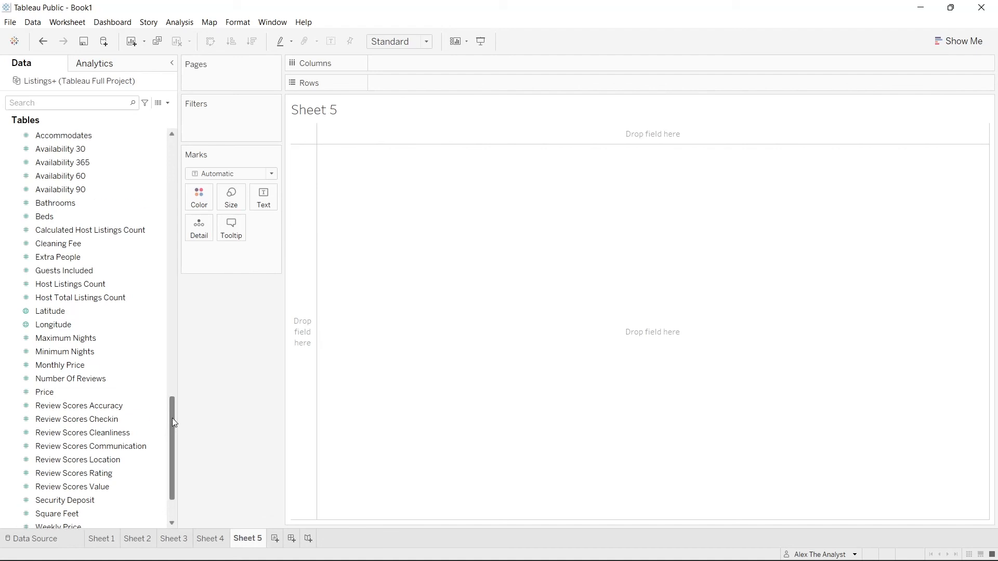
scroll(170, 342, "up", 20)
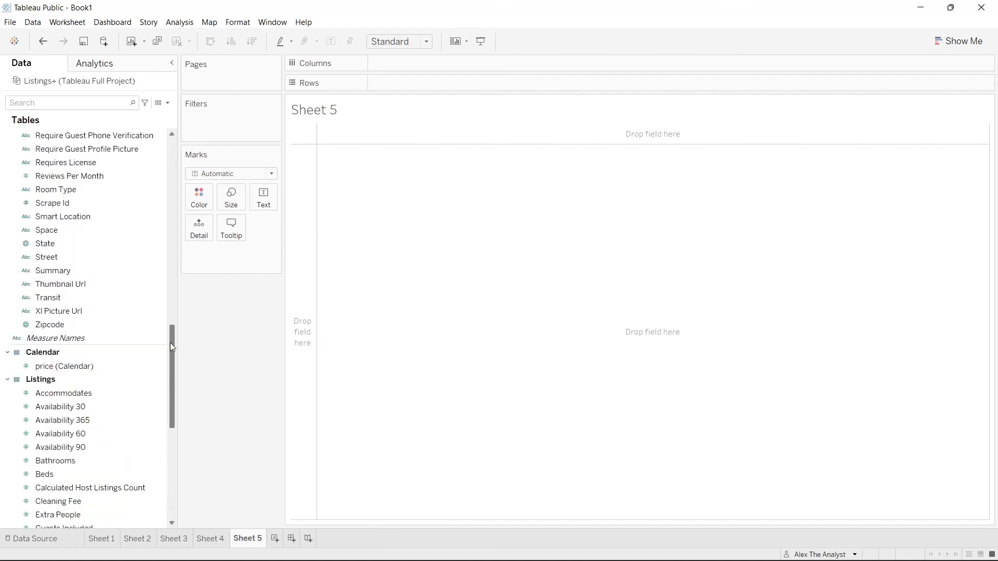
scroll(164, 189, "up", 2)
mouse_move(119, 176)
left_mouse_down()
mouse_move(442, 67)
mouse_move(448, 87)
left_mouse_up()
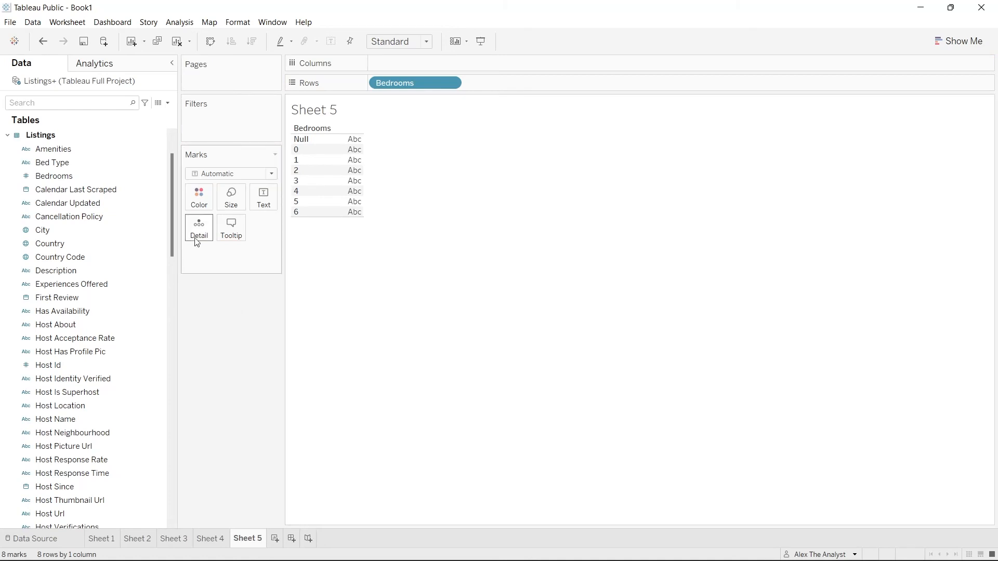
Step: Try showing the Listings table's Id field as text marks for each bedroom count
scroll(172, 211, "up", 1)
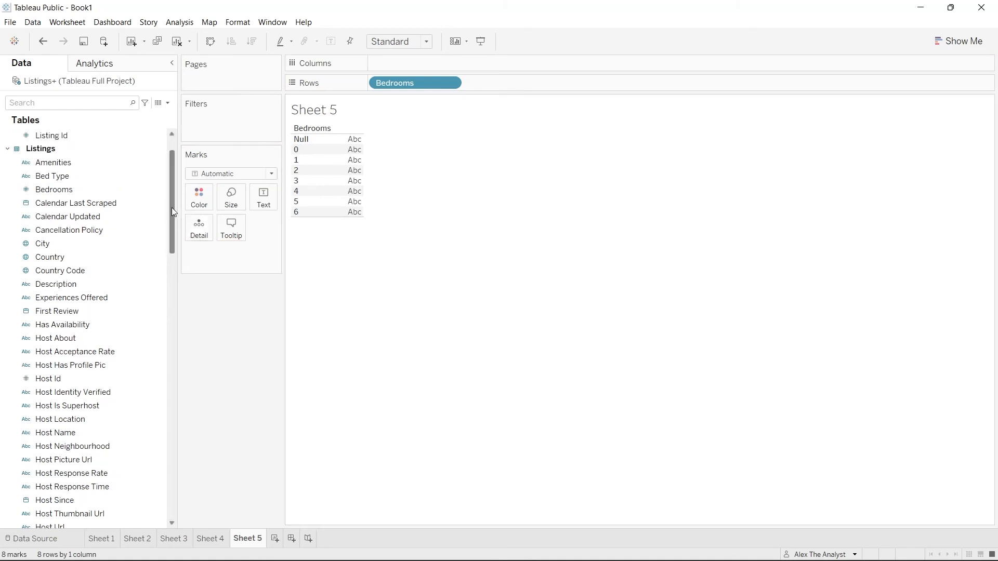
scroll(77, 364, "down", 7)
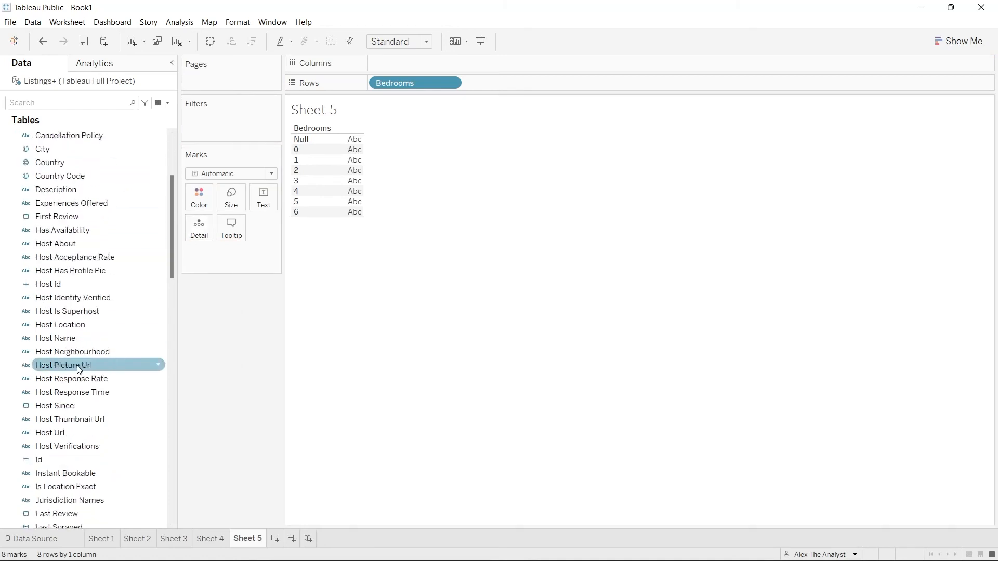
scroll(76, 363, "up", 4)
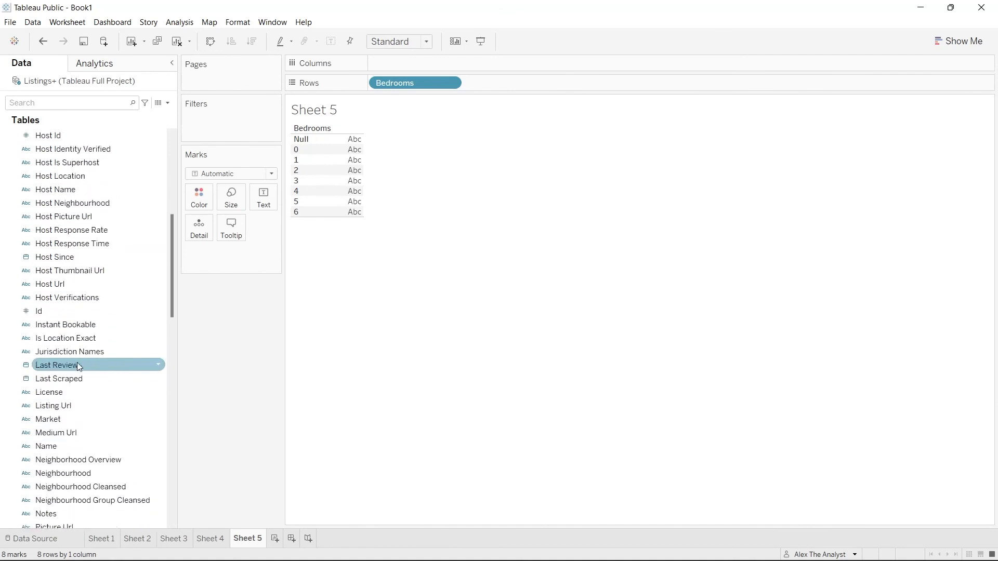
left_click_drag(80, 308, 231, 260)
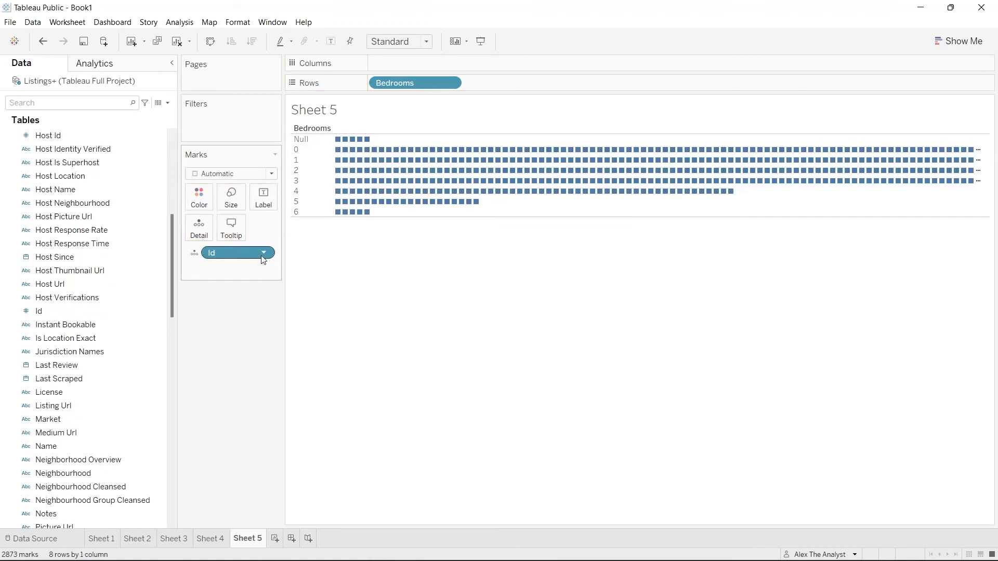
left_click(195, 254)
left_click(214, 281)
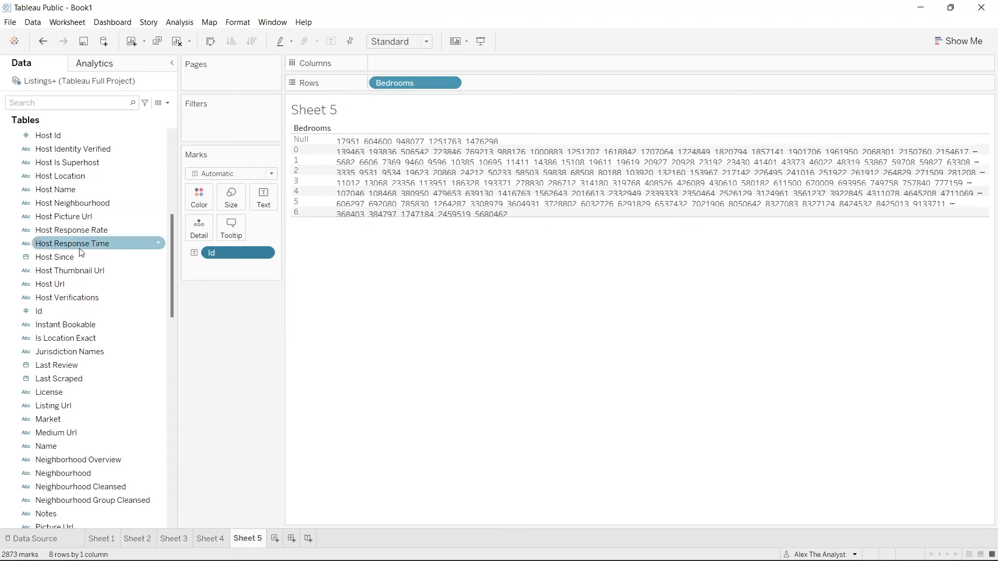
Step: Filter Sheet 5 by Bedrooms, keeping only the values 1 through 6
scroll(90, 294, "up", 7)
left_click_drag(102, 232, 231, 134)
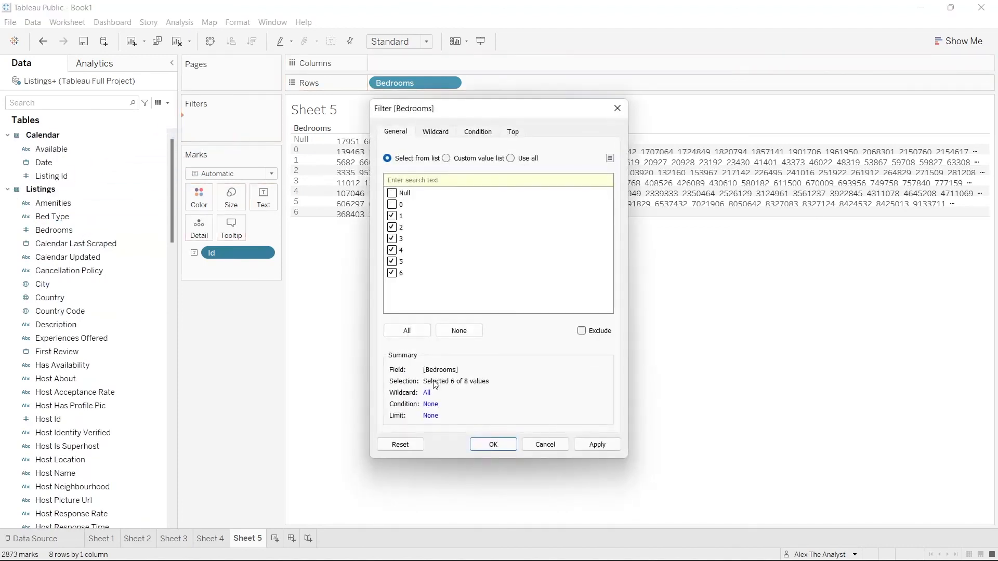
left_click(593, 444)
left_click(503, 448)
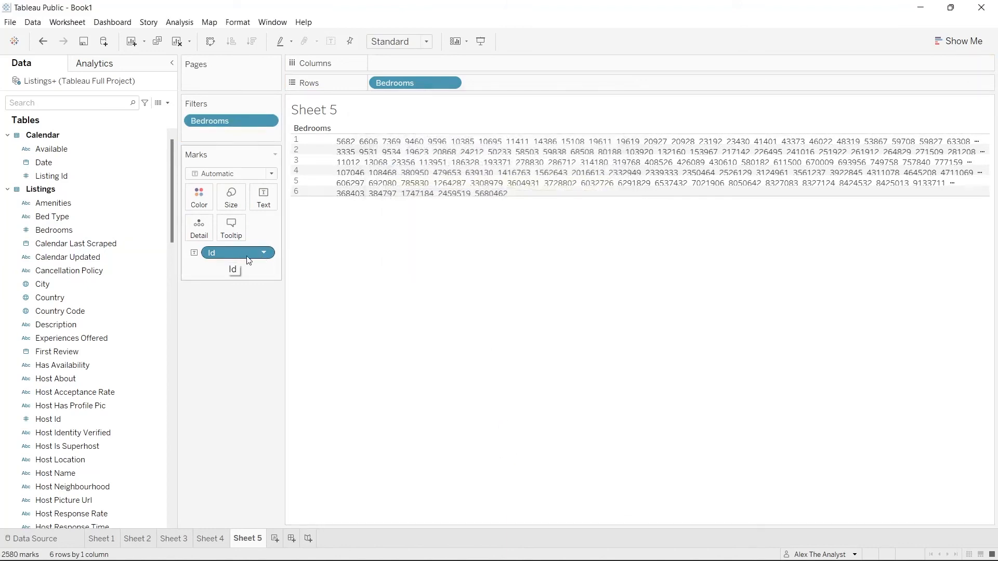
Step: Look through the options of the Id text field and remove it from the Marks card
left_click(264, 252)
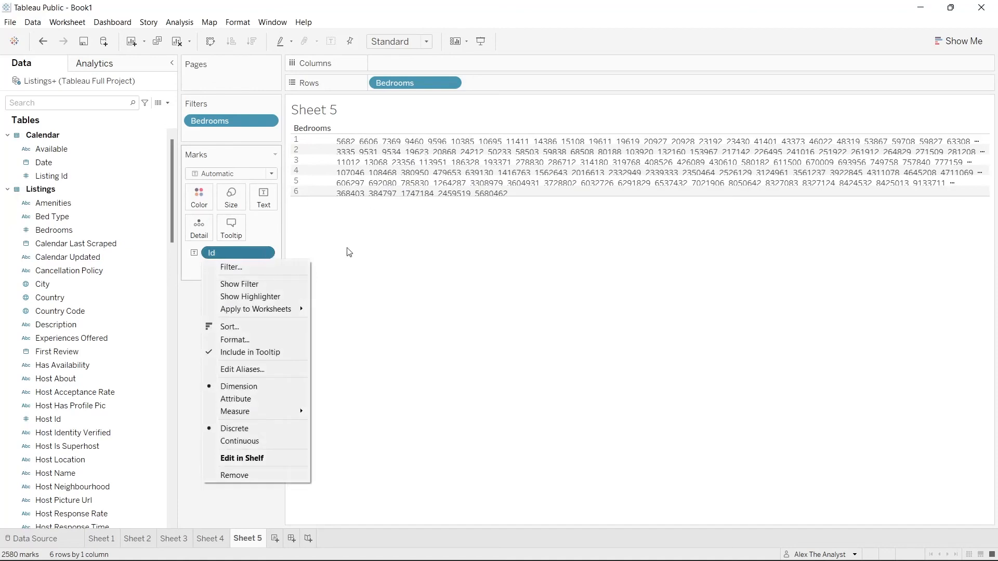
left_click(237, 254)
double_click(236, 251)
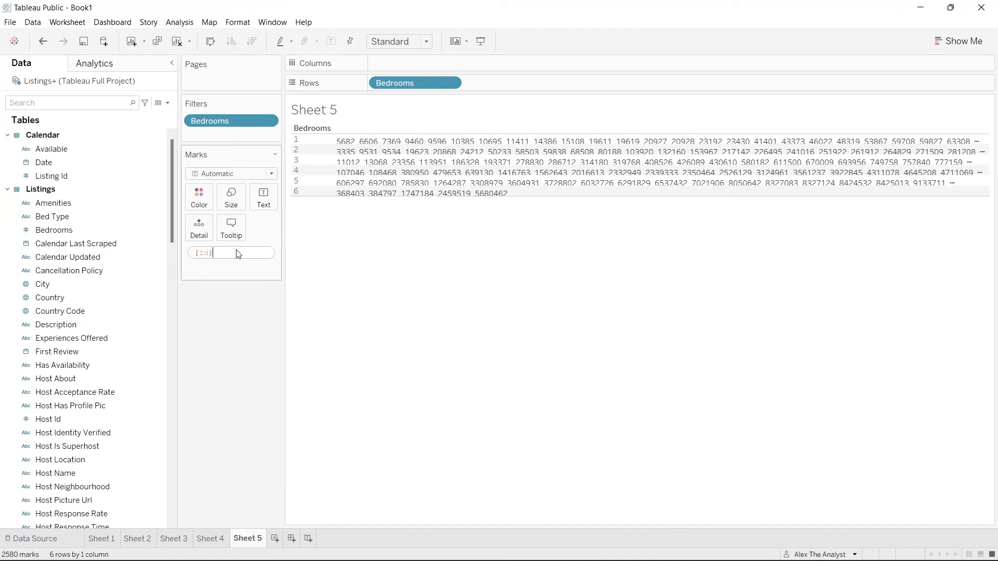
left_click(201, 305)
left_click_drag(234, 255, 98, 289)
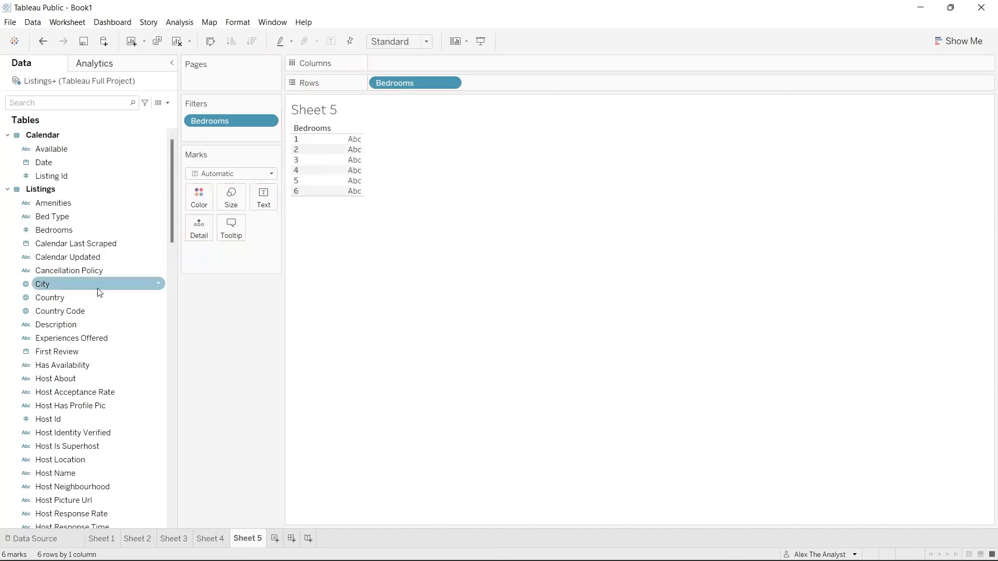
Step: Add the Listings table's Id field to the Marks card as a detail
scroll(85, 338, "down", 8)
left_click_drag(76, 370, 98, 355)
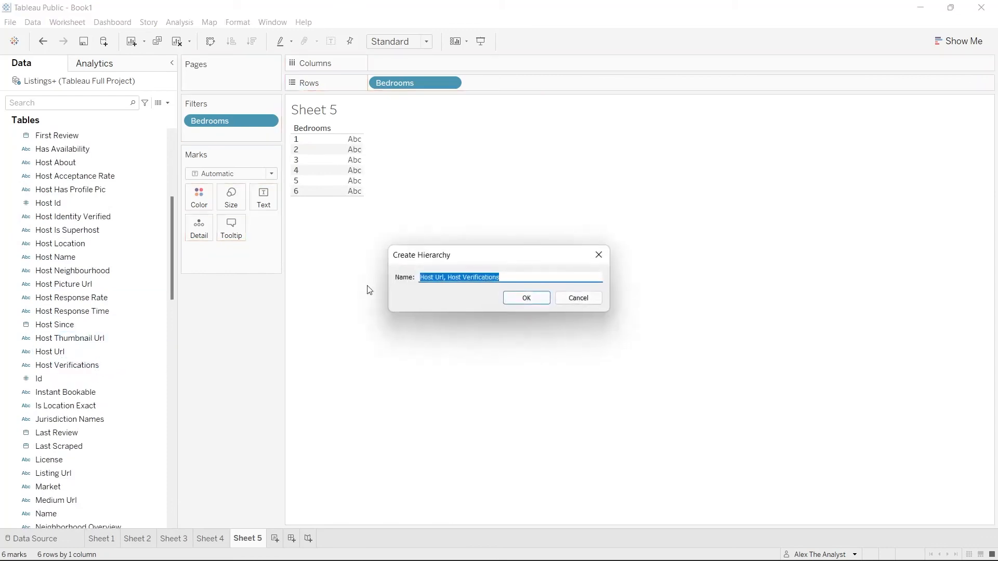
left_click(575, 298)
left_click_drag(106, 376, 232, 260)
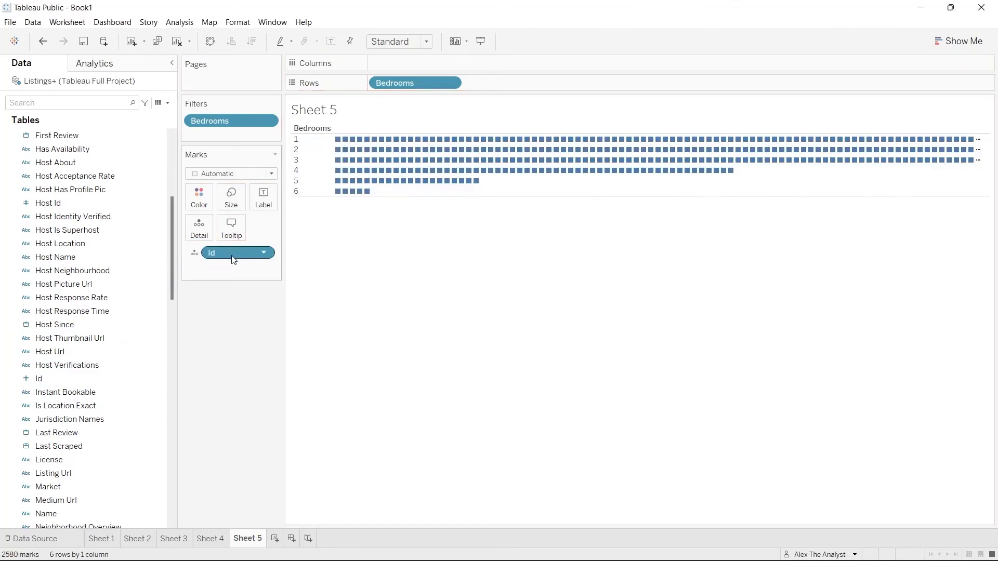
Step: Aggregate the Id detail field as a count and show it as text for each bedroom number
left_click(264, 253)
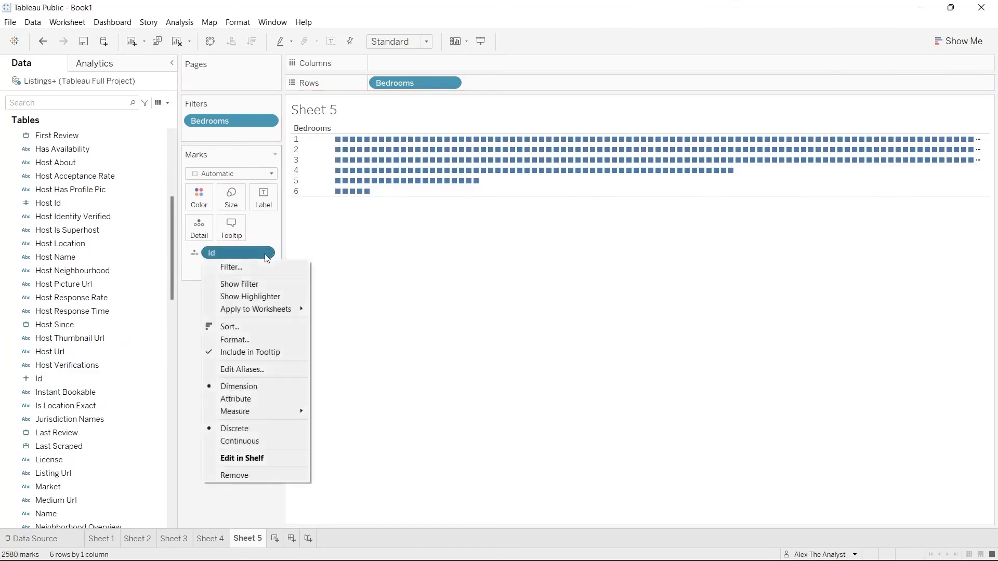
left_click(254, 399)
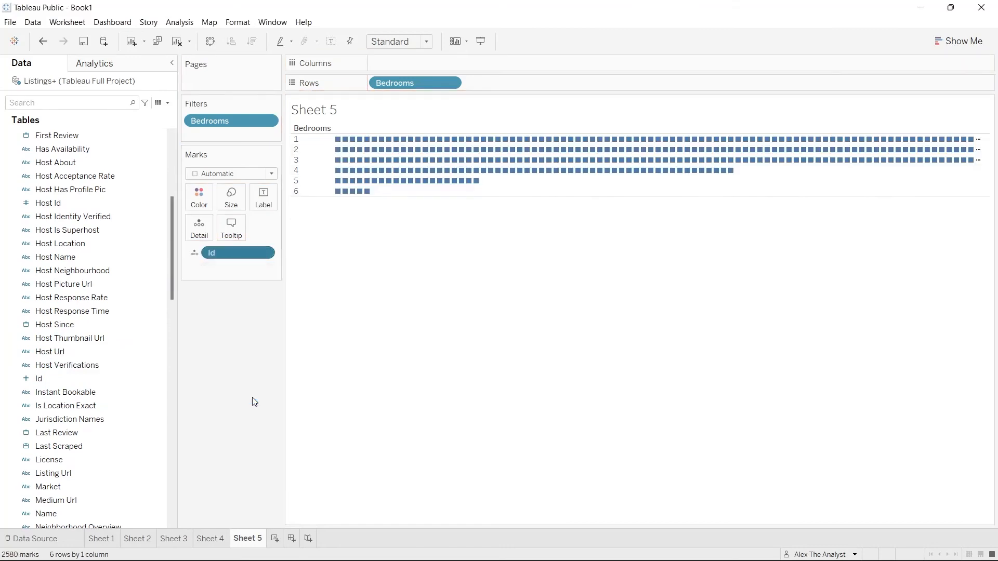
left_click(267, 254)
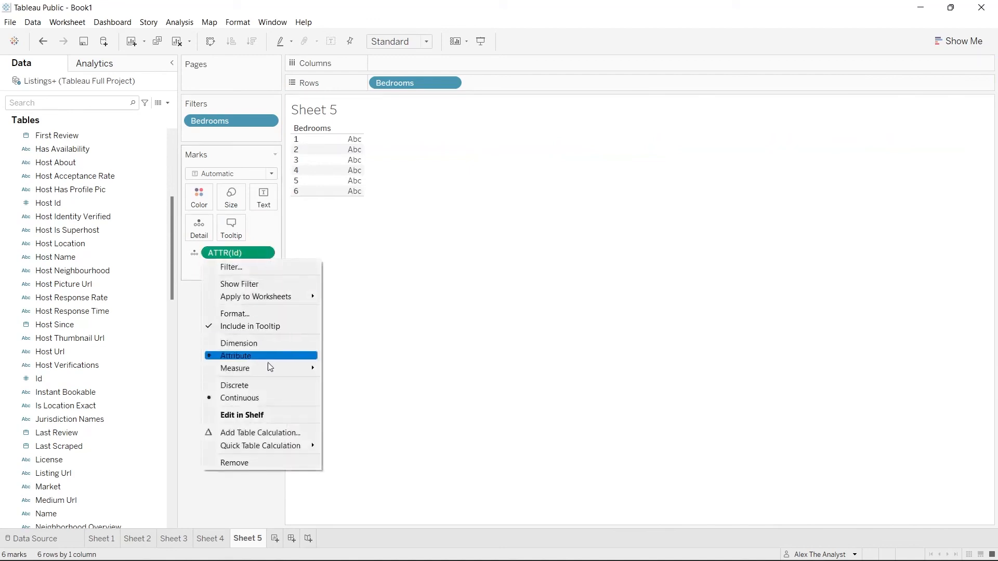
mouse_move(270, 372)
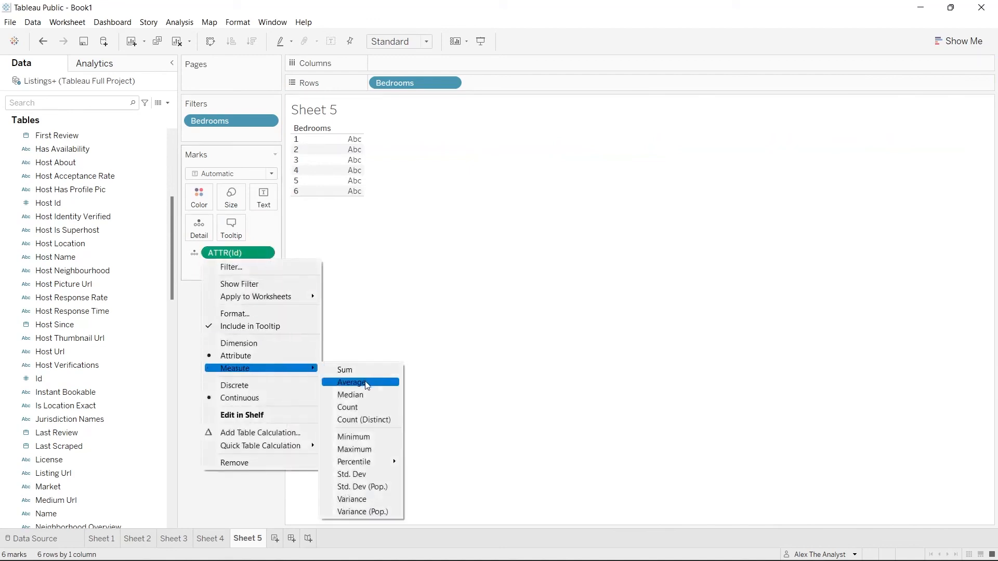
left_click(360, 407)
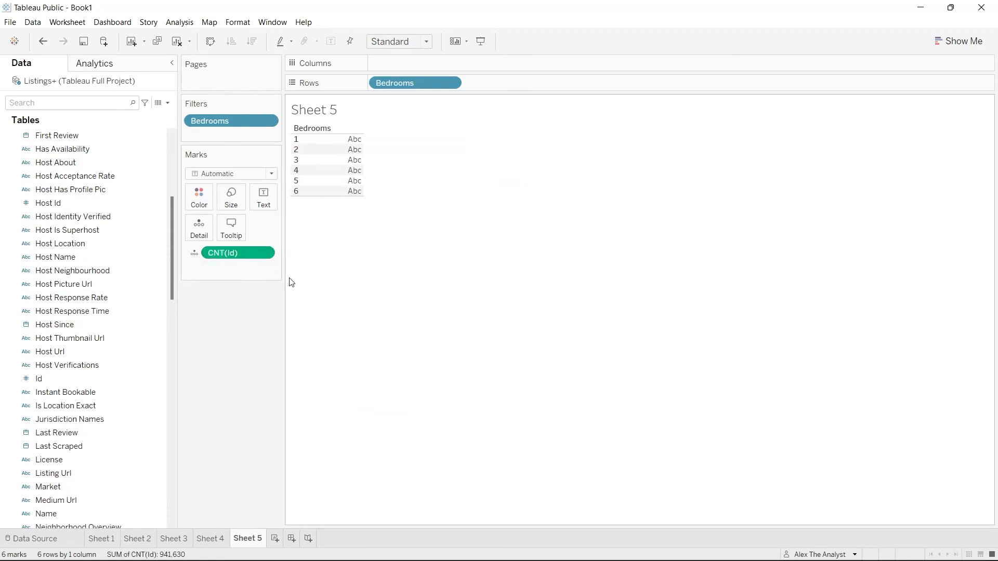
left_click(194, 253)
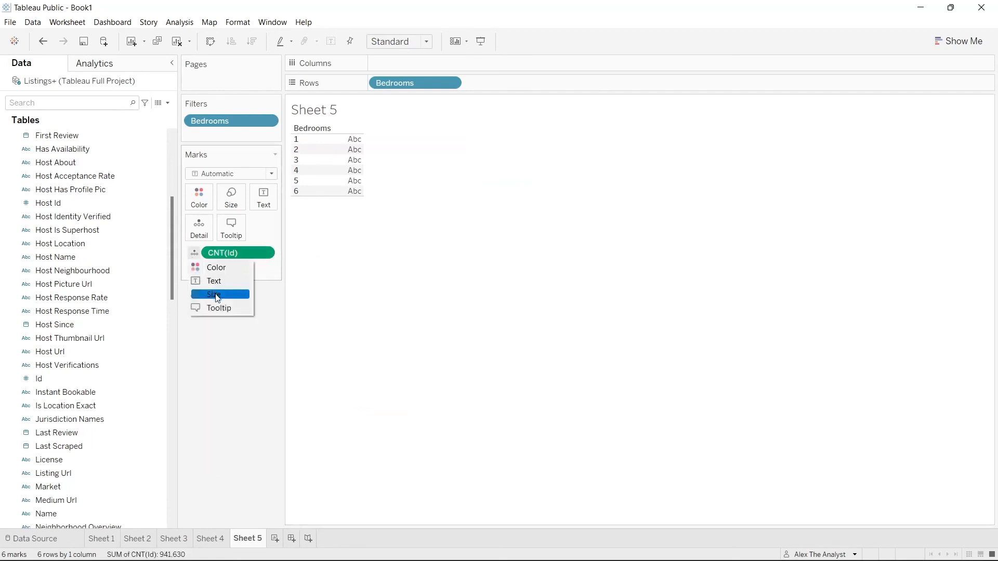
left_click(226, 282)
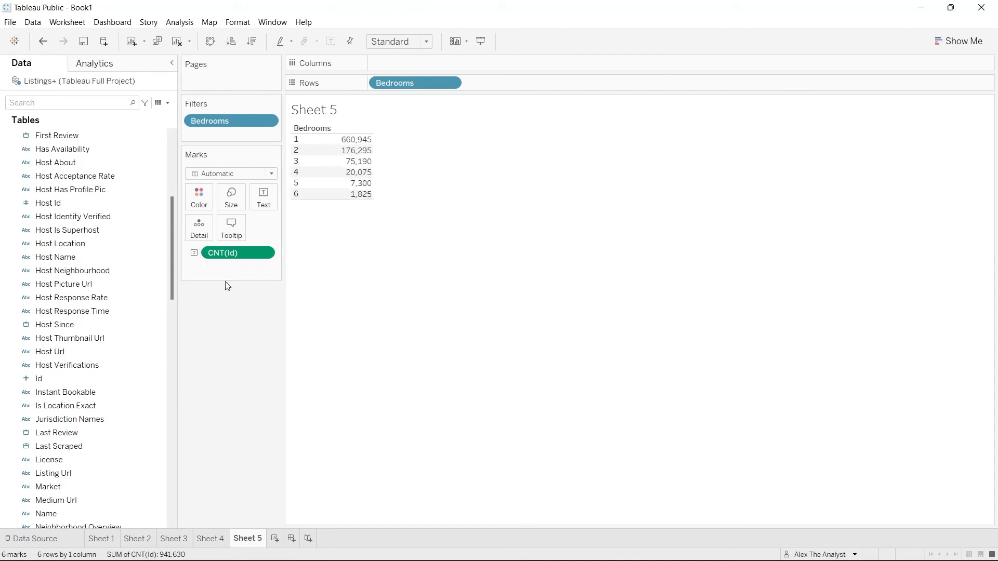
Step: Change the Id text field to a distinct count and compare the listing counts with Sheet 4's average price chart
left_click(266, 253)
mouse_move(290, 368)
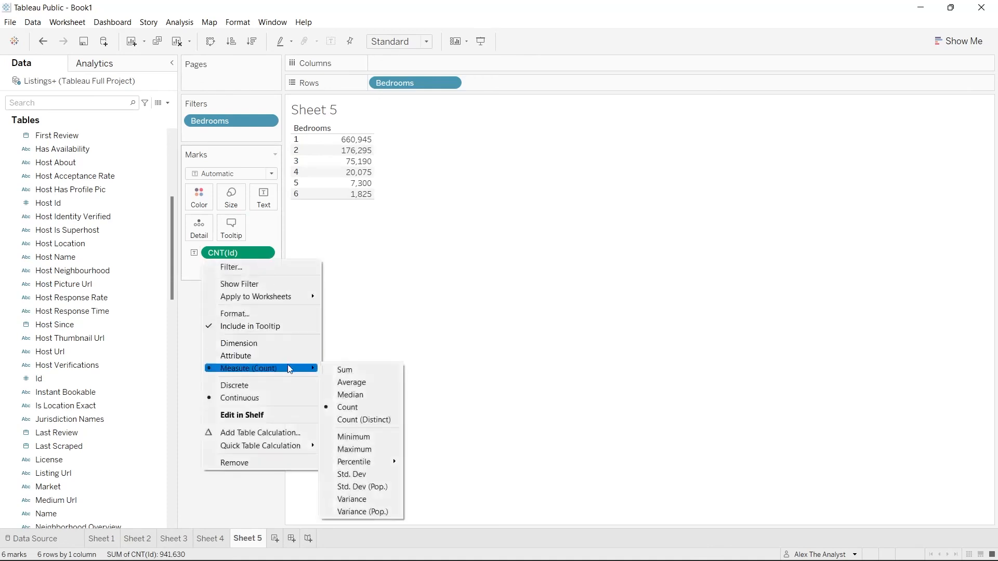
left_click(365, 420)
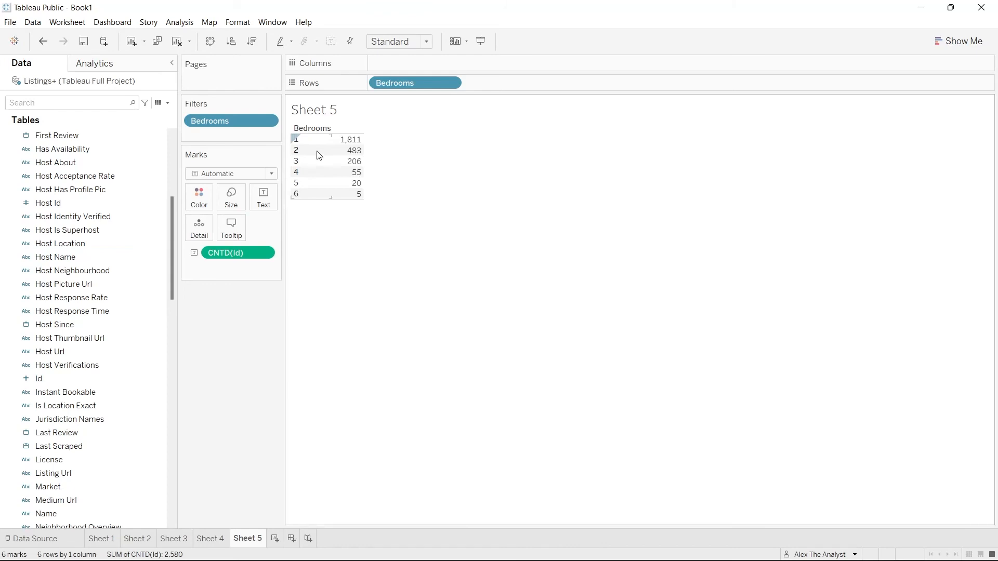
left_click(211, 539)
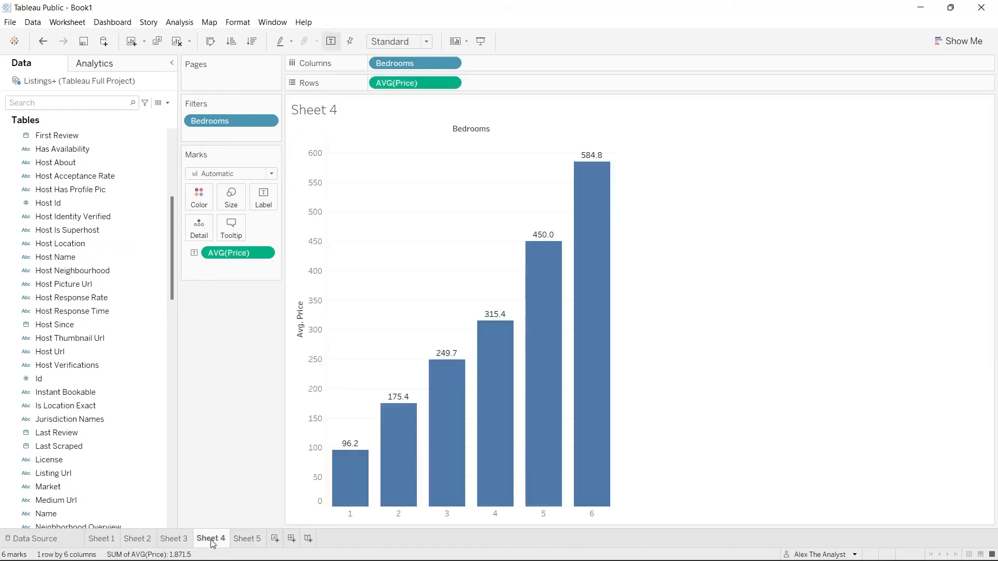
left_click(249, 539)
mouse_move(350, 148)
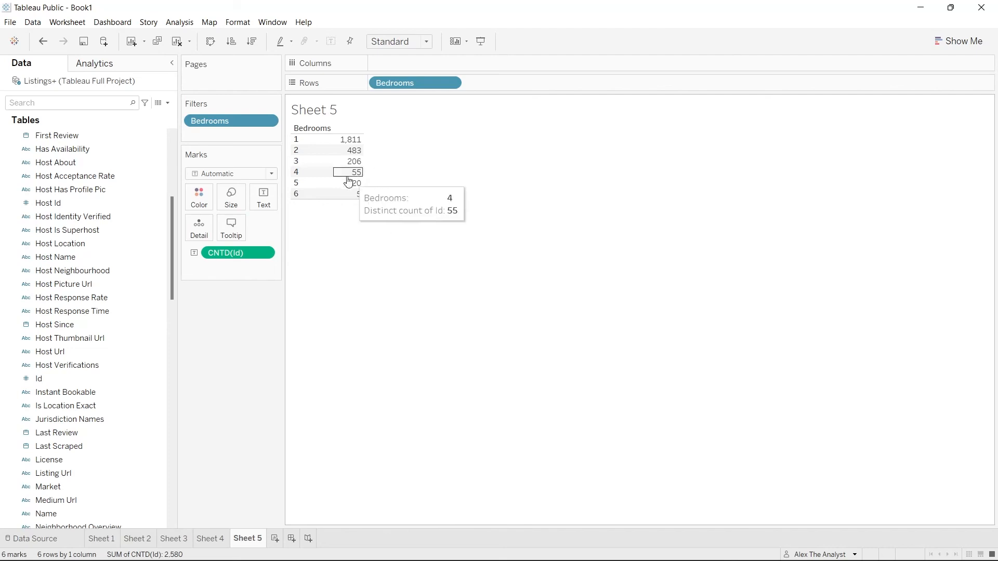
mouse_move(344, 193)
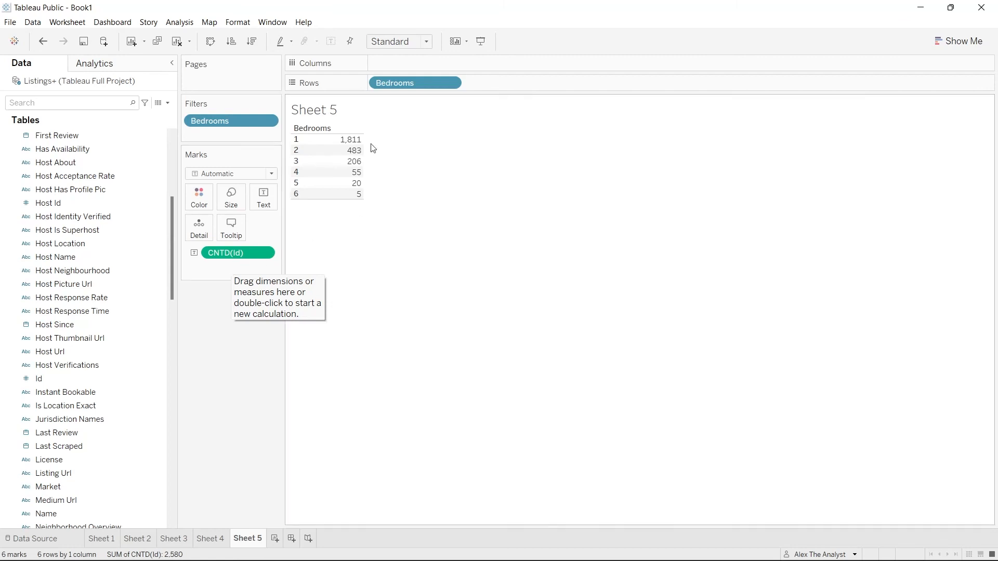
Step: Replace Sheet 5's title with "Distinct Count of Bedroom Listings" in bold
double_click(325, 109)
left_click_drag(458, 224, 295, 233)
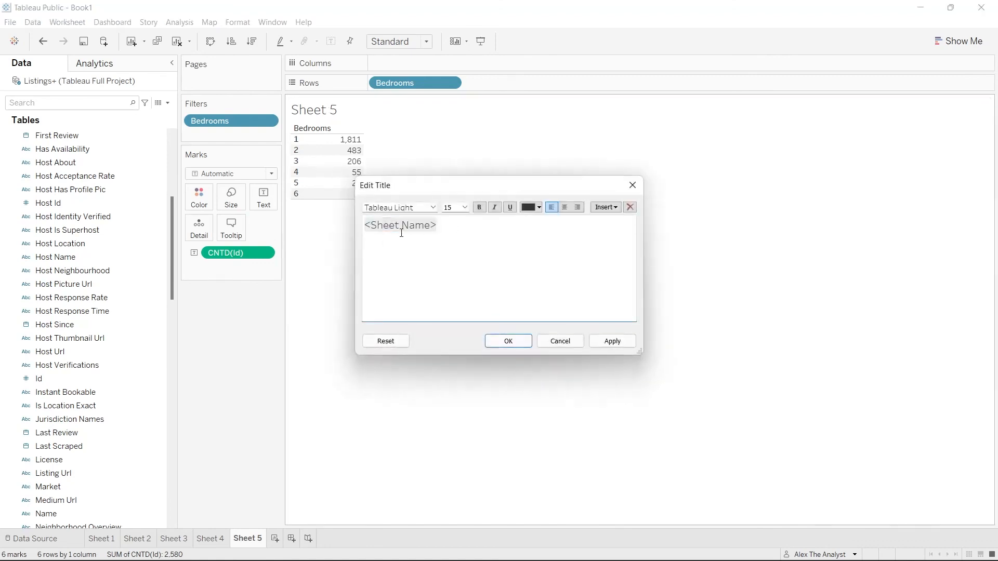
left_click_drag(403, 232, 351, 231)
type("D")
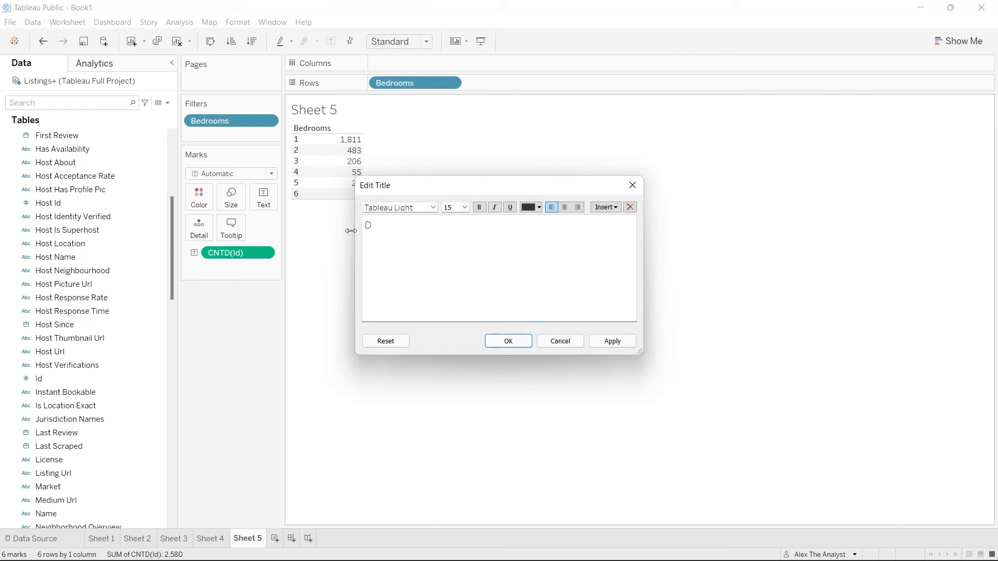
type("istinct Count of Bedroom Listings")
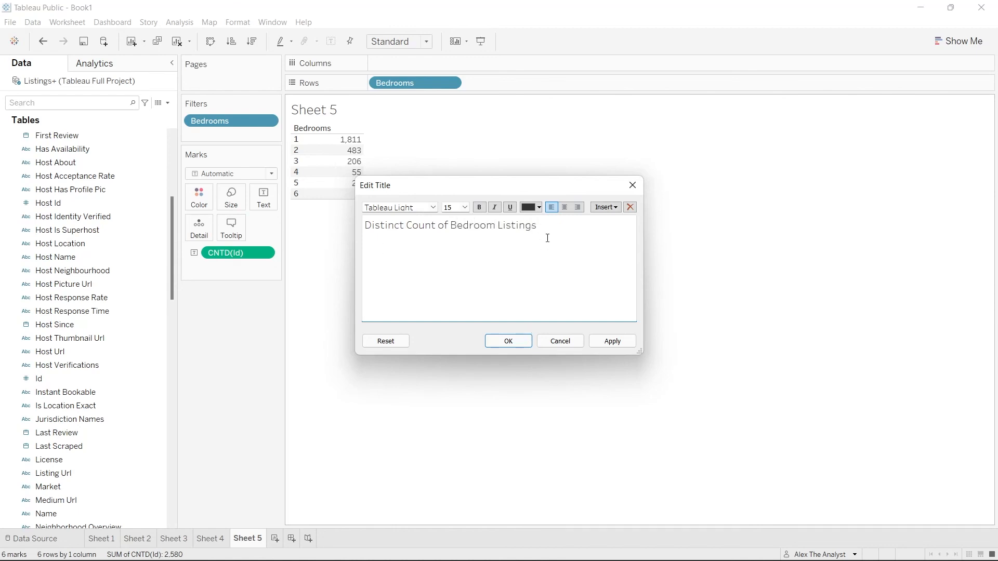
left_click_drag(544, 225, 440, 213)
left_click(480, 207)
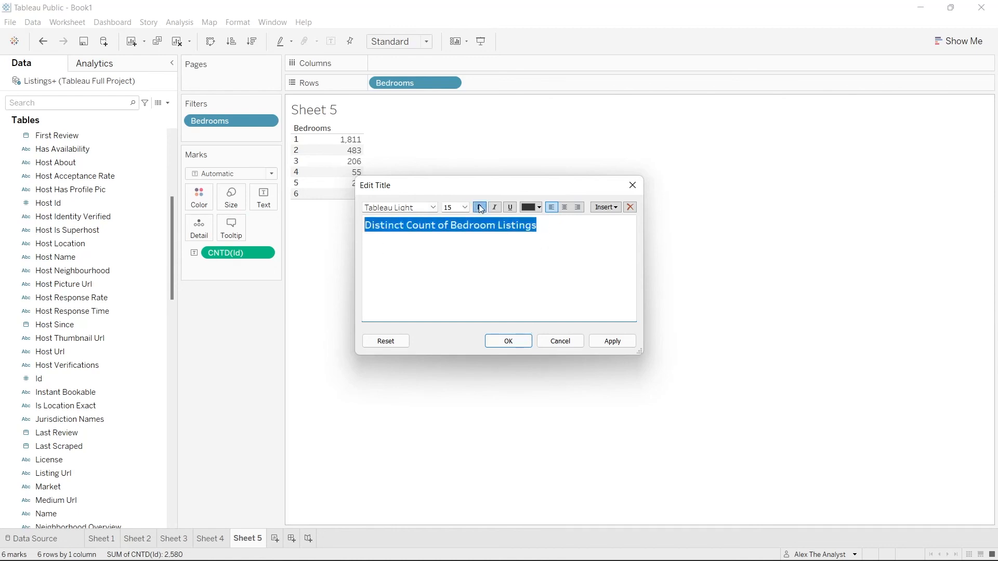
left_click(601, 341)
left_click(523, 345)
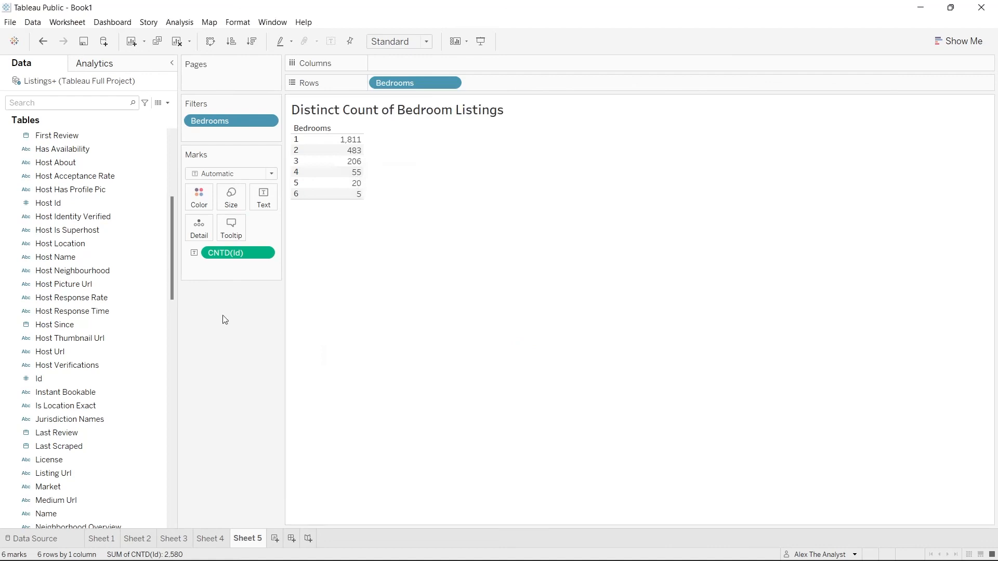
Step: Replace Sheet 4's title with "Avg Price Per Bedroom" in bold
left_click(212, 540)
double_click(328, 112)
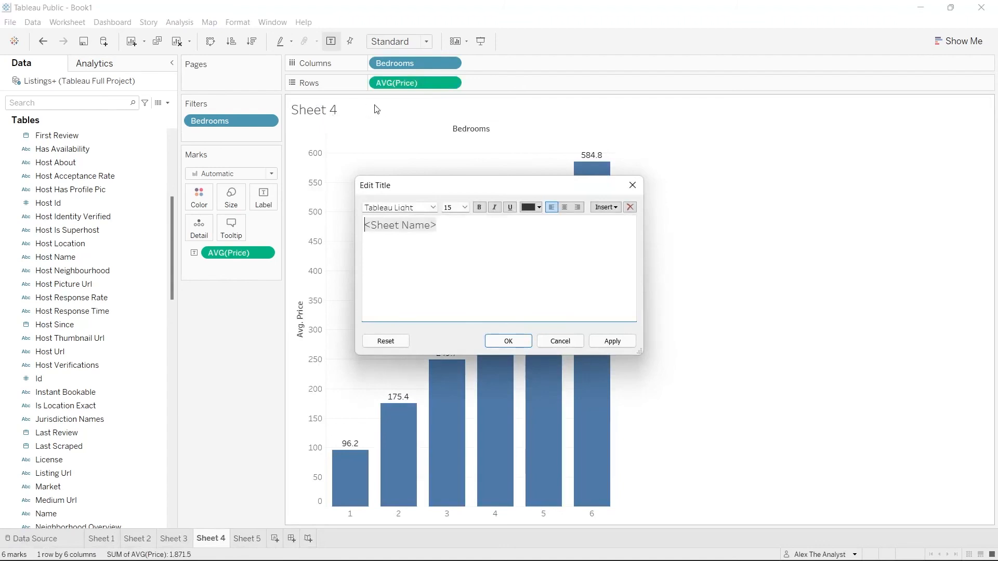
key("ctrl+a")
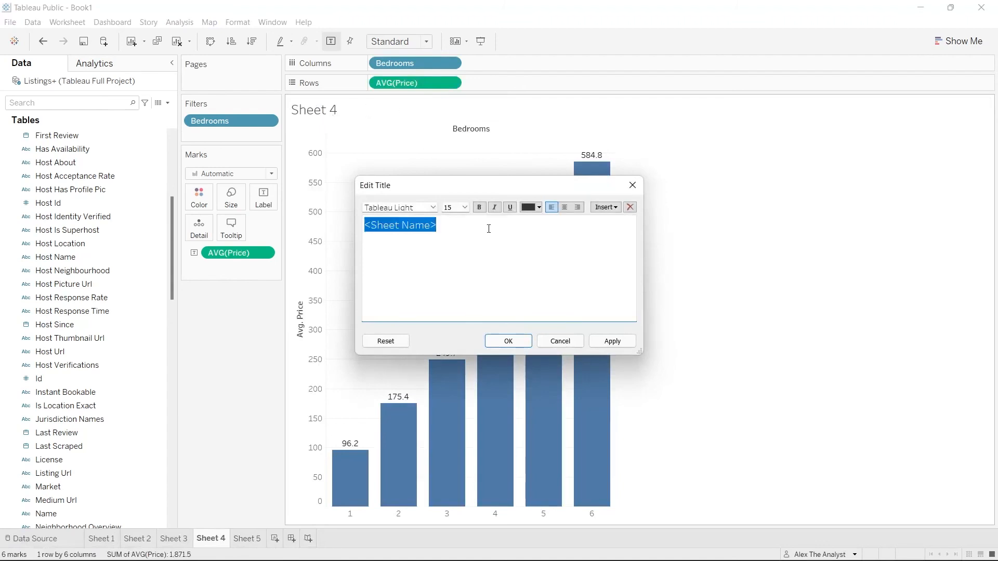
type("Avg ")
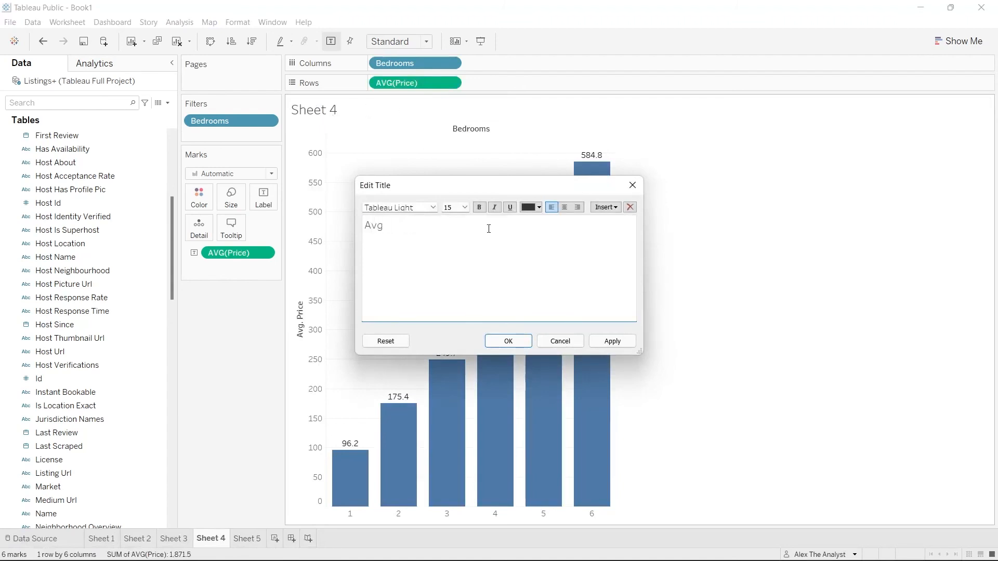
type("Proce Per Bedroom")
left_click(399, 229)
key("BackSpace")
type("i")
left_click_drag(452, 234, 363, 227)
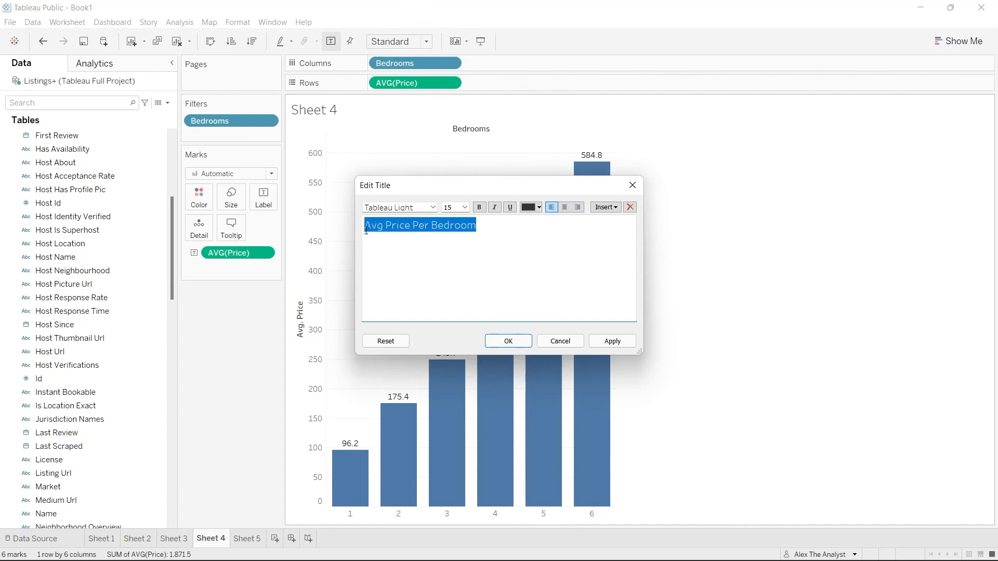
left_click(613, 341)
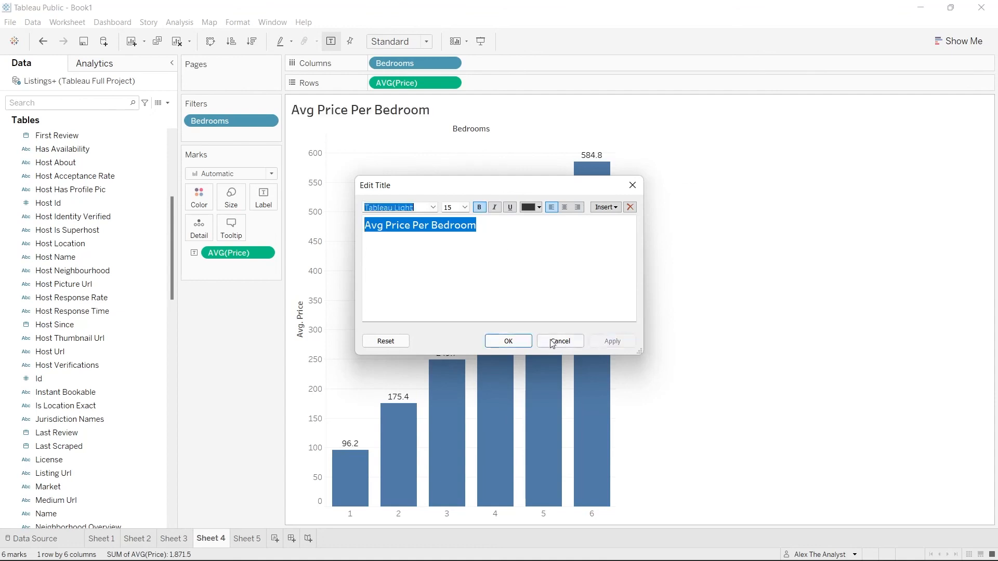
left_click(508, 341)
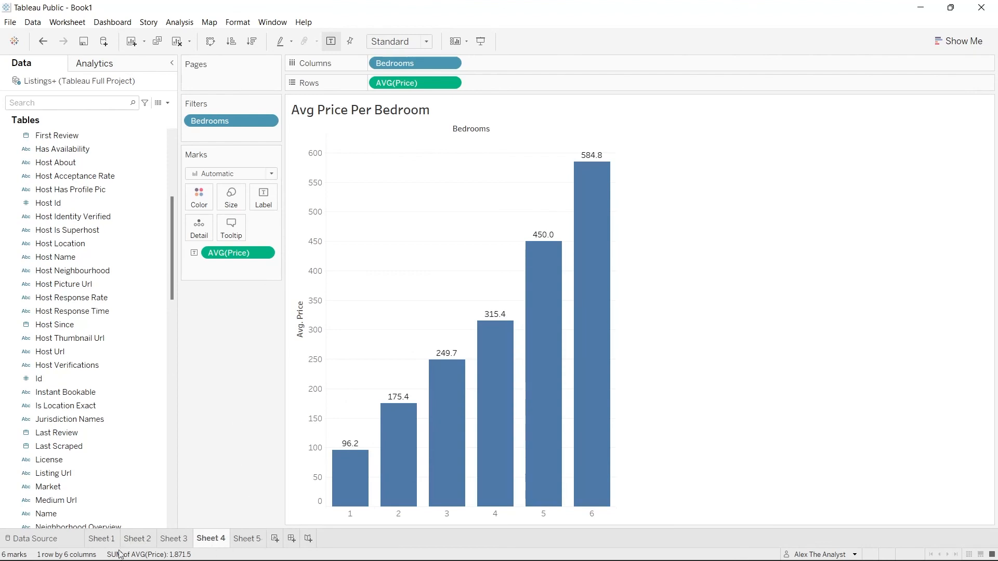
Step: Create a new dashboard and set its size to Automatic
left_click(292, 539)
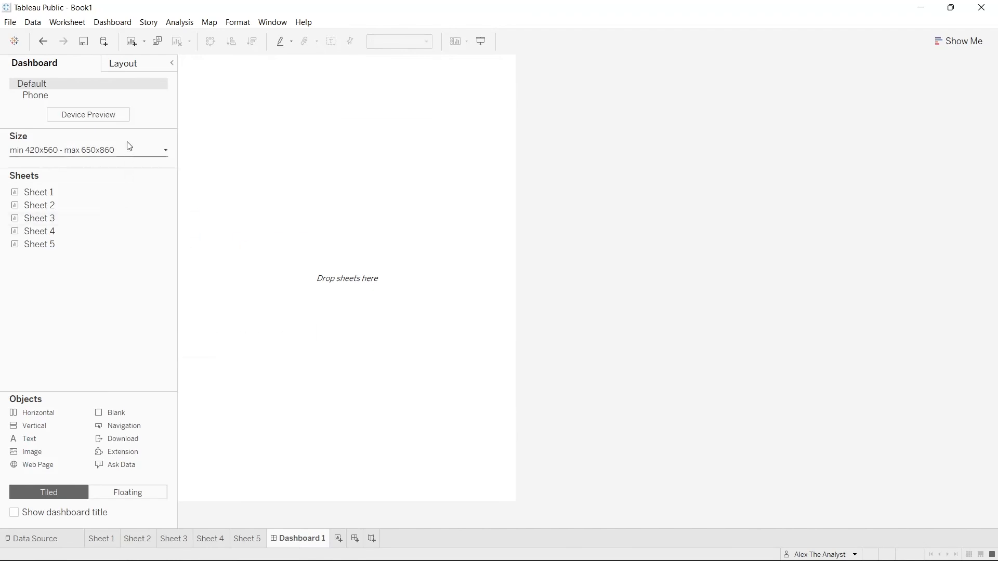
left_click(98, 150)
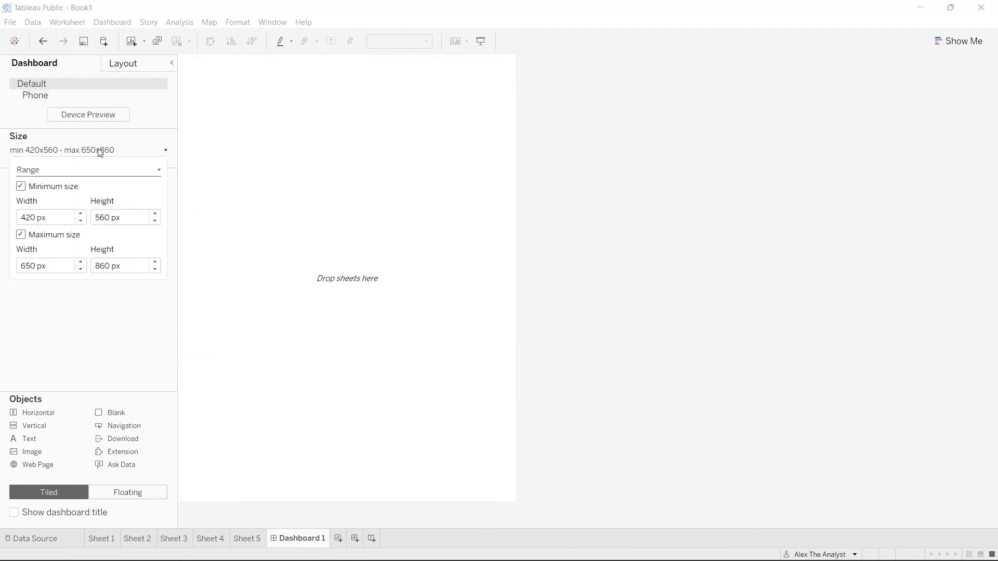
left_click(93, 169)
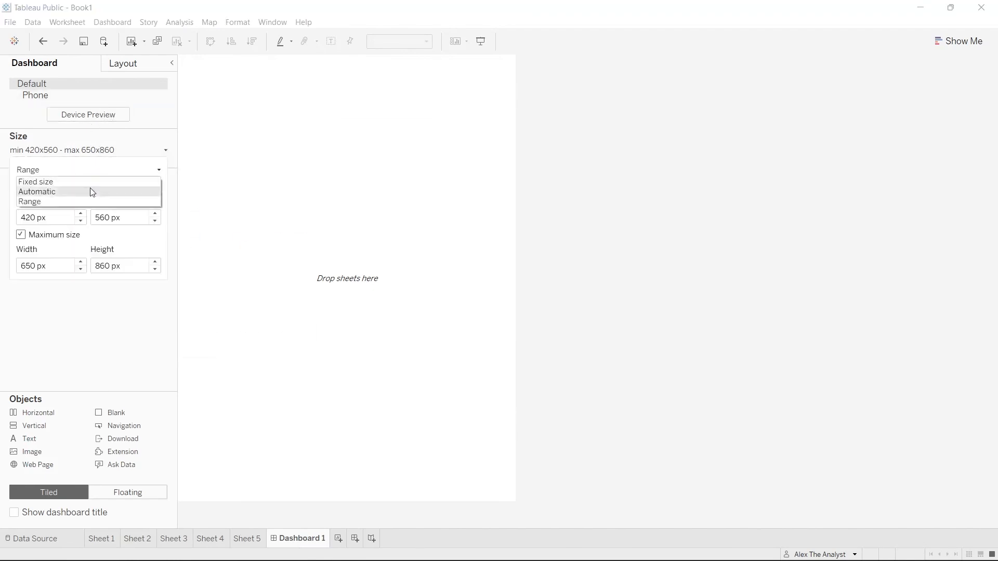
left_click(92, 193)
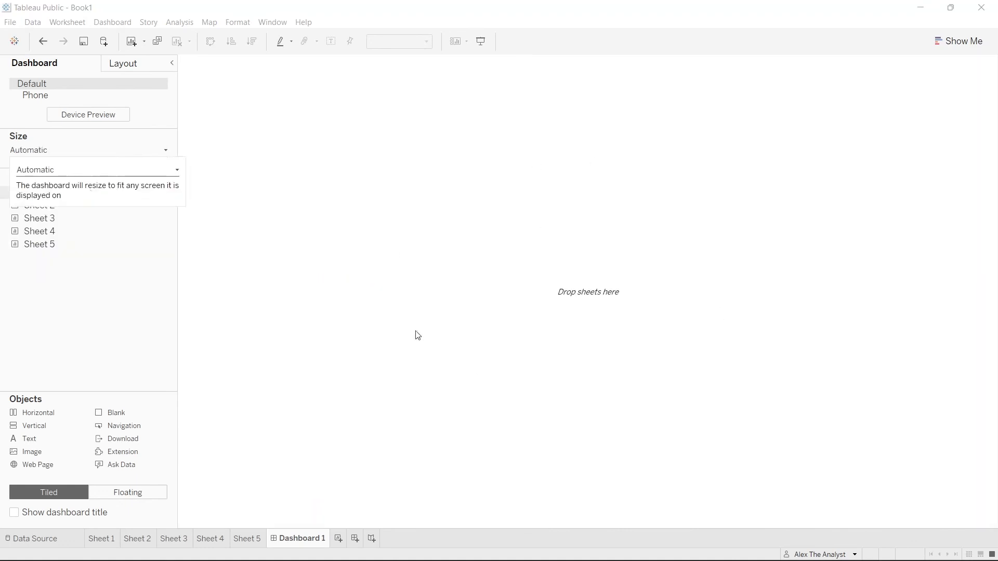
left_click(59, 277)
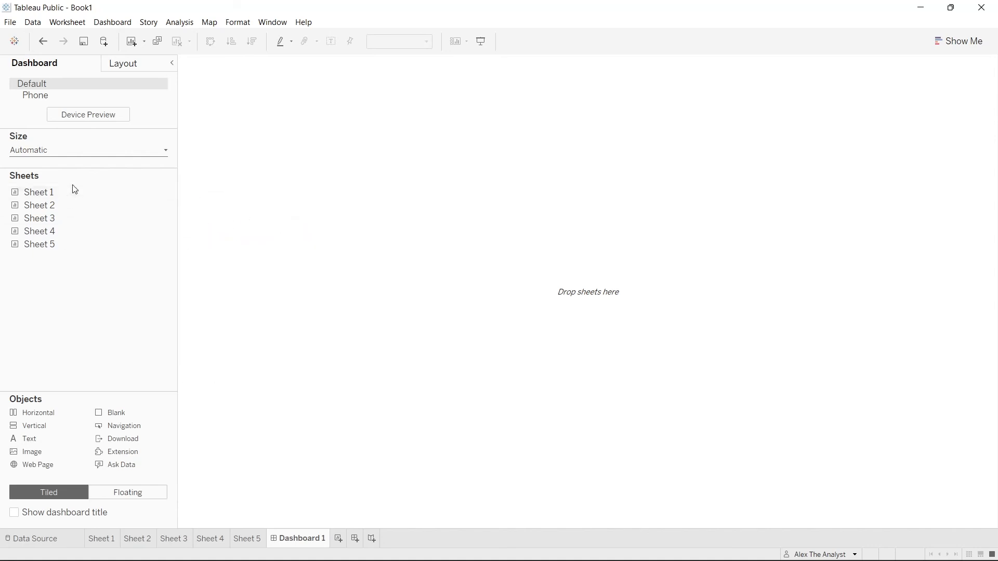
Step: Add the Sheet 1 bar chart to the dashboard and place the Sheet 2 zipcode map to its left
left_click_drag(76, 196, 295, 310)
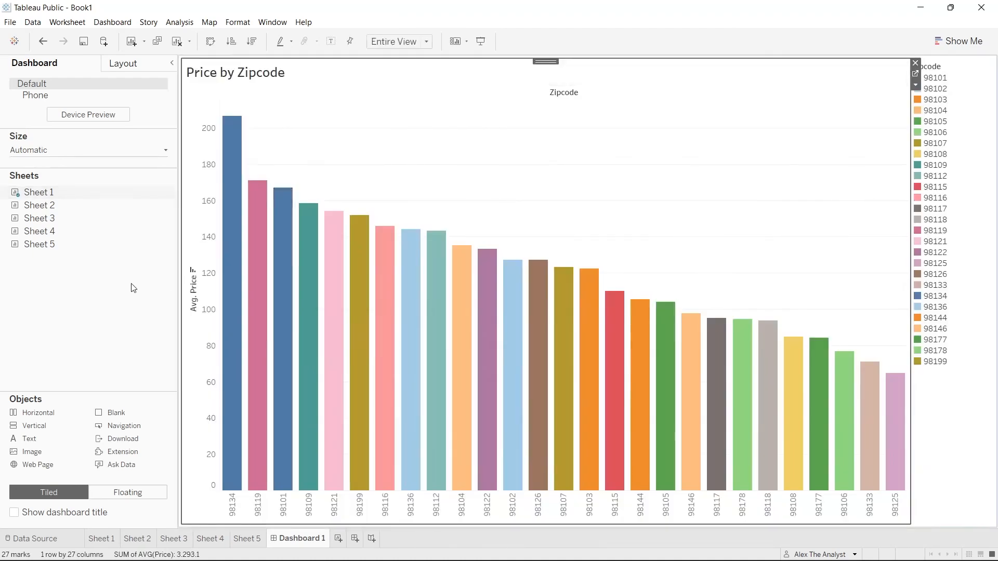
left_click_drag(91, 205, 226, 215)
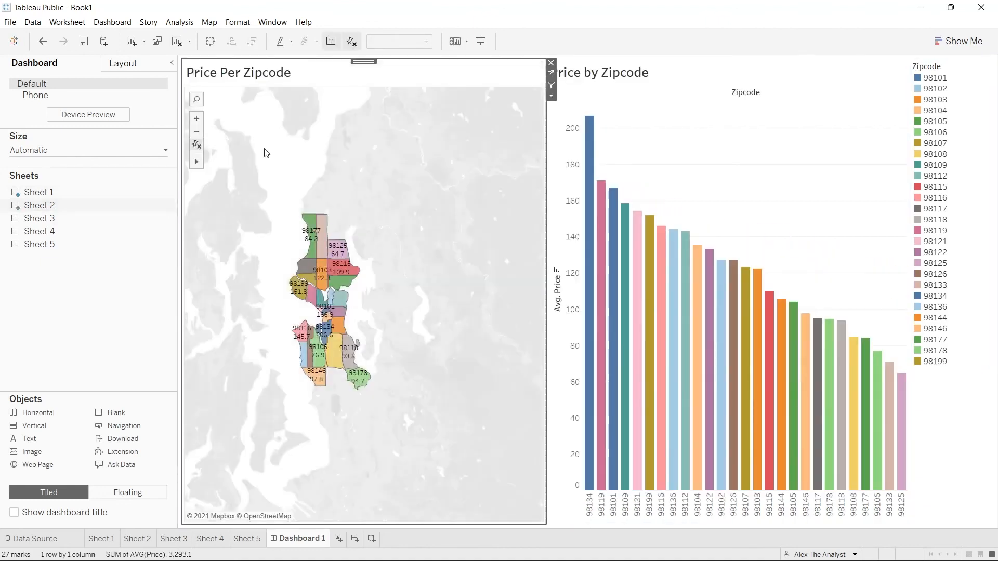
left_click(197, 119)
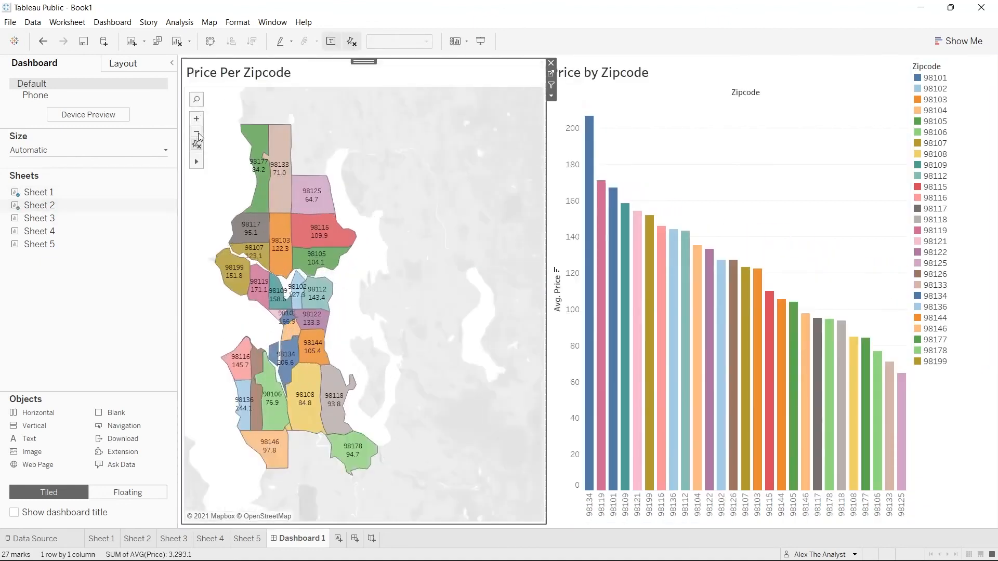
left_click(197, 132)
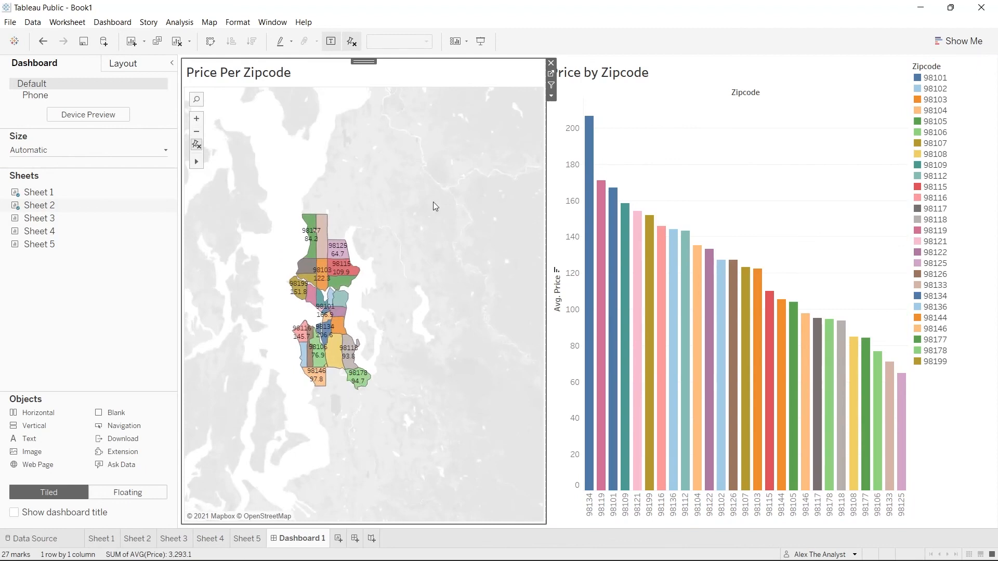
Step: Add the Sheet 3 revenue chart beside the zipcode bar chart and Sheet 4 across the full width above the other charts
left_click_drag(125, 223, 824, 287)
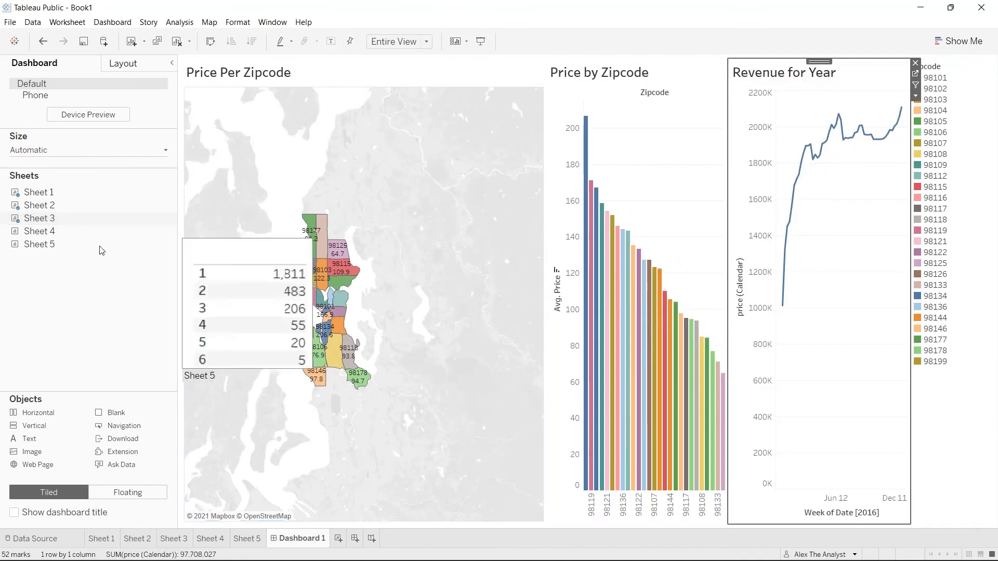
mouse_move(89, 230)
left_mouse_down()
mouse_move(330, 114)
mouse_move(558, 123)
mouse_move(540, 63)
left_mouse_up()
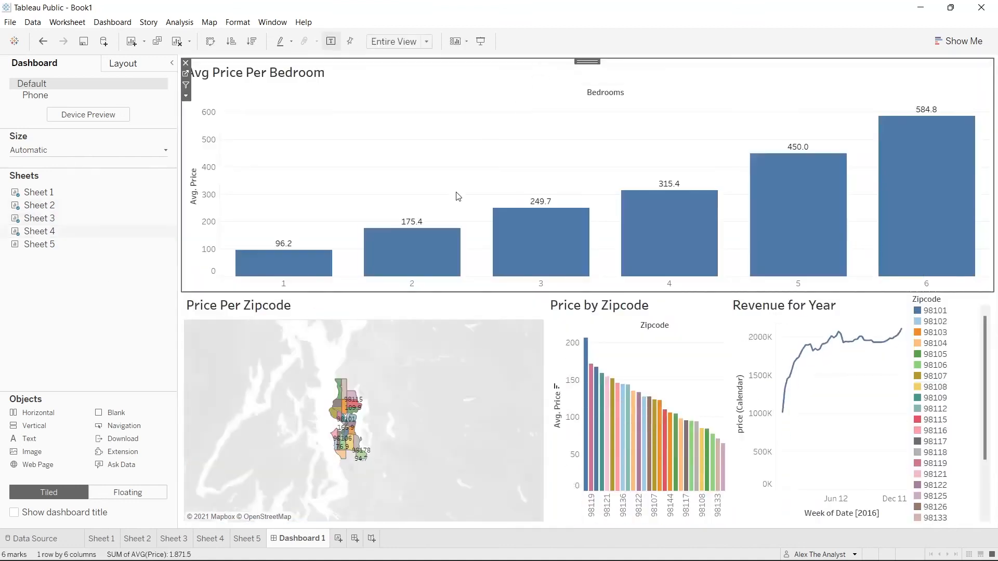
mouse_move(858, 351)
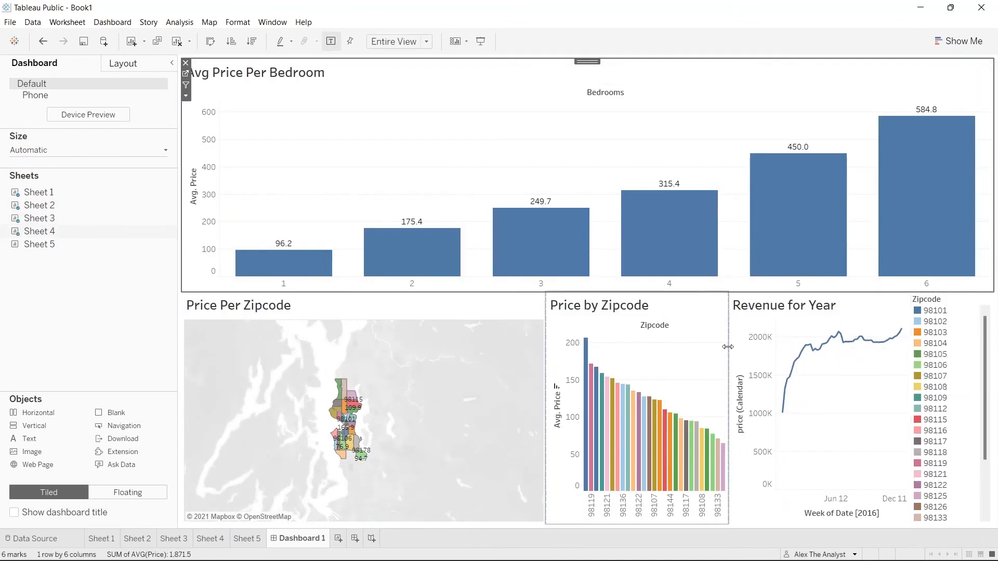
Step: Place the Zipcode legend between the Price by Zipcode and Revenue for Year charts and narrow the map pane beside them
left_click(951, 302)
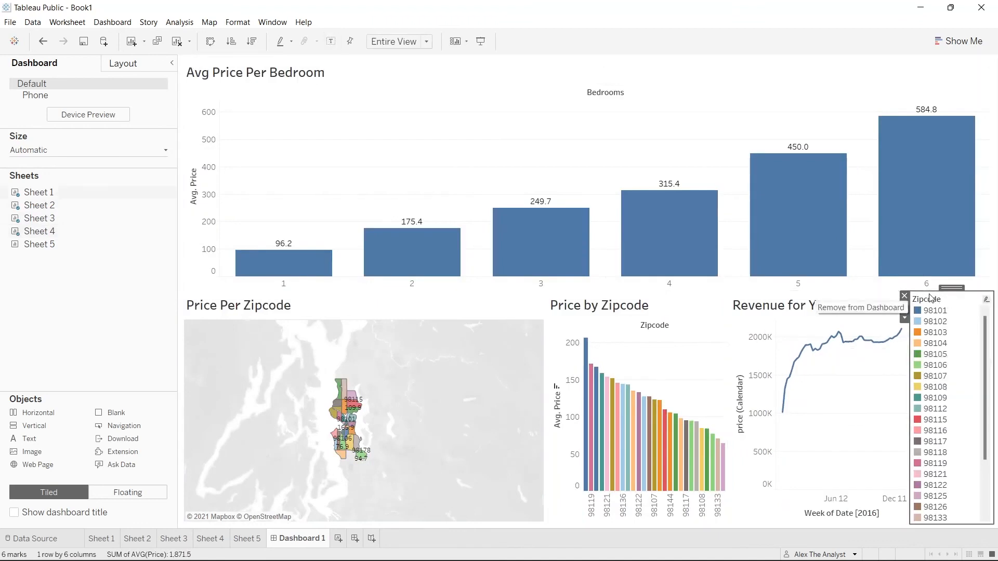
left_click_drag(951, 297, 697, 348)
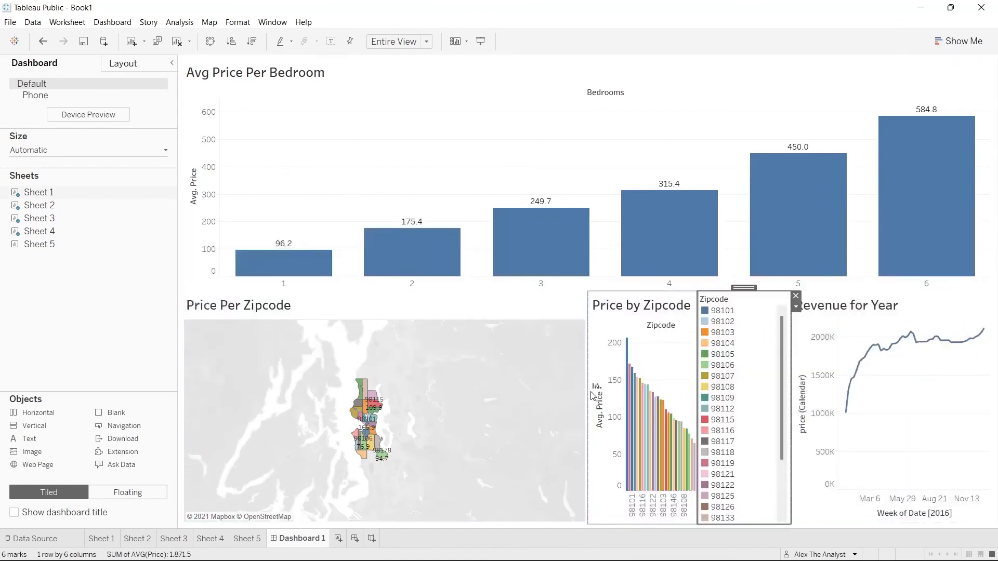
left_click_drag(588, 388, 414, 391)
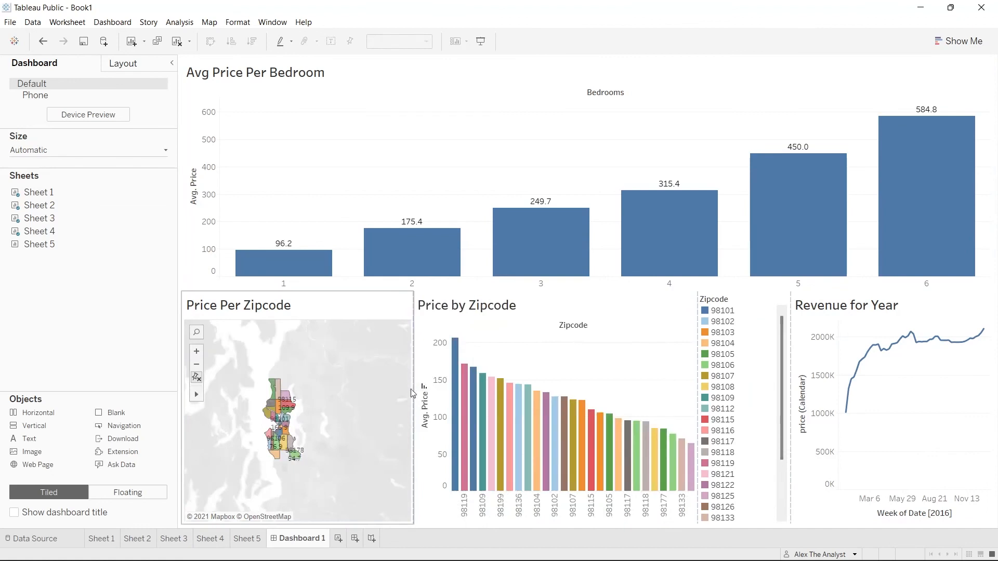
left_click_drag(412, 389, 328, 388)
Step: Zoom the Price Per Zipcode map so the coloured Seattle zipcode areas fill its narrow pane
left_click(202, 352)
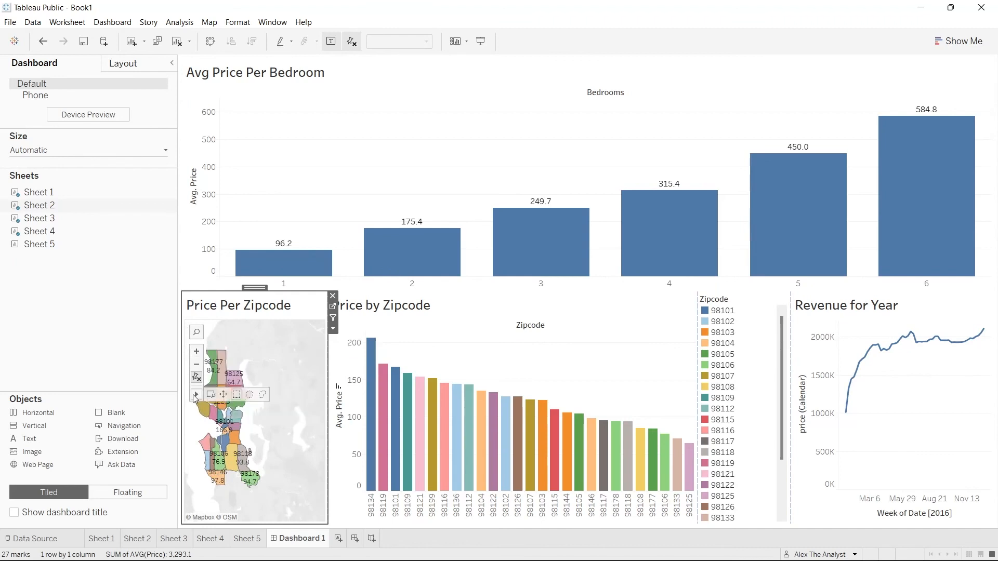
left_click_drag(275, 381, 284, 335)
left_click(196, 351)
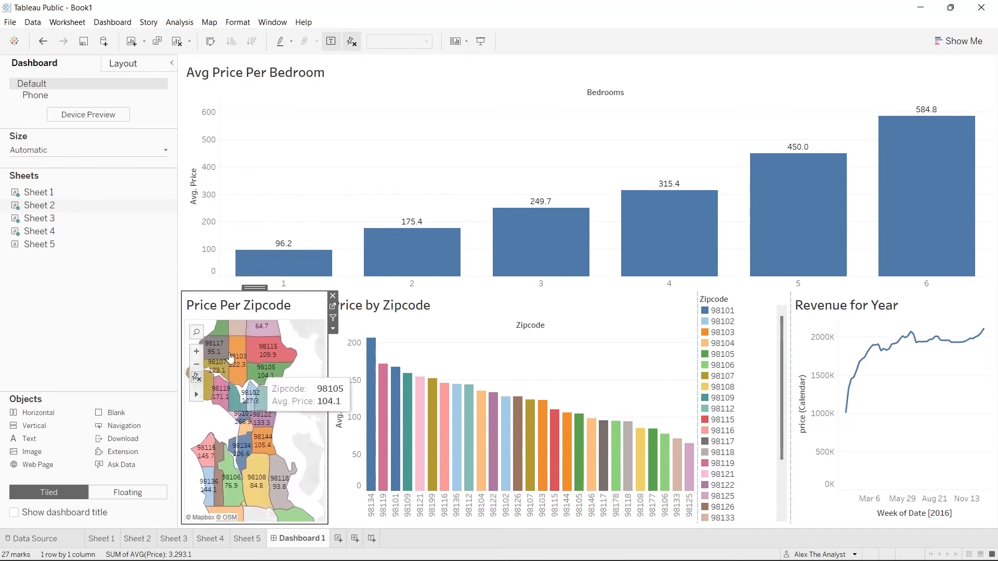
left_click(197, 363)
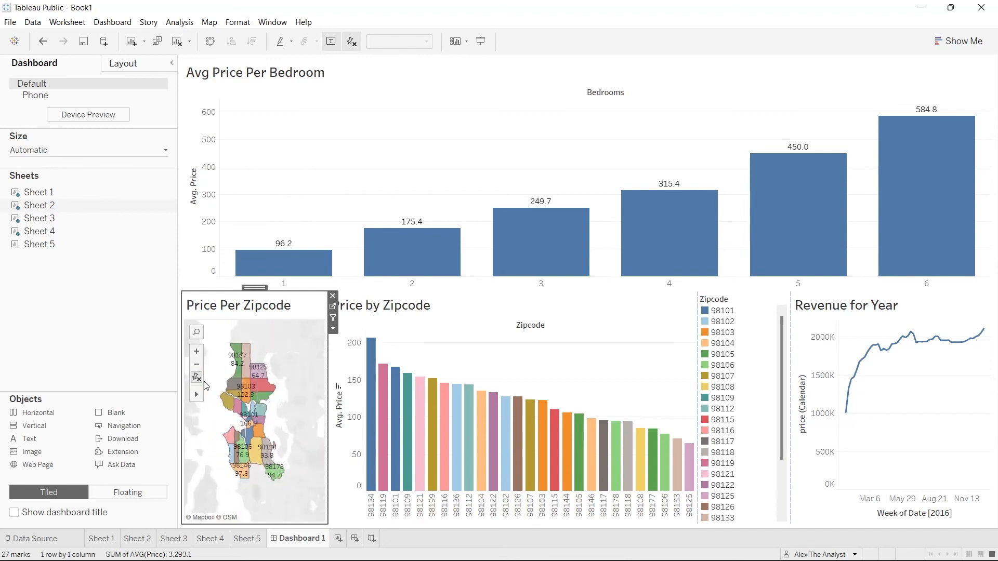
mouse_move(200, 395)
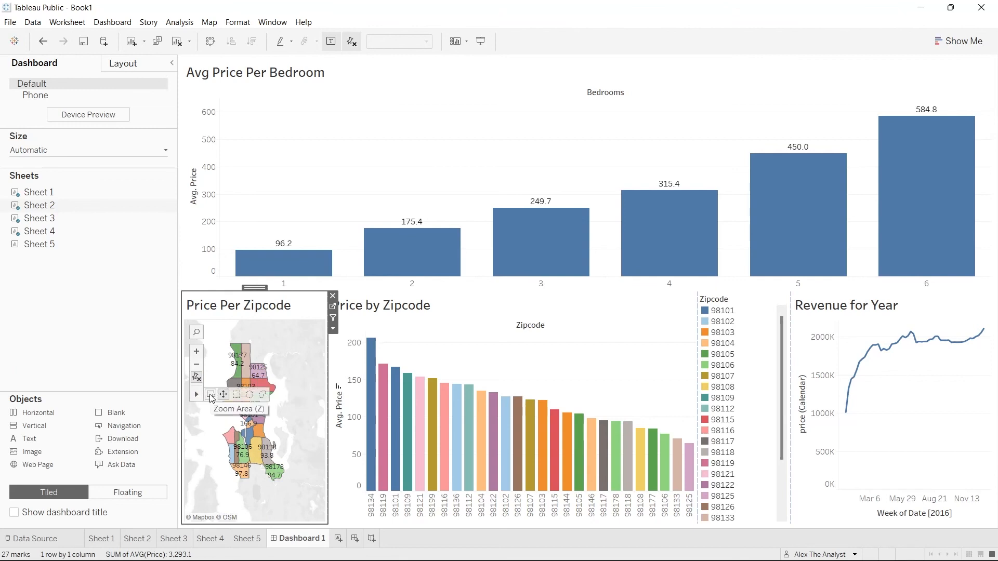
left_click(210, 395)
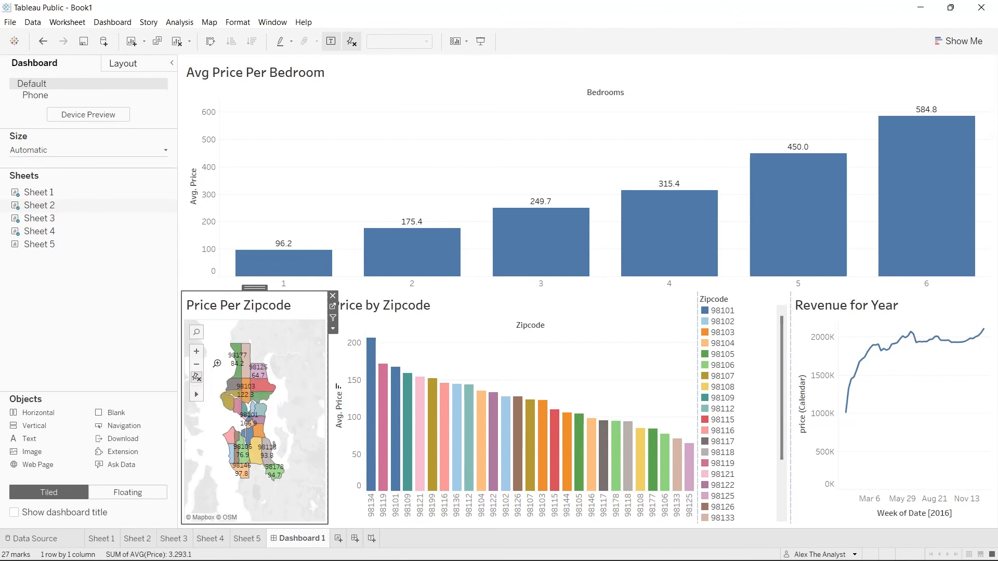
left_click_drag(211, 339, 294, 487)
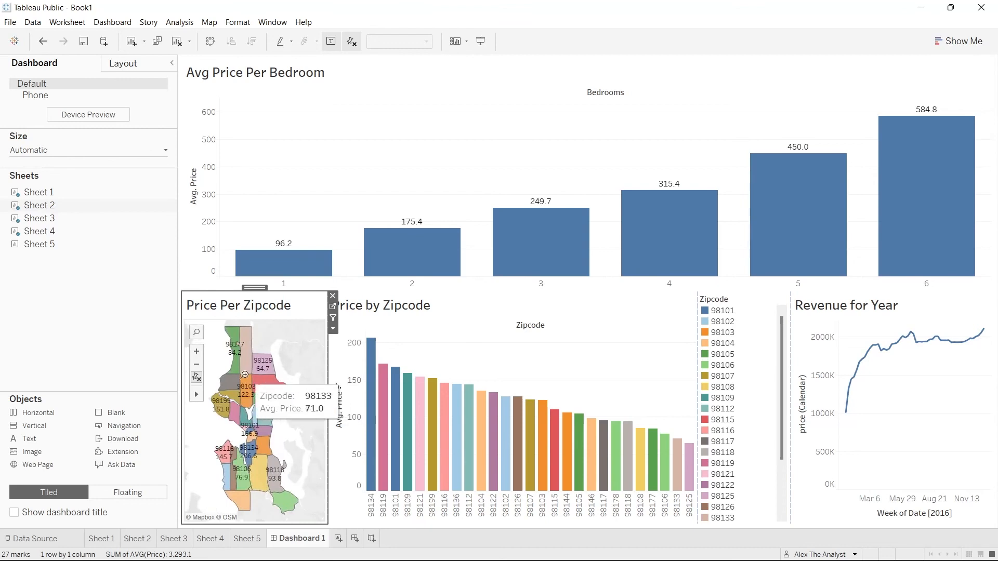
mouse_move(197, 396)
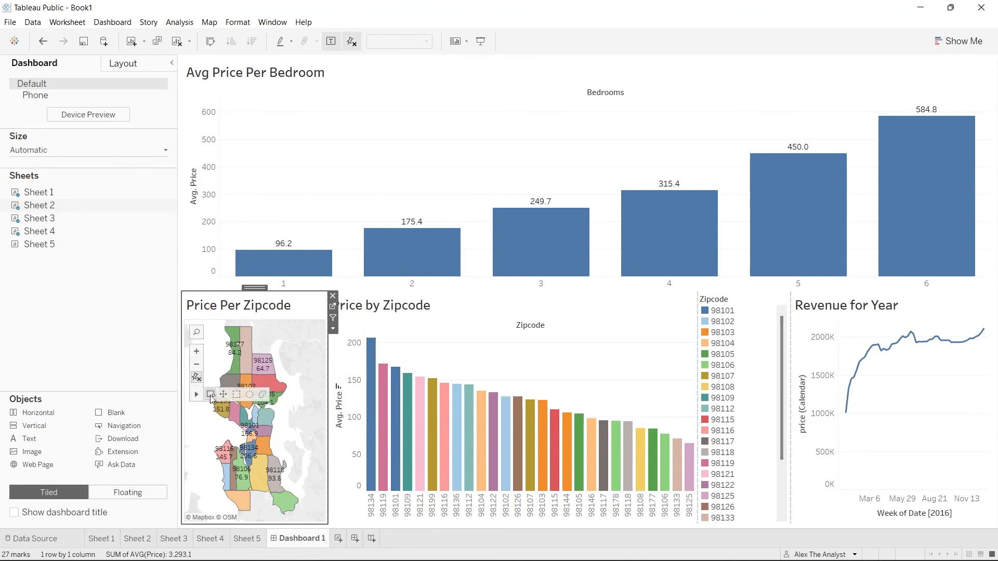
left_click(210, 395)
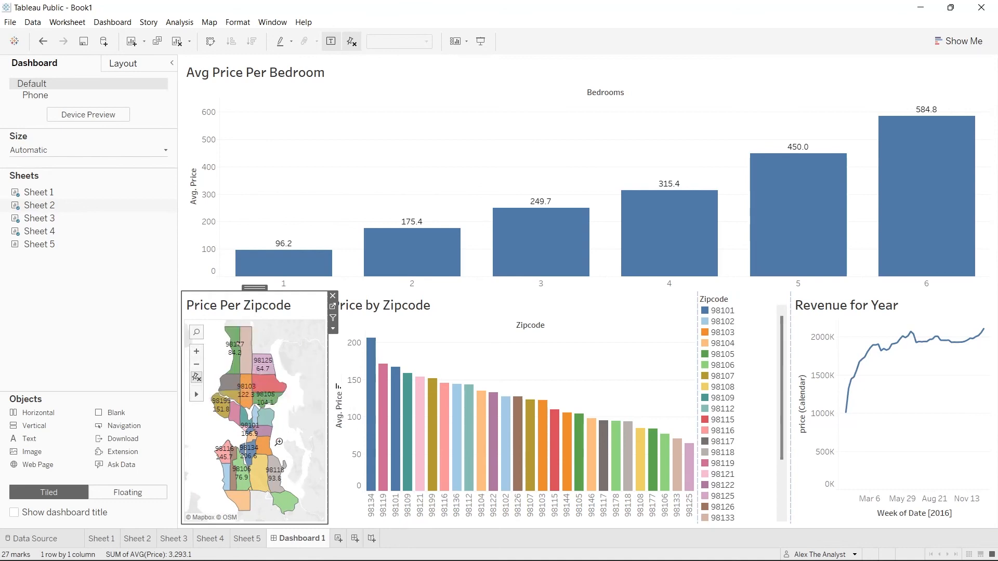
Step: Narrow the Price by Zipcode chart and the Zipcode legend to give the Revenue for Year chart more width
left_click(471, 304)
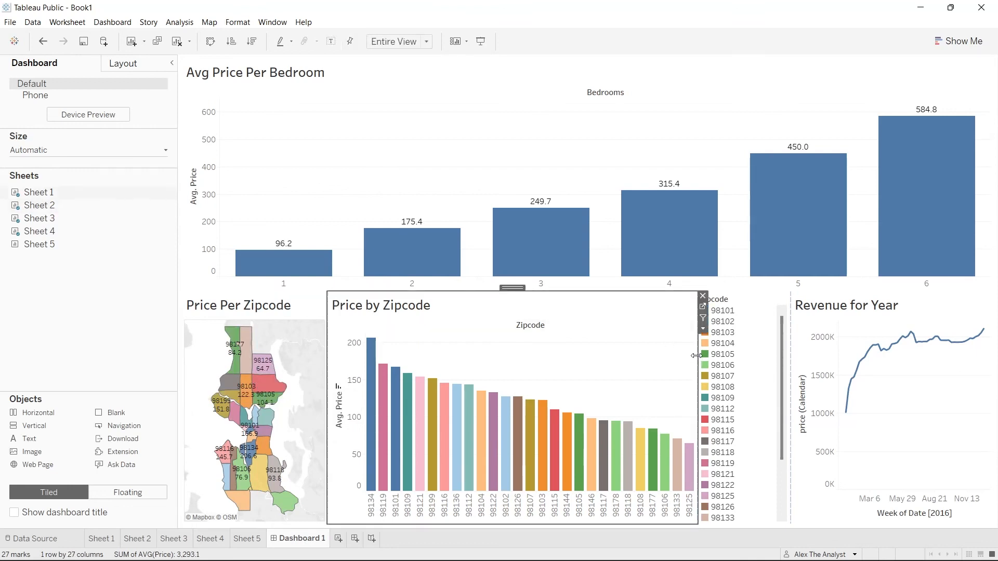
left_click_drag(697, 356, 539, 364)
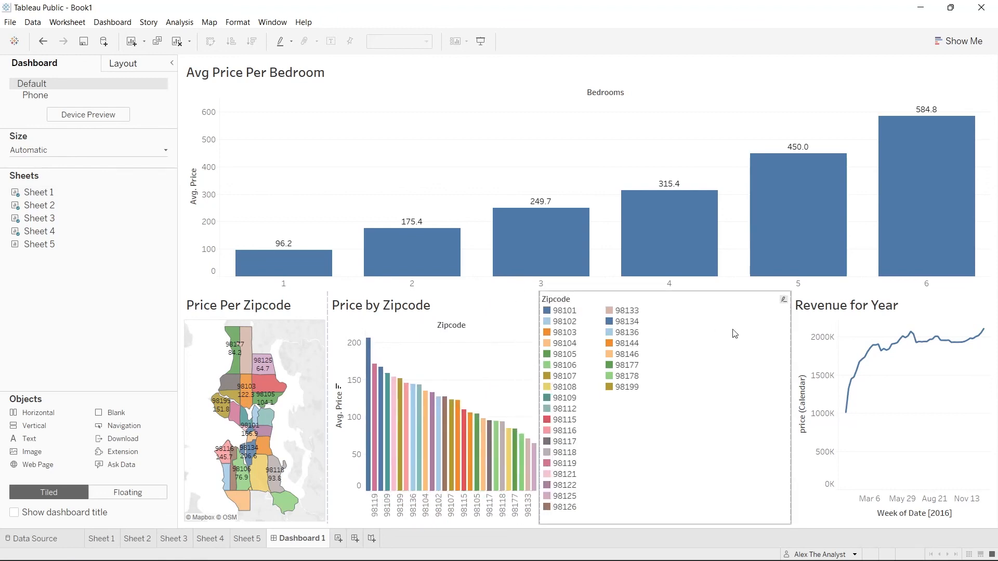
left_click_drag(790, 333, 594, 346)
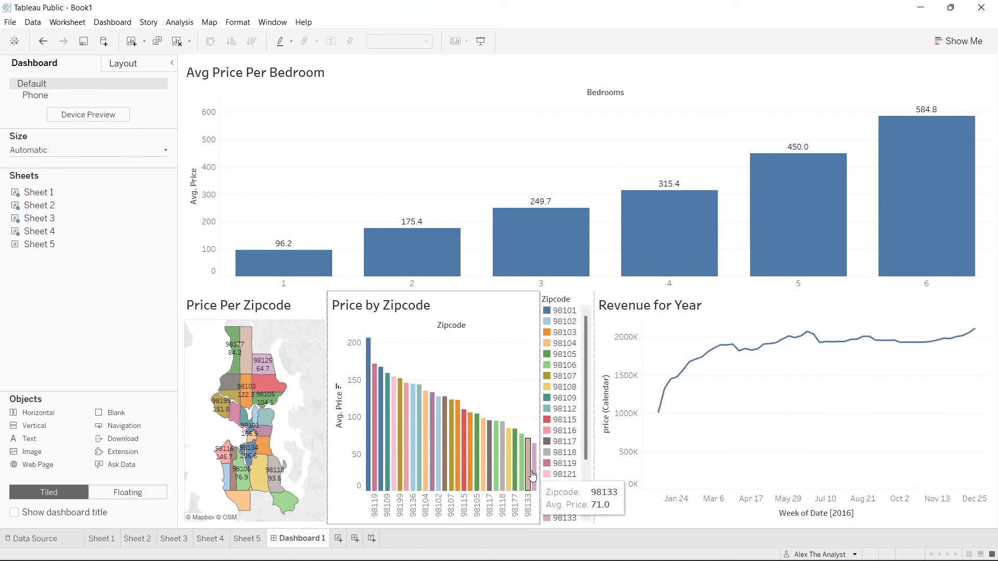
Step: Select the tallest bar in the Price by Zipcode chart and highlight zipcode 98101 across the dashboard from the legend
left_click(370, 358)
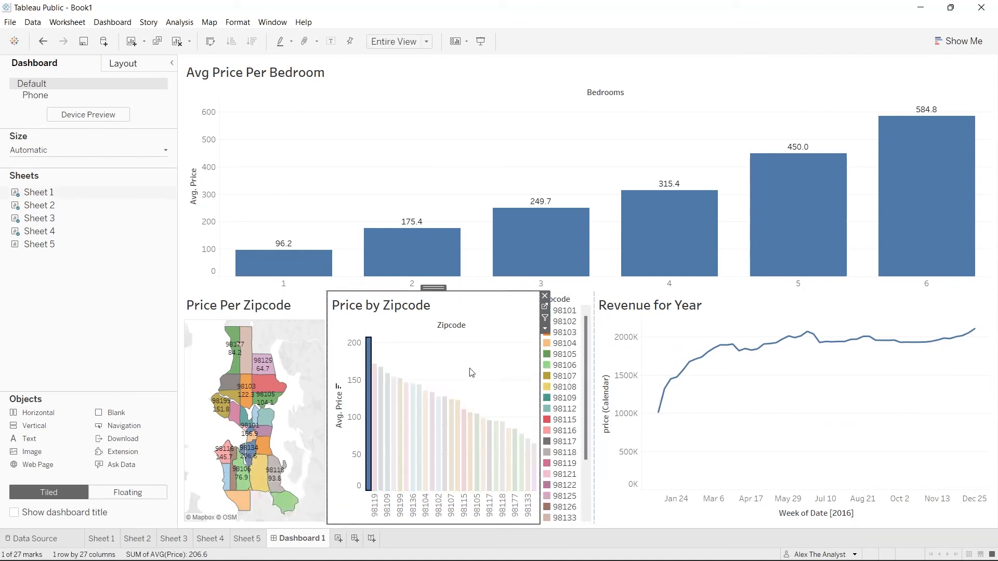
left_click(565, 312)
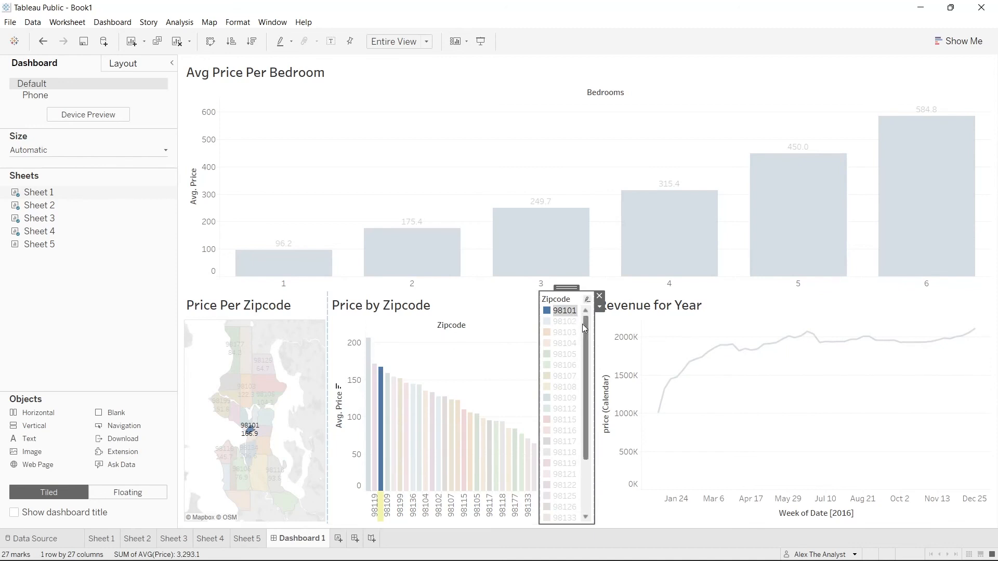
mouse_move(585, 324)
left_mouse_down()
mouse_move(585, 372)
mouse_move(588, 311)
left_mouse_up()
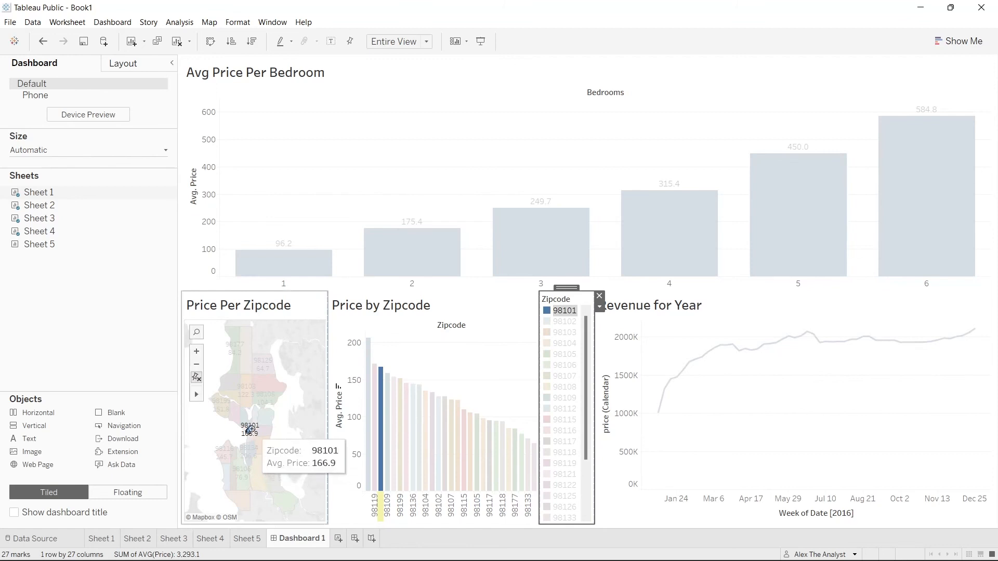
Step: Clear the zipcode highlight and reframe the Price Per Zipcode map on all the coloured zipcode areas
double_click(252, 460)
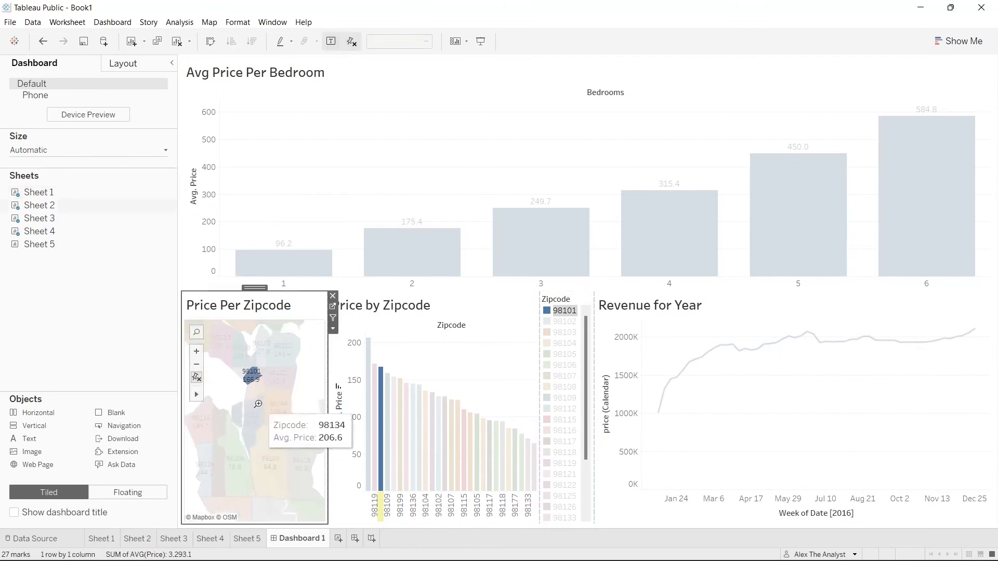
left_click(197, 380)
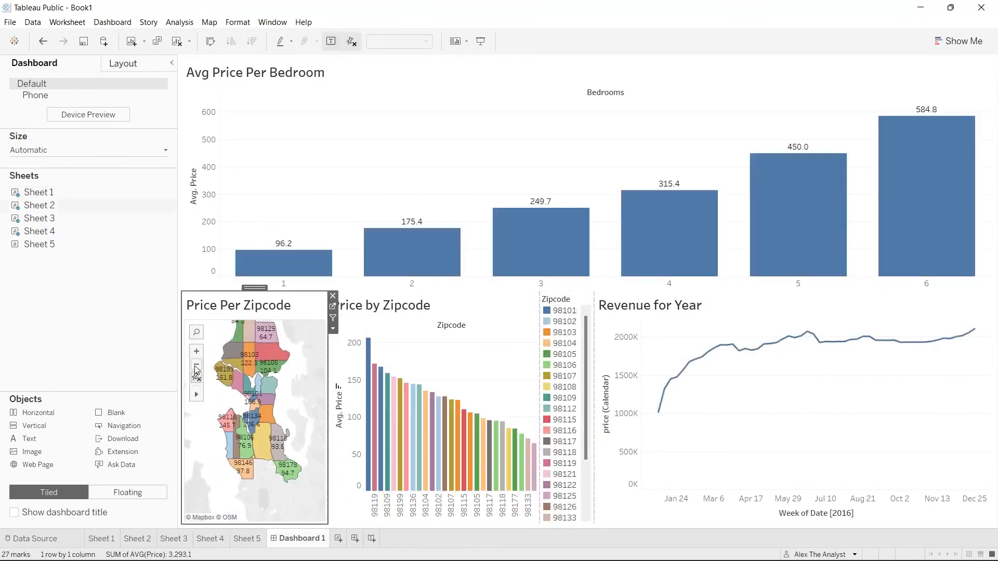
double_click(300, 390)
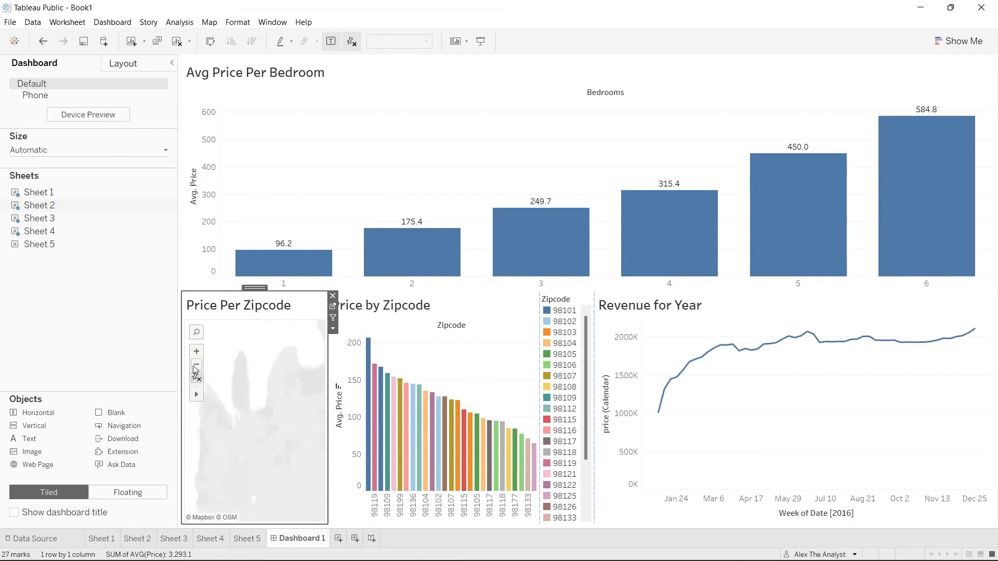
left_click(196, 367)
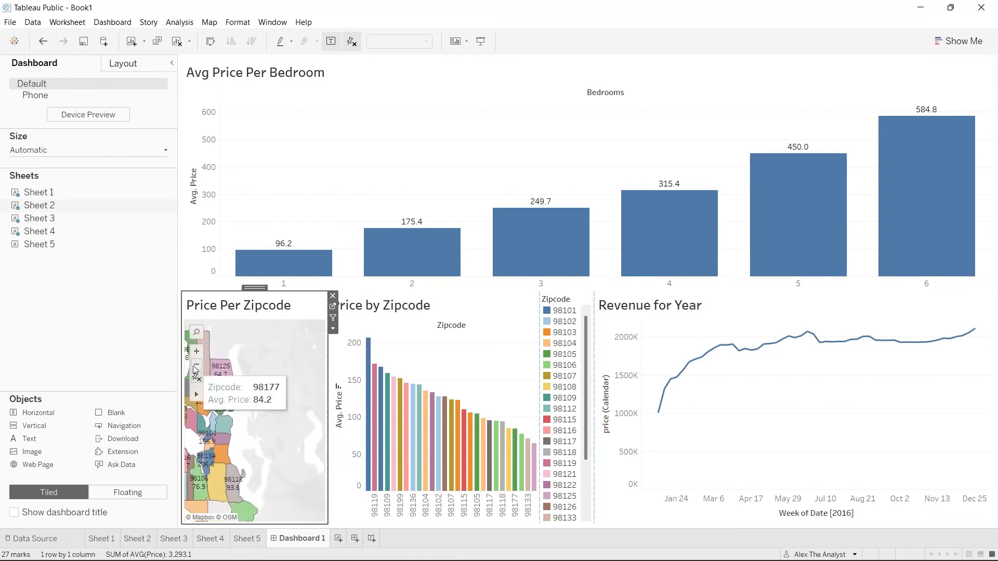
left_click(196, 367)
left_click_drag(207, 374, 263, 480)
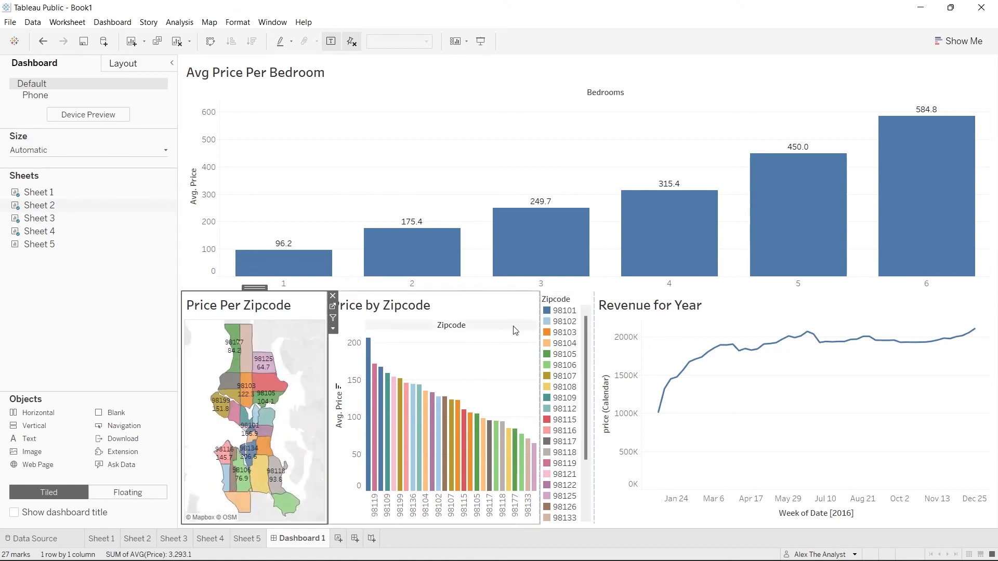
Step: Add Sheet 5 to the right of the Avg Price Per Bedroom chart and shrink it to a narrow pane
left_click(458, 307)
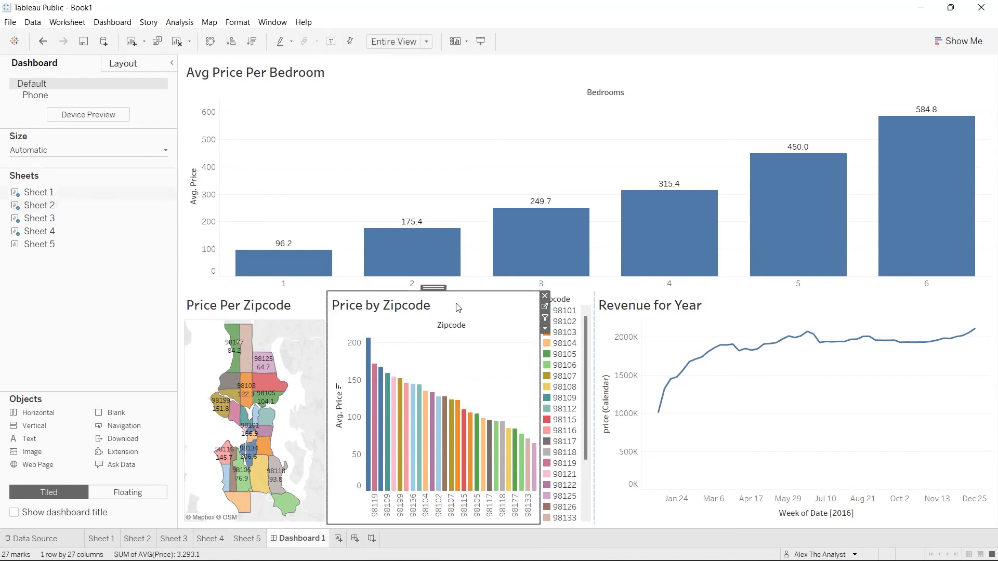
mouse_move(73, 245)
left_mouse_down()
mouse_move(510, 219)
mouse_move(792, 168)
left_mouse_up()
left_click_drag(853, 164, 852, 164)
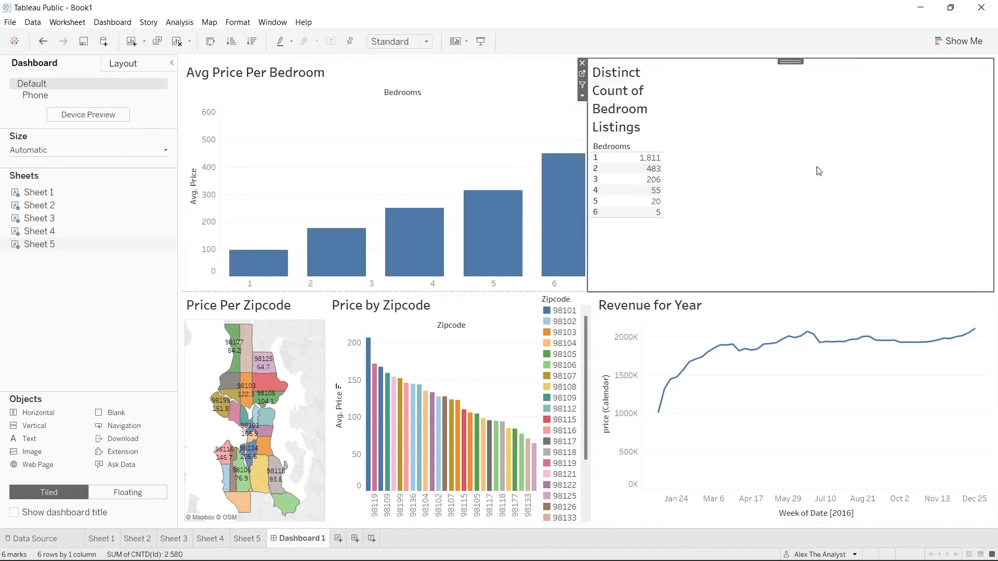
left_click_drag(593, 177, 822, 162)
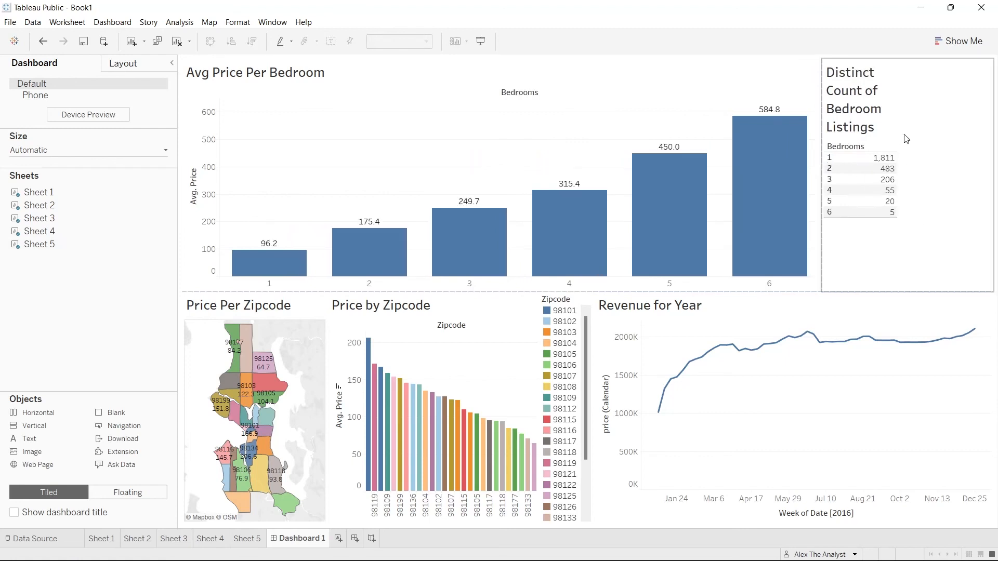
Step: Show the caption under the Distinct Count of Bedroom Listings table
left_click(906, 102)
right_click(908, 102)
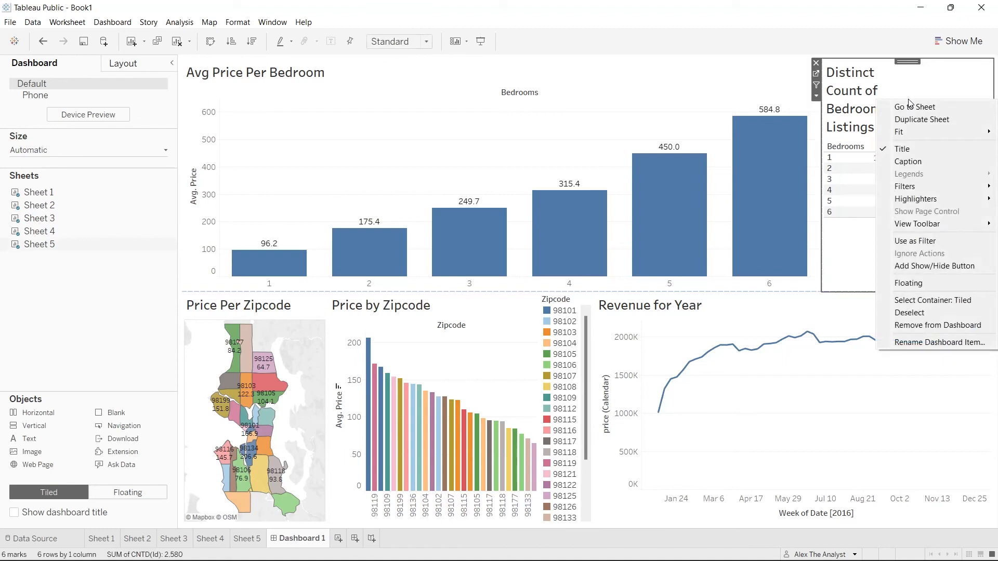
left_click(923, 162)
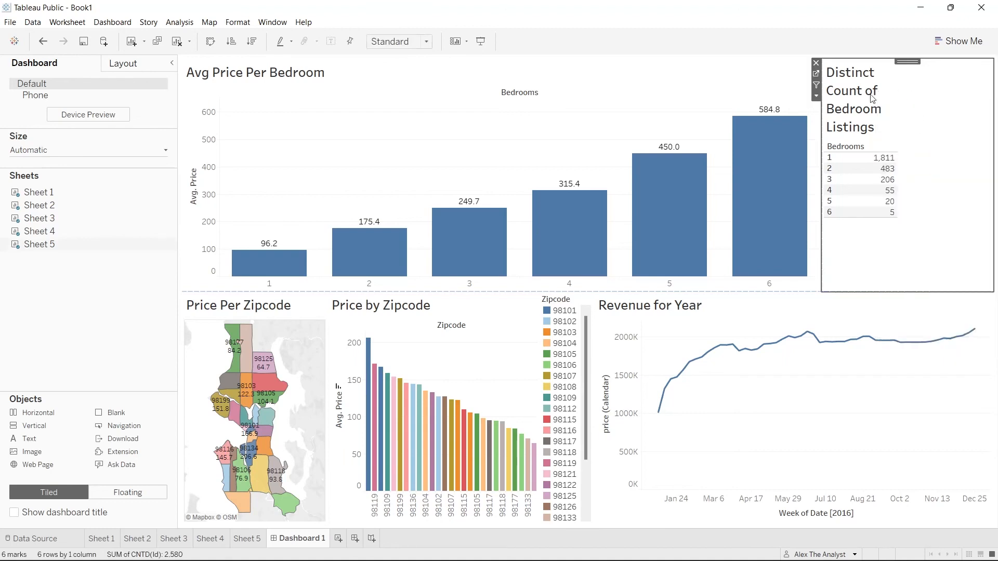
right_click(934, 103)
left_click(934, 162)
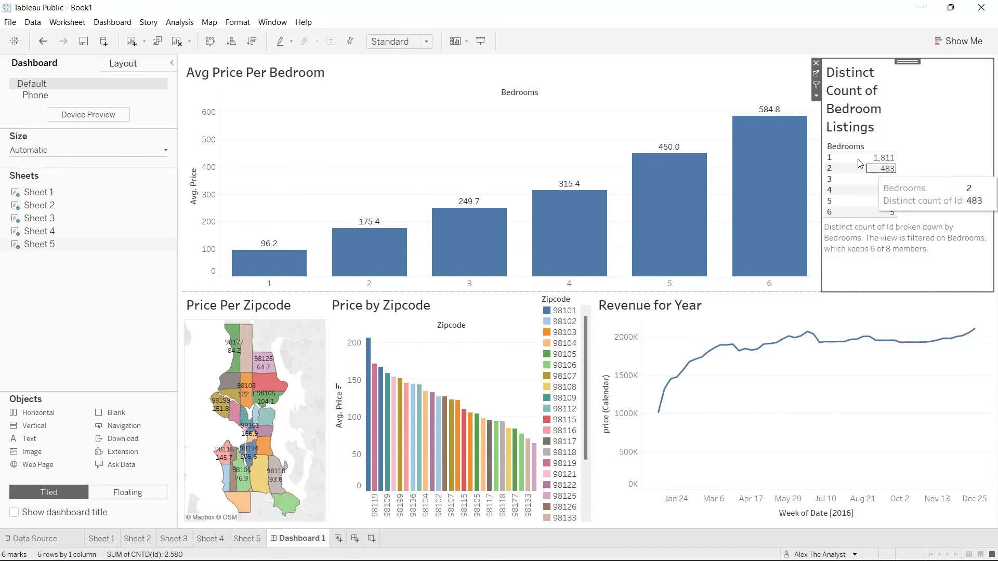
Step: Narrow the Distinct Count of Bedroom Listings pane slightly to give the Avg Price Per Bedroom chart more width
left_click_drag(823, 144, 847, 143)
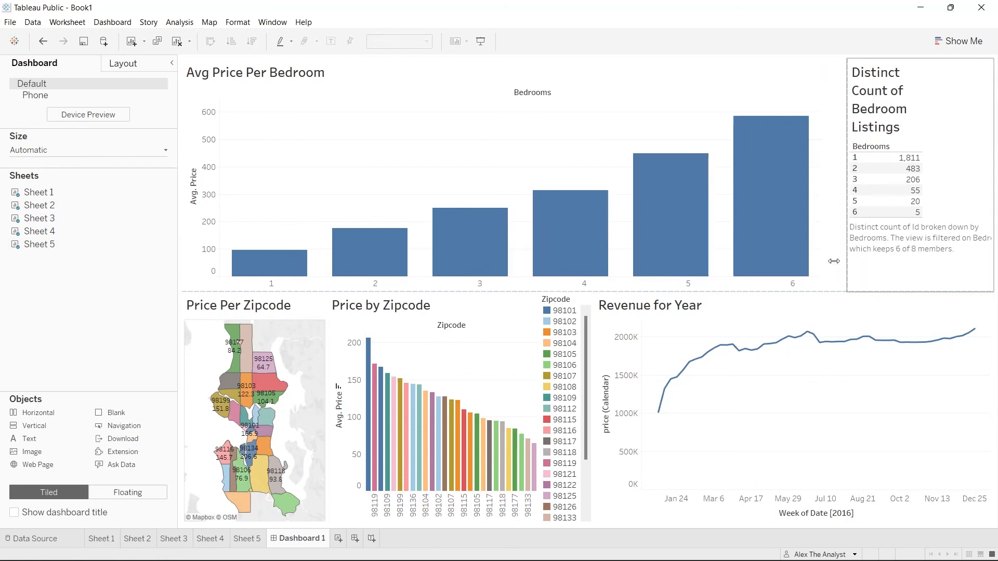
left_click(908, 188)
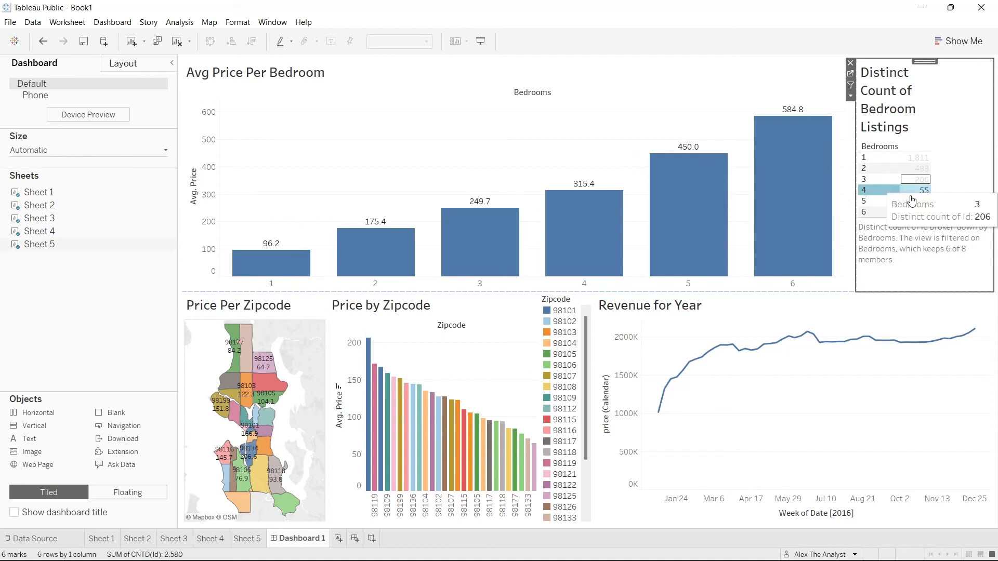
left_click(961, 184)
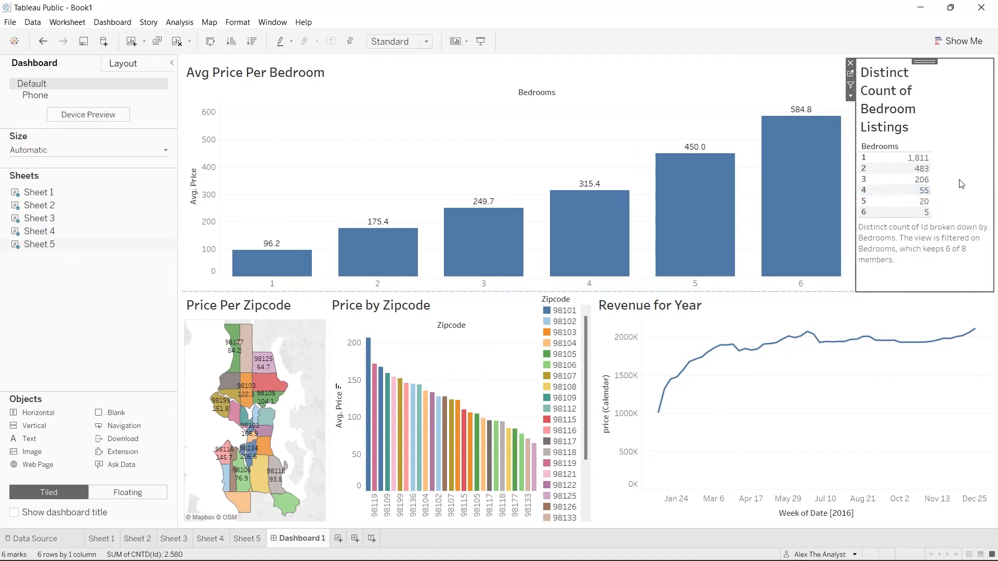
Step: Widen the columns and increase the row height of the bedroom listings table
left_click_drag(934, 177, 961, 177)
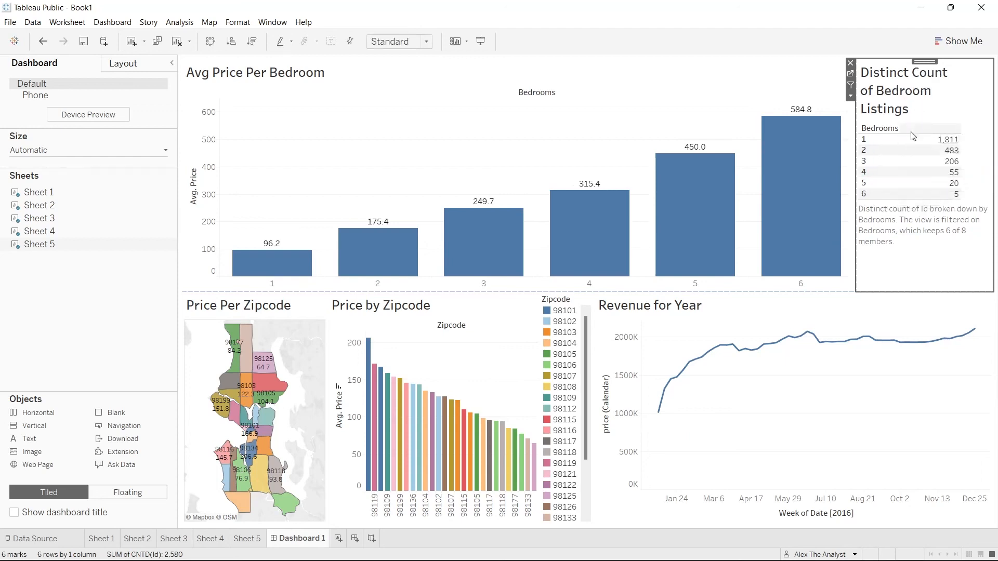
left_click(909, 195)
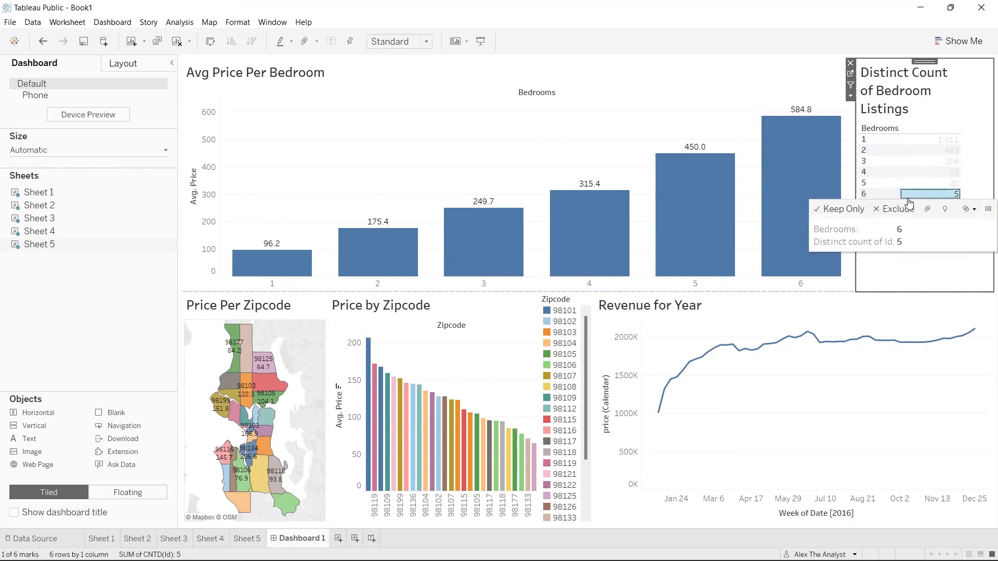
left_click(914, 279)
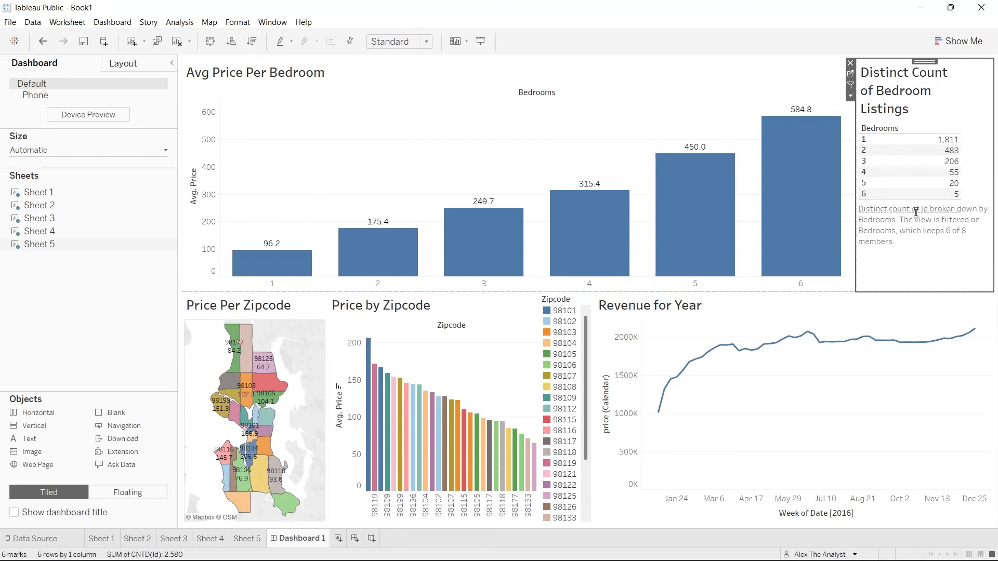
left_click_drag(916, 200, 917, 214)
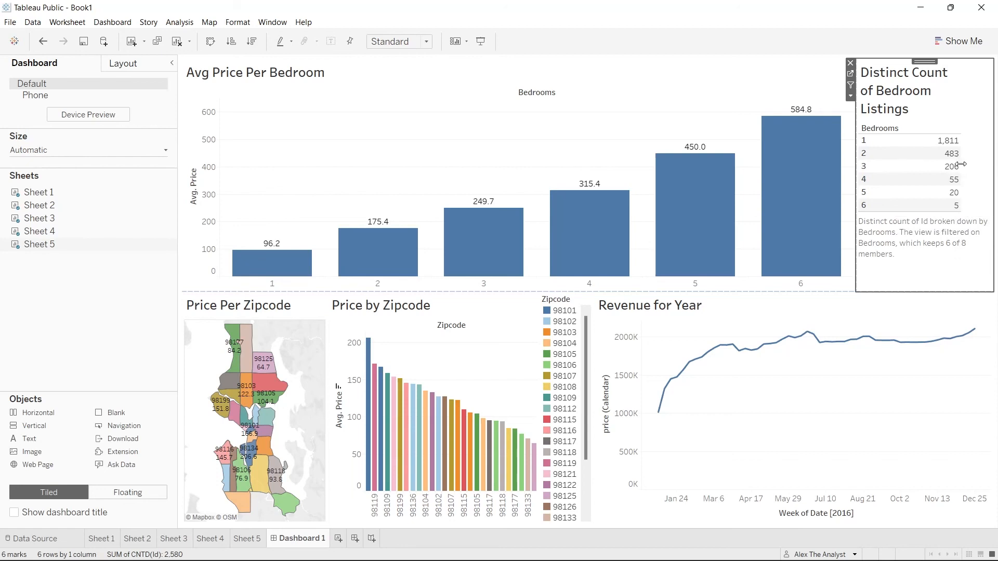
Step: Narrow the columns of the Distinct Count of Bedroom Listings table and deselect the sheet
left_click_drag(961, 165, 940, 166)
left_click_drag(940, 167, 940, 166)
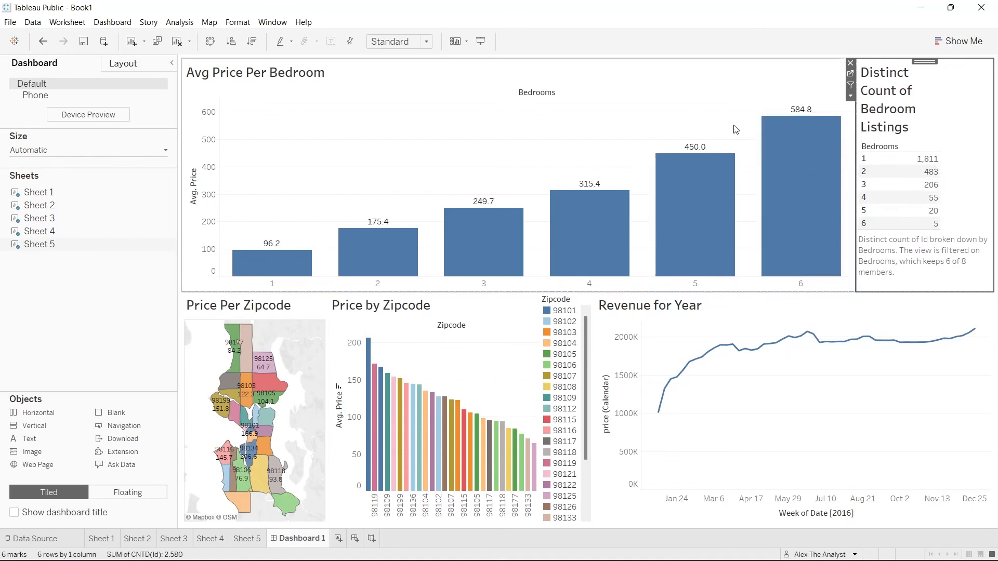
left_click(120, 309)
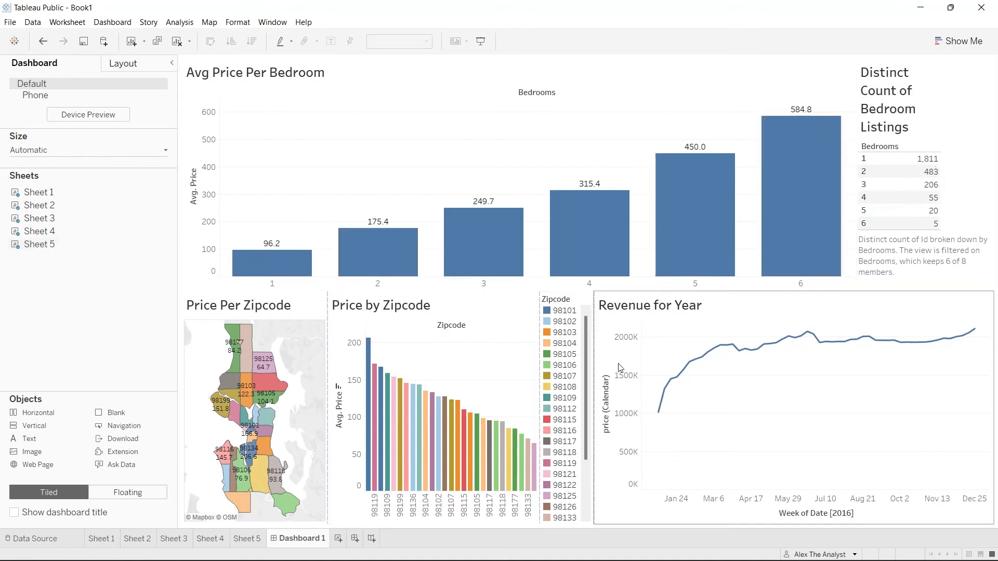
right_click(573, 303)
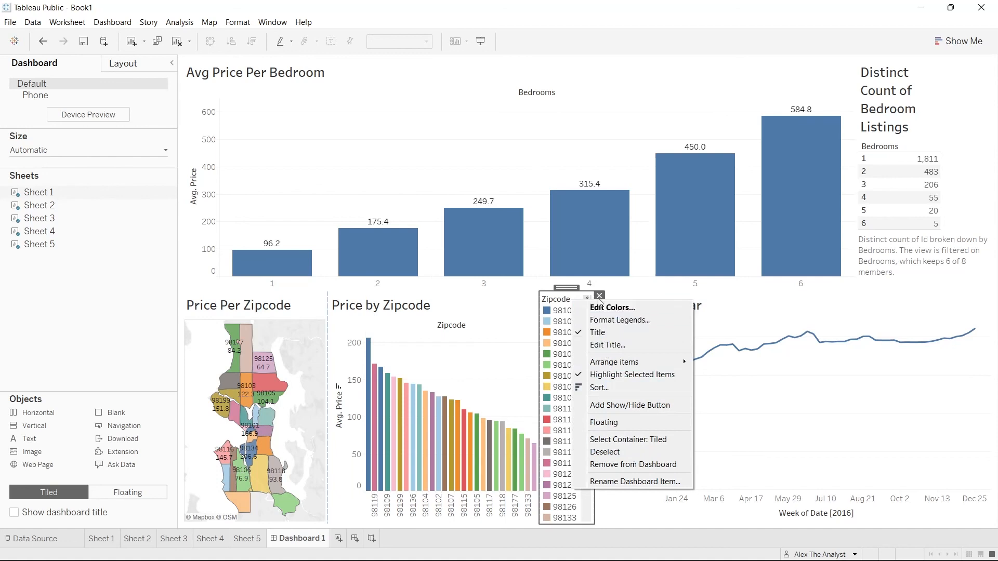
left_click(107, 310)
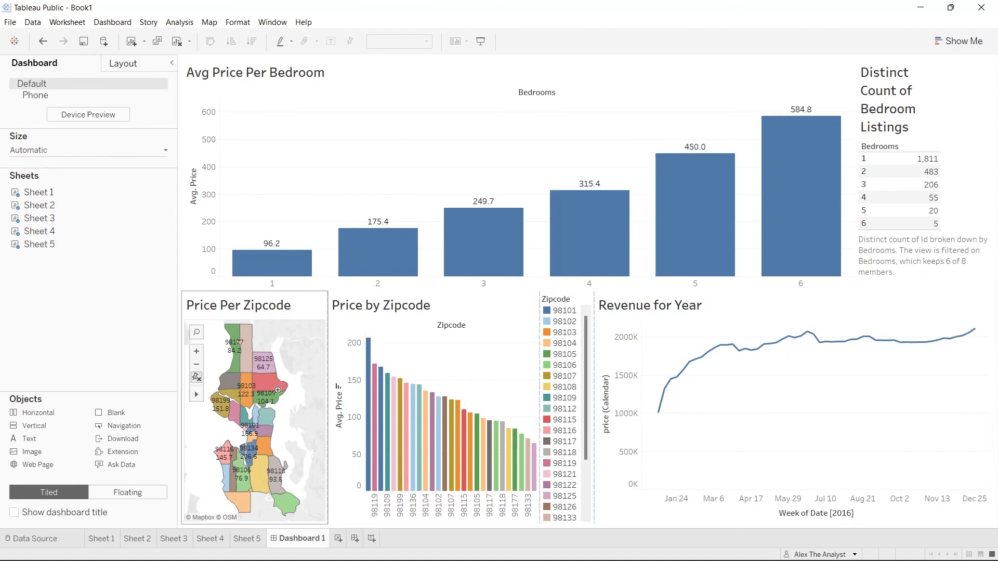
mouse_move(667, 411)
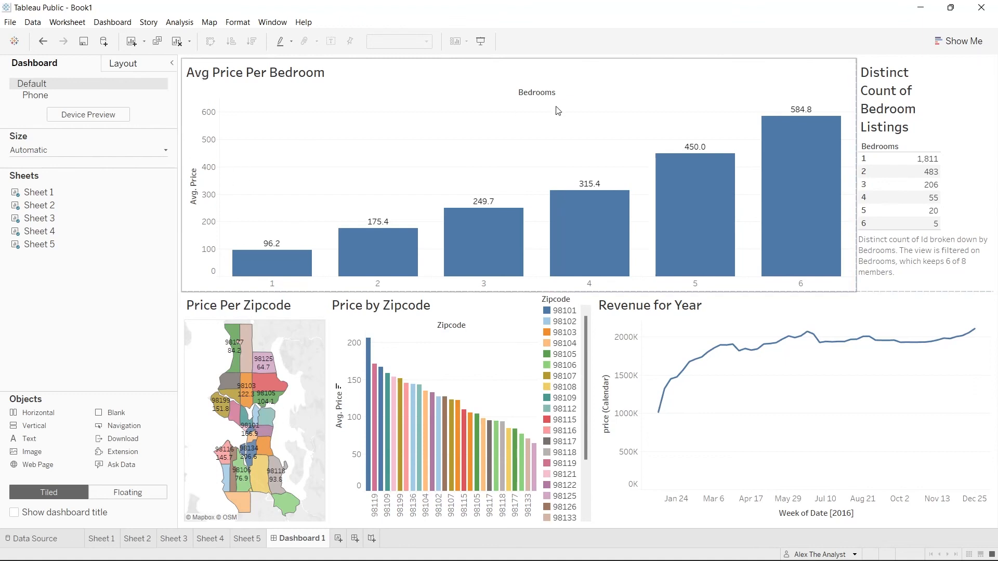
Step: Save the workbook to Tableau Public under the title "AirBnB Full Project"
left_click(10, 23)
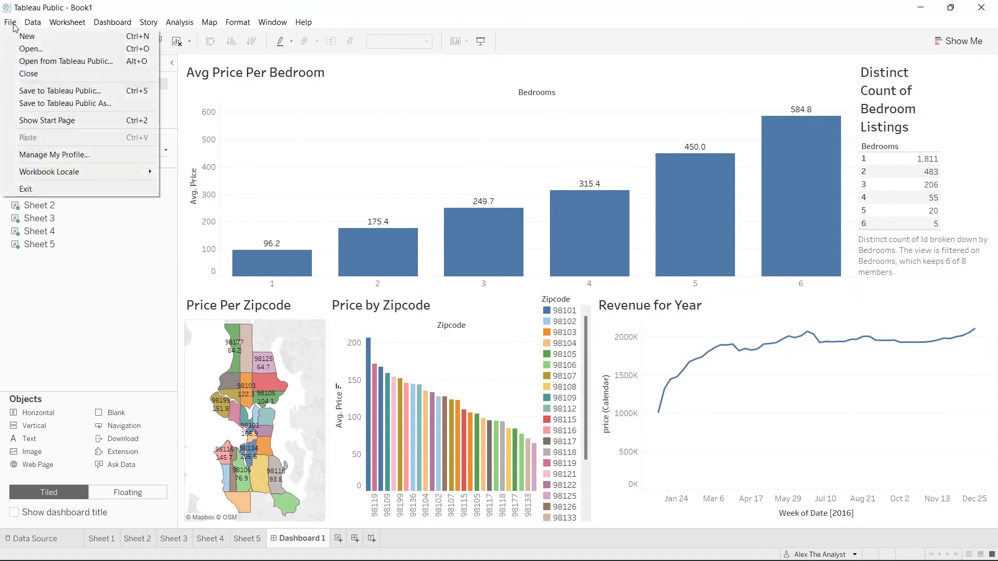
left_click(99, 104)
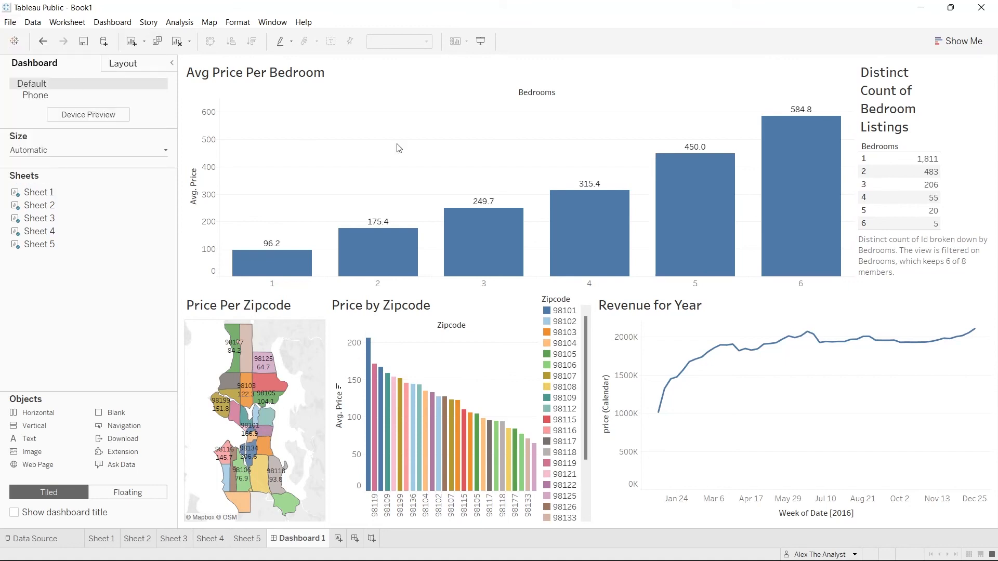
double_click(446, 296)
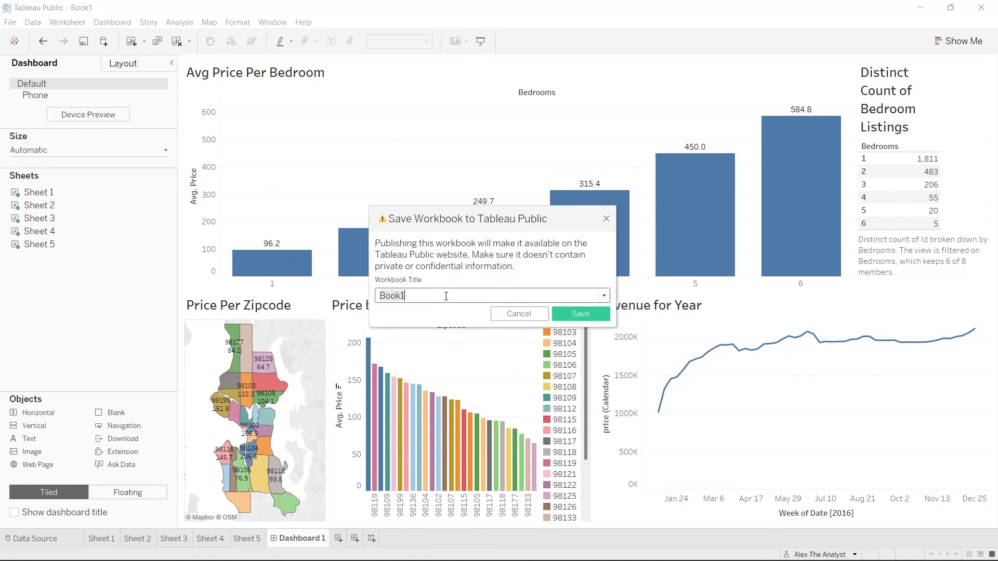
type("AirBnB")
key("BackSpace")
type("b")
key("BackSpace")
type("B Full Project")
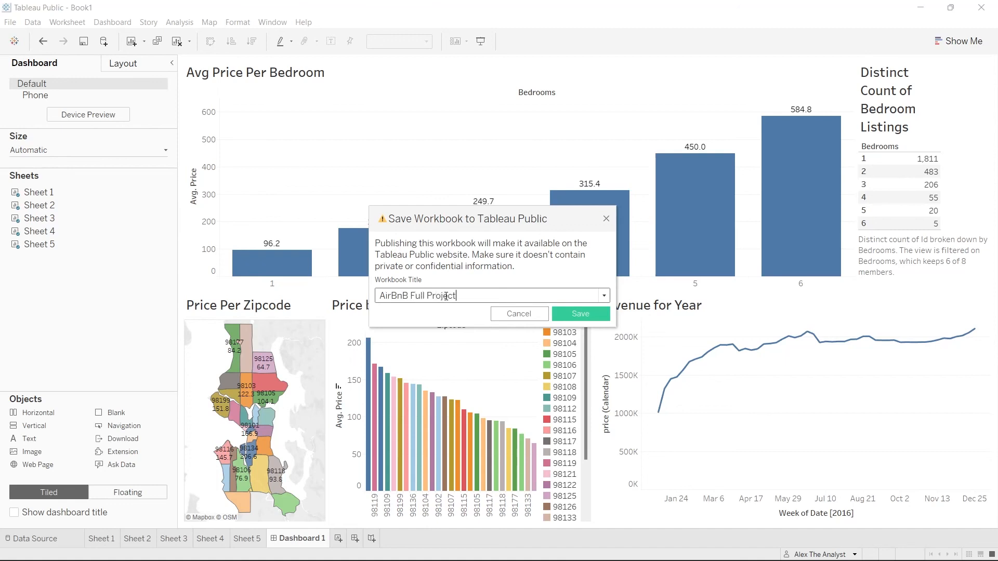
left_click(581, 314)
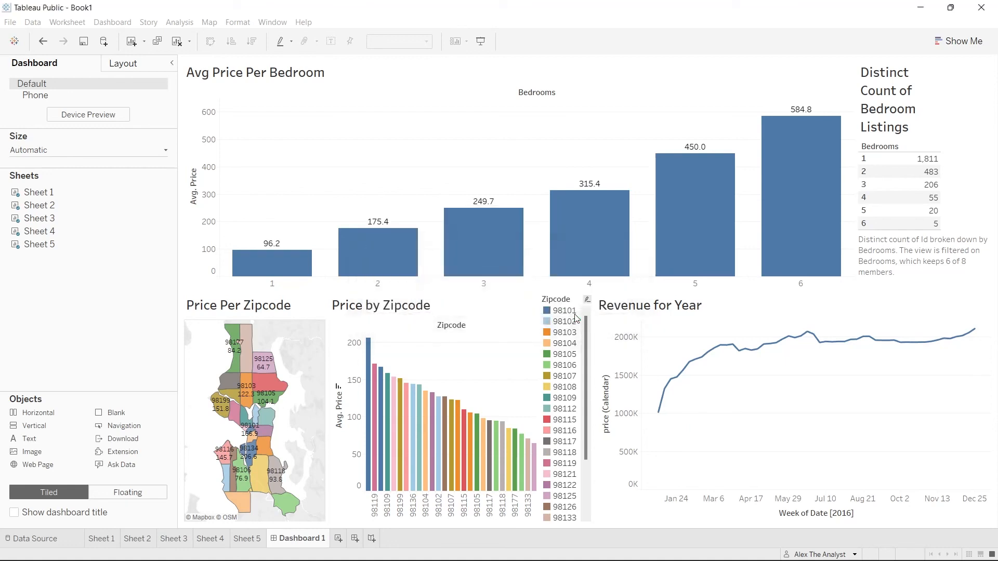